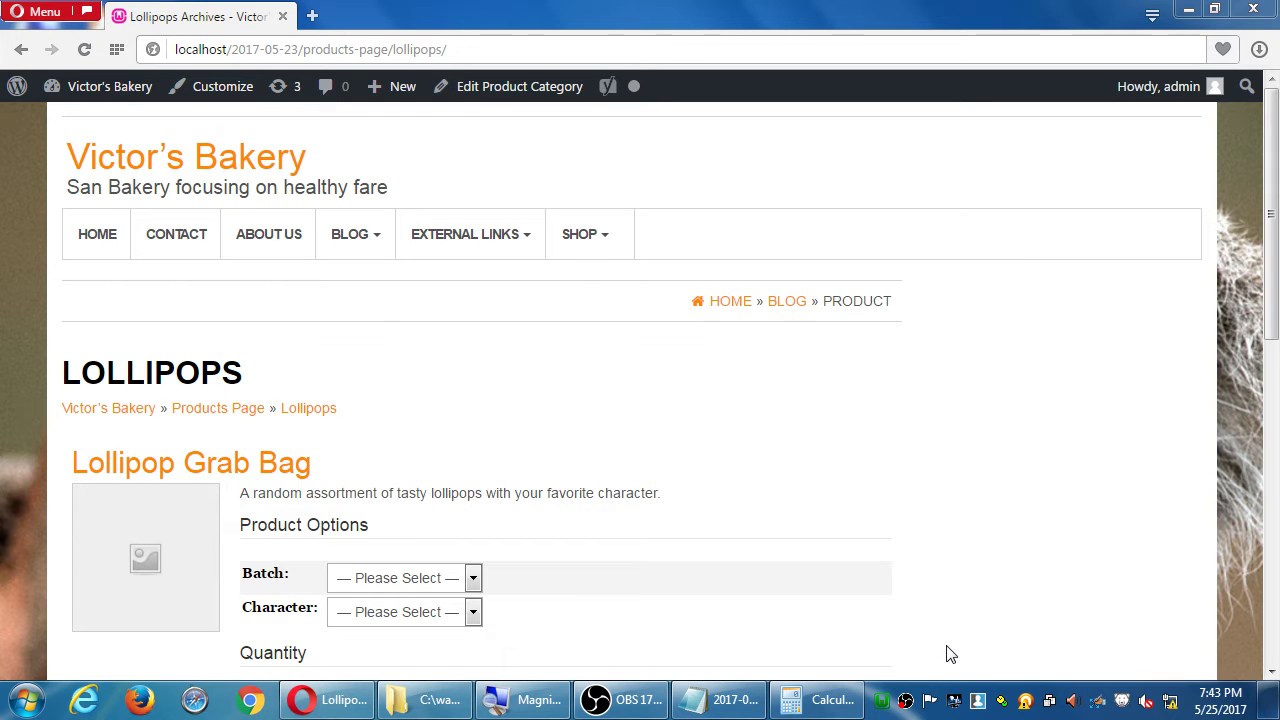
- Open the site's admin dashboard, go to the WordPress Updates page and review the core and plugin updates on offer
{"action": "mouse_move", "coordinate": [110, 88]}
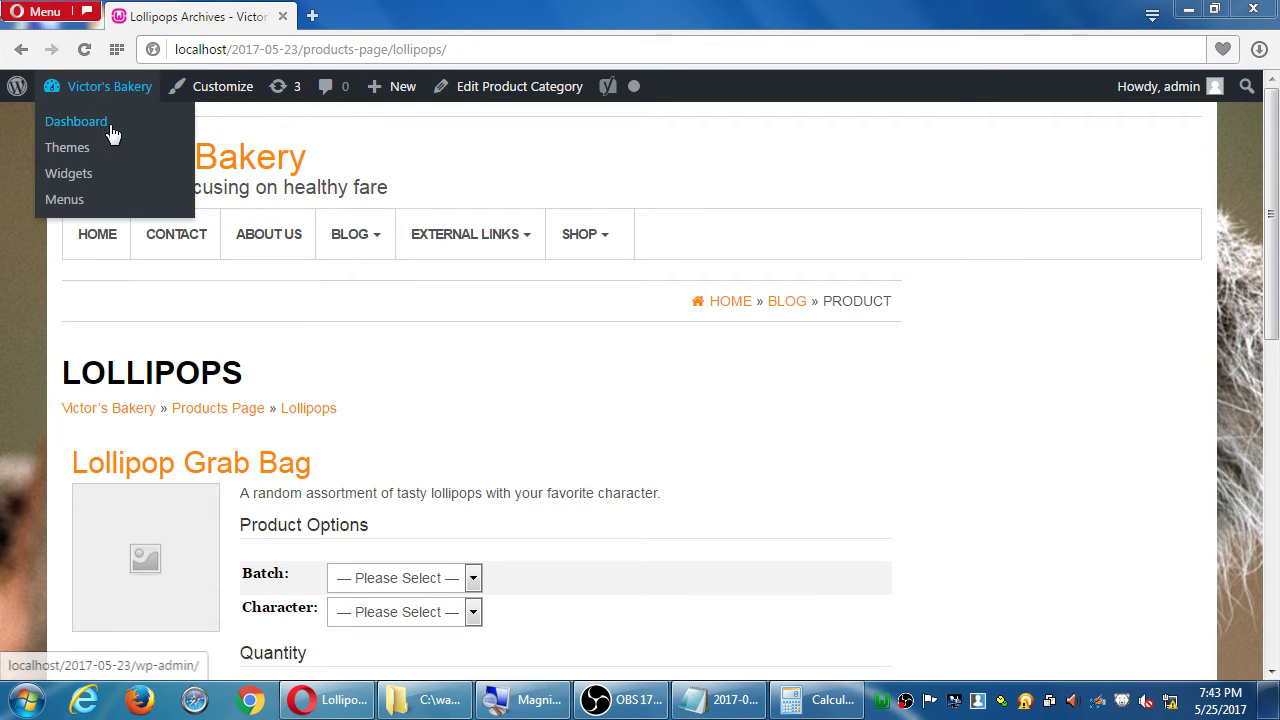
{"action": "left_click", "coordinate": [86, 121]}
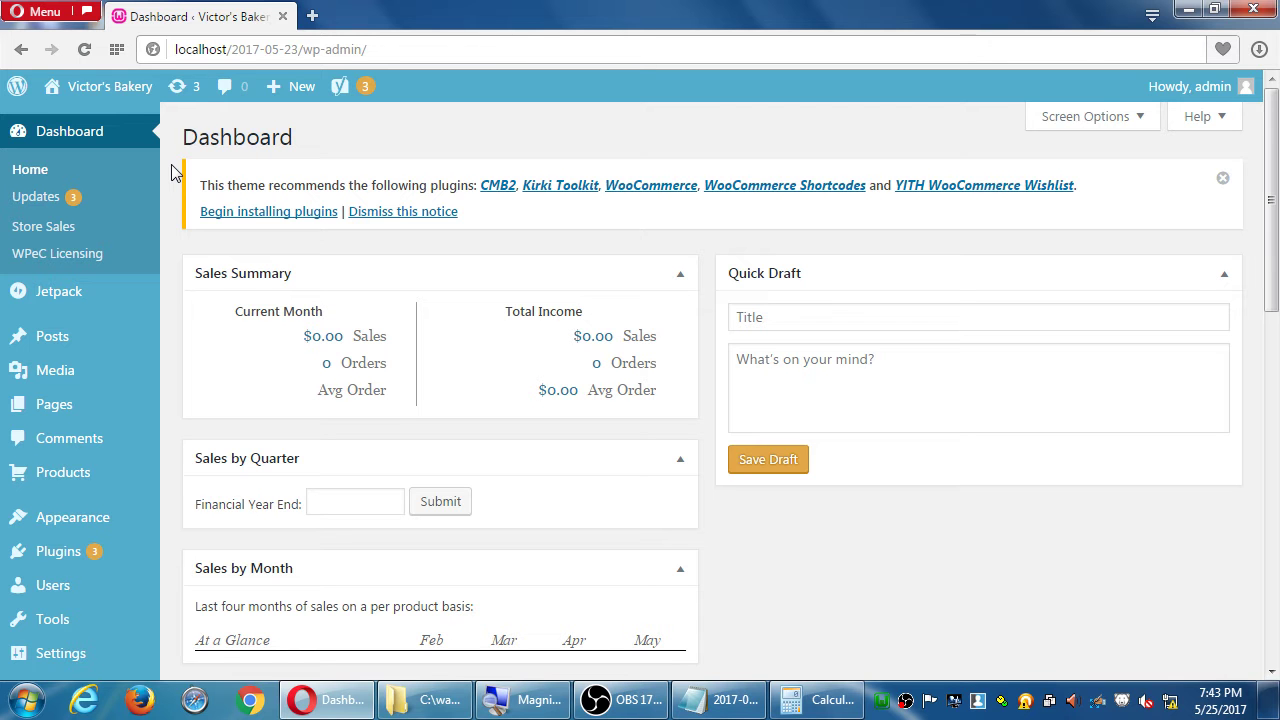
{"action": "left_click", "coordinate": [177, 87]}
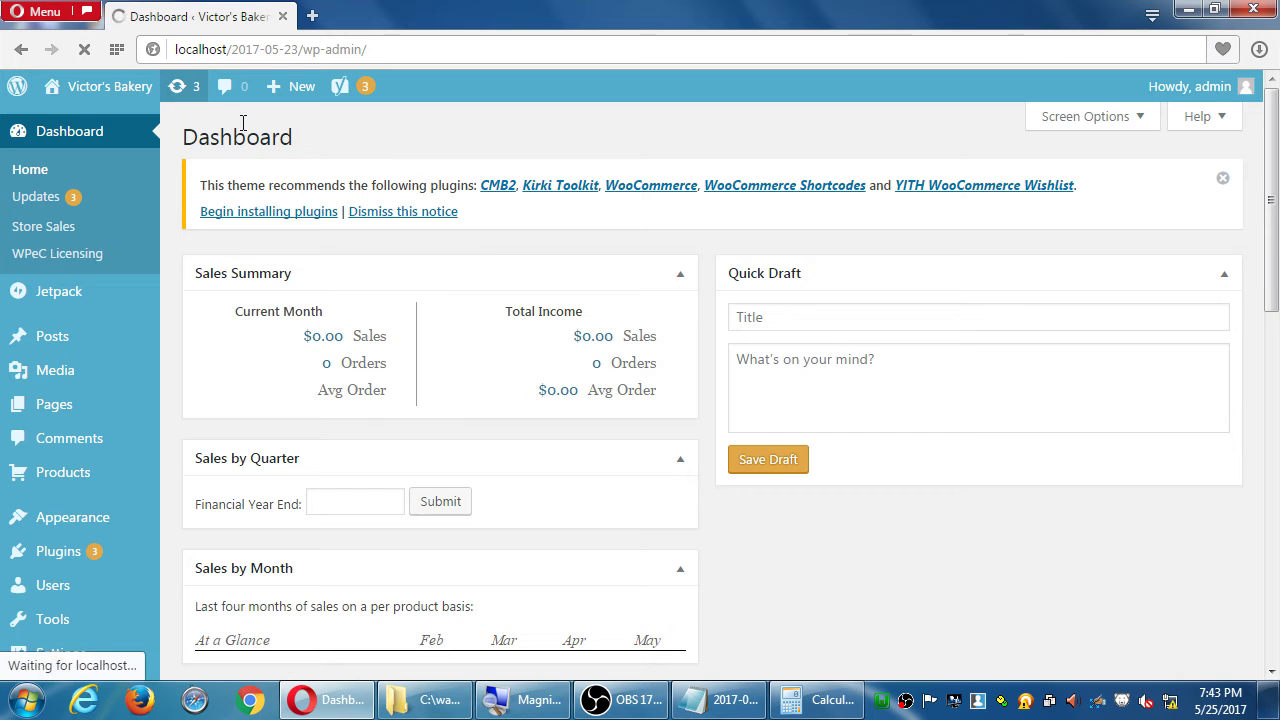
{"action": "scroll", "coordinate": [224, 192], "scroll_direction": "down", "scroll_amount": 1}
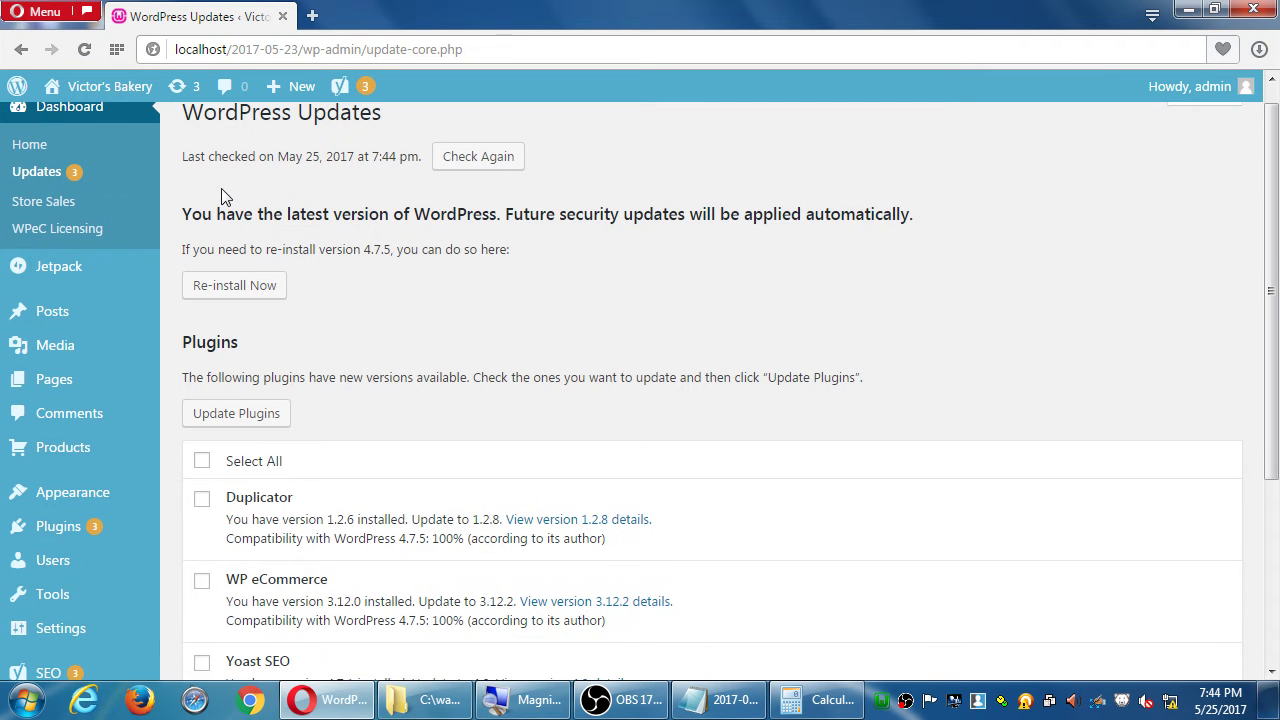
{"action": "left_click_drag", "start_coordinate": [214, 210], "coordinate": [591, 266]}
{"action": "left_click", "coordinate": [597, 264]}
{"action": "scroll", "coordinate": [345, 226], "scroll_direction": "down", "scroll_amount": 3}
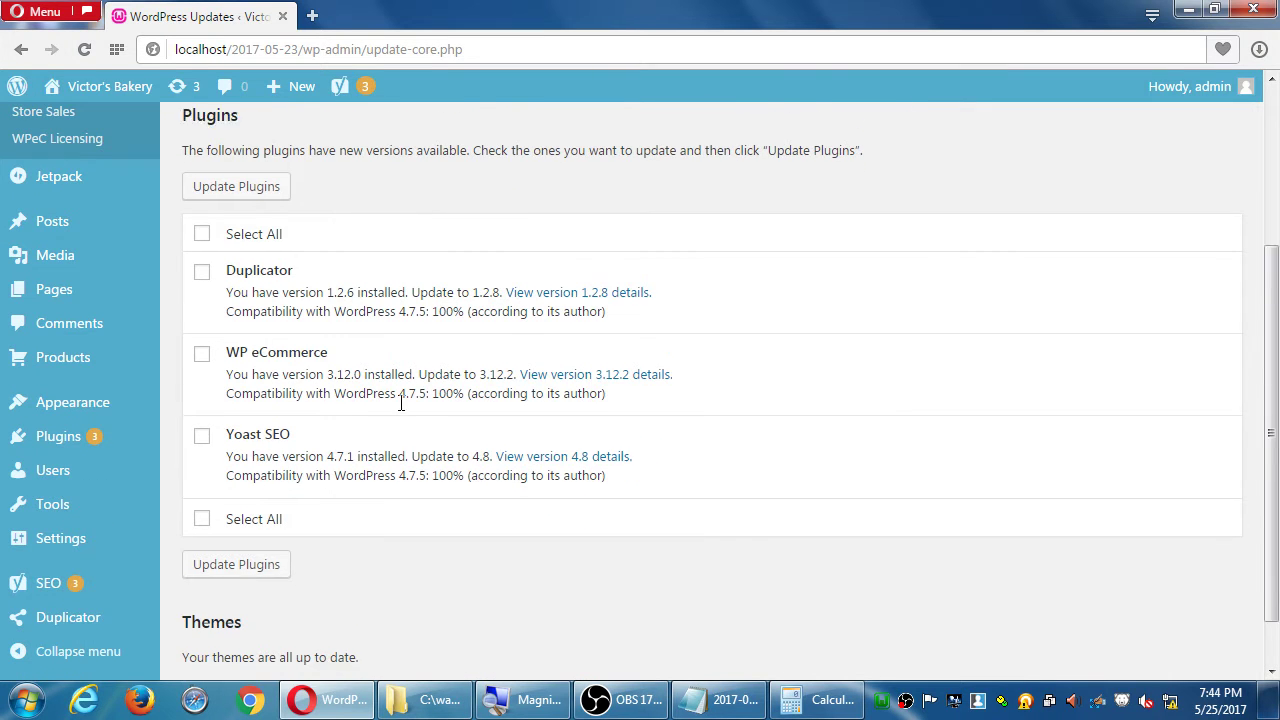
{"action": "scroll", "coordinate": [277, 589], "scroll_direction": "up", "scroll_amount": 2}
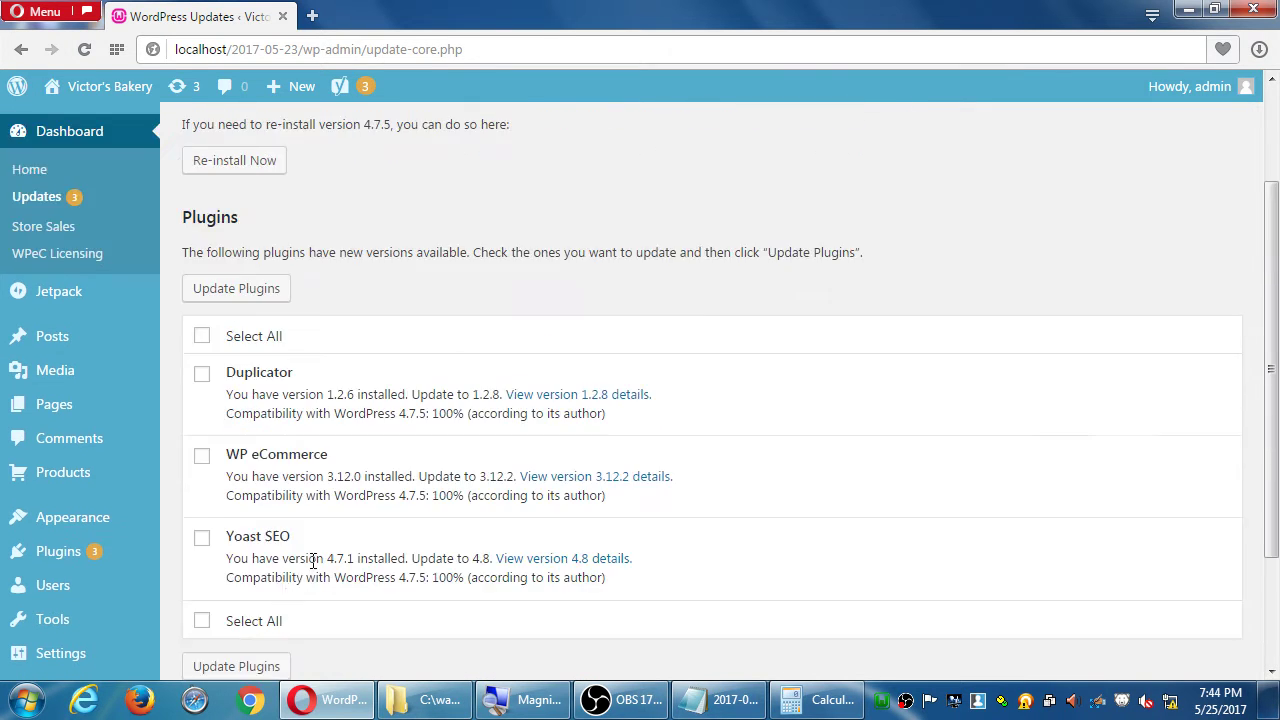
{"action": "scroll", "coordinate": [557, 366], "scroll_direction": "down", "scroll_amount": 1}
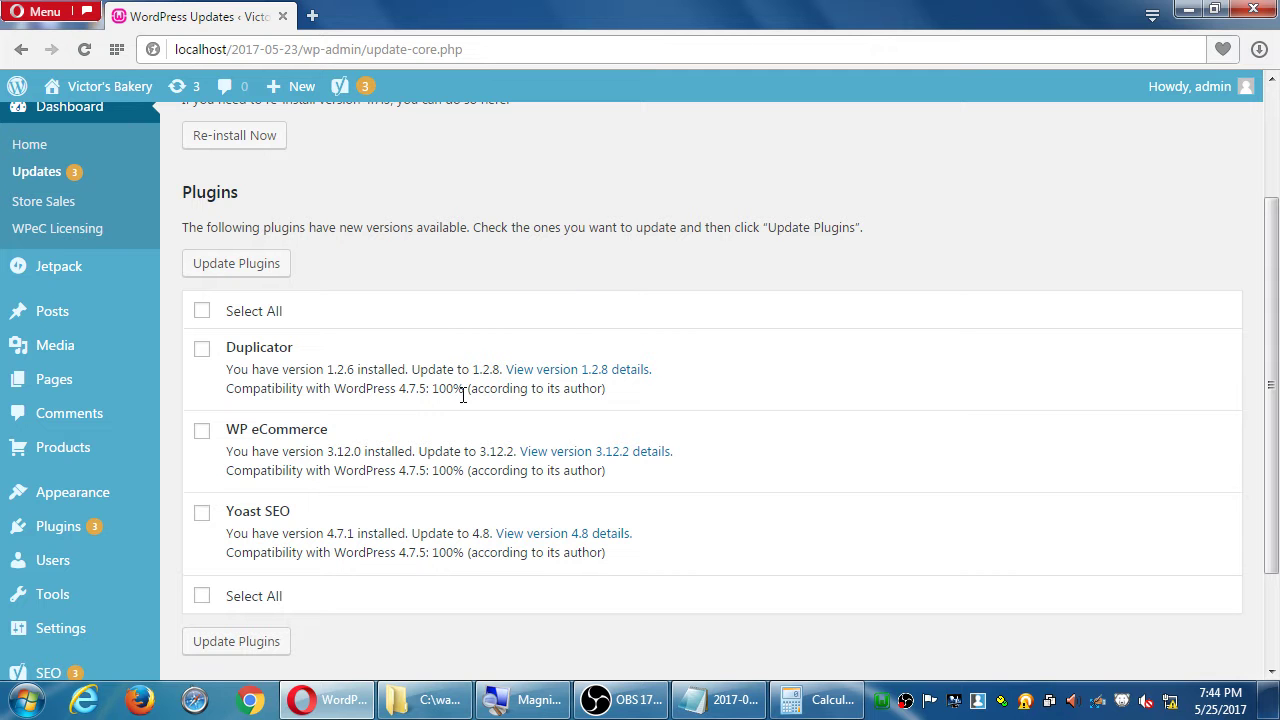
- Open the installed plugins list and read through the update notices shown under each plugin
{"action": "left_click", "coordinate": [109, 533]}
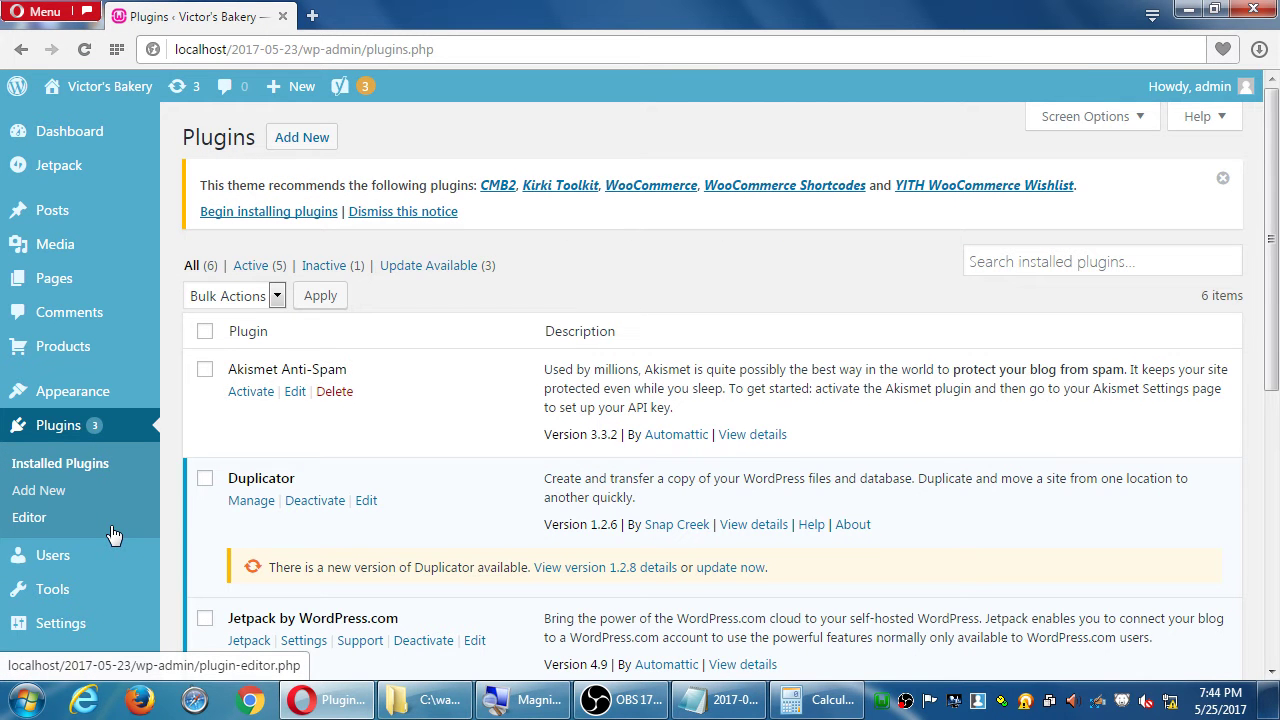
{"action": "scroll", "coordinate": [113, 535], "scroll_direction": "down", "scroll_amount": 5}
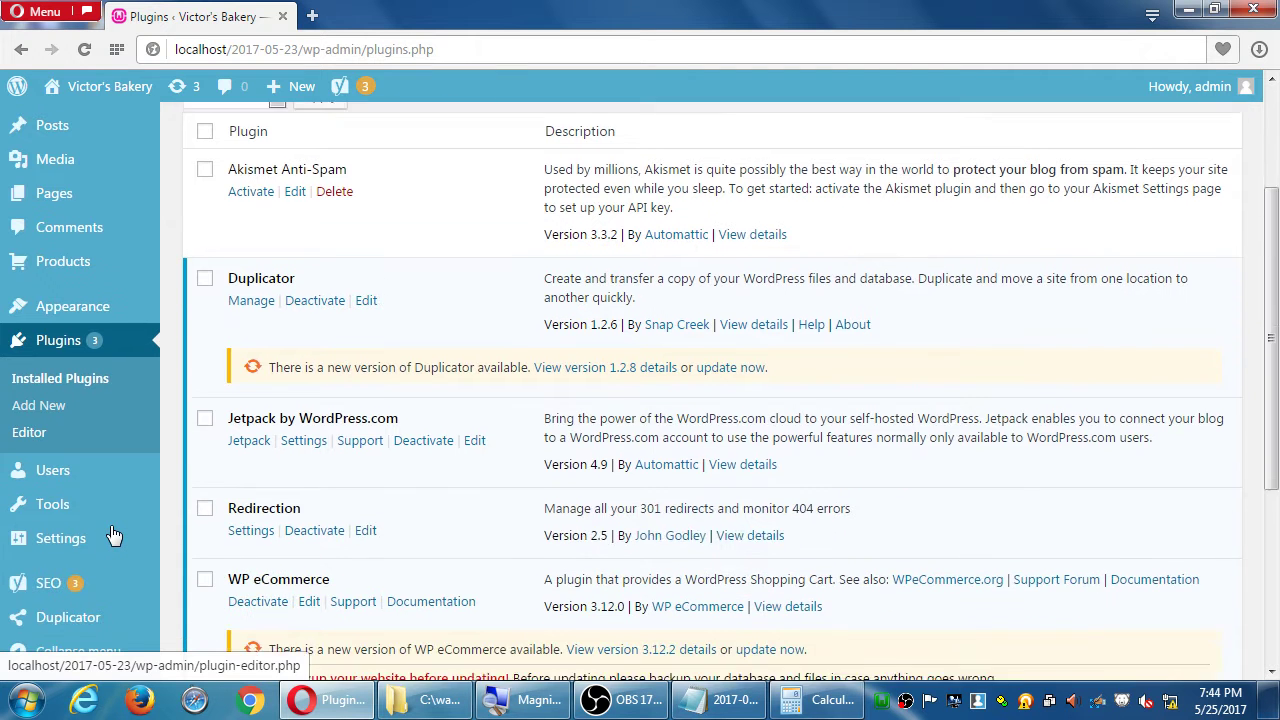
{"action": "mouse_move", "coordinate": [113, 535]}
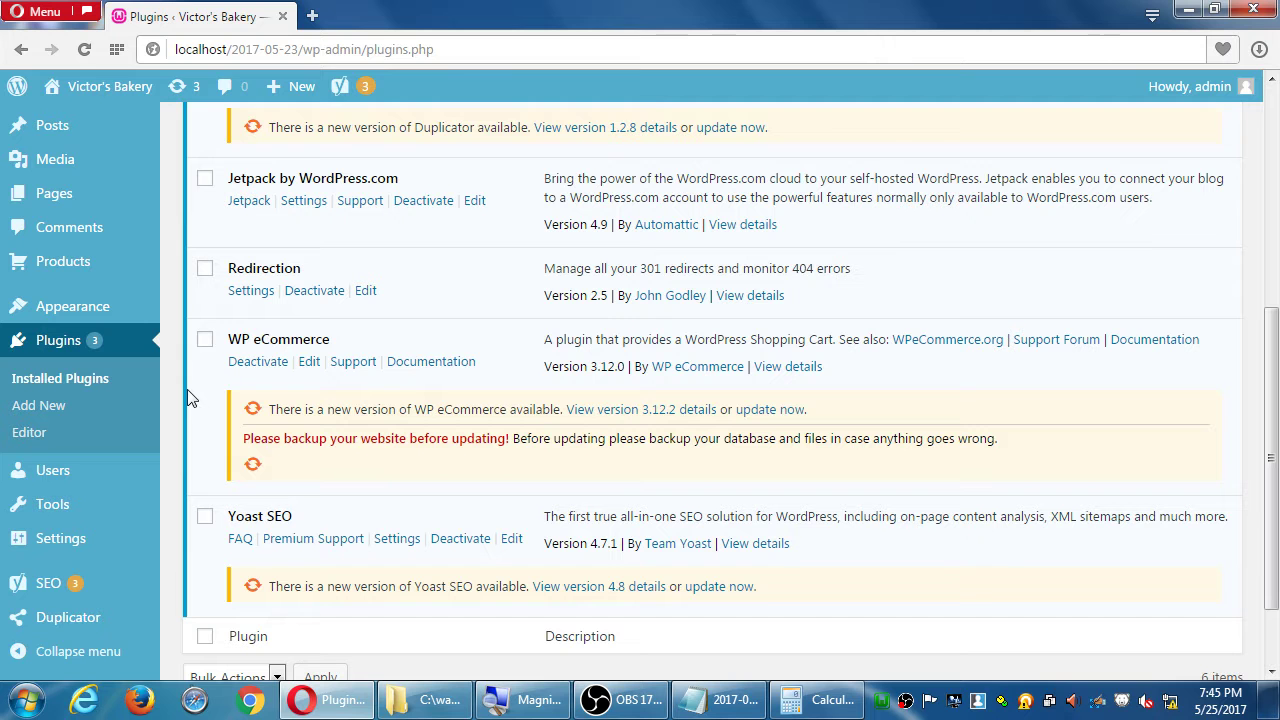
- Return to the WordPress Updates page and compare the installed and available version numbers of the listed plugins
{"action": "left_click", "coordinate": [176, 86]}
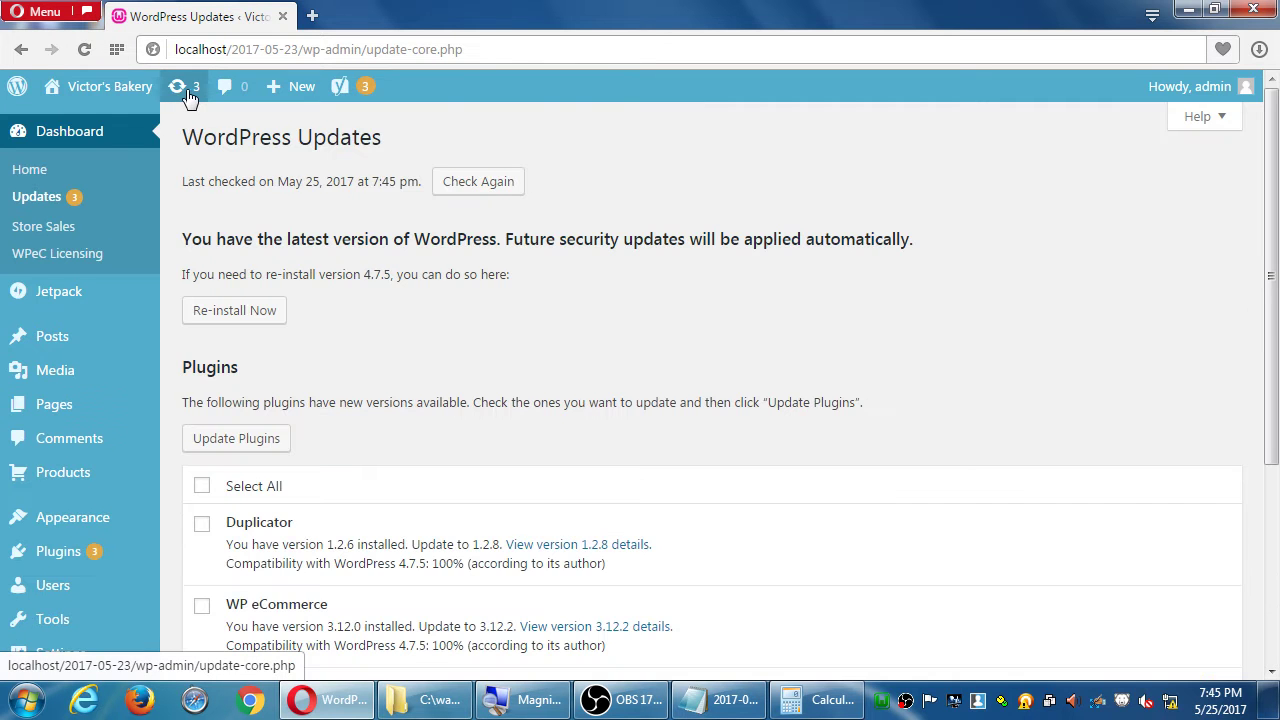
{"action": "scroll", "coordinate": [195, 90], "scroll_direction": "down", "scroll_amount": 2}
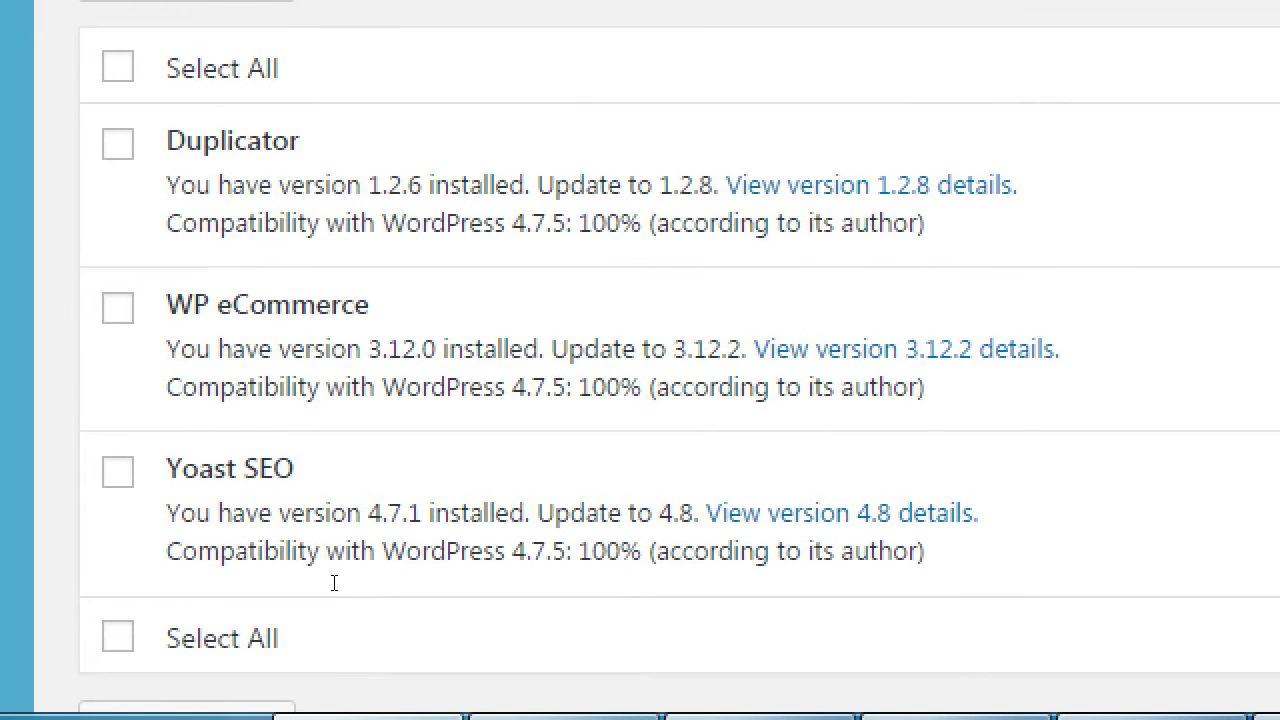
{"action": "left_click_drag", "start_coordinate": [368, 513], "coordinate": [382, 513]}
{"action": "left_click_drag", "start_coordinate": [660, 513], "coordinate": [674, 513]}
{"action": "left_click", "coordinate": [490, 588]}
{"action": "left_click", "coordinate": [346, 588]}
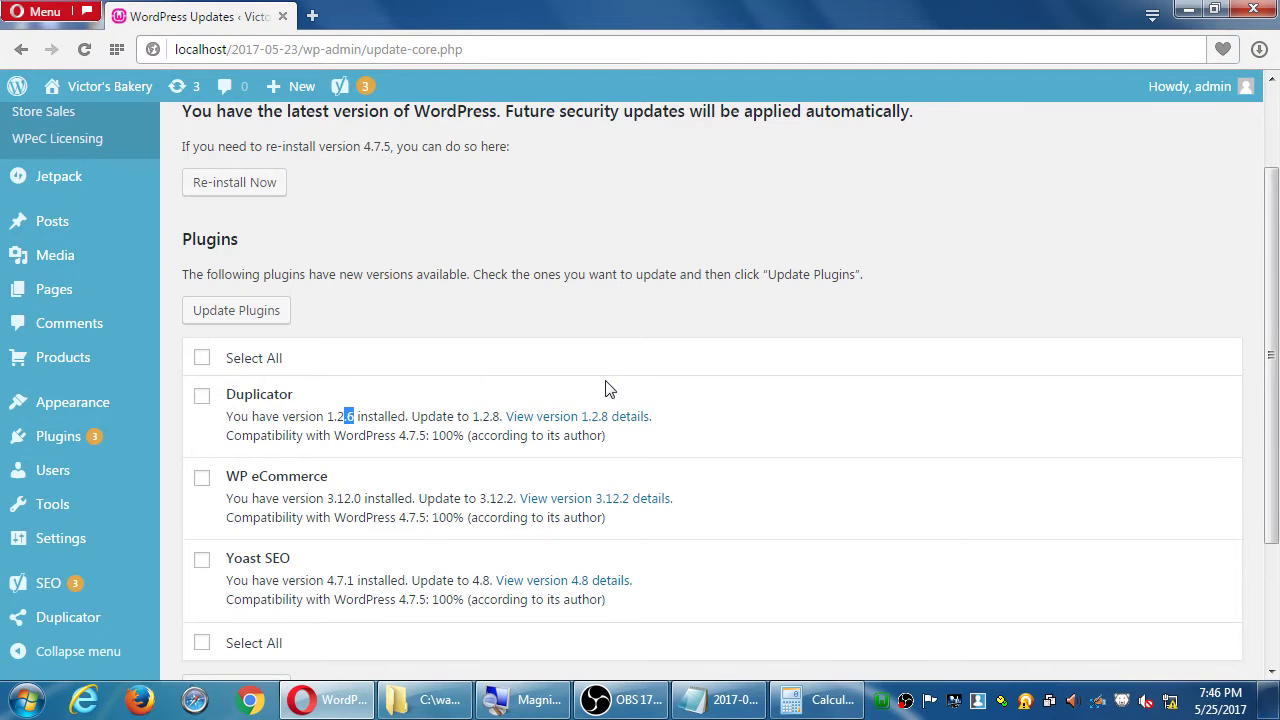
{"action": "left_click", "coordinate": [609, 389]}
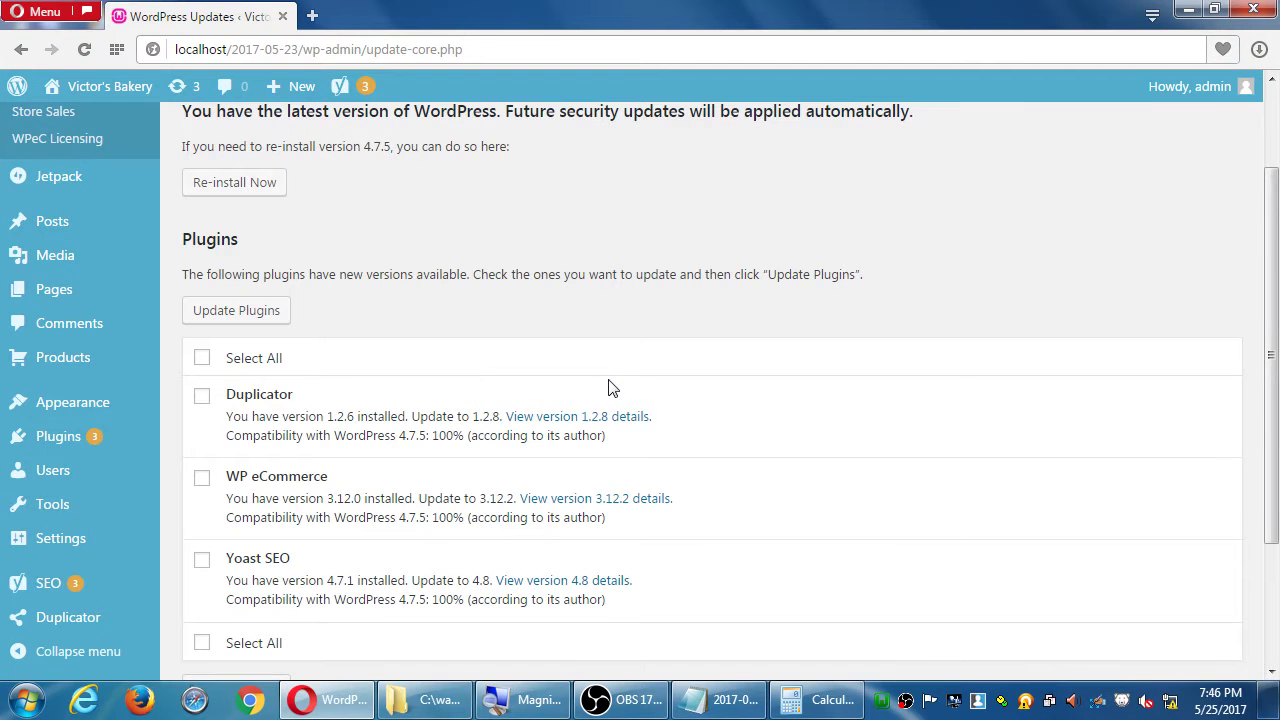
- View the Yoast SEO version 4.8 details, read the changelog down to its earlier versions, and close the details
{"action": "left_click", "coordinate": [566, 588]}
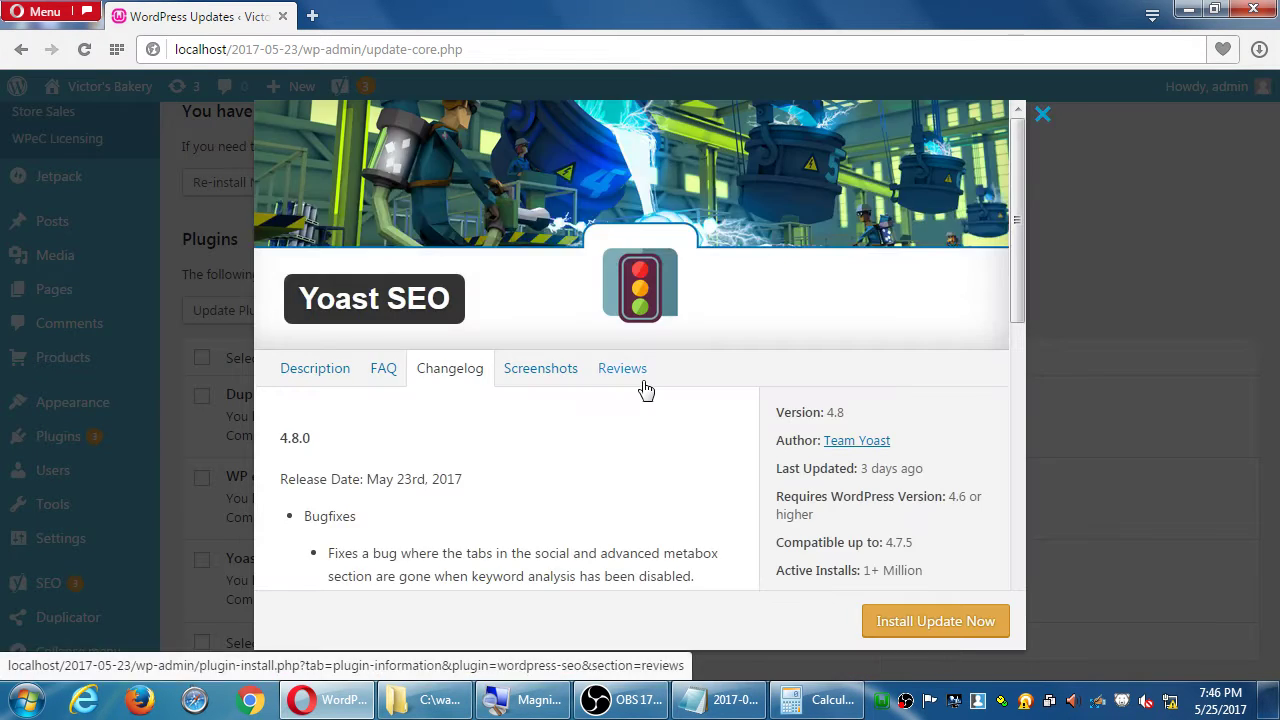
{"action": "scroll", "coordinate": [640, 390], "scroll_direction": "down", "scroll_amount": 3}
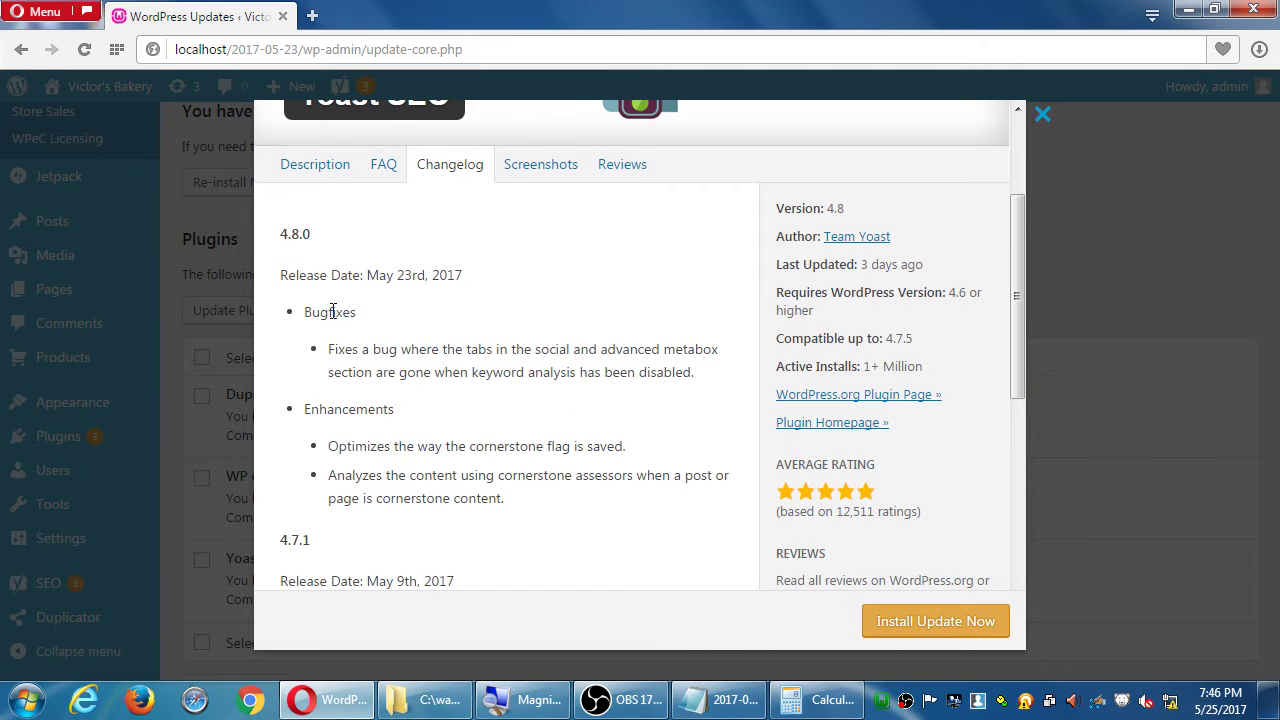
{"action": "left_click_drag", "start_coordinate": [333, 313], "coordinate": [460, 372]}
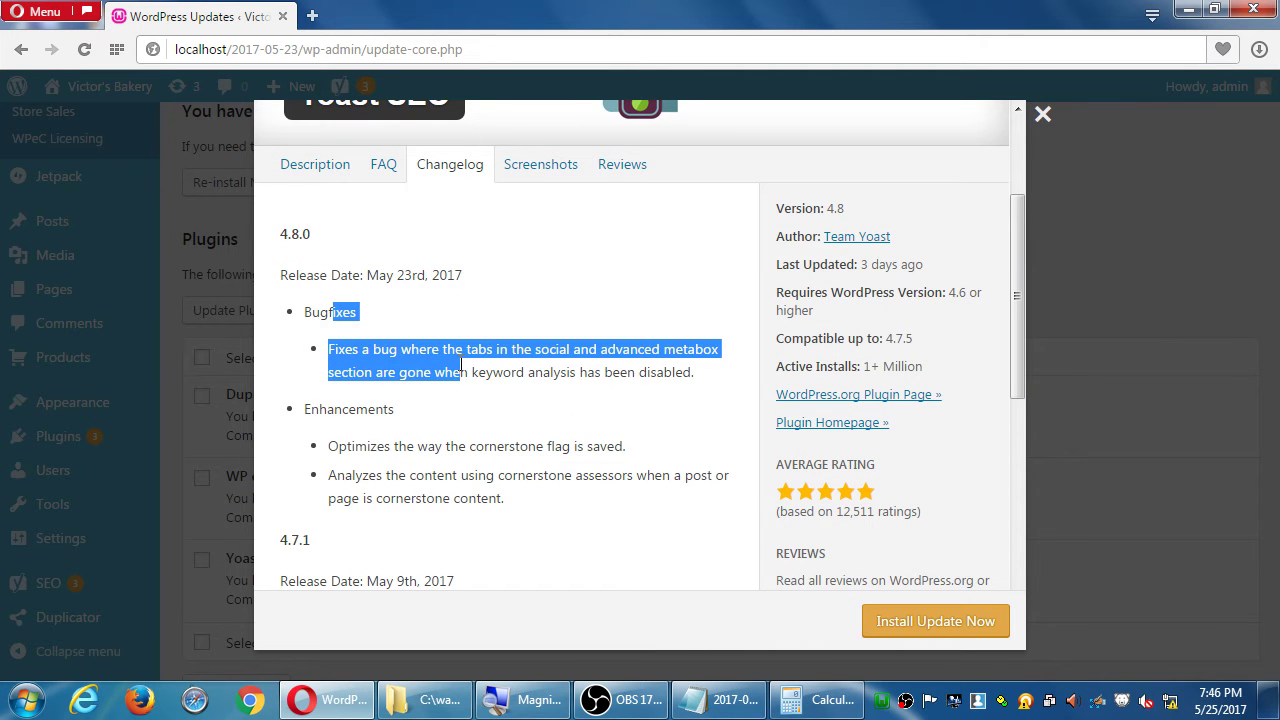
{"action": "left_click", "coordinate": [423, 414]}
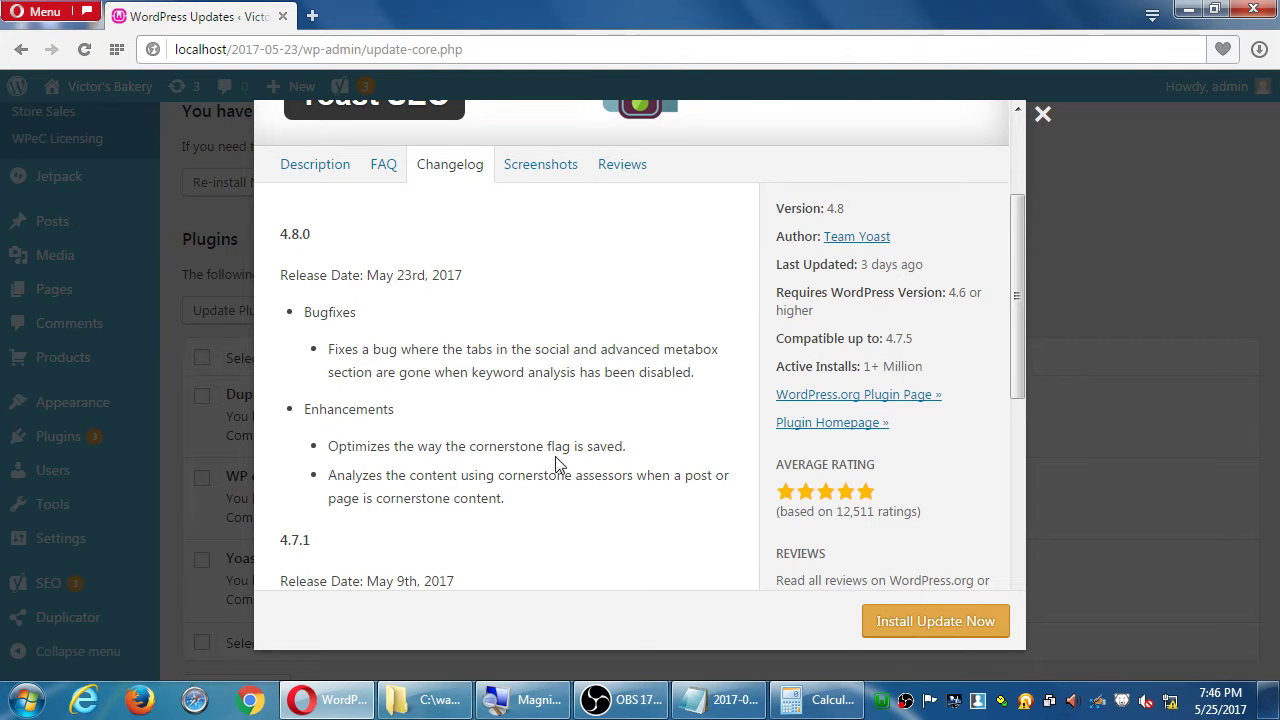
{"action": "scroll", "coordinate": [553, 480], "scroll_direction": "down", "scroll_amount": 3}
{"action": "scroll", "coordinate": [380, 425], "scroll_direction": "down", "scroll_amount": 2}
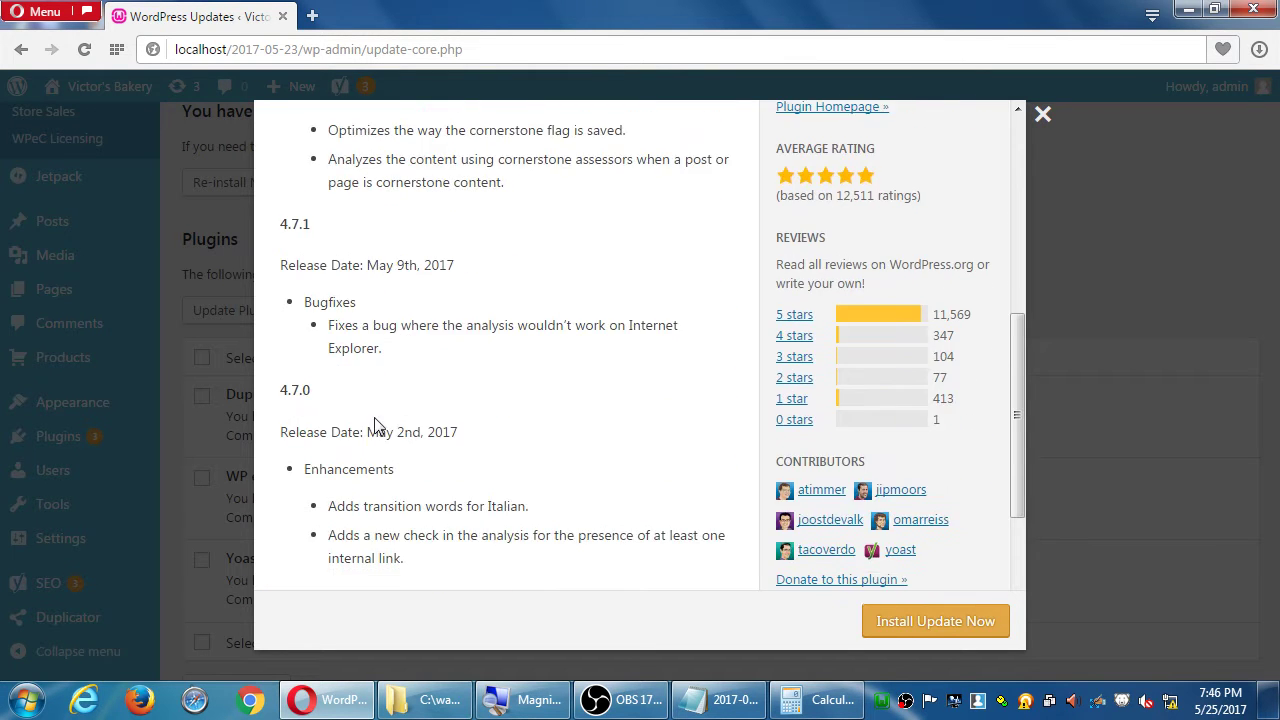
{"action": "scroll", "coordinate": [380, 425], "scroll_direction": "down", "scroll_amount": 1}
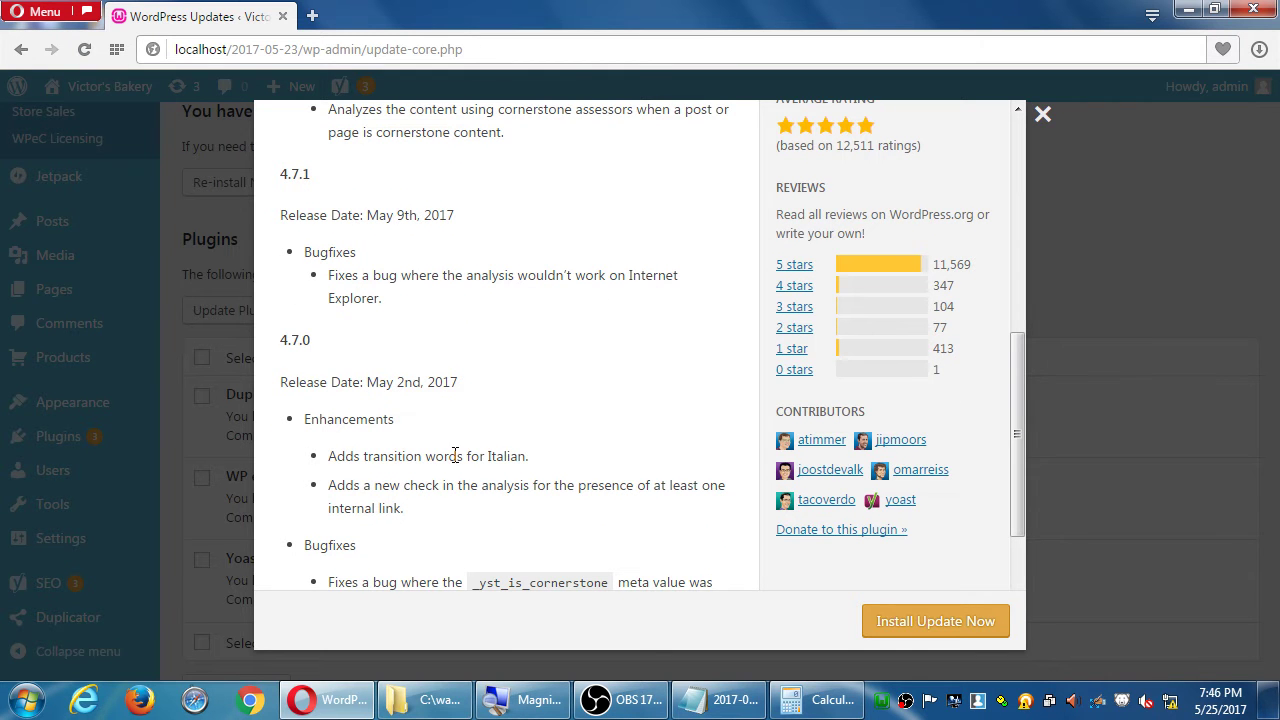
{"action": "left_click_drag", "start_coordinate": [449, 458], "coordinate": [527, 458]}
{"action": "scroll", "coordinate": [491, 457], "scroll_direction": "down", "scroll_amount": 3}
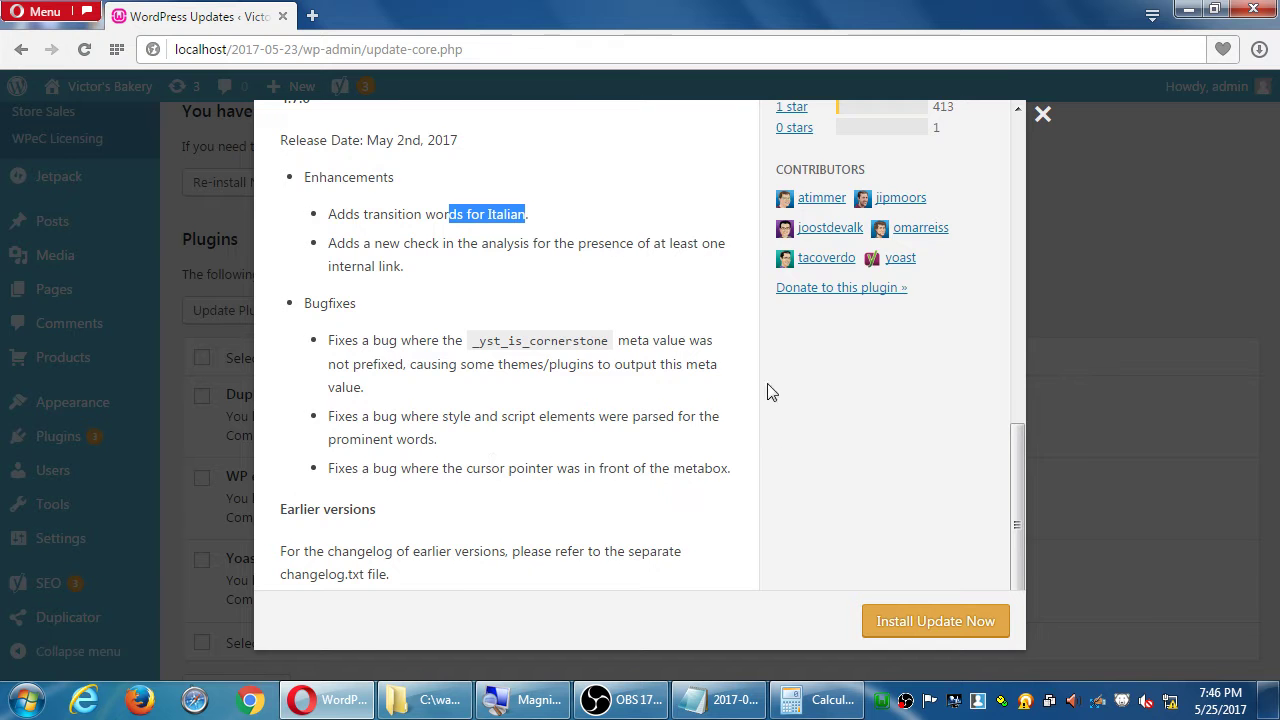
{"action": "scroll", "coordinate": [766, 391], "scroll_direction": "up", "scroll_amount": 2}
{"action": "left_click", "coordinate": [1042, 114]}
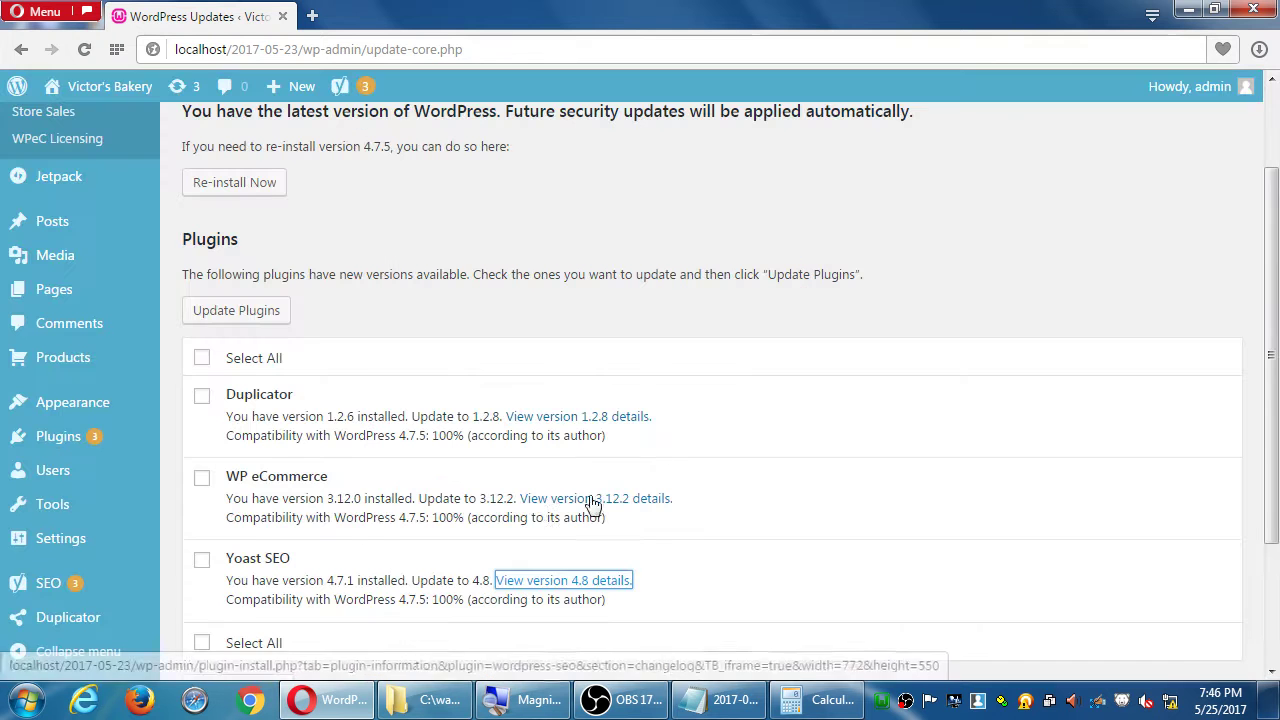
- View the changelog in the WP eCommerce version 3.12.2 details, and close the details
{"action": "left_click", "coordinate": [591, 500]}
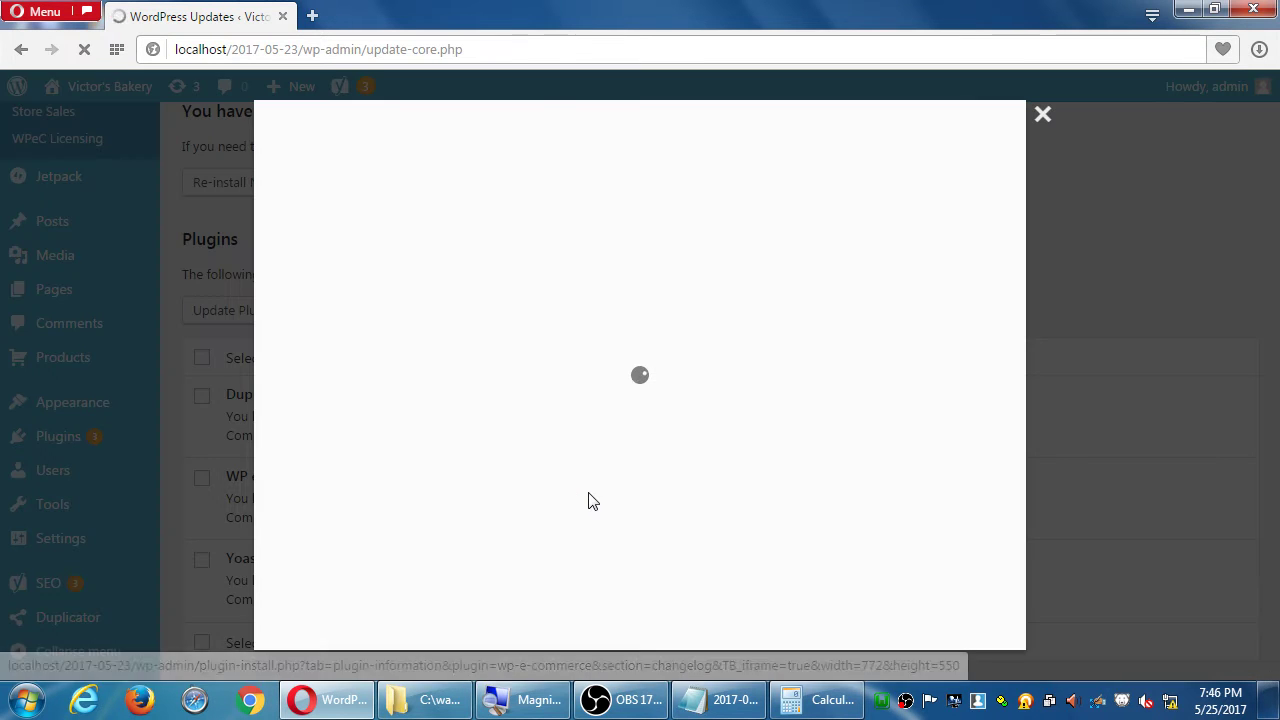
{"action": "scroll", "coordinate": [535, 500], "scroll_direction": "down", "scroll_amount": 1}
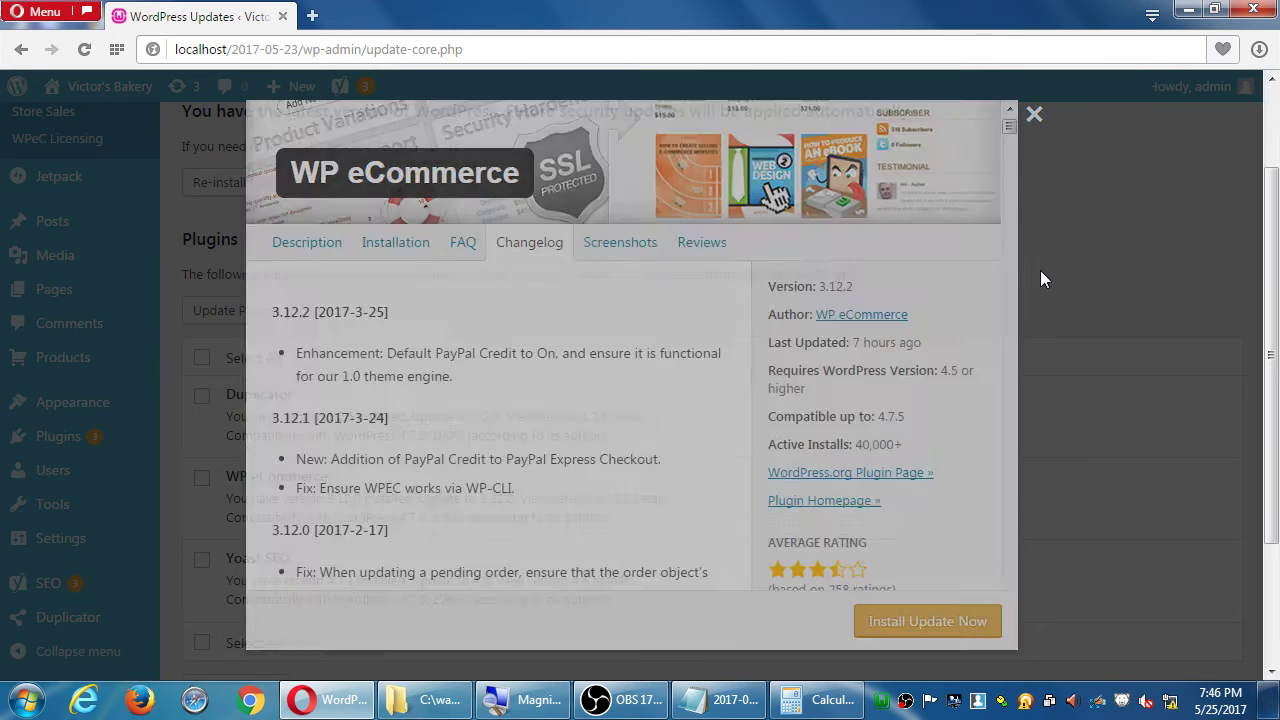
{"action": "left_click", "coordinate": [1043, 280]}
- Update only the WP eCommerce plugin, and return to the WordPress Updates page to check which plugin updates remain
{"action": "scroll", "coordinate": [720, 420], "scroll_direction": "down", "scroll_amount": 1}
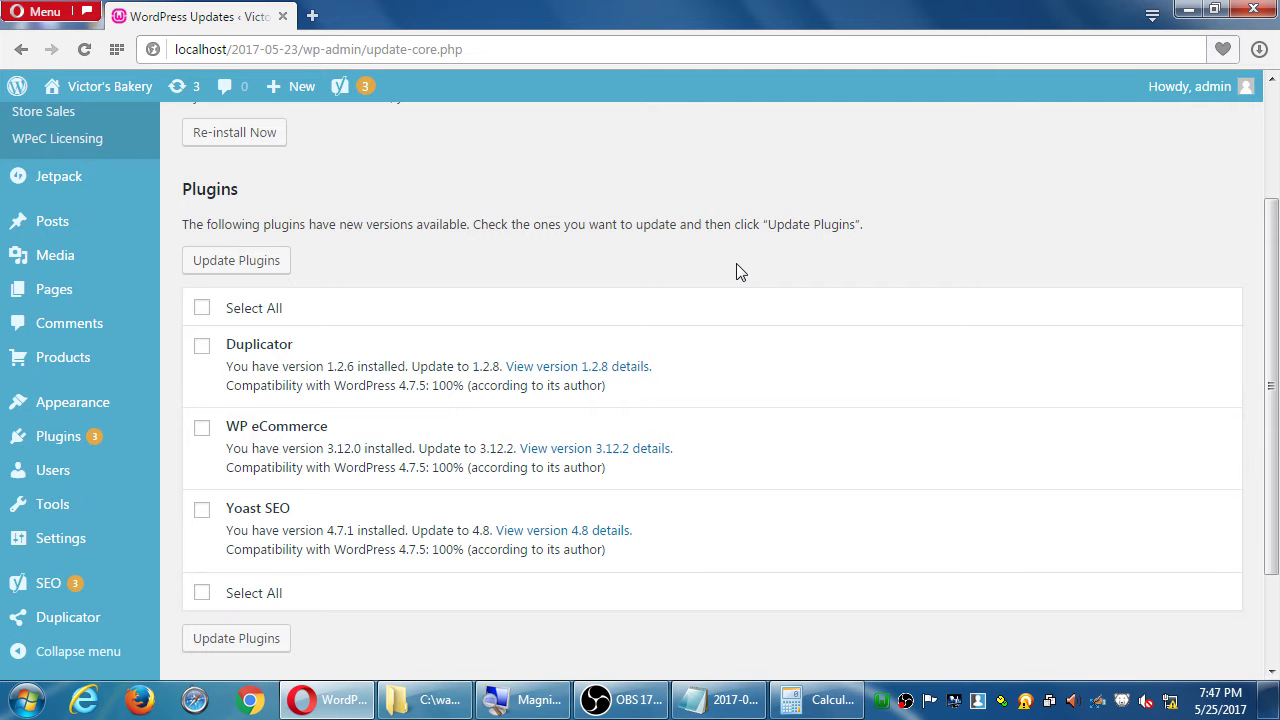
{"action": "scroll", "coordinate": [750, 260], "scroll_direction": "up", "scroll_amount": 3}
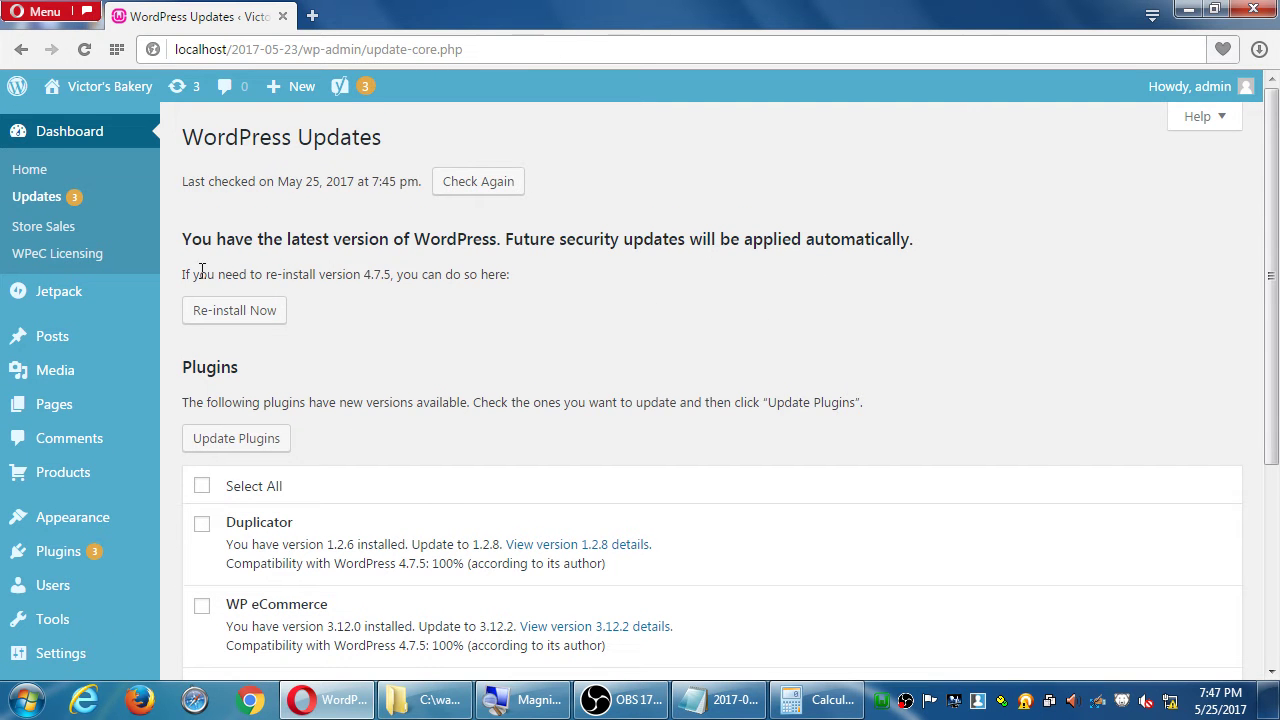
{"action": "scroll", "coordinate": [563, 350], "scroll_direction": "down", "scroll_amount": 1}
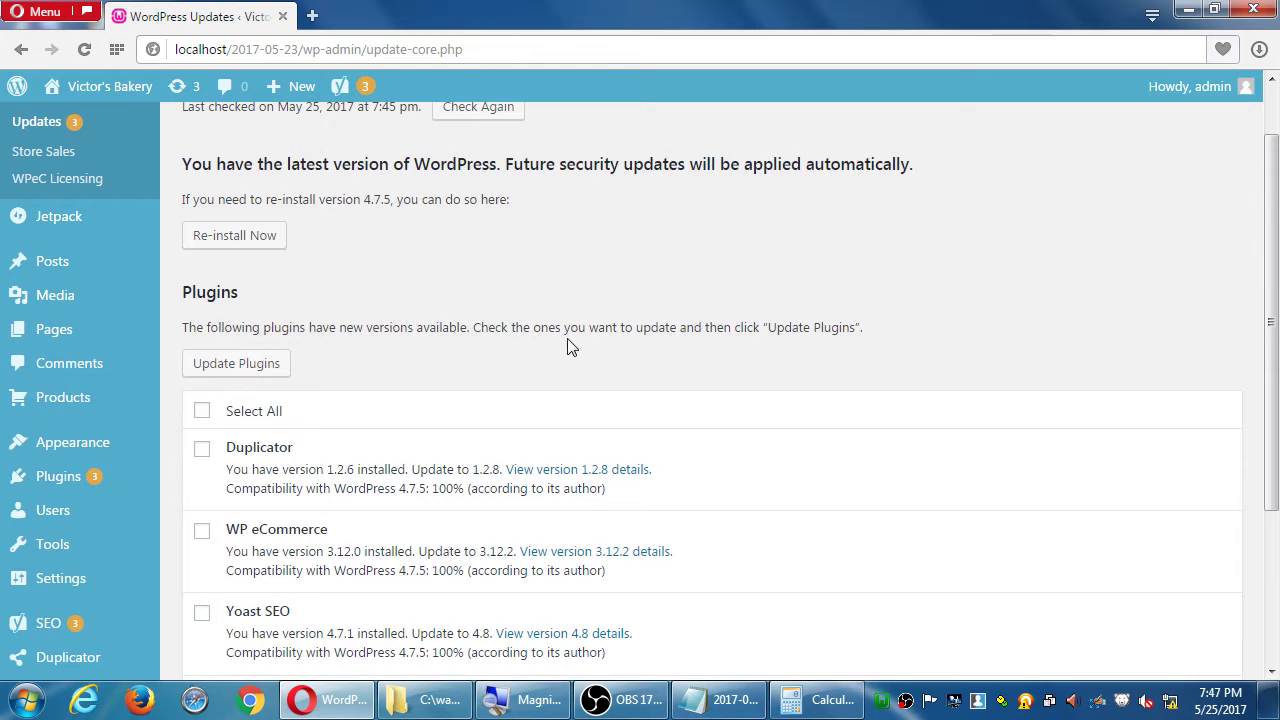
{"action": "scroll", "coordinate": [567, 345], "scroll_direction": "down", "scroll_amount": 2}
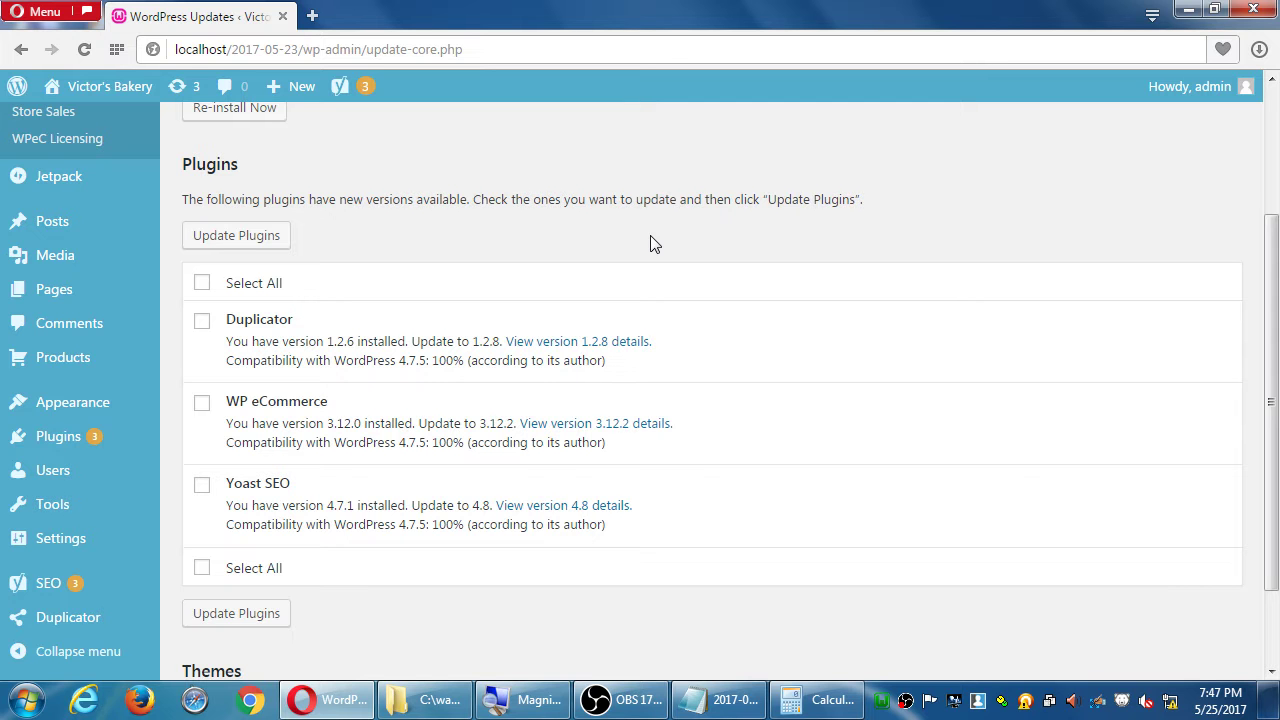
{"action": "left_click", "coordinate": [205, 404]}
{"action": "left_click", "coordinate": [235, 244]}
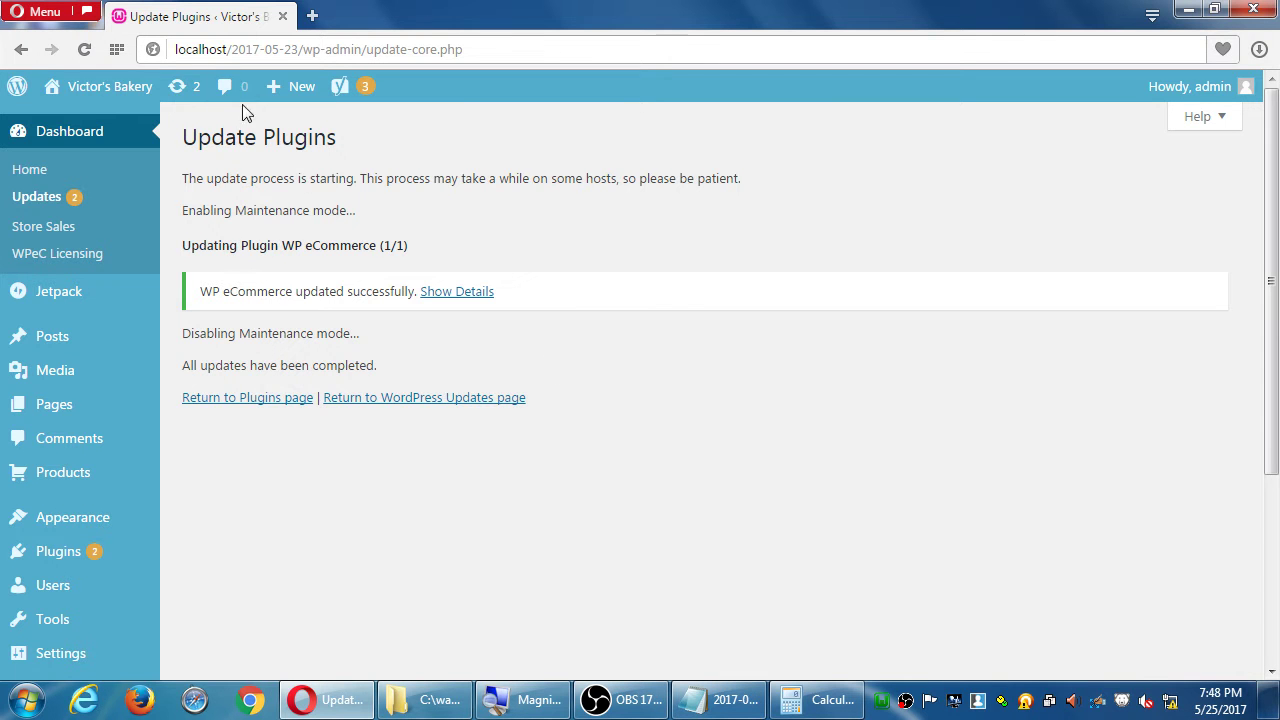
{"action": "left_click", "coordinate": [184, 89]}
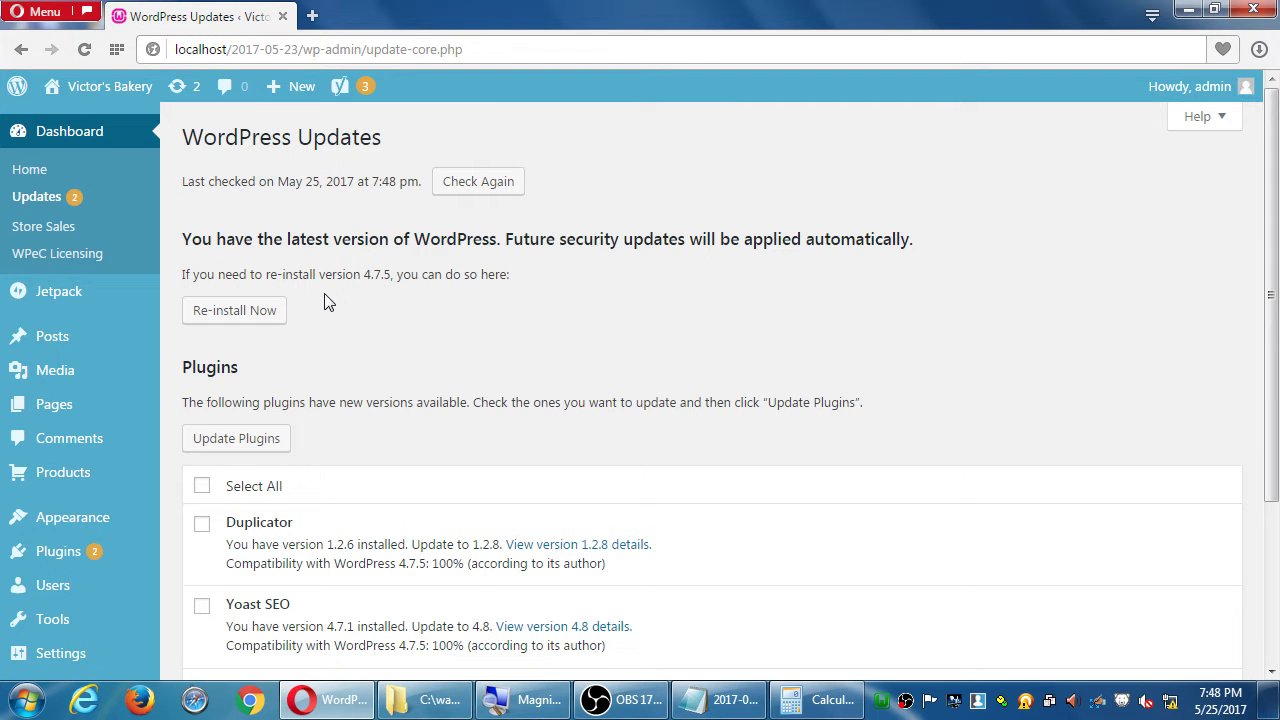
{"action": "scroll", "coordinate": [1100, 409], "scroll_direction": "down", "scroll_amount": 2}
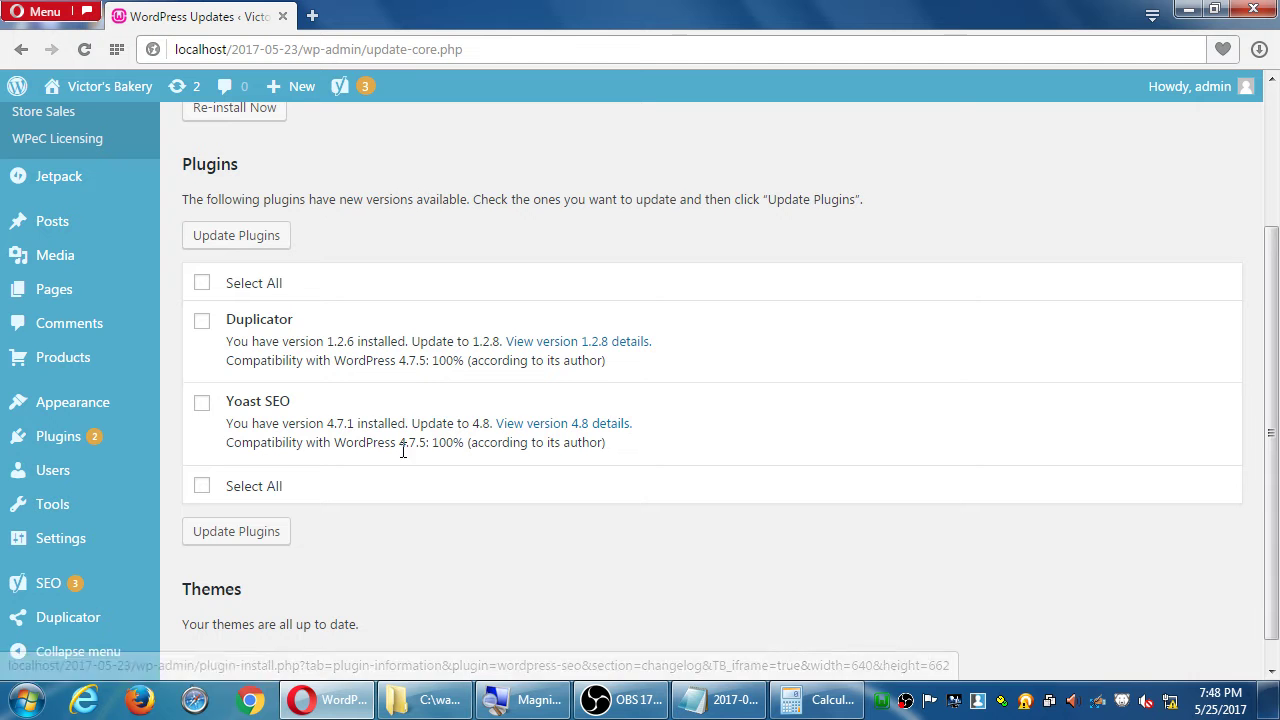
- Go to the page for adding new plugins and search by keyword for "advanced database"
{"action": "left_click", "coordinate": [70, 438]}
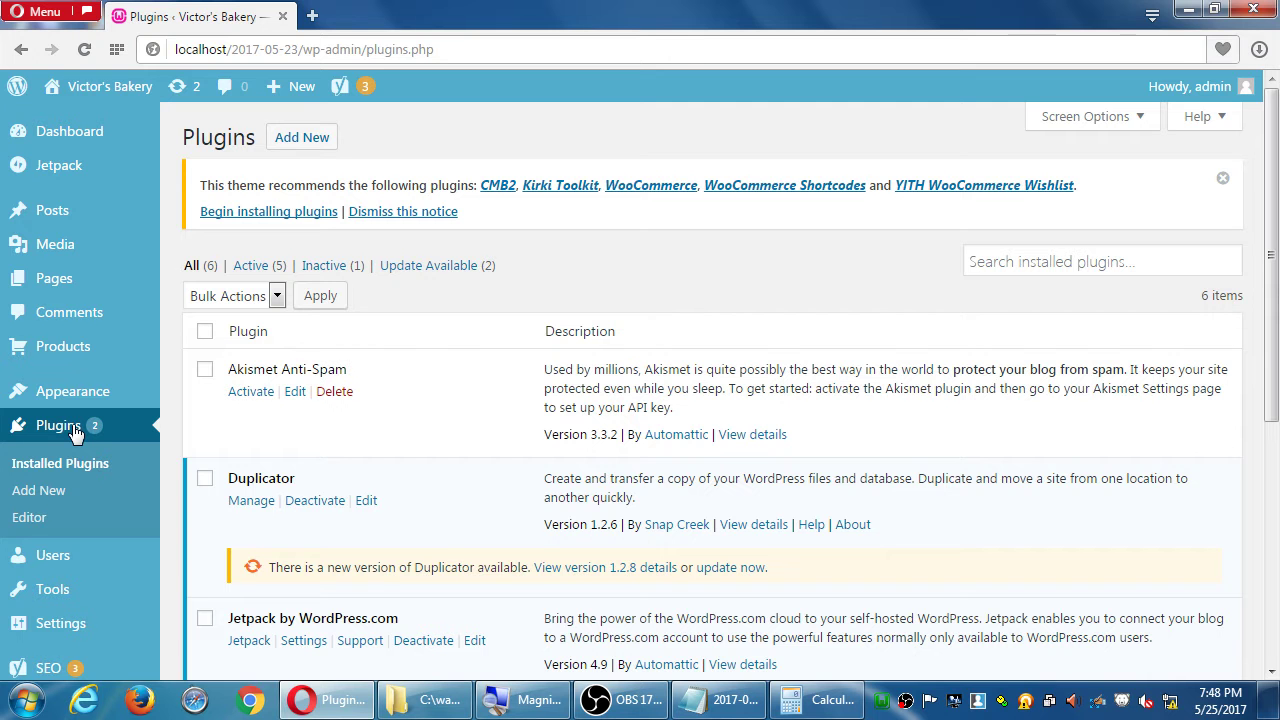
{"action": "left_click", "coordinate": [305, 138]}
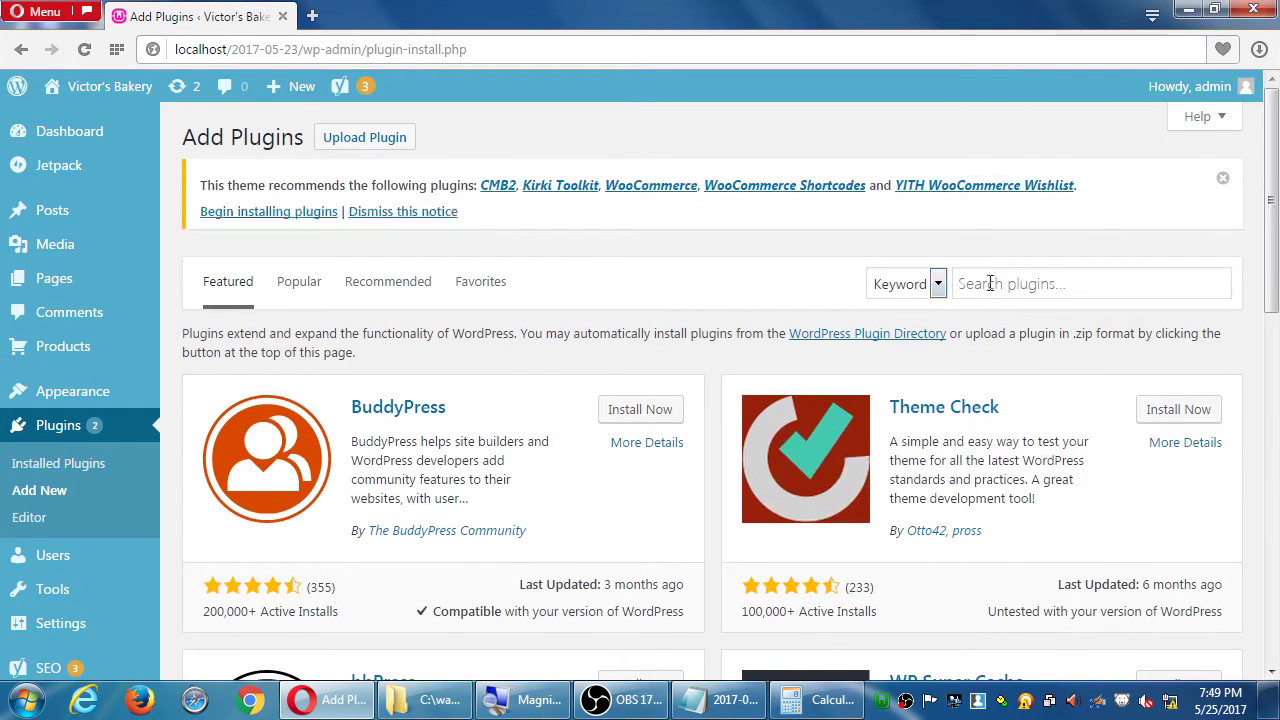
{"action": "left_click", "coordinate": [1003, 283]}
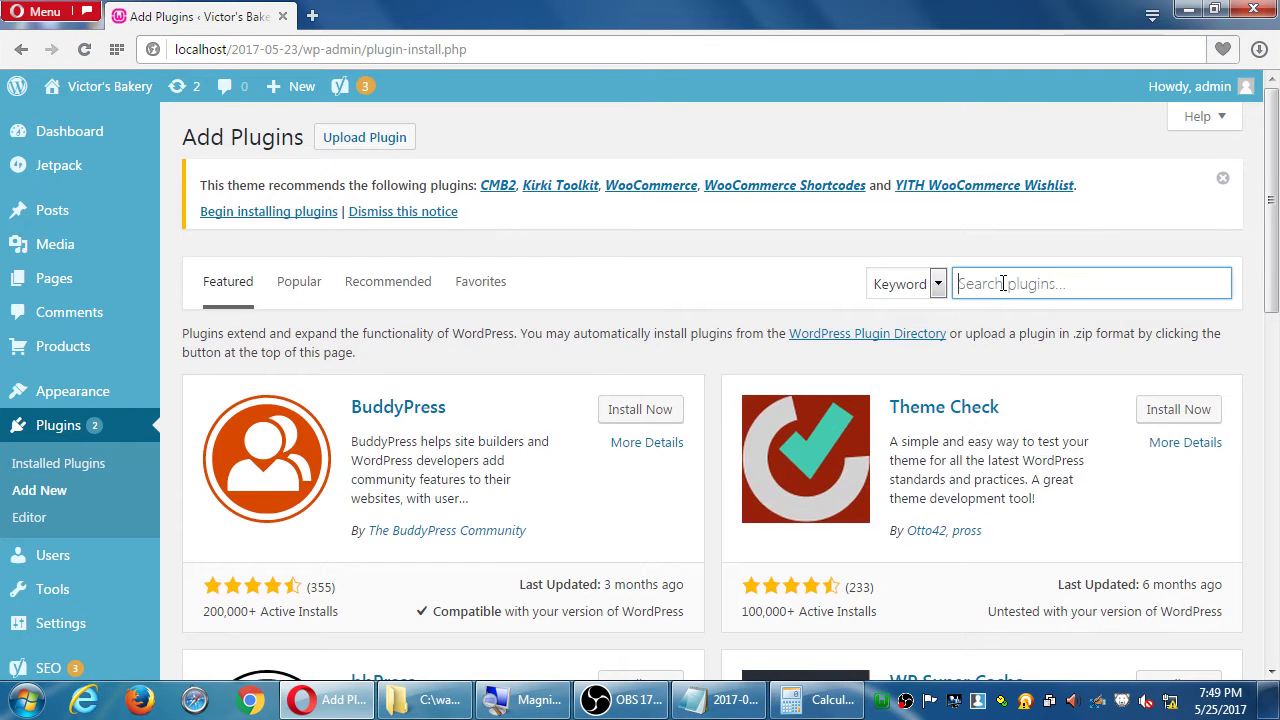
{"action": "type", "text": "ad"}
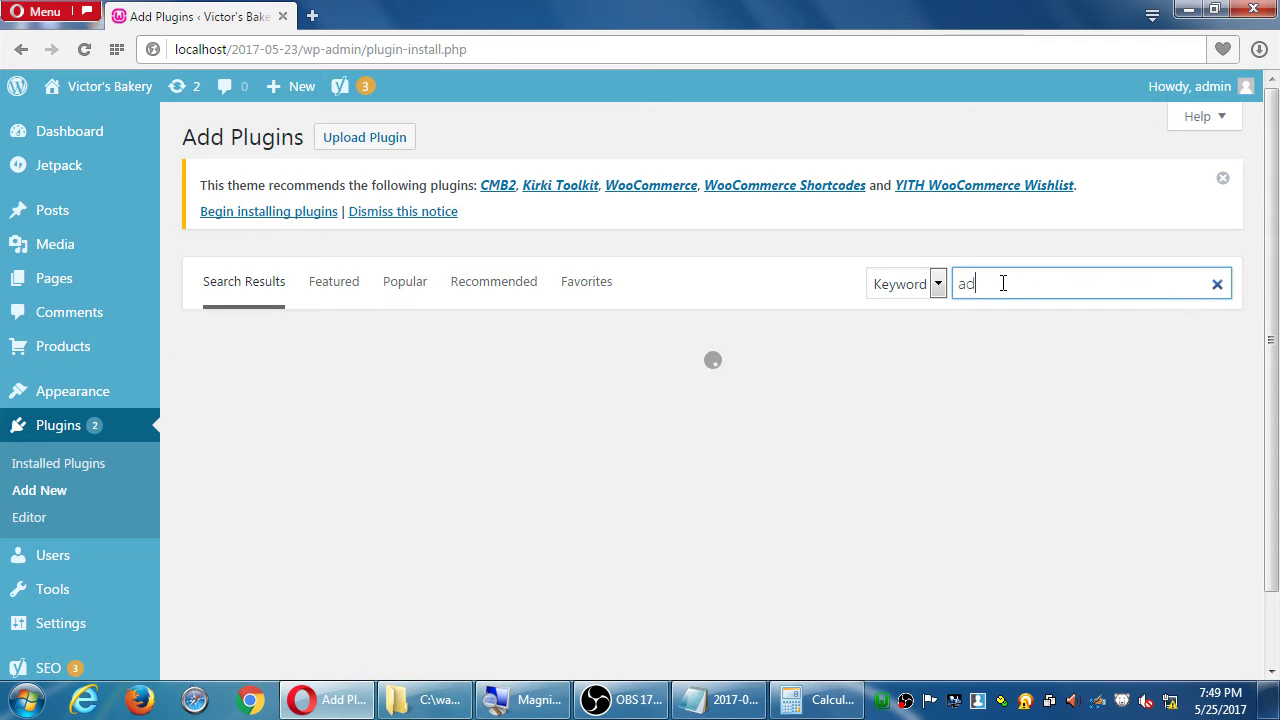
{"action": "type", "text": "vanced databas"}
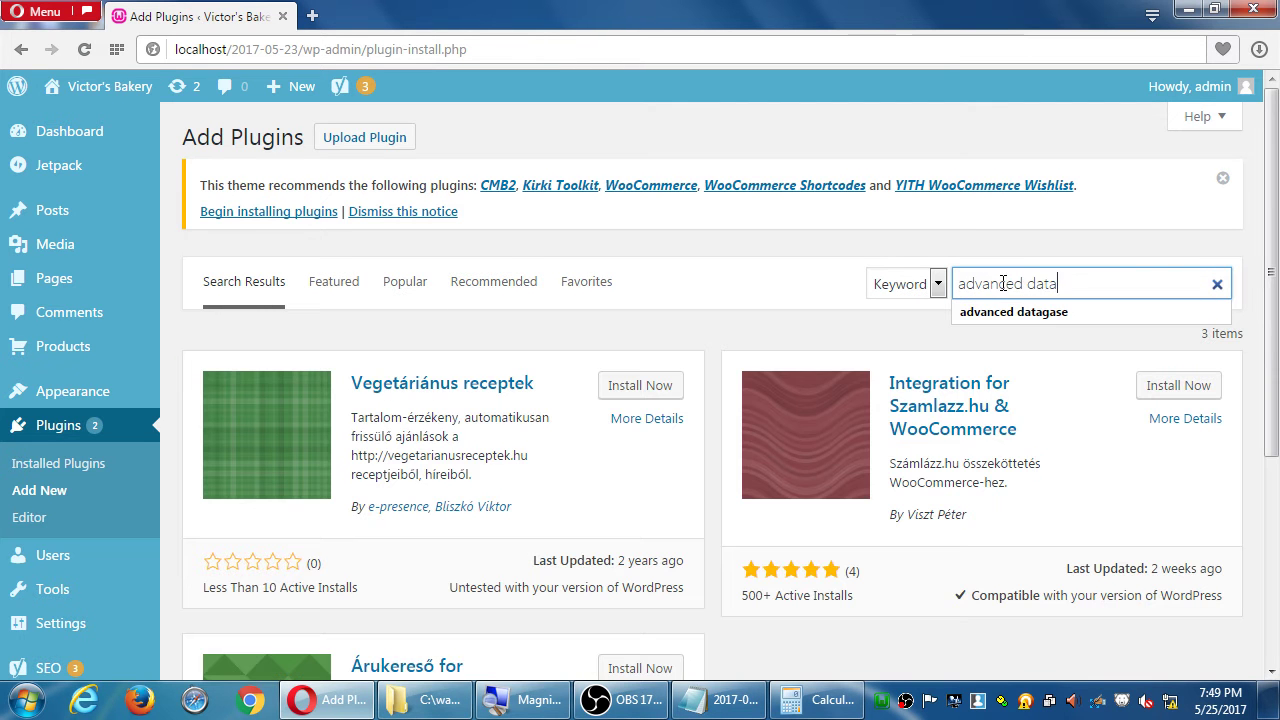
{"action": "type", "text": "e"}
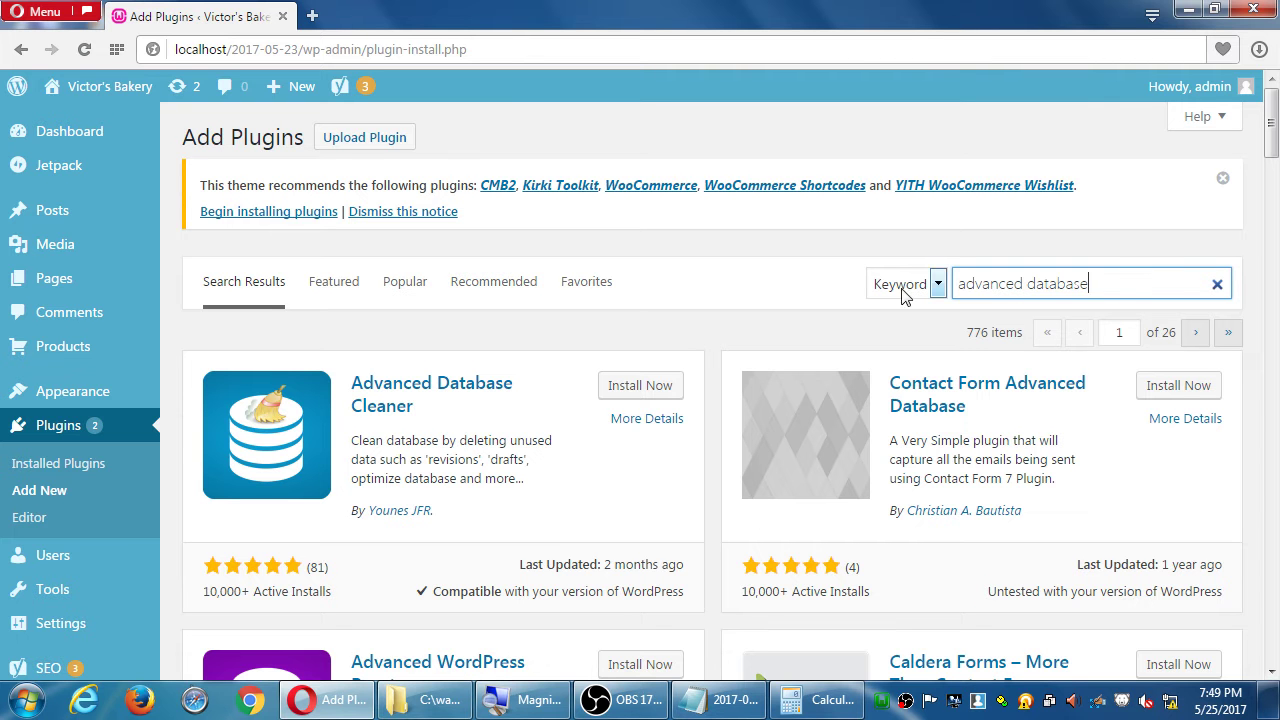
- Copy the Advanced Database Cleaner listing text, switch to Notepad, and add the heading "Another plugin rec:" at the end of 2017-05-25.txt
{"action": "left_click_drag", "start_coordinate": [446, 508], "coordinate": [349, 383]}
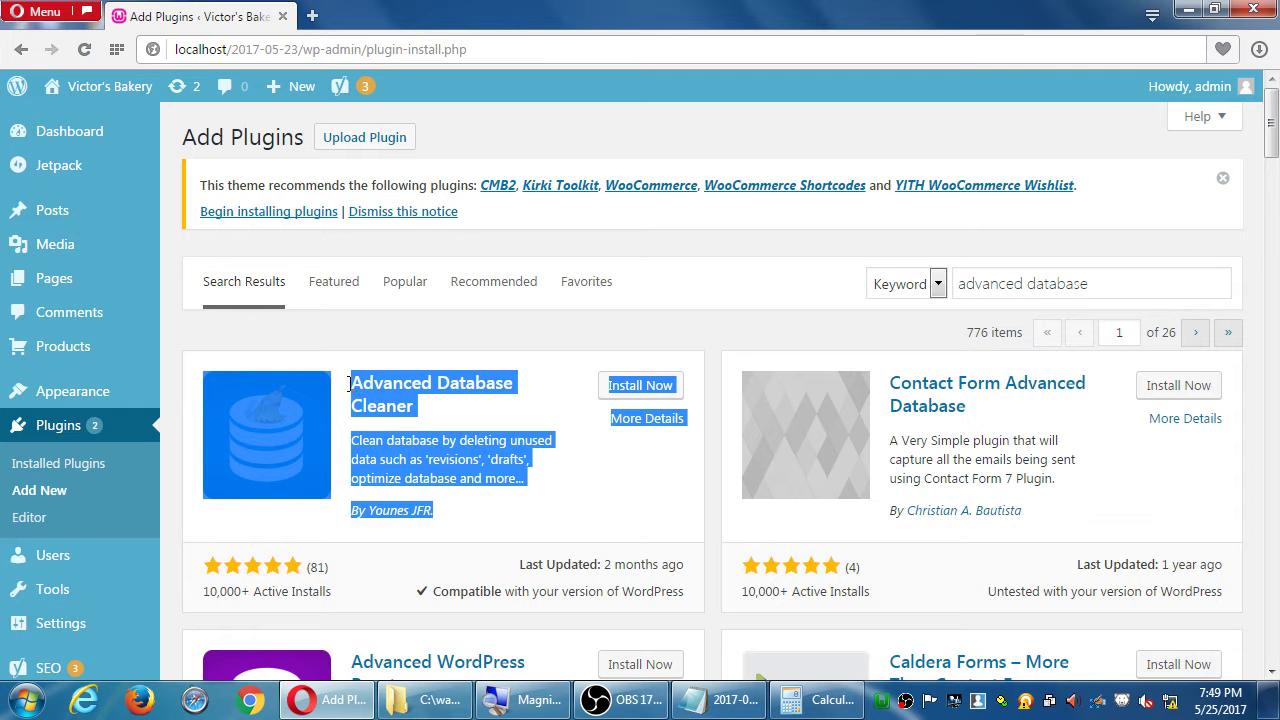
{"action": "left_click", "coordinate": [720, 699]}
{"action": "key", "text": "Return"}
{"action": "key", "text": "Return"}
{"action": "key", "text": "Return"}
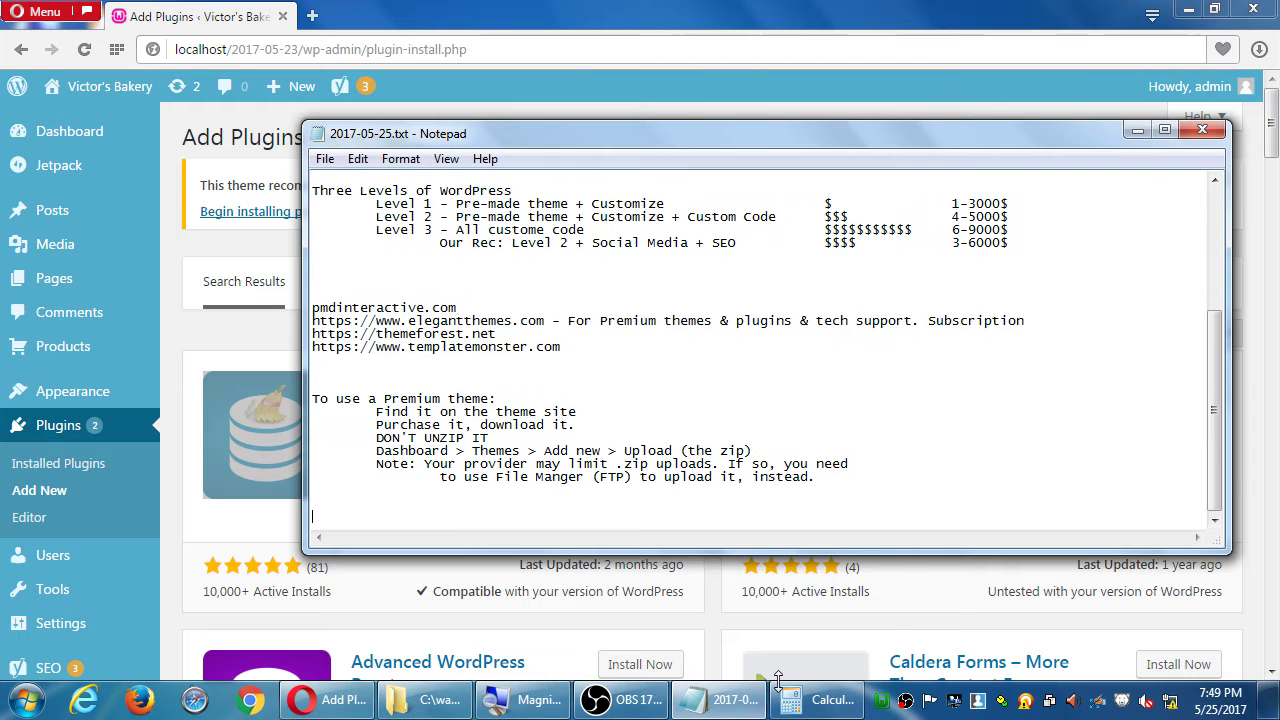
{"action": "type", "text": "Another plug"}
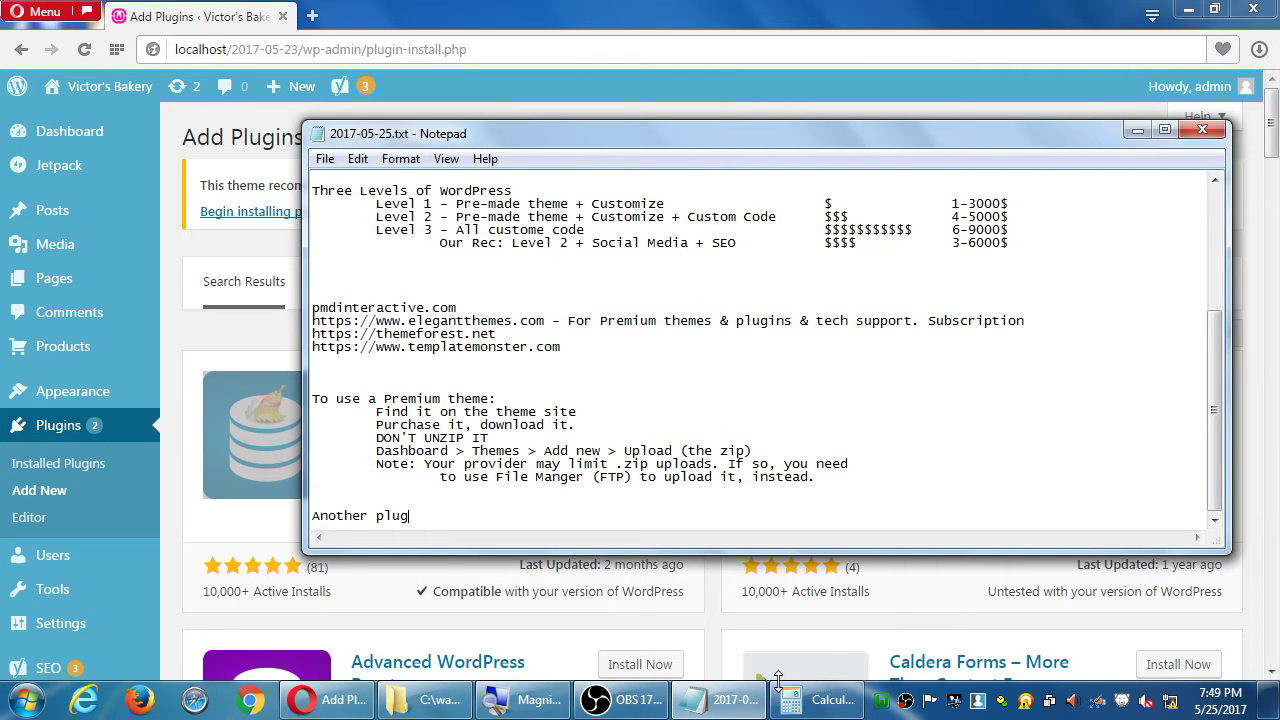
{"action": "type", "text": "in rec:"}
{"action": "key", "text": "Return"}
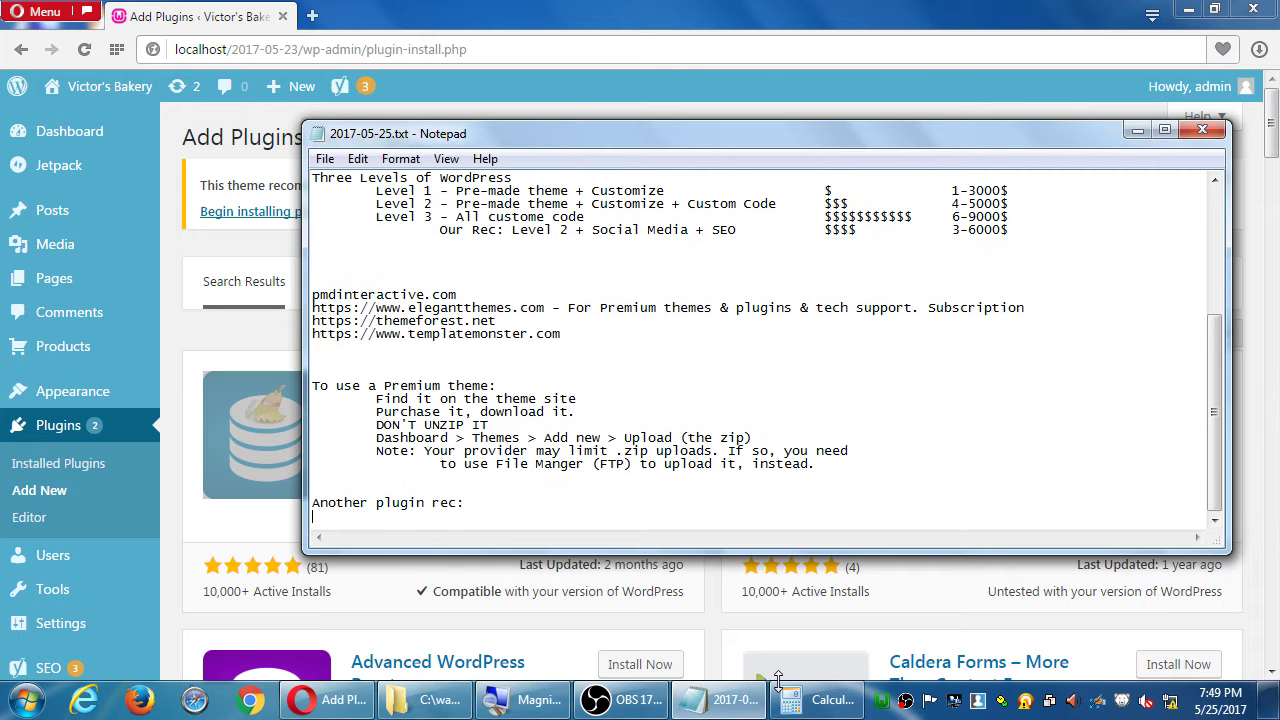
- Paste the copied listing below the heading and trim it to a single line with the plugin name and author credit
{"action": "type", "text": "Advanced Database Cleaner  Install Now More Details Clean database by deleting unused data such as 'revisions', 'drafts', optimize database and more...  By Younes JFR."}
{"action": "key", "text": "shift+Up"}
{"action": "key", "text": "shift+Up"}
{"action": "key", "text": "shift+Up"}
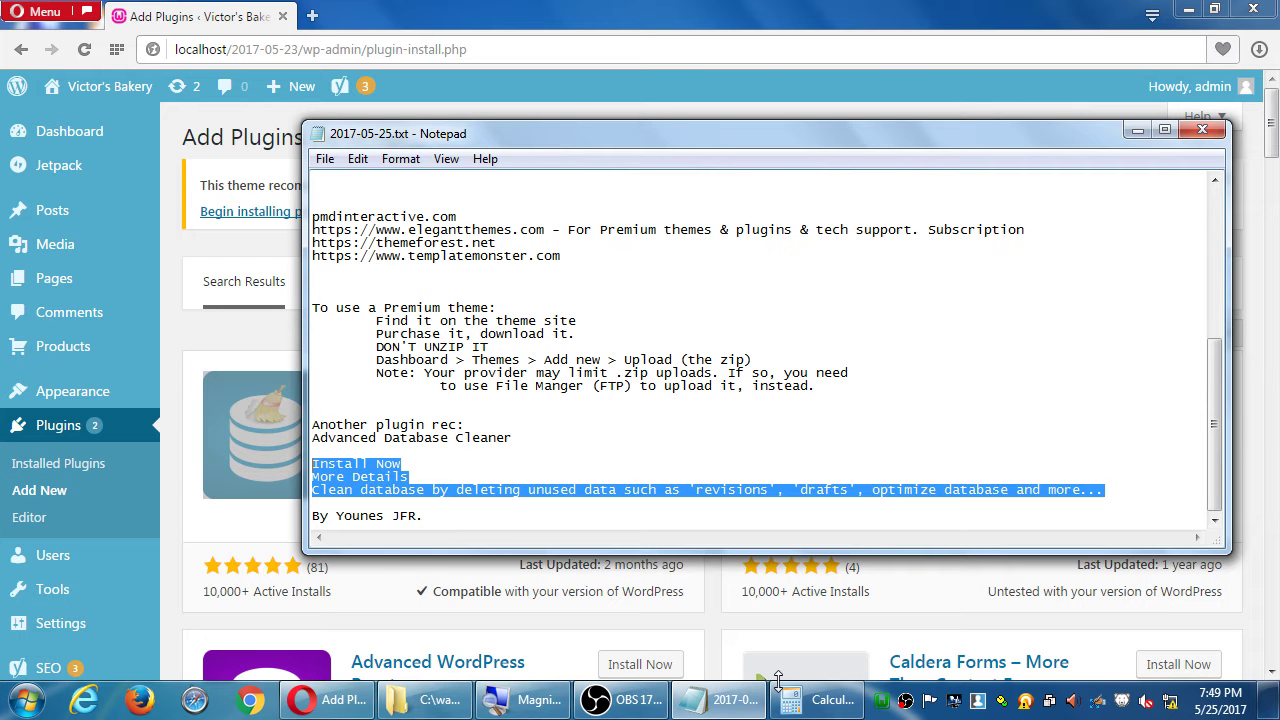
{"action": "key", "text": "BackSpace"}
{"action": "key", "text": "BackSpace"}
{"action": "key", "text": "BackSpace"}
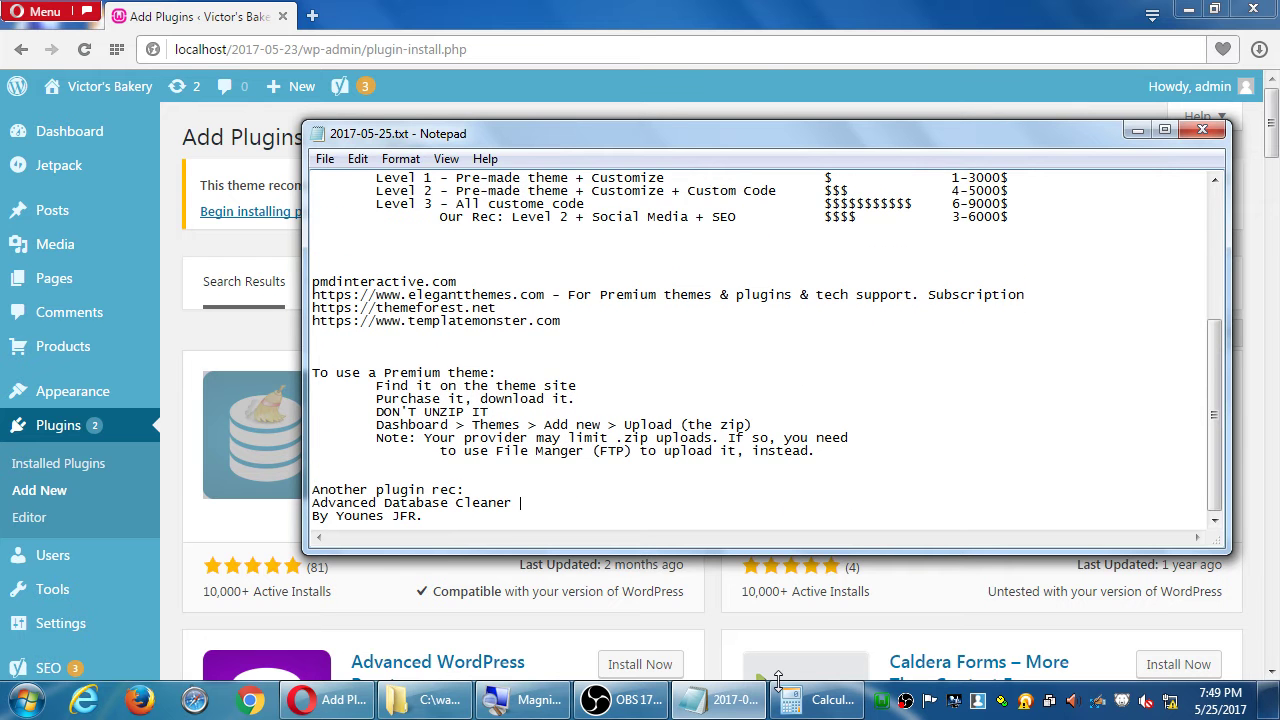
{"action": "key", "text": "Delete"}
{"action": "key", "text": "Delete"}
- Append "- Used to clean up your database" to the Advanced Database Cleaner line
{"action": "type", "text": "- "}
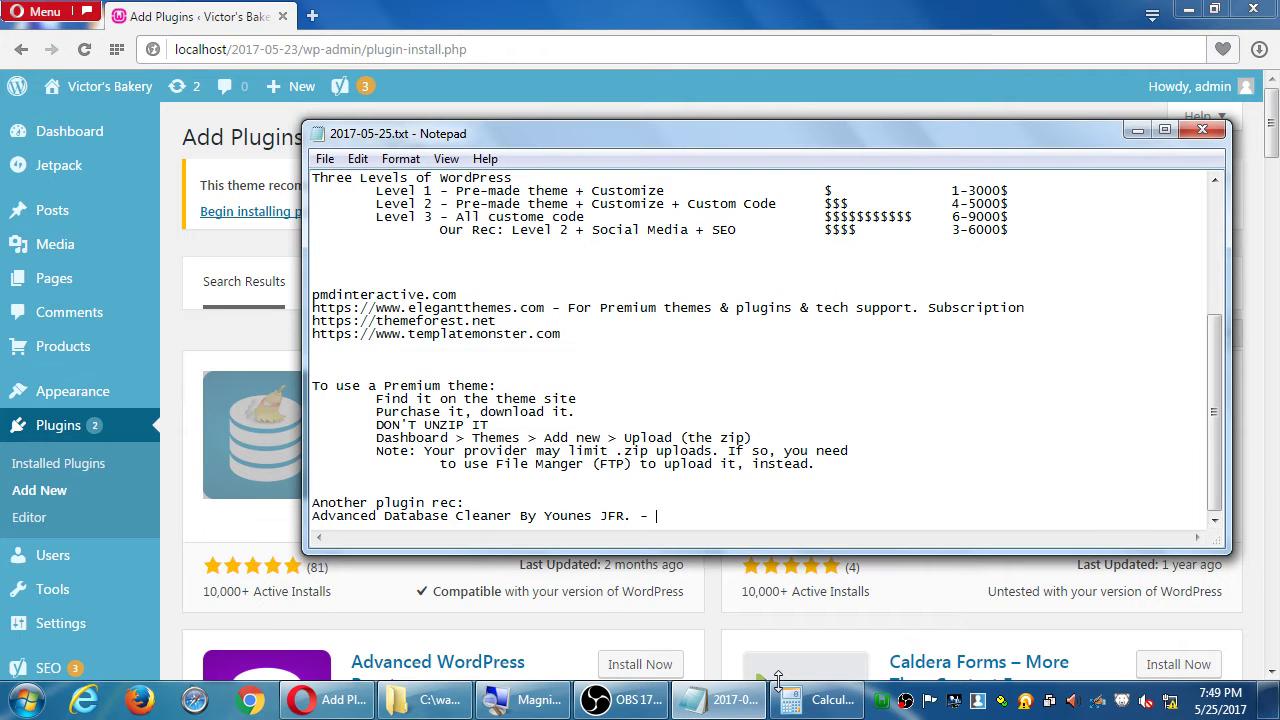
{"action": "type", "text": "Used to clean up your databa"}
{"action": "type", "text": "se"}
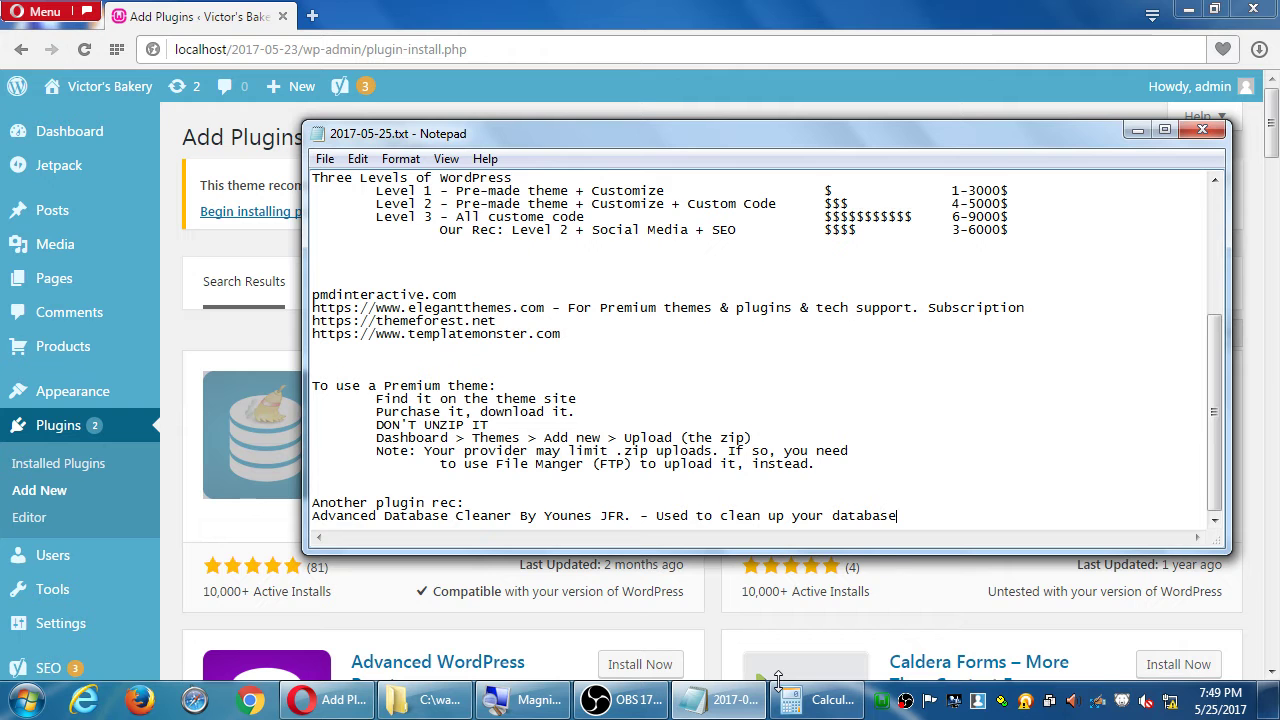
- Return to the Add Plugins page in the browser, and install and activate the Advanced Database Cleaner plugin
{"action": "left_click", "coordinate": [869, 10]}
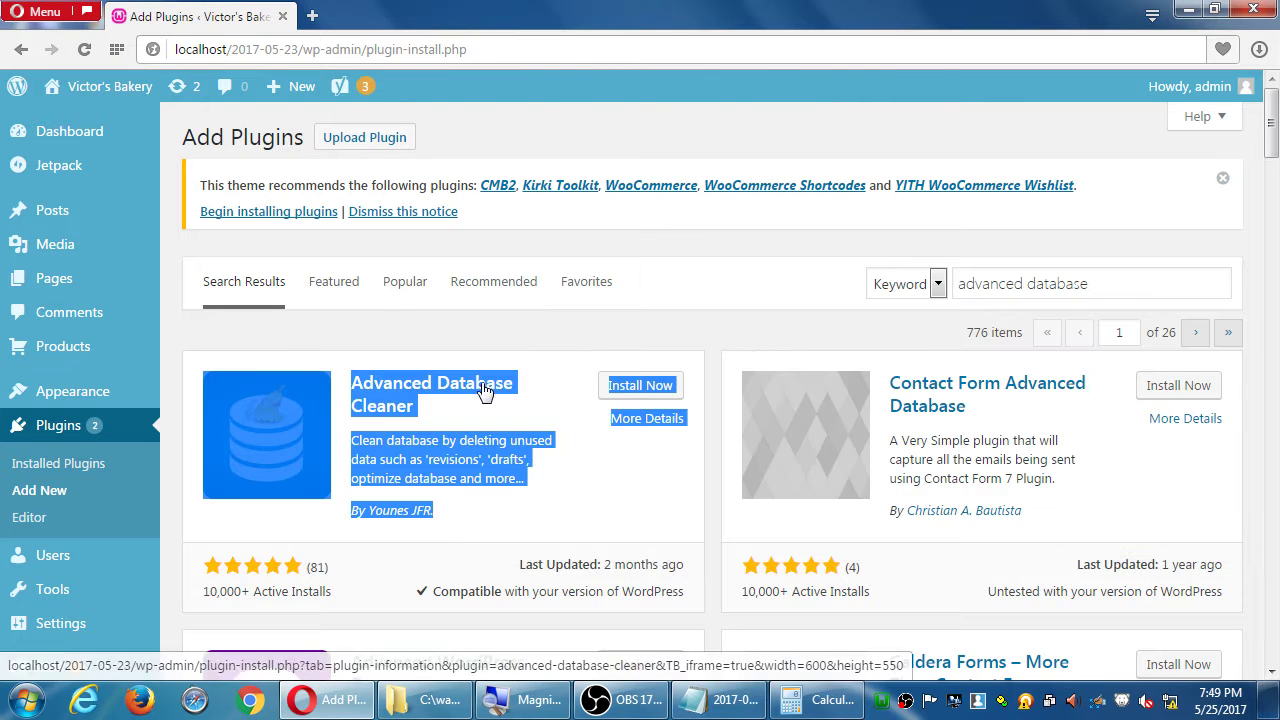
{"action": "left_click", "coordinate": [500, 338]}
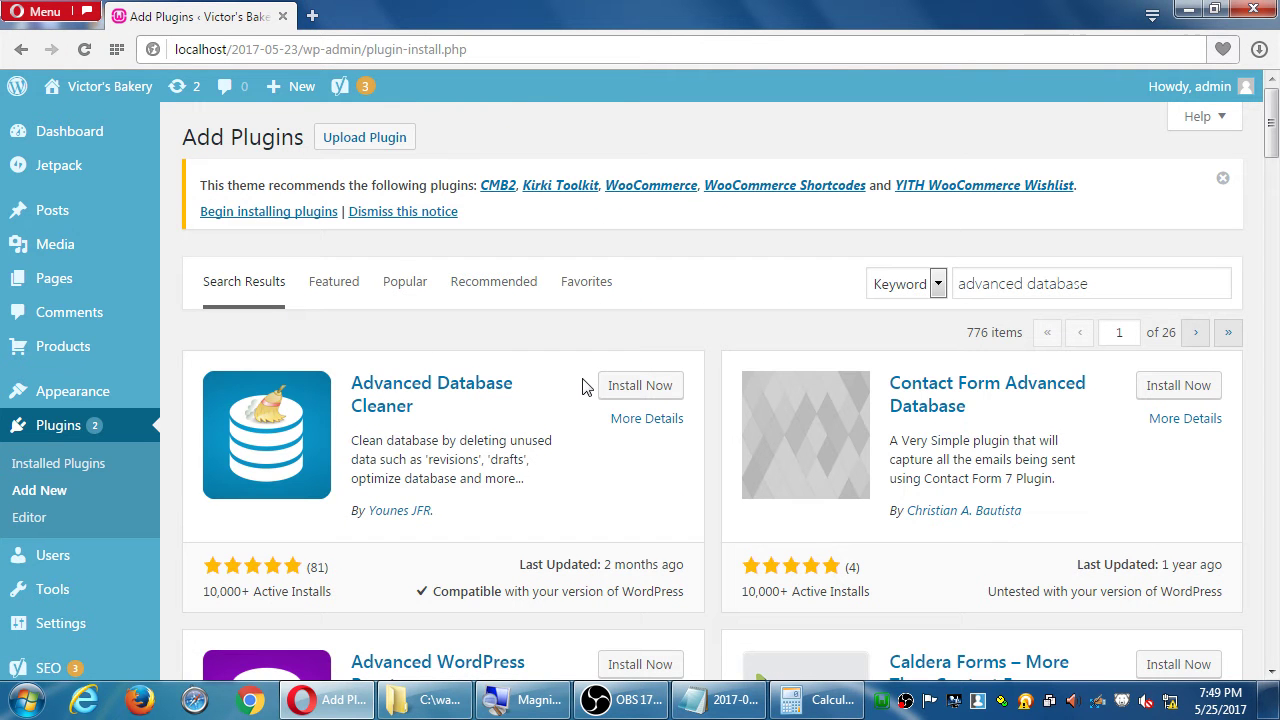
{"action": "left_click", "coordinate": [612, 390]}
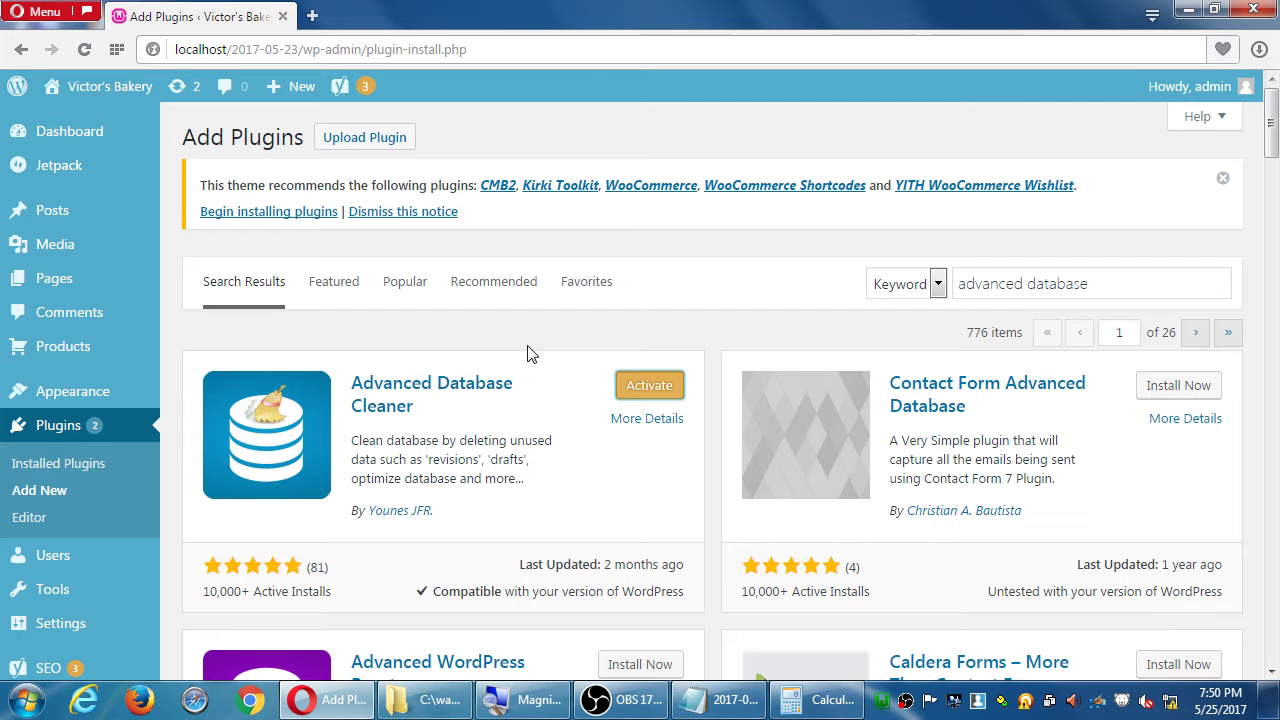
{"action": "left_click", "coordinate": [638, 386]}
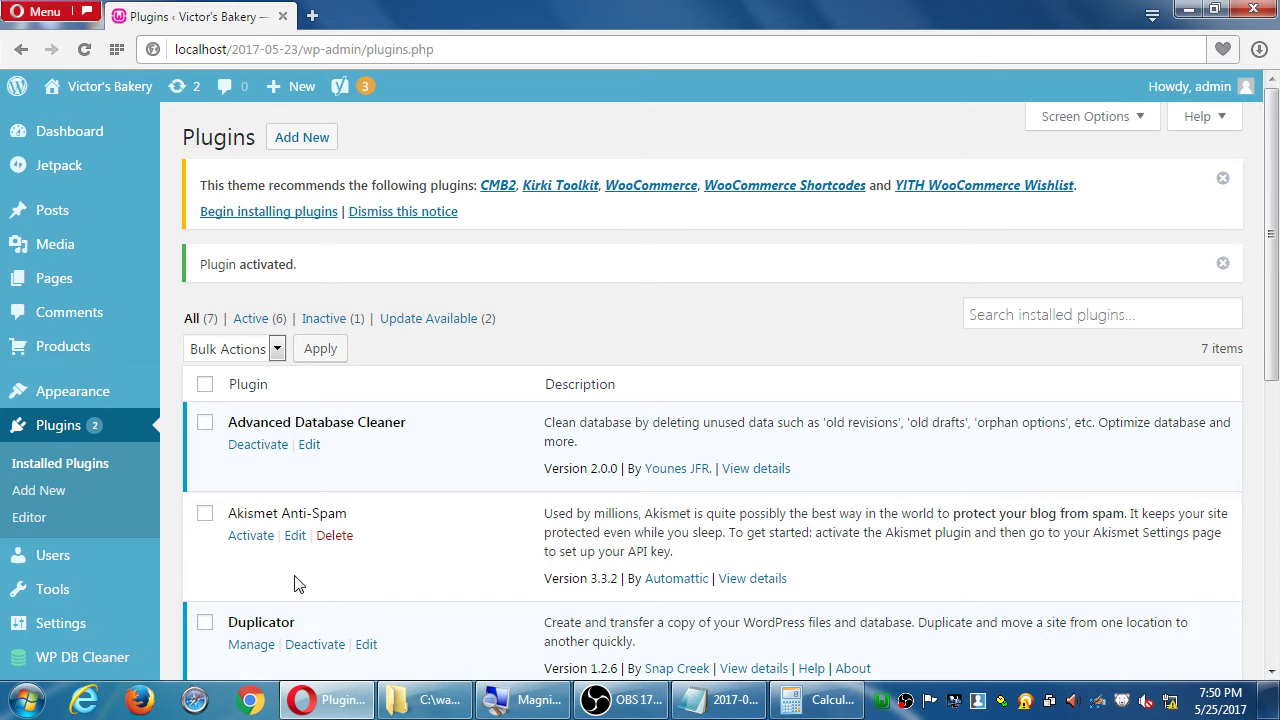
- Open the WP DB Cleaner page and examine its backup notice and the general clean-up elements with their counts
{"action": "left_click", "coordinate": [41, 655]}
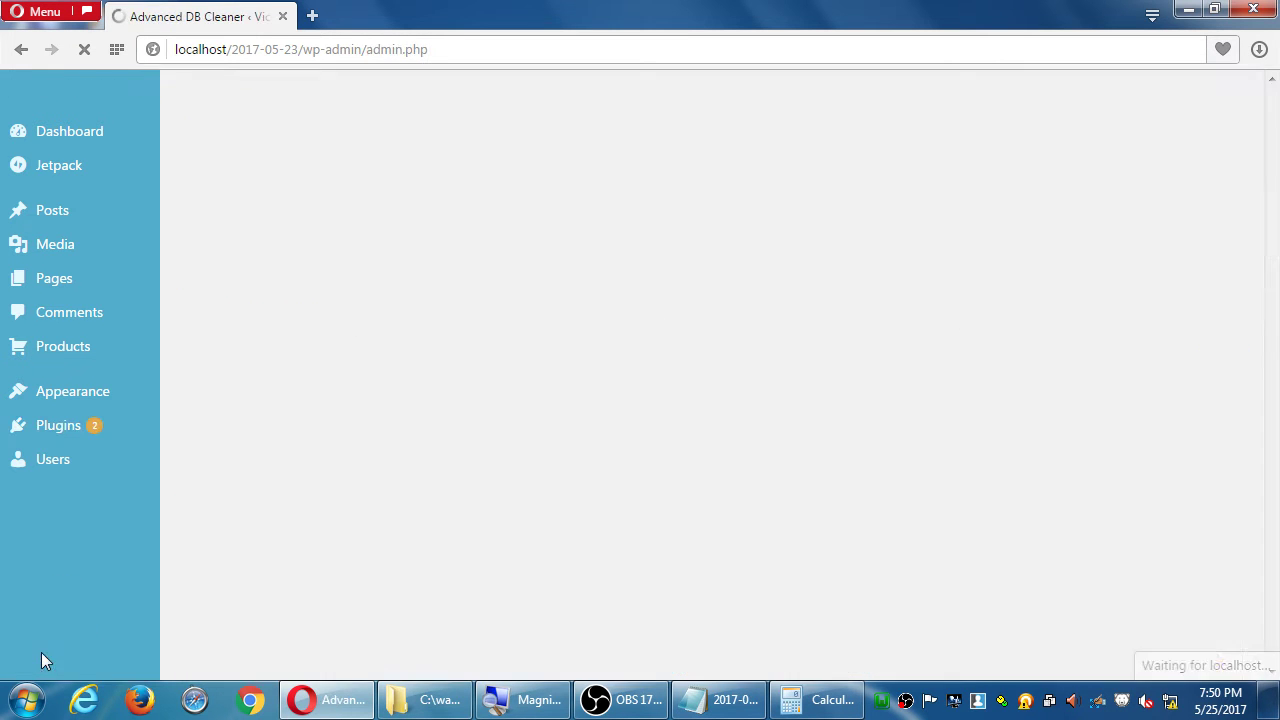
{"action": "scroll", "coordinate": [152, 448], "scroll_direction": "down", "scroll_amount": 2}
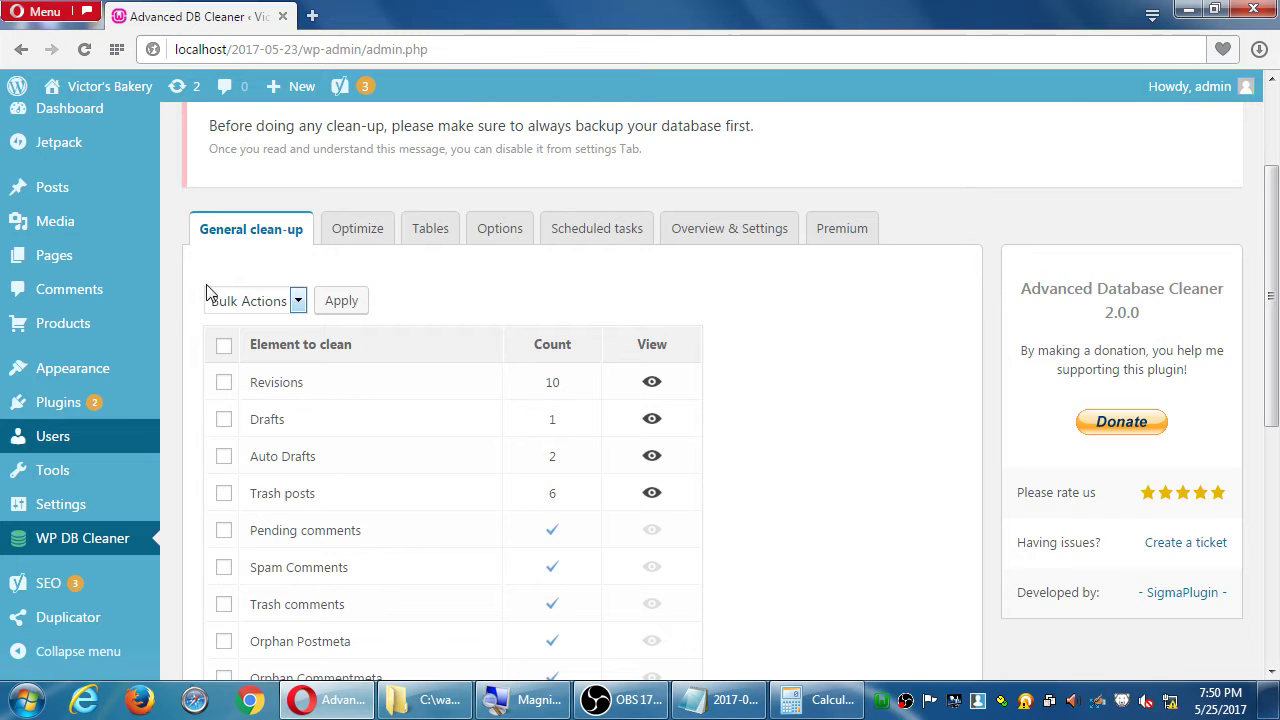
{"action": "scroll", "coordinate": [210, 350], "scroll_direction": "down", "scroll_amount": 1}
{"action": "scroll", "coordinate": [203, 340], "scroll_direction": "up", "scroll_amount": 3}
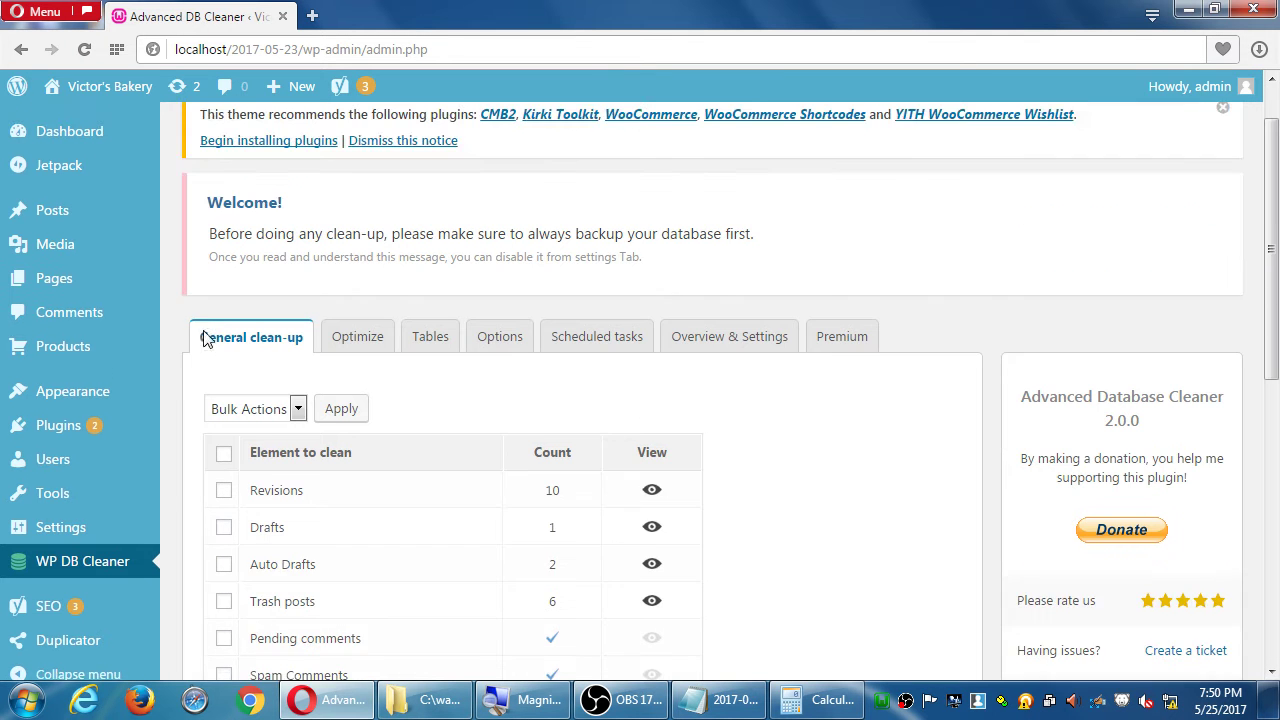
{"action": "scroll", "coordinate": [188, 363], "scroll_direction": "down", "scroll_amount": 2}
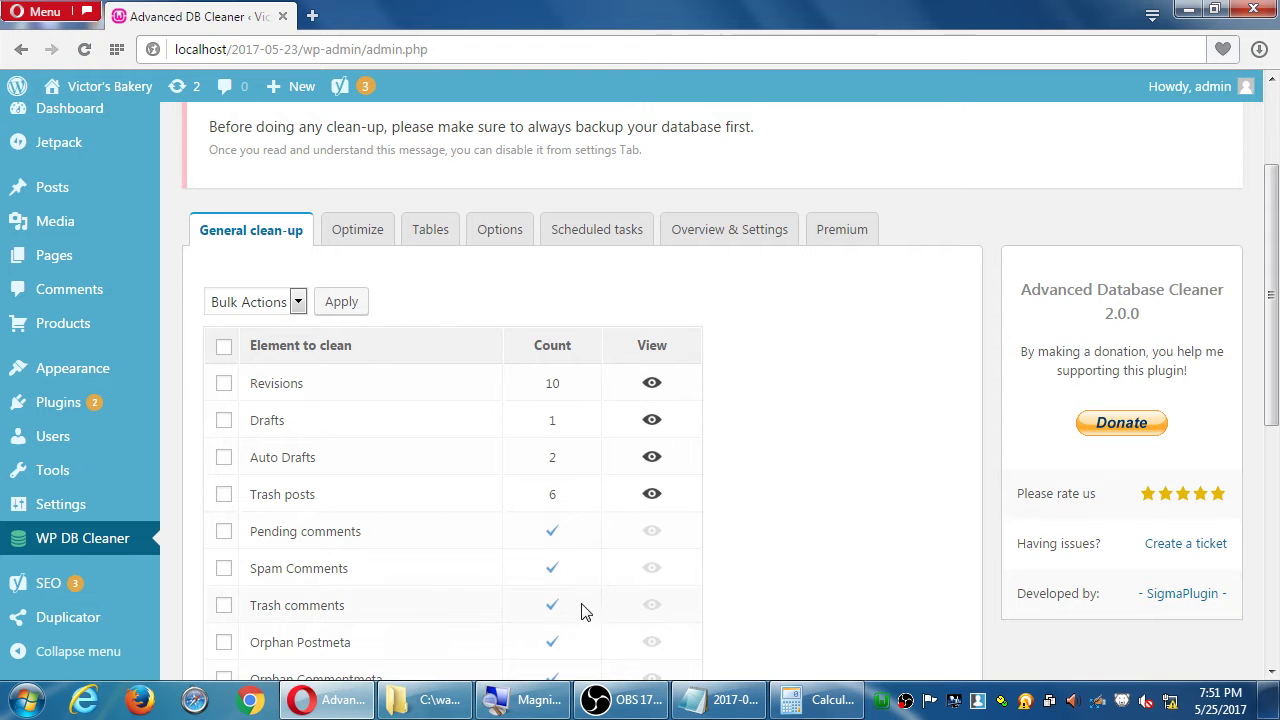
- Switch to the Notepad notes and add two indented lines, "Pro" and "Cons:", under the Advanced Database Cleaner entry
{"action": "left_click", "coordinate": [695, 693]}
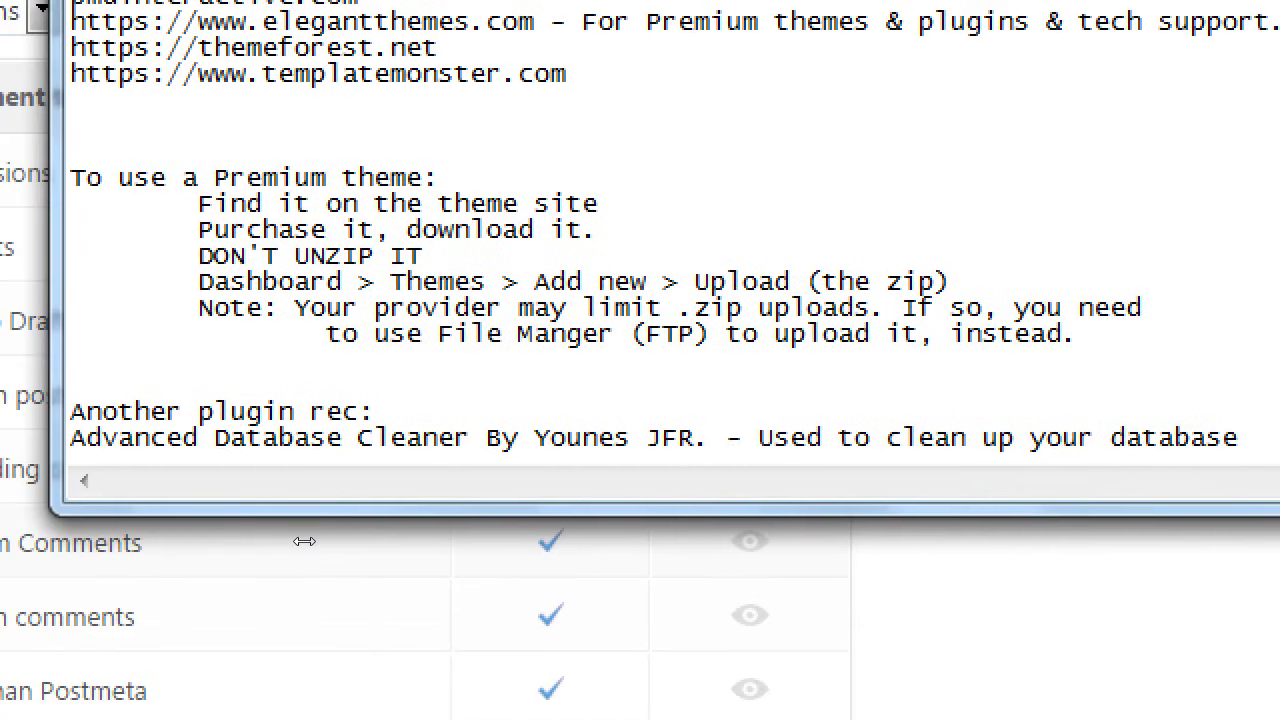
{"action": "key", "text": "Return"}
{"action": "key", "text": "Tab"}
{"action": "type", "text": "Pro"}
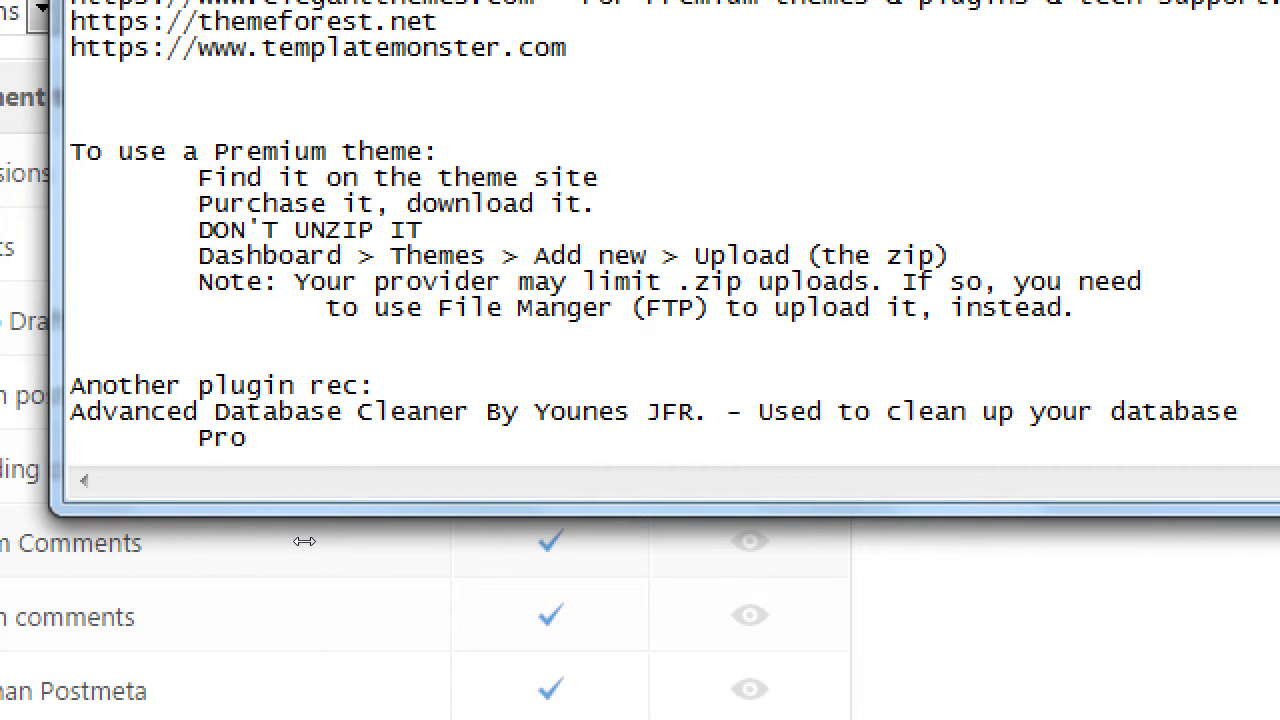
{"action": "key", "text": "Return"}
{"action": "key", "text": "Tab"}
{"action": "type", "text": "Cons:"}
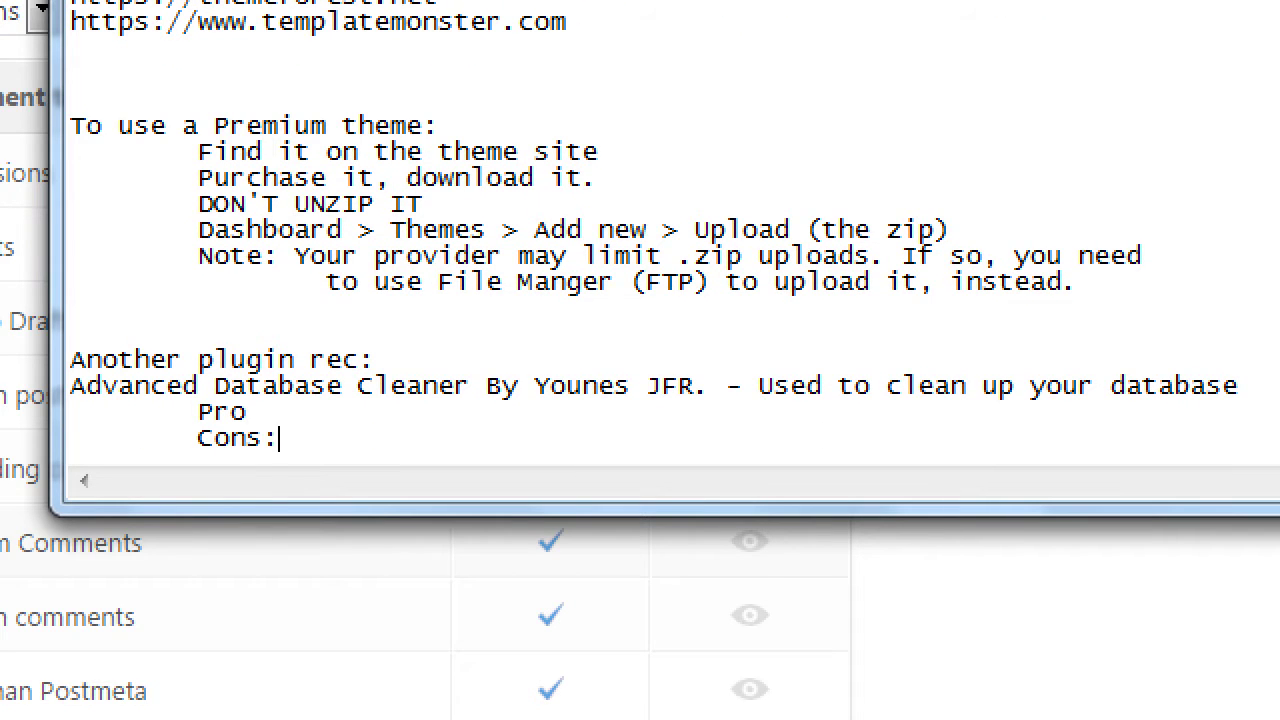
- Change the "Pro" label to "Pros:" and fill in that line with "Cleans old copies of files. Speeds up site."
{"action": "key", "text": "Up"}
{"action": "type", "text": "s:"}
{"action": "key", "text": "Tab"}
{"action": "type", "text": "Cleans old copi"}
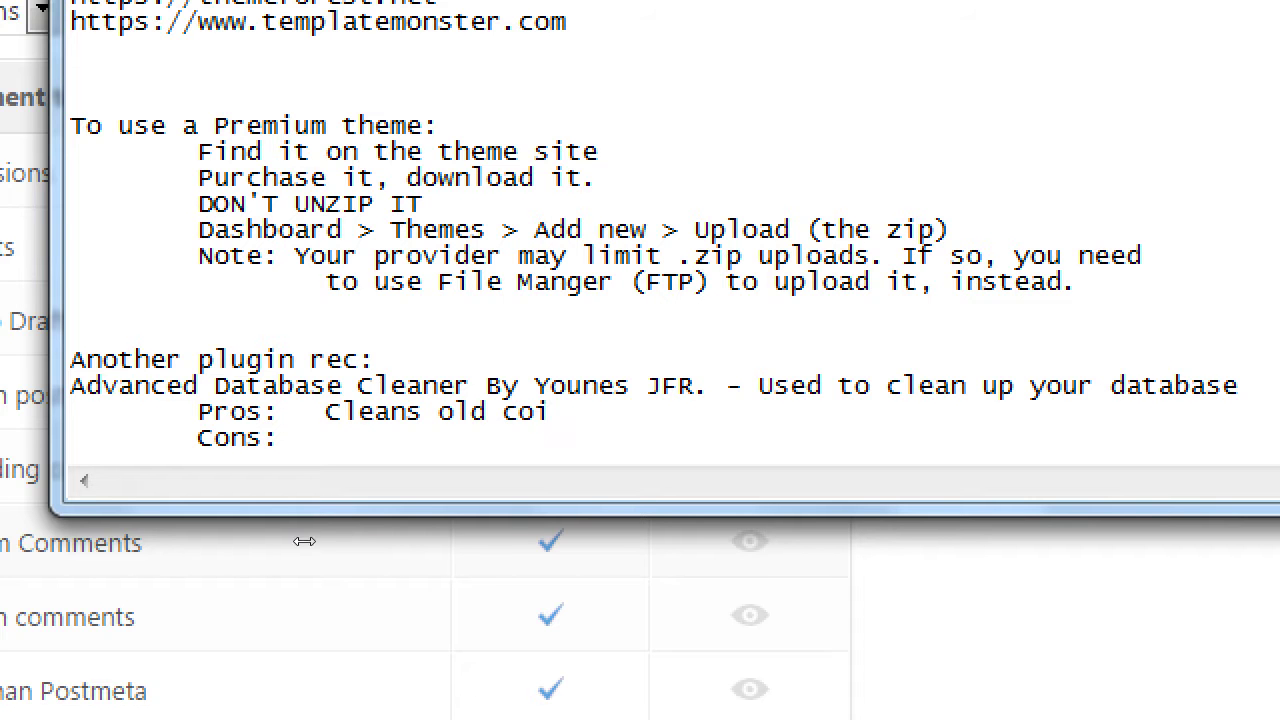
{"action": "key", "text": "BackSpace"}
{"action": "type", "text": "pies of "}
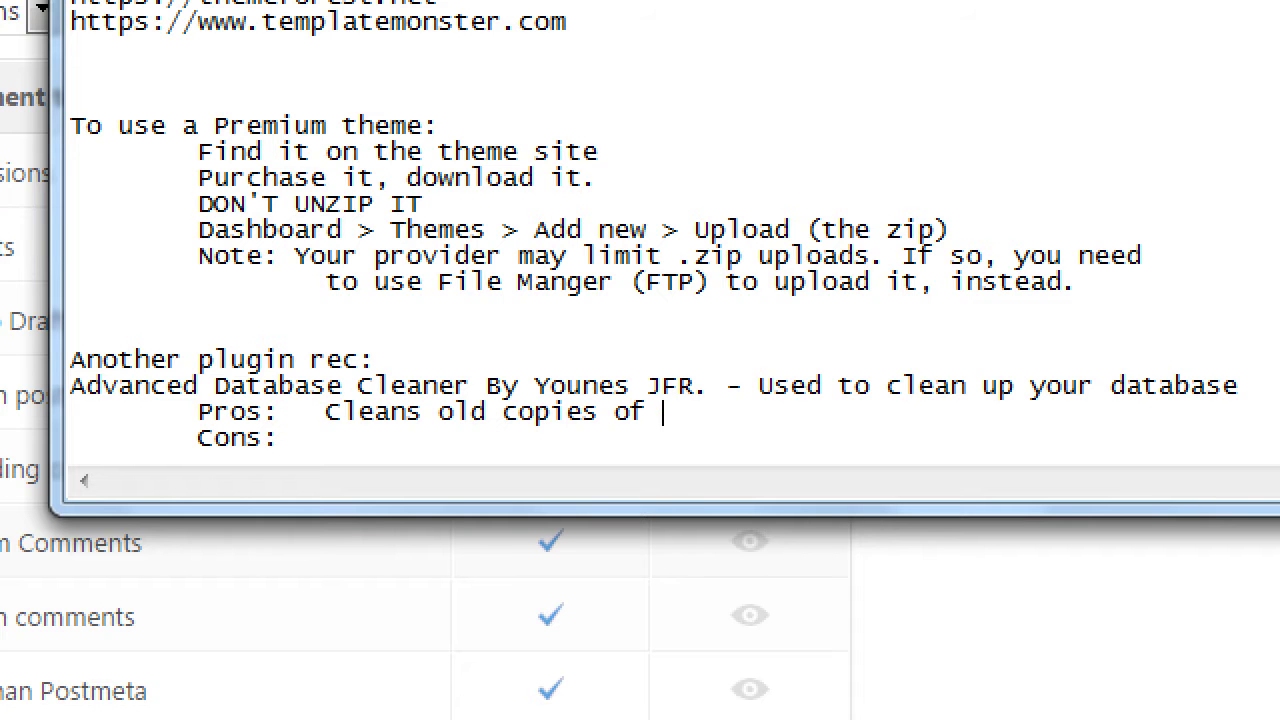
{"action": "type", "text": "files. Speed"}
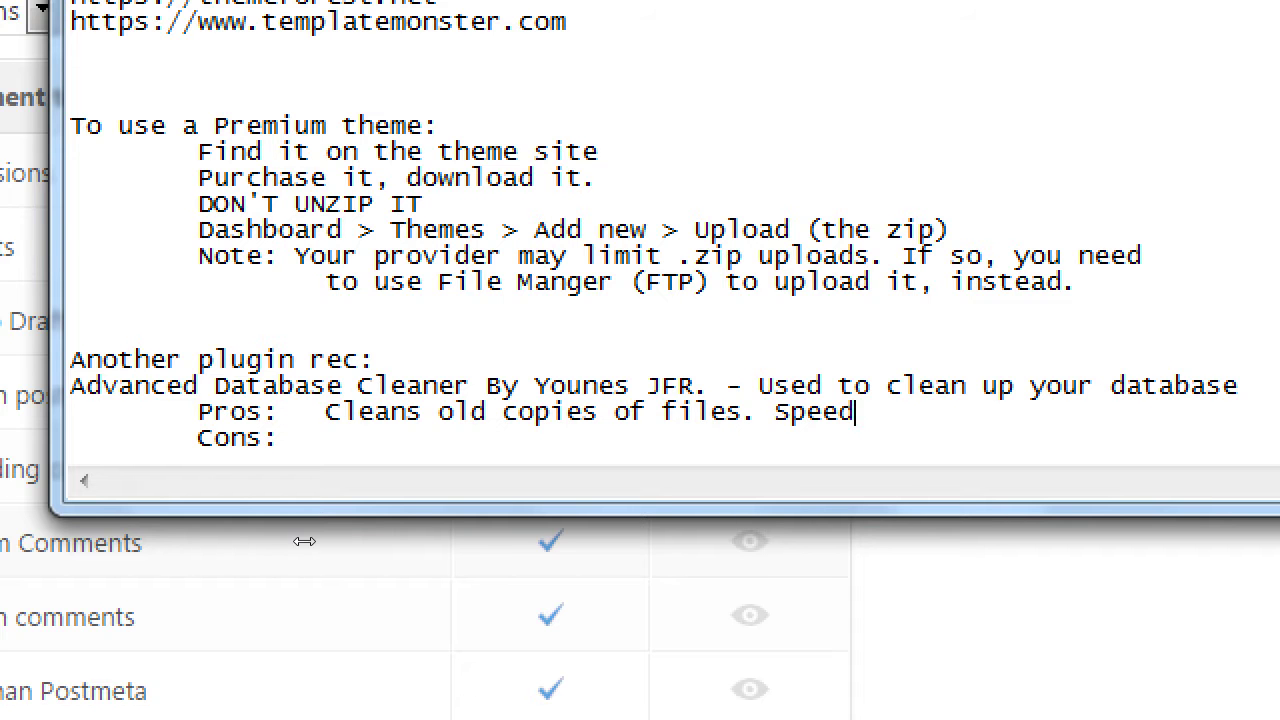
{"action": "type", "text": "s up site"}
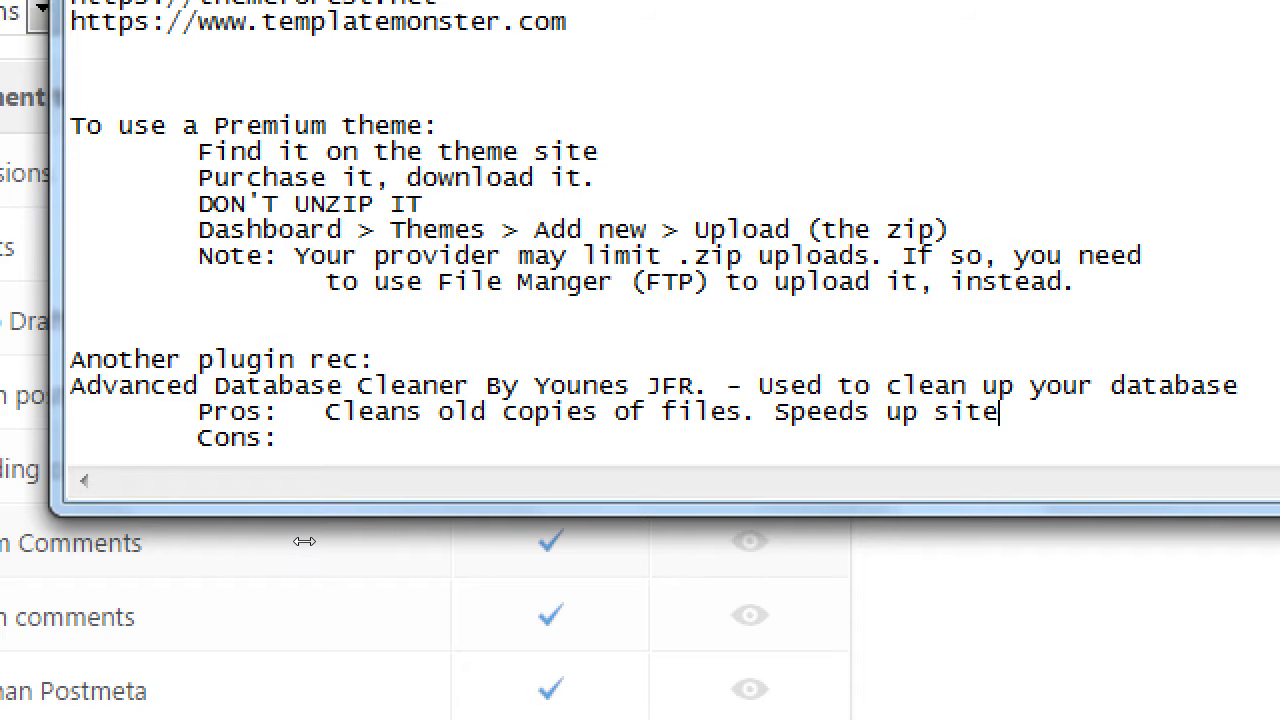
{"action": "type", "text": "."}
- Fill in the Cons line with "Removes older versions of files. Could delete too much."
{"action": "key", "text": "Down"}
{"action": "key", "text": "Tab"}
{"action": "type", "text": "Removes olde"}
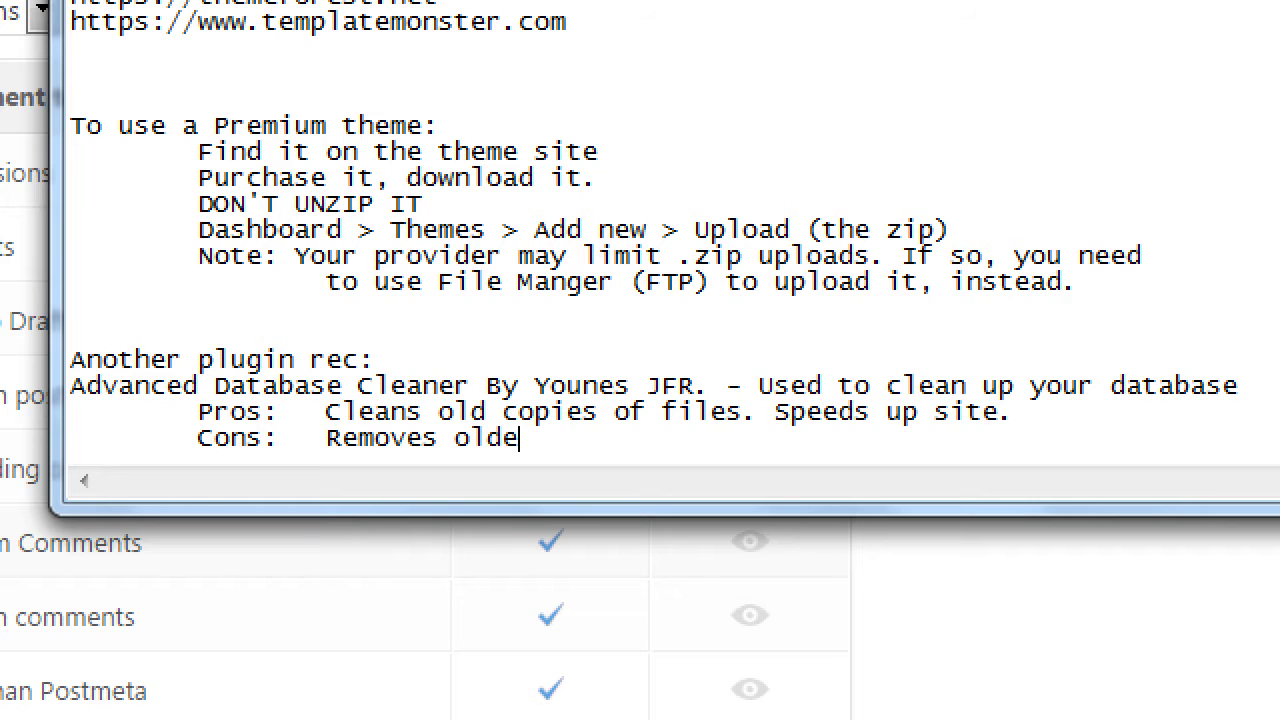
{"action": "type", "text": "r versions of fil"}
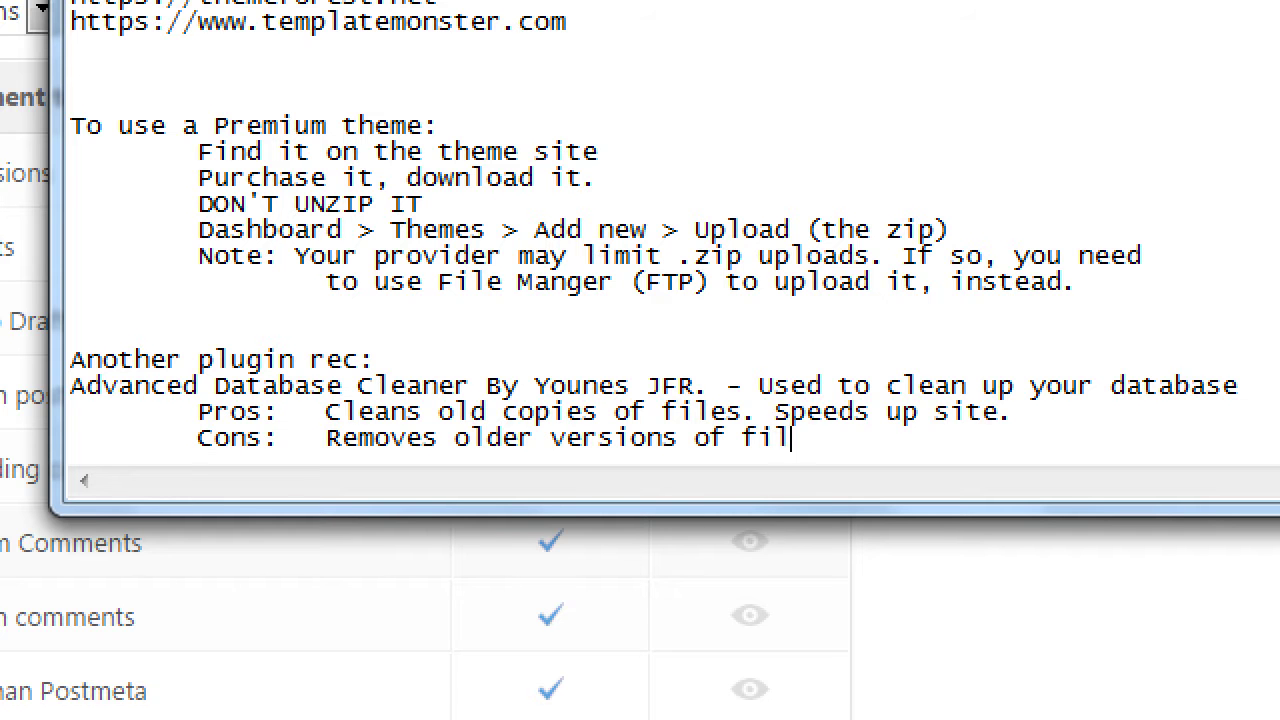
{"action": "type", "text": "es."}
{"action": "type", "text": "Coiul"}
{"action": "key", "text": "BackSpace"}
{"action": "key", "text": "BackSpace"}
{"action": "key", "text": "BackSpace"}
{"action": "type", "text": "uld "}
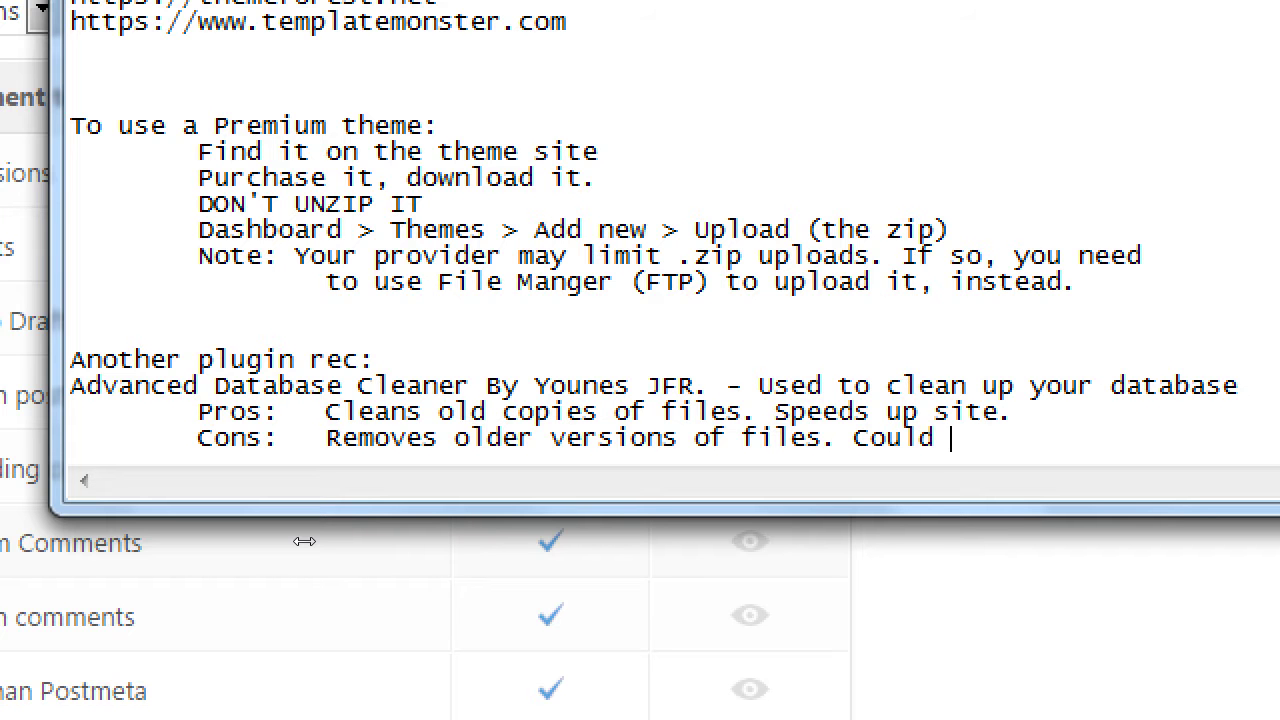
{"action": "type", "text": "delete too mu"}
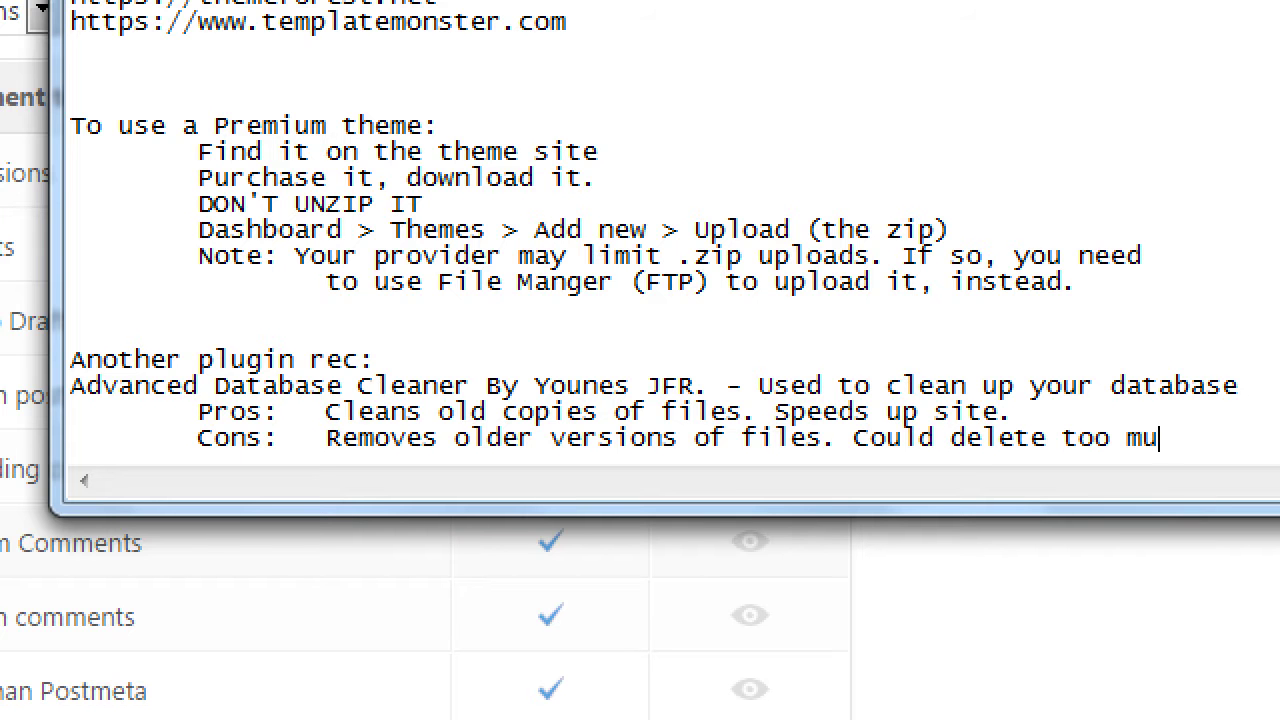
{"action": "type", "text": "ch."}
- Add an indented line reading "Always backup your site first before cleaning up!" below the Cons line in the notes
{"action": "key", "text": "Return"}
{"action": "key", "text": "Tab"}
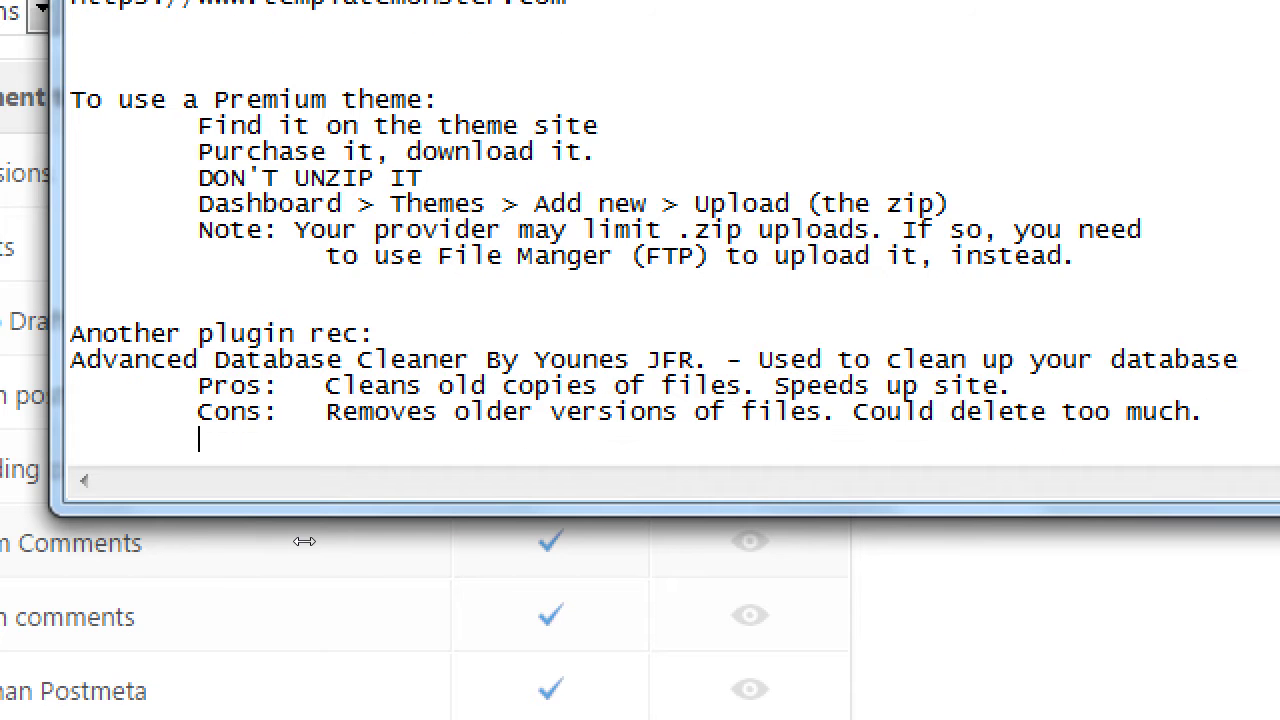
{"action": "type", "text": "Always"}
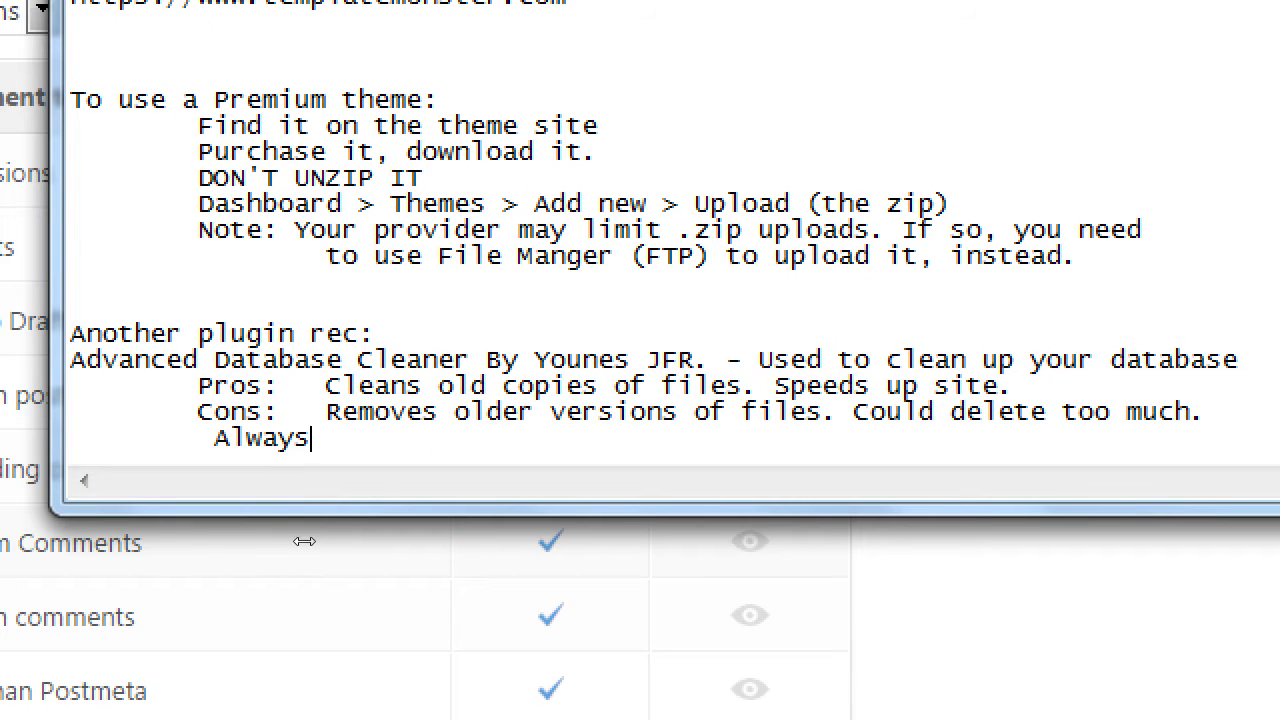
{"action": "type", "text": " update"}
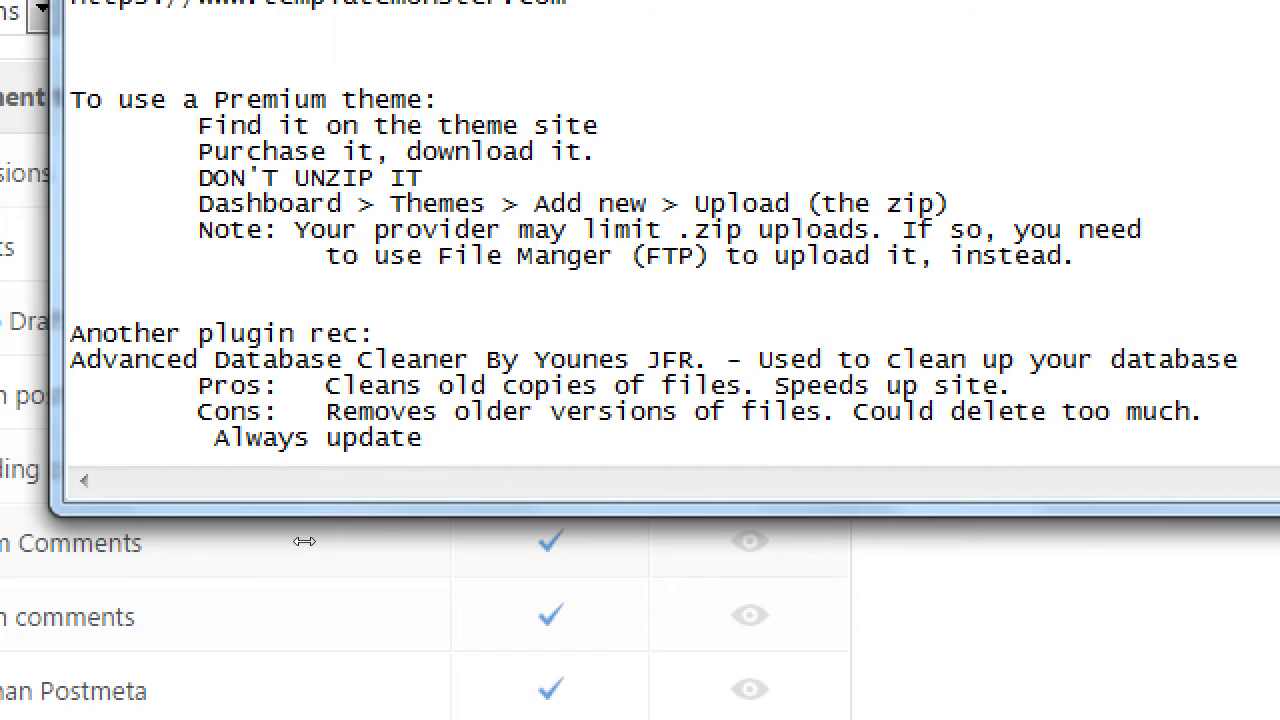
{"action": "key", "text": "BackSpace"}
{"action": "key", "text": "BackSpace"}
{"action": "key", "text": "BackSpace"}
{"action": "key", "text": "BackSpace"}
{"action": "key", "text": "BackSpace"}
{"action": "key", "text": "BackSpace"}
{"action": "type", "text": "backup your"}
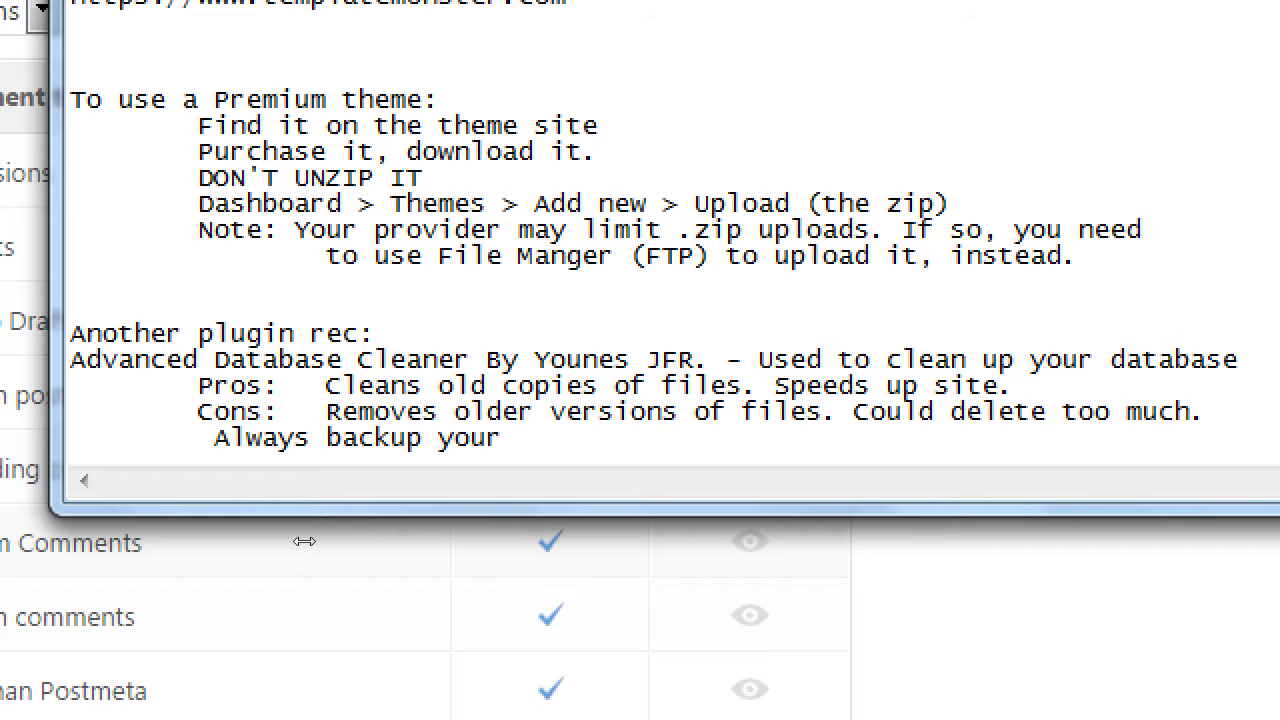
{"action": "type", "text": "site first bef"}
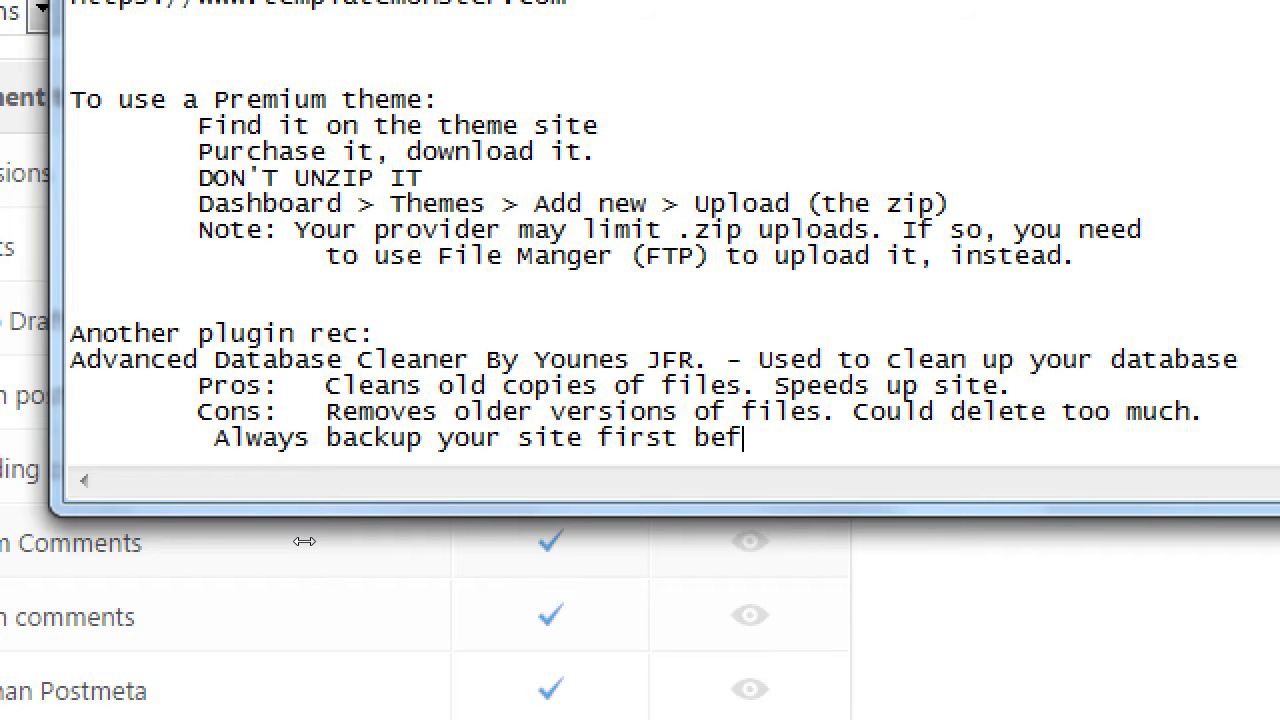
{"action": "type", "text": "ore cleaning up!"}
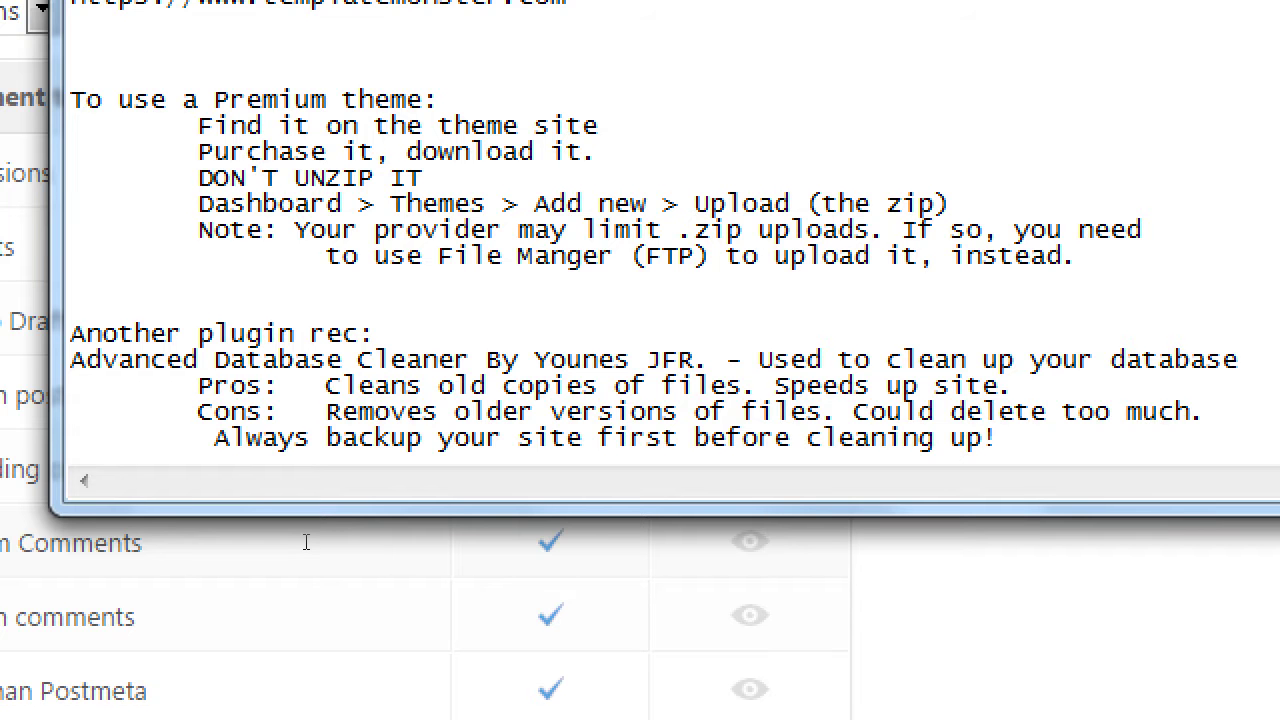
{"action": "key", "text": "super+minus"}
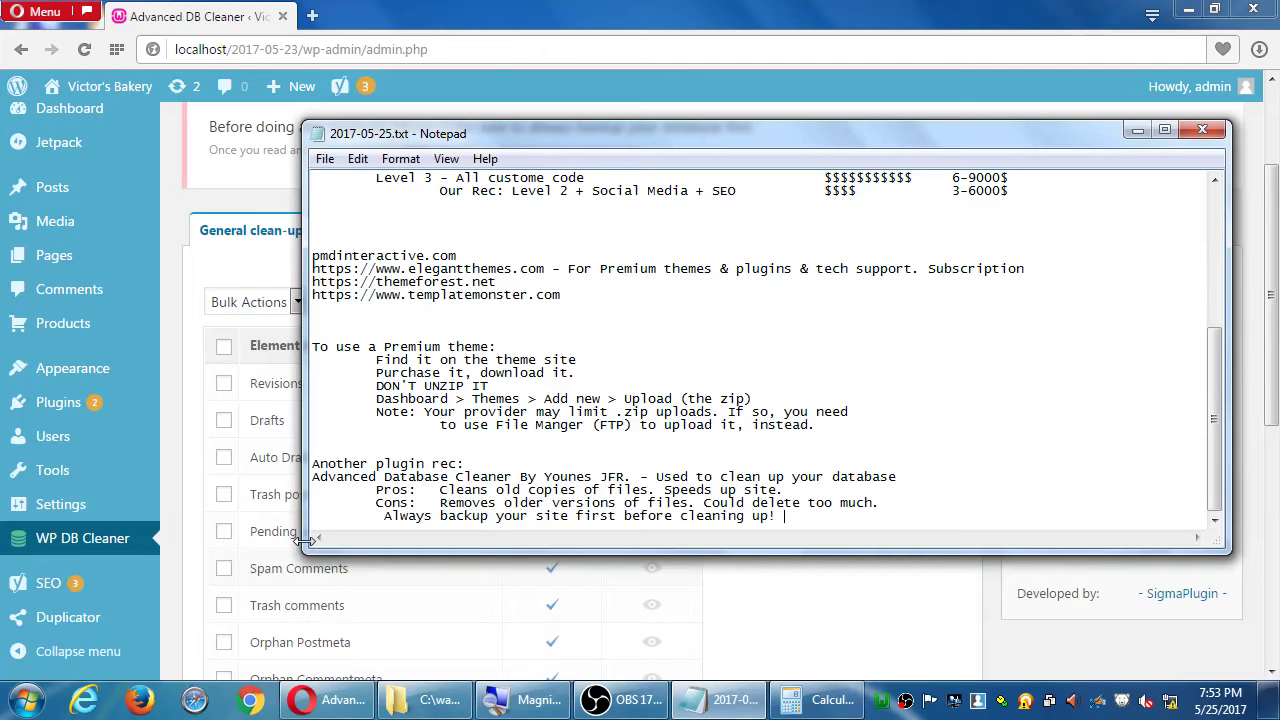
- Switch to the browser and select all elements in the Advanced Database Cleaner's general clean-up list
{"action": "left_click", "coordinate": [330, 12]}
{"action": "scroll", "coordinate": [808, 428], "scroll_direction": "down", "scroll_amount": 1}
{"action": "scroll", "coordinate": [808, 428], "scroll_direction": "down", "scroll_amount": 3}
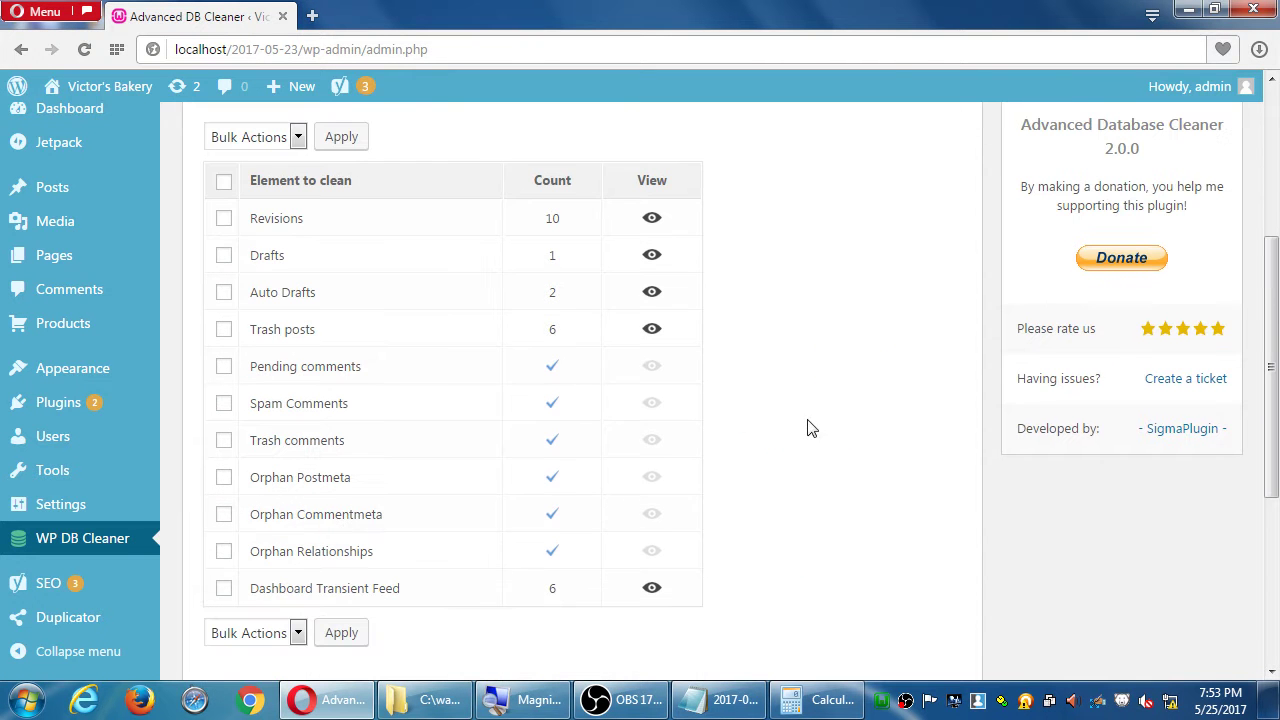
{"action": "left_click", "coordinate": [225, 183]}
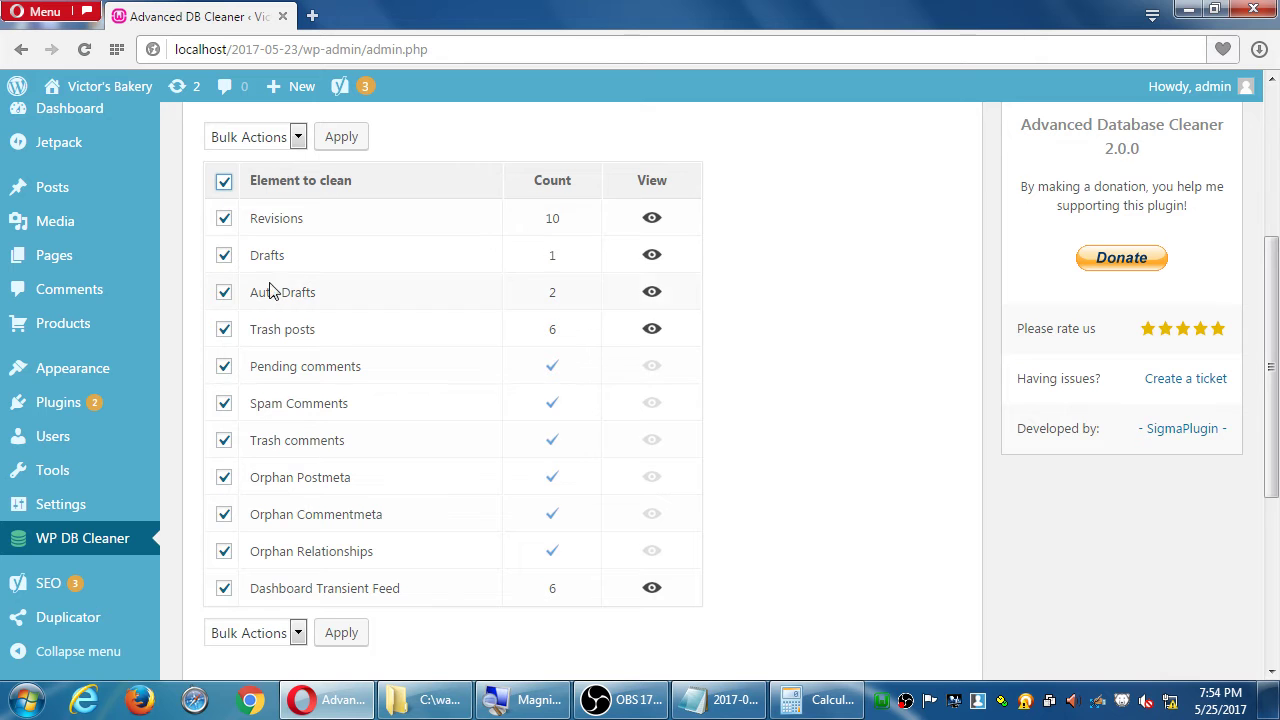
- Examine the selected clean-up elements, the cleaning summary with its schedule setting, and the backup notice
{"action": "scroll", "coordinate": [280, 292], "scroll_direction": "up", "scroll_amount": 1}
{"action": "scroll", "coordinate": [443, 318], "scroll_direction": "down", "scroll_amount": 3}
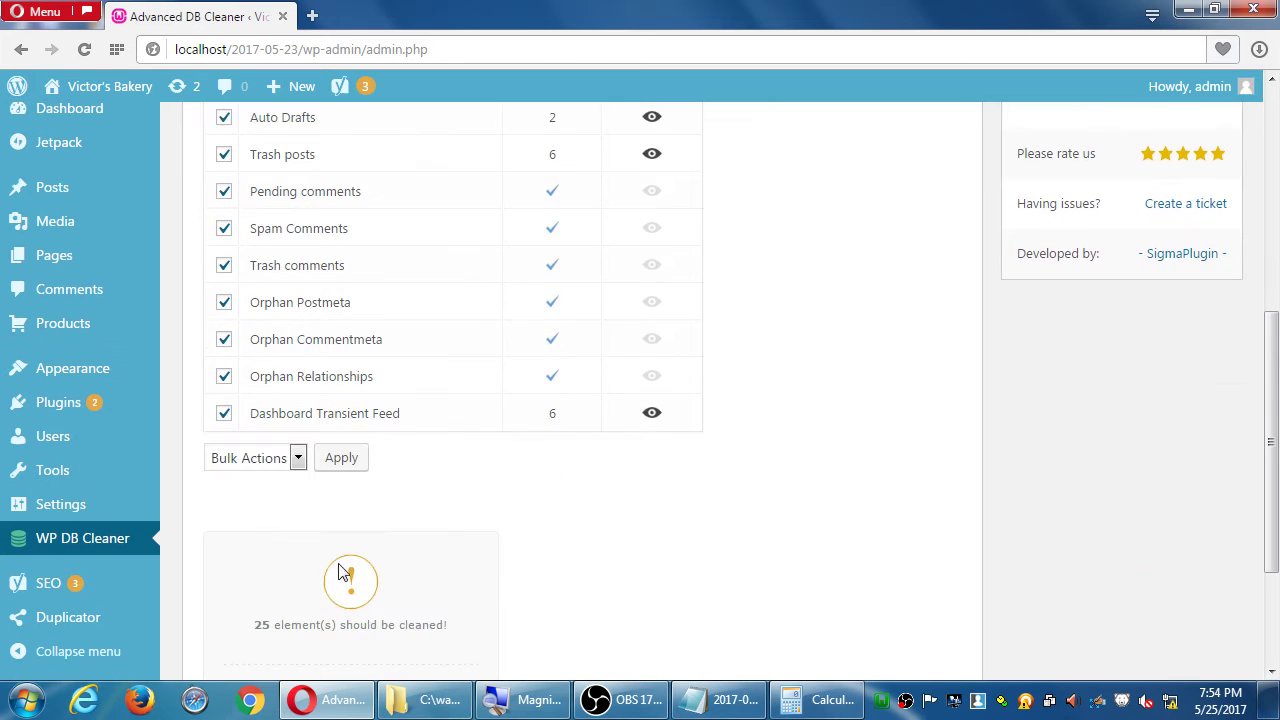
{"action": "scroll", "coordinate": [366, 512], "scroll_direction": "down", "scroll_amount": 2}
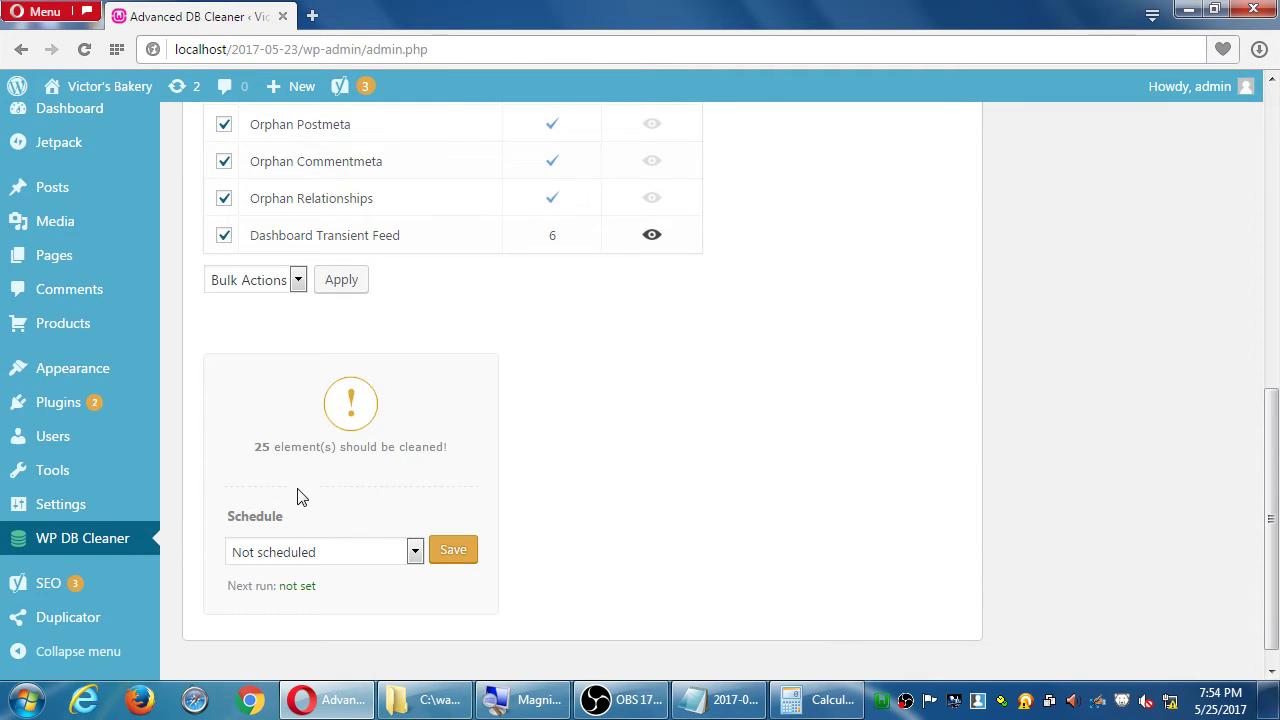
{"action": "scroll", "coordinate": [296, 496], "scroll_direction": "up", "scroll_amount": 5}
{"action": "scroll", "coordinate": [296, 496], "scroll_direction": "up", "scroll_amount": 3}
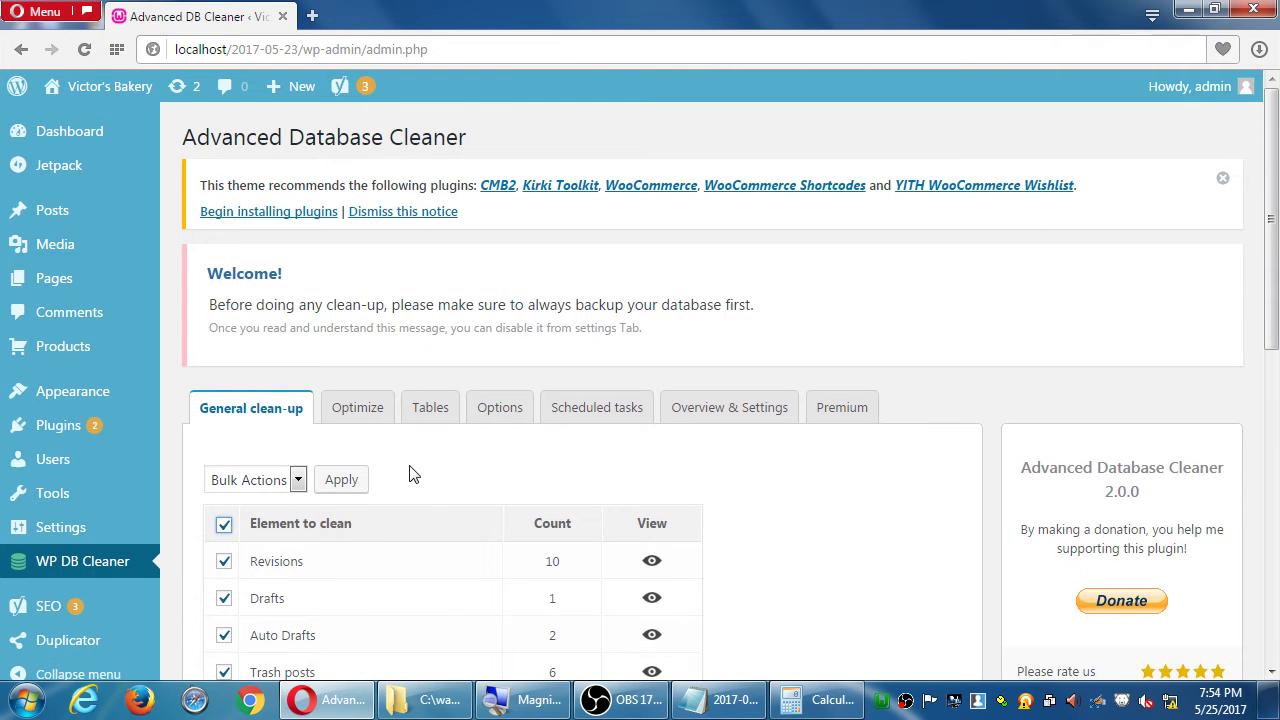
{"action": "scroll", "coordinate": [414, 474], "scroll_direction": "down", "scroll_amount": 7}
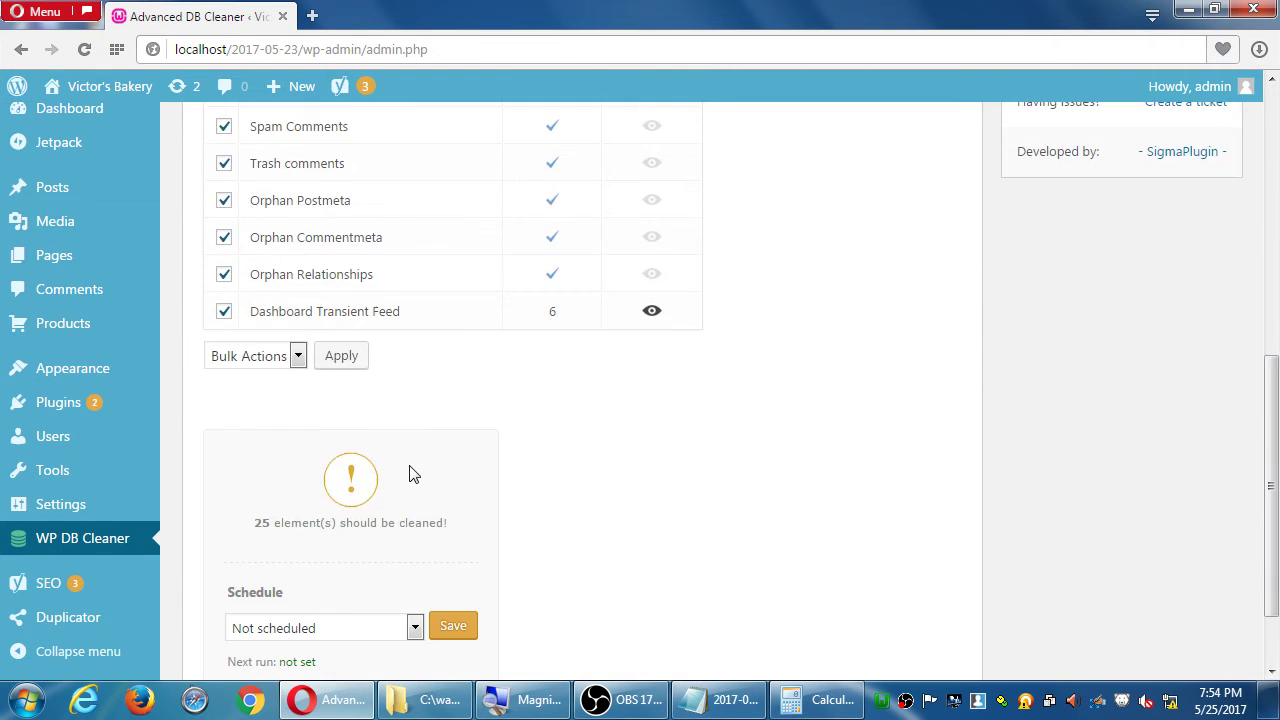
{"action": "scroll", "coordinate": [414, 474], "scroll_direction": "up", "scroll_amount": 5}
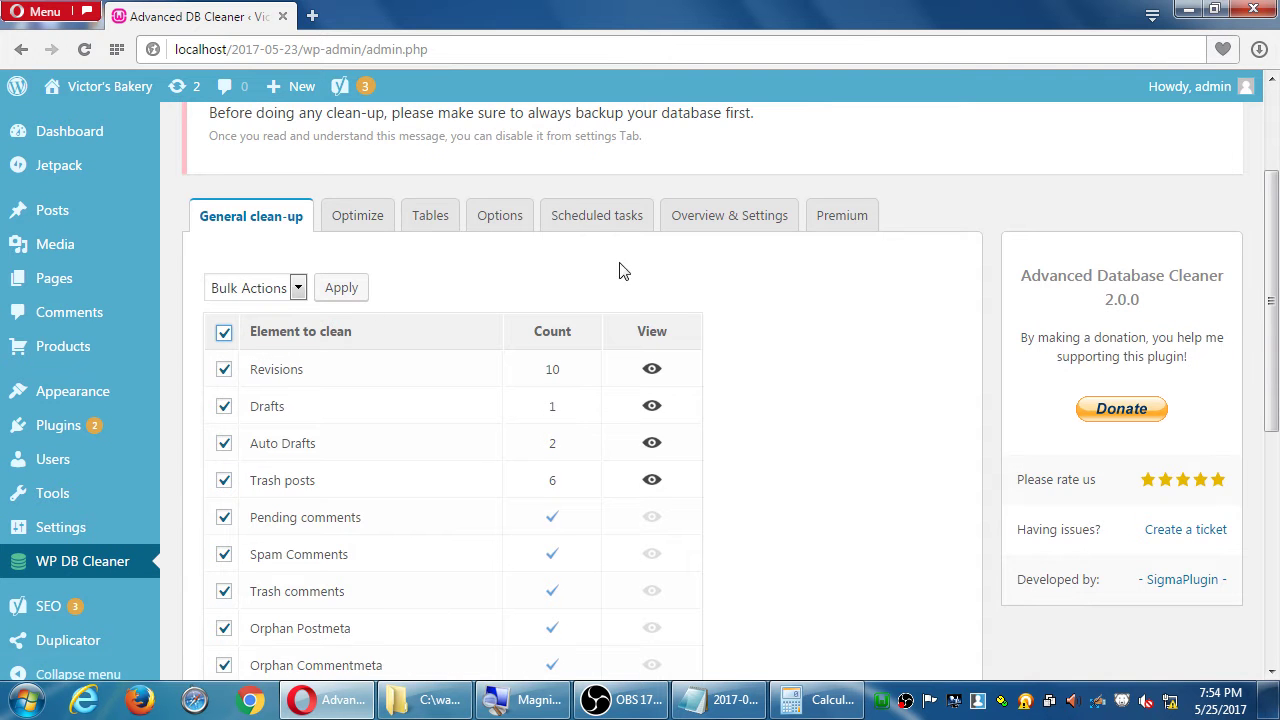
{"action": "scroll", "coordinate": [377, 363], "scroll_direction": "down", "scroll_amount": 4}
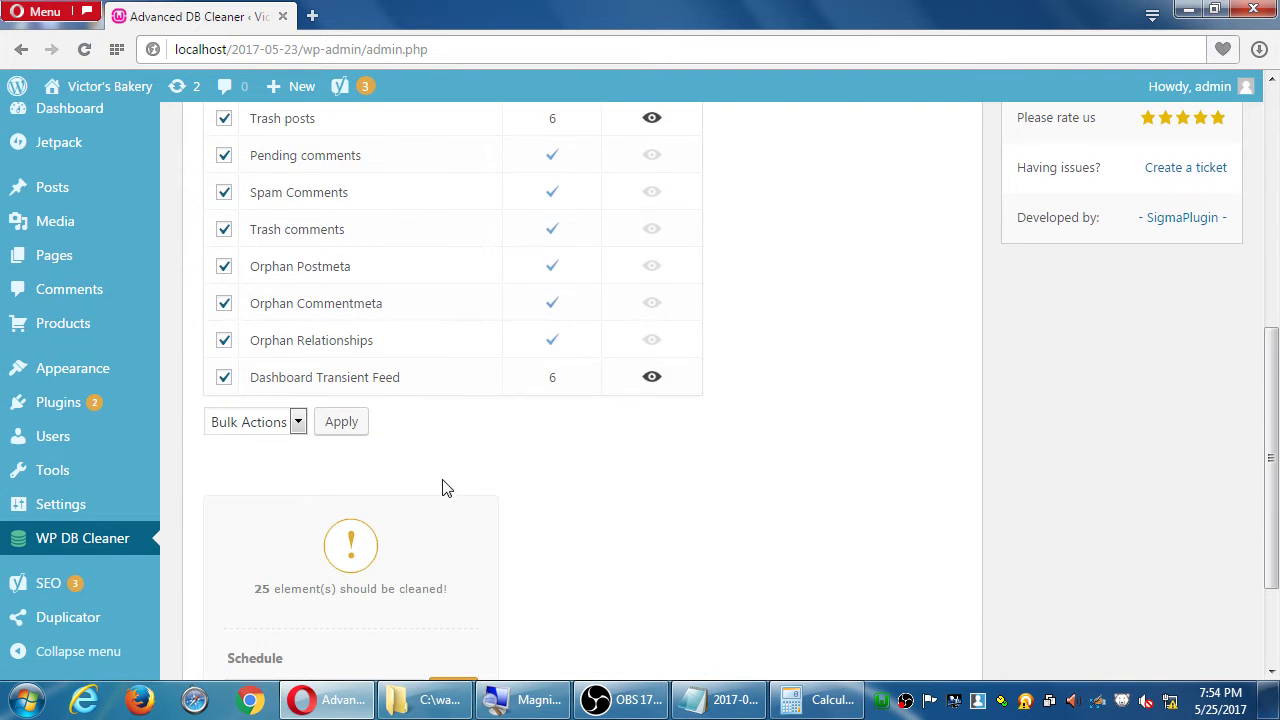
{"action": "scroll", "coordinate": [446, 488], "scroll_direction": "down", "scroll_amount": 2}
{"action": "scroll", "coordinate": [474, 491], "scroll_direction": "up", "scroll_amount": 4}
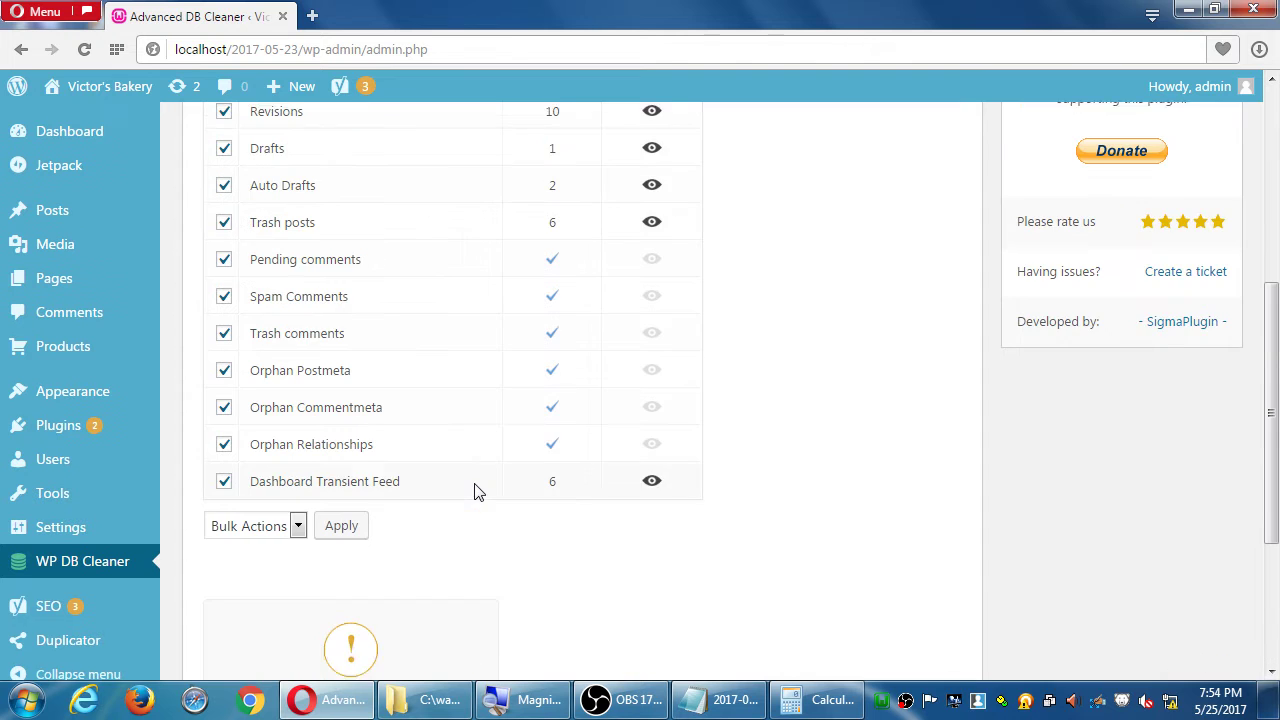
{"action": "scroll", "coordinate": [476, 491], "scroll_direction": "up", "scroll_amount": 2}
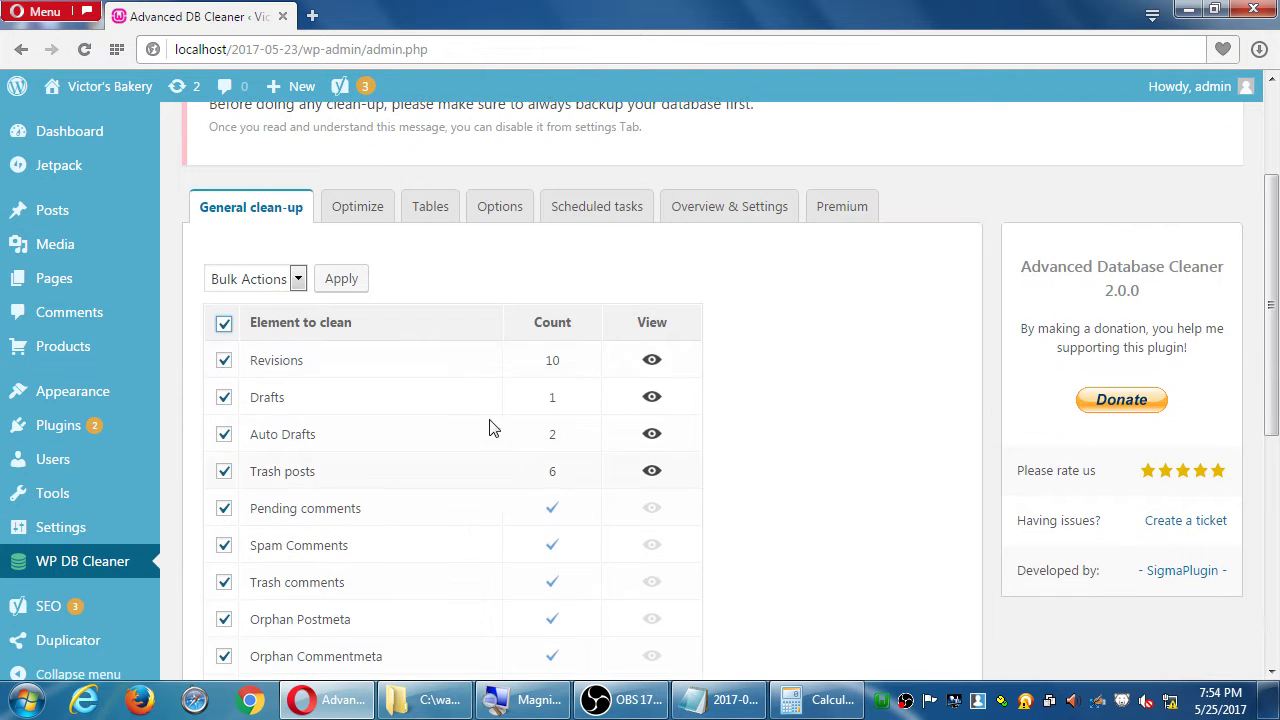
- View the details of the Revisions element and return to the general clean-up list
{"action": "left_click", "coordinate": [652, 364]}
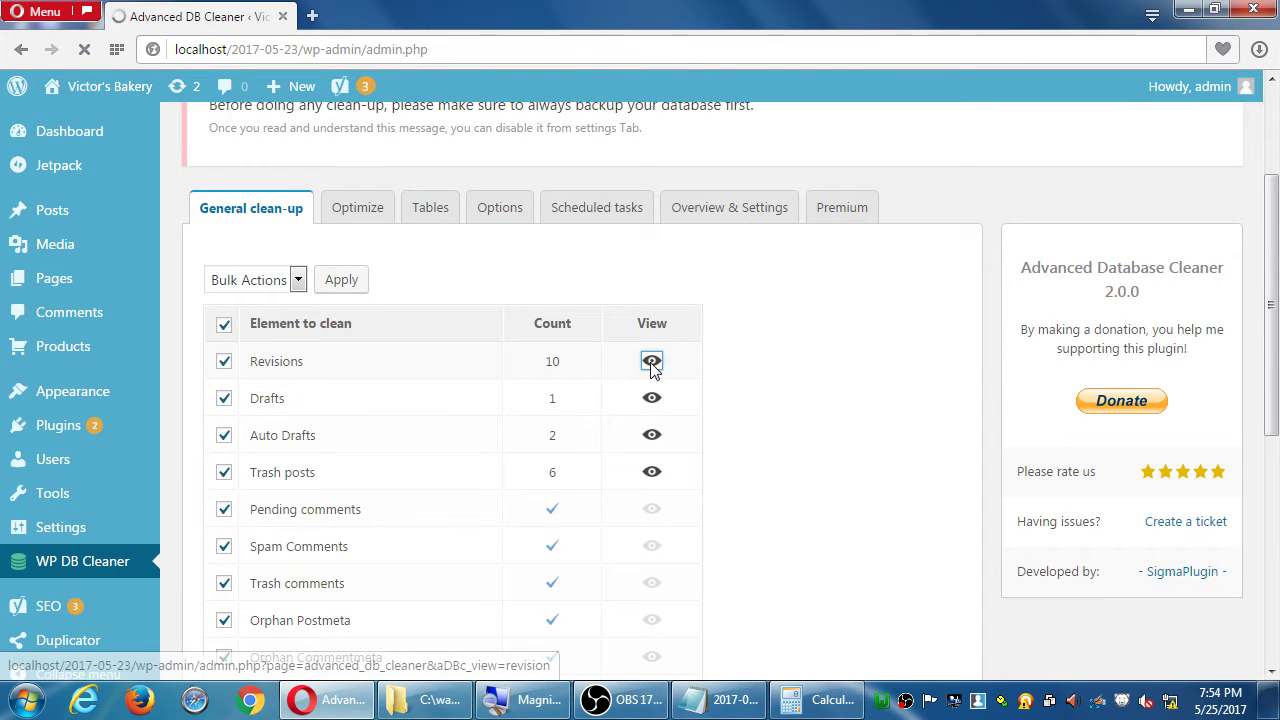
{"action": "scroll", "coordinate": [614, 531], "scroll_direction": "down", "scroll_amount": 3}
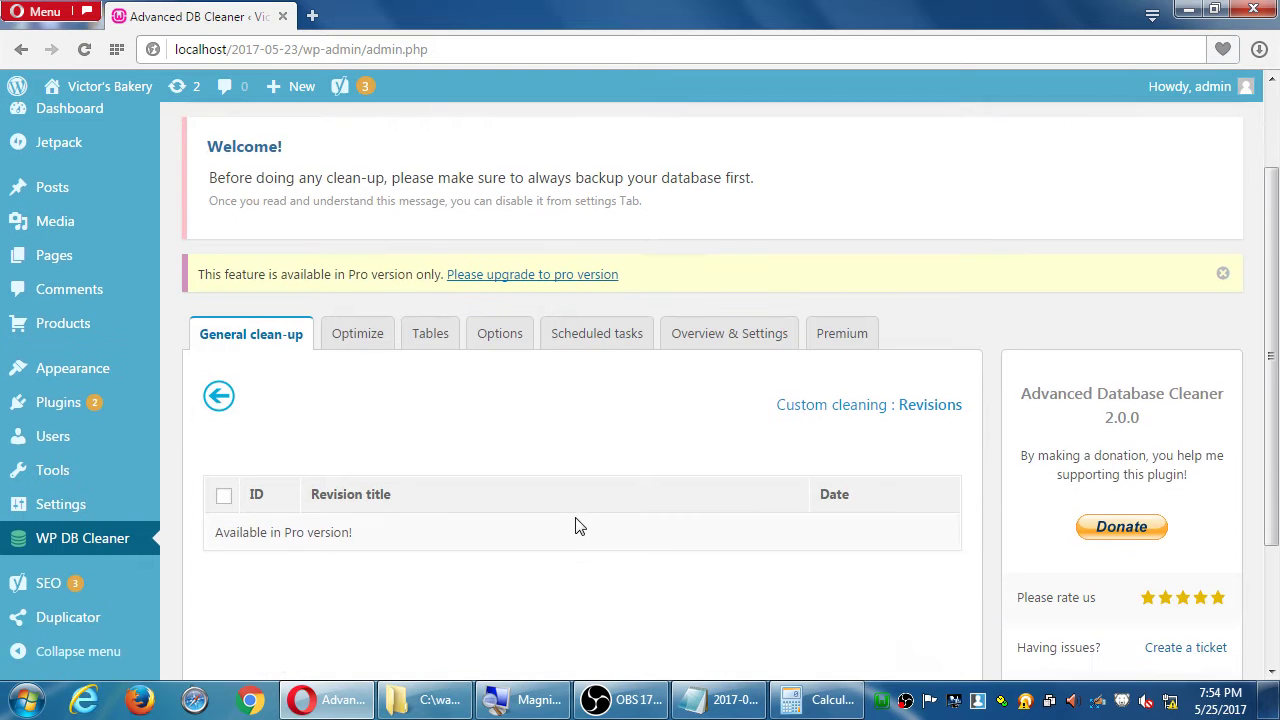
{"action": "key", "text": "alt+Left"}
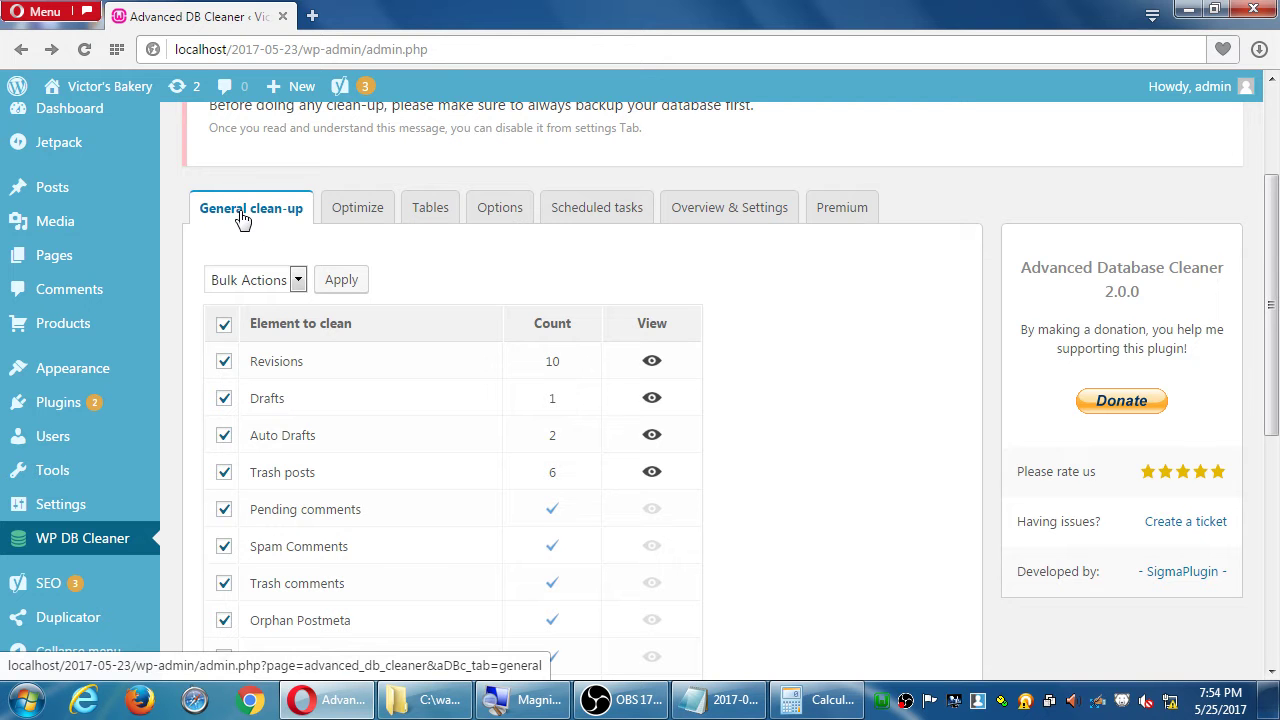
- Select both tables on the Optimize page and show the available bulk actions without applying any
{"action": "left_click", "coordinate": [344, 214]}
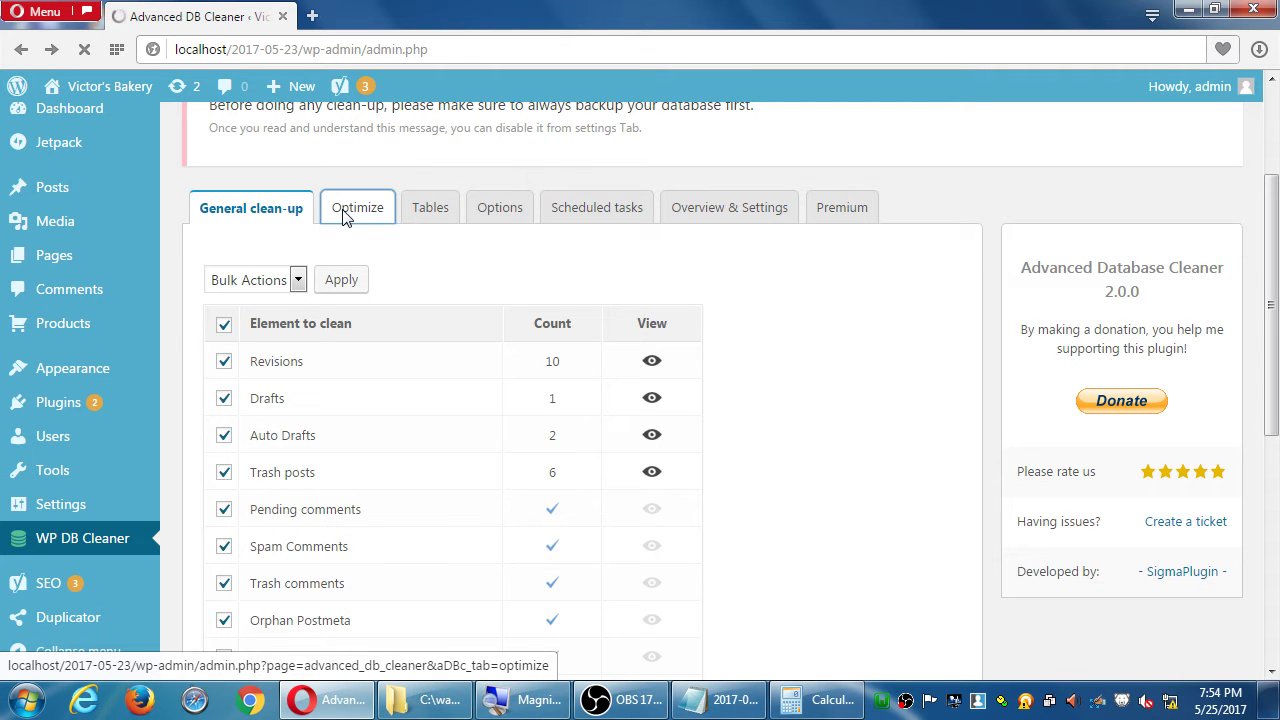
{"action": "scroll", "coordinate": [413, 376], "scroll_direction": "down", "scroll_amount": 1}
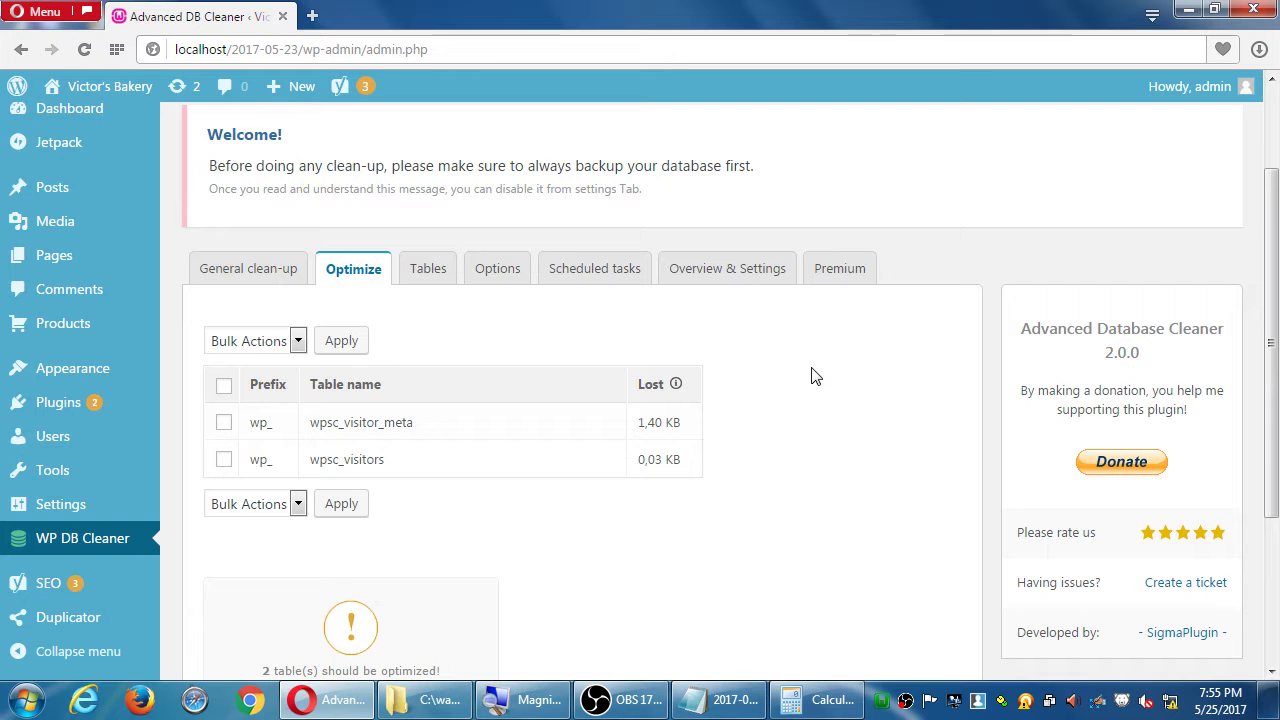
{"action": "left_click", "coordinate": [223, 385]}
{"action": "left_click", "coordinate": [261, 341]}
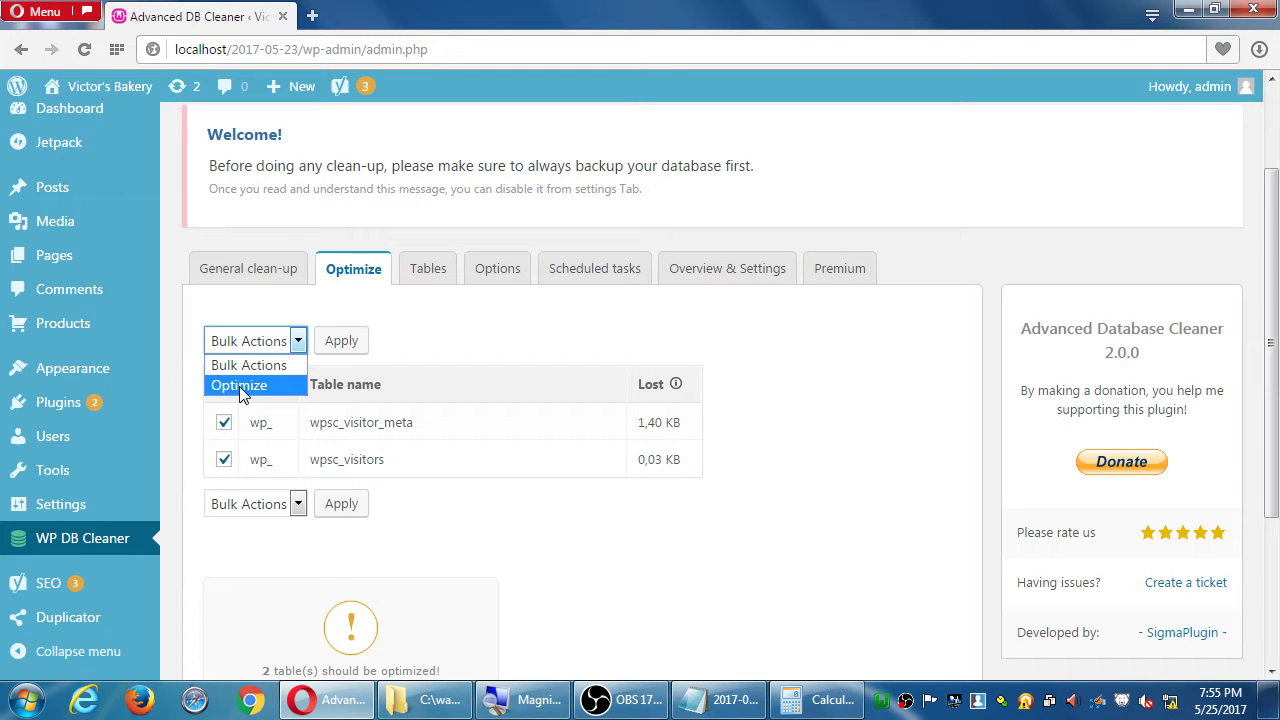
{"action": "left_click", "coordinate": [468, 332]}
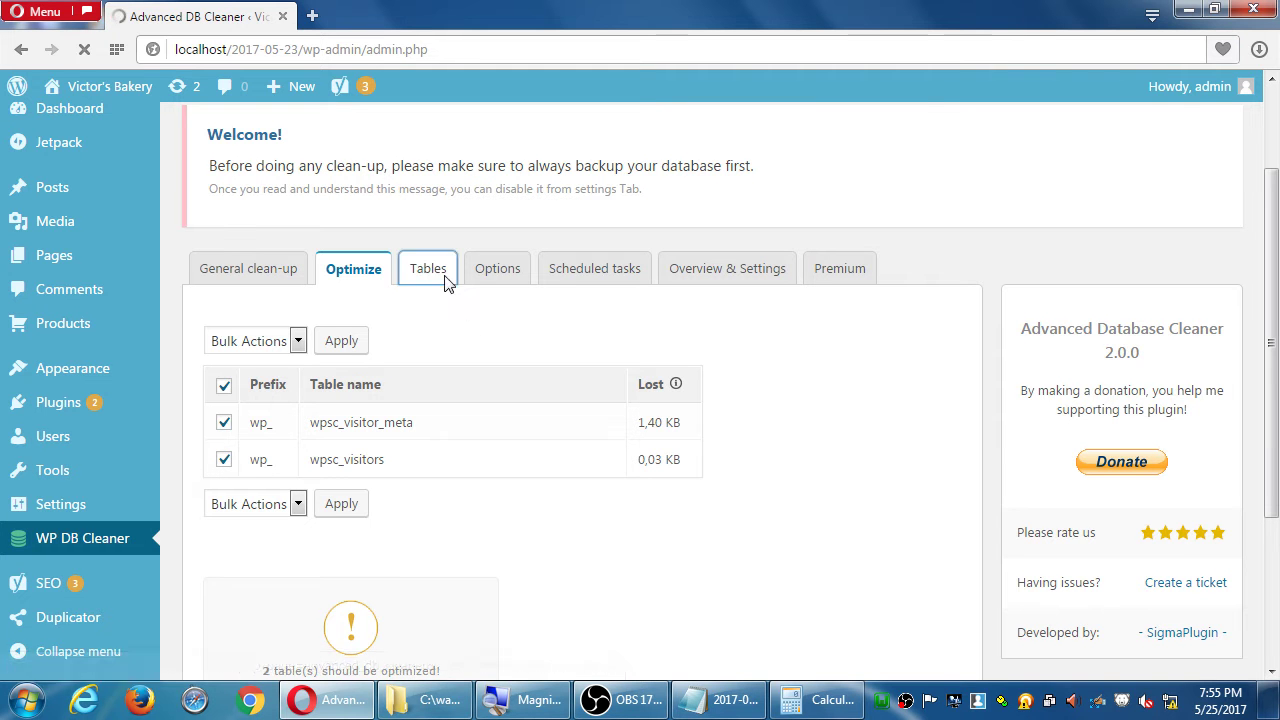
- Open the Tables page and examine the warning and the list of database tables
{"action": "left_click", "coordinate": [447, 281]}
{"action": "scroll", "coordinate": [640, 410], "scroll_direction": "down", "scroll_amount": 3}
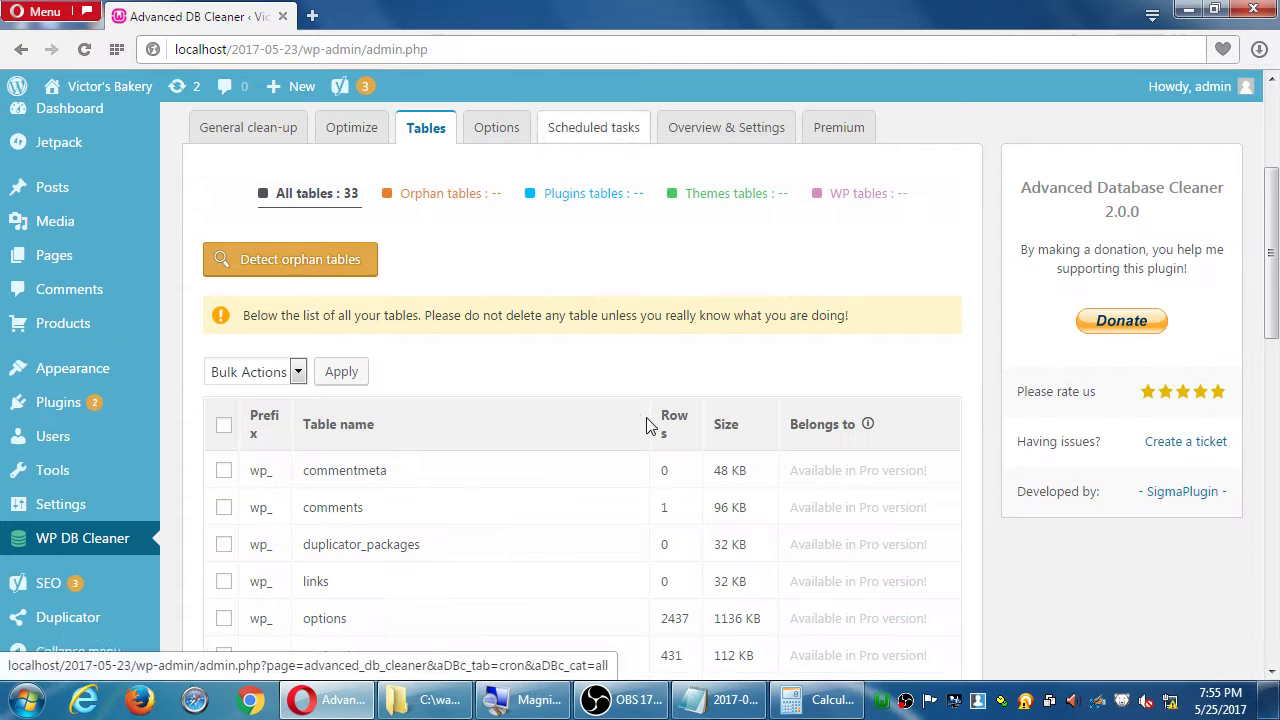
{"action": "scroll", "coordinate": [645, 410], "scroll_direction": "down", "scroll_amount": 2}
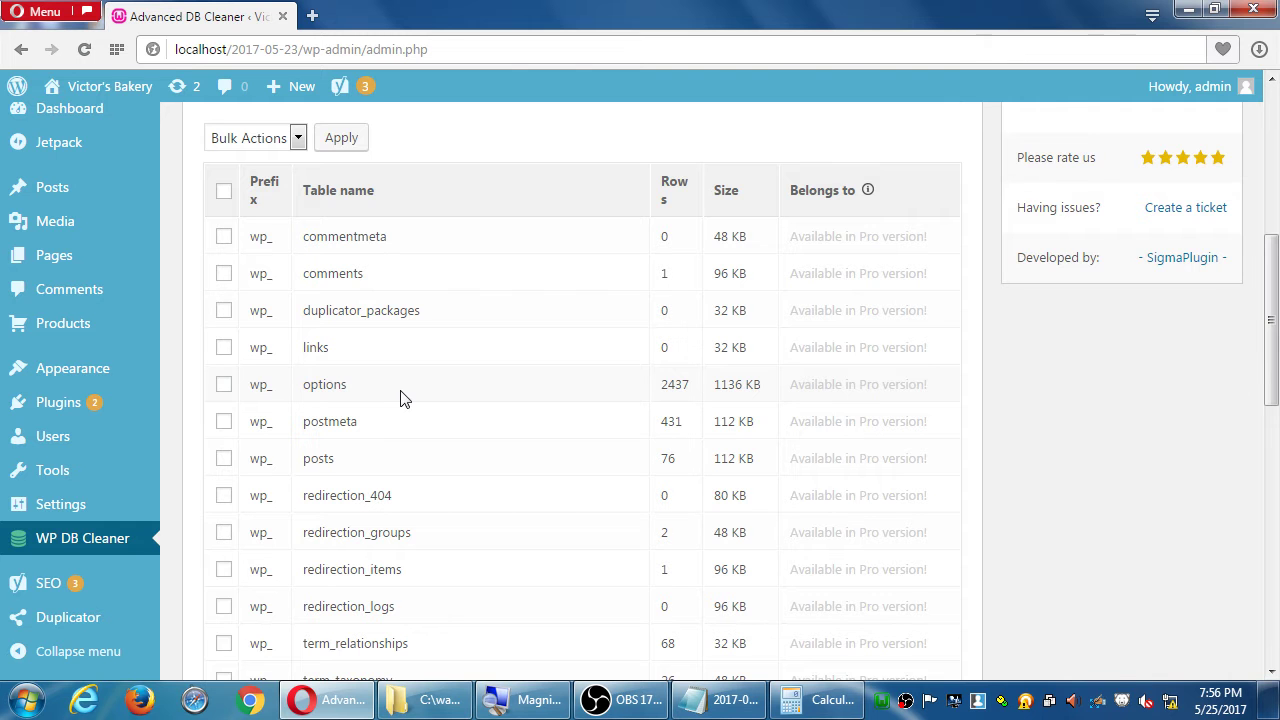
{"action": "scroll", "coordinate": [400, 398], "scroll_direction": "up", "scroll_amount": 3}
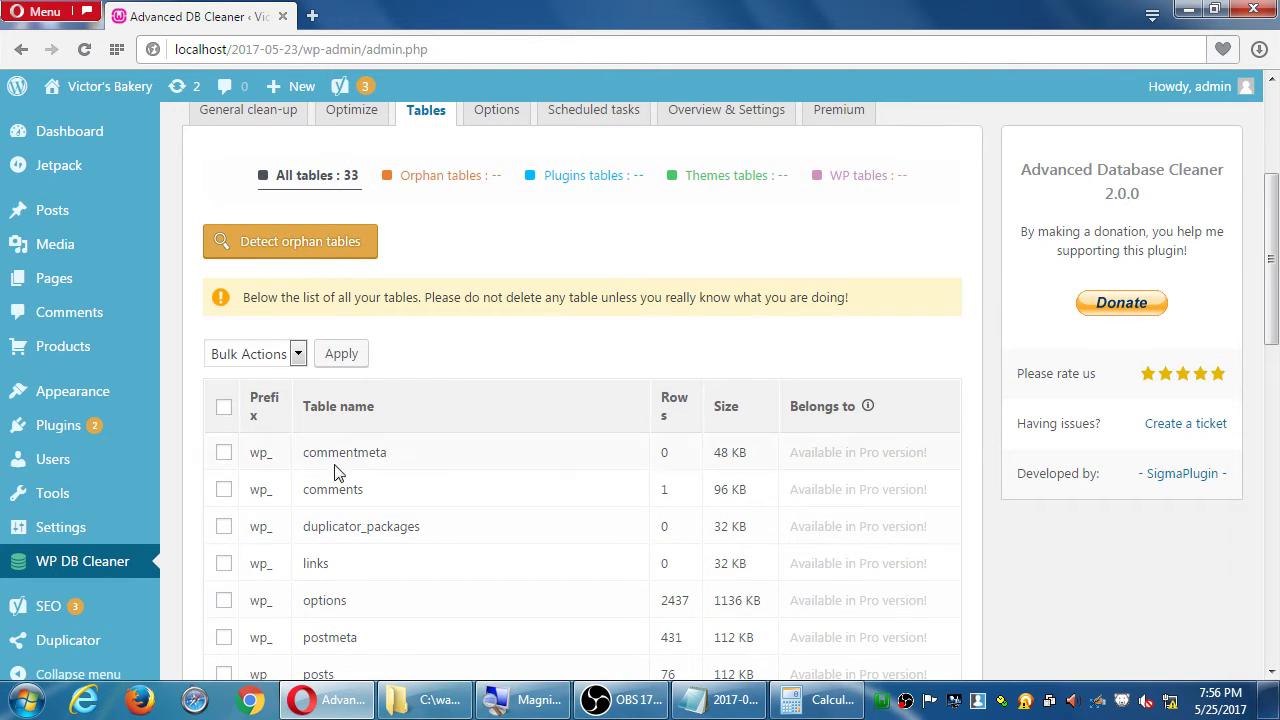
- Select the commentmeta table and show the available bulk actions without applying any
{"action": "left_click", "coordinate": [223, 455]}
{"action": "left_click", "coordinate": [250, 354]}
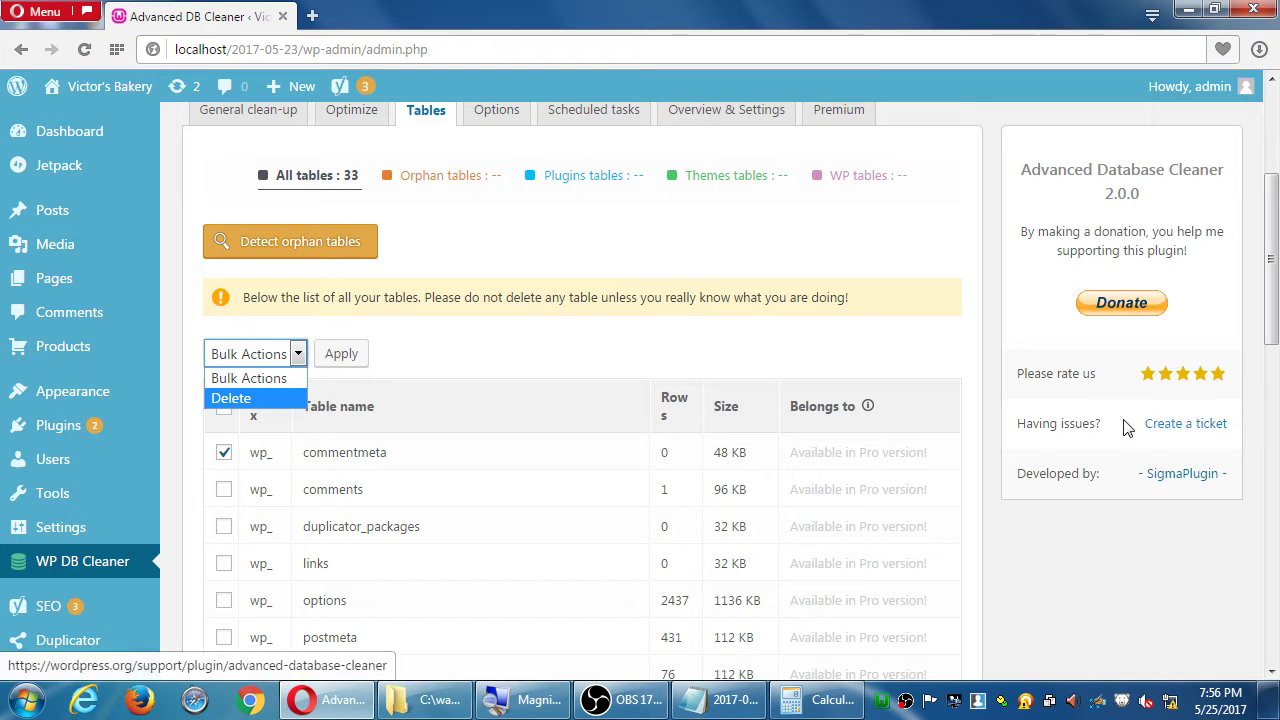
{"action": "left_click", "coordinate": [848, 452]}
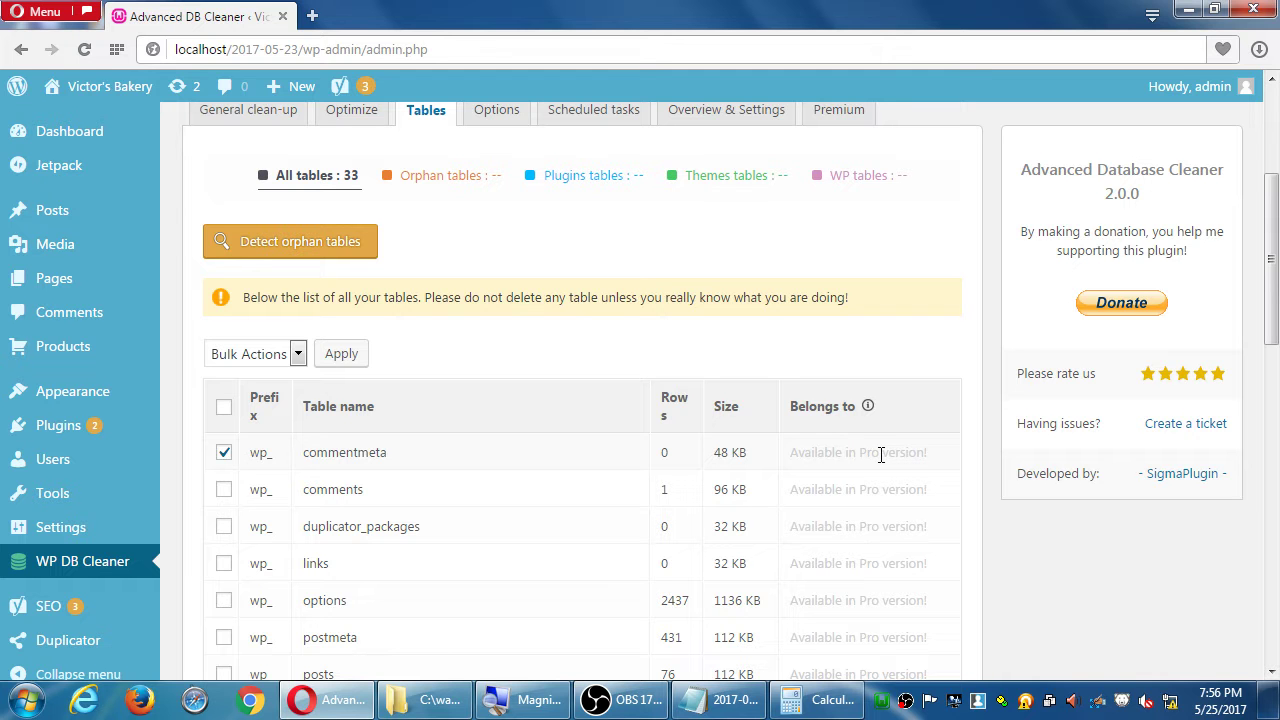
{"action": "scroll", "coordinate": [854, 443], "scroll_direction": "up", "scroll_amount": 1}
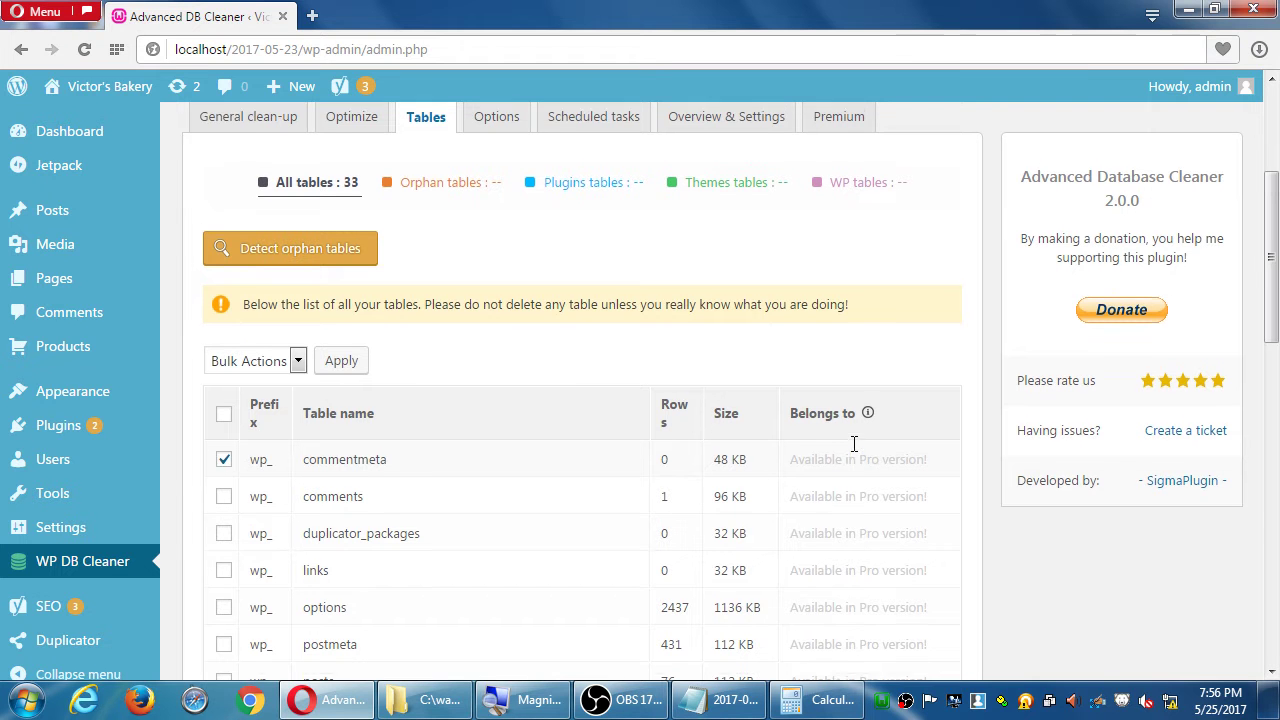
- Open the Options page and examine its warning and the list of site options
{"action": "left_click", "coordinate": [506, 245]}
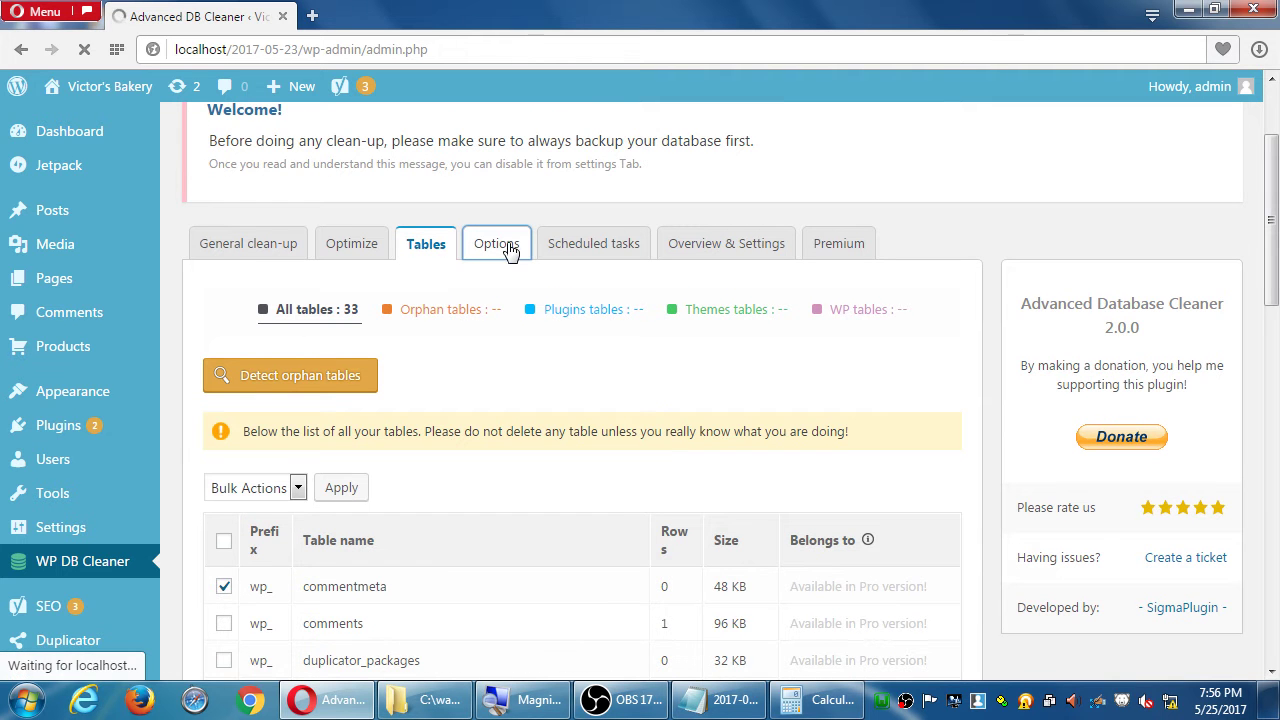
{"action": "scroll", "coordinate": [651, 417], "scroll_direction": "down", "scroll_amount": 3}
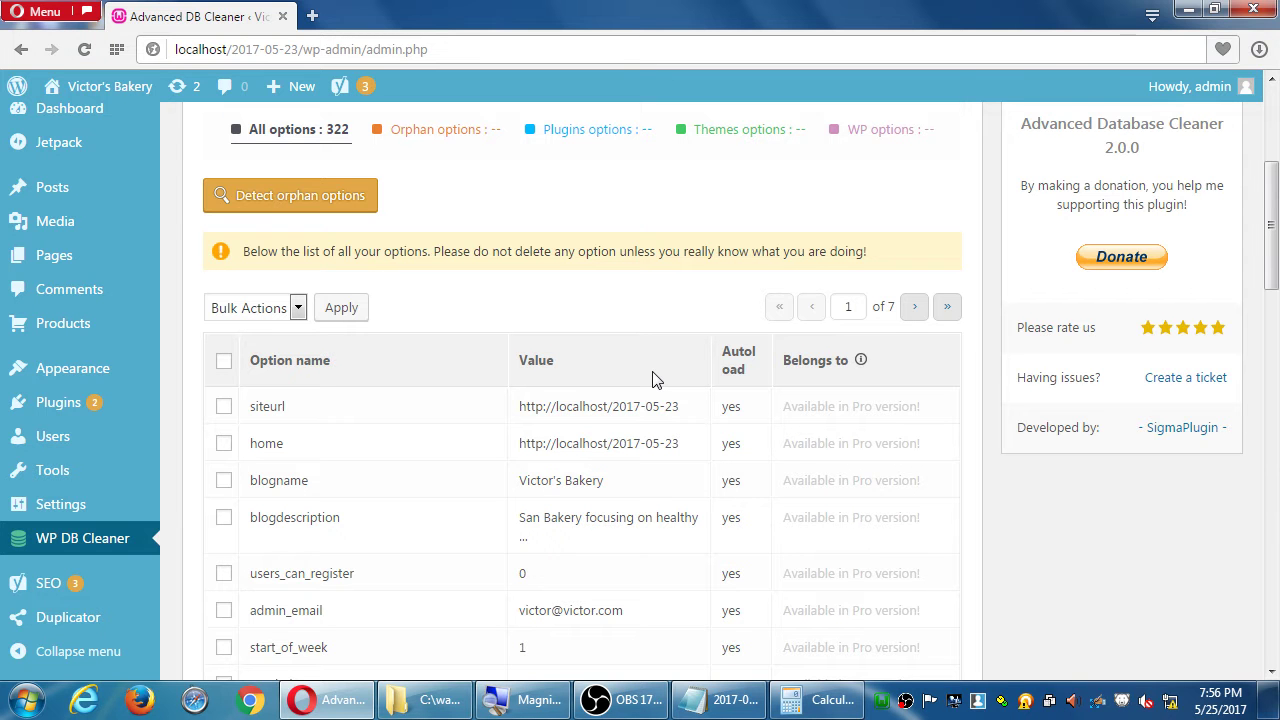
{"action": "scroll", "coordinate": [620, 378], "scroll_direction": "up", "scroll_amount": 3}
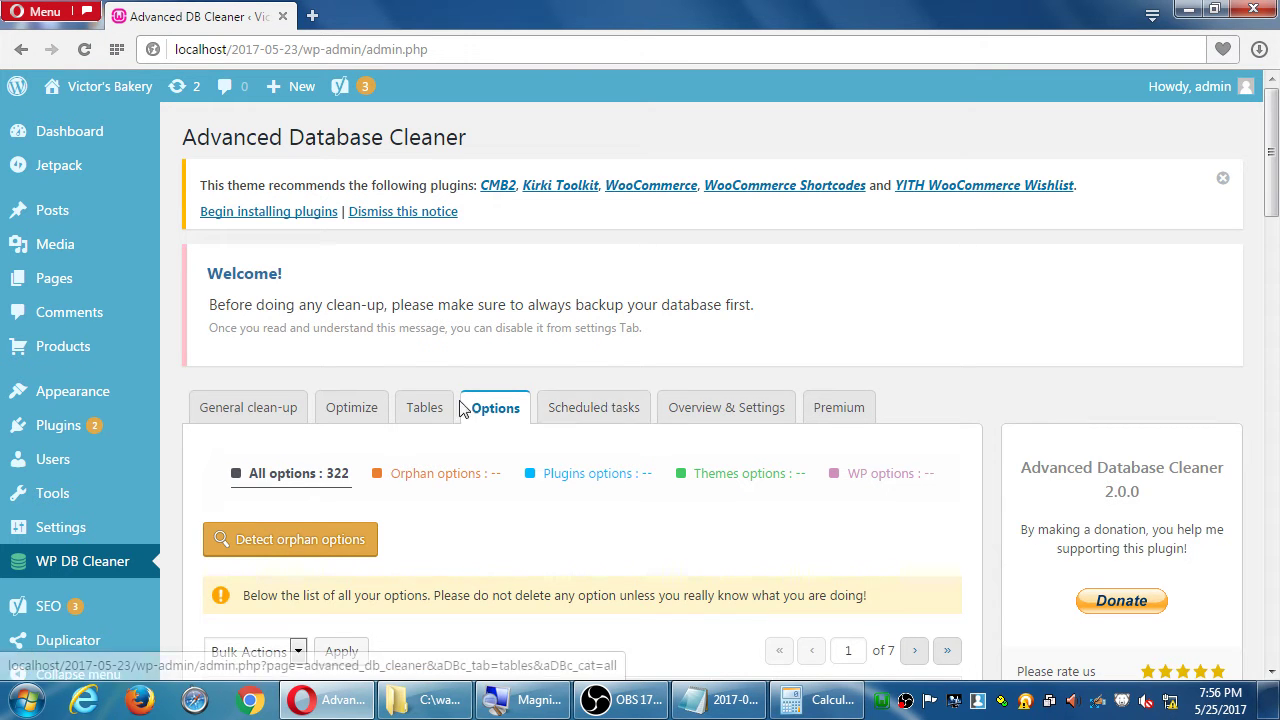
- Run the Clean bulk action on all elements of the General clean-up page and review the list
{"action": "left_click", "coordinate": [292, 412]}
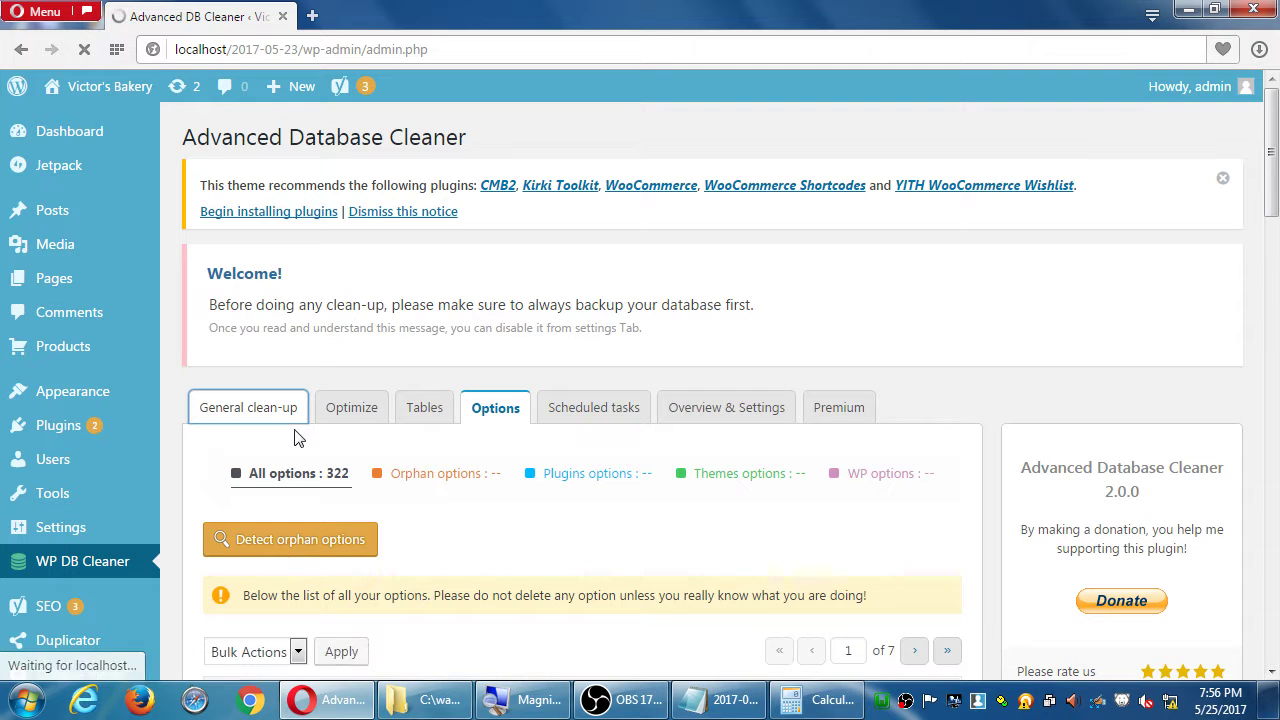
{"action": "scroll", "coordinate": [250, 445], "scroll_direction": "down", "scroll_amount": 1}
{"action": "left_click", "coordinate": [224, 455]}
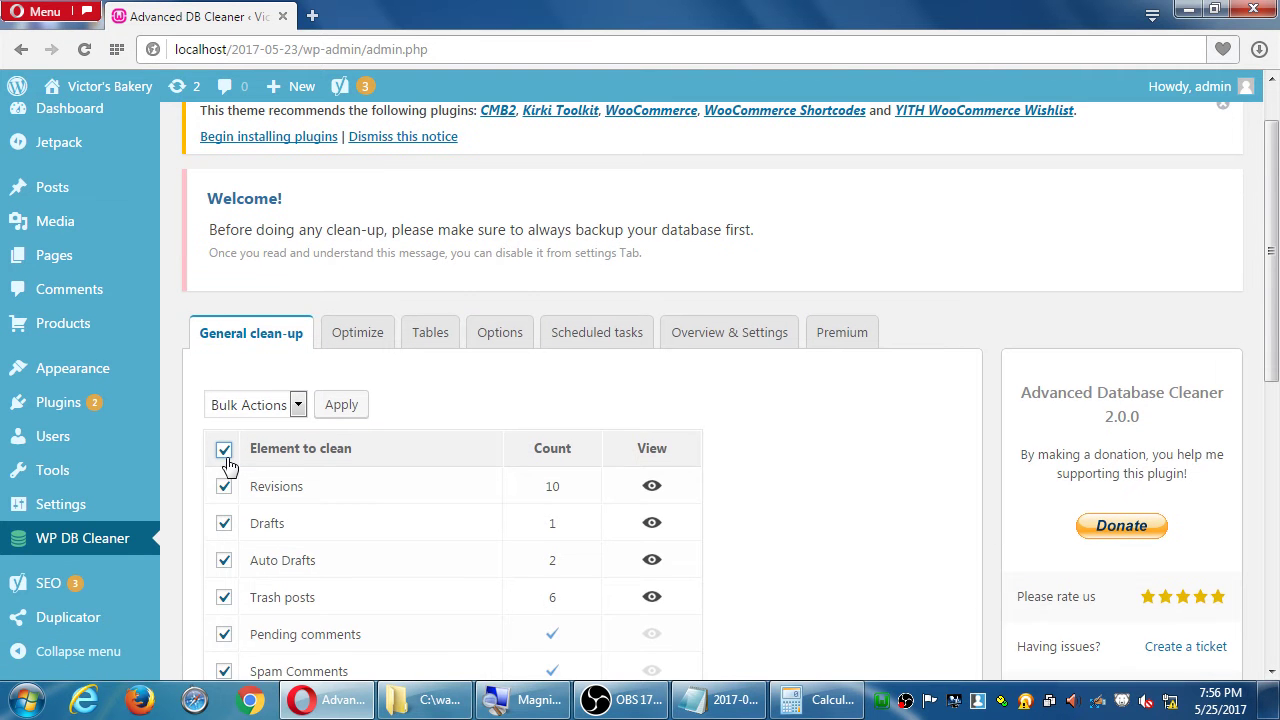
{"action": "left_click", "coordinate": [262, 410]}
{"action": "left_click", "coordinate": [245, 449]}
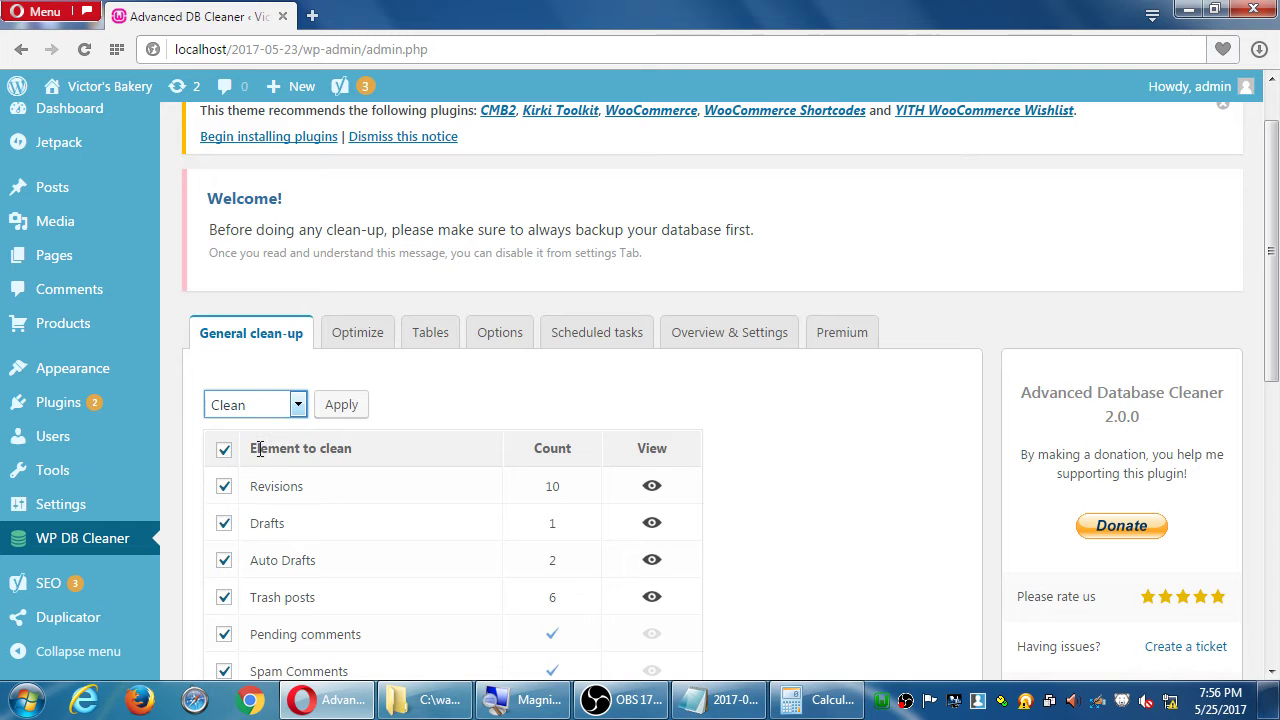
{"action": "left_click", "coordinate": [332, 408]}
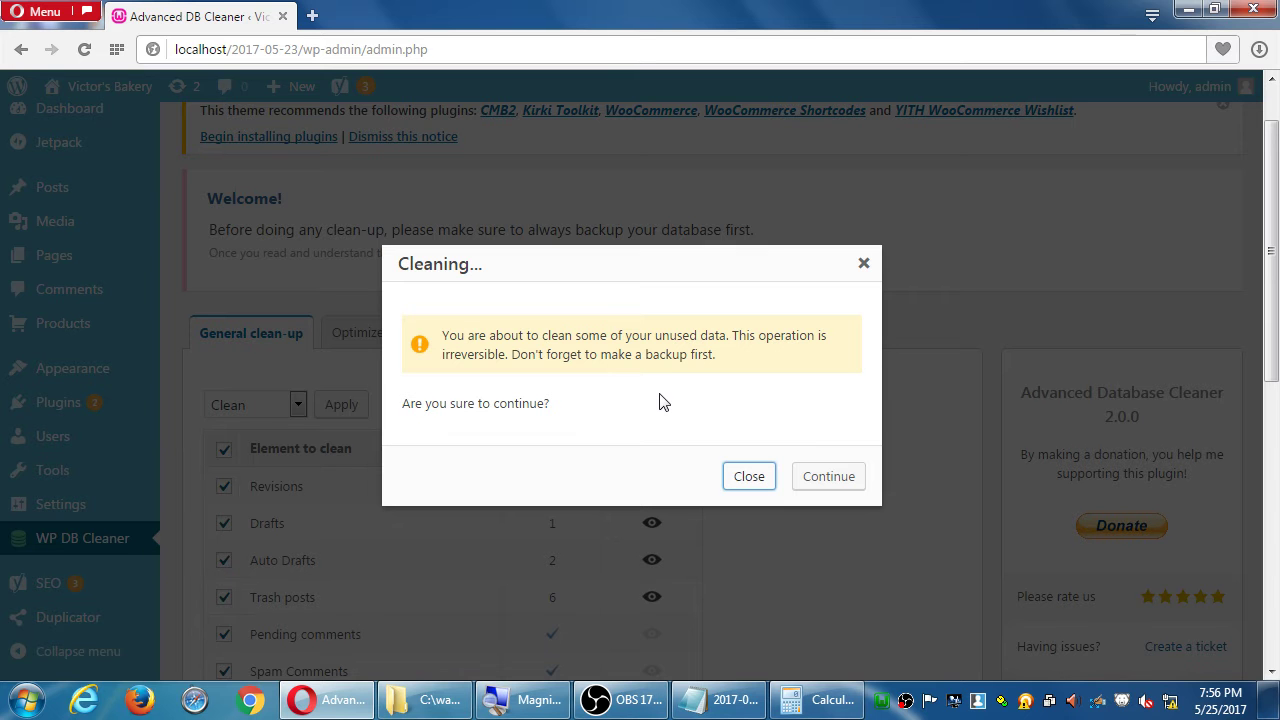
{"action": "left_click", "coordinate": [835, 482]}
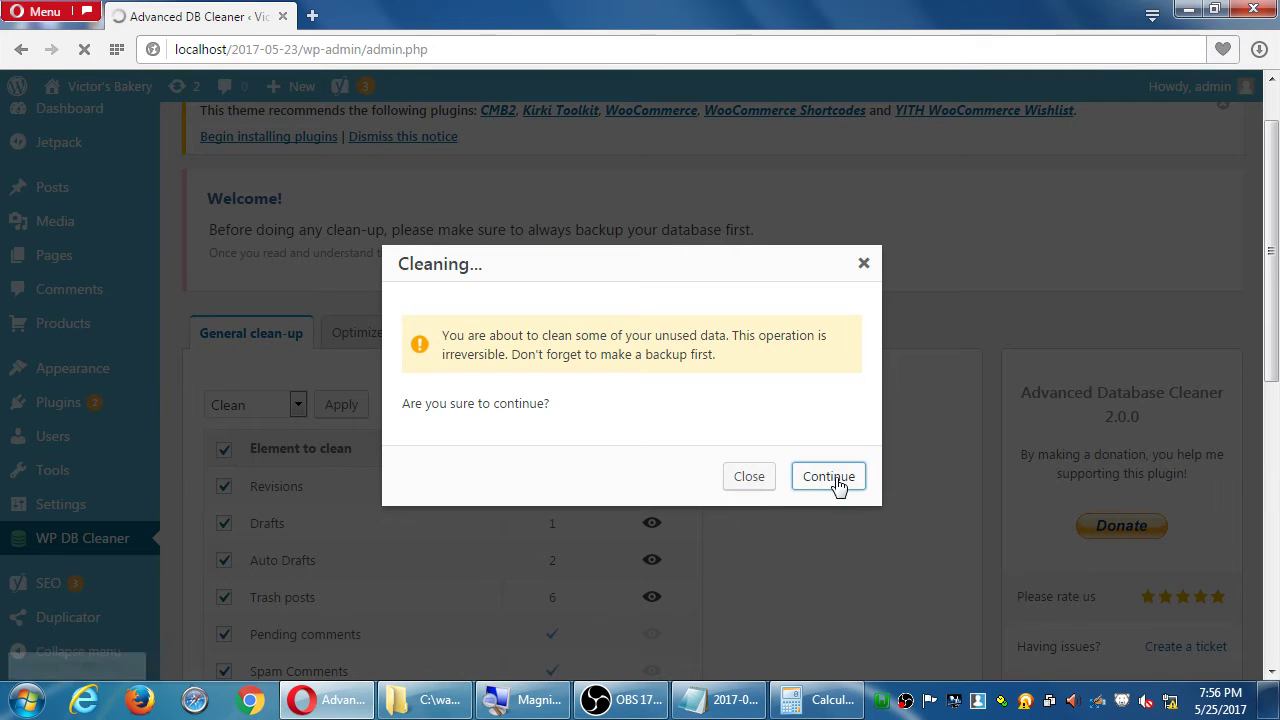
{"action": "scroll", "coordinate": [929, 437], "scroll_direction": "down", "scroll_amount": 4}
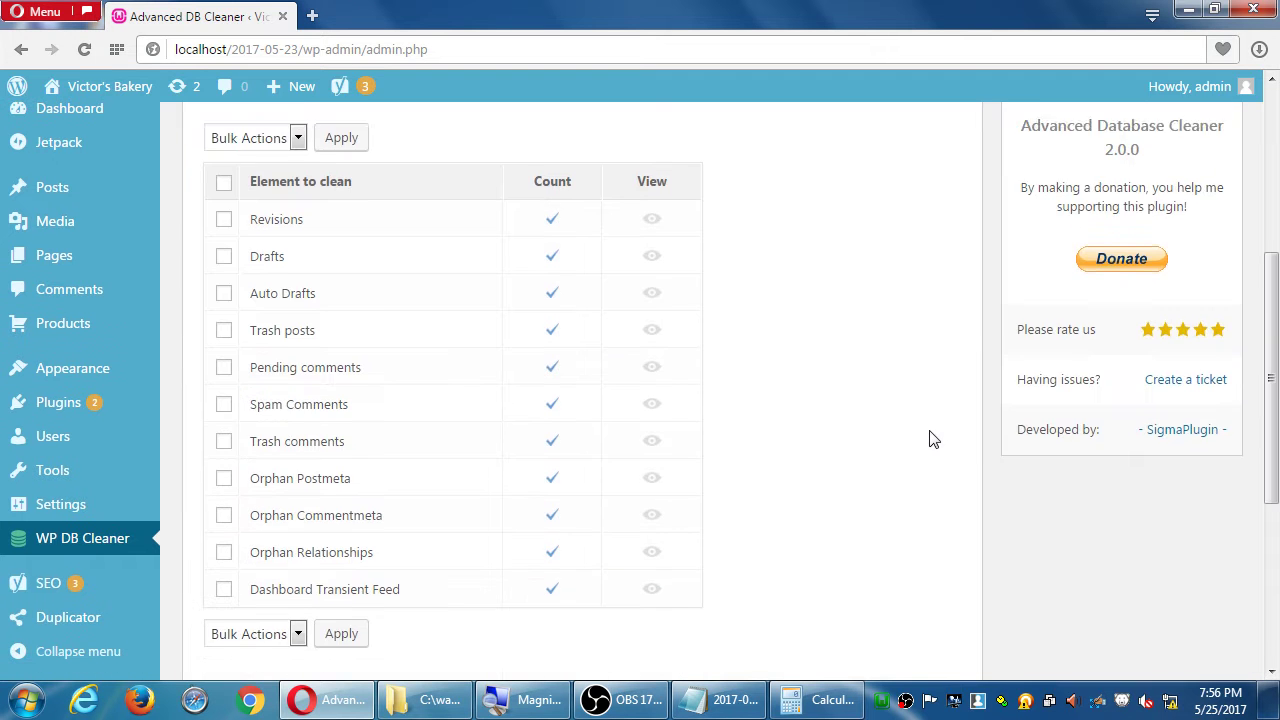
{"action": "scroll", "coordinate": [929, 437], "scroll_direction": "down", "scroll_amount": 4}
{"action": "scroll", "coordinate": [930, 433], "scroll_direction": "up", "scroll_amount": 6}
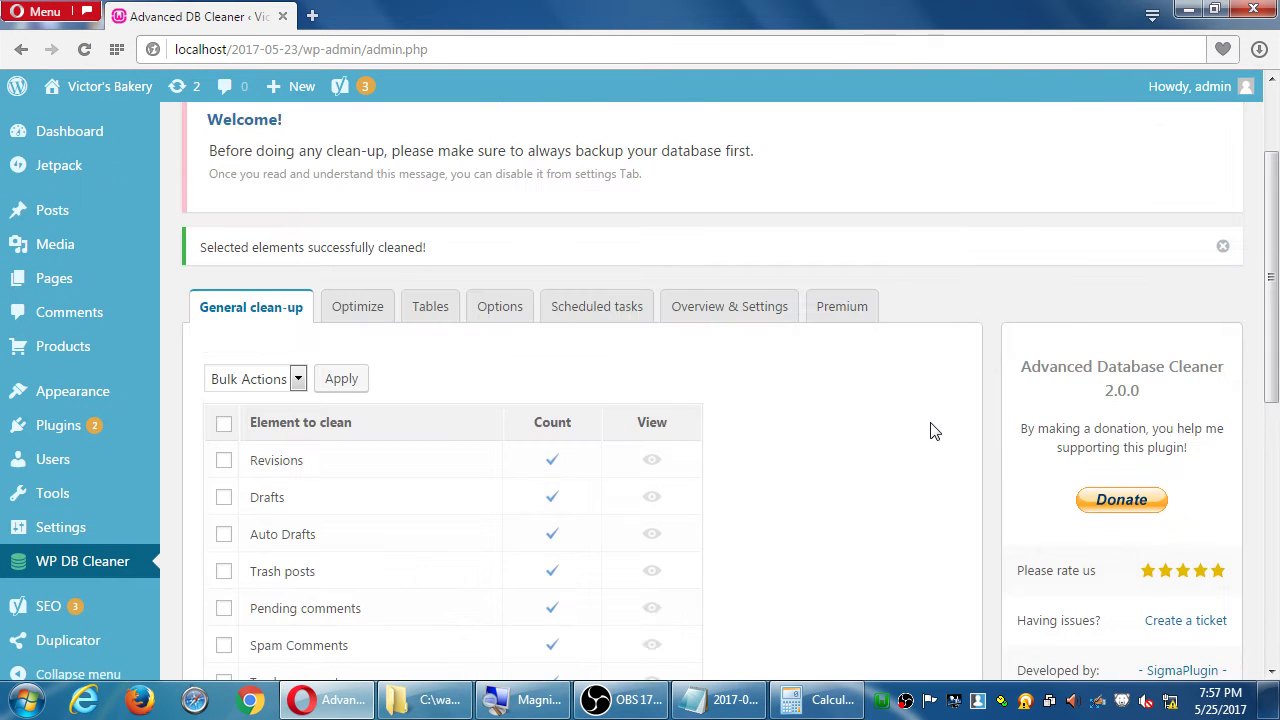
{"action": "scroll", "coordinate": [930, 431], "scroll_direction": "down", "scroll_amount": 2}
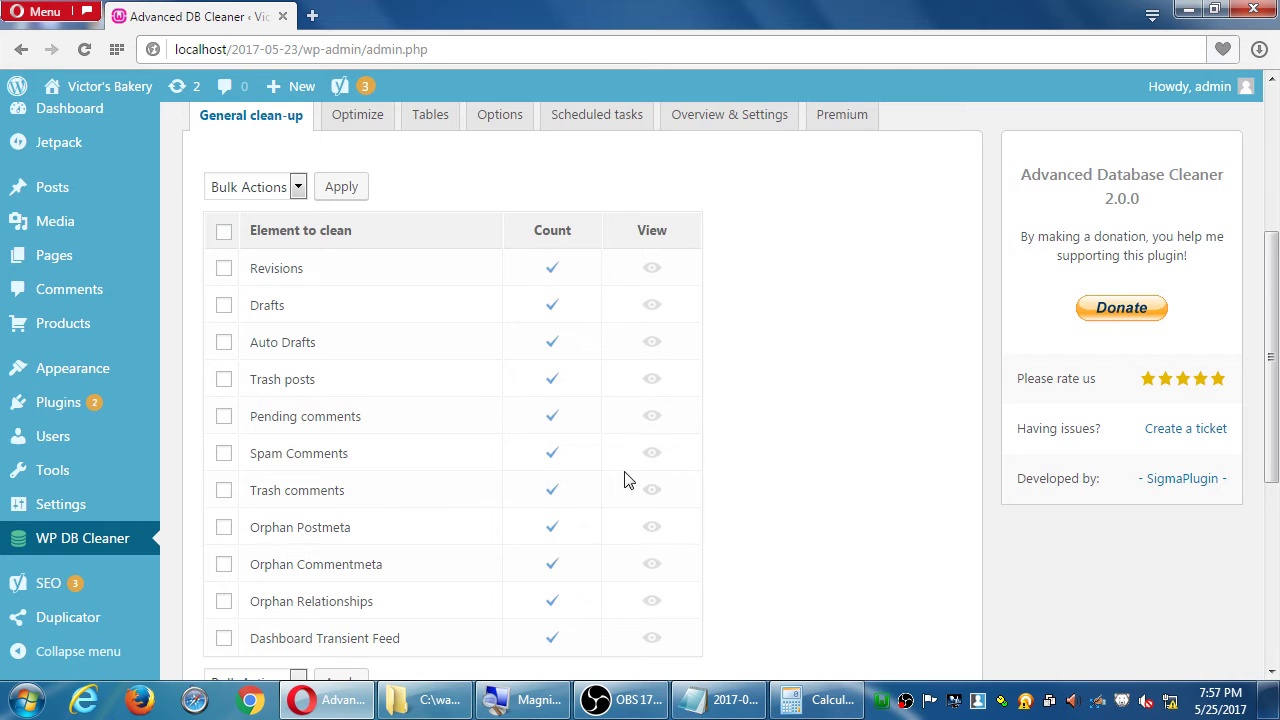
{"action": "scroll", "coordinate": [627, 478], "scroll_direction": "down", "scroll_amount": 2}
- Run the Optimize bulk action on both tables of the Optimize page
{"action": "scroll", "coordinate": [500, 400], "scroll_direction": "up", "scroll_amount": 5}
{"action": "left_click", "coordinate": [352, 440]}
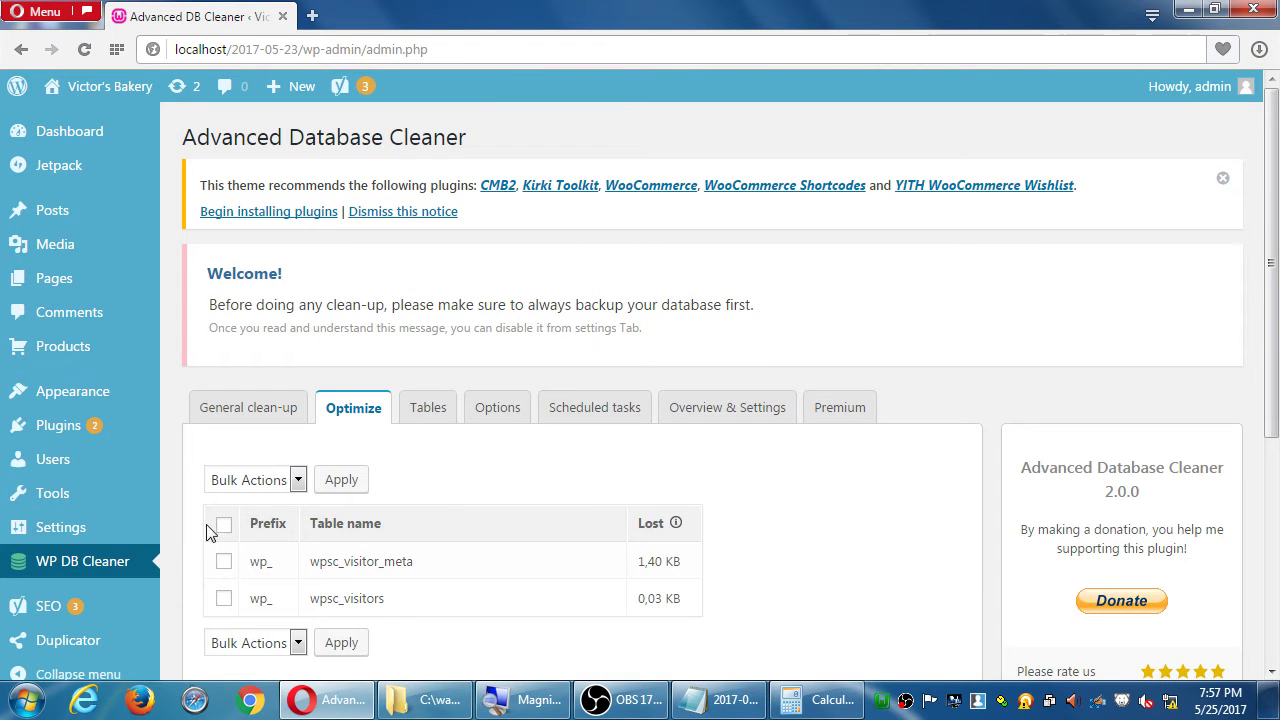
{"action": "left_click", "coordinate": [223, 524]}
{"action": "left_click", "coordinate": [249, 480]}
{"action": "left_click", "coordinate": [266, 516]}
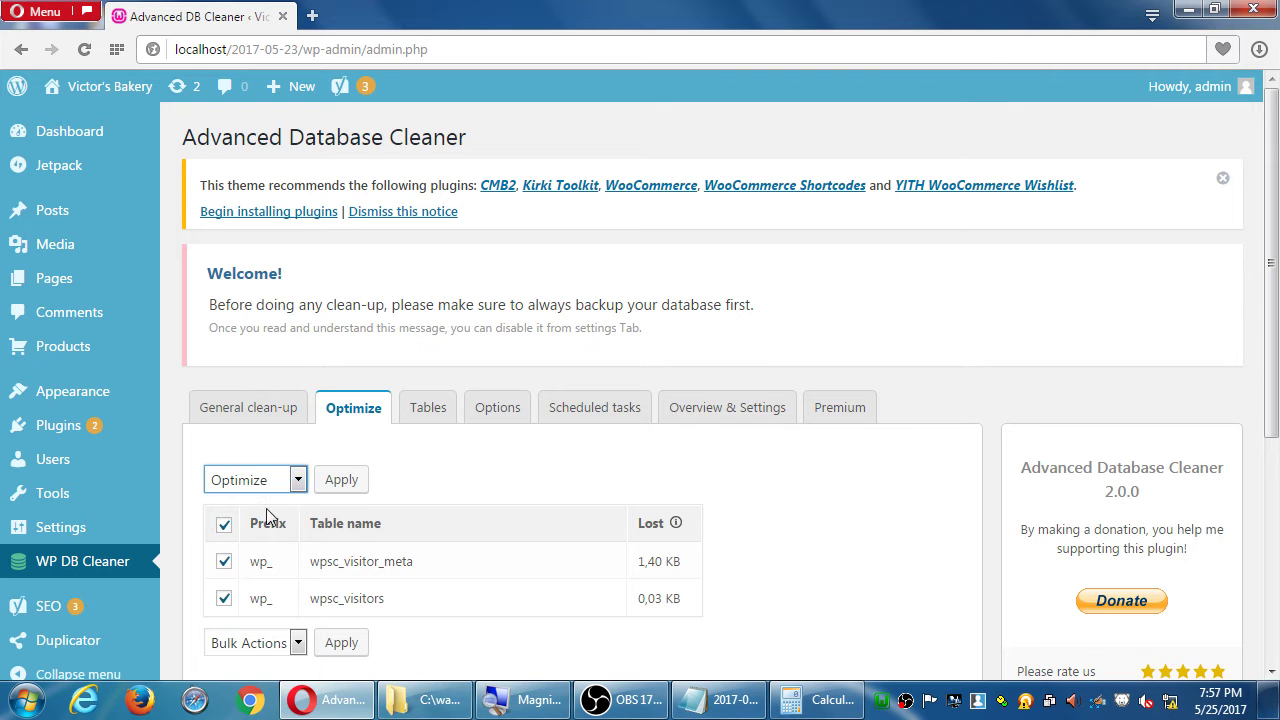
{"action": "left_click", "coordinate": [340, 480]}
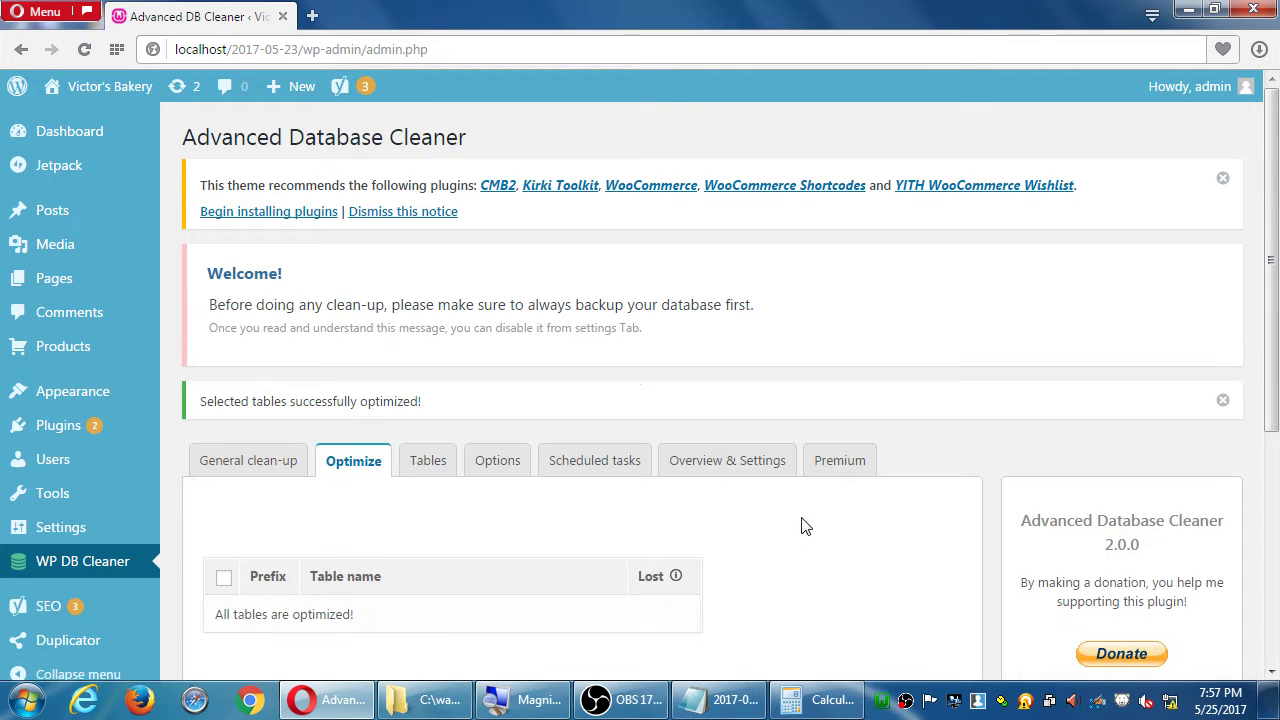
{"action": "scroll", "coordinate": [806, 526], "scroll_direction": "down", "scroll_amount": 2}
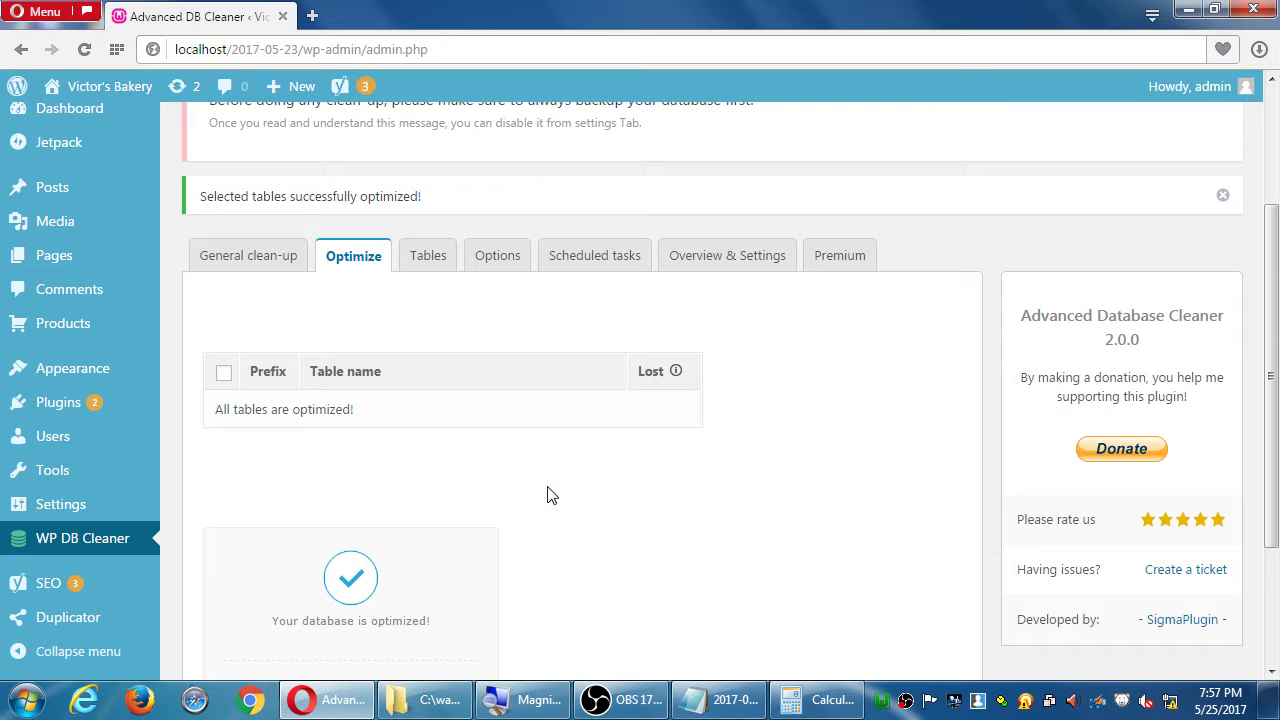
- Switch to the Notepad notes and highlight the reminder to back up the site before cleaning up
{"action": "left_click", "coordinate": [728, 703]}
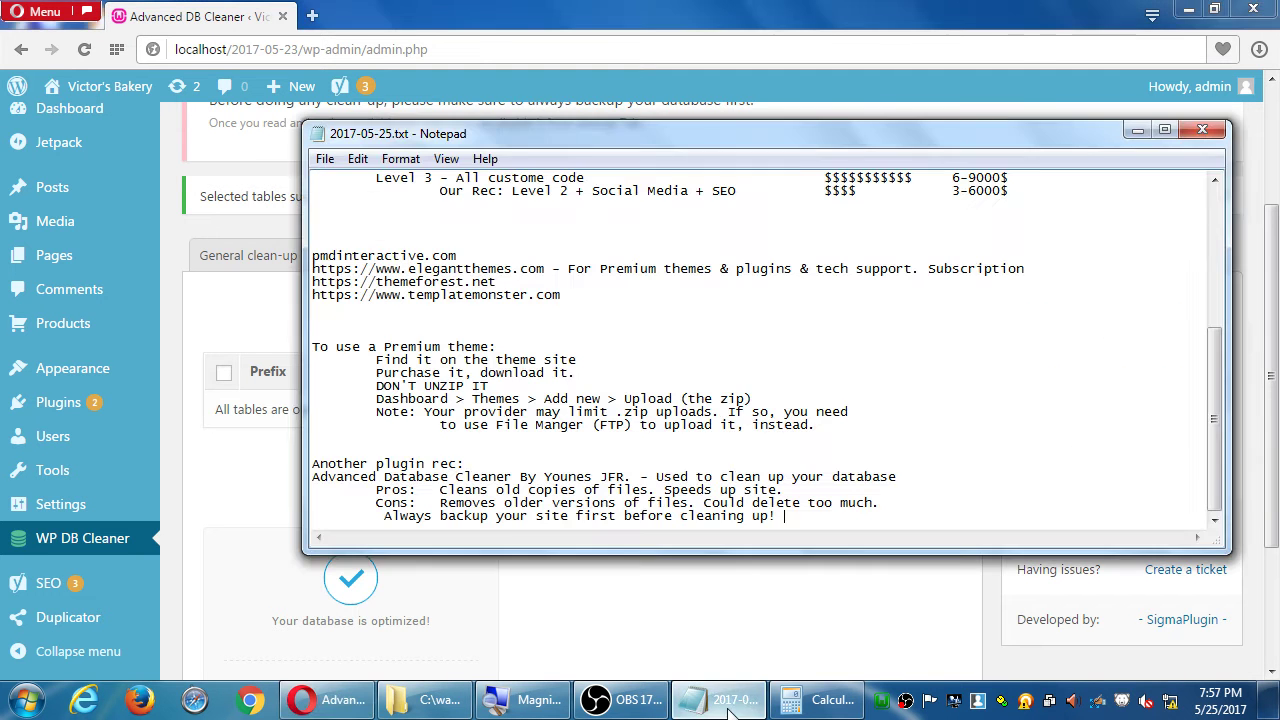
{"action": "left_click_drag", "start_coordinate": [416, 518], "coordinate": [713, 528]}
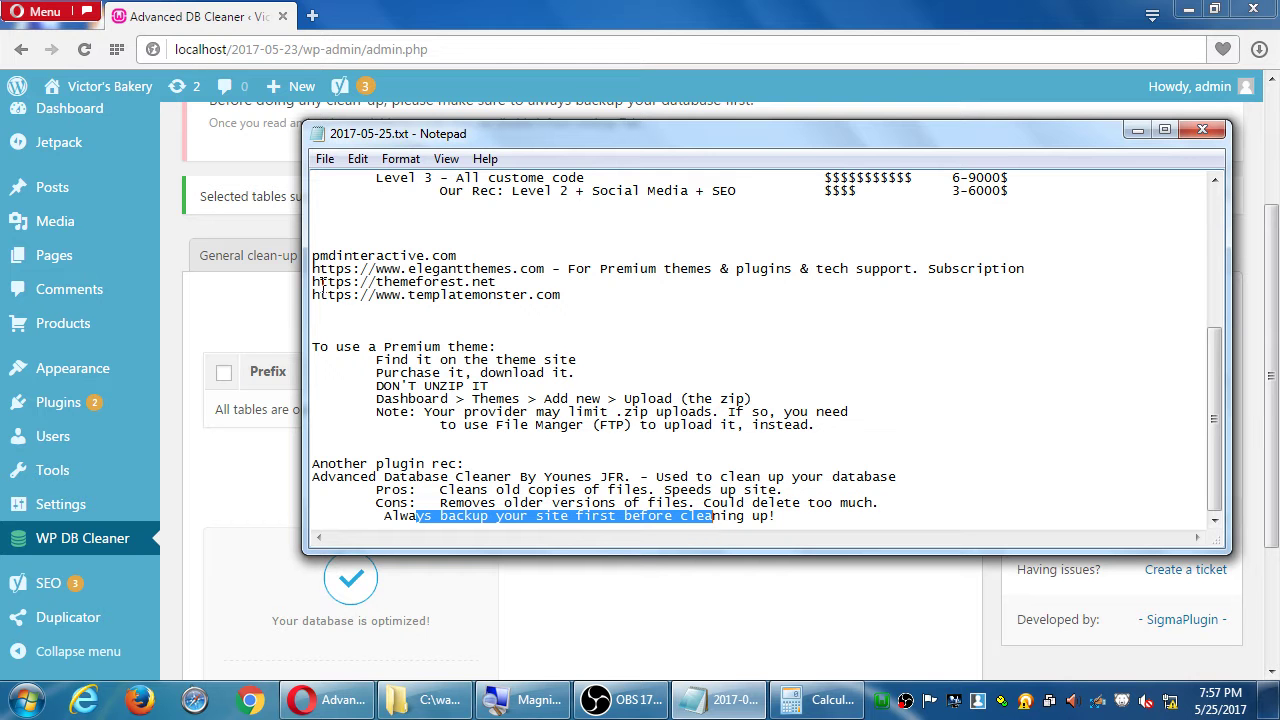
{"action": "left_click", "coordinate": [176, 250]}
{"action": "scroll", "coordinate": [176, 250], "scroll_direction": "up", "scroll_amount": 3}
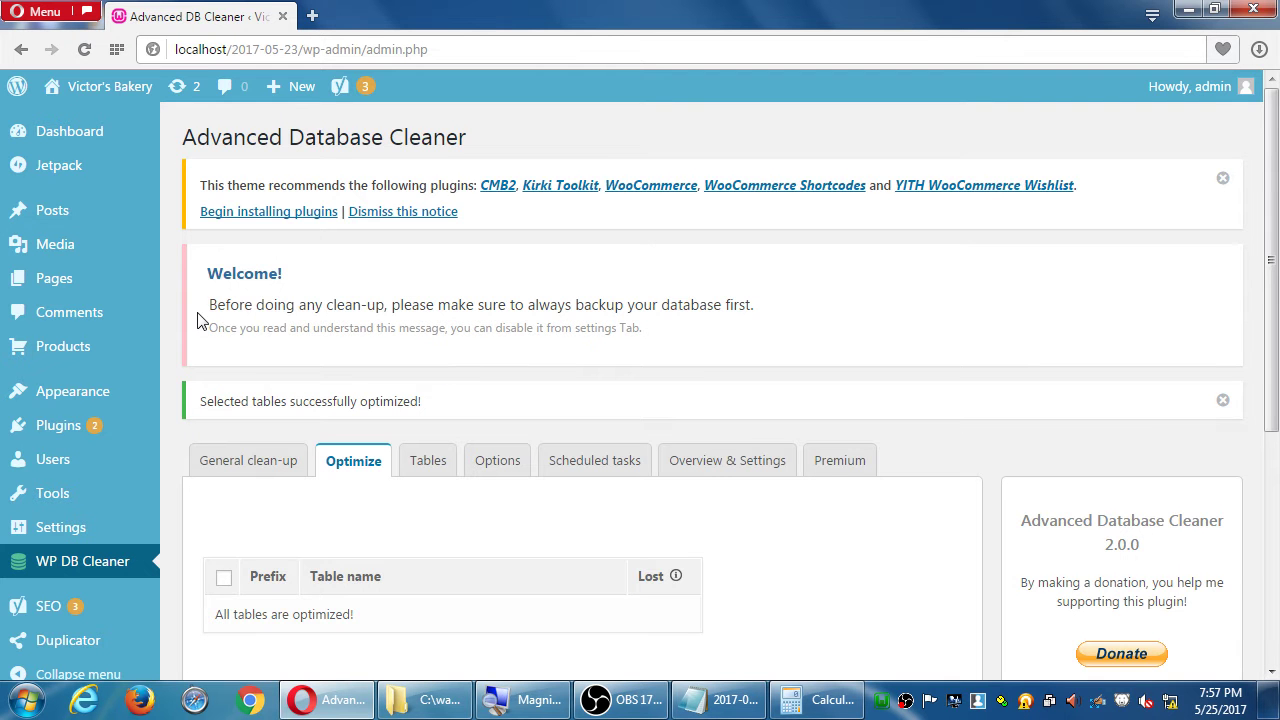
- Reopen the General clean-up page and check its list of elements to clean
{"action": "scroll", "coordinate": [210, 352], "scroll_direction": "down", "scroll_amount": 2}
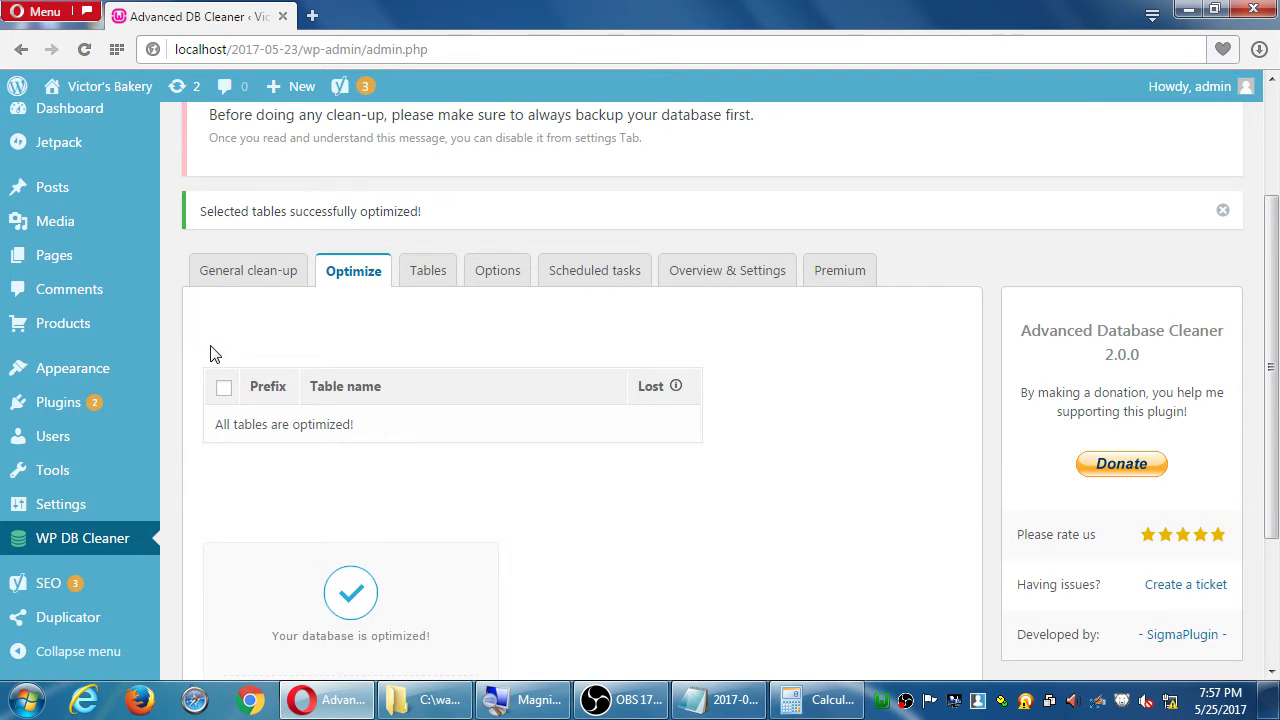
{"action": "left_click", "coordinate": [256, 285]}
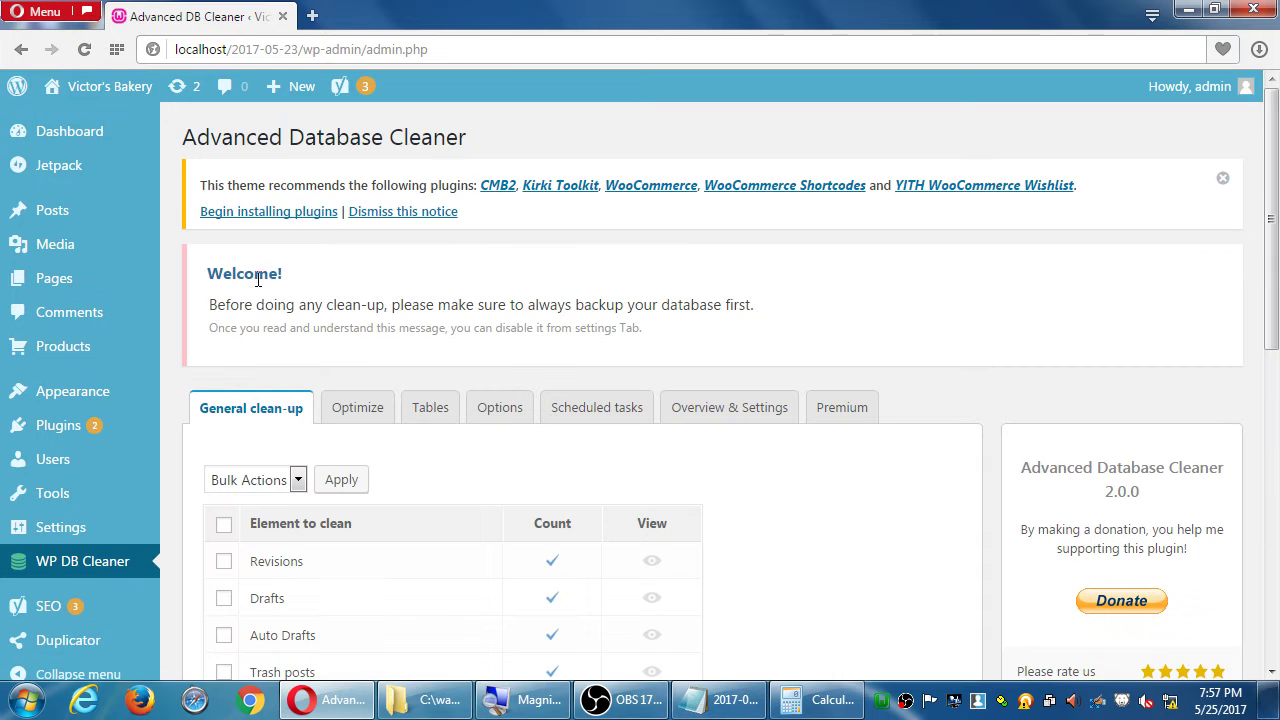
{"action": "scroll", "coordinate": [266, 325], "scroll_direction": "down", "scroll_amount": 2}
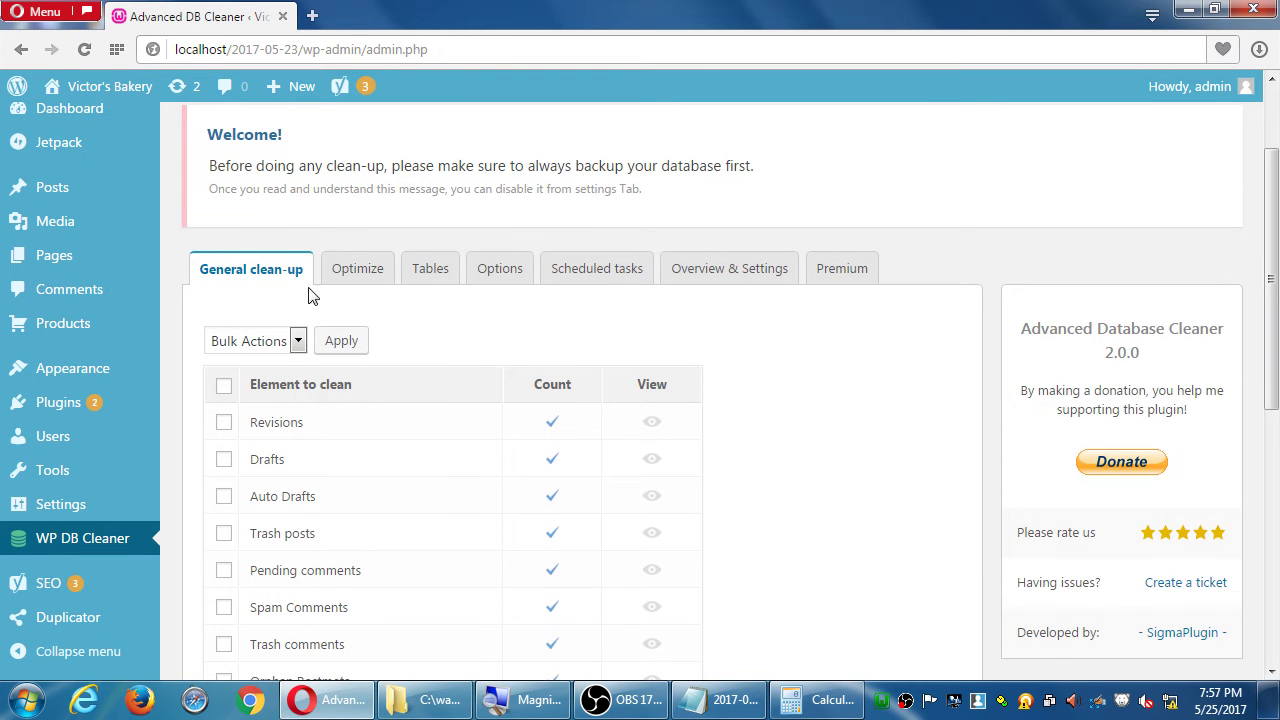
- Add the indented line "How often? Quarterly." at the end of the Notepad notes
{"action": "left_click", "coordinate": [710, 704]}
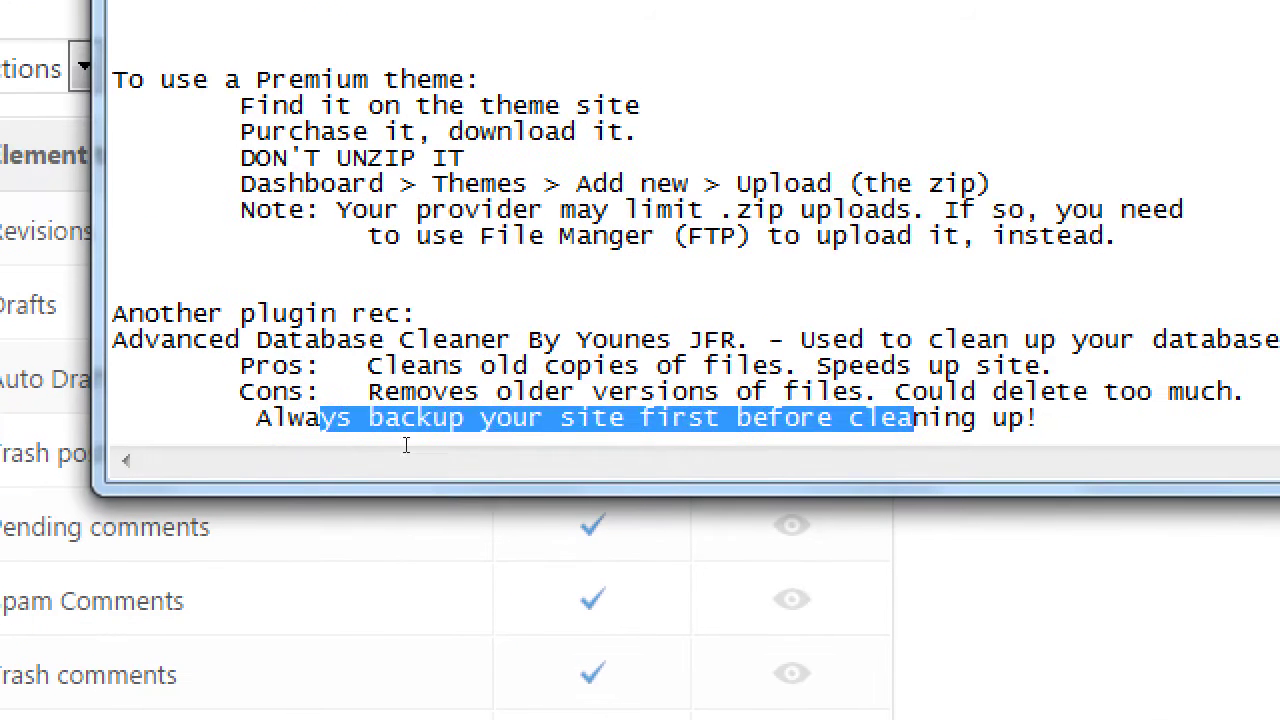
{"action": "left_click", "coordinate": [460, 527]}
{"action": "key", "text": "ctrl+End"}
{"action": "key", "text": "Return"}
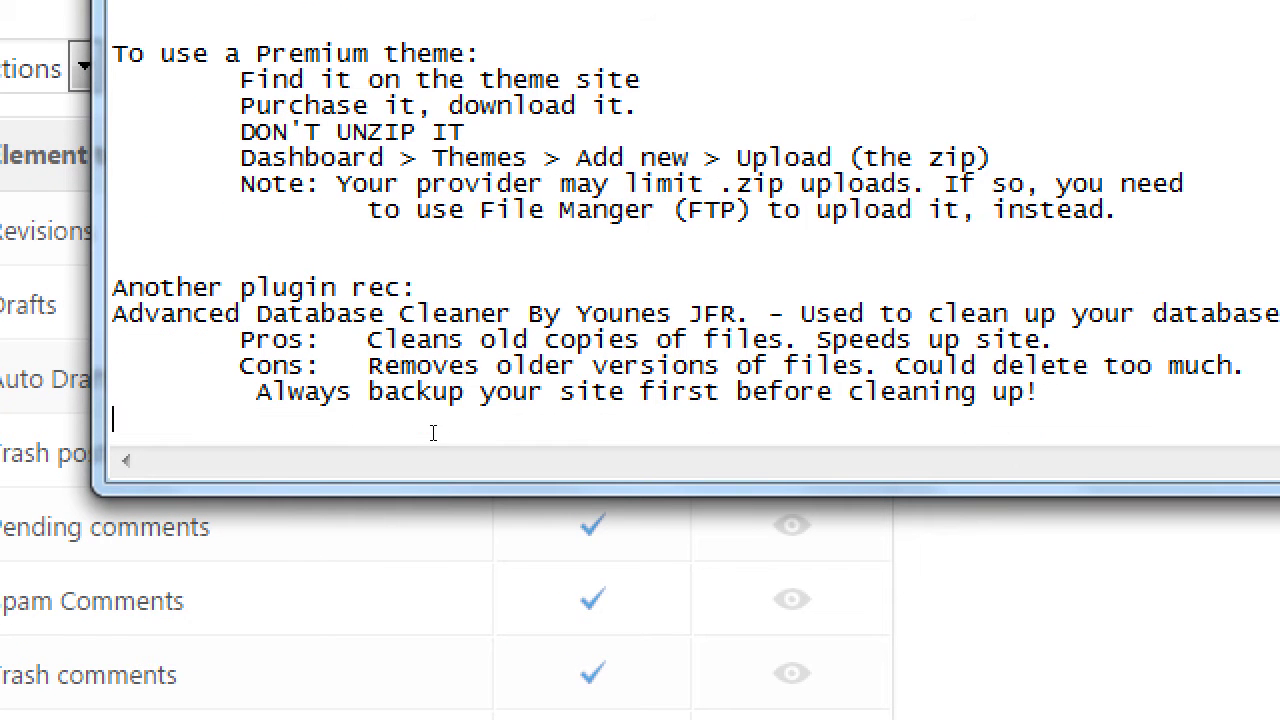
{"action": "key", "text": "Tab"}
{"action": "type", "text": "How often? Qua"}
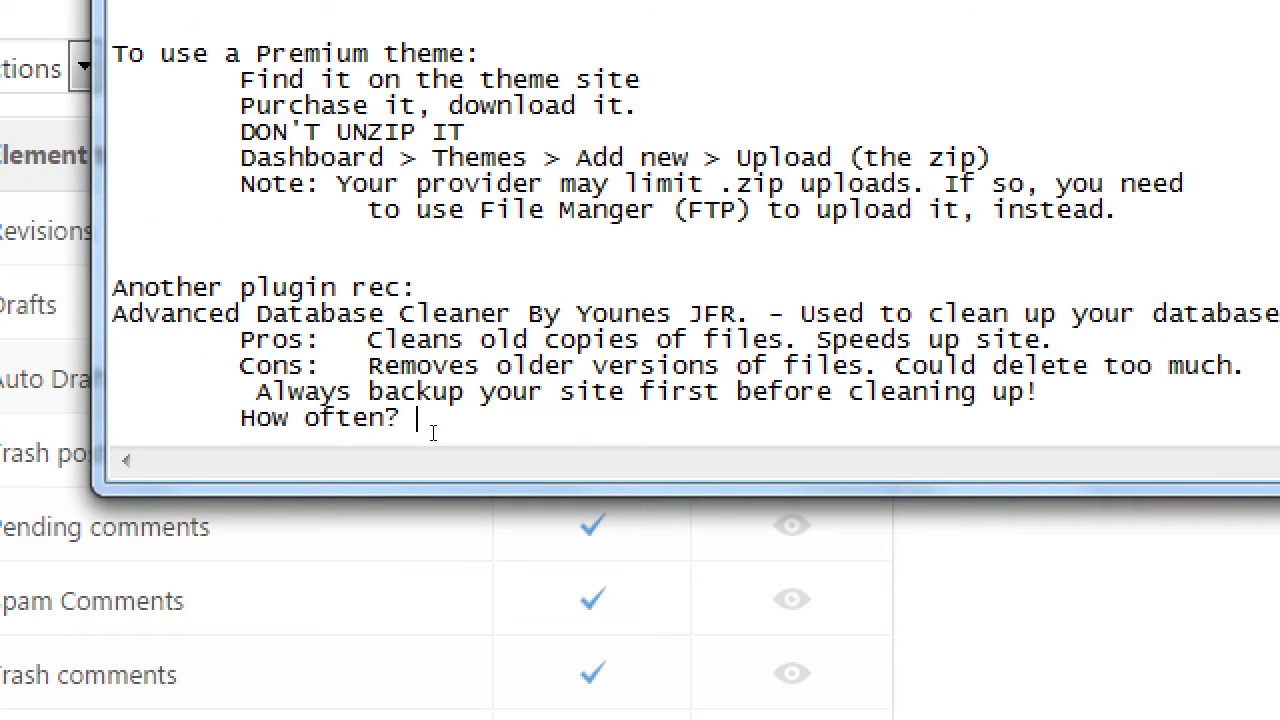
{"action": "type", "text": "rterly."}
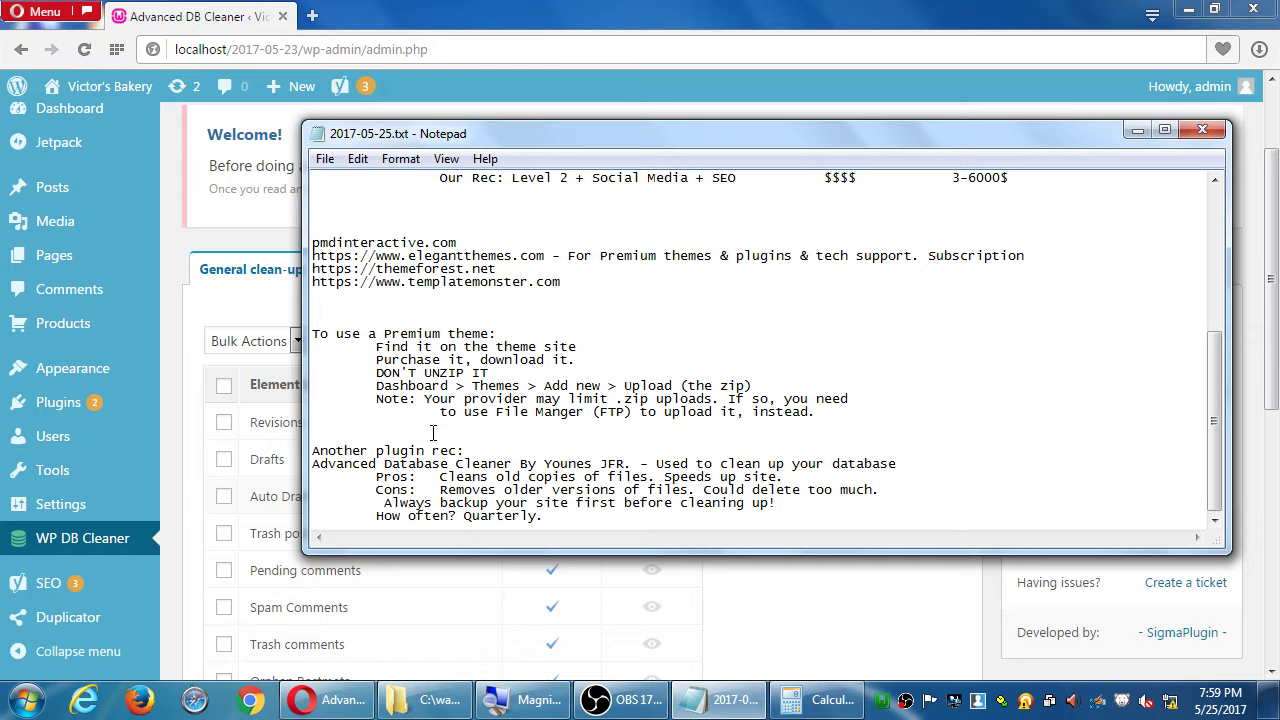
- Open the site's Media Library in a new browser tab and view the attachment details of the last Koala image
{"action": "left_click", "coordinate": [171, 152]}
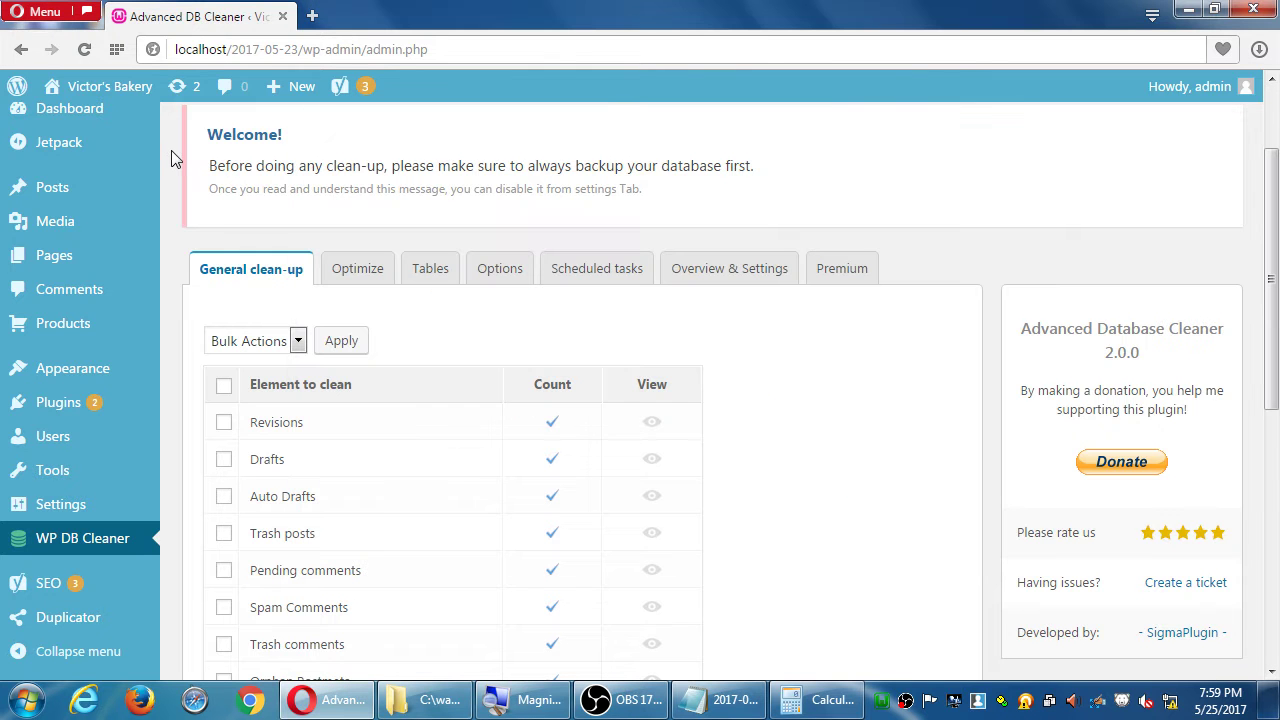
{"action": "middle_click", "coordinate": [80, 220]}
{"action": "left_click", "coordinate": [343, 22]}
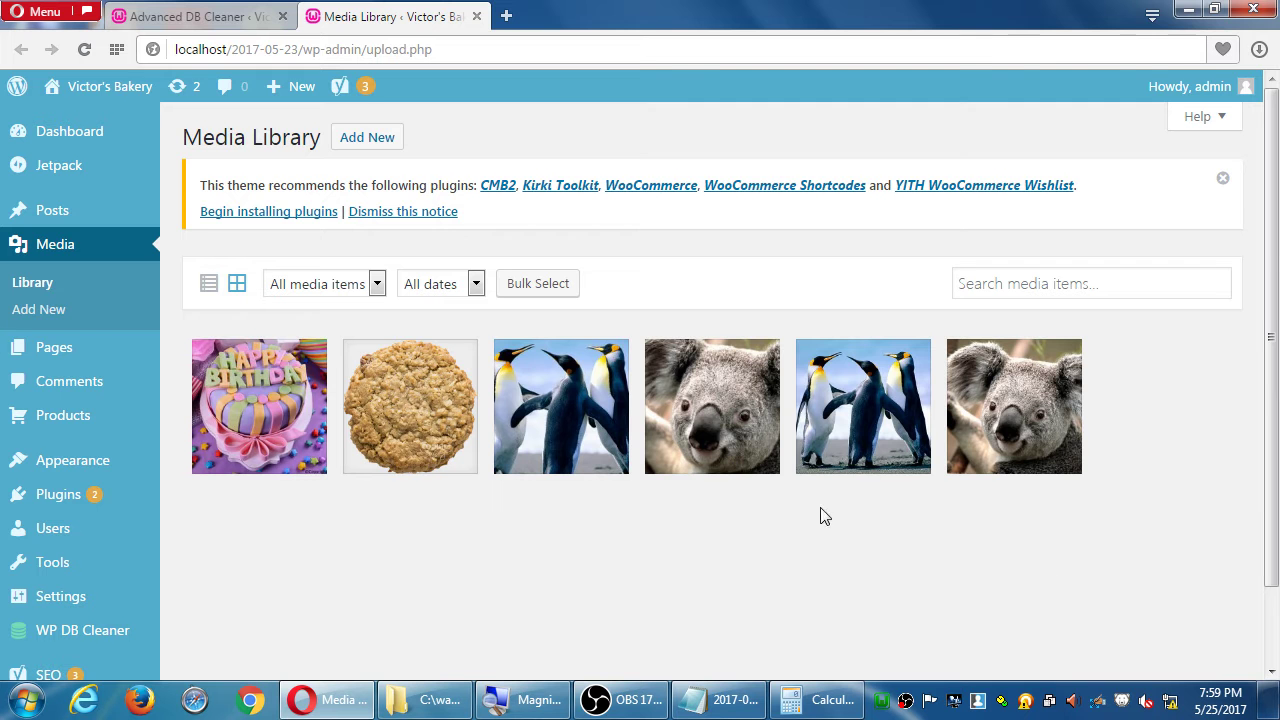
{"action": "left_click", "coordinate": [1012, 424]}
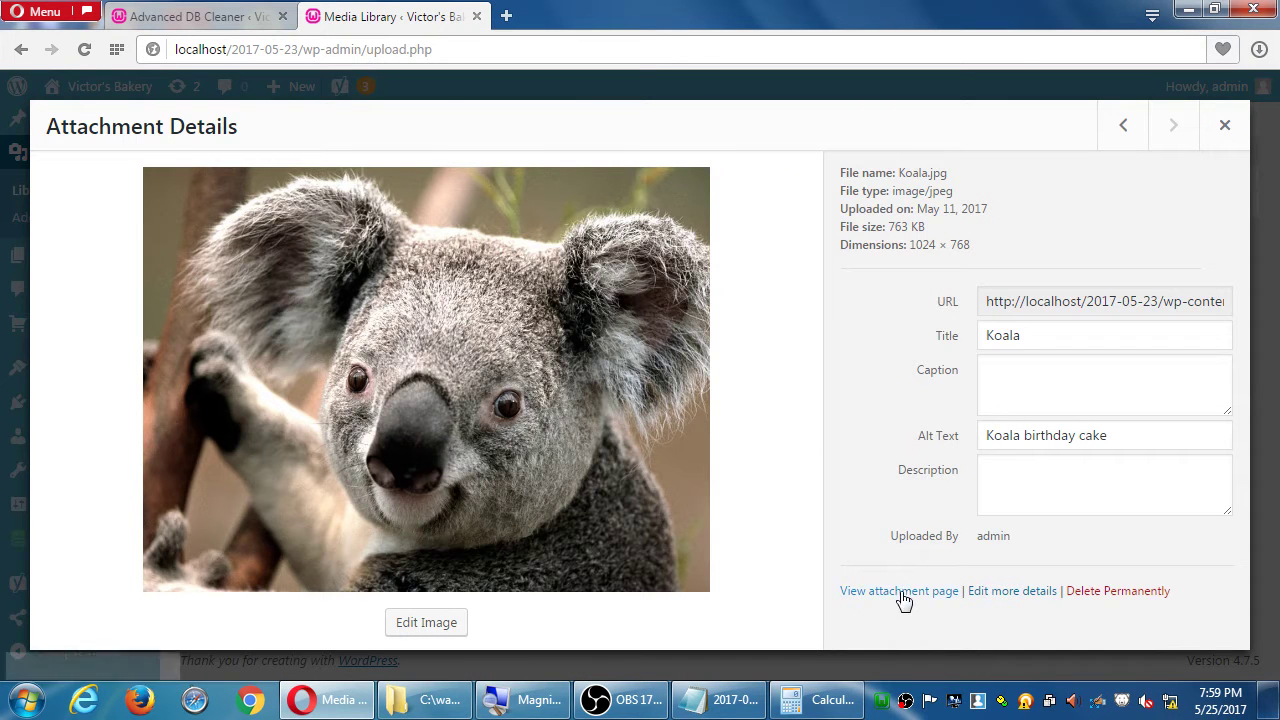
{"action": "left_click", "coordinate": [1226, 127]}
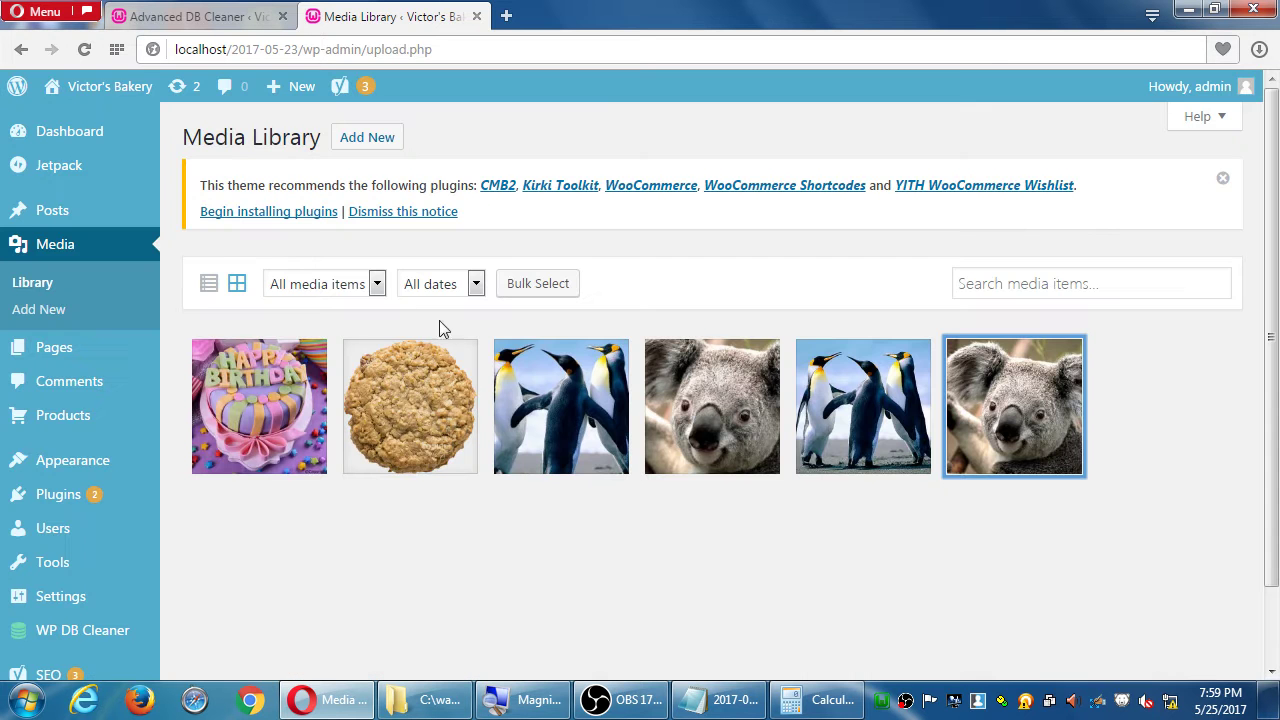
- Switch the Media Library to list view and examine which files are attached to content
{"action": "left_click", "coordinate": [207, 286]}
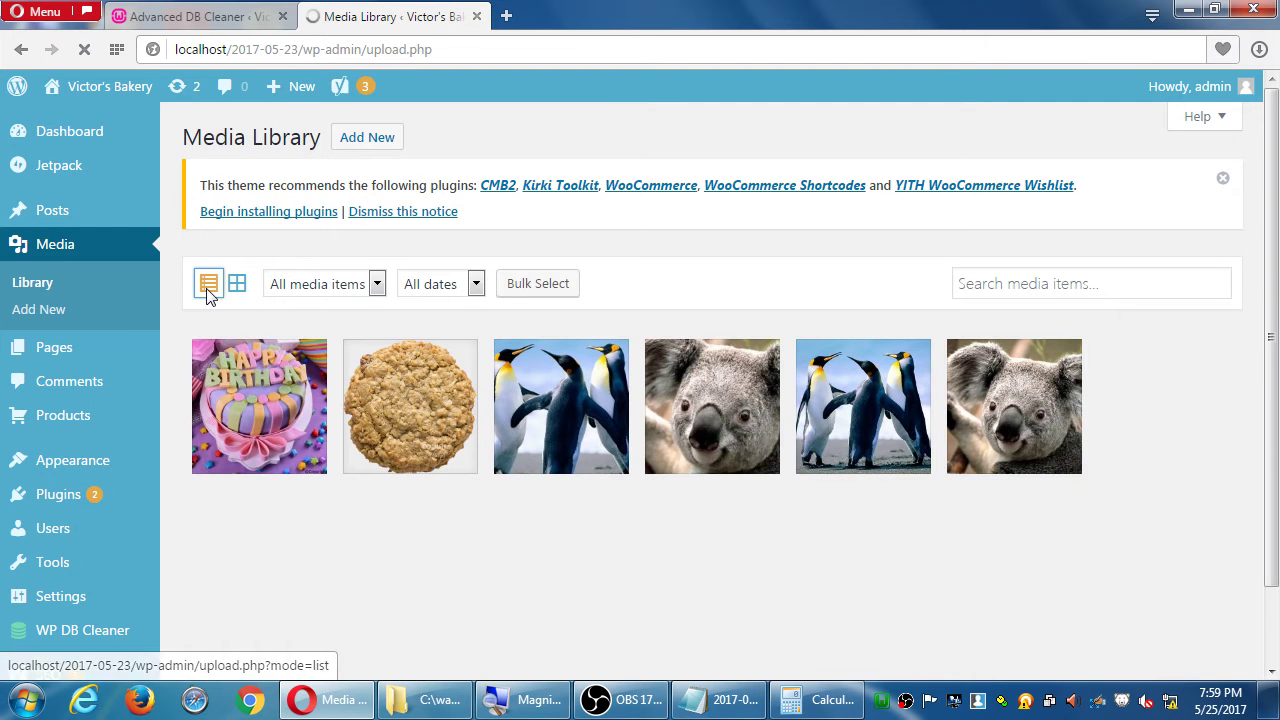
{"action": "scroll", "coordinate": [207, 296], "scroll_direction": "down", "scroll_amount": 2}
{"action": "scroll", "coordinate": [207, 296], "scroll_direction": "down", "scroll_amount": 2}
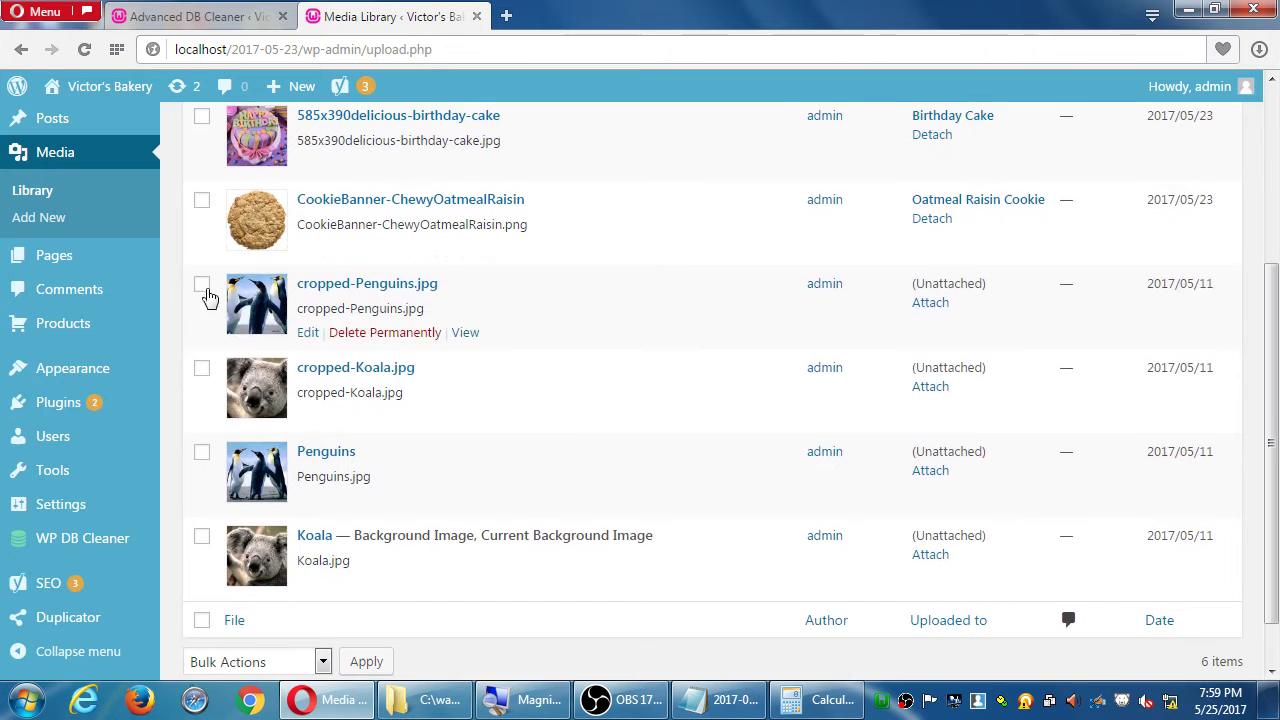
{"action": "scroll", "coordinate": [517, 465], "scroll_direction": "up", "scroll_amount": 2}
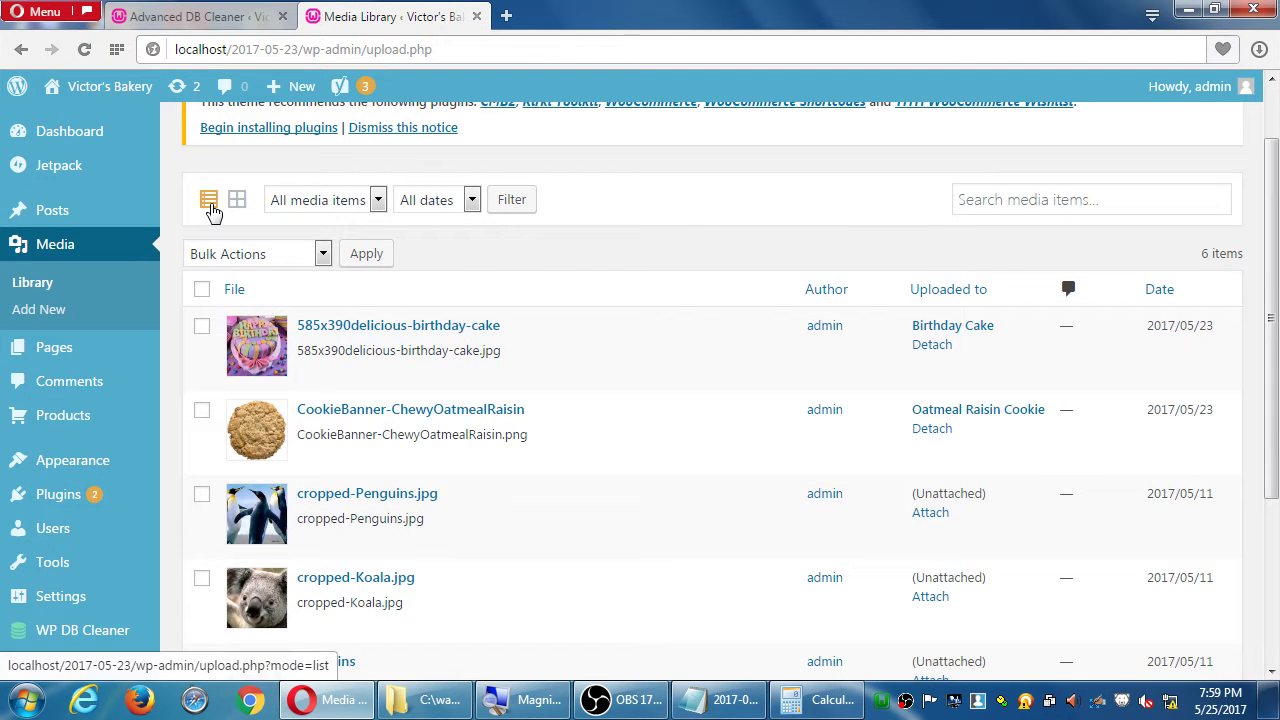
{"action": "left_click", "coordinate": [210, 203]}
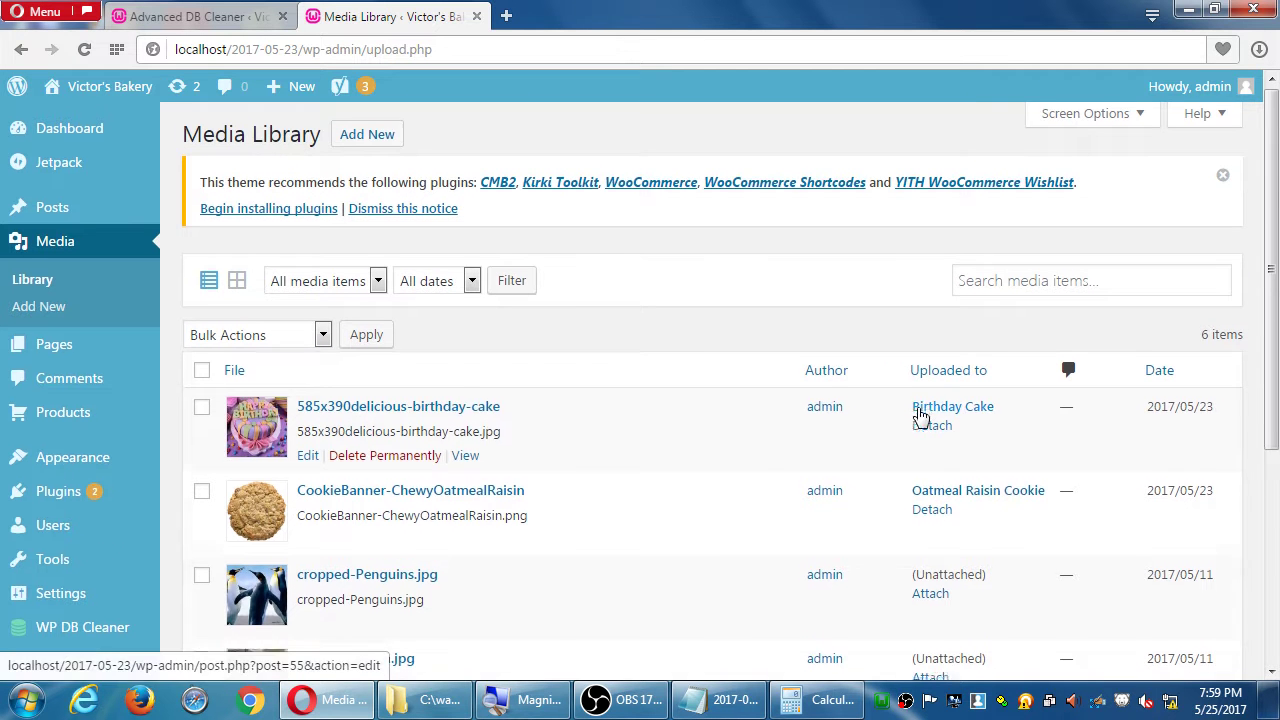
{"action": "scroll", "coordinate": [920, 417], "scroll_direction": "down", "scroll_amount": 5}
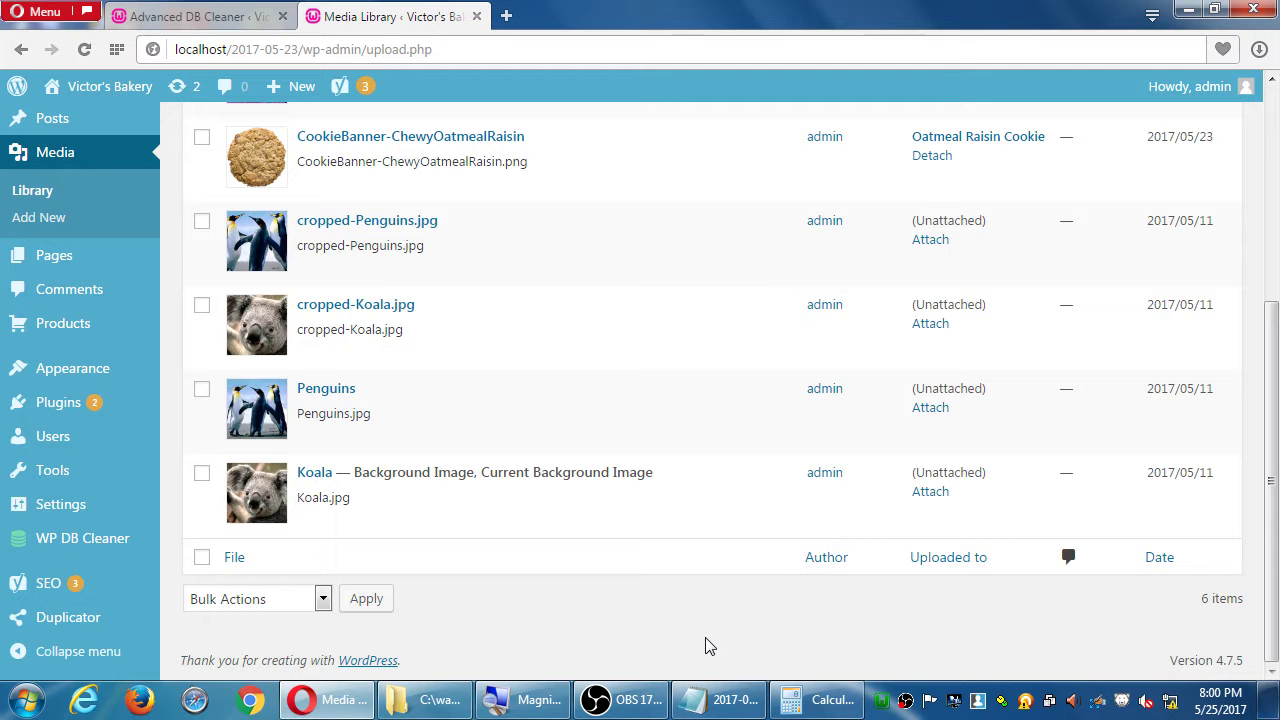
- Permanently delete the unattached cropped-Penguins.jpg and cropped-Koala.jpg with a bulk action and dismiss the resulting notice
{"action": "left_click", "coordinate": [203, 313]}
{"action": "left_click", "coordinate": [202, 222]}
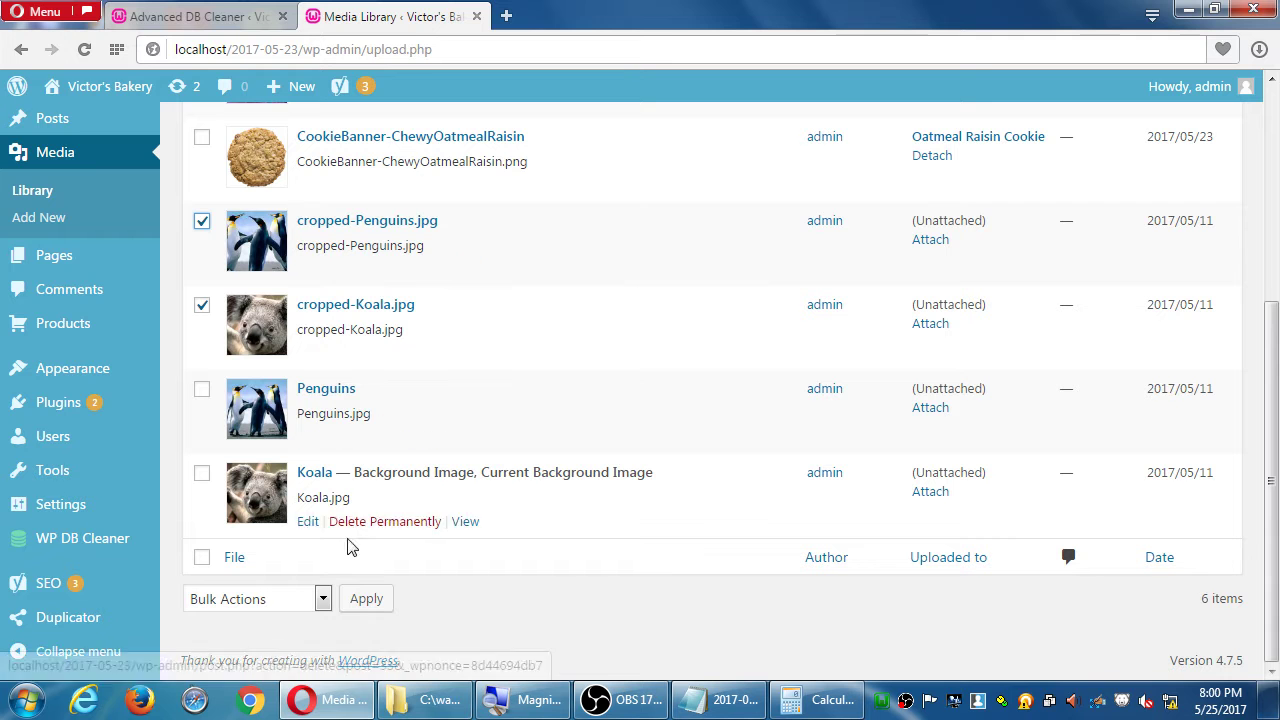
{"action": "left_click", "coordinate": [294, 603]}
{"action": "left_click", "coordinate": [298, 643]}
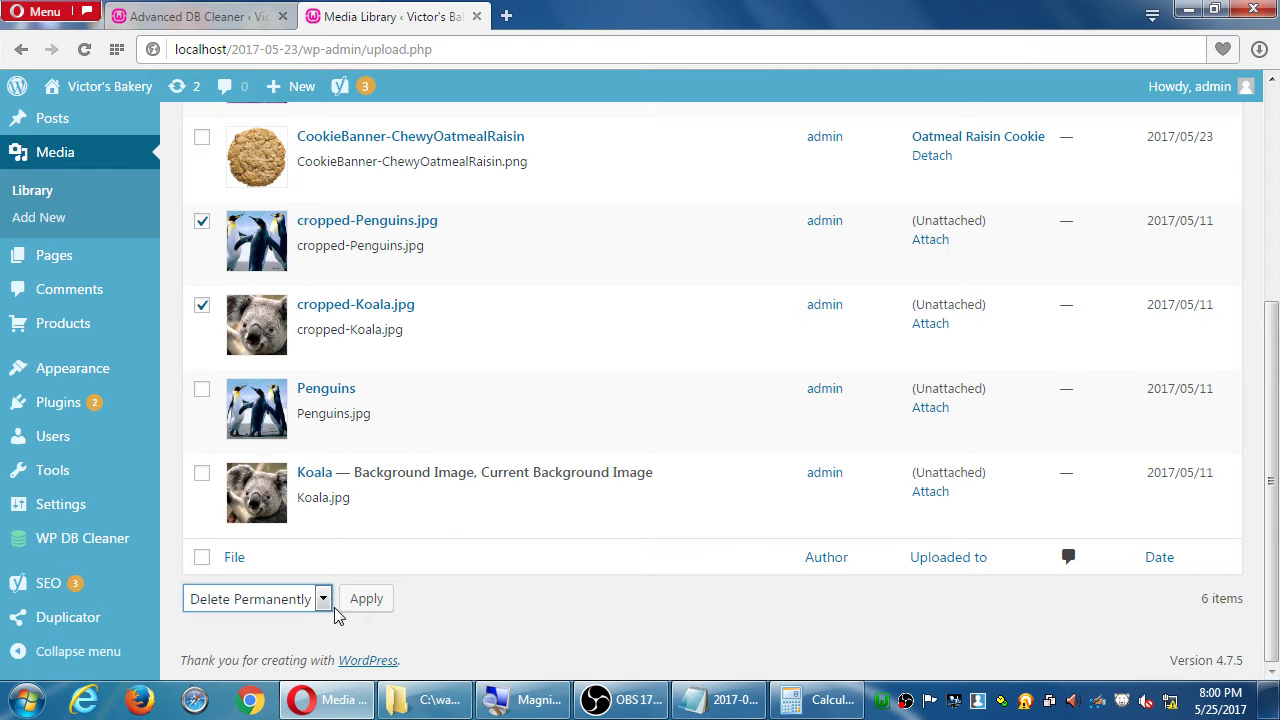
{"action": "left_click", "coordinate": [364, 599]}
{"action": "left_click", "coordinate": [752, 192]}
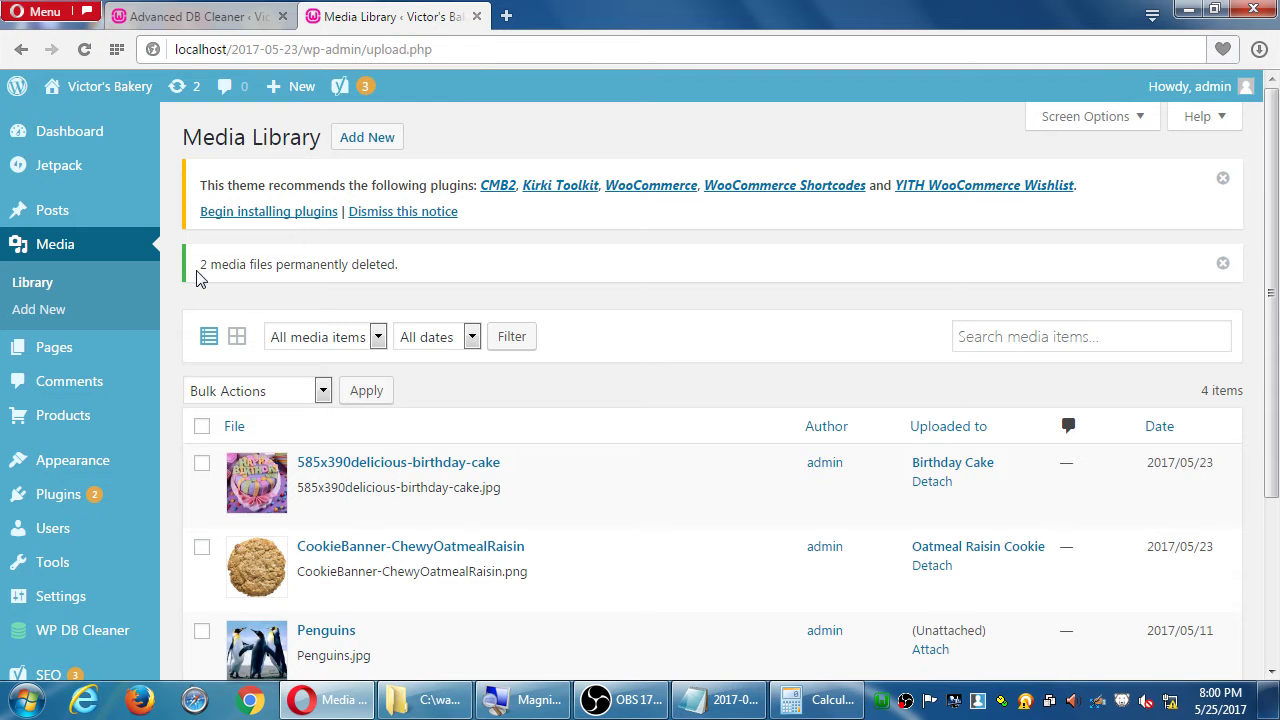
{"action": "left_click", "coordinate": [1220, 264]}
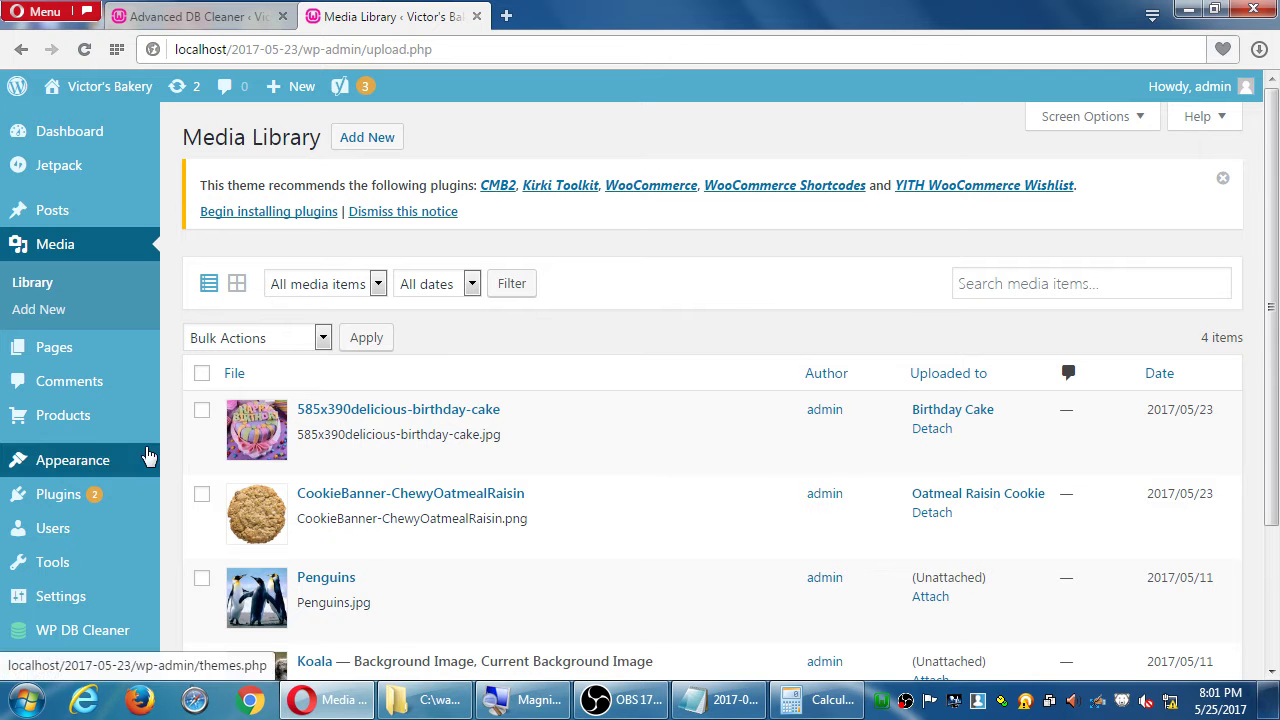
- Open the WP DB Cleaner's list of database tables and examine the site's tables
{"action": "mouse_move", "coordinate": [133, 460]}
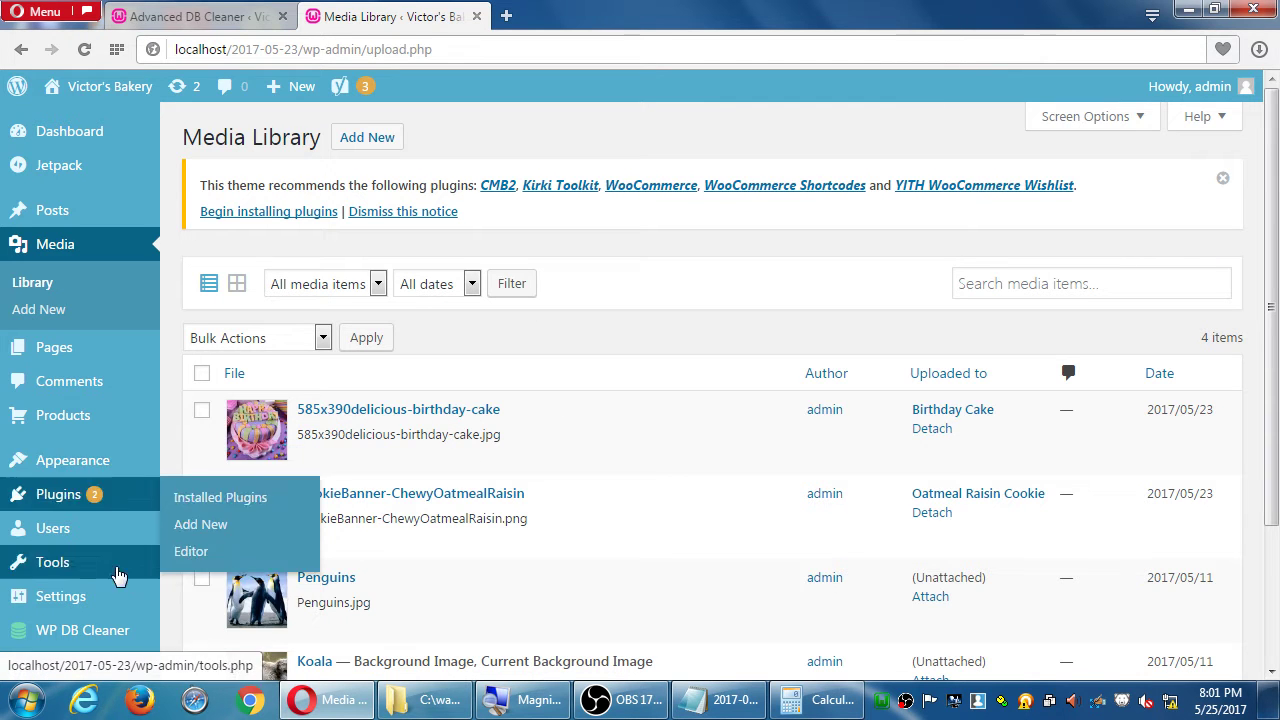
{"action": "left_click", "coordinate": [88, 628]}
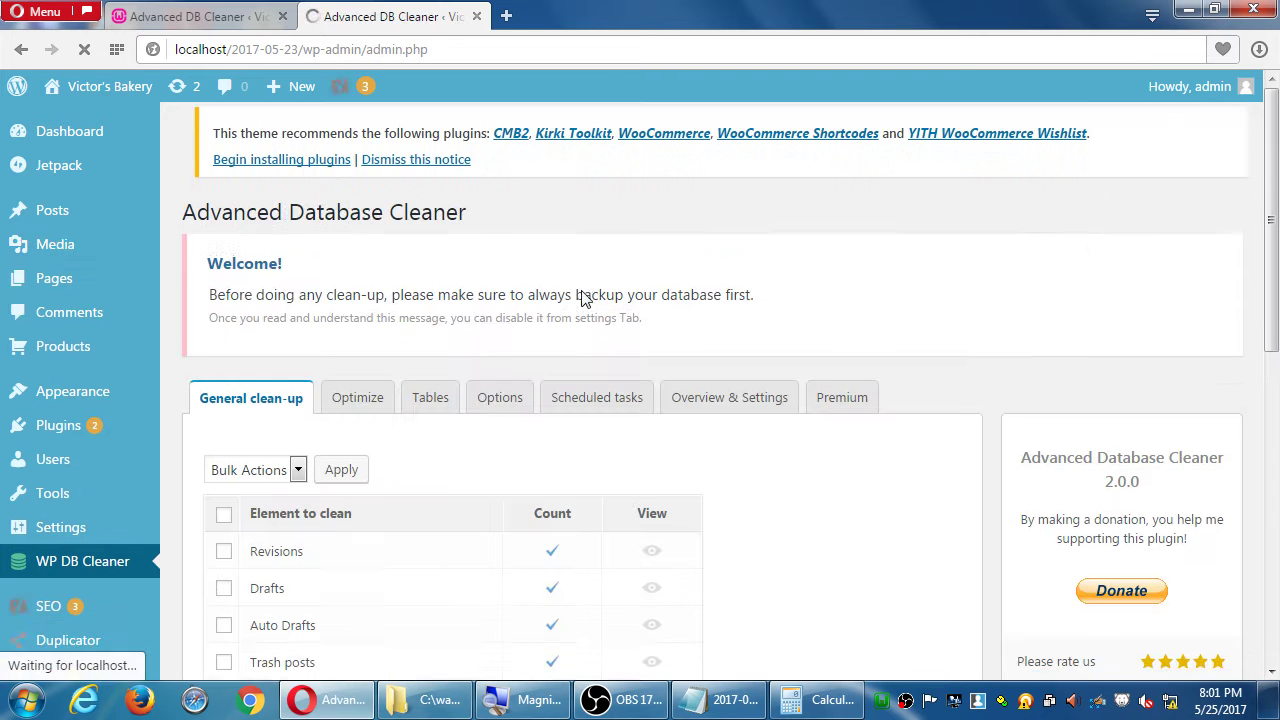
{"action": "left_click", "coordinate": [443, 410]}
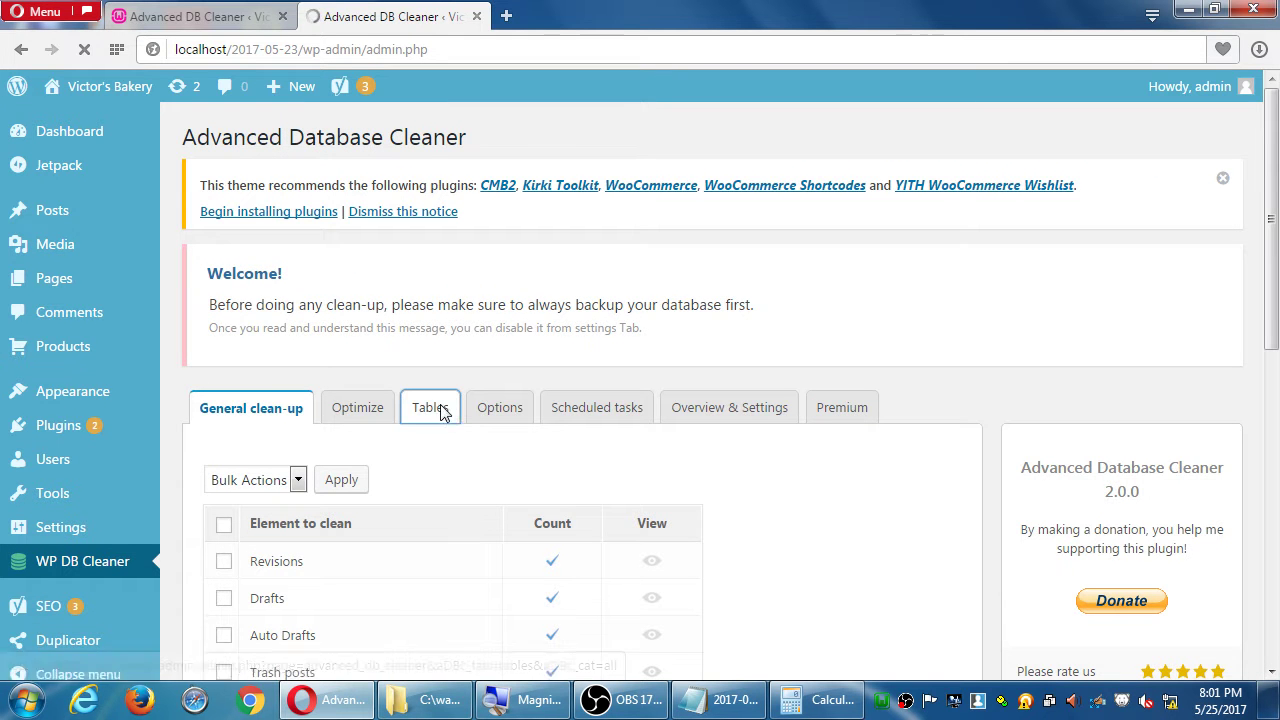
{"action": "scroll", "coordinate": [791, 386], "scroll_direction": "down", "scroll_amount": 3}
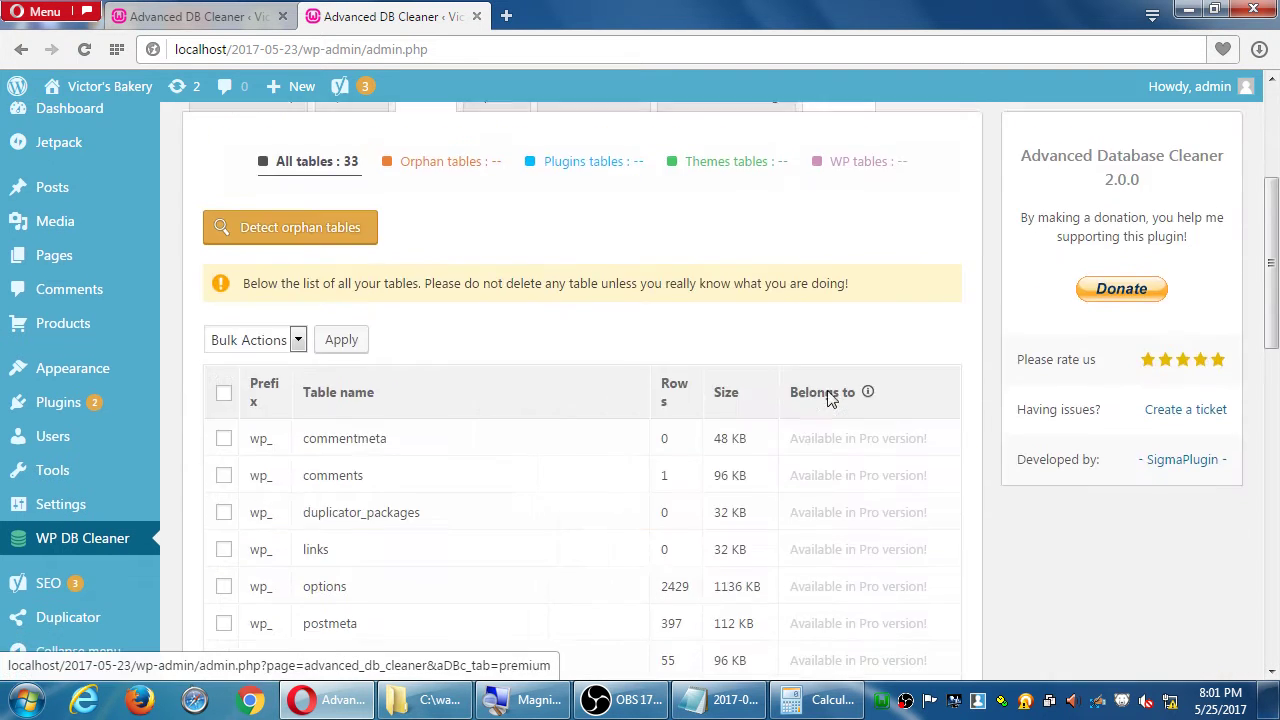
{"action": "scroll", "coordinate": [460, 210], "scroll_direction": "up", "scroll_amount": 2}
{"action": "scroll", "coordinate": [408, 395], "scroll_direction": "down", "scroll_amount": 3}
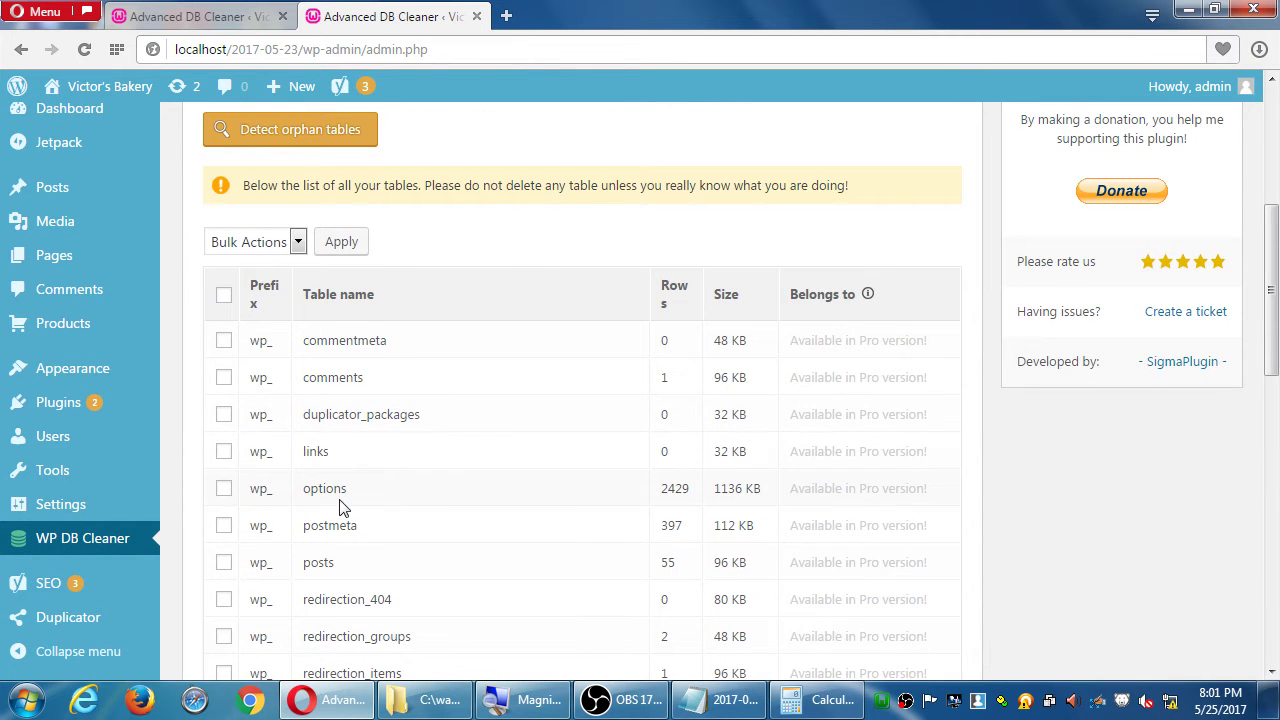
{"action": "scroll", "coordinate": [331, 511], "scroll_direction": "down", "scroll_amount": 1}
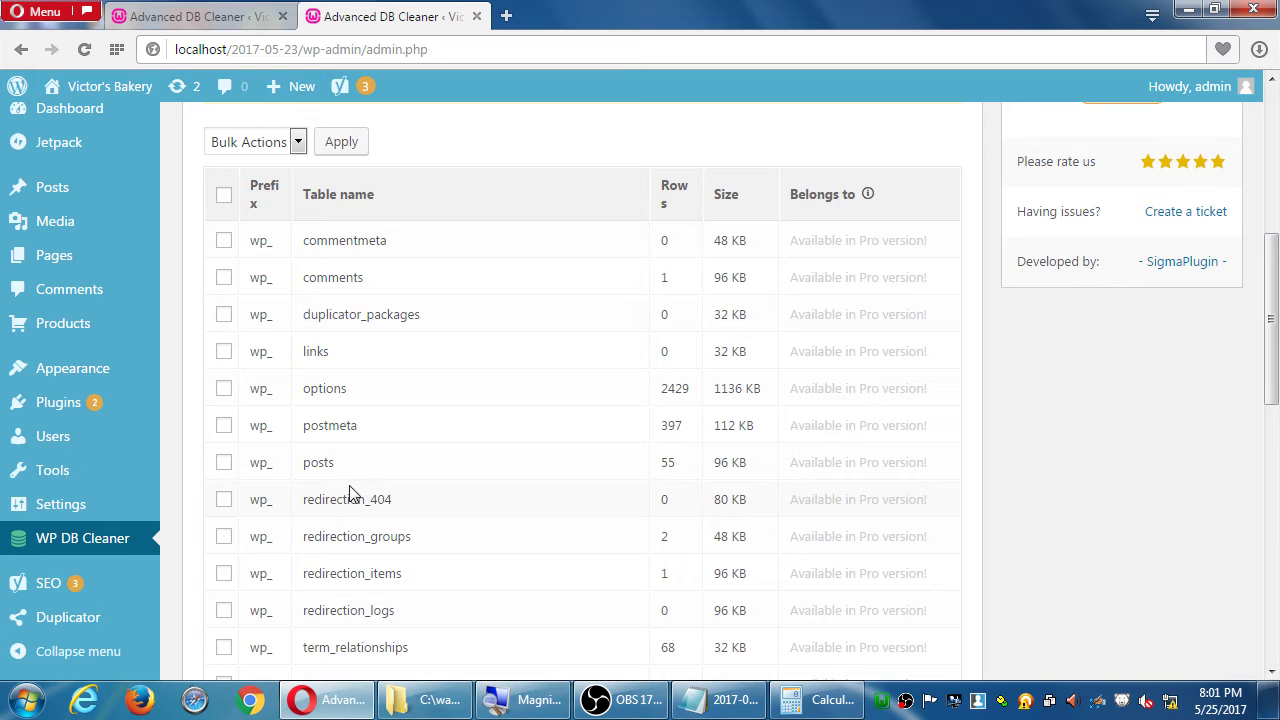
{"action": "scroll", "coordinate": [391, 243], "scroll_direction": "up", "scroll_amount": 5}
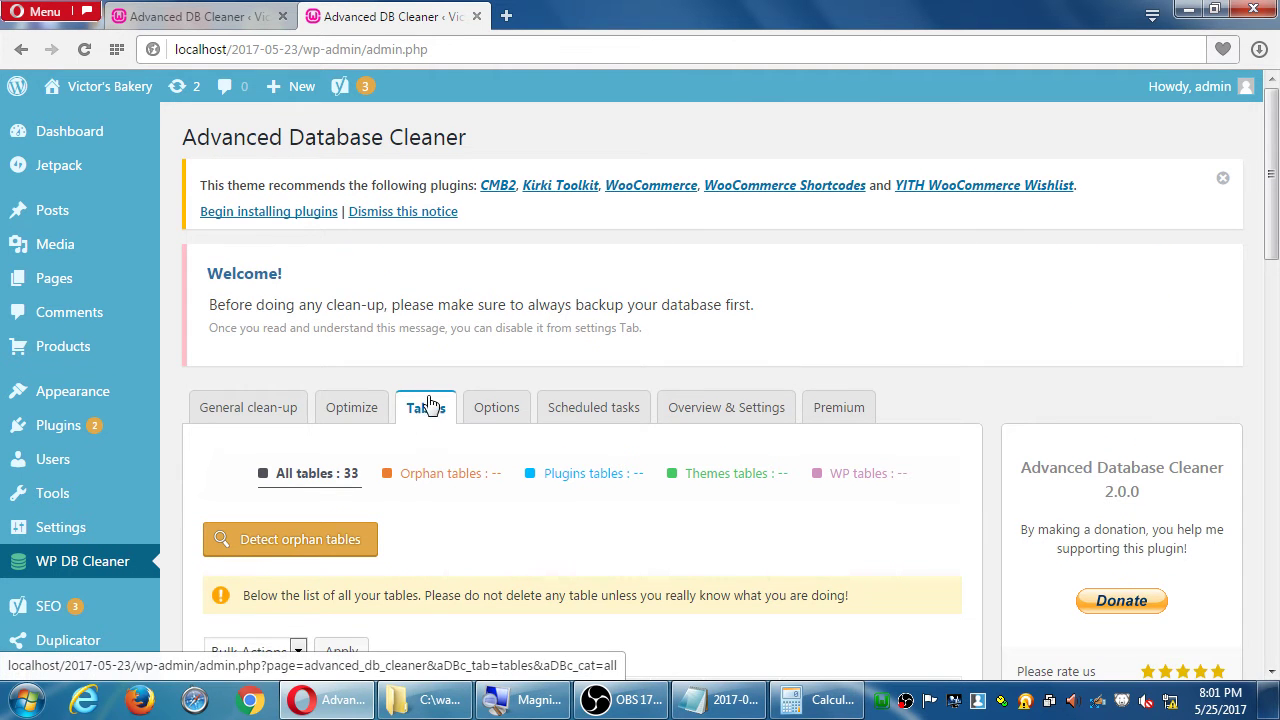
- Examine which table details, including the Belongs to column, the free version of the cleaner provides
{"action": "left_click_drag", "start_coordinate": [397, 327], "coordinate": [464, 438]}
{"action": "left_click", "coordinate": [465, 365]}
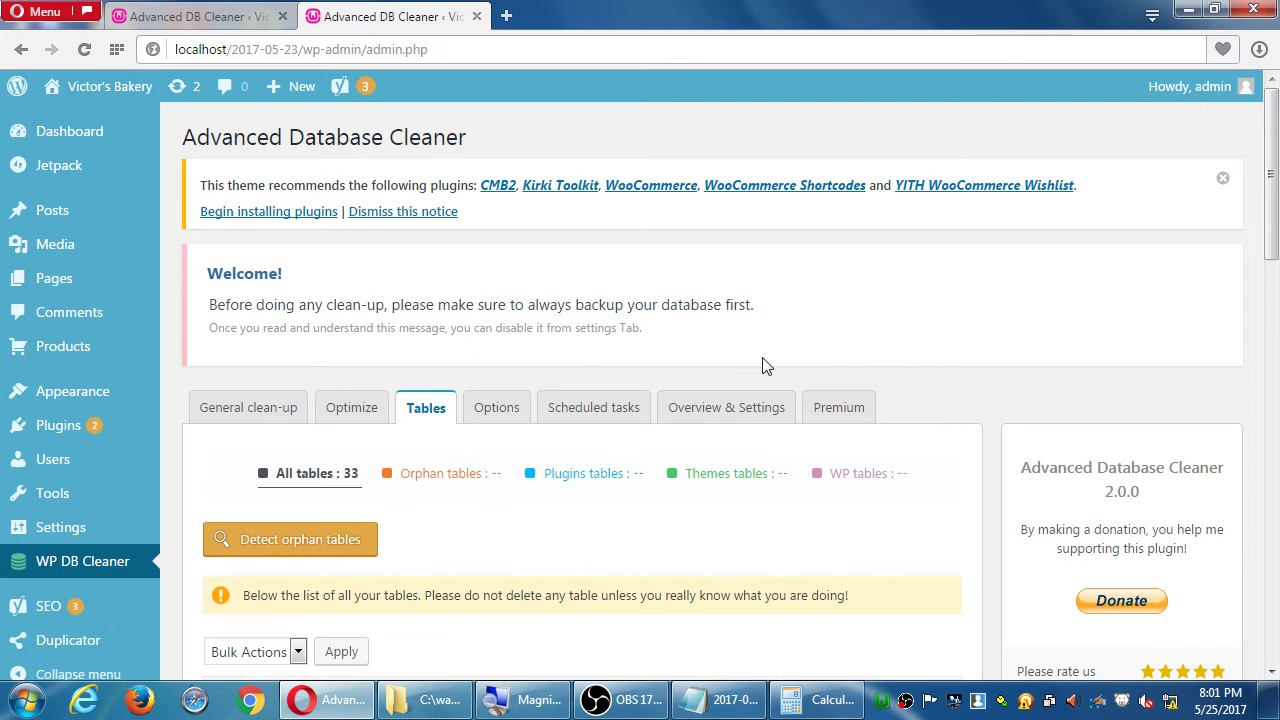
{"action": "scroll", "coordinate": [843, 390], "scroll_direction": "down", "scroll_amount": 2}
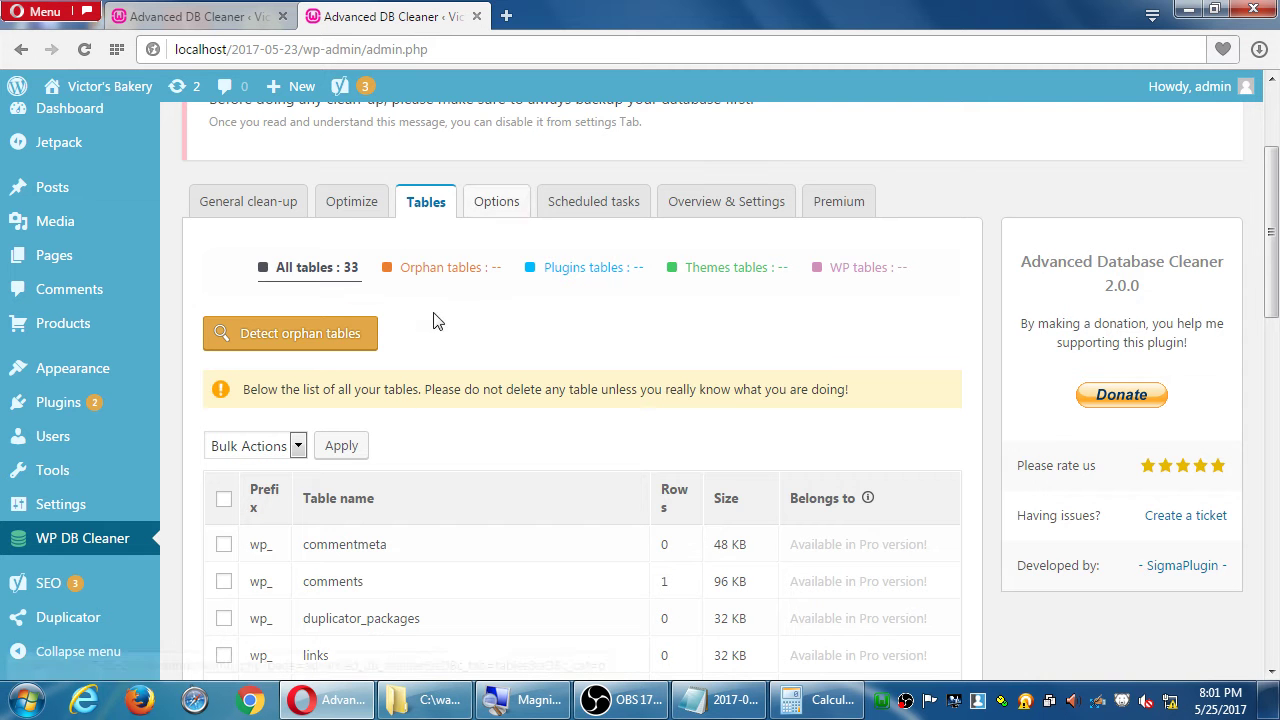
{"action": "scroll", "coordinate": [451, 443], "scroll_direction": "down", "scroll_amount": 2}
{"action": "scroll", "coordinate": [446, 449], "scroll_direction": "down", "scroll_amount": 2}
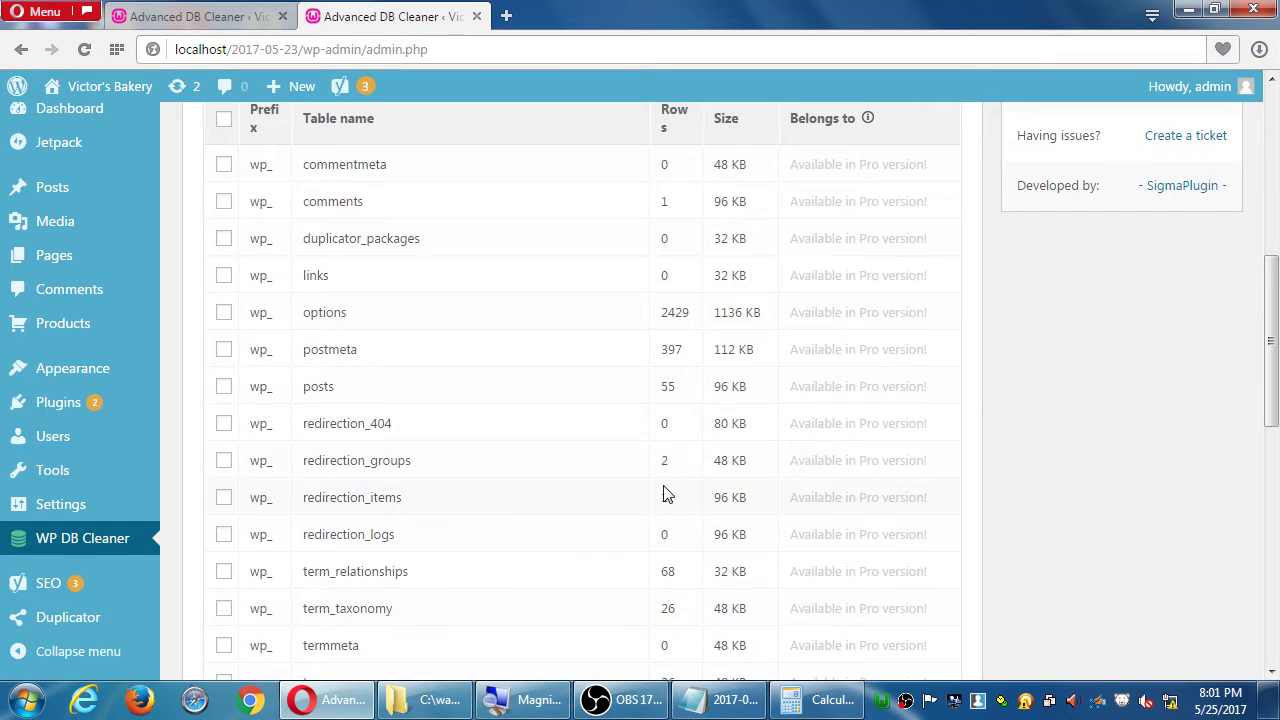
{"action": "triple_click", "coordinate": [838, 428]}
{"action": "left_click", "coordinate": [810, 433]}
{"action": "scroll", "coordinate": [563, 500], "scroll_direction": "down", "scroll_amount": 2}
{"action": "scroll", "coordinate": [820, 523], "scroll_direction": "down", "scroll_amount": 2}
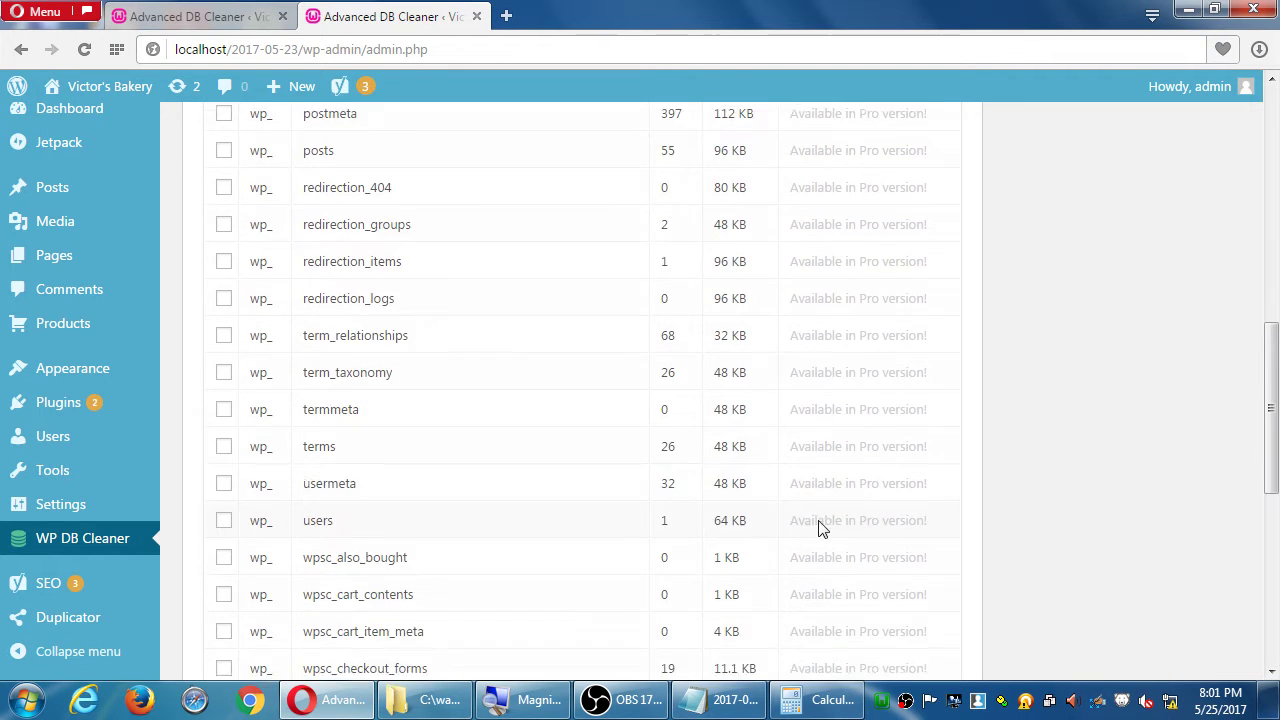
{"action": "scroll", "coordinate": [786, 517], "scroll_direction": "up", "scroll_amount": 5}
{"action": "scroll", "coordinate": [790, 512], "scroll_direction": "up", "scroll_amount": 3}
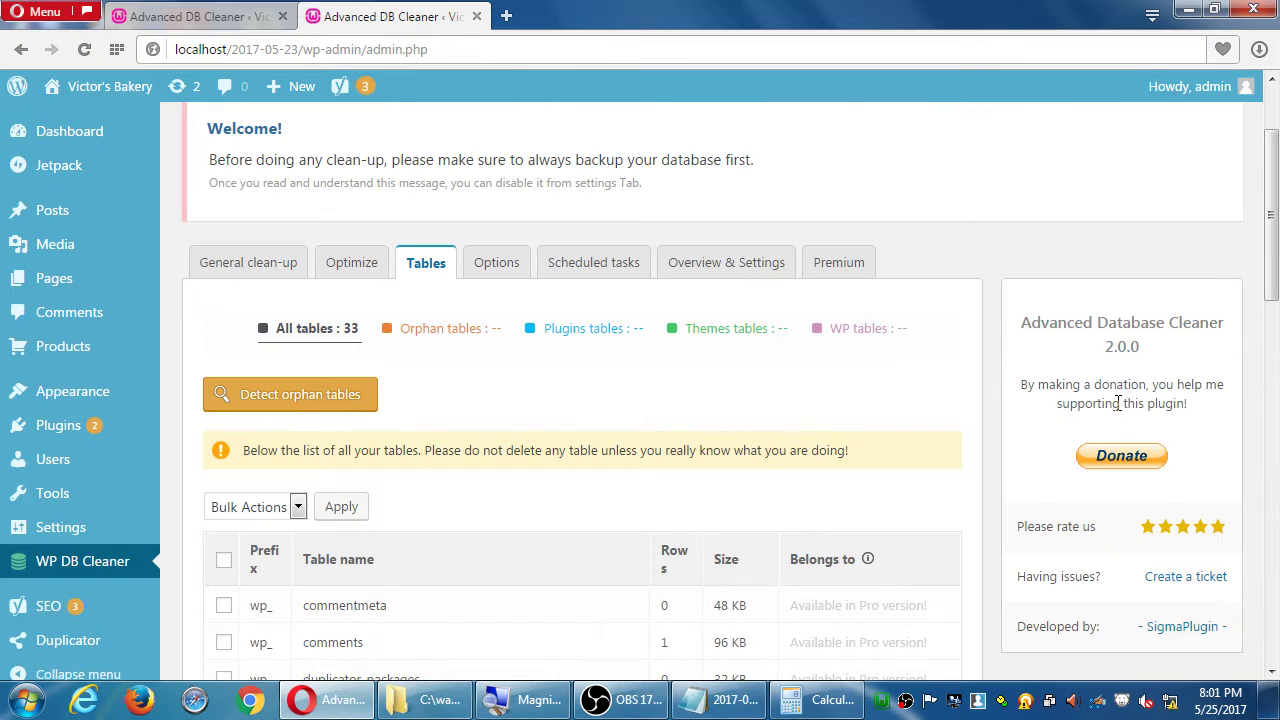
- Open the premium order page for WordPress Advanced Database Cleaner and examine its features and plan prices
{"action": "left_click", "coordinate": [841, 263]}
{"action": "scroll", "coordinate": [1032, 470], "scroll_direction": "down", "scroll_amount": 1}
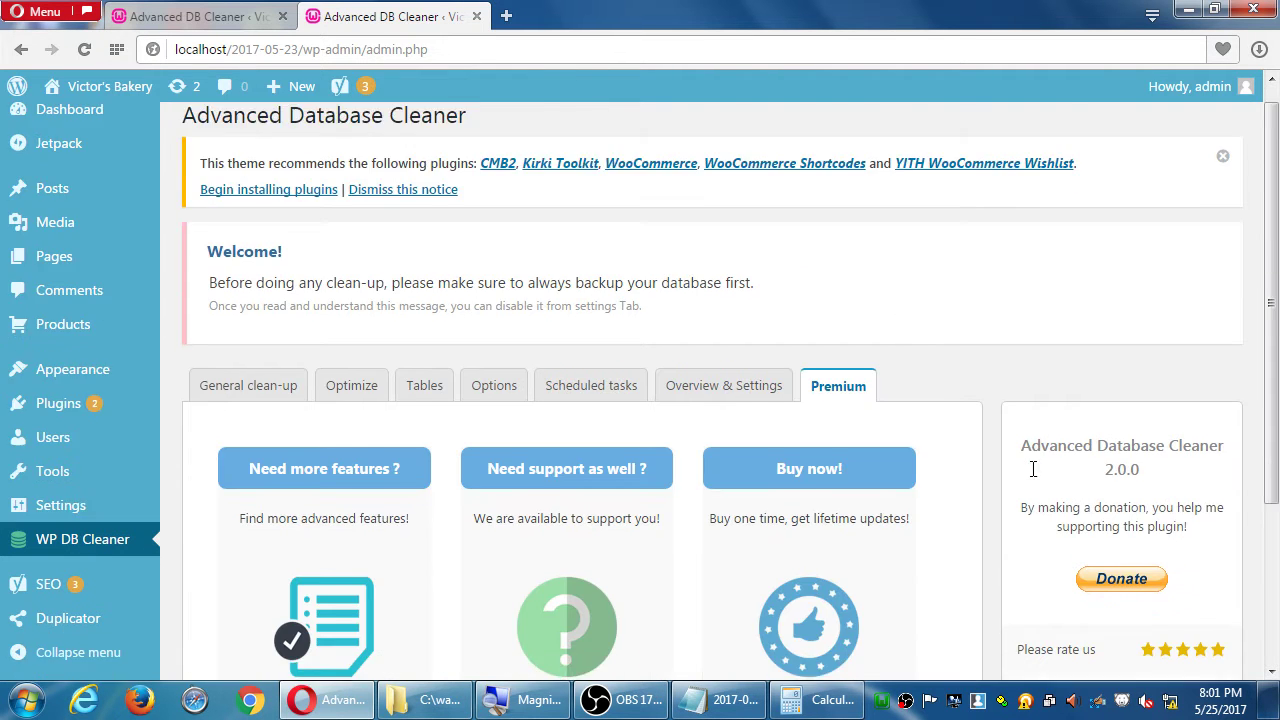
{"action": "scroll", "coordinate": [1035, 478], "scroll_direction": "down", "scroll_amount": 1}
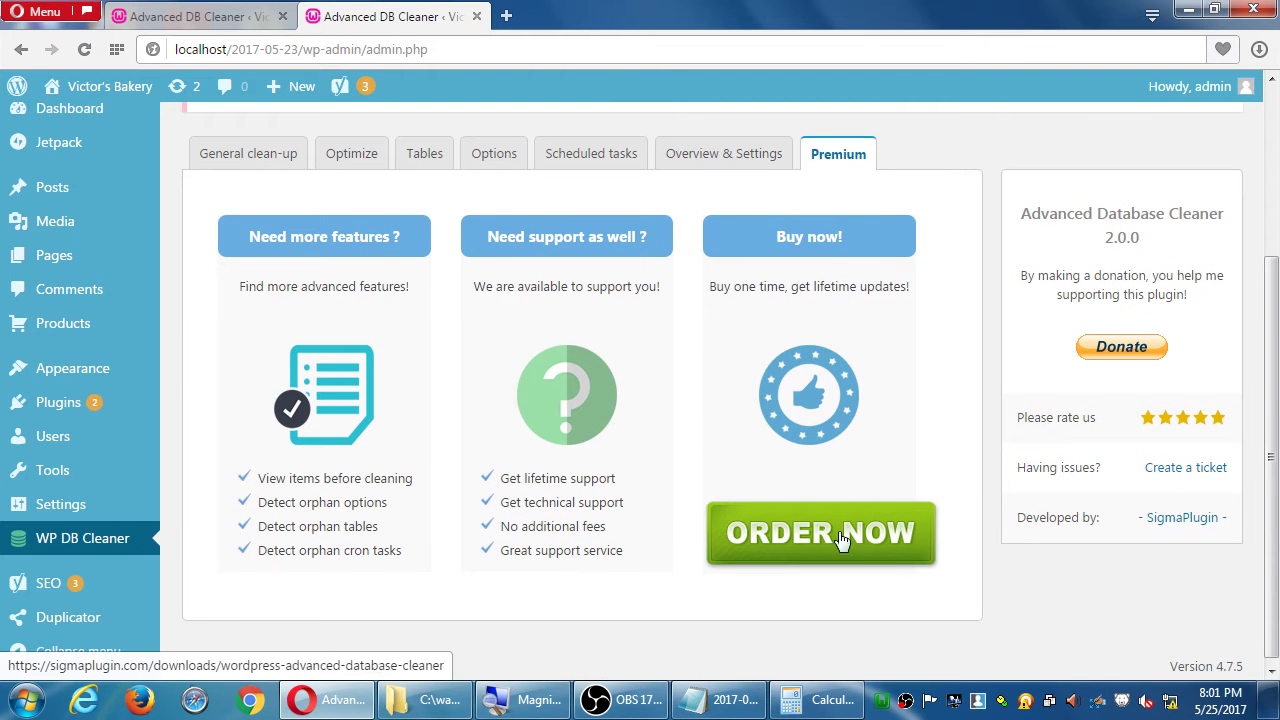
{"action": "left_click", "coordinate": [822, 530]}
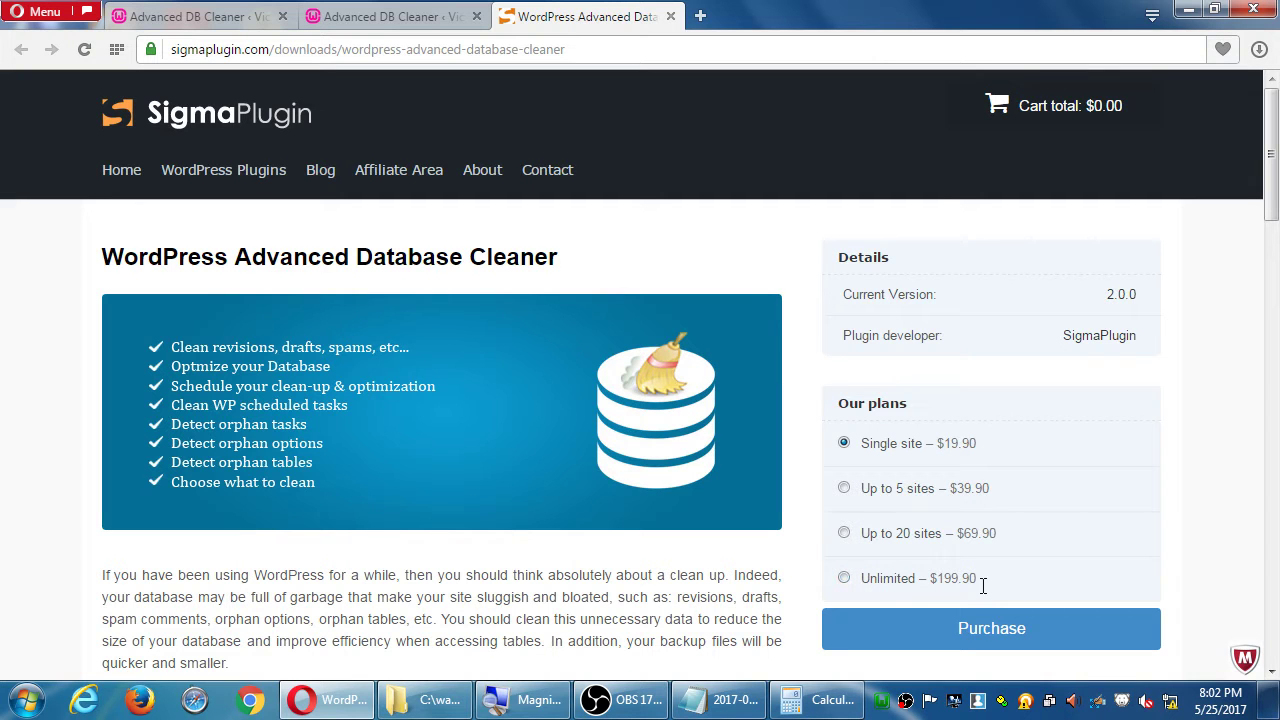
{"action": "left_click_drag", "start_coordinate": [982, 580], "coordinate": [865, 592]}
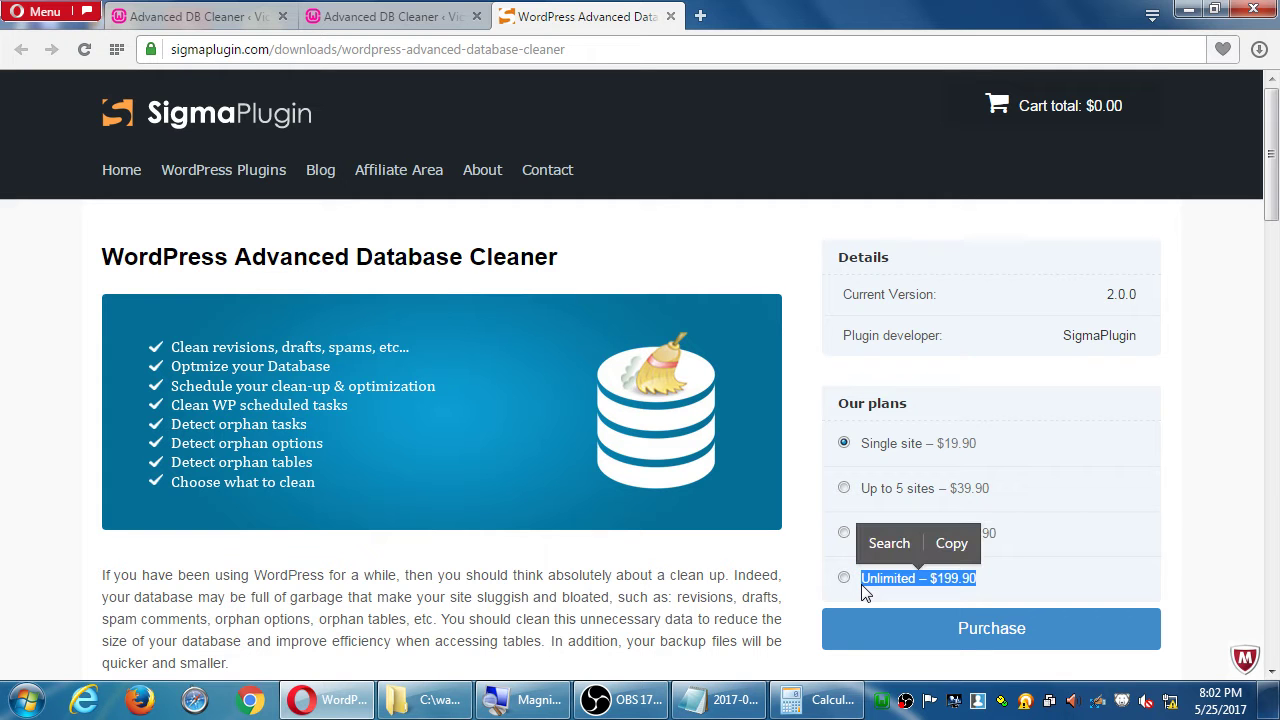
{"action": "left_click", "coordinate": [790, 598]}
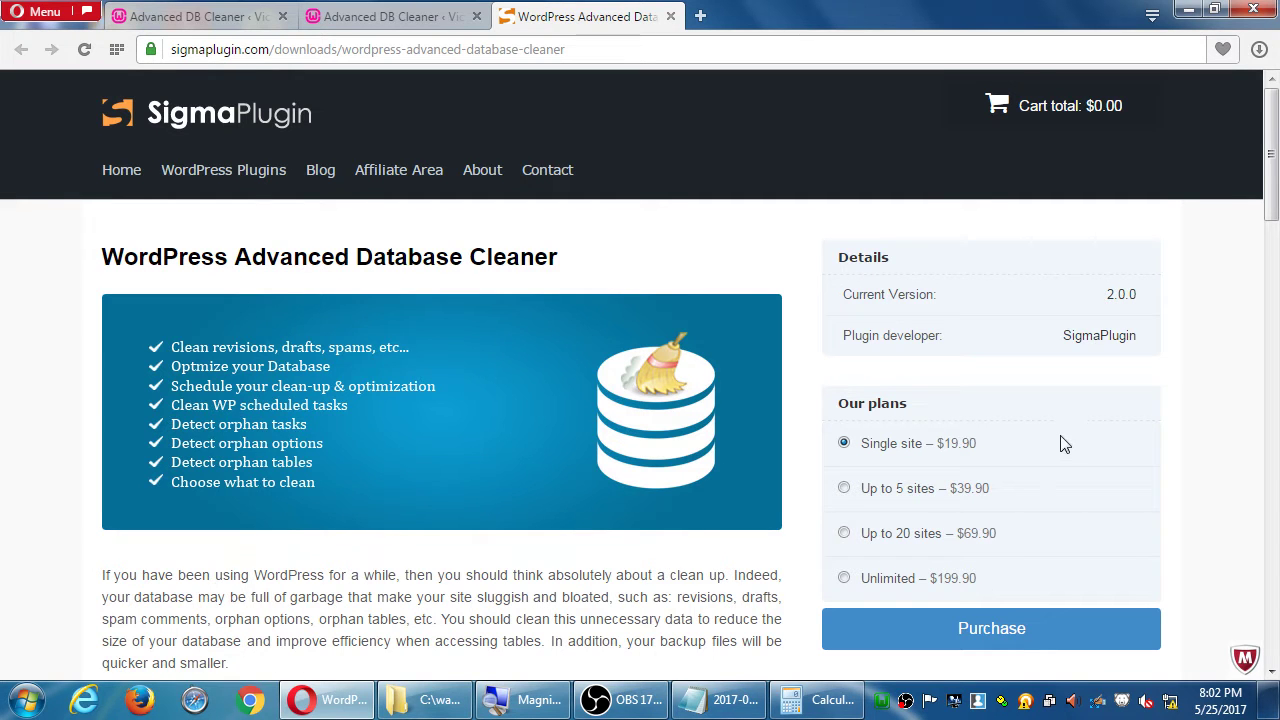
{"action": "left_click_drag", "start_coordinate": [213, 491], "coordinate": [308, 483]}
- Close the SigmaPlugin page and the second Advanced DB Cleaner tab, and return to the site's Dashboard
{"action": "left_click", "coordinate": [669, 17]}
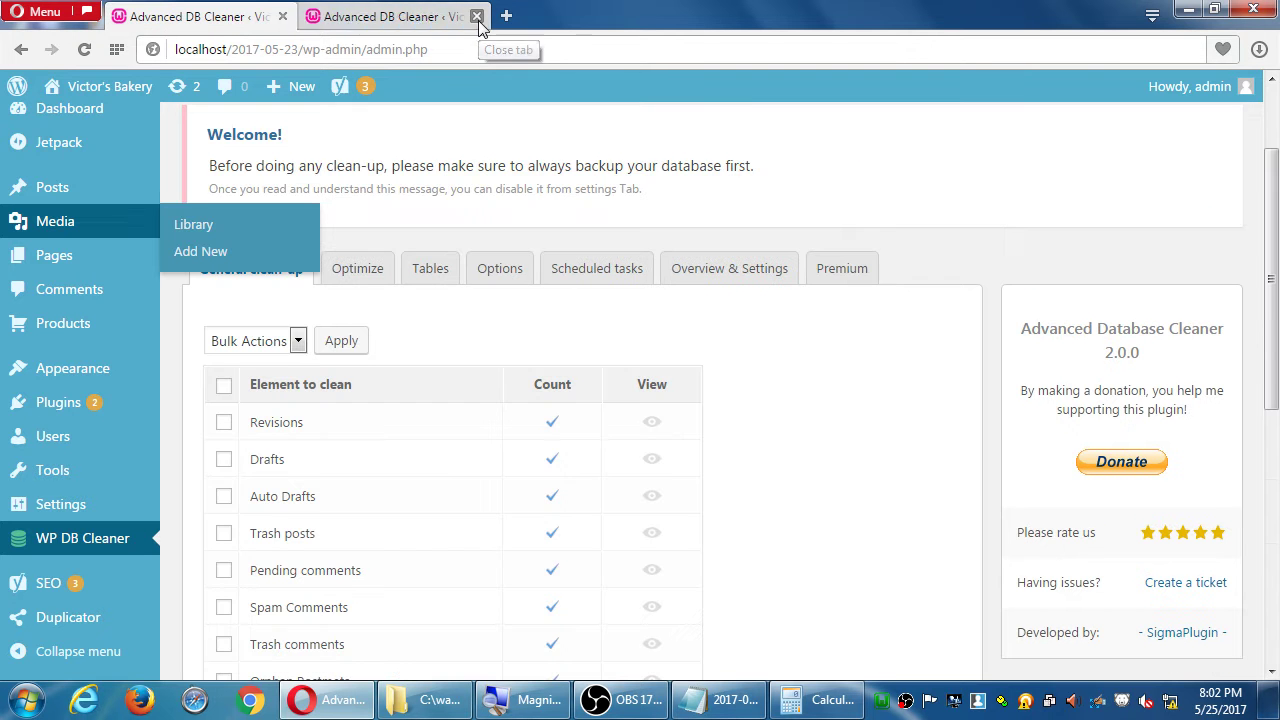
{"action": "left_click", "coordinate": [477, 17]}
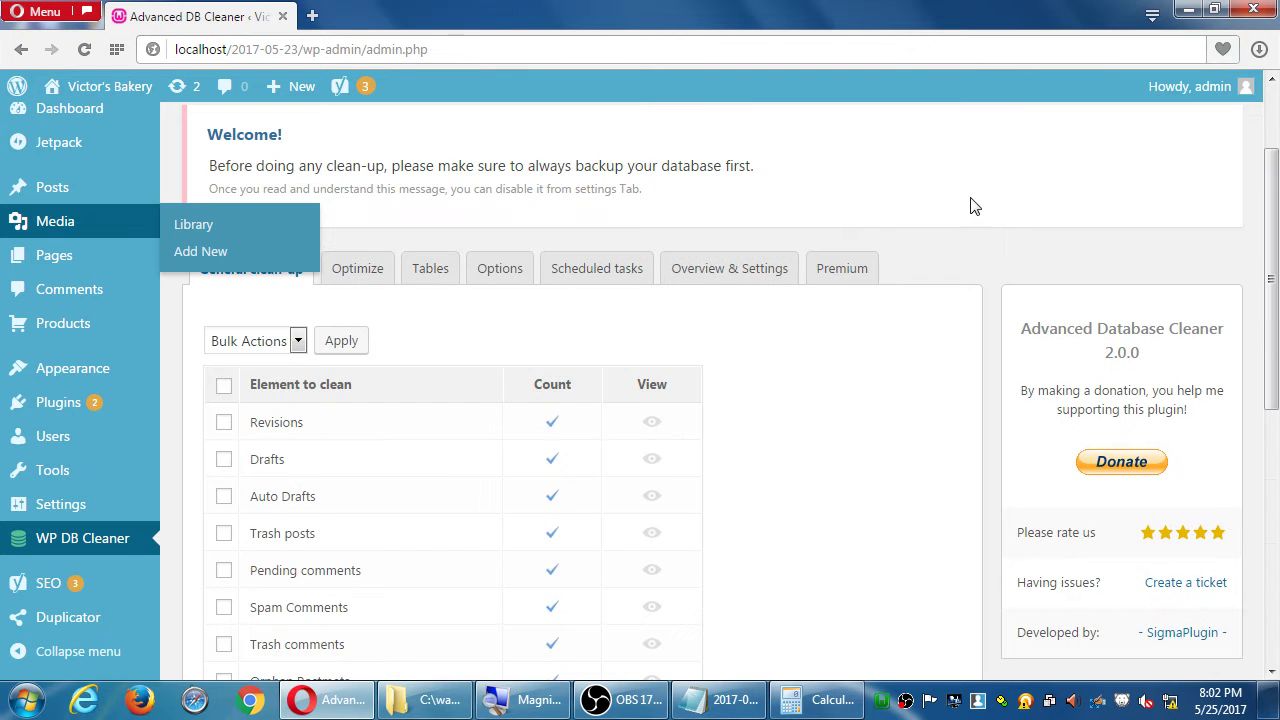
{"action": "left_click", "coordinate": [118, 111]}
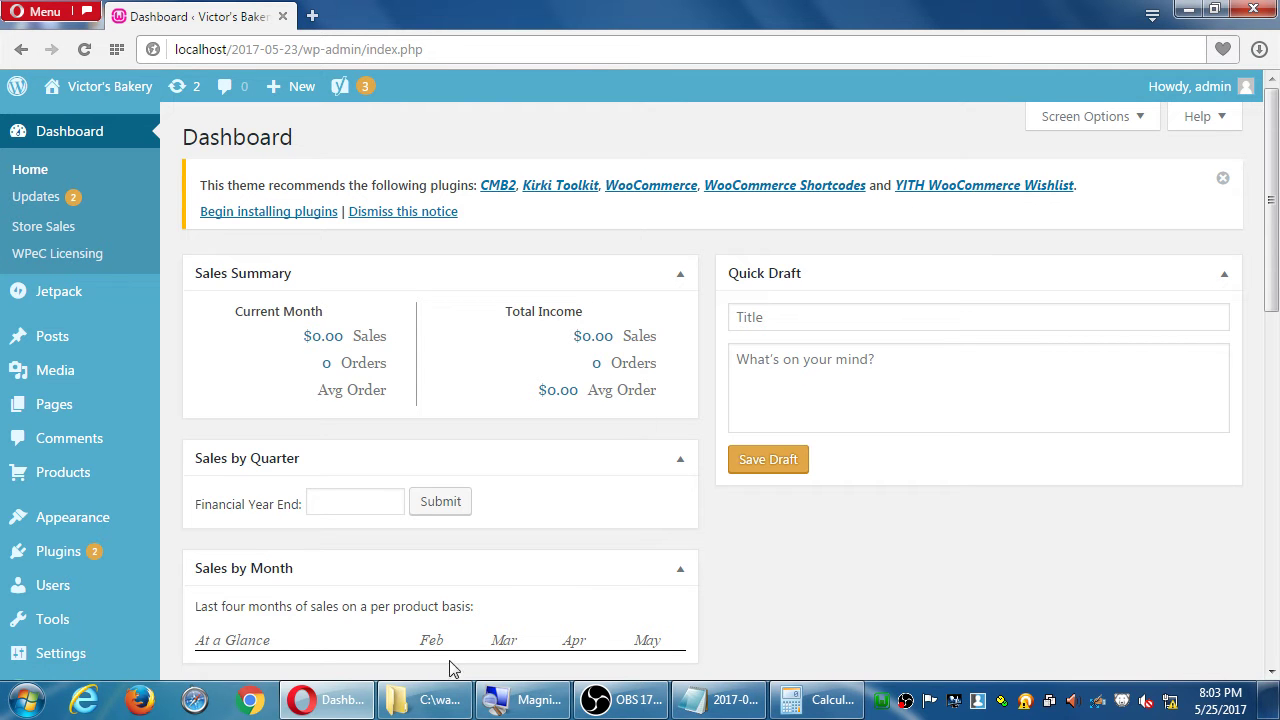
- Open the instructor's WordPress folder on the classroom data (Z:) network drive in a new Windows Explorer window
{"action": "left_click", "coordinate": [423, 699]}
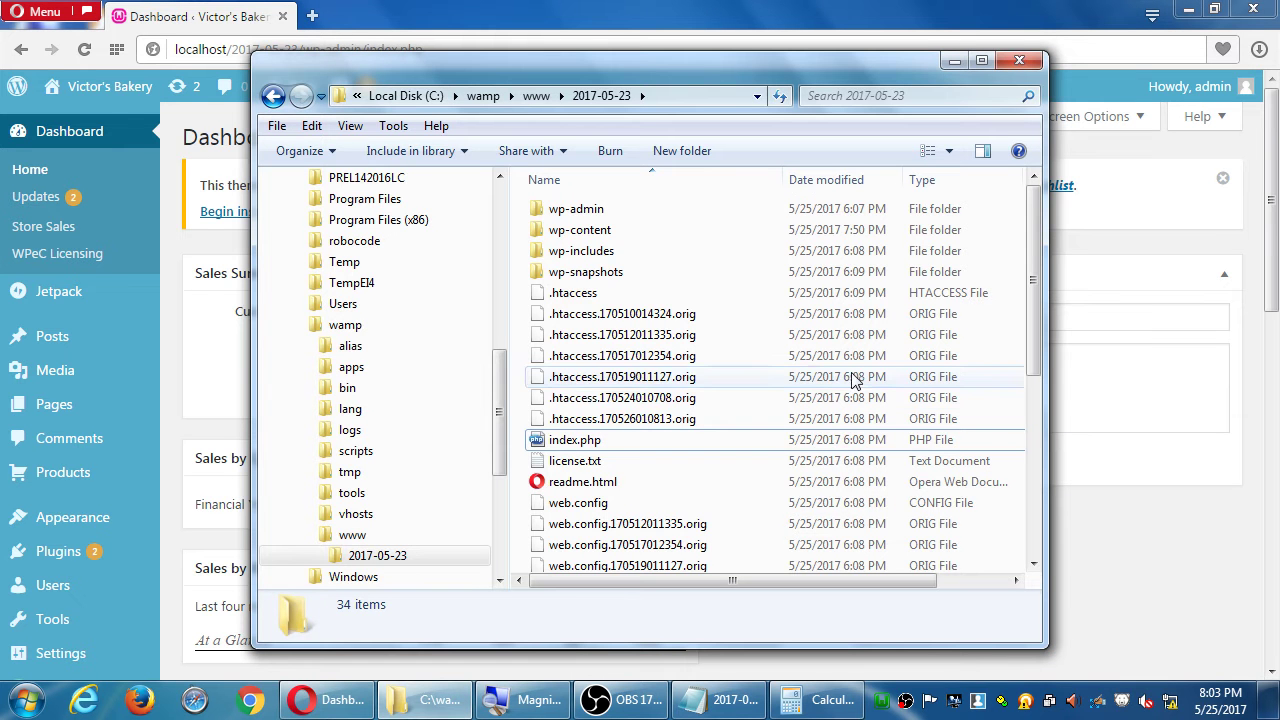
{"action": "key", "text": "super+e"}
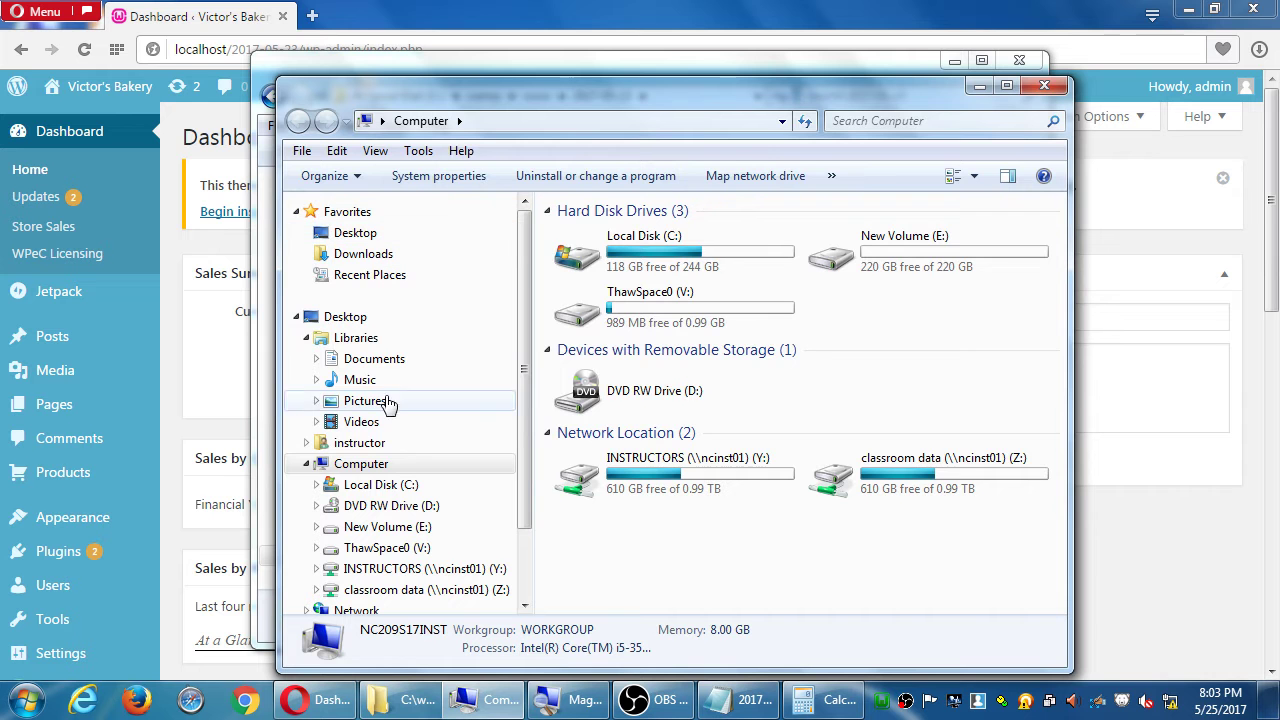
{"action": "double_click", "coordinate": [882, 472]}
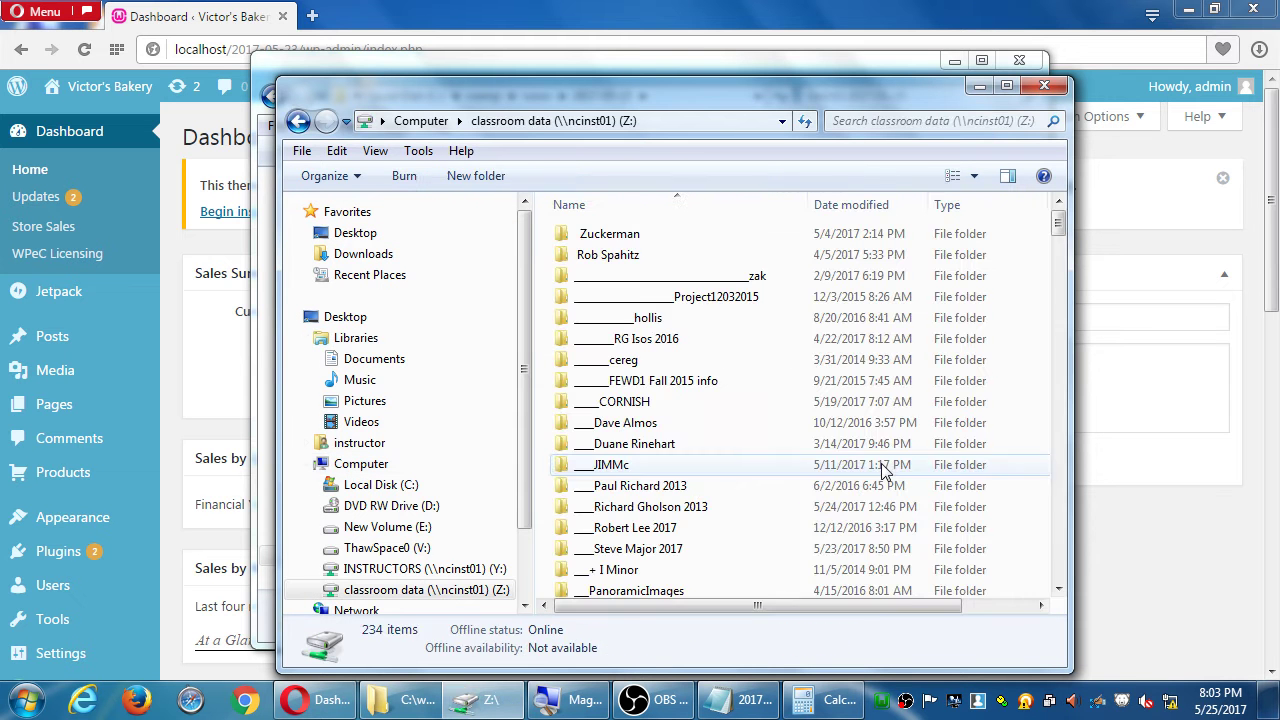
{"action": "left_click", "coordinate": [731, 451]}
{"action": "key", "text": "c"}
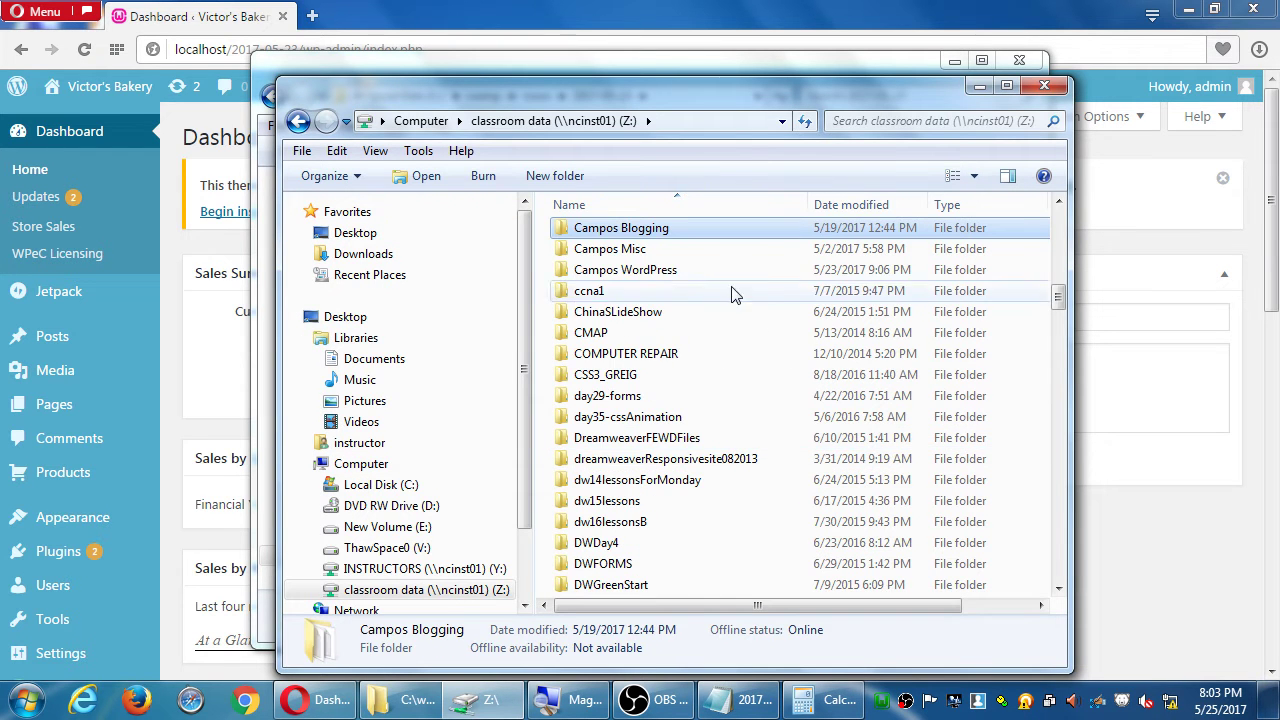
{"action": "double_click", "coordinate": [665, 274]}
{"action": "left_click", "coordinate": [640, 297]}
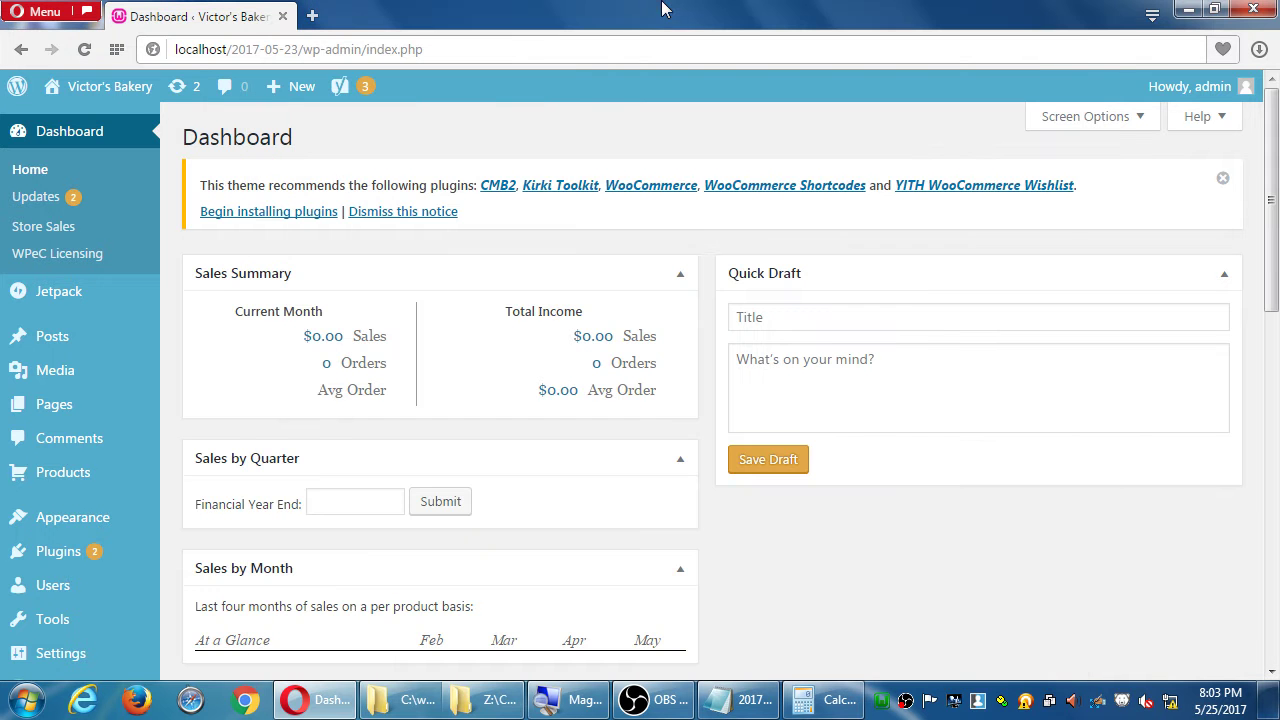
- Return to Opera and start a new Duplicator package with the note "Final version with WP eCommerce"
{"action": "left_click", "coordinate": [672, 10]}
{"action": "mouse_move", "coordinate": [117, 567]}
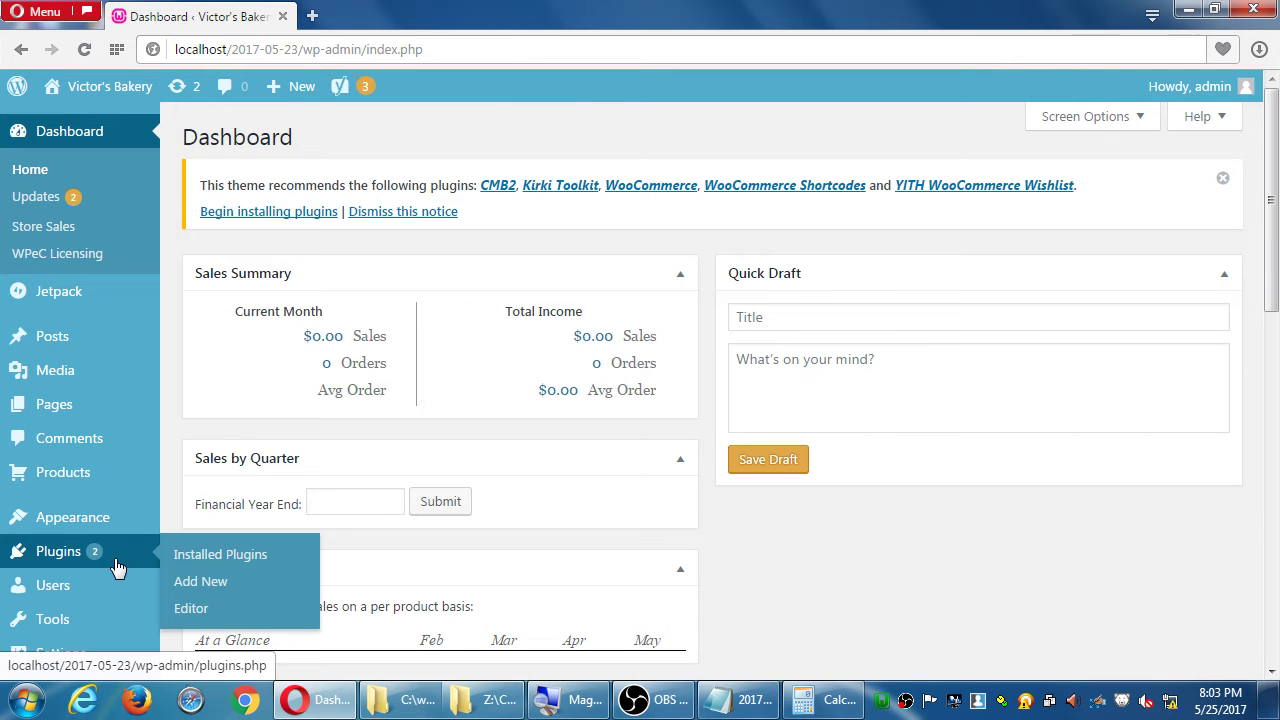
{"action": "scroll", "coordinate": [117, 567], "scroll_direction": "down", "scroll_amount": 3}
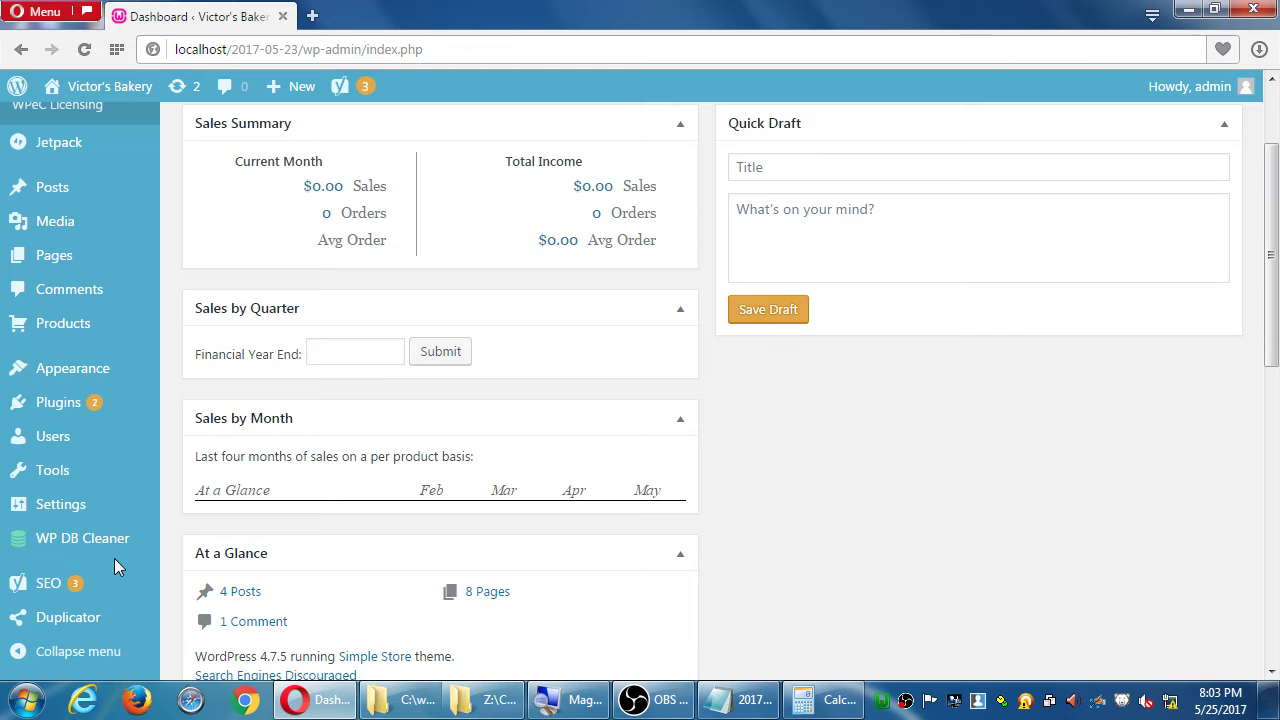
{"action": "left_click", "coordinate": [99, 627]}
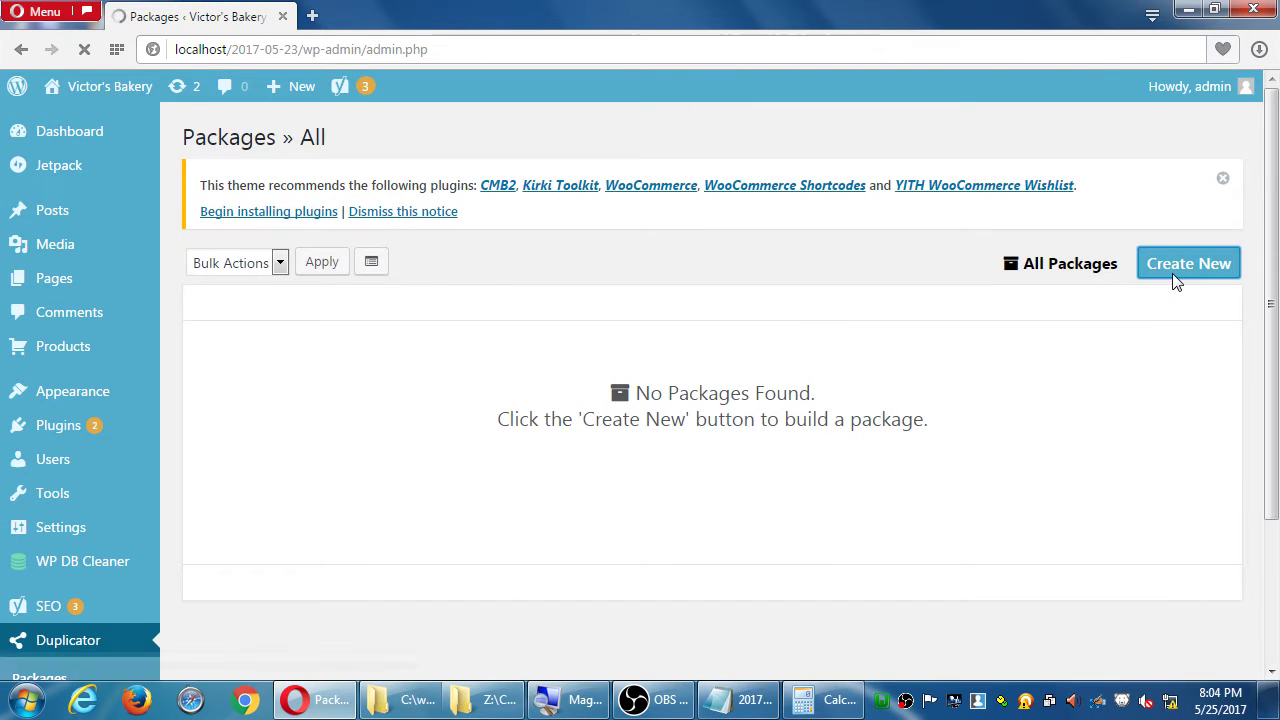
{"action": "left_click", "coordinate": [1174, 276]}
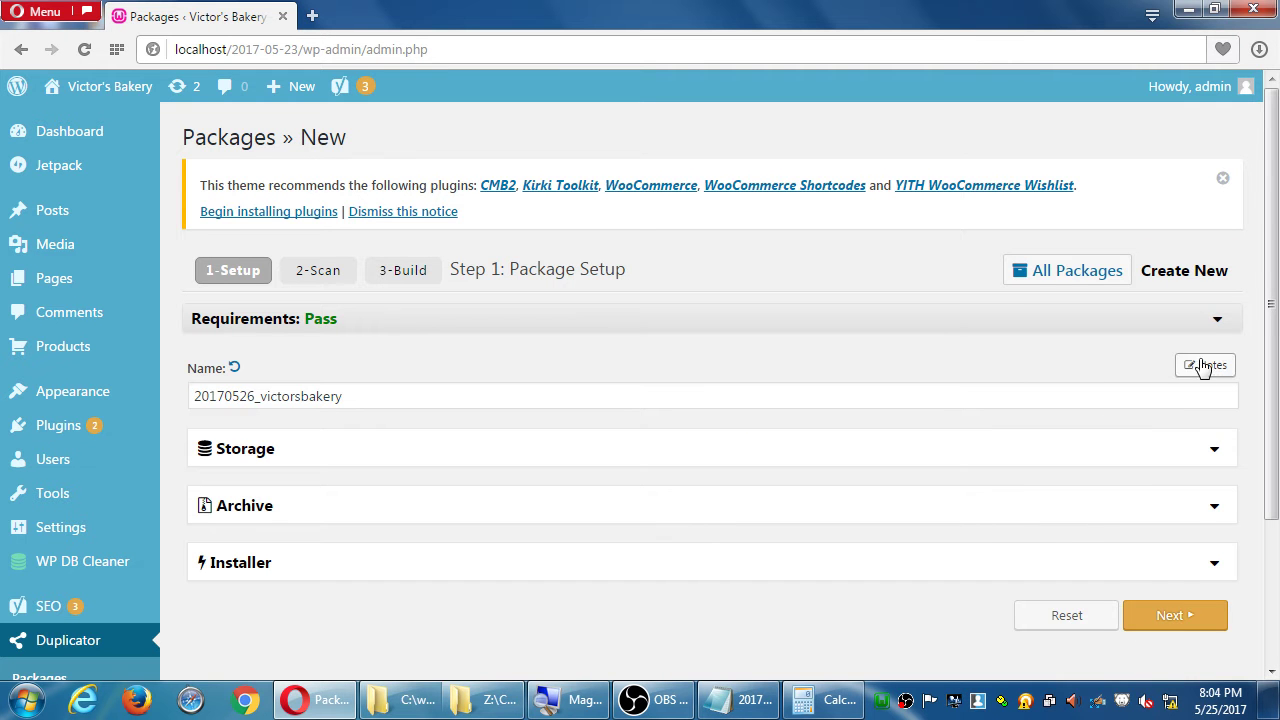
{"action": "left_click", "coordinate": [1203, 366]}
{"action": "left_click", "coordinate": [987, 455]}
{"action": "type", "text": "F"}
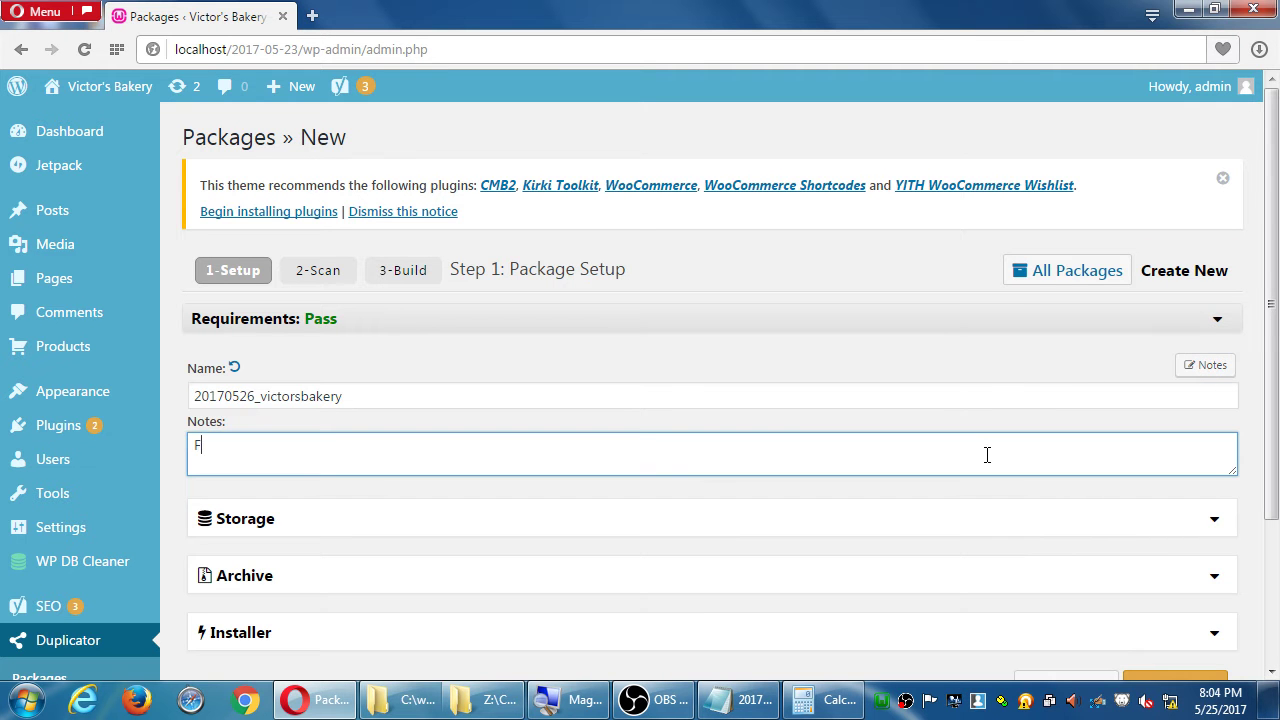
{"action": "type", "text": "inal version with WP eCommerce"}
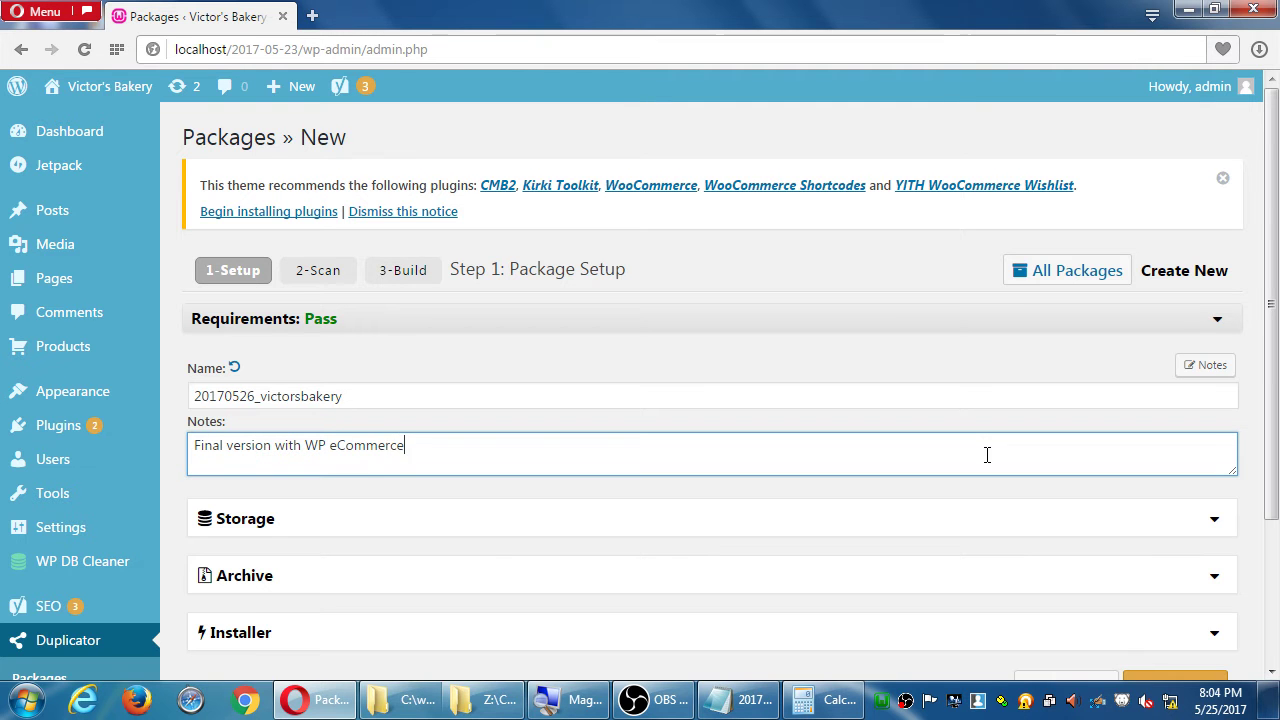
- Run the Duplicator system scan for the 20170526_victorsbakery package and build the package
{"action": "scroll", "coordinate": [1007, 535], "scroll_direction": "down", "scroll_amount": 1}
{"action": "scroll", "coordinate": [1007, 535], "scroll_direction": "down", "scroll_amount": 2}
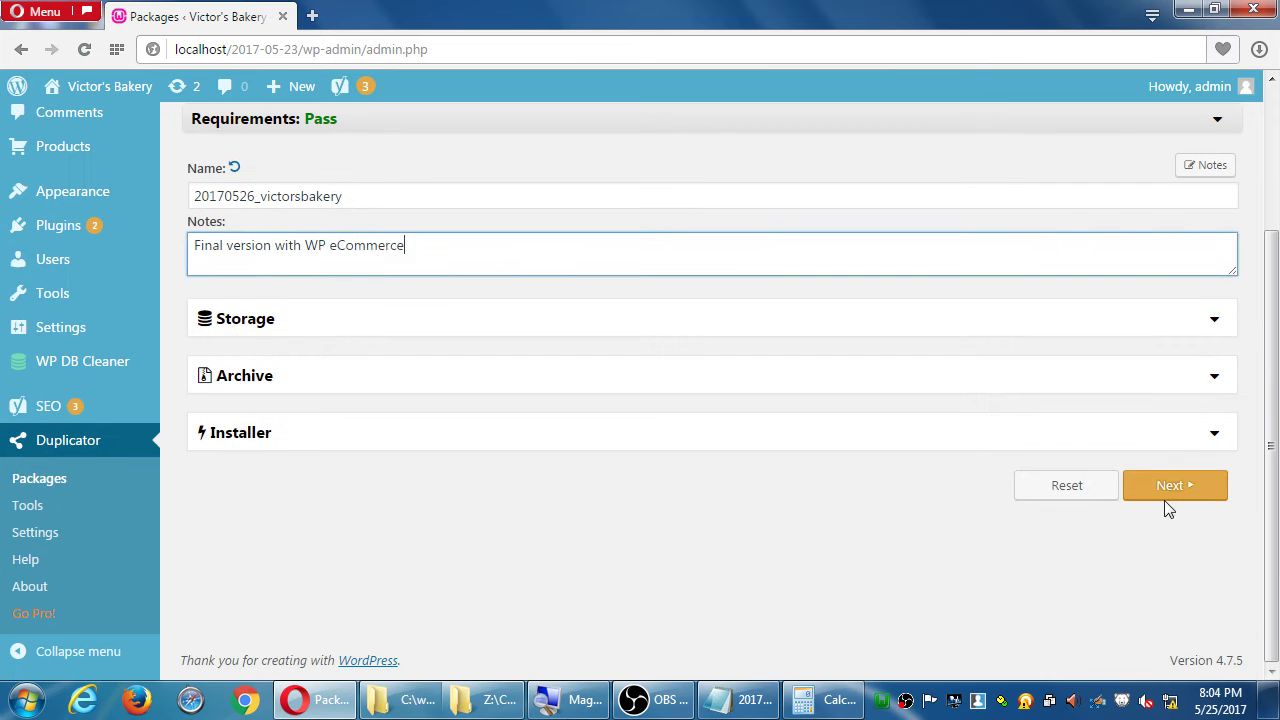
{"action": "left_click", "coordinate": [1171, 490]}
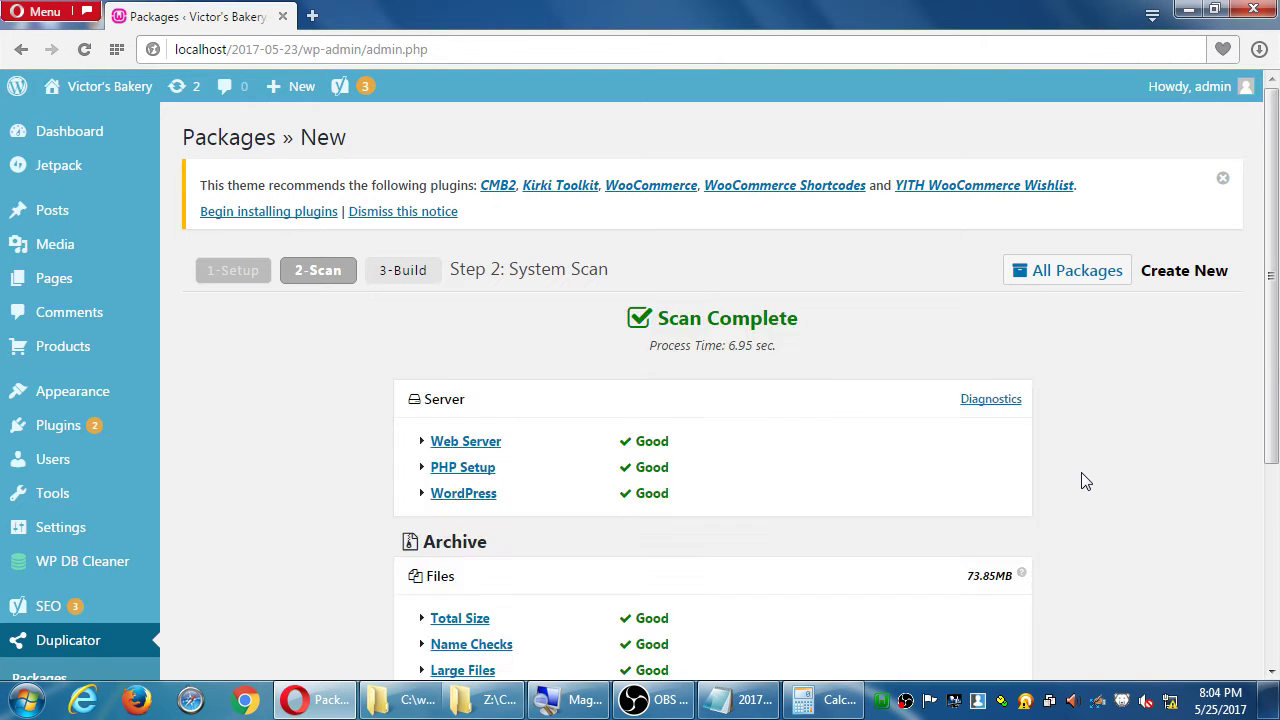
{"action": "scroll", "coordinate": [1085, 481], "scroll_direction": "down", "scroll_amount": 5}
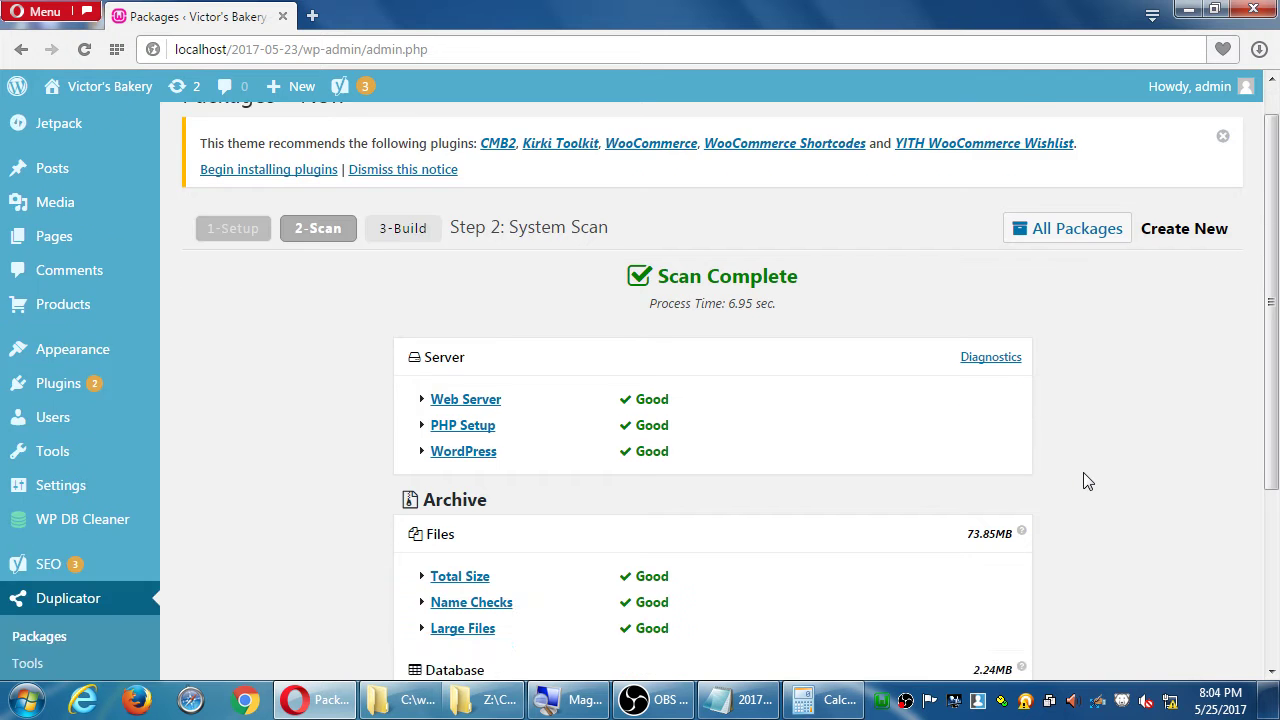
{"action": "left_click", "coordinate": [816, 600]}
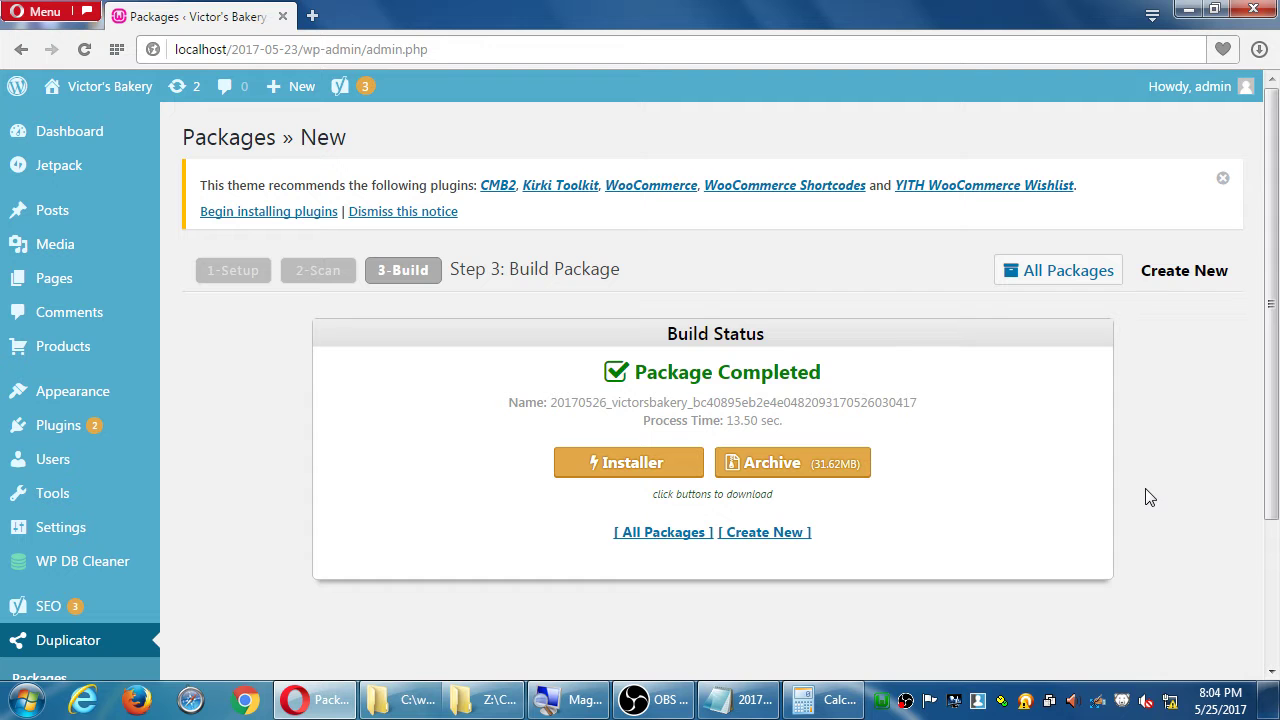
- Download the completed package's installer and archive files, and show the downloaded archive in its Desktop folder
{"action": "left_click", "coordinate": [618, 462]}
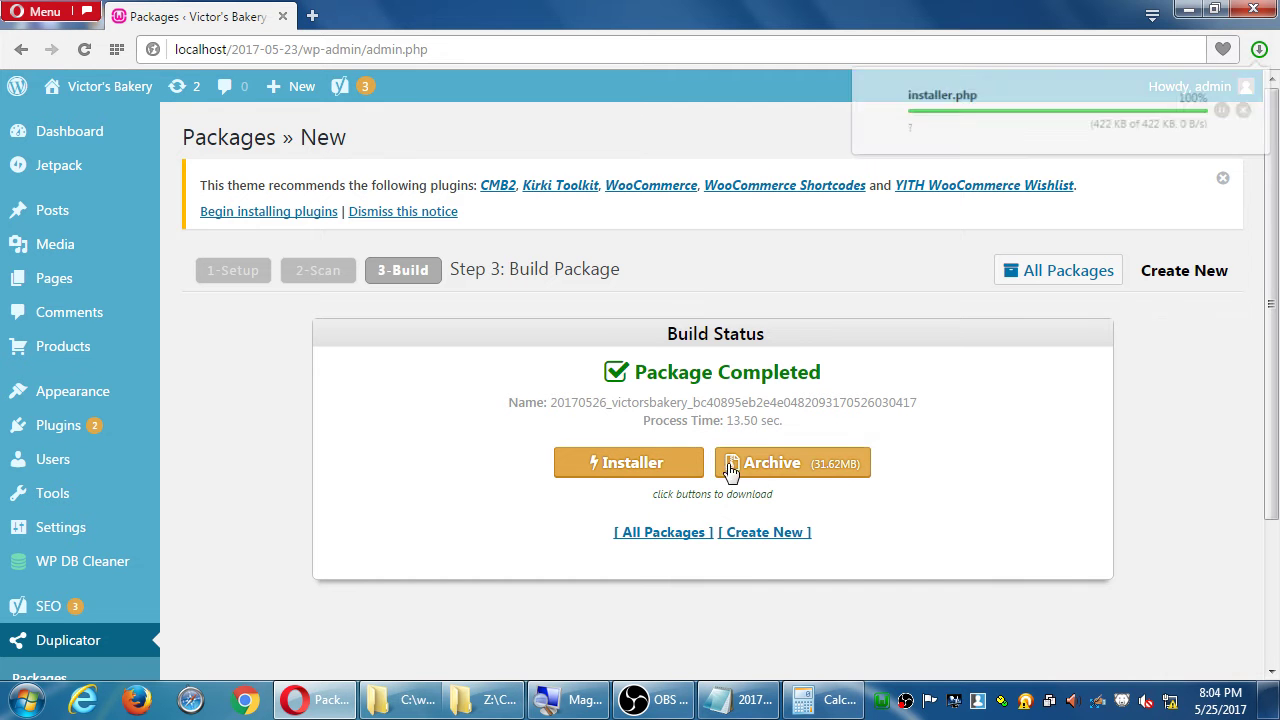
{"action": "left_click", "coordinate": [760, 465]}
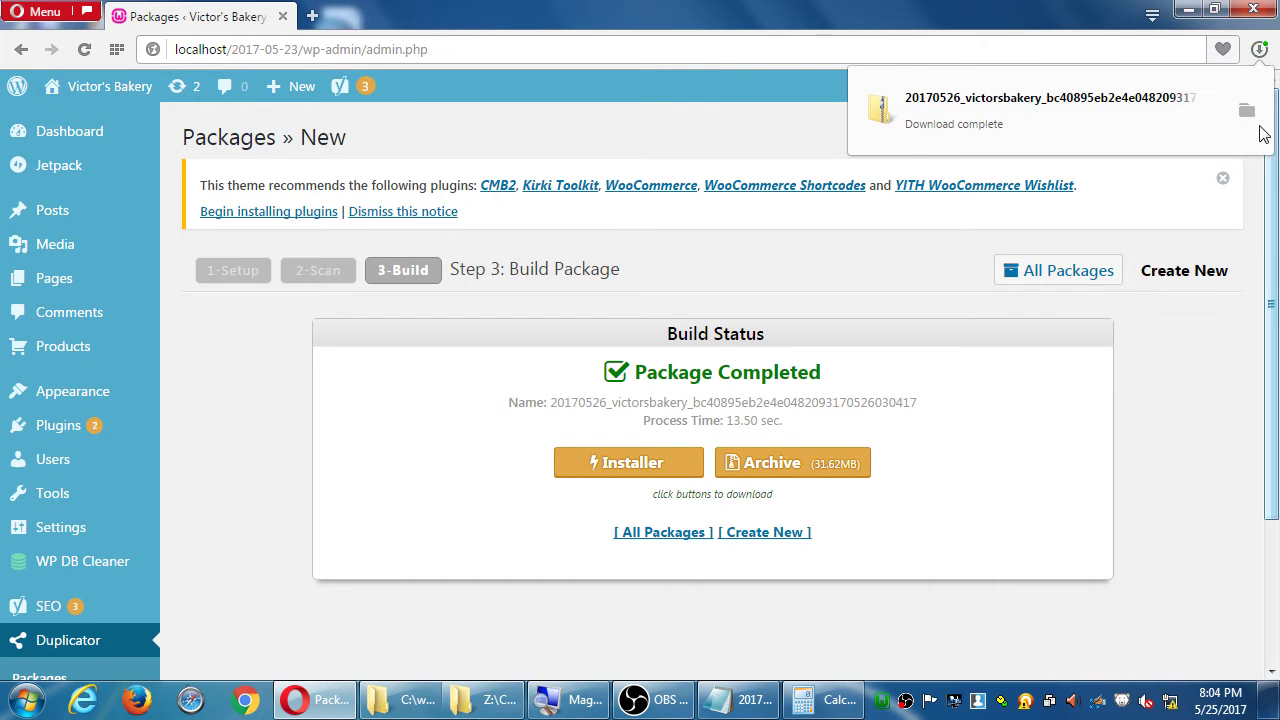
{"action": "left_click", "coordinate": [1247, 111]}
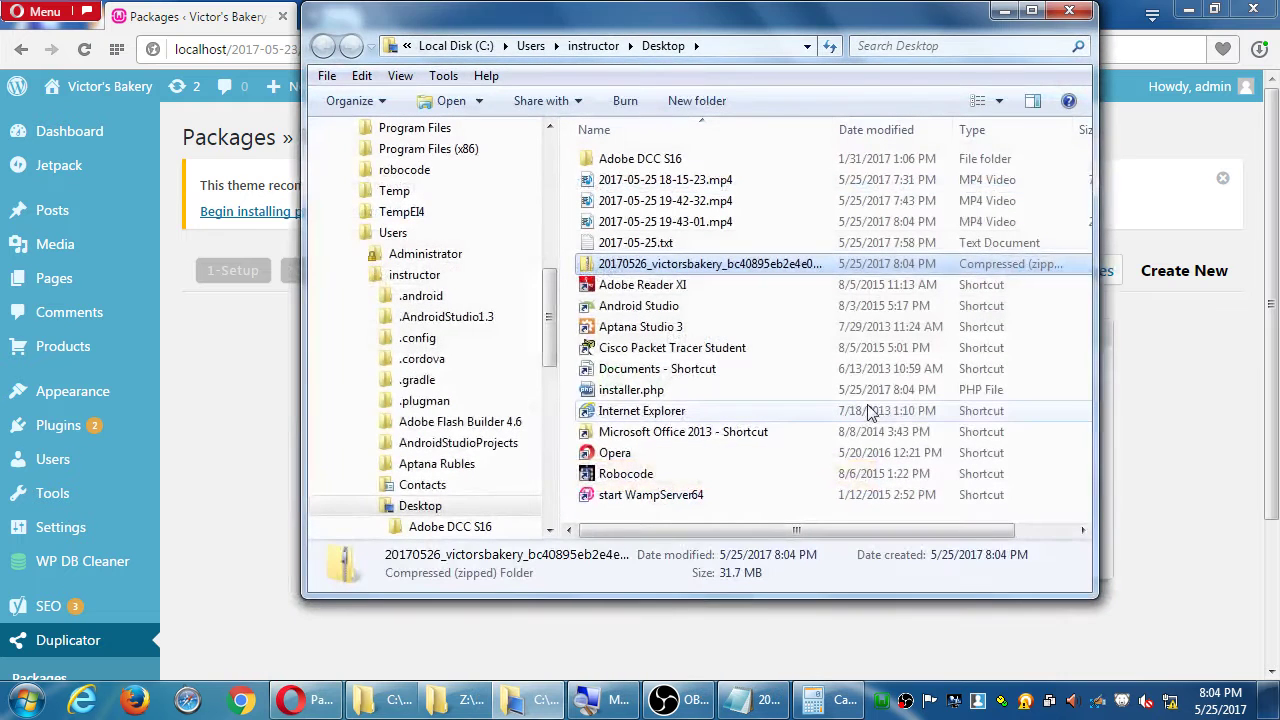
- Create a new folder named "2017-05-25 Final WP eCommerce" on the Desktop
{"action": "key", "text": "ctrl+shift+n"}
{"action": "type", "text": "2017"}
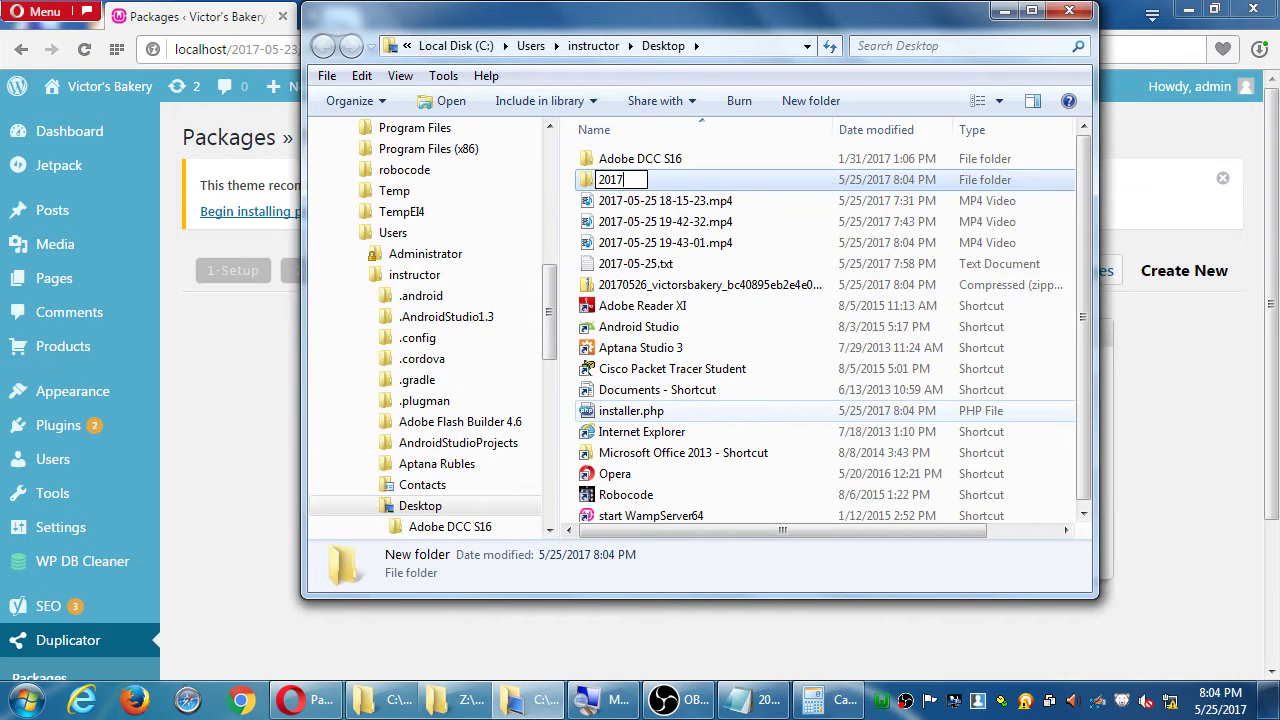
{"action": "type", "text": "-05-25 Fin"}
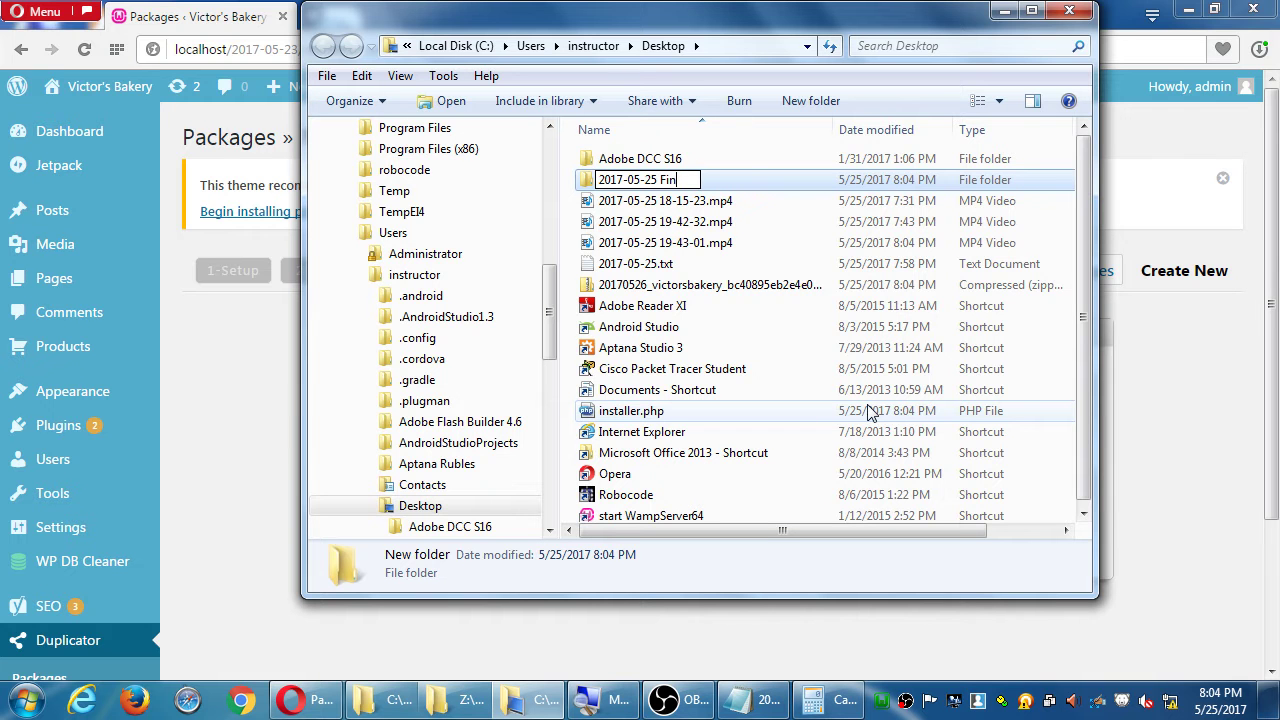
{"action": "type", "text": "al WP eC"}
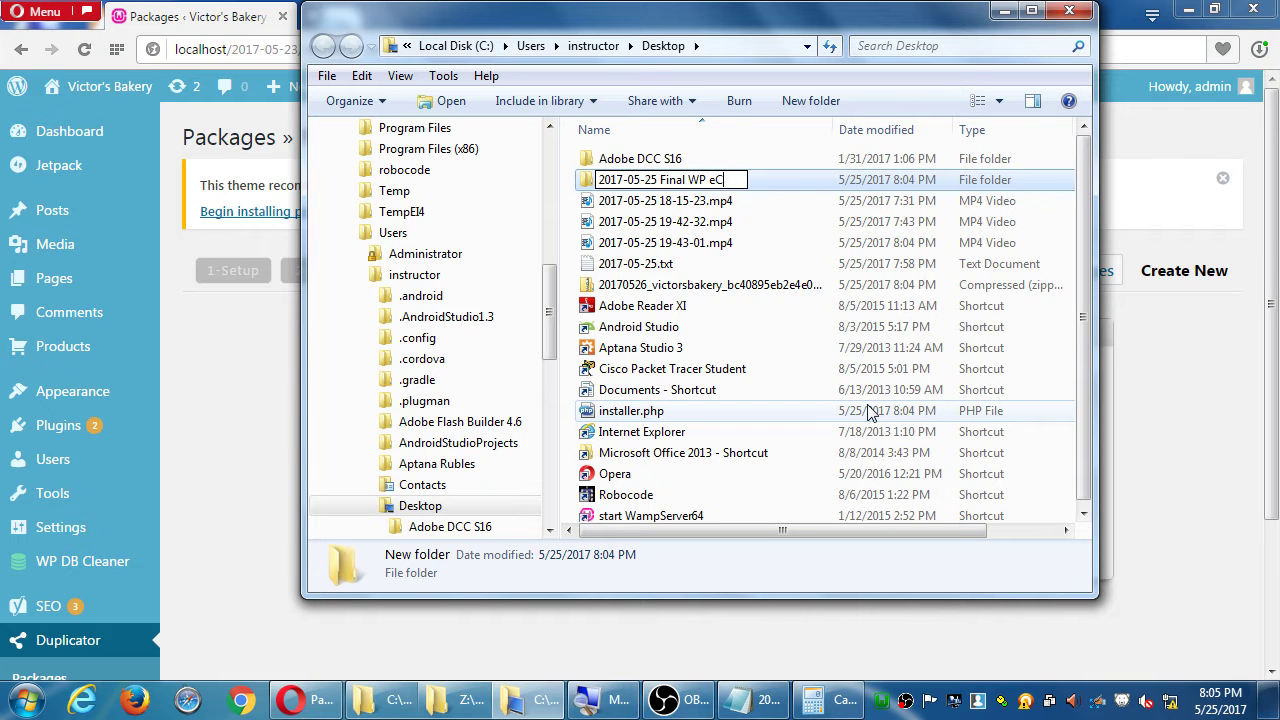
{"action": "type", "text": "ommerce"}
{"action": "key", "text": "Return"}
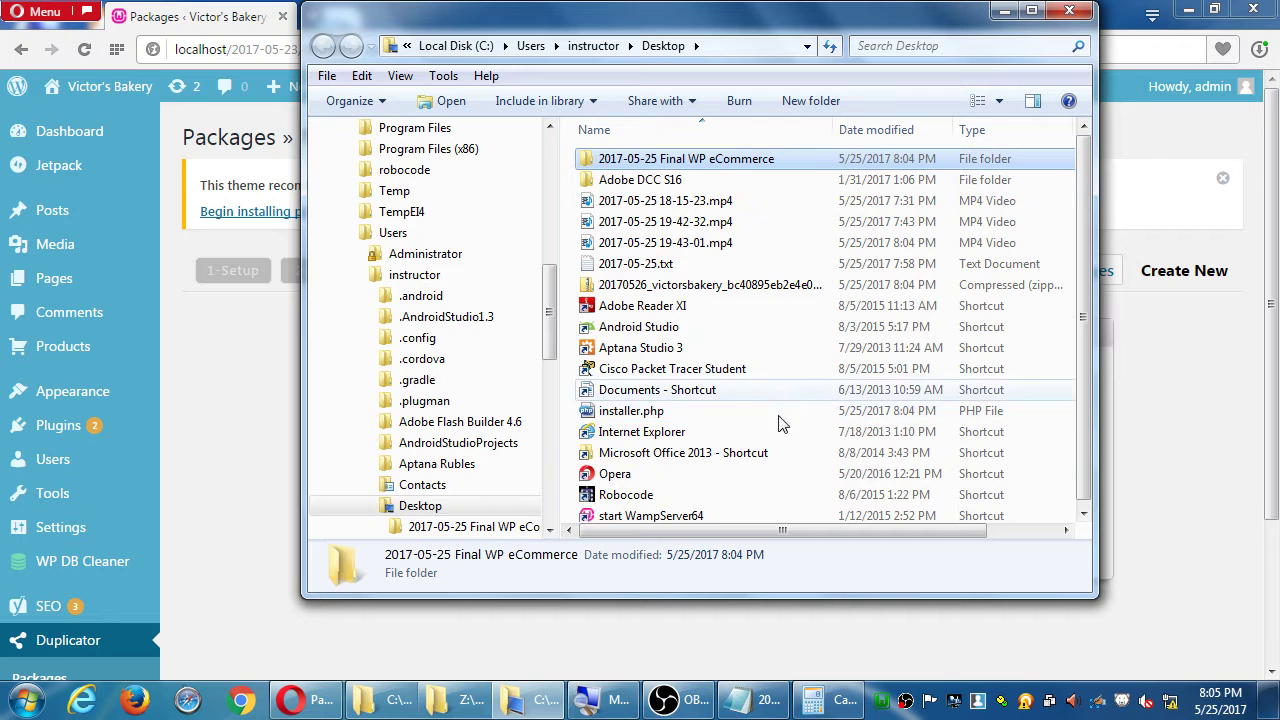
- Move the 20170526_victorsbakery archive and installer.php into the 2017-05-25 Final WP eCommerce folder
{"action": "left_click", "coordinate": [650, 285]}
{"action": "left_click", "coordinate": [651, 411], "text": "ctrl"}
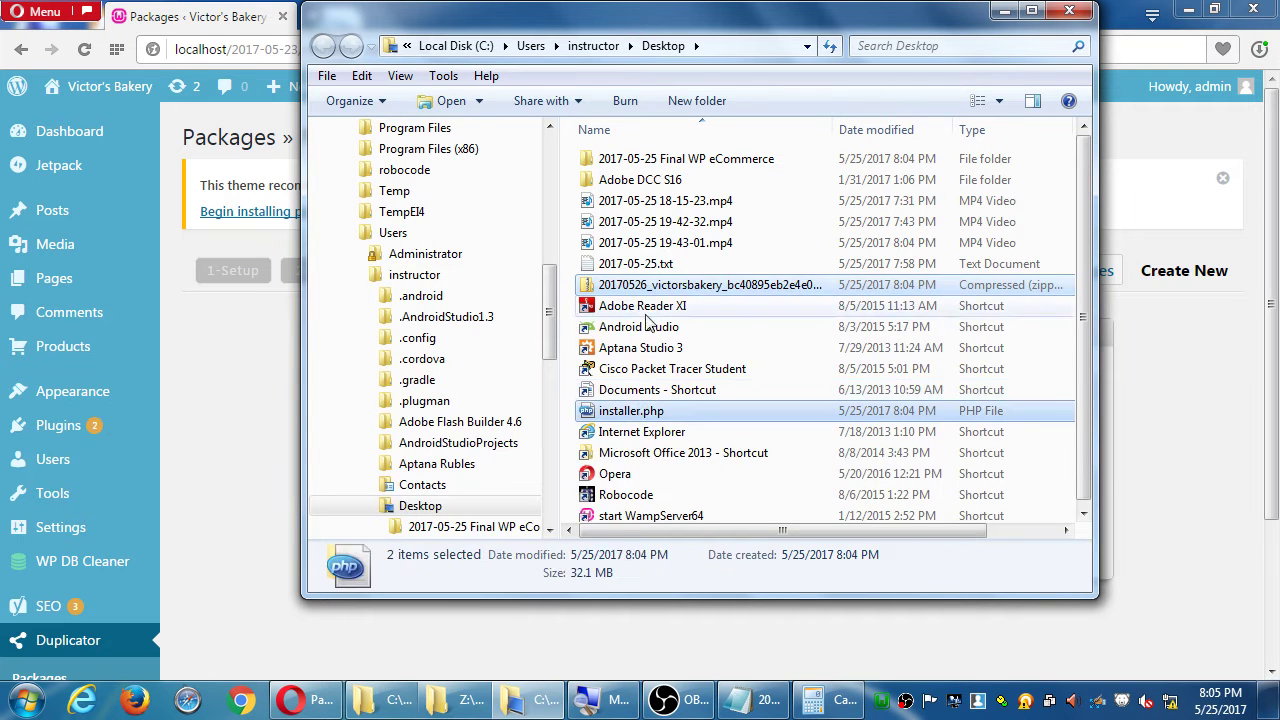
{"action": "left_click_drag", "start_coordinate": [630, 410], "coordinate": [670, 165]}
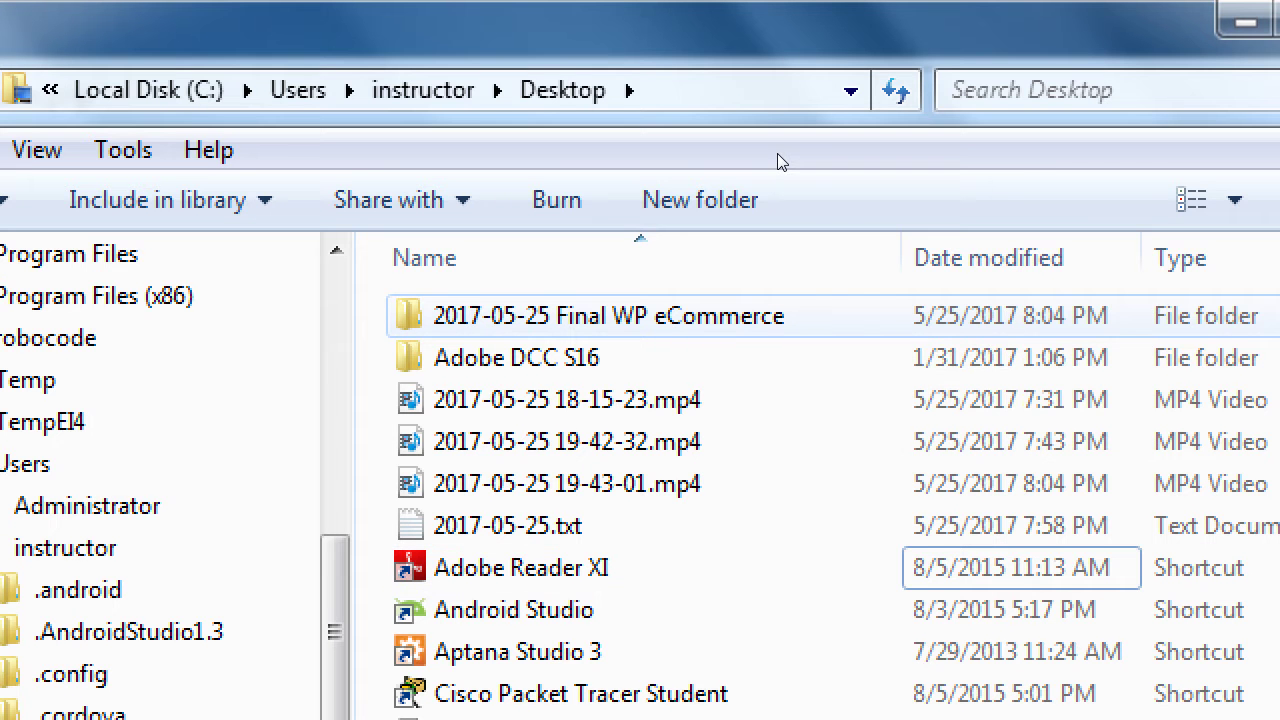
- Rename the backup folder on the Desktop as 2017-05-25-Final-WP-eCommerce-version
{"action": "left_click", "coordinate": [818, 316]}
{"action": "key", "text": "F2"}
{"action": "key", "text": "End"}
{"action": "key", "text": "Left"}
{"action": "key", "text": "Left"}
{"action": "key", "text": "Left"}
{"action": "key", "text": "Left"}
{"action": "key", "text": "Left"}
{"action": "key", "text": "Left"}
{"action": "key", "text": "Left"}
{"action": "key", "text": "Left"}
{"action": "key", "text": "Left"}
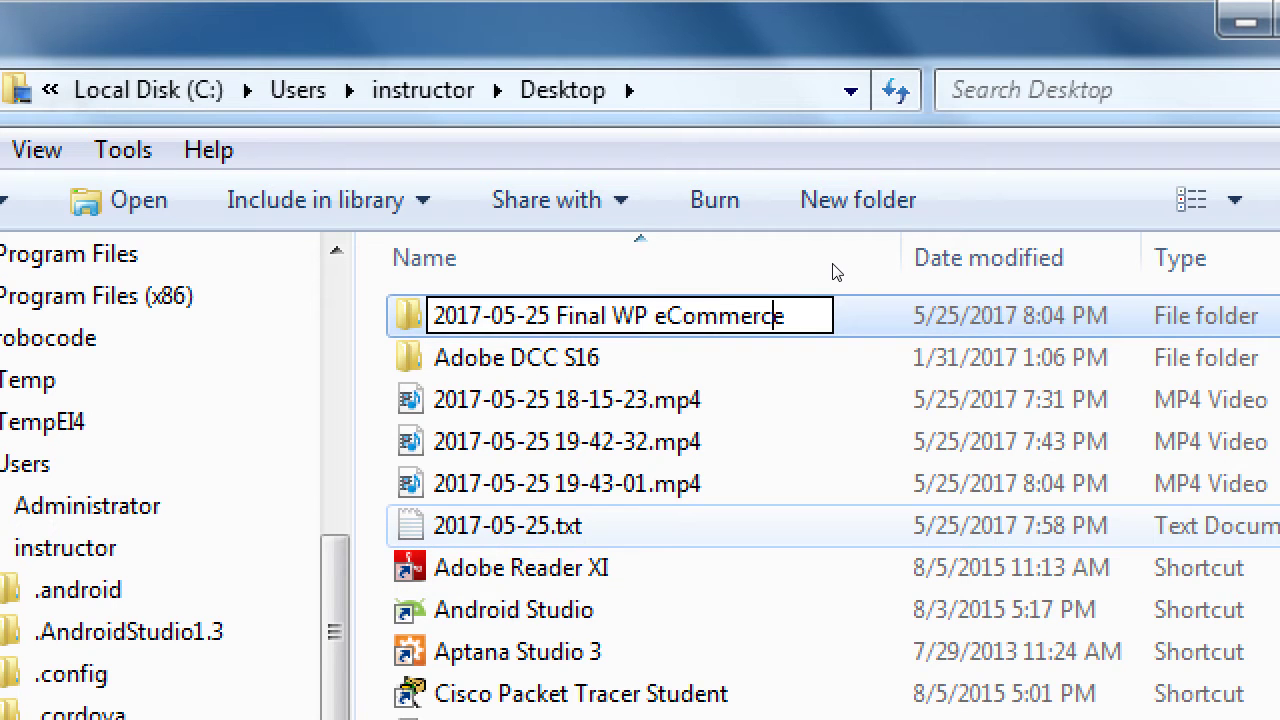
{"action": "key", "text": "BackSpace"}
{"action": "type", "text": "-"}
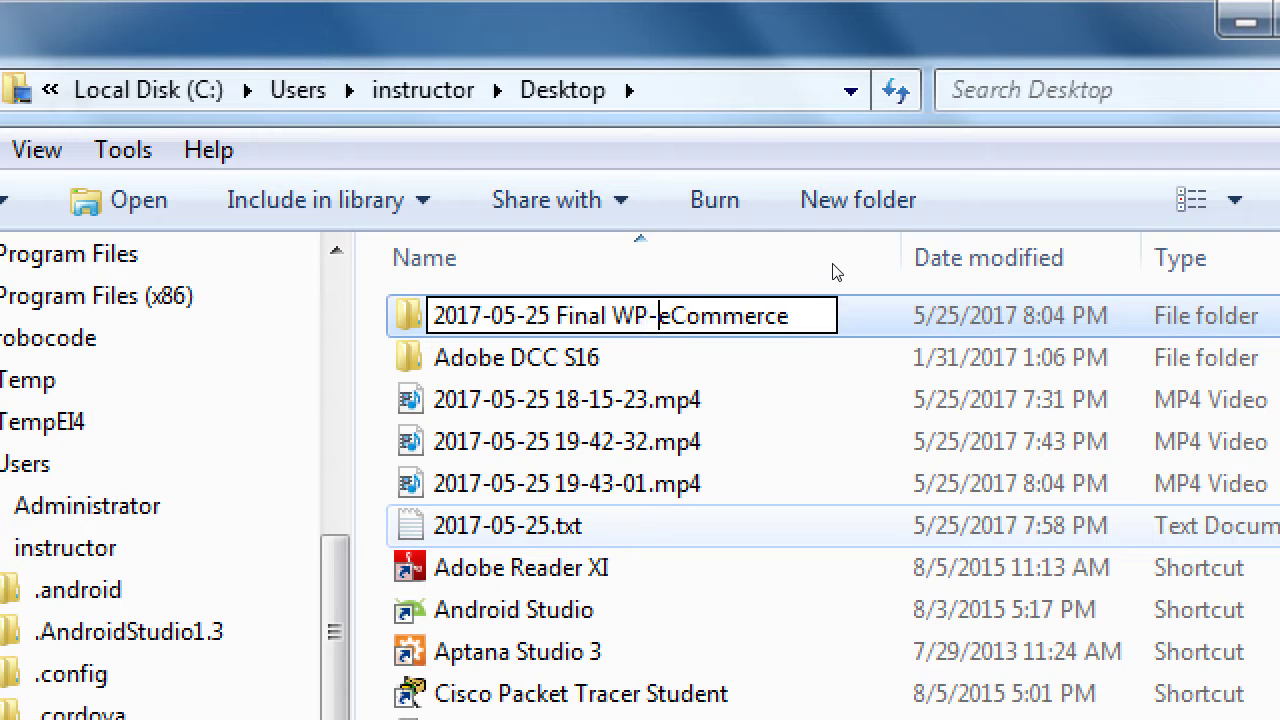
{"action": "key", "text": "Left"}
{"action": "key", "text": "BackSpace"}
{"action": "type", "text": "-"}
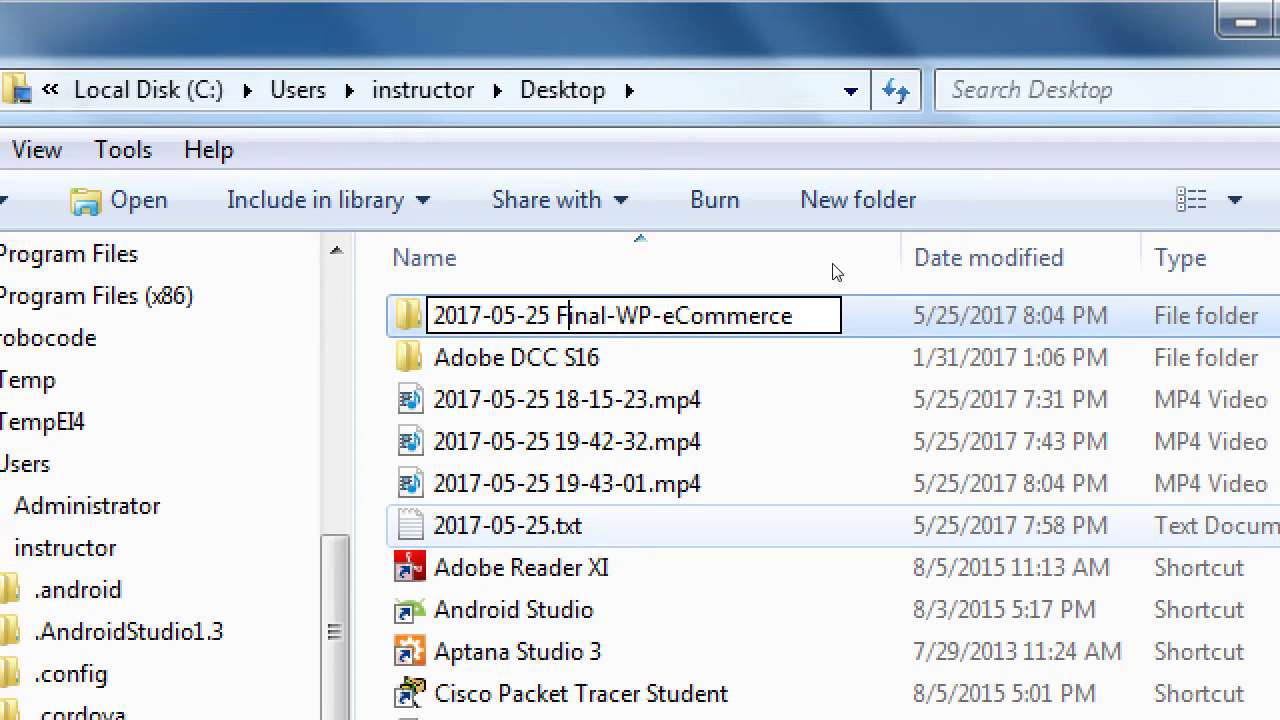
{"action": "key", "text": "Left"}
{"action": "key", "text": "BackSpace"}
{"action": "type", "text": "-eCommerce"}
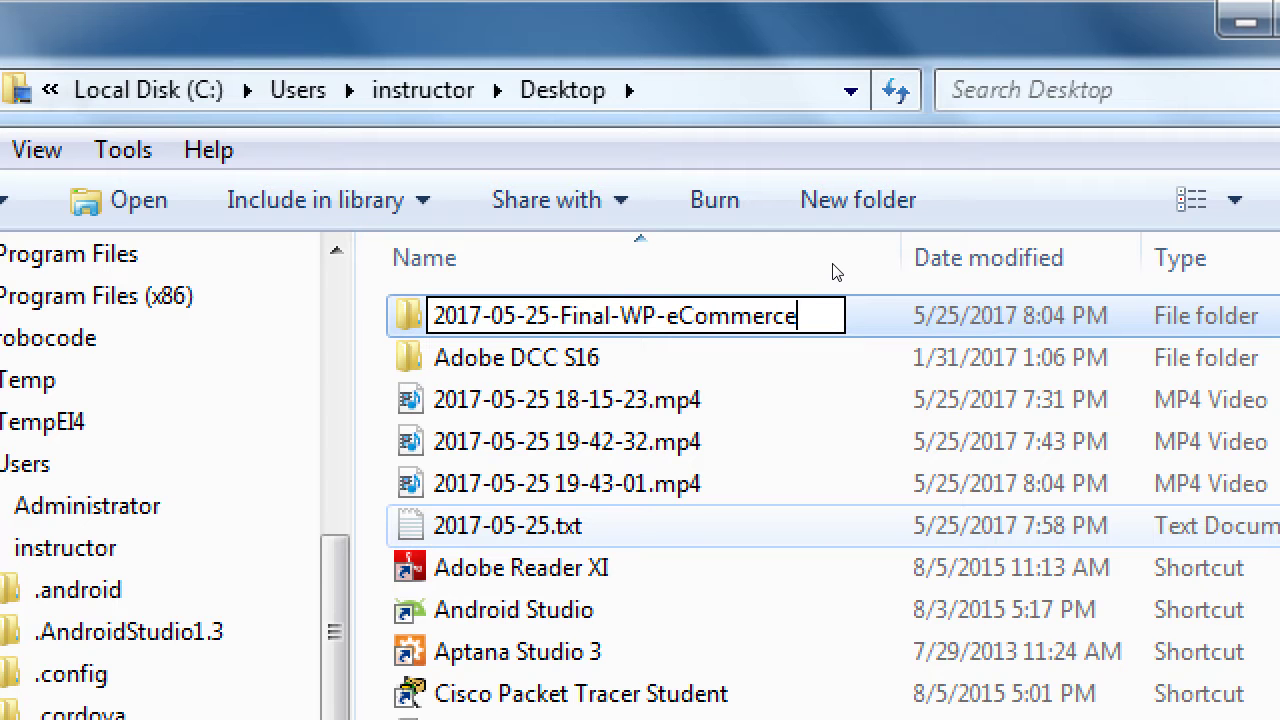
{"action": "type", "text": "-version"}
{"action": "key", "text": "Return"}
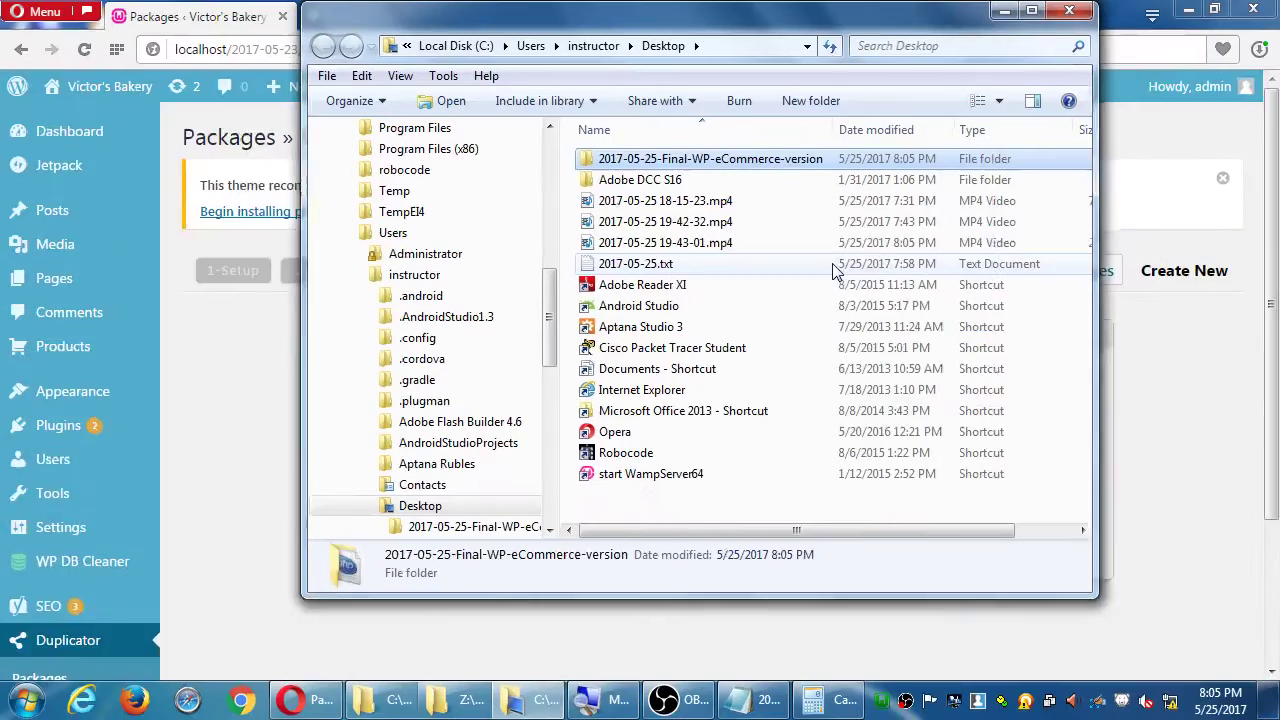
- Arrange the two Explorer windows side by side and copy the 2017-05-25-Final-WP-eCommerce-version folder into the instructor's WordPress folder on Z:
{"action": "key", "text": "super+Left"}
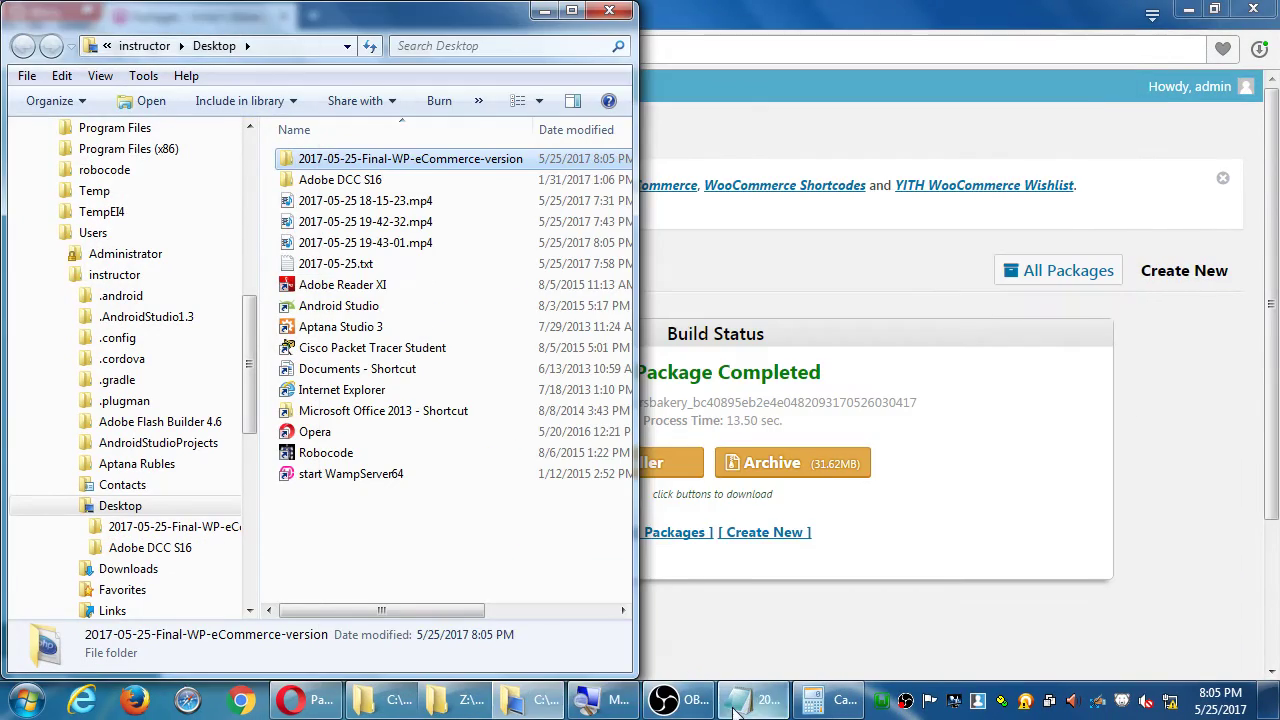
{"action": "left_click", "coordinate": [460, 700]}
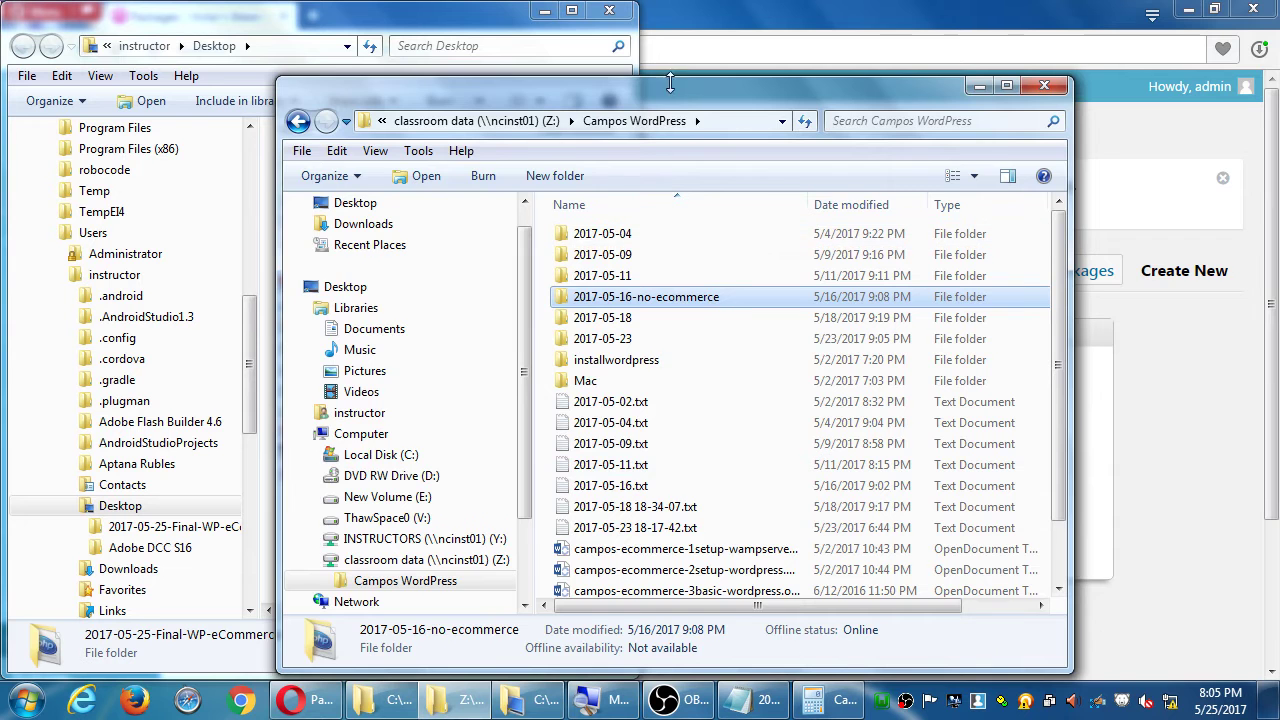
{"action": "left_click_drag", "start_coordinate": [670, 84], "coordinate": [862, 54]}
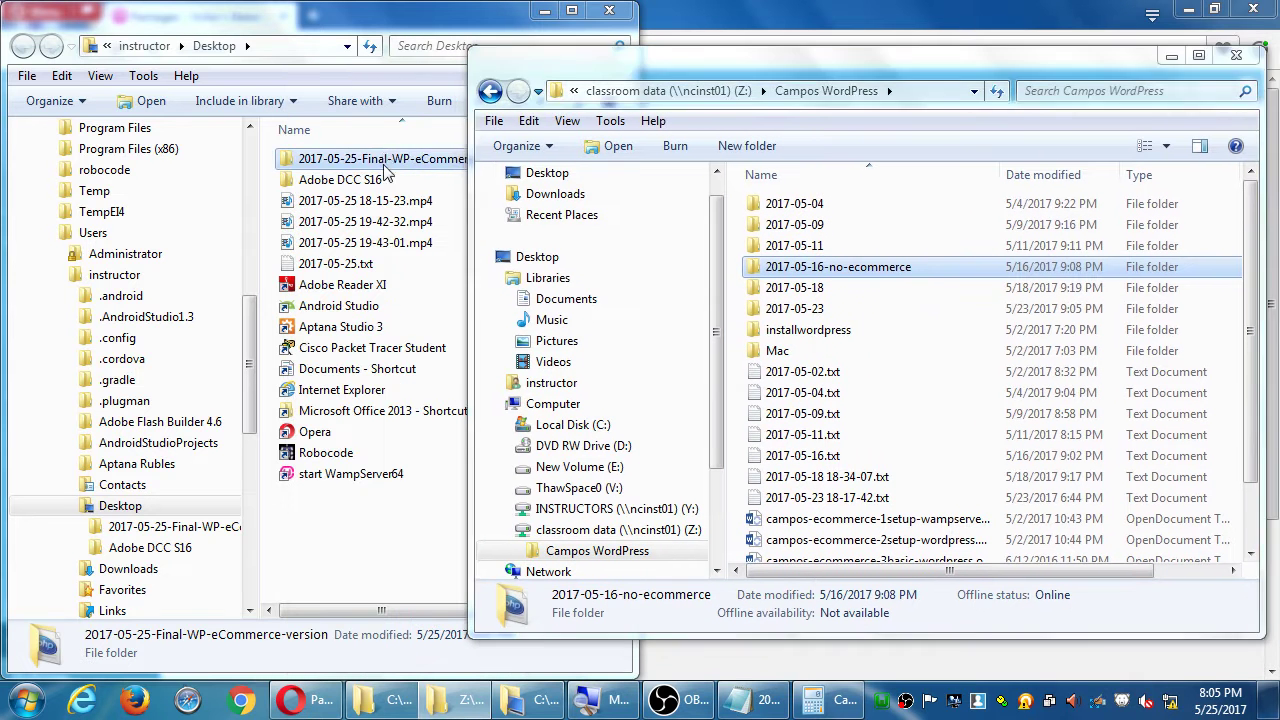
{"action": "left_click_drag", "start_coordinate": [385, 166], "coordinate": [933, 113]}
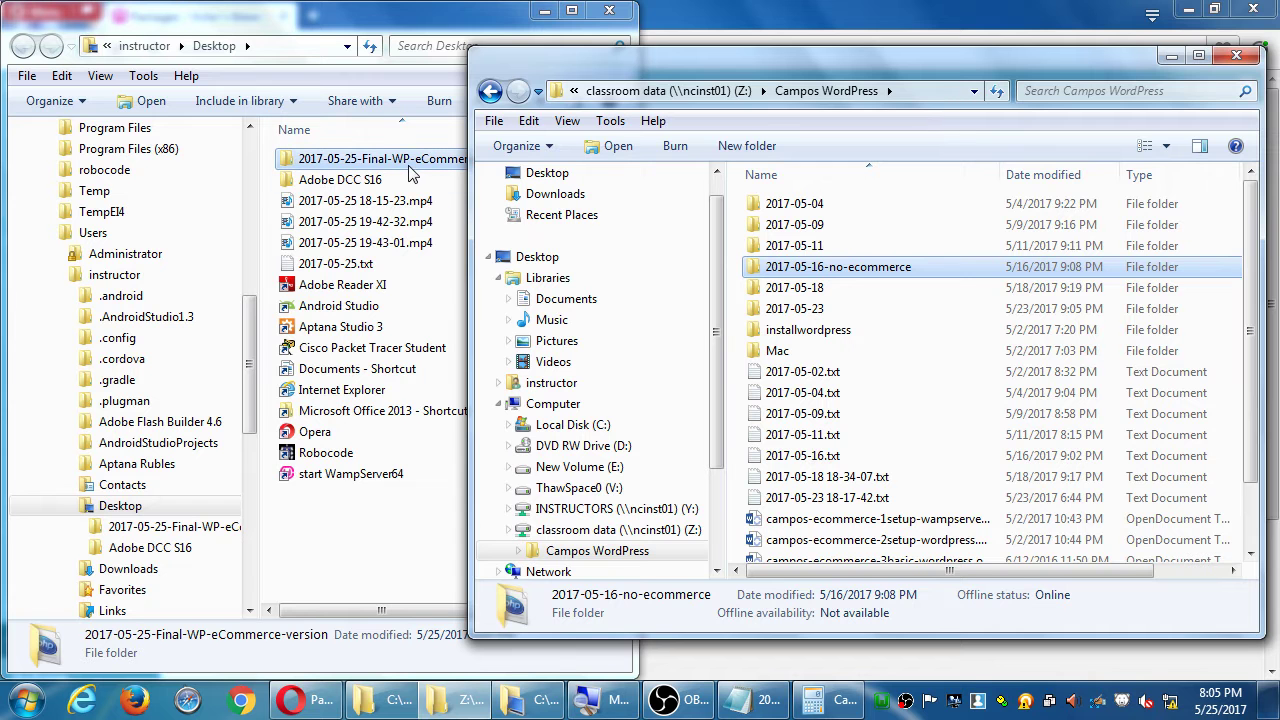
{"action": "left_click_drag", "start_coordinate": [410, 166], "coordinate": [883, 156]}
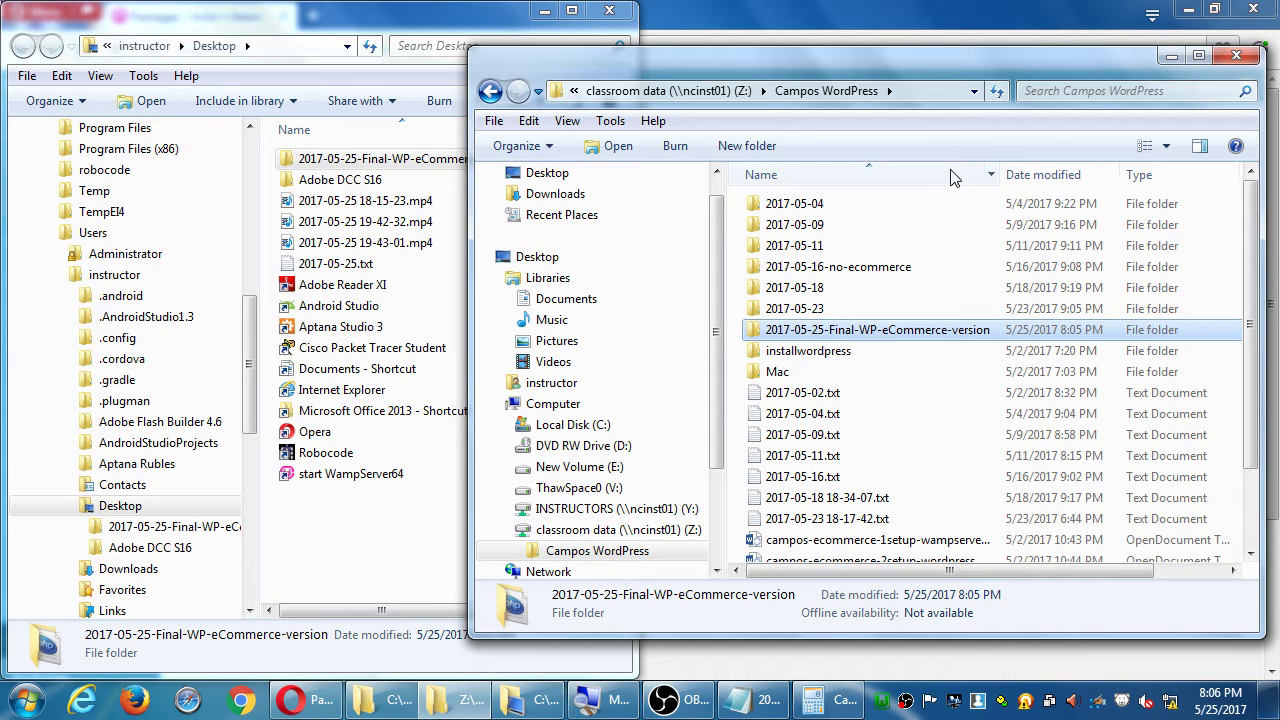
- Close the network folder, Desktop folder and C:\wamp Explorer windows
{"action": "left_click", "coordinate": [1238, 58]}
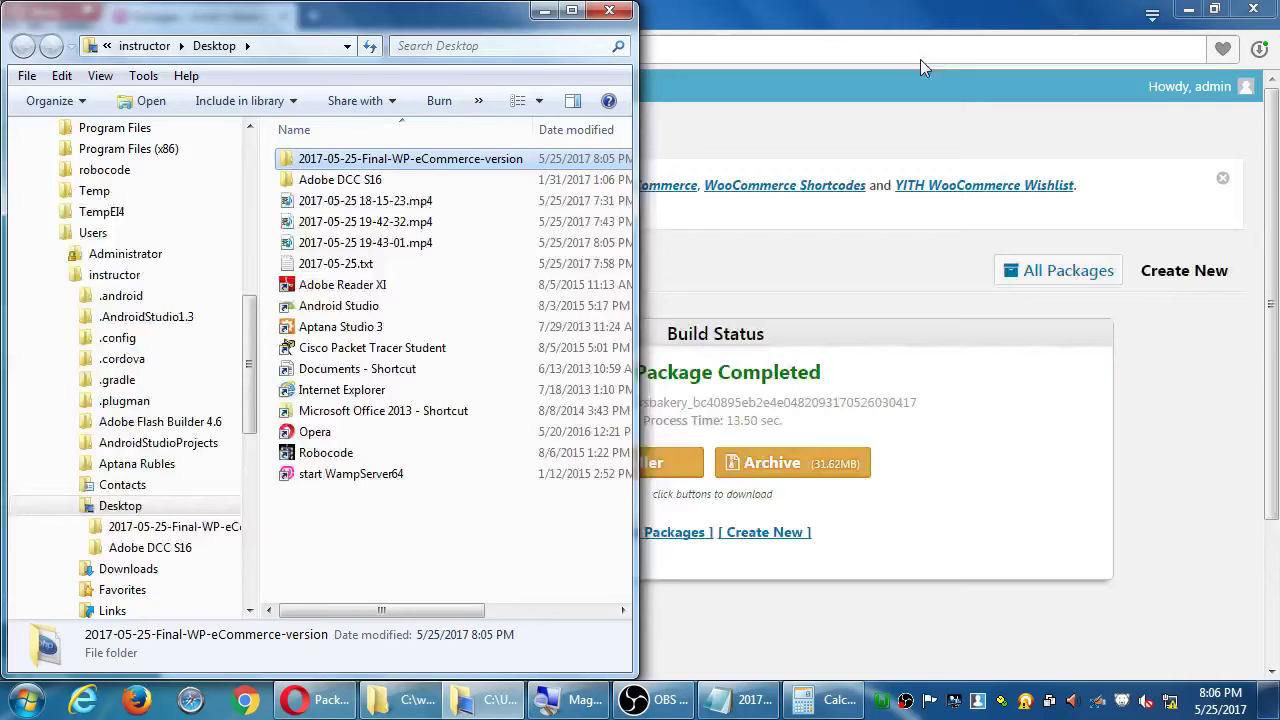
{"action": "left_click", "coordinate": [609, 10]}
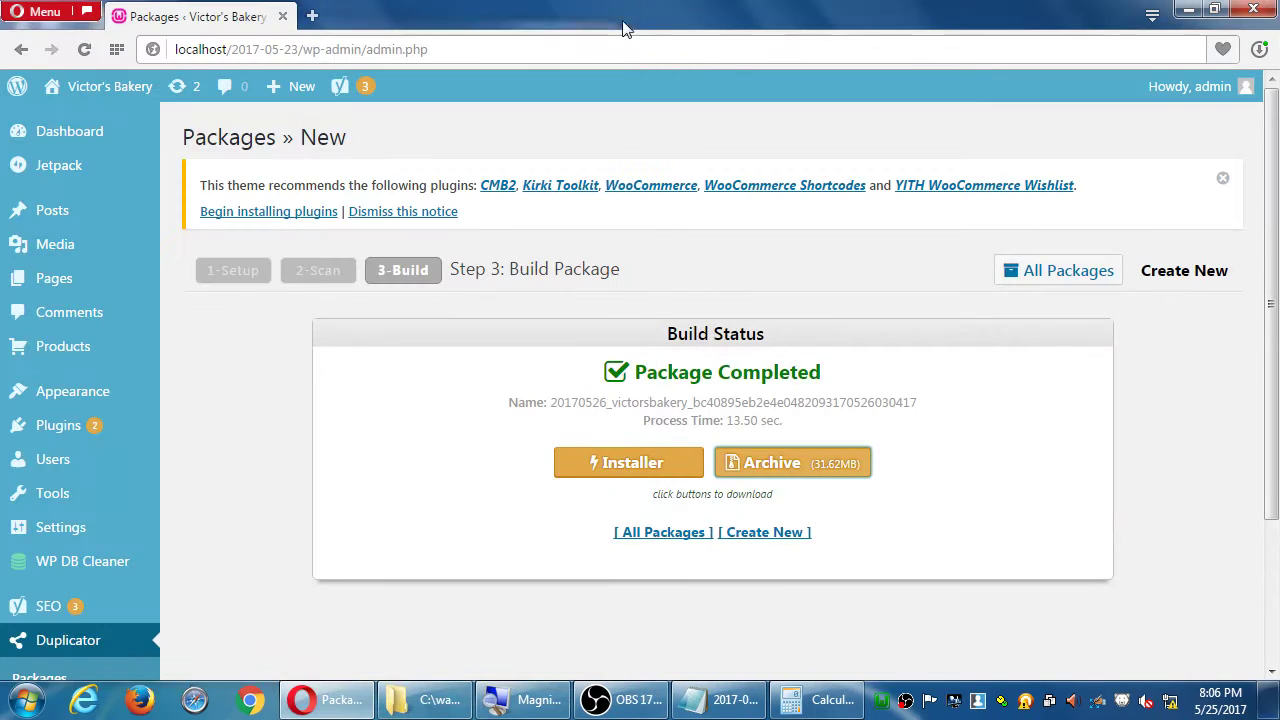
{"action": "left_click", "coordinate": [420, 705]}
{"action": "left_click", "coordinate": [1040, 50]}
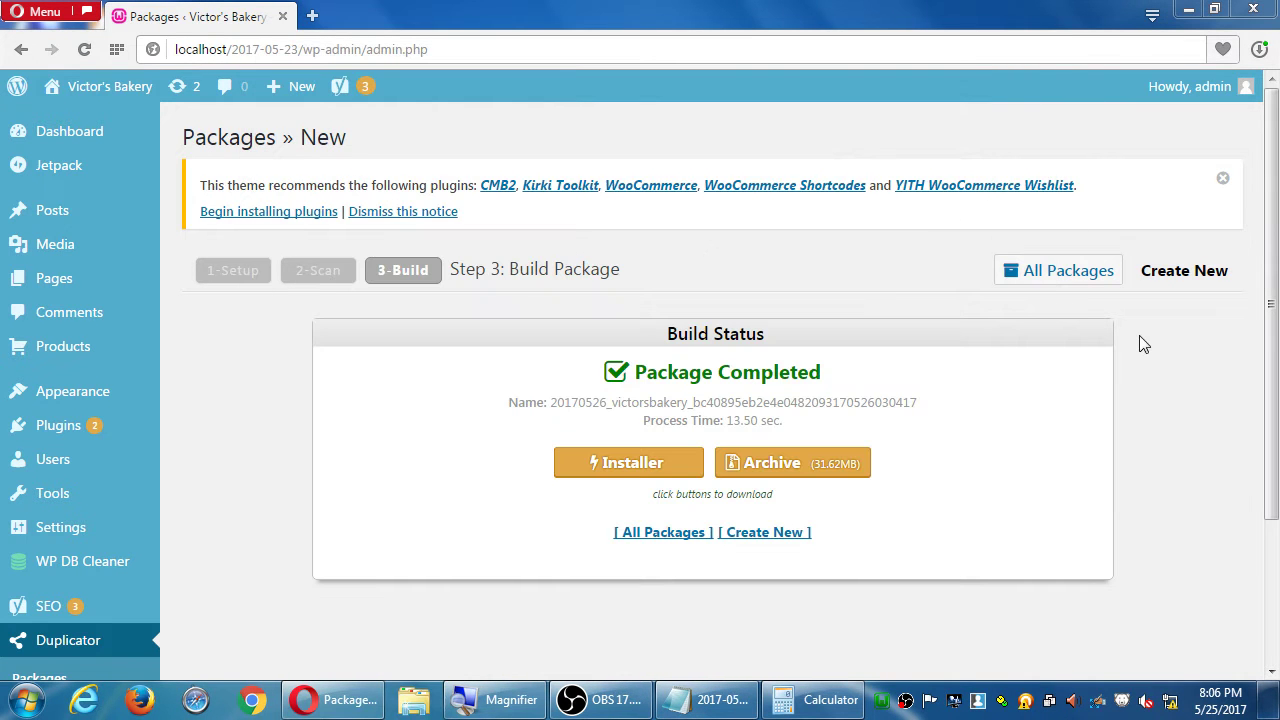
- Close the Calculator and Opera, and minimize the 2017-05-25.txt notes to clear the desktop
{"action": "mouse_move", "coordinate": [742, 686]}
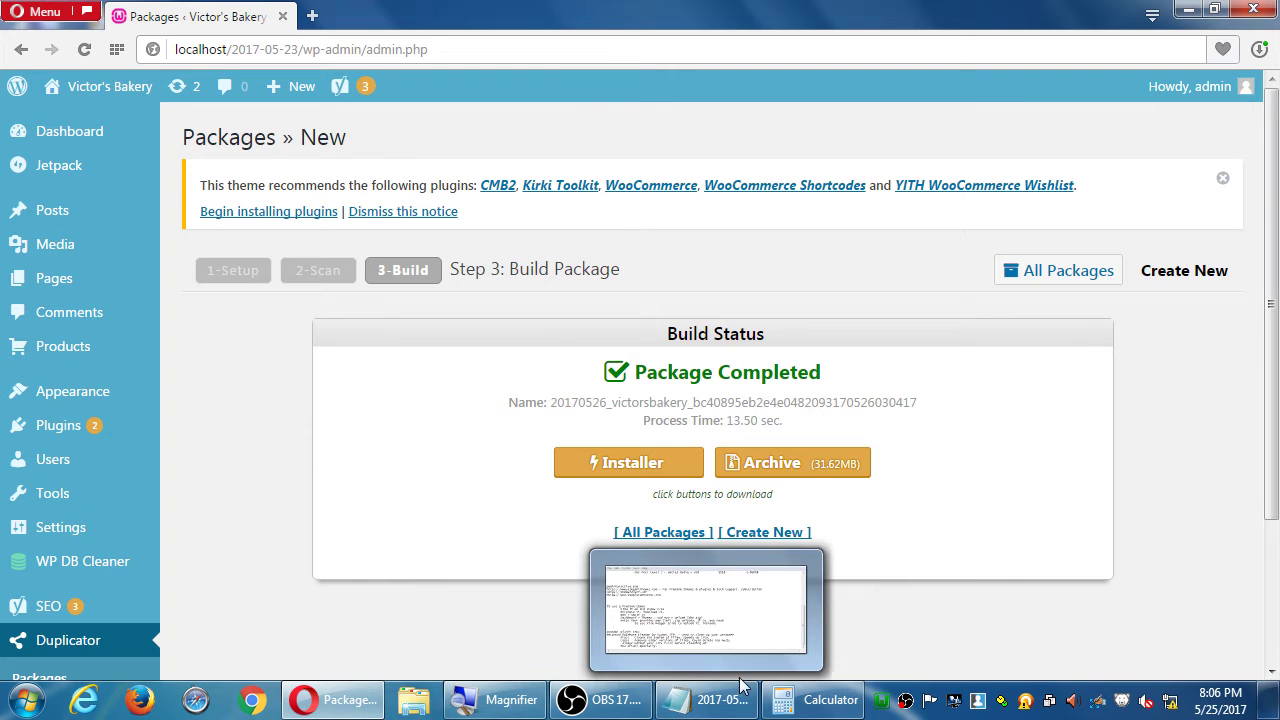
{"action": "right_click", "coordinate": [838, 703]}
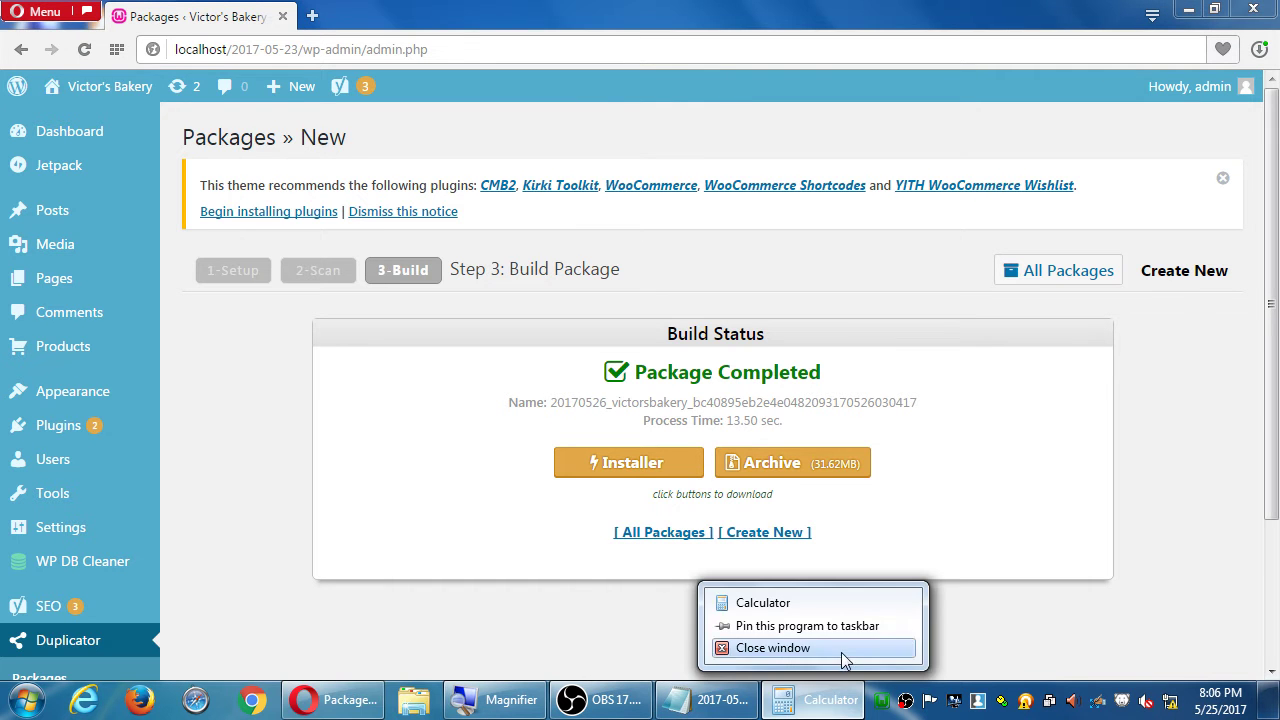
{"action": "left_click", "coordinate": [841, 648]}
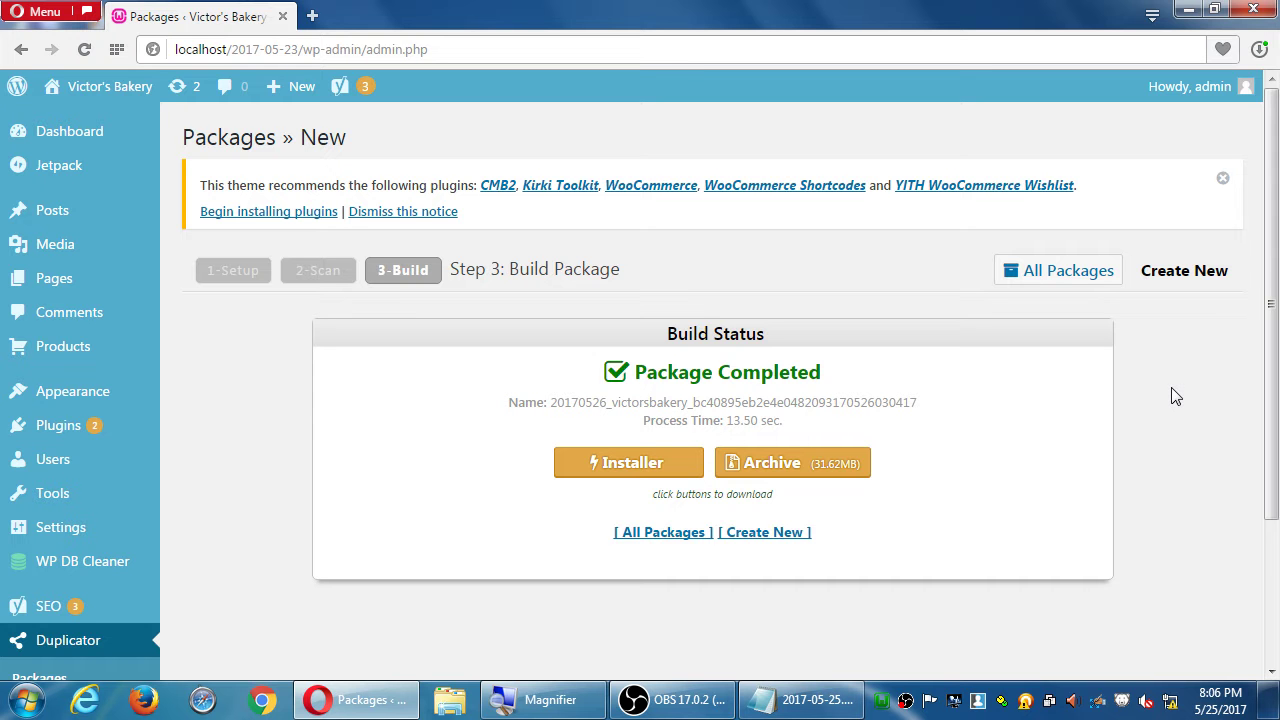
{"action": "left_click", "coordinate": [1253, 9]}
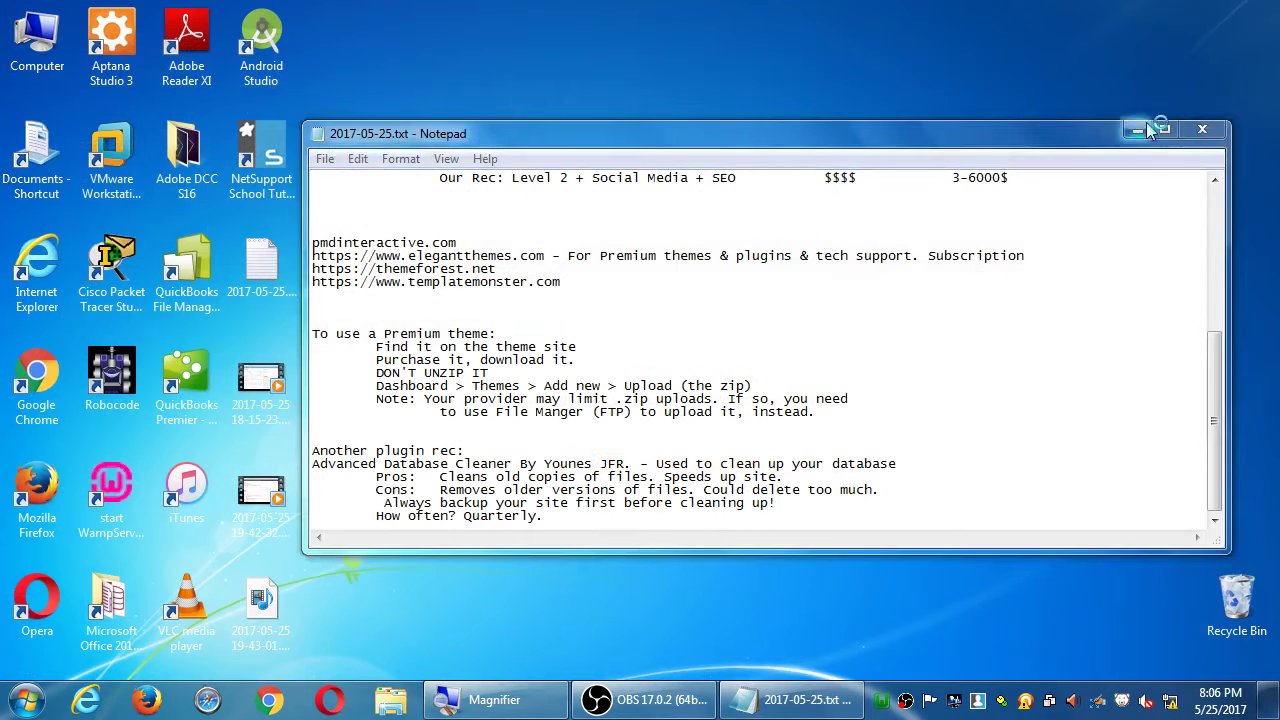
{"action": "left_click", "coordinate": [1138, 131]}
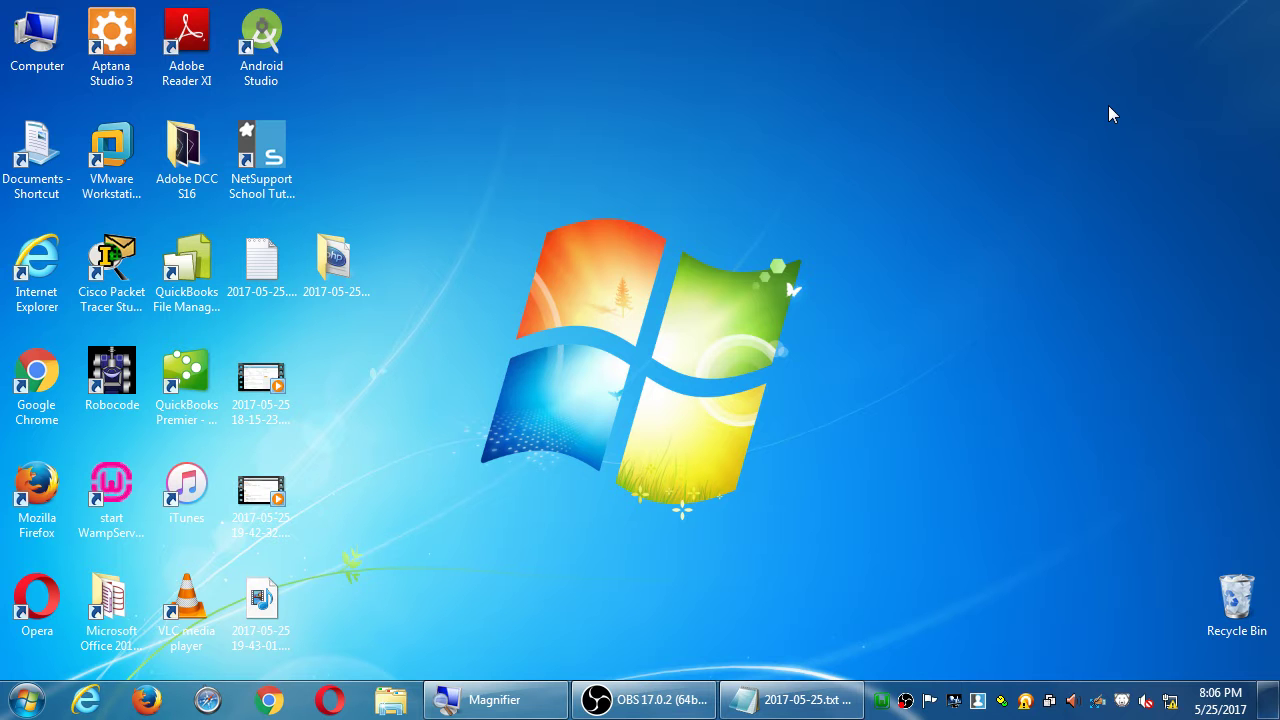
- Open the www folder inside wamp on Local Disk (C:) in a new Explorer window
{"action": "double_click", "coordinate": [40, 35]}
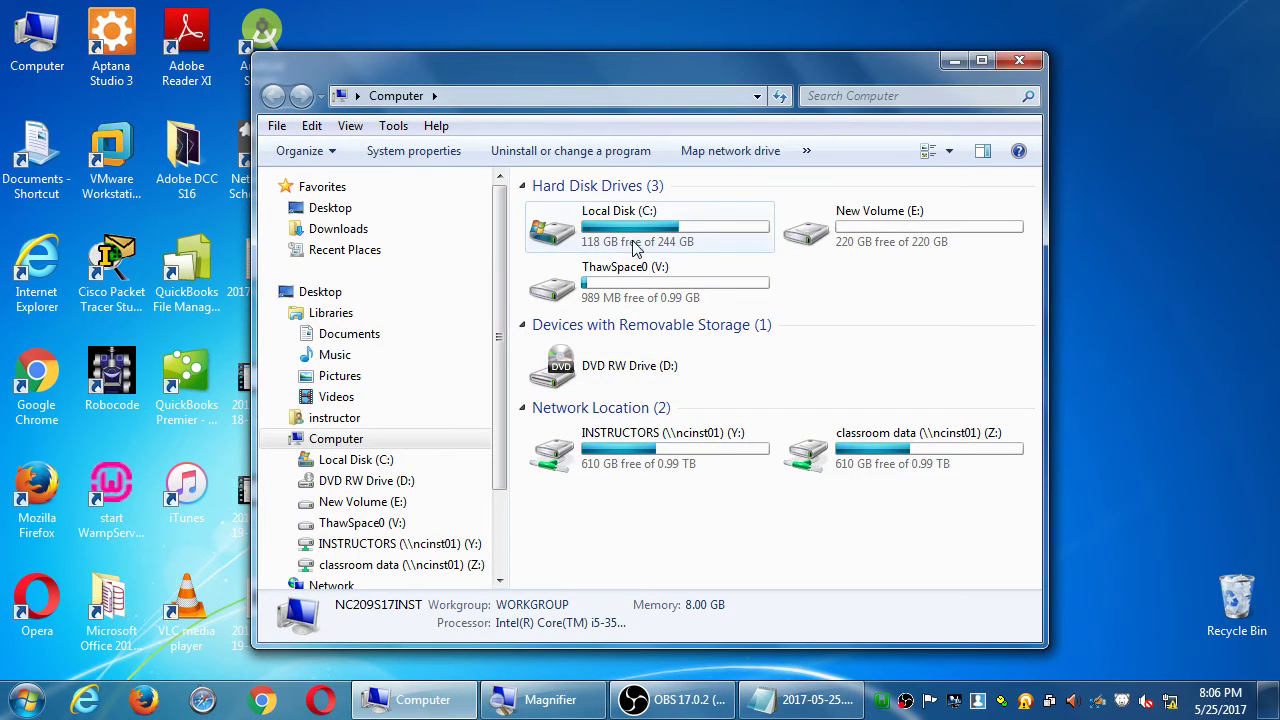
{"action": "mouse_move", "coordinate": [634, 241]}
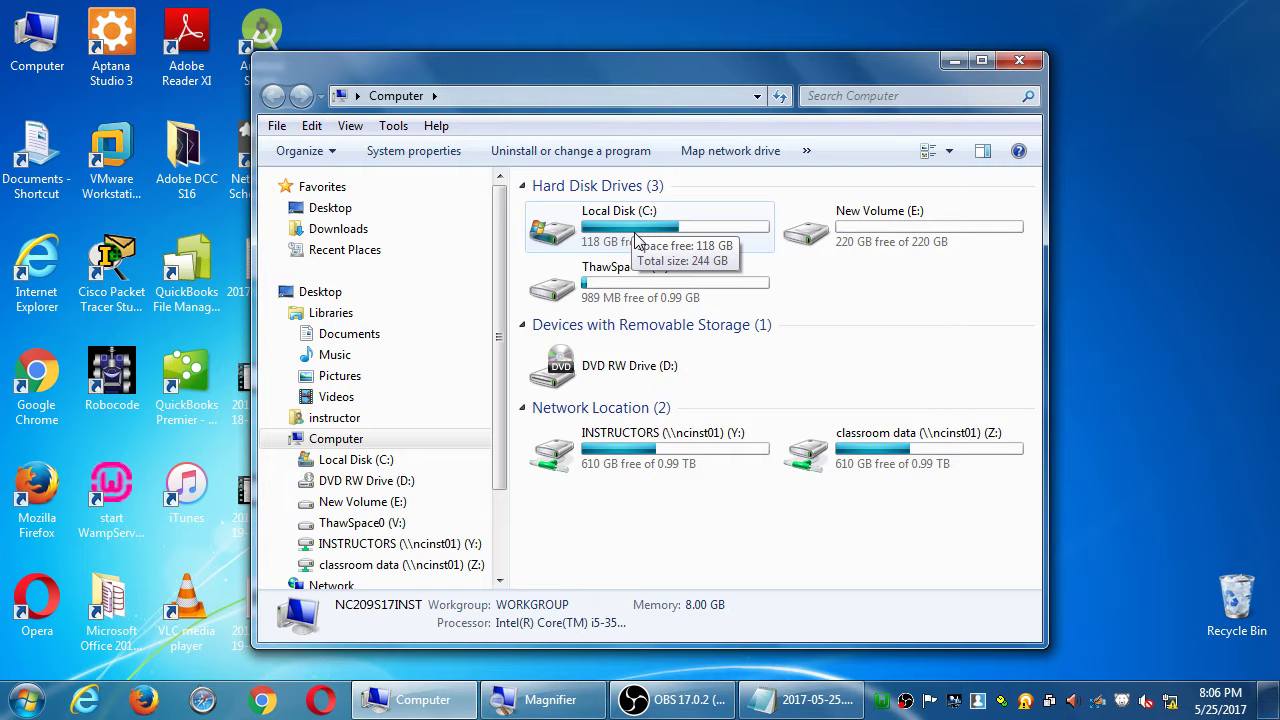
{"action": "left_click", "coordinate": [636, 241]}
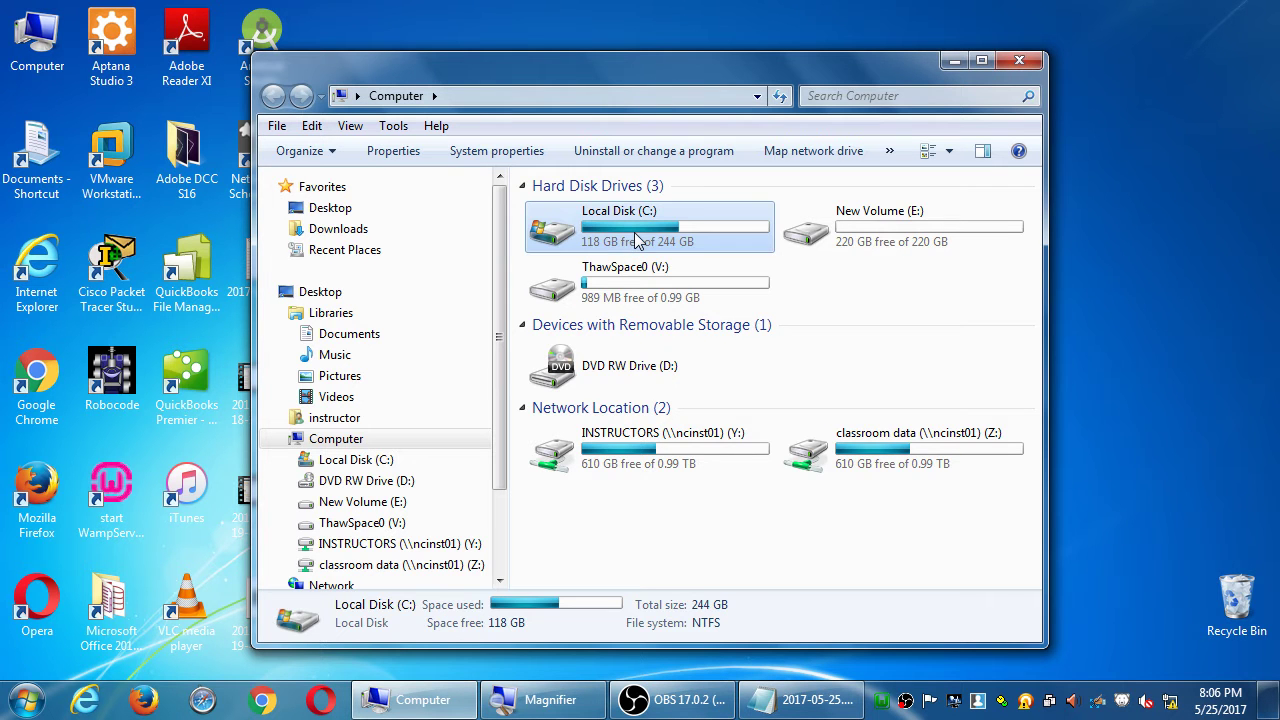
{"action": "double_click", "coordinate": [563, 236]}
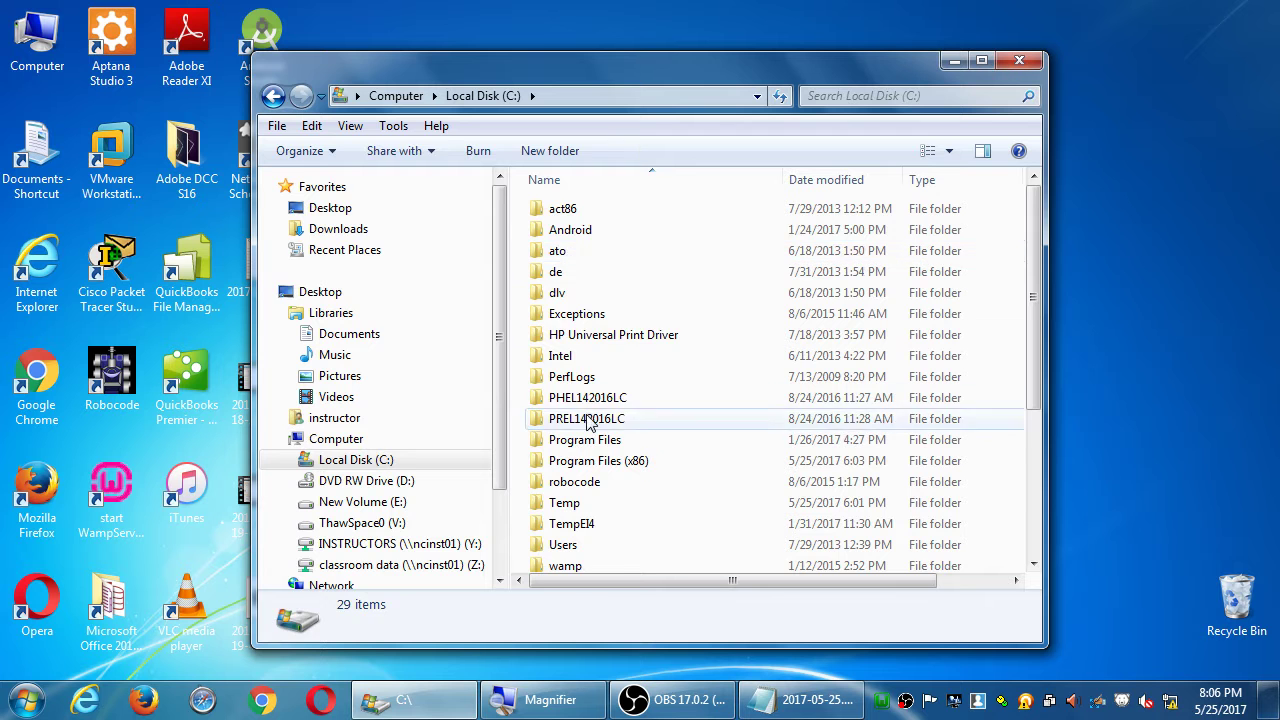
{"action": "scroll", "coordinate": [608, 417], "scroll_direction": "down", "scroll_amount": 4}
{"action": "double_click", "coordinate": [602, 333]}
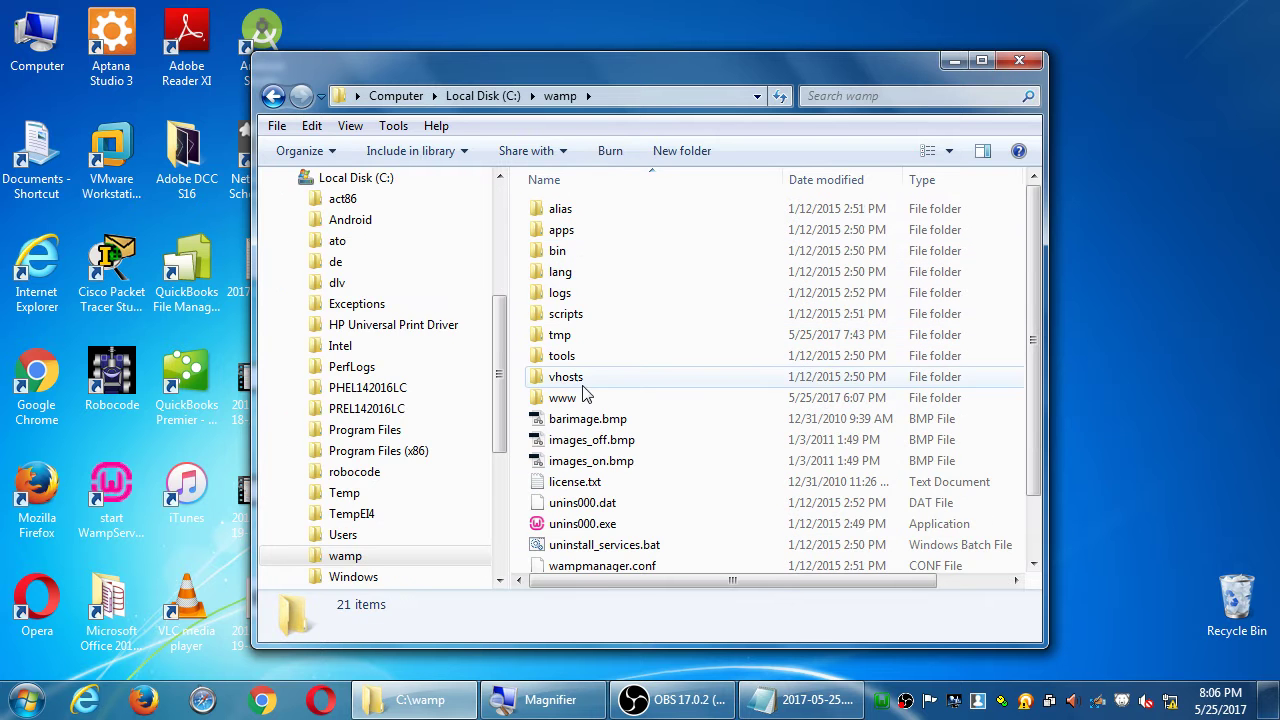
{"action": "left_click", "coordinate": [573, 394]}
{"action": "double_click", "coordinate": [573, 397]}
{"action": "left_click_drag", "start_coordinate": [572, 86], "coordinate": [830, 40]}
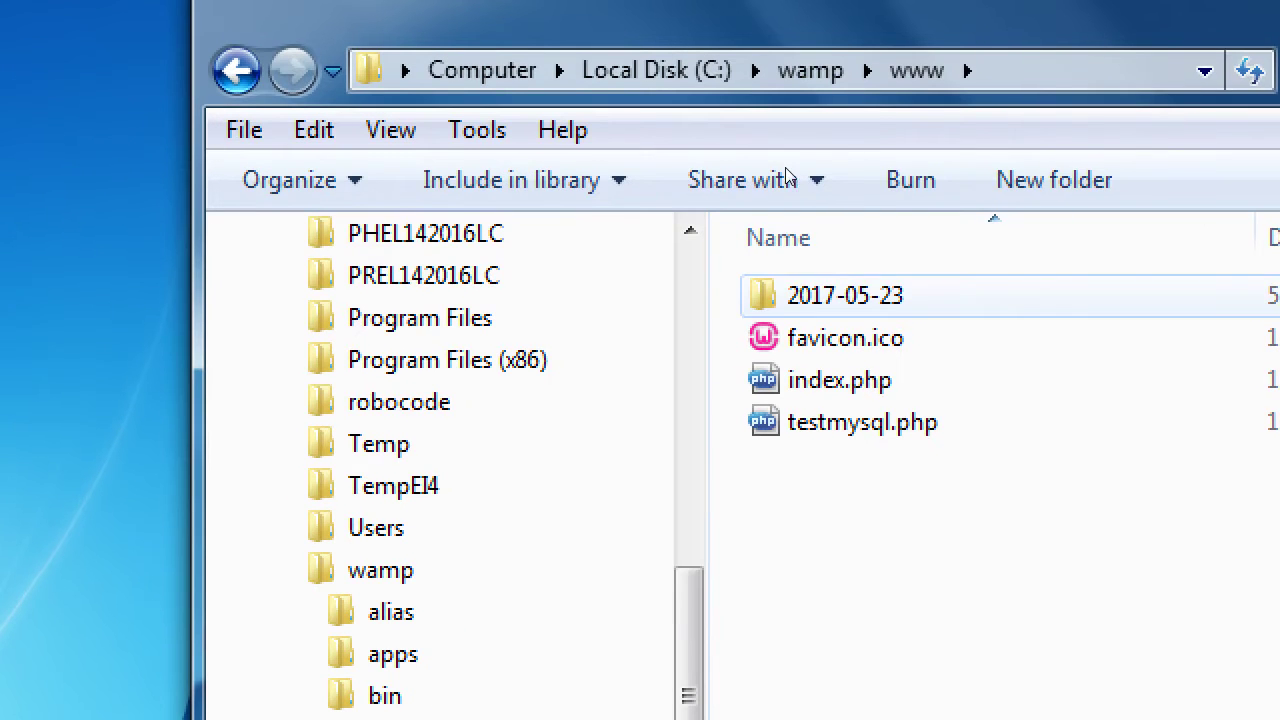
{"action": "left_click", "coordinate": [814, 163]}
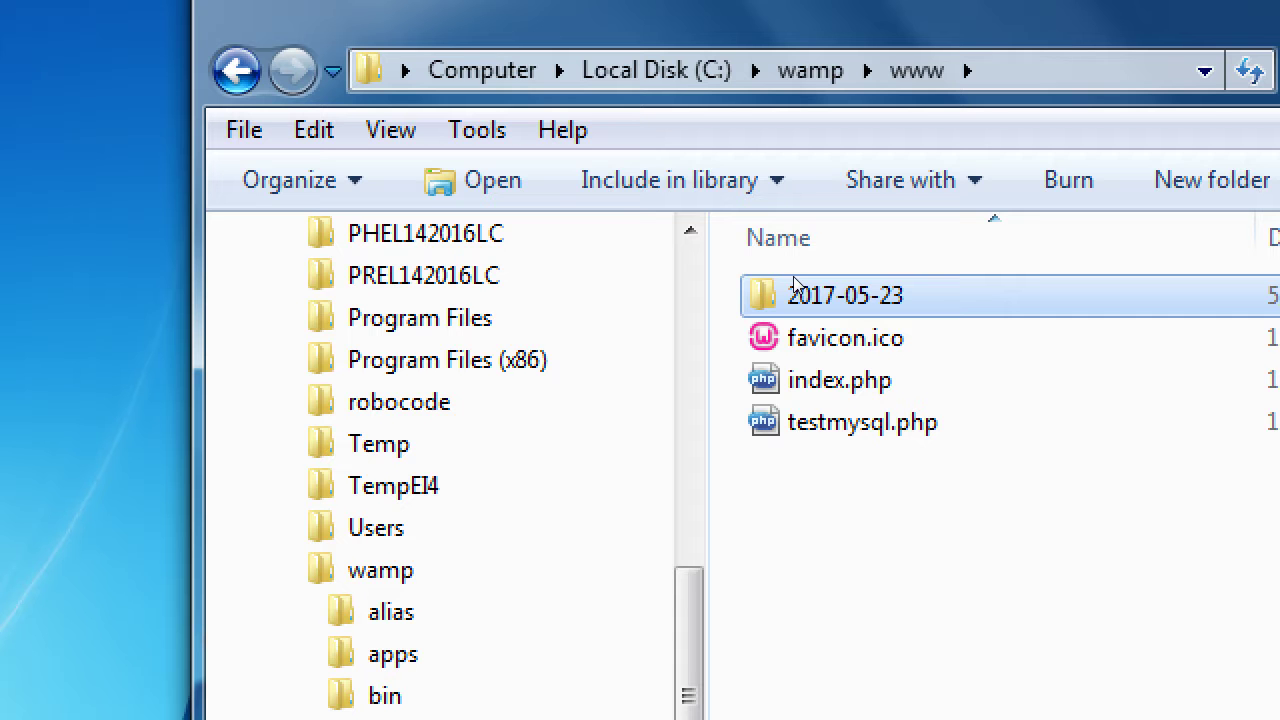
{"action": "key", "text": "ctrl+shift+n"}
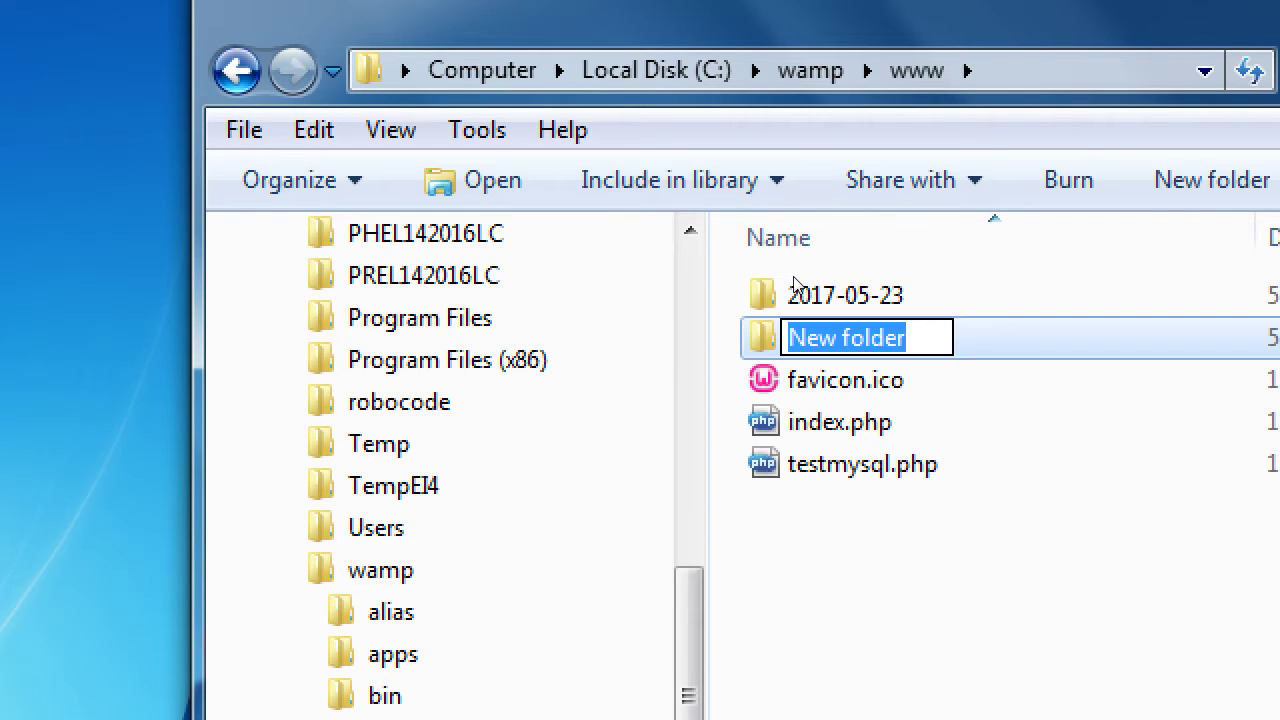
{"action": "type", "text": "woocomerce"}
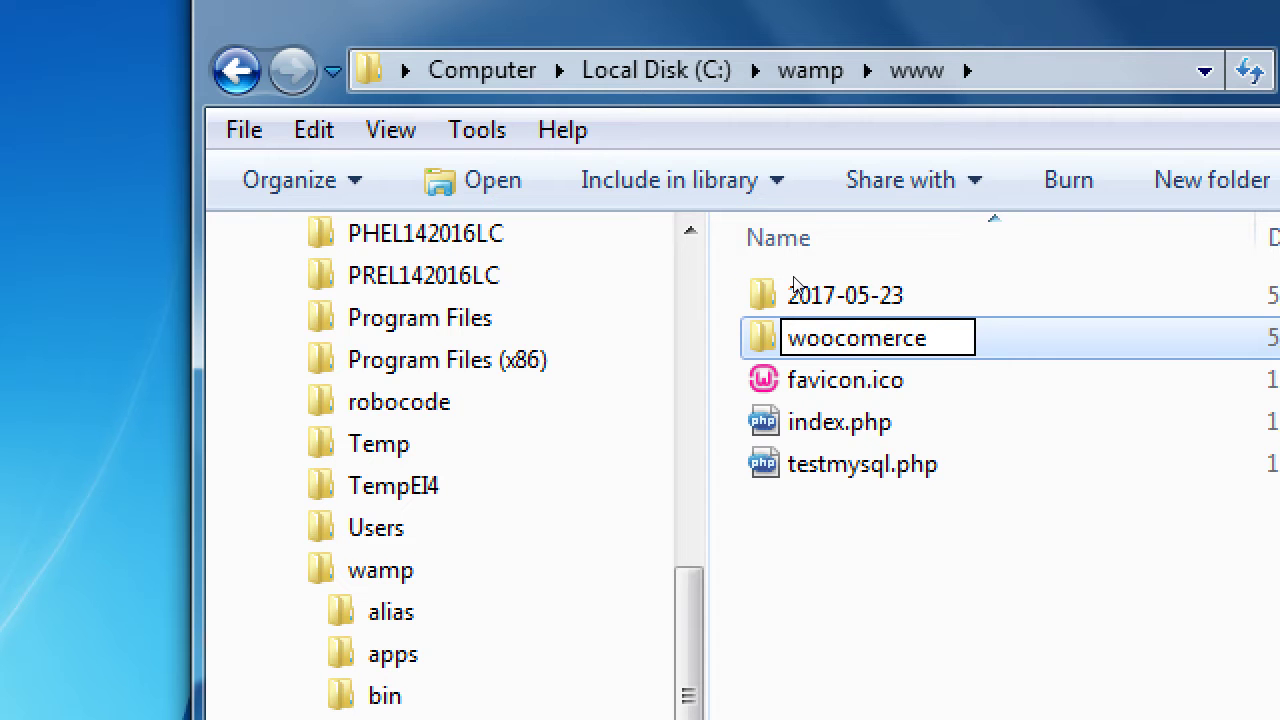
{"action": "key", "text": "Return"}
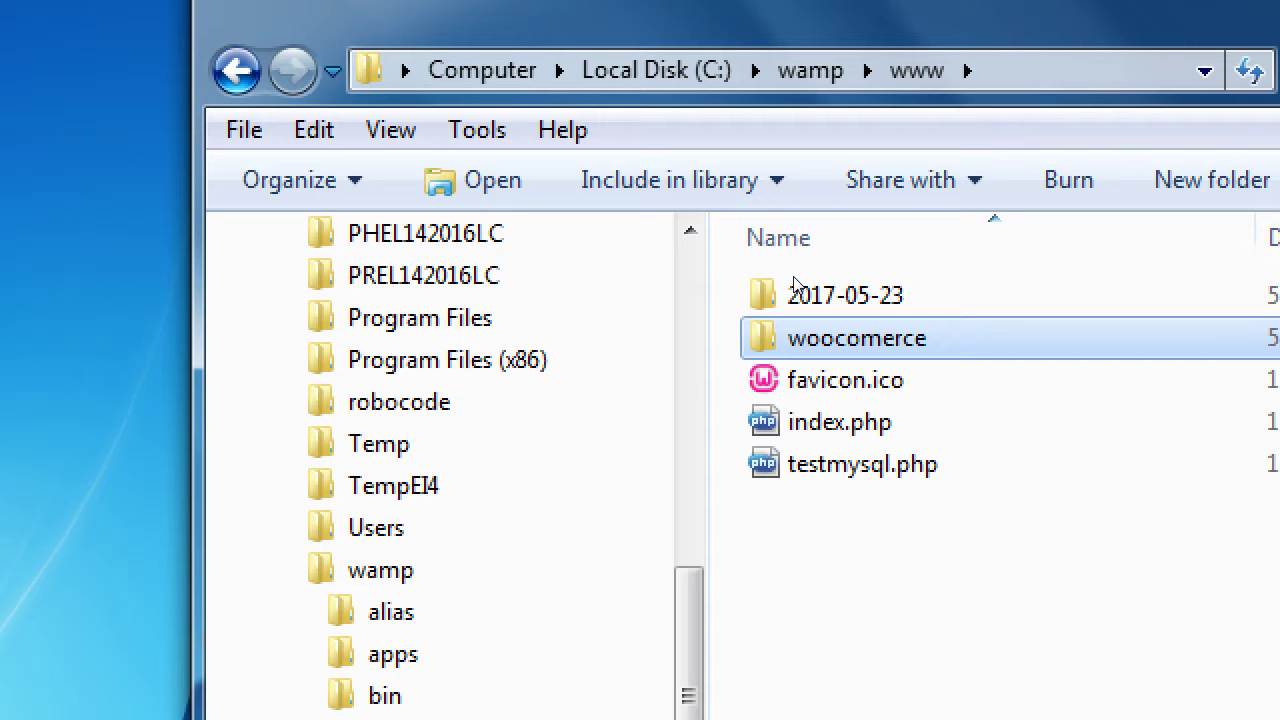
- Correct the spelling of the new folder's name to woocommerce
{"action": "key", "text": "F2"}
{"action": "key", "text": "Right"}
{"action": "key", "text": "Left"}
{"action": "key", "text": "Left"}
{"action": "key", "text": "Left"}
{"action": "key", "text": "Left"}
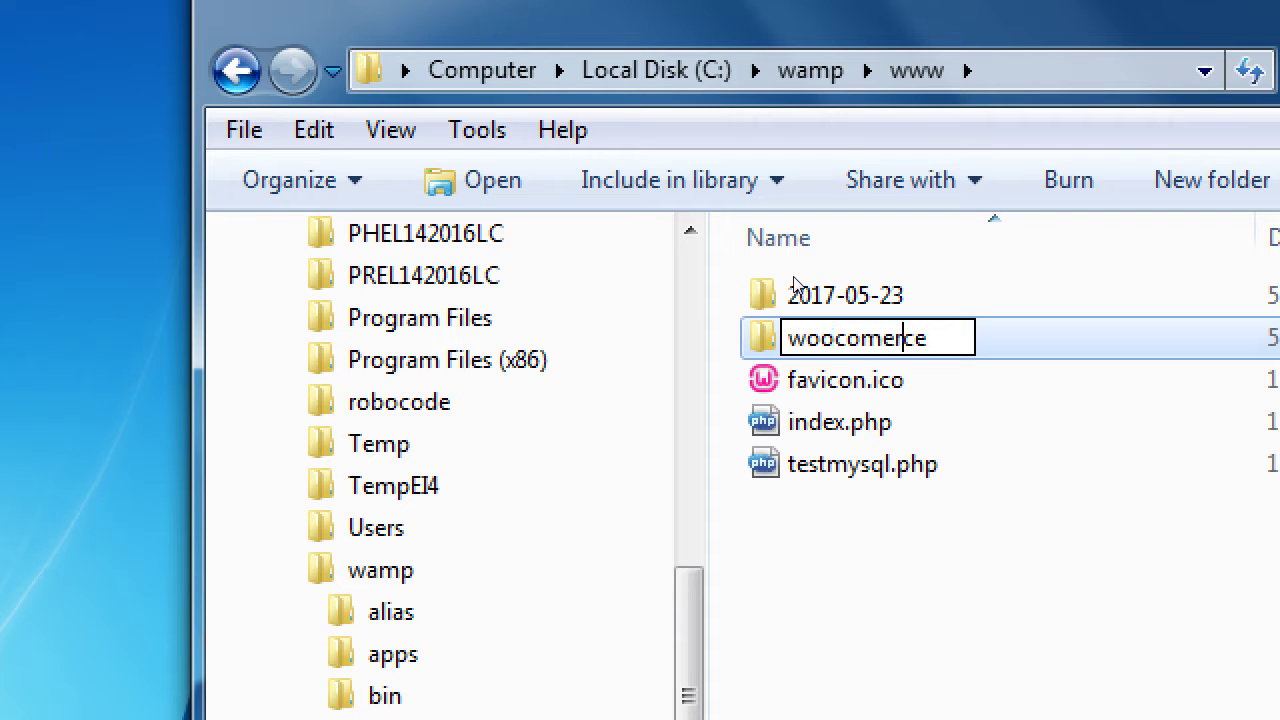
{"action": "type", "text": "m"}
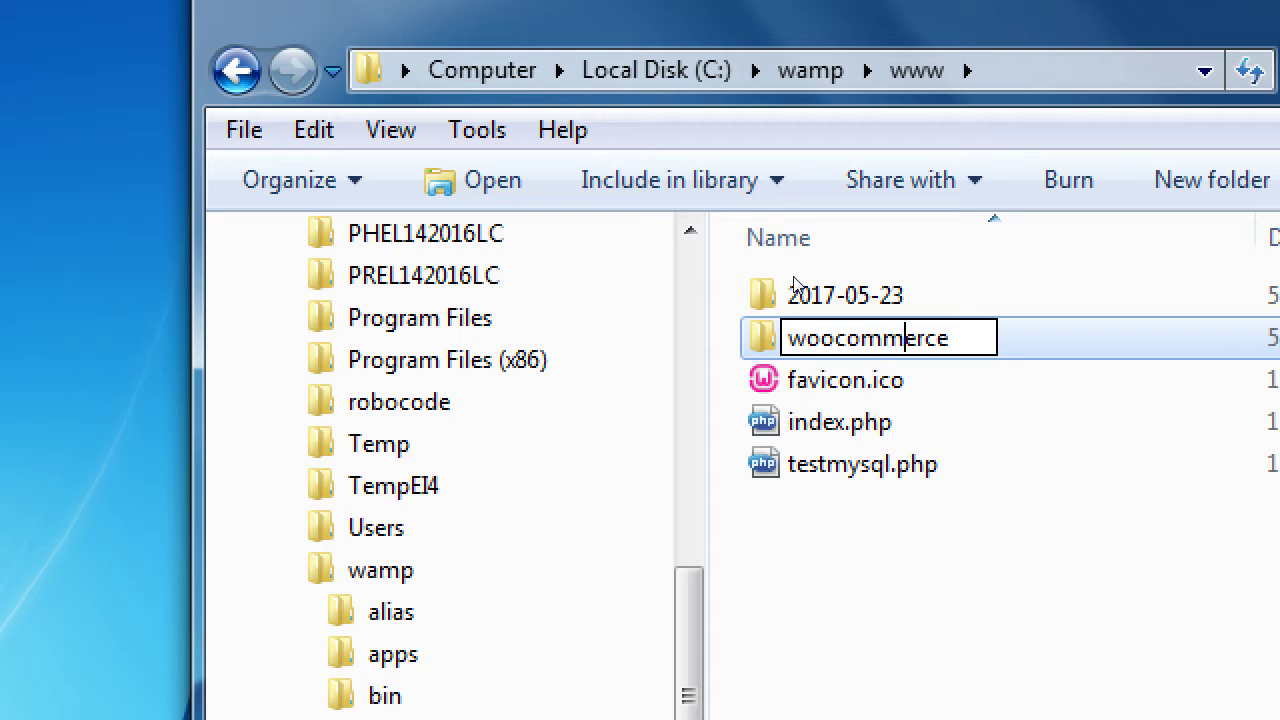
{"action": "key", "text": "Return"}
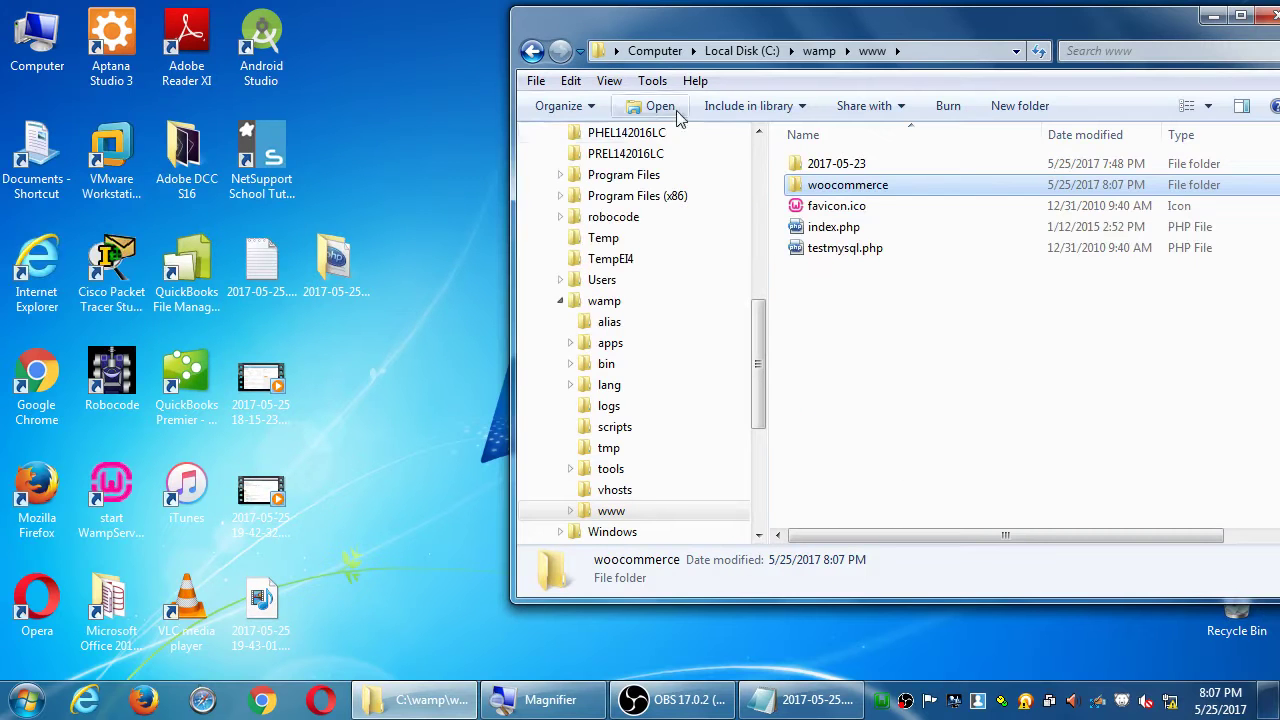
- Move the www window aside and open the 2017-05-16-no-ecommerce folder from the instructor's WordPress folder on Z: in a second Explorer window
{"action": "left_click_drag", "start_coordinate": [492, 46], "coordinate": [852, 42]}
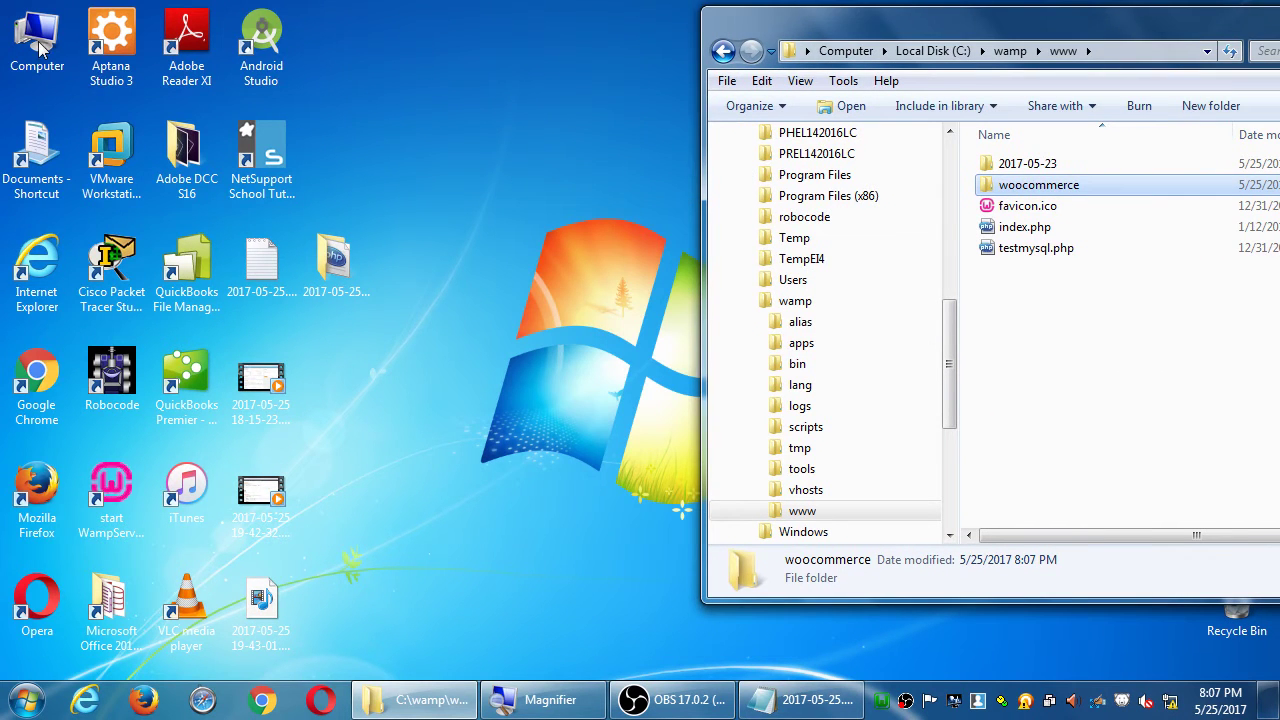
{"action": "double_click", "coordinate": [62, 50]}
{"action": "double_click", "coordinate": [588, 414]}
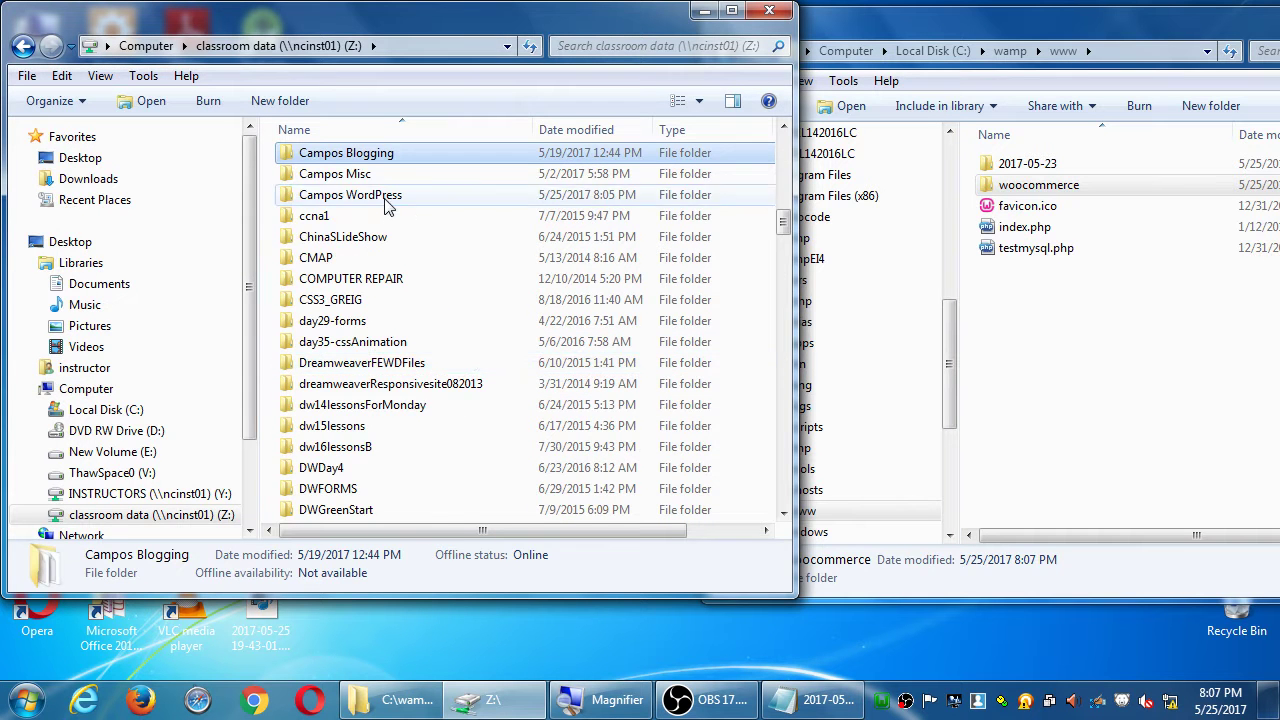
{"action": "double_click", "coordinate": [386, 196]}
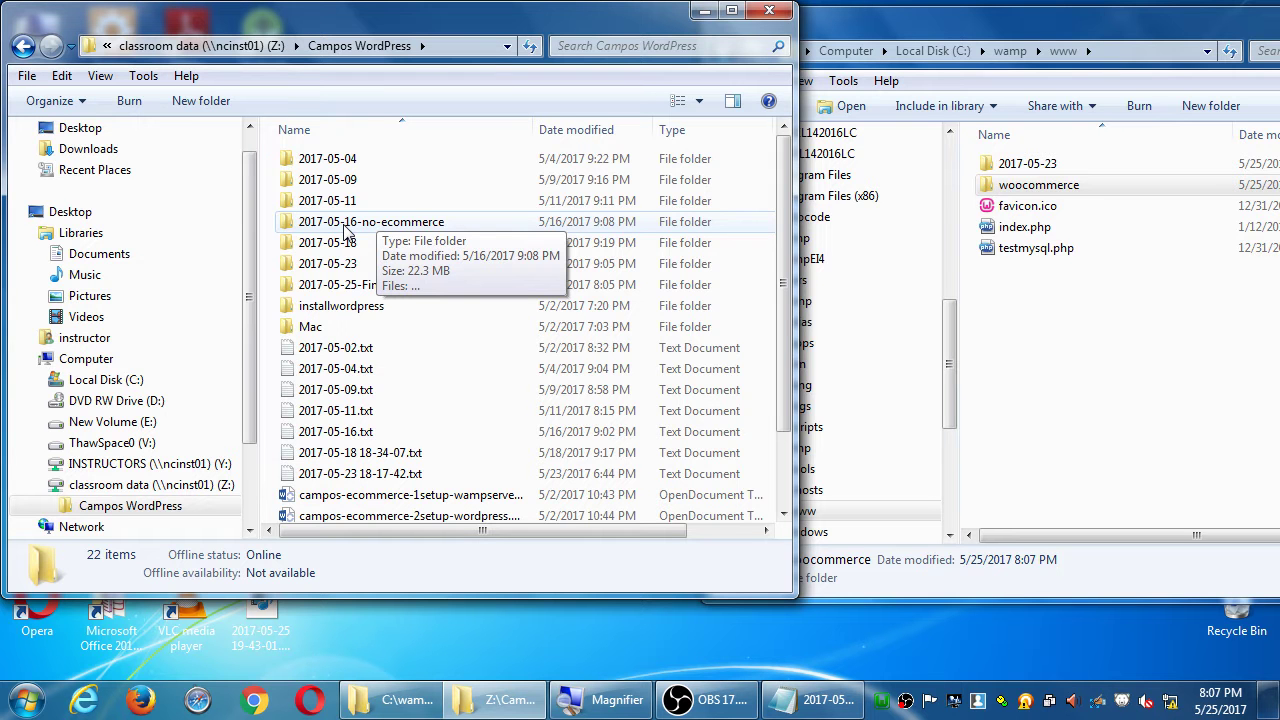
{"action": "double_click", "coordinate": [345, 222]}
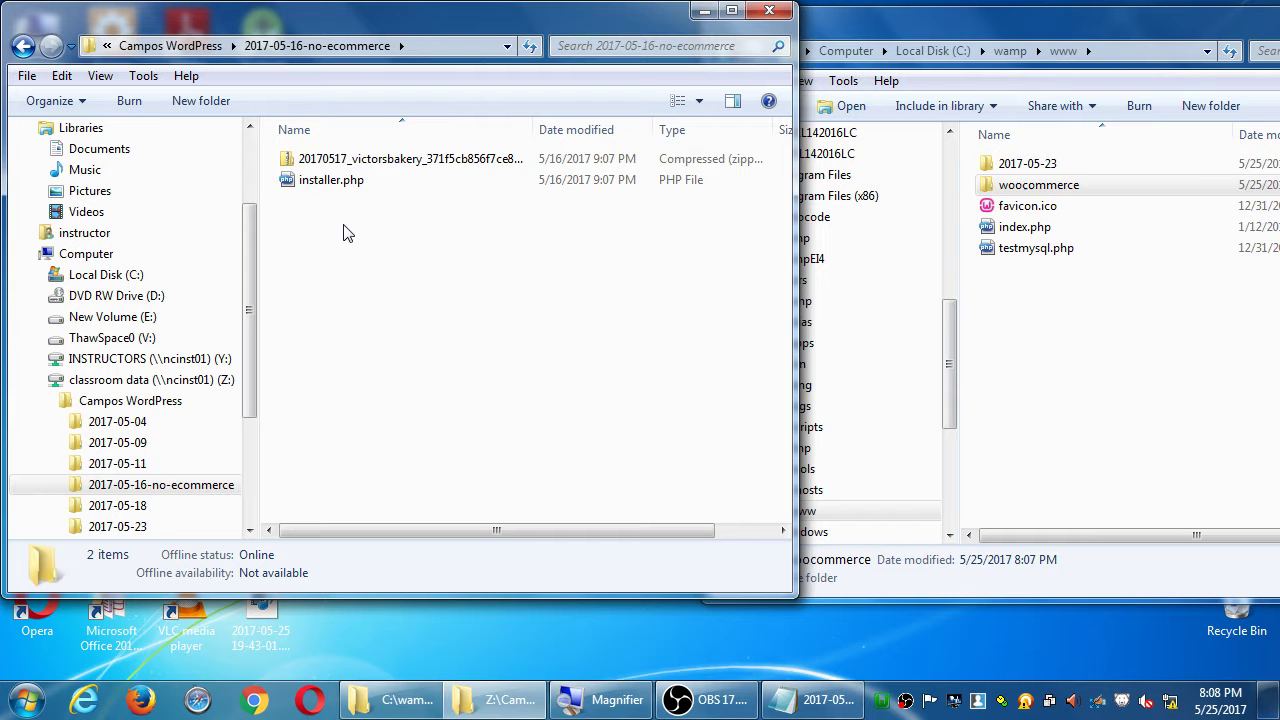
{"action": "key", "text": "BackSpace"}
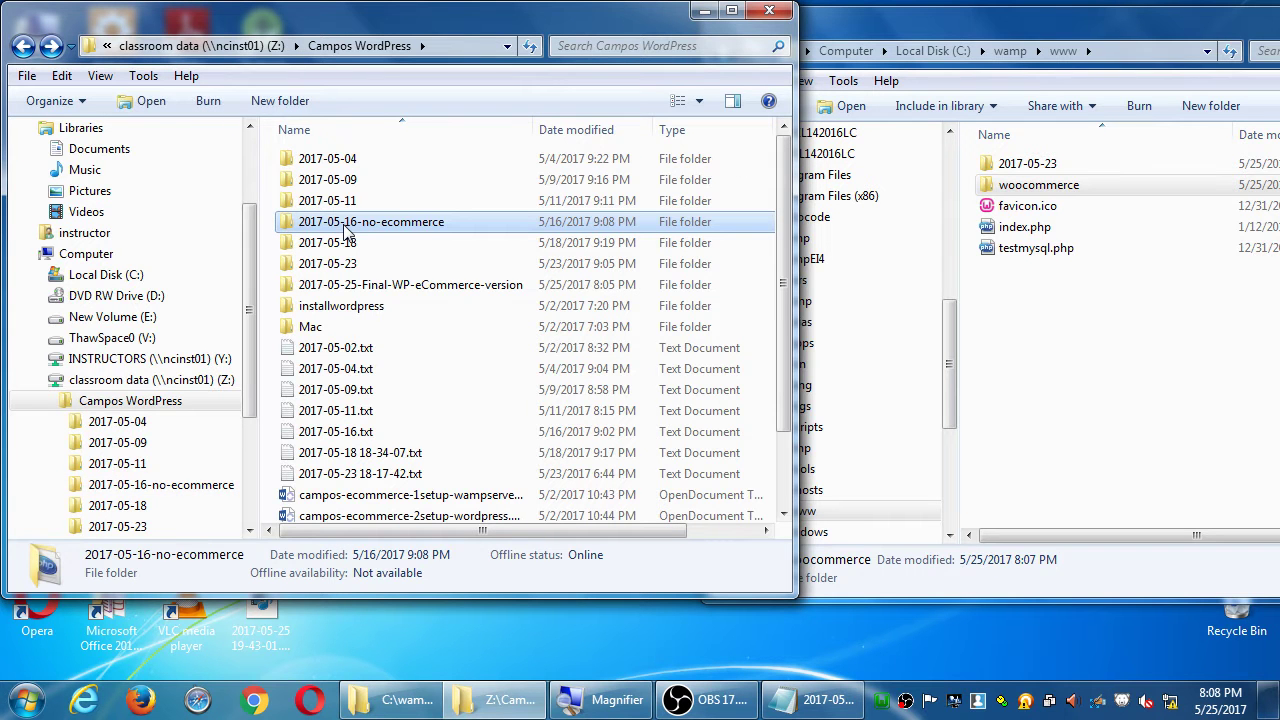
{"action": "double_click", "coordinate": [295, 224]}
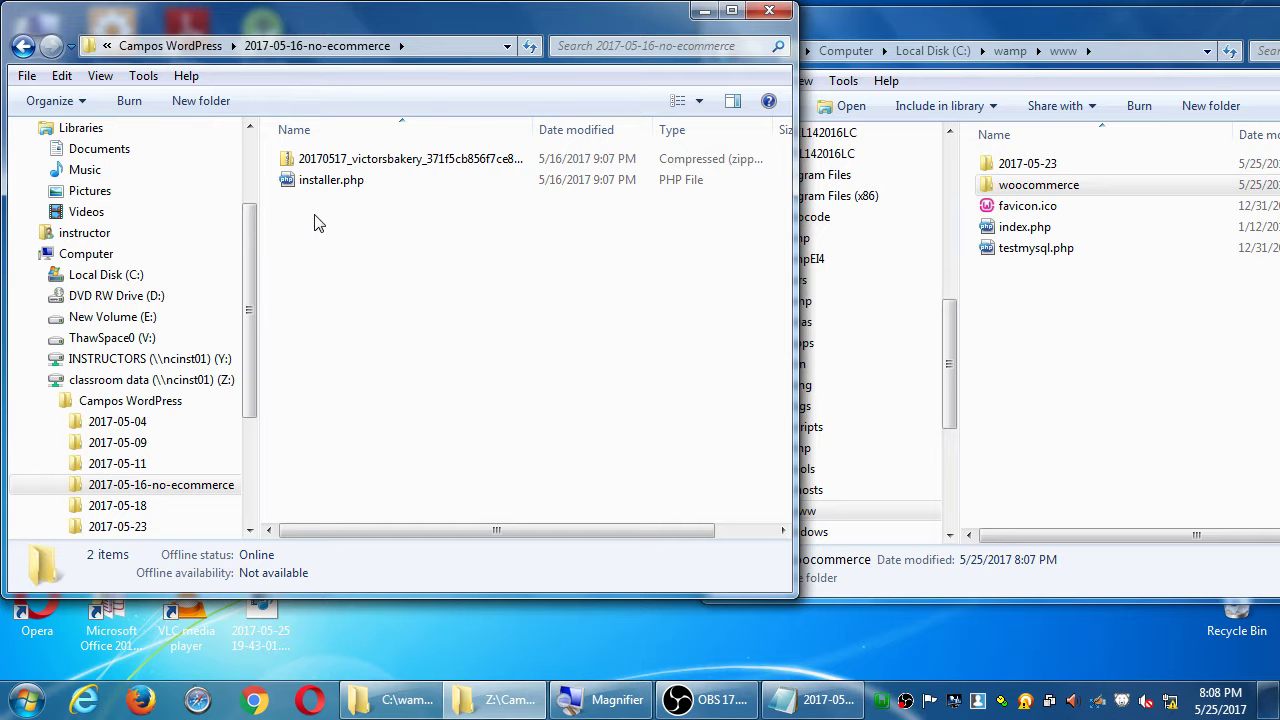
- Copy the victorsbakery archive and installer.php from the 2017-05-16-no-ecommerce folder into C:\wamp\www\woocommerce
{"action": "key", "text": "ctrl+a"}
{"action": "left_click_drag", "start_coordinate": [345, 192], "coordinate": [987, 187]}
{"action": "double_click", "coordinate": [987, 187]}
{"action": "left_click_drag", "start_coordinate": [500, 180], "coordinate": [1040, 231]}
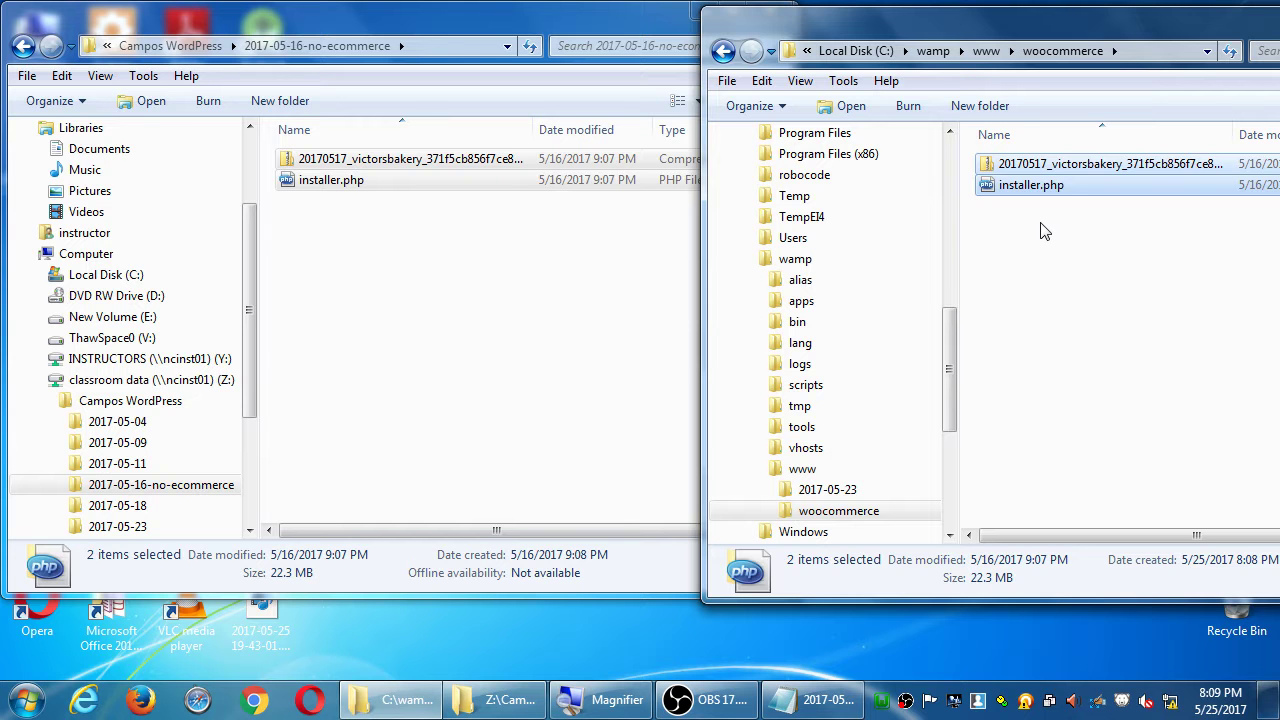
- Return the local Explorer window to the www folder and close the network drive window
{"action": "key", "text": "BackSpace"}
{"action": "left_click", "coordinate": [995, 167]}
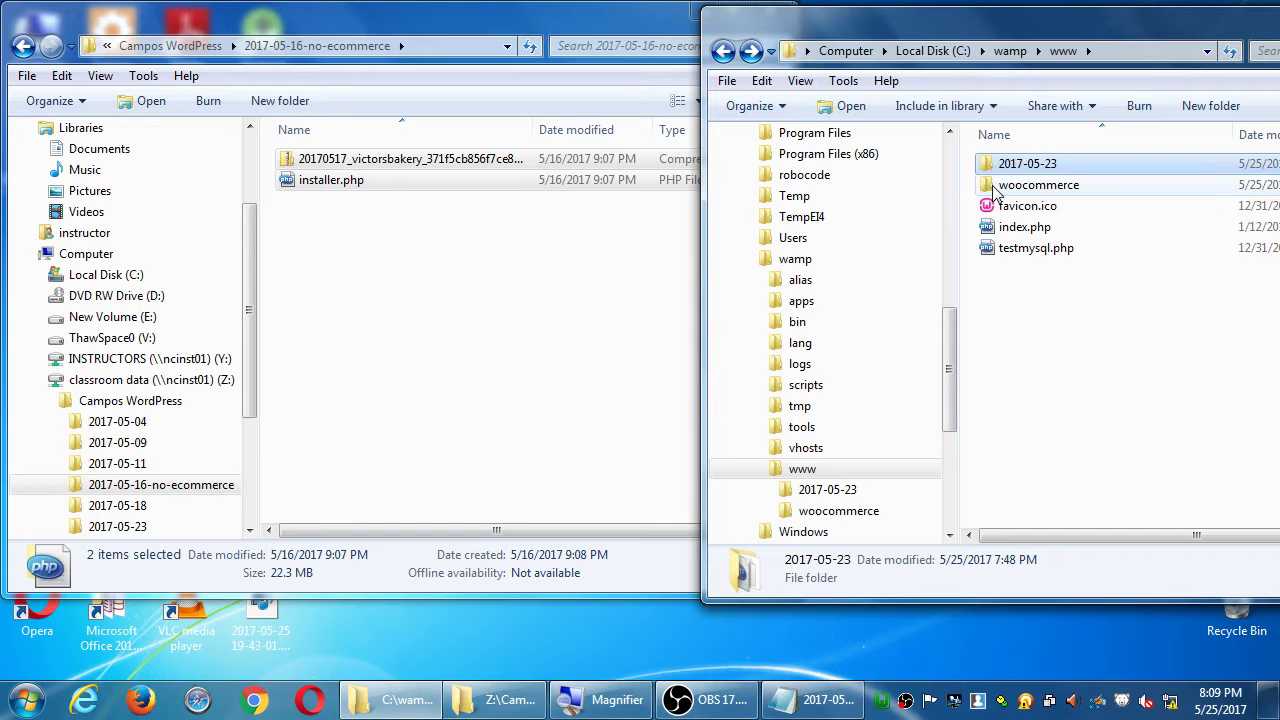
{"action": "left_click", "coordinate": [1078, 365]}
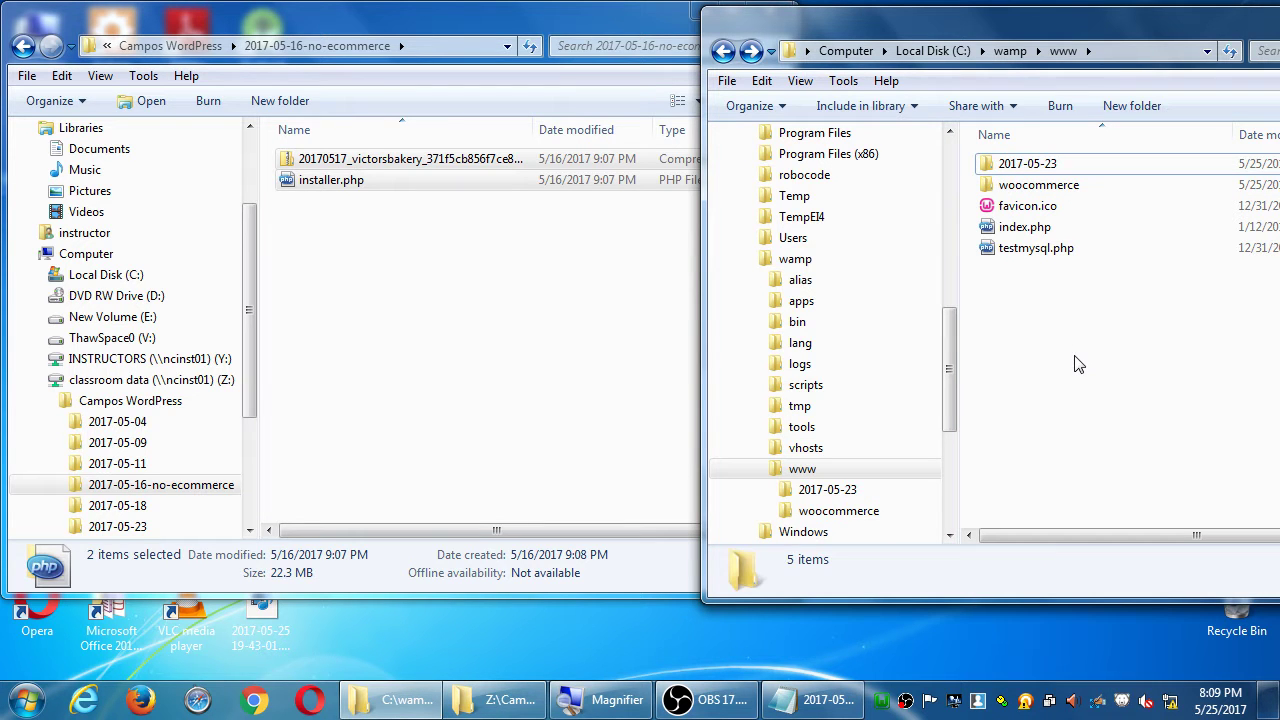
{"action": "left_click", "coordinate": [997, 190]}
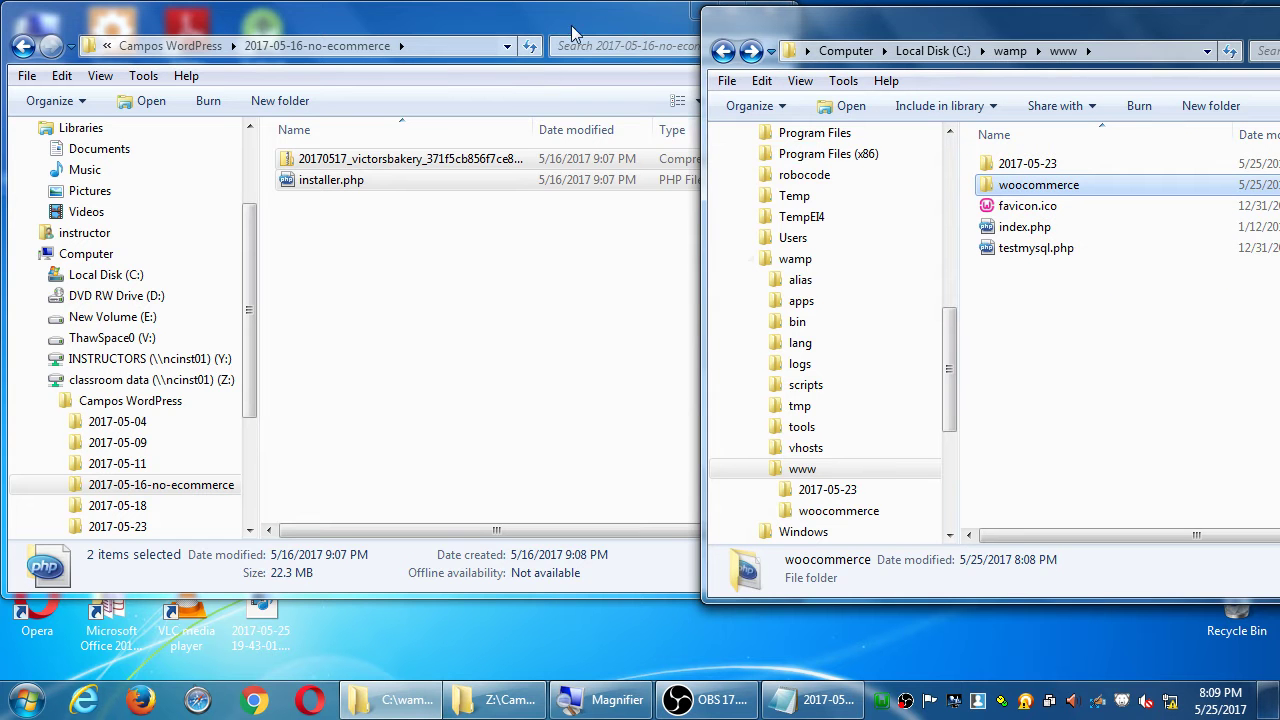
{"action": "left_click", "coordinate": [697, 18]}
{"action": "left_click", "coordinate": [769, 11]}
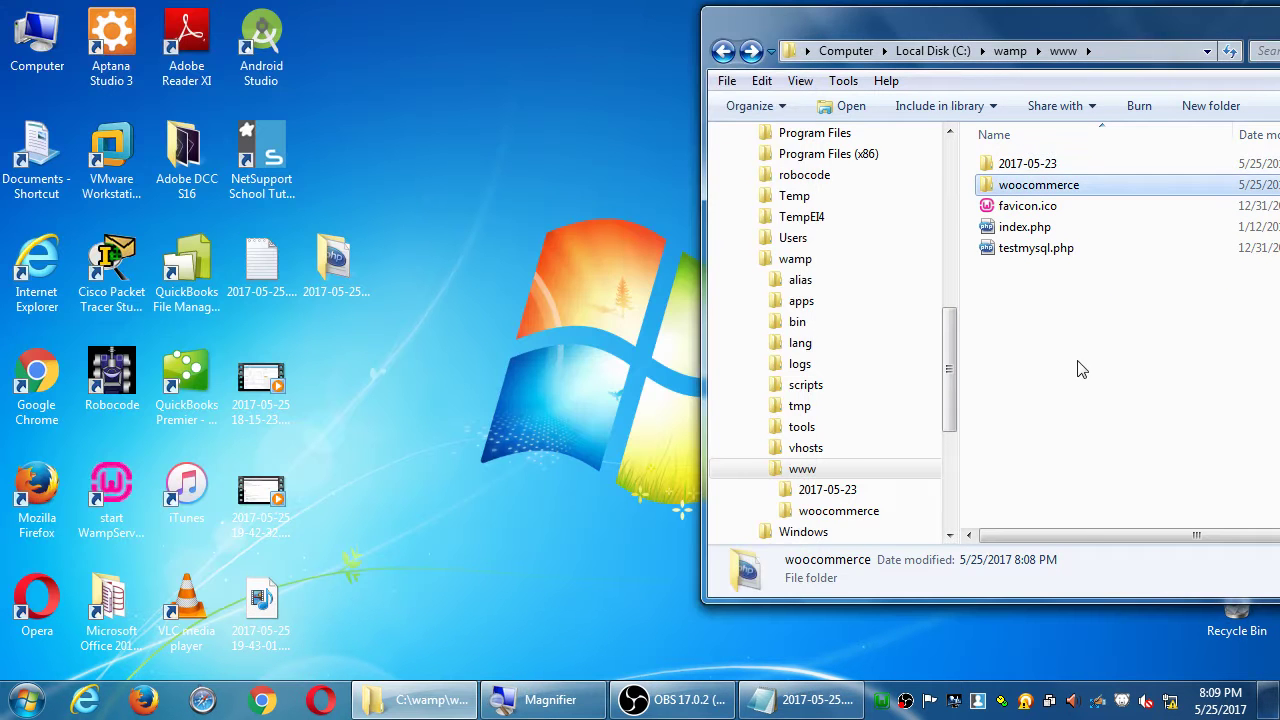
- Open phpMyAdmin from WampServer in Opera, shrink the browser window beside Explorer, and close the extra start page
{"action": "left_click", "coordinate": [882, 702]}
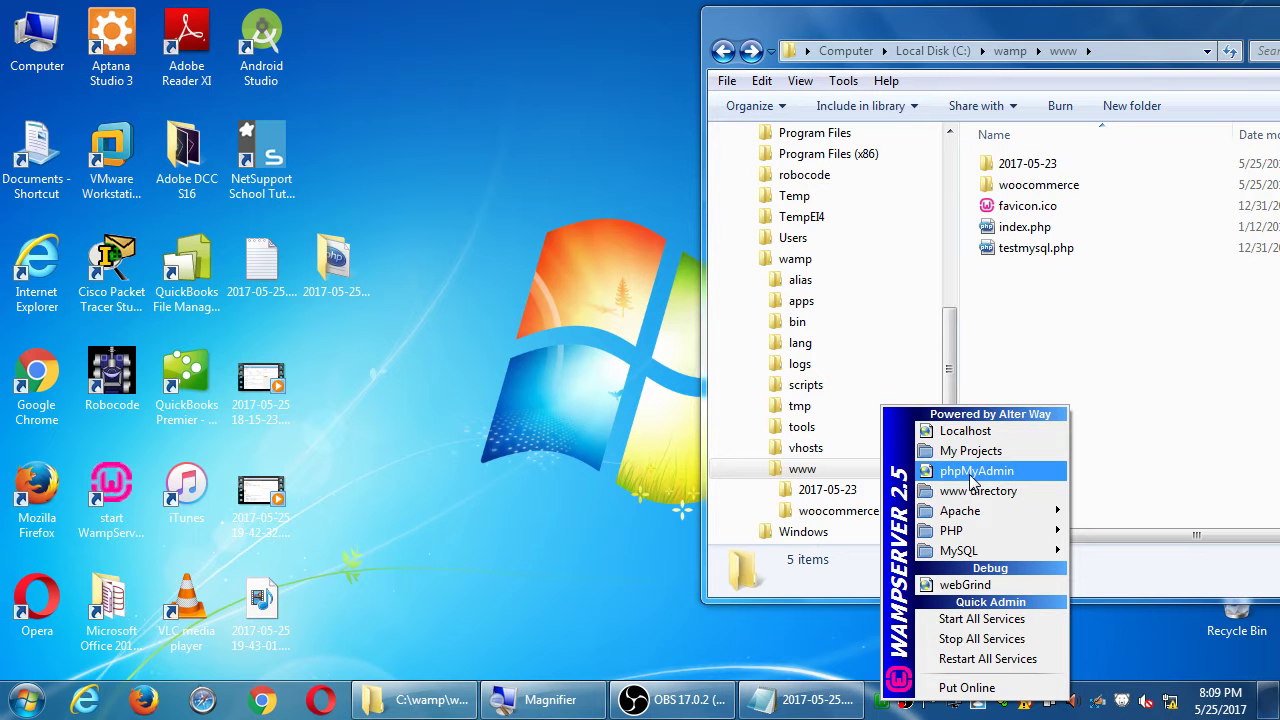
{"action": "left_click", "coordinate": [970, 478]}
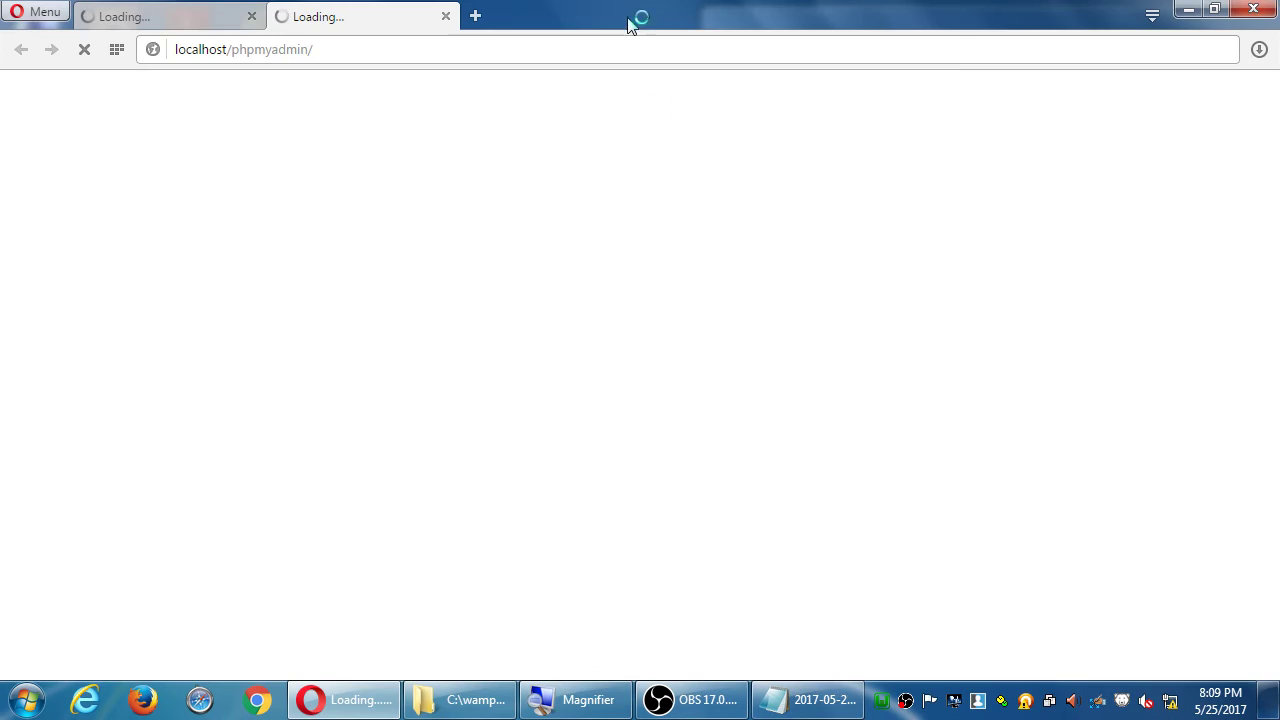
{"action": "left_click_drag", "start_coordinate": [631, 20], "coordinate": [591, 247]}
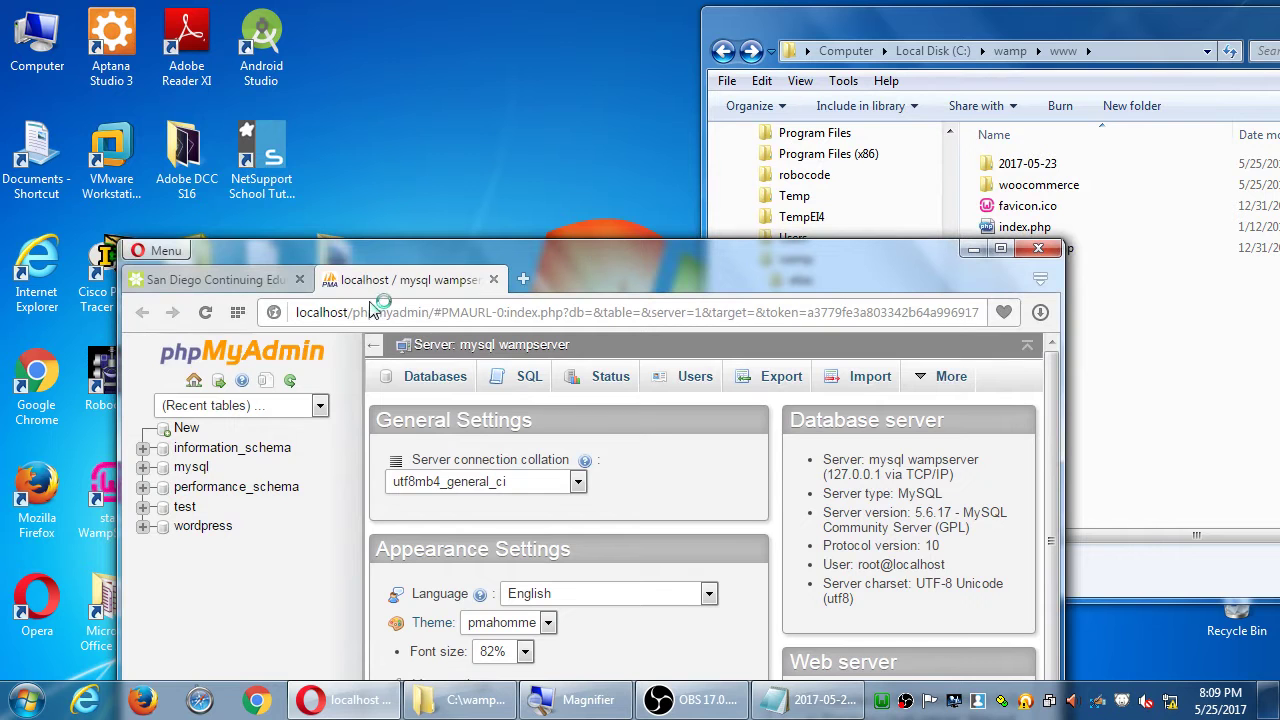
{"action": "left_click", "coordinate": [299, 279]}
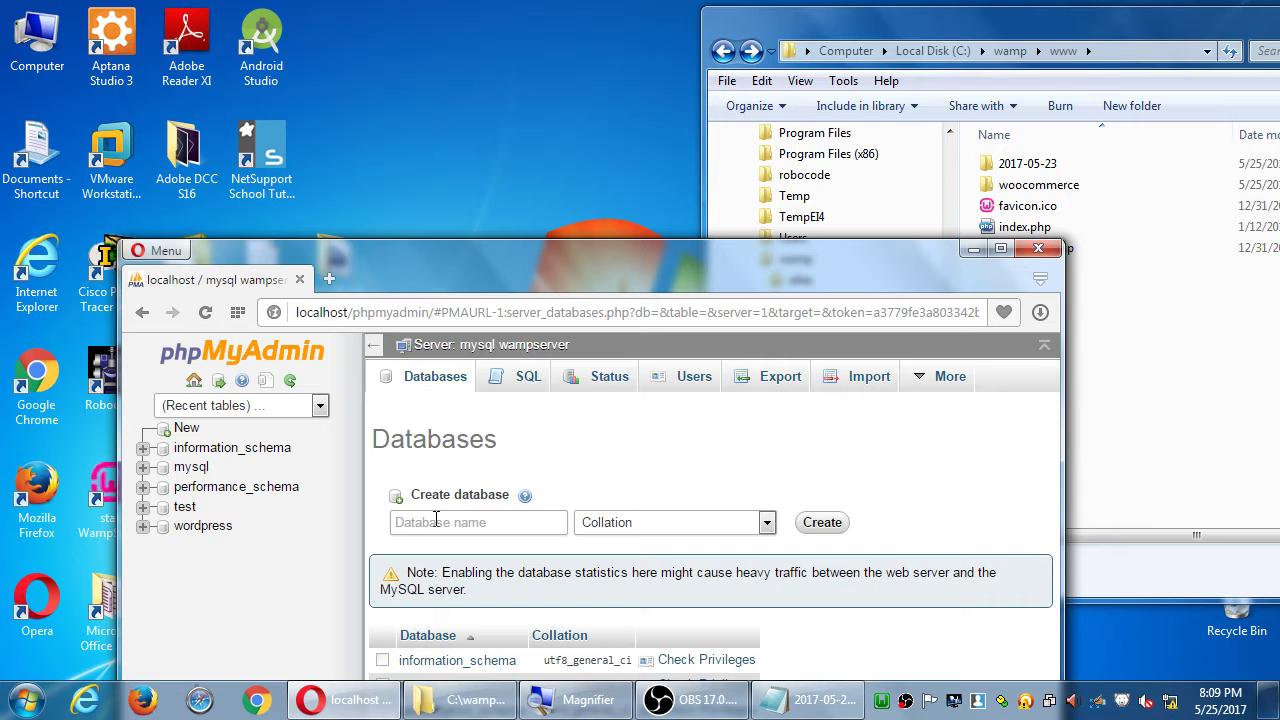
- Create a new MySQL database named woocommerce in phpMyAdmin
{"action": "left_click", "coordinate": [437, 521]}
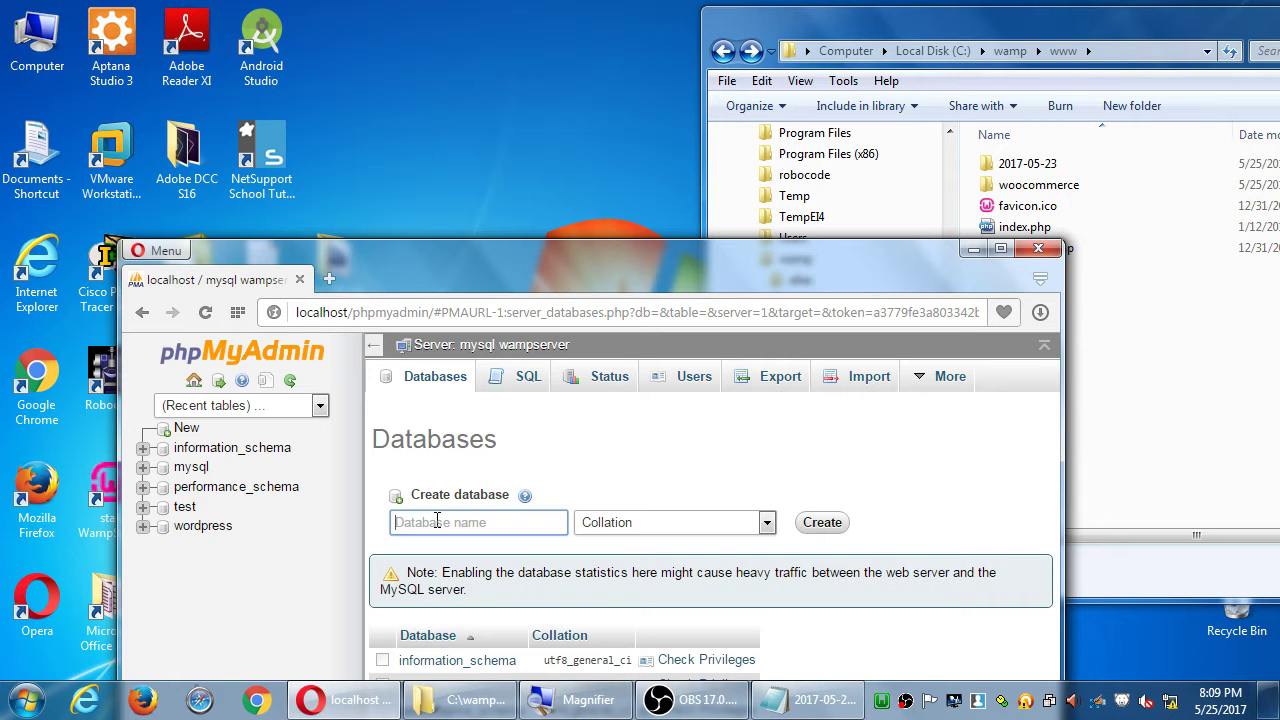
{"action": "type", "text": "woocommerce"}
{"action": "left_click", "coordinate": [816, 527]}
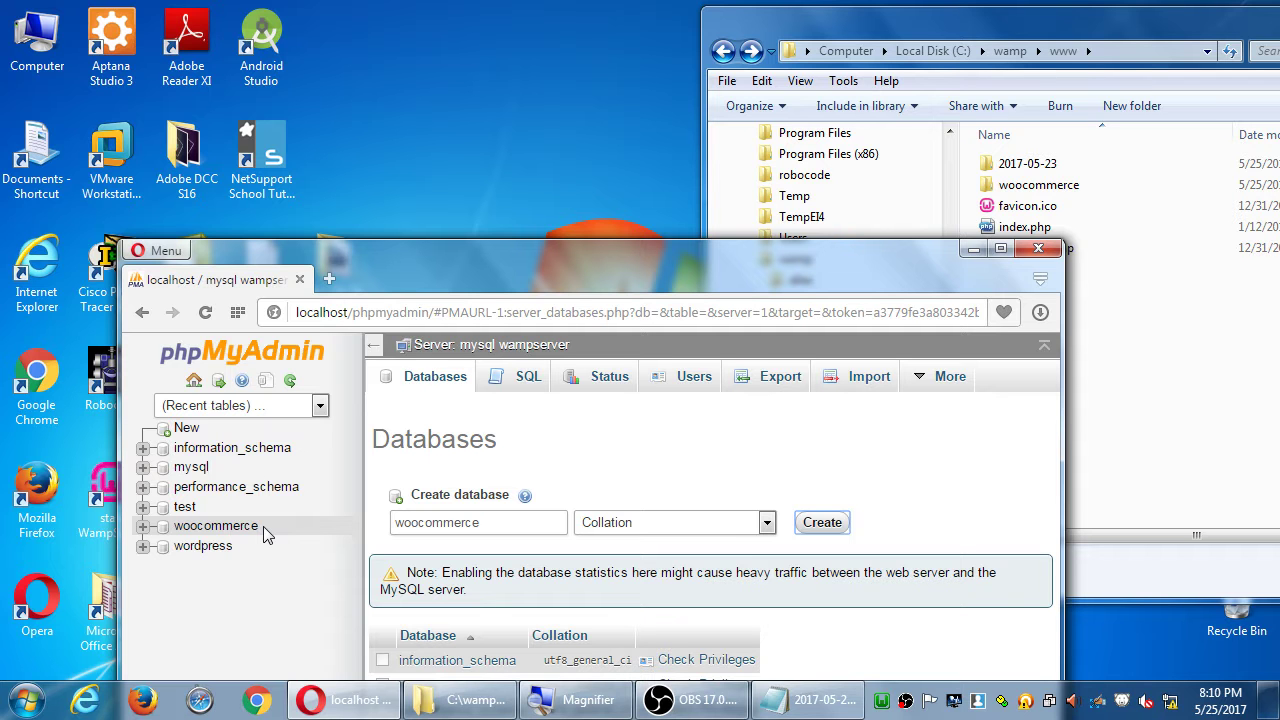
{"action": "left_click", "coordinate": [1145, 393]}
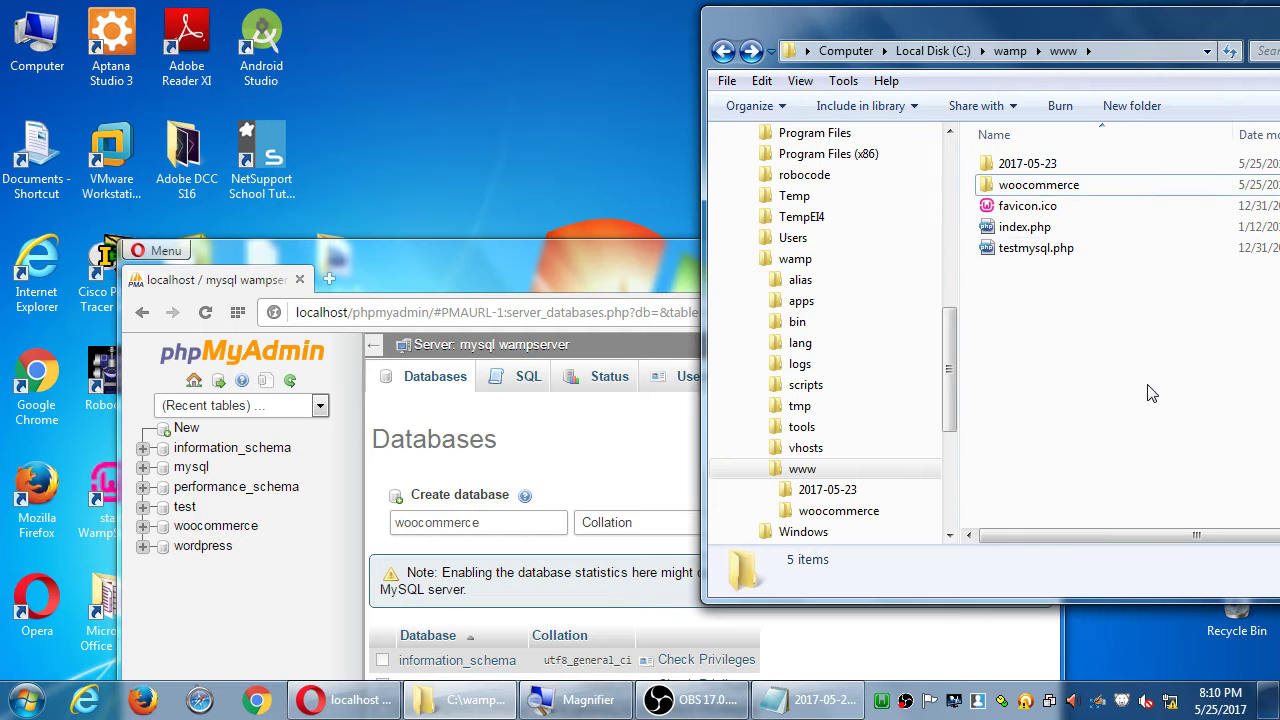
{"action": "left_click", "coordinate": [1040, 165]}
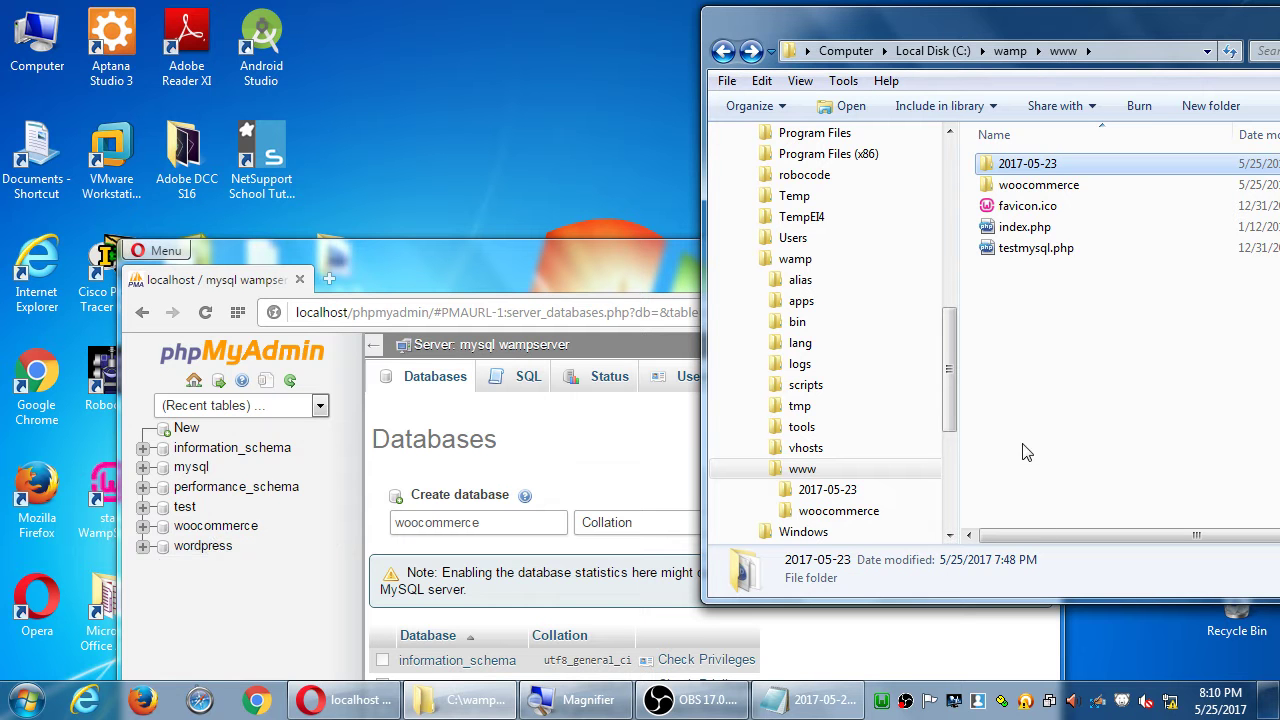
{"action": "left_click", "coordinate": [454, 268]}
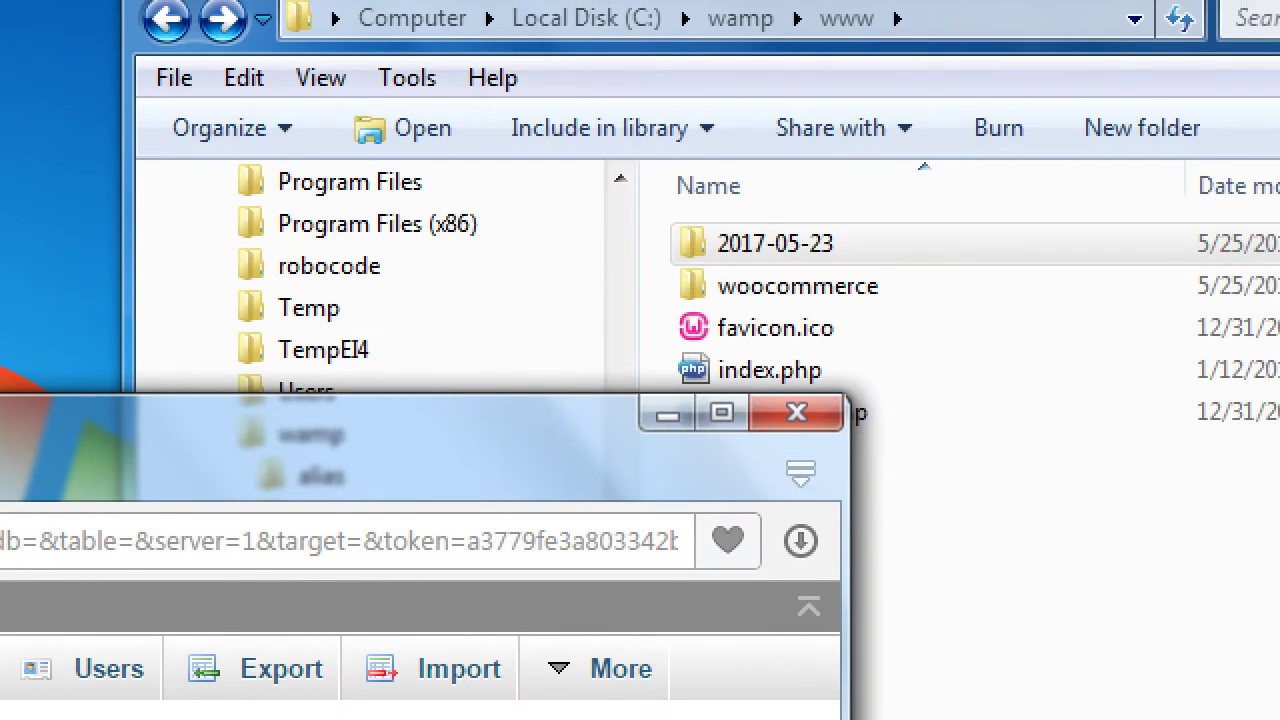
{"action": "left_click", "coordinate": [999, 104]}
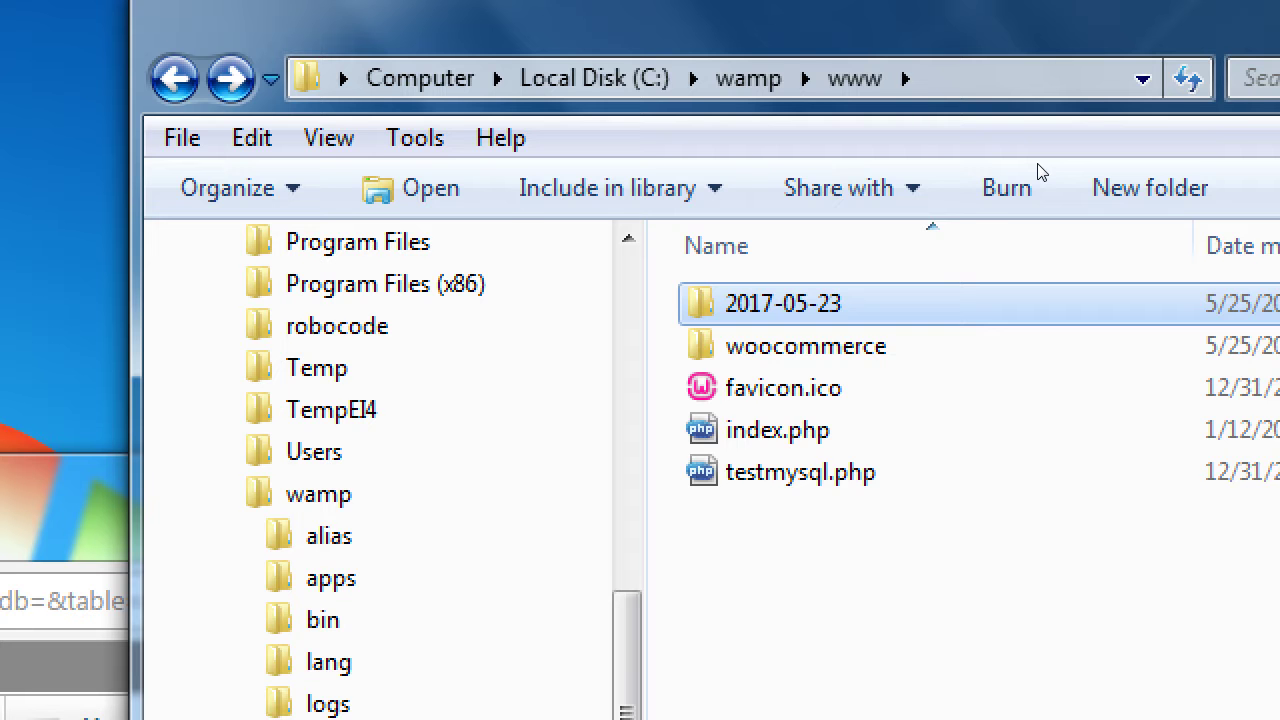
{"action": "key", "text": "Return"}
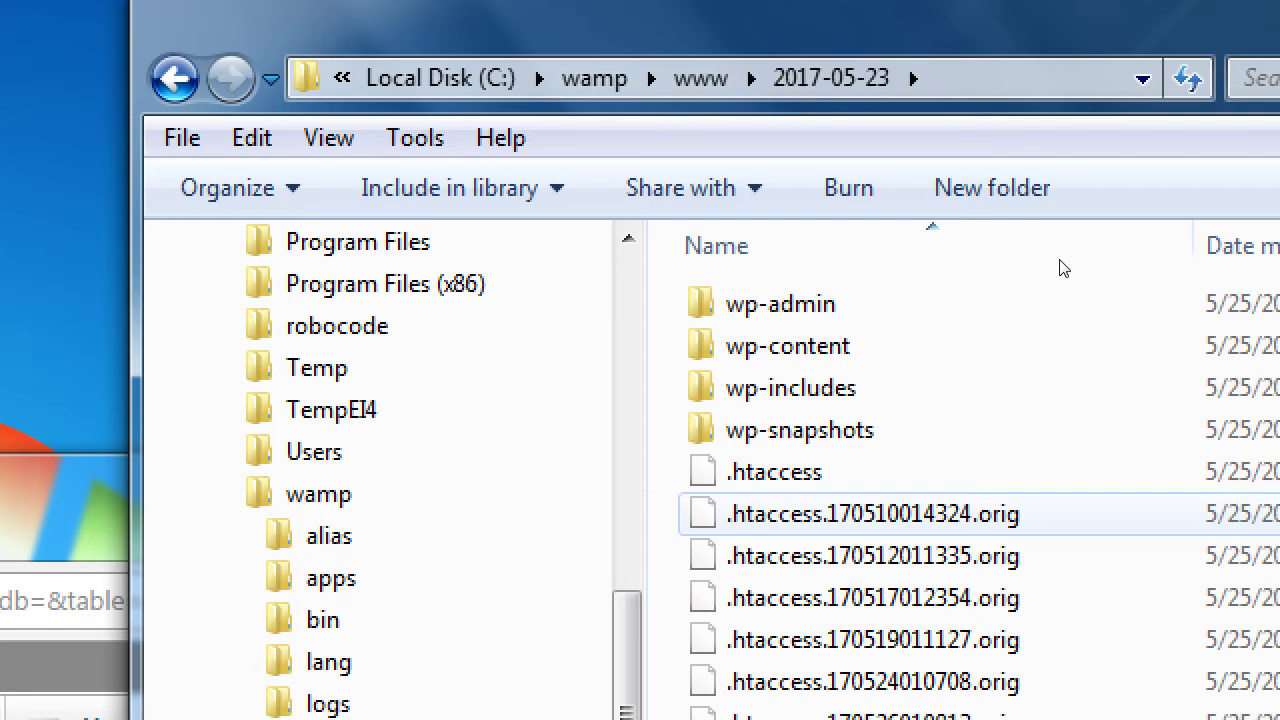
{"action": "key", "text": "BackSpace"}
{"action": "key", "text": "super+minus"}
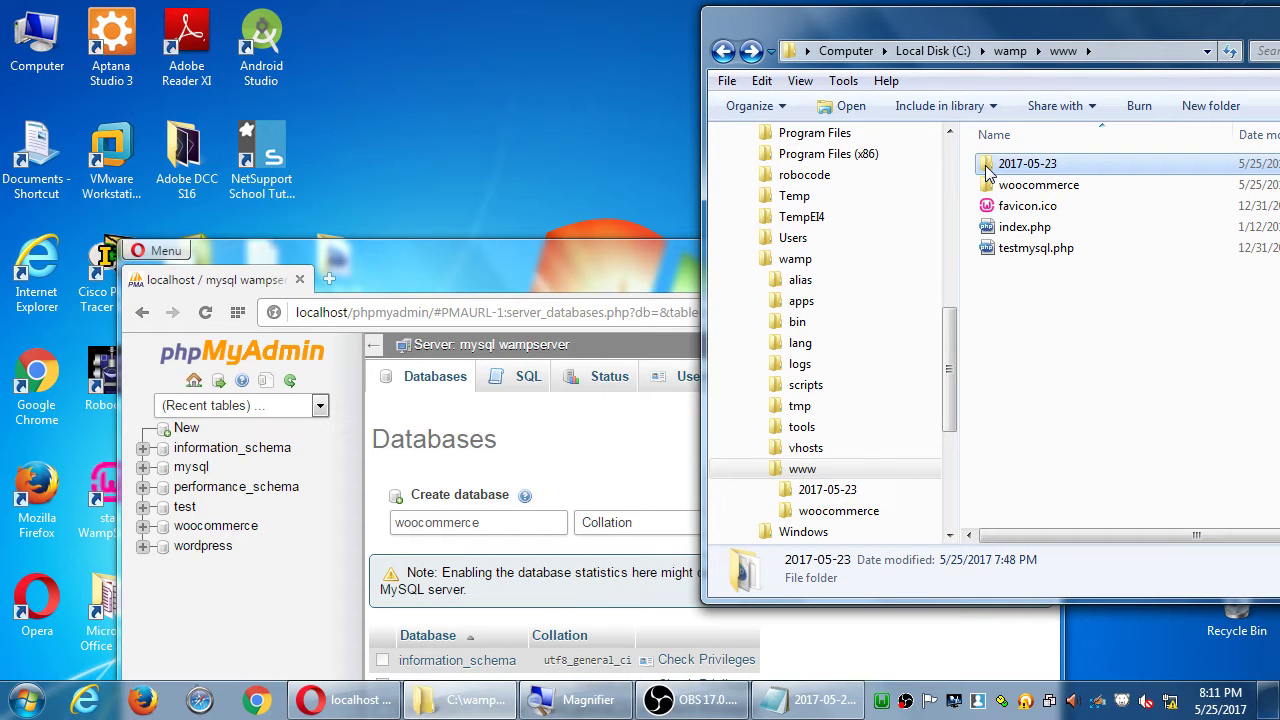
{"action": "left_click", "coordinate": [987, 172]}
{"action": "type", "text": "wordpress"}
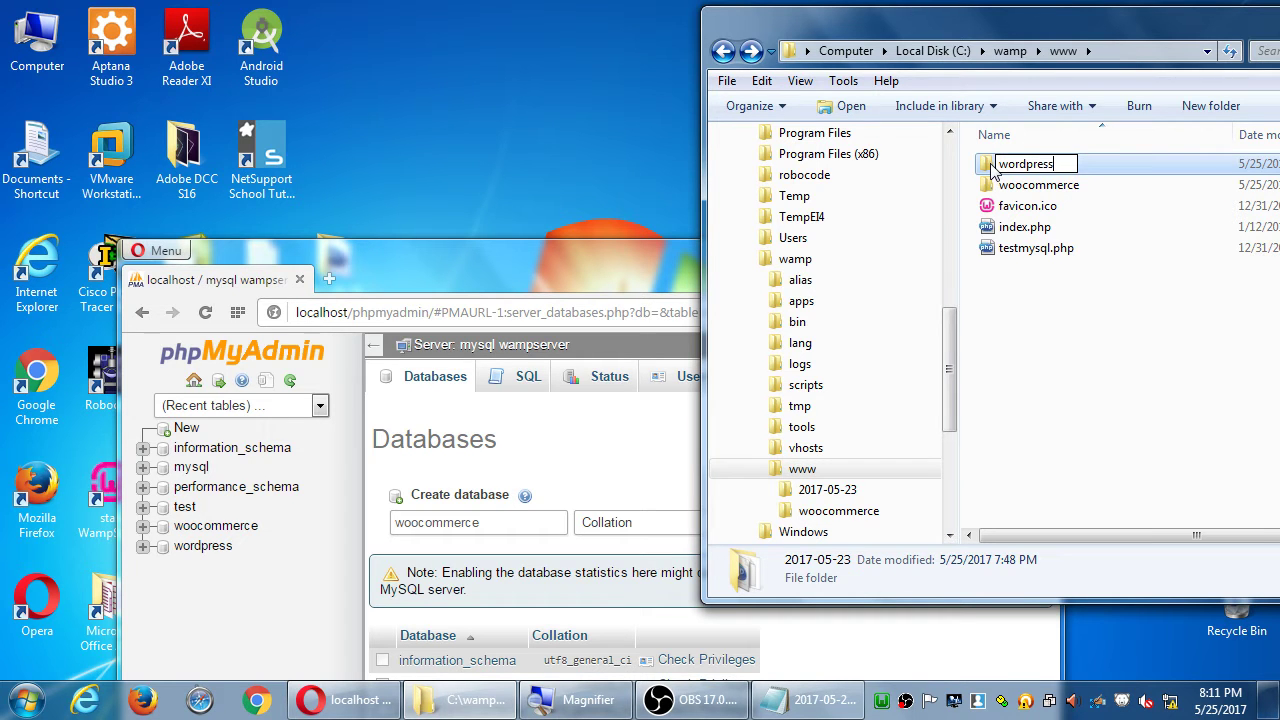
{"action": "key", "text": "Escape"}
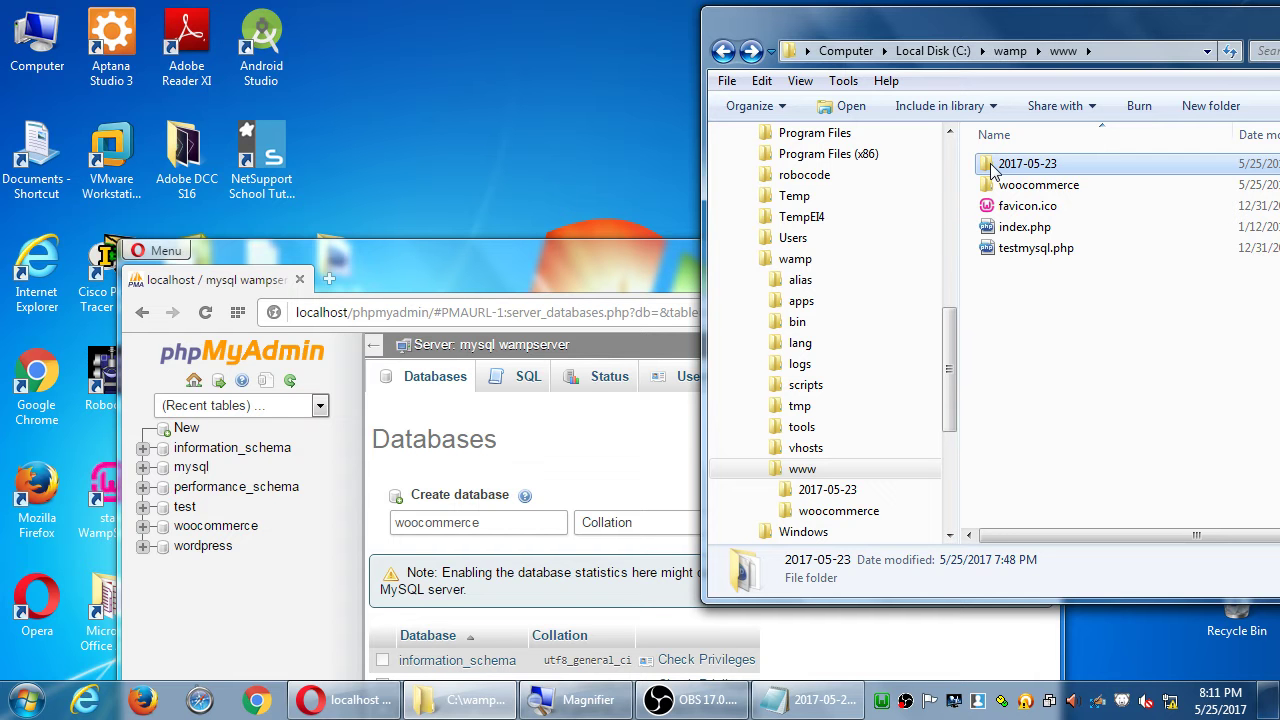
- Open the woocommerce folder in www to check its package files, and bring the phpMyAdmin browser window to the front
{"action": "left_click", "coordinate": [985, 189]}
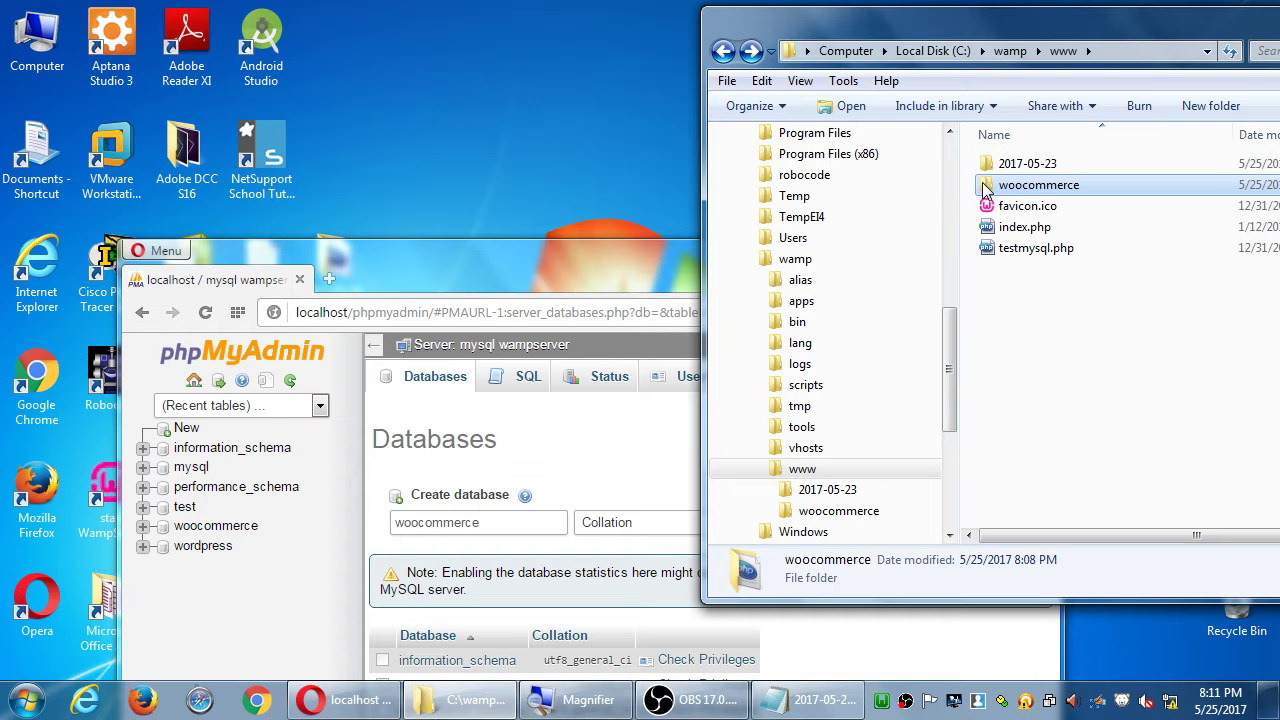
{"action": "double_click", "coordinate": [985, 189]}
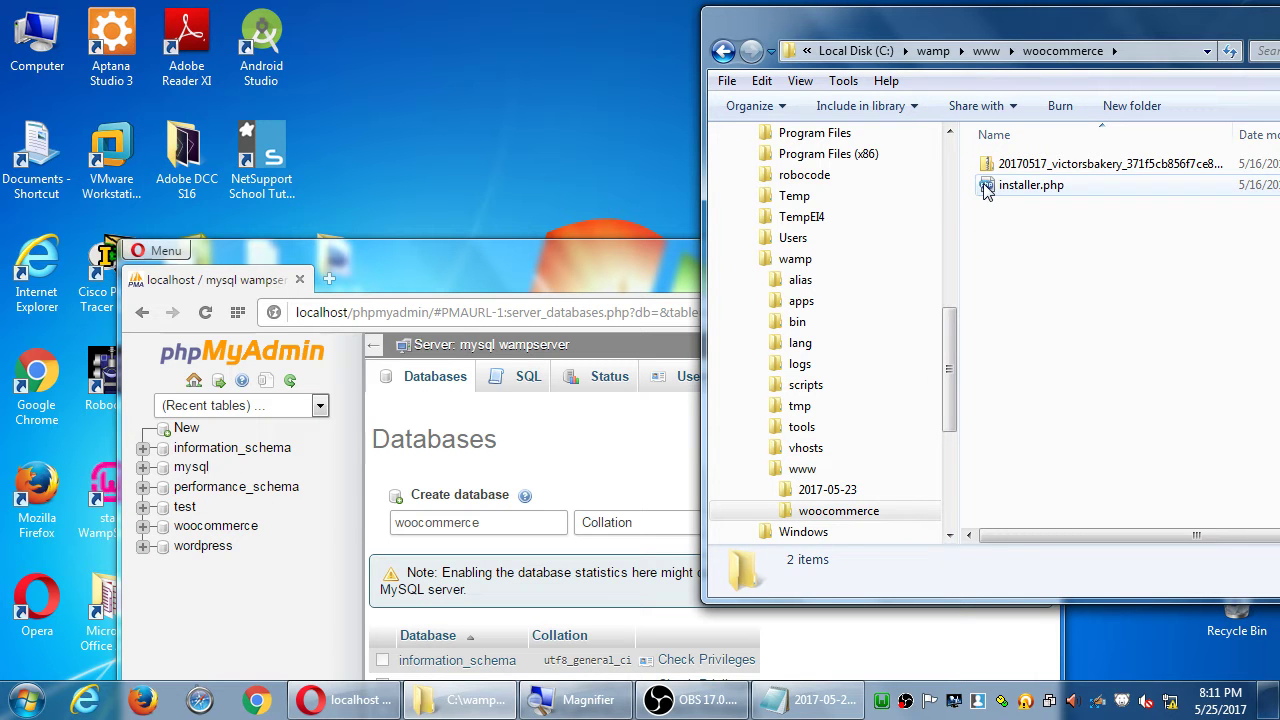
{"action": "left_click", "coordinate": [988, 191]}
{"action": "left_click", "coordinate": [567, 253]}
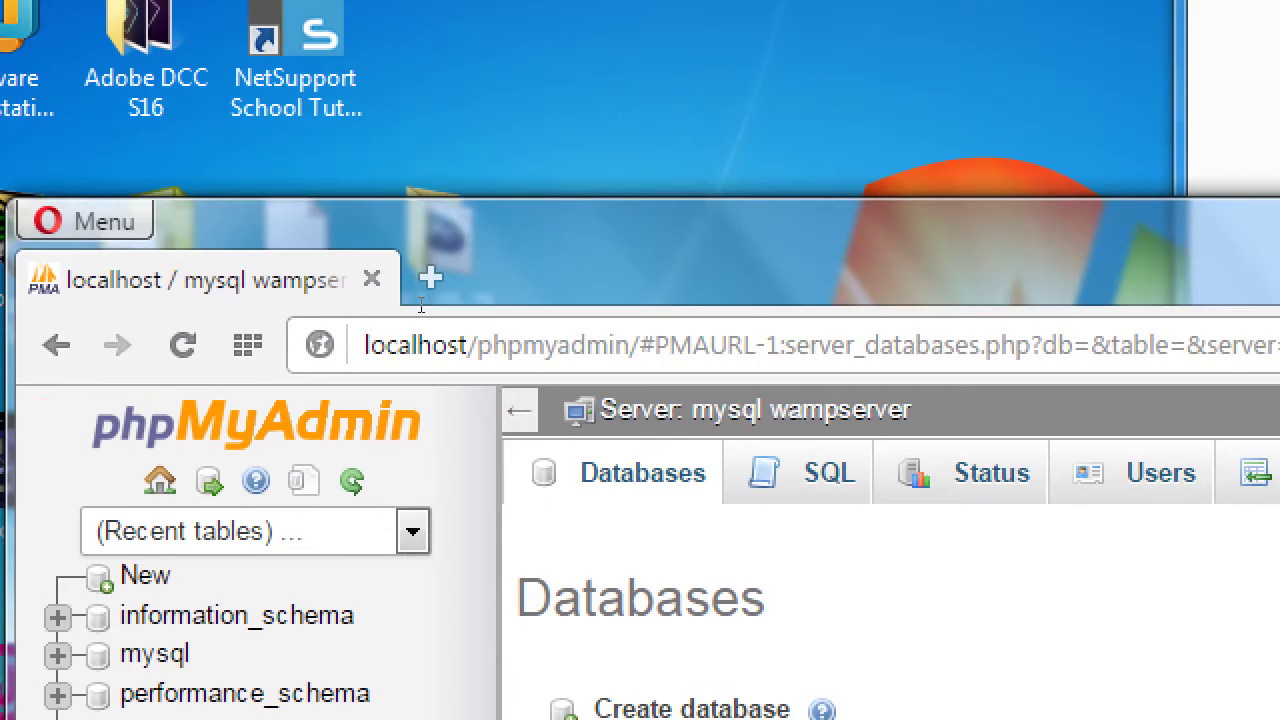
- Load localhost/woocommerce/installer.php in the browser to launch the Duplicator installer
{"action": "key", "text": "ctrl+l"}
{"action": "type", "text": "loc"}
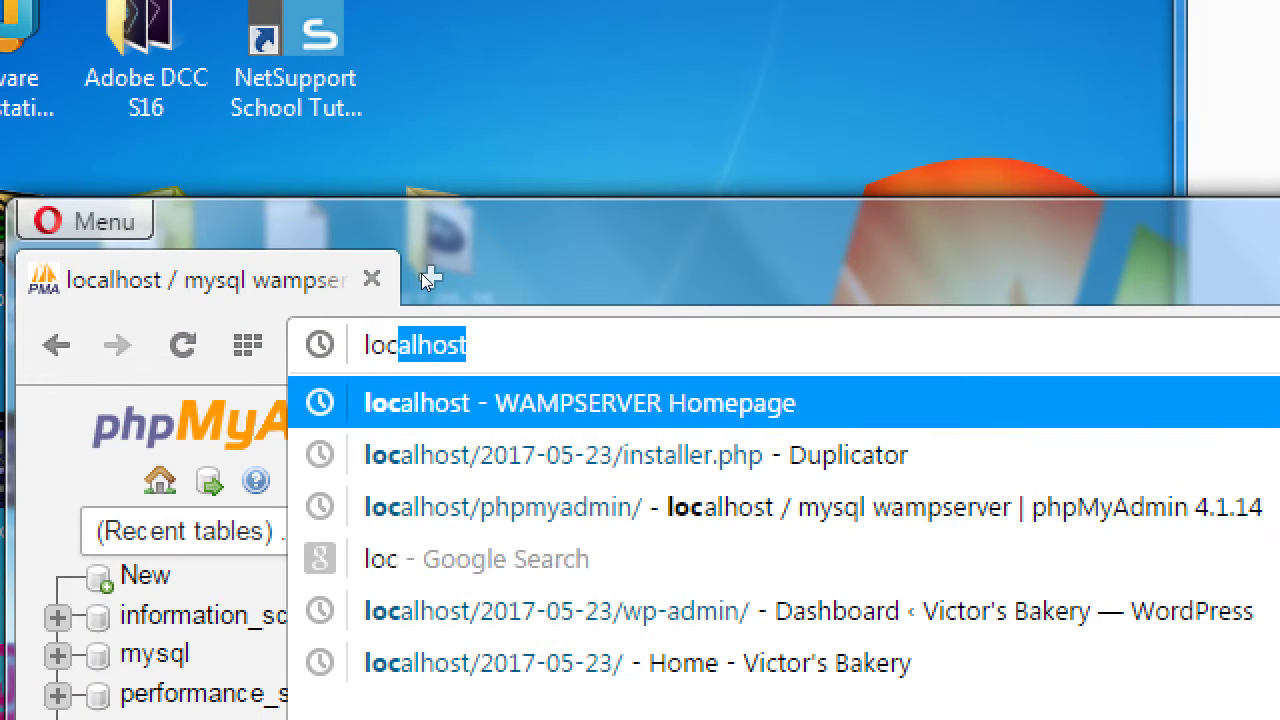
{"action": "type", "text": "alhost/wooco"}
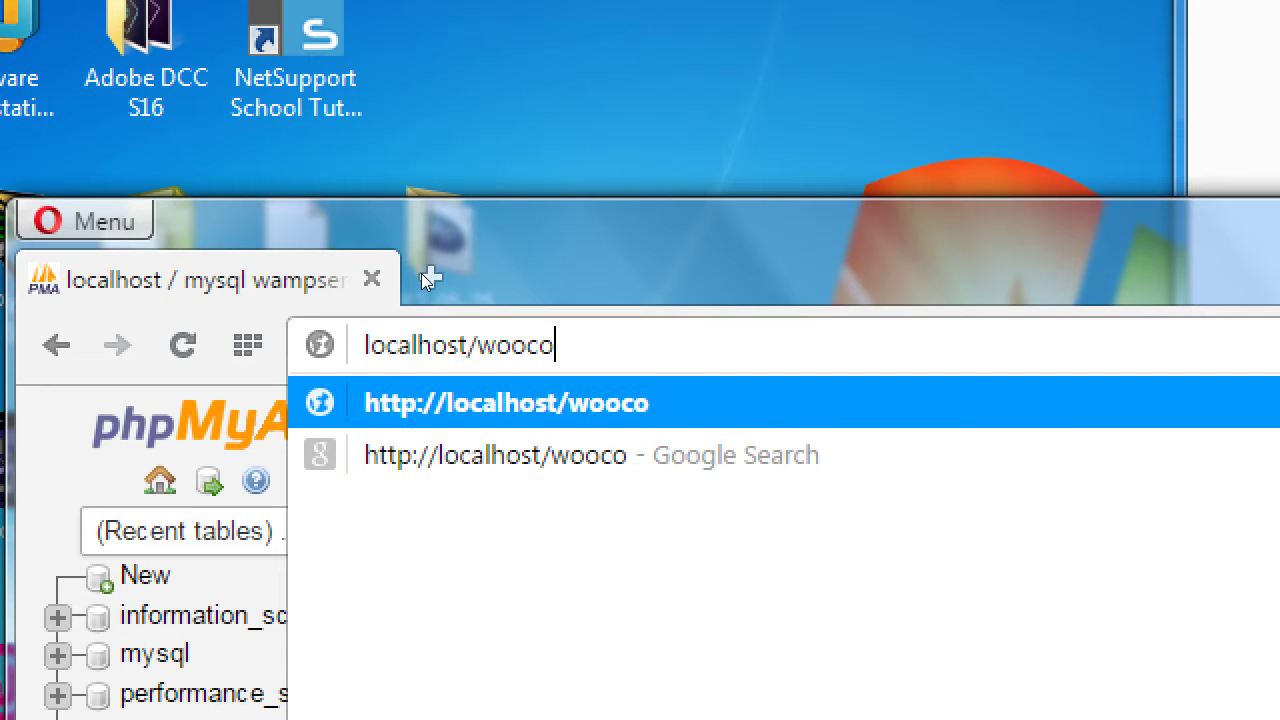
{"action": "type", "text": "mmerce/installer.php"}
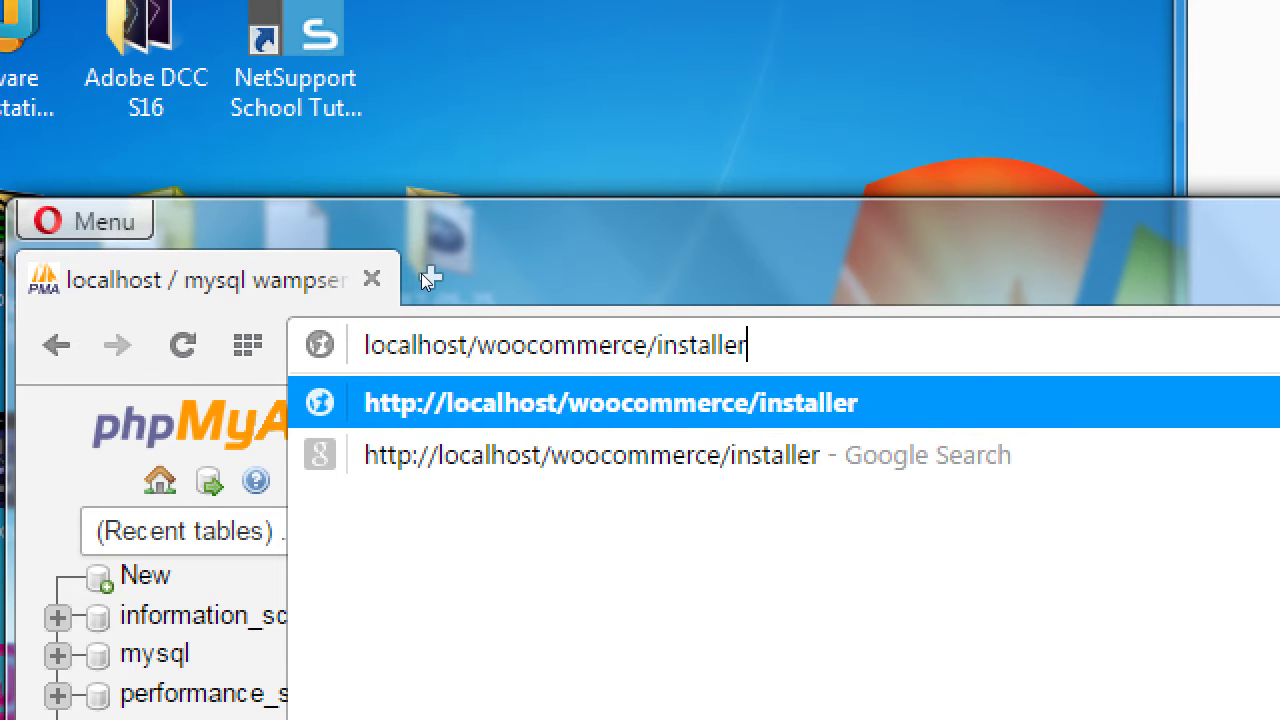
{"action": "key", "text": "Left"}
{"action": "key", "text": "Left"}
{"action": "key", "text": "Left"}
{"action": "key", "text": "Left"}
{"action": "key", "text": "Left"}
{"action": "key", "text": "Left"}
{"action": "key", "text": "Left"}
{"action": "key", "text": "Left"}
{"action": "key", "text": "Left"}
{"action": "key", "text": "Left"}
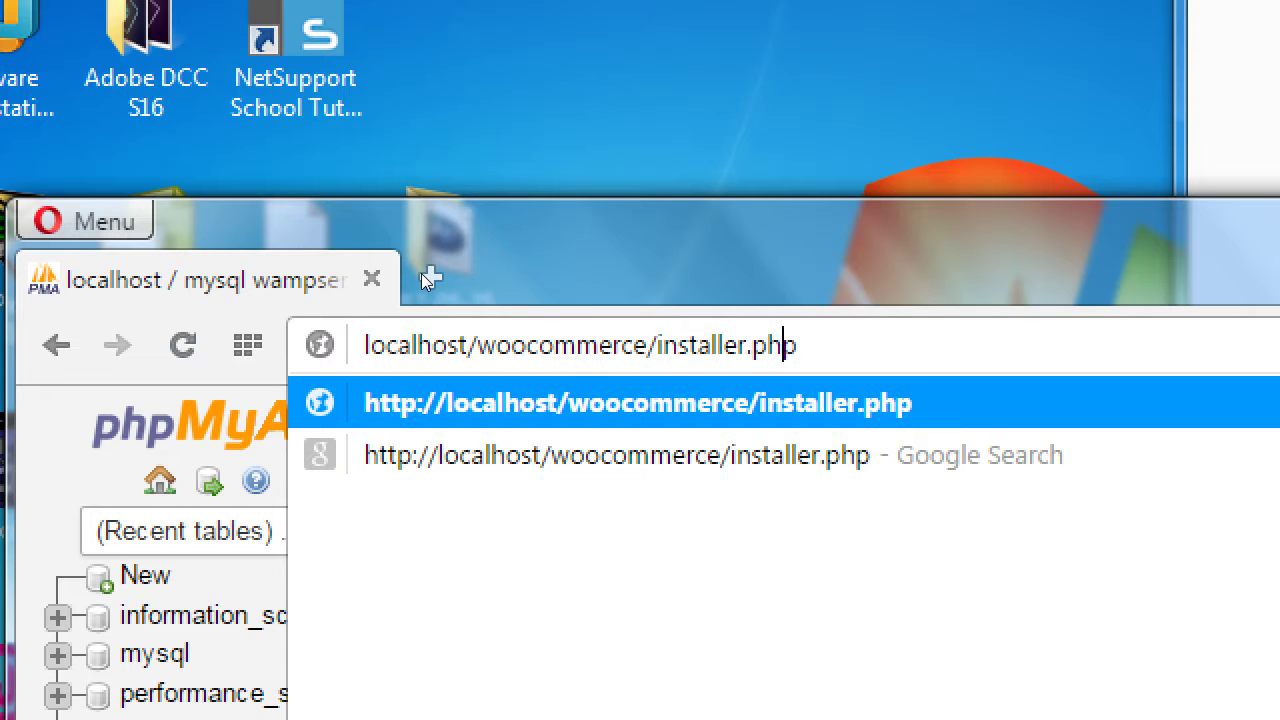
{"action": "key", "text": "Left"}
{"action": "key", "text": "Left"}
{"action": "key", "text": "Left"}
{"action": "key", "text": "Left"}
{"action": "key", "text": "ctrl+shift+Left"}
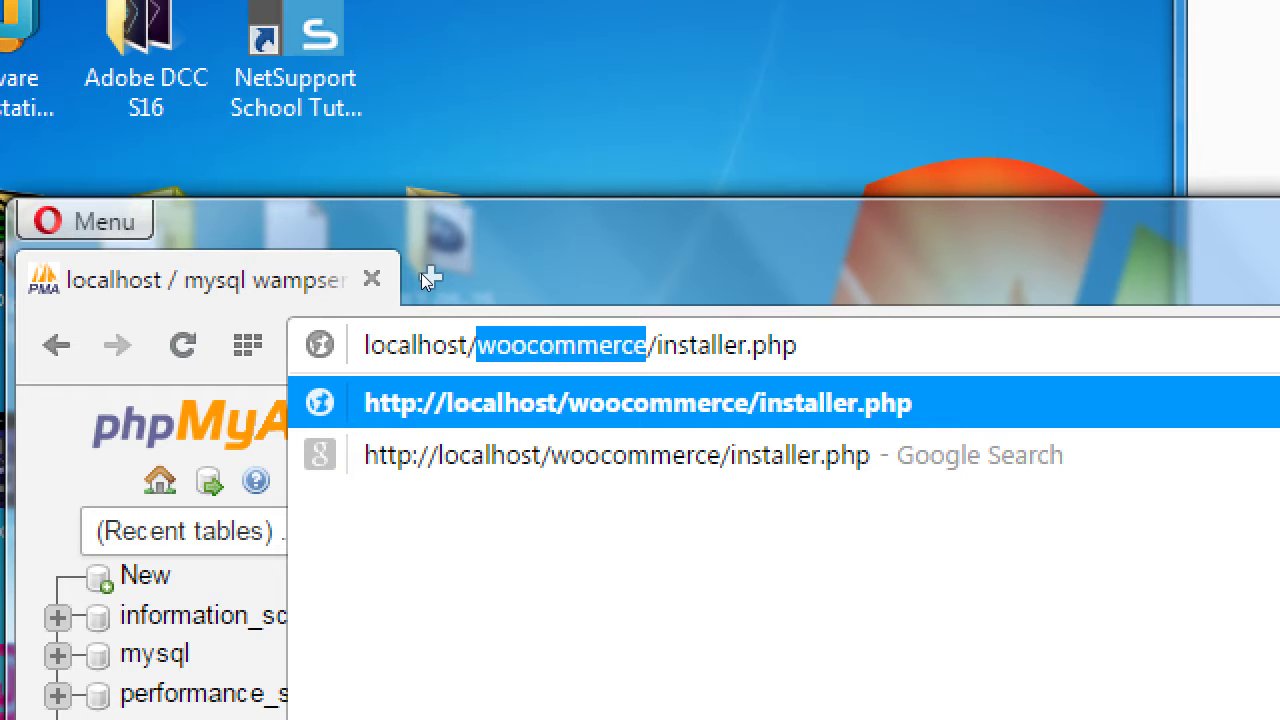
{"action": "key", "text": "Return"}
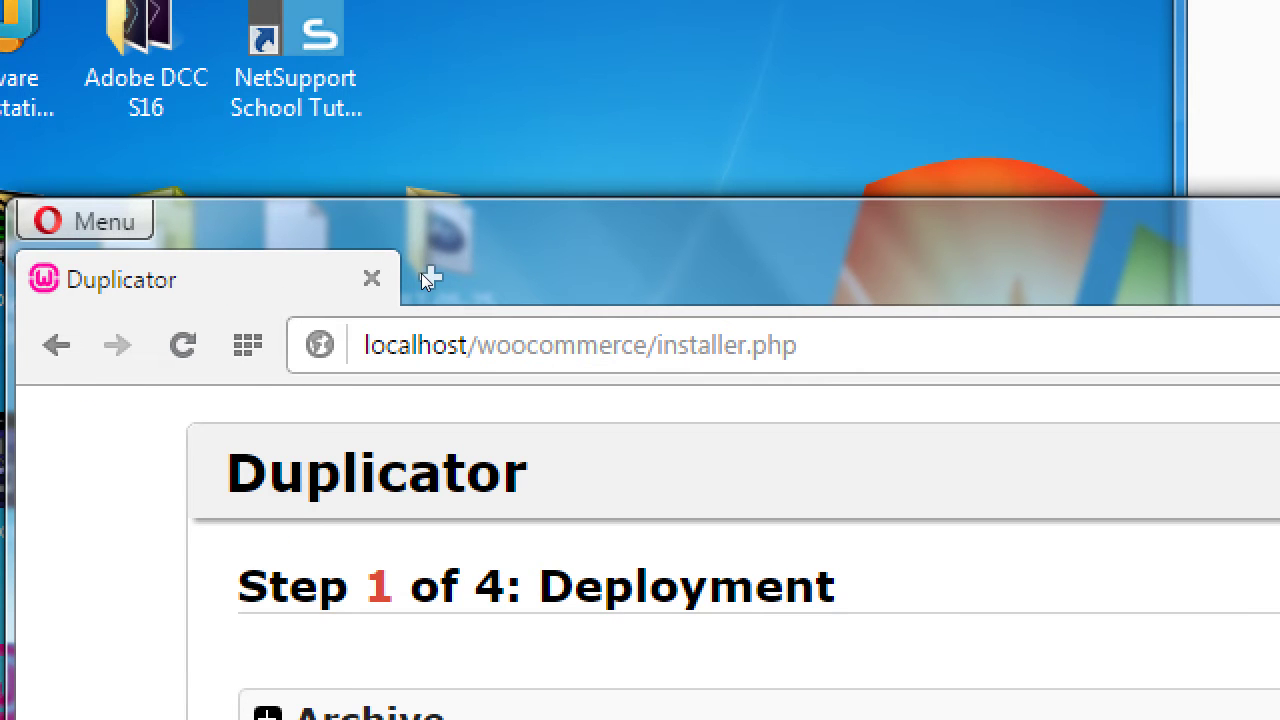
- Return Explorer from the woocommerce folder to www and move the installer window higher on the desktop
{"action": "key", "text": "super+minus"}
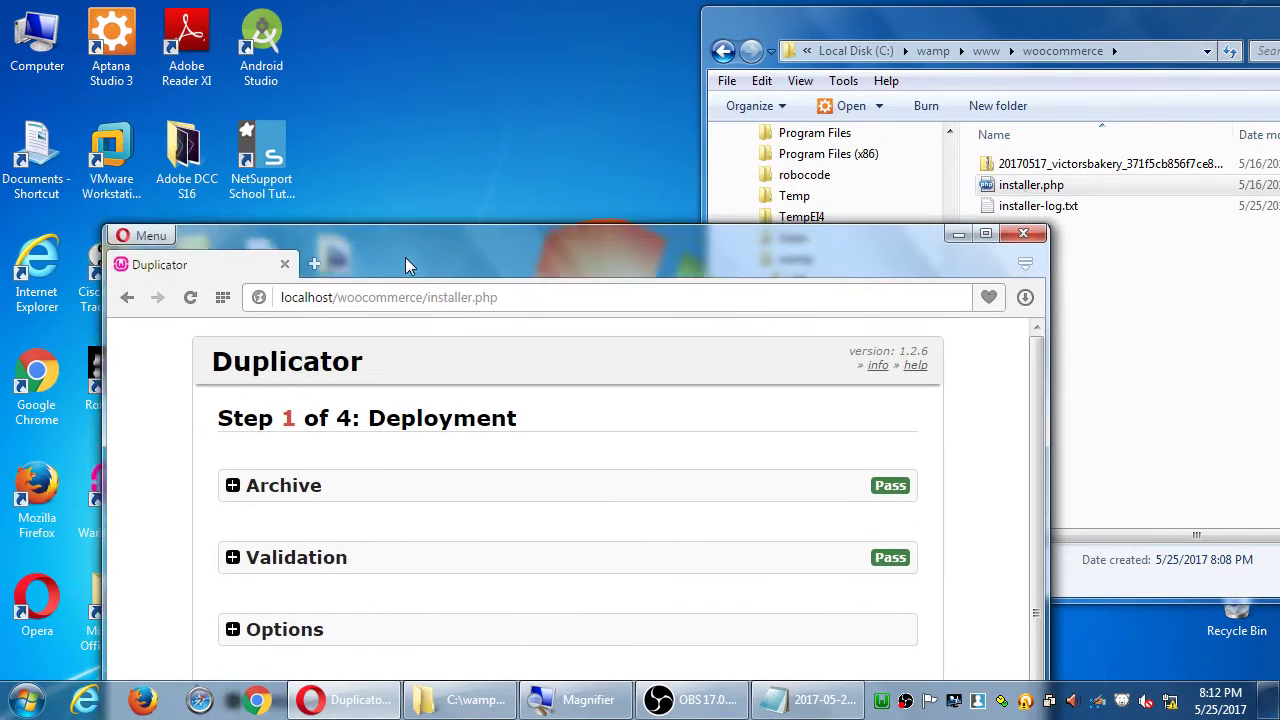
{"action": "left_click_drag", "start_coordinate": [405, 258], "coordinate": [320, 173]}
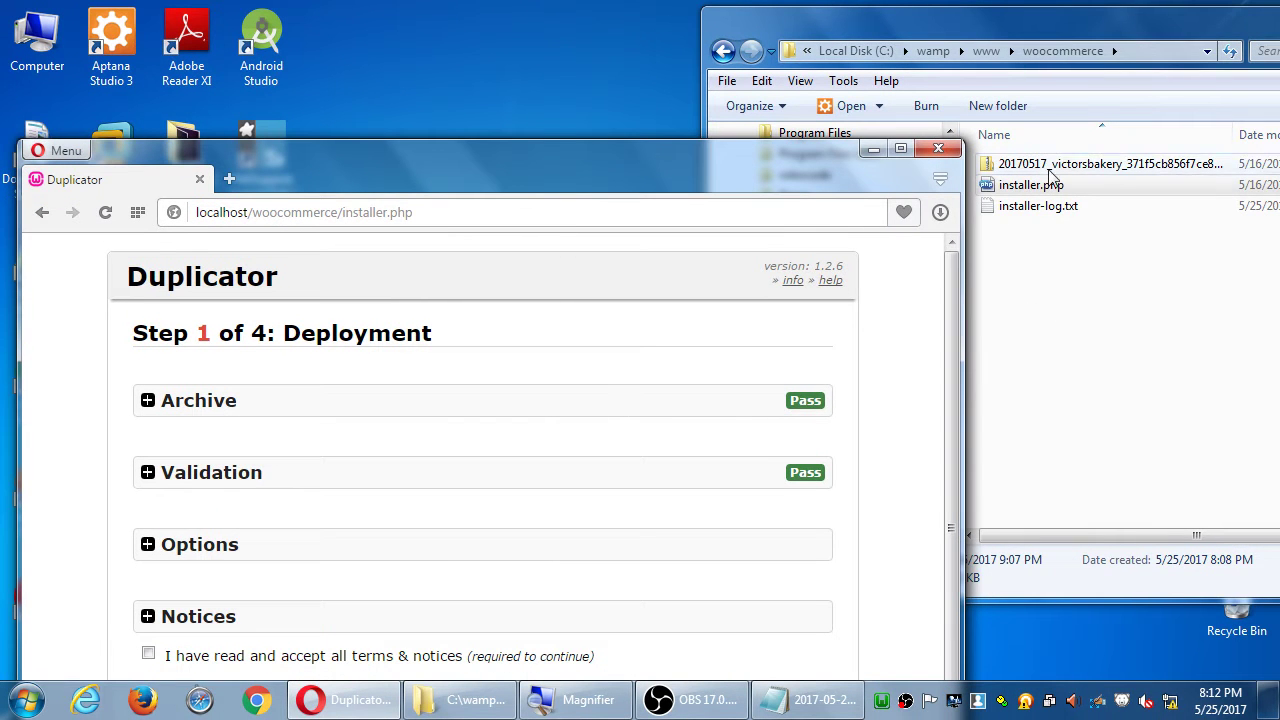
{"action": "left_click", "coordinate": [986, 50]}
{"action": "left_click", "coordinate": [559, 165]}
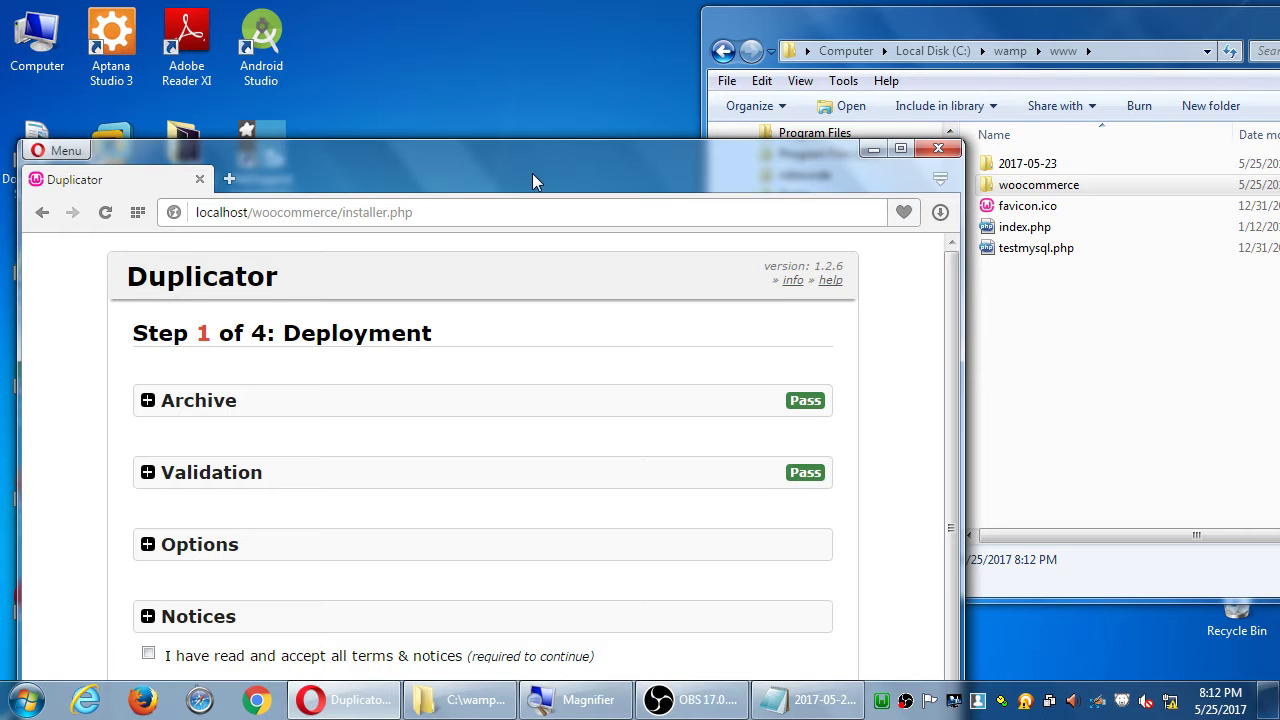
{"action": "left_click_drag", "start_coordinate": [533, 180], "coordinate": [557, 117]}
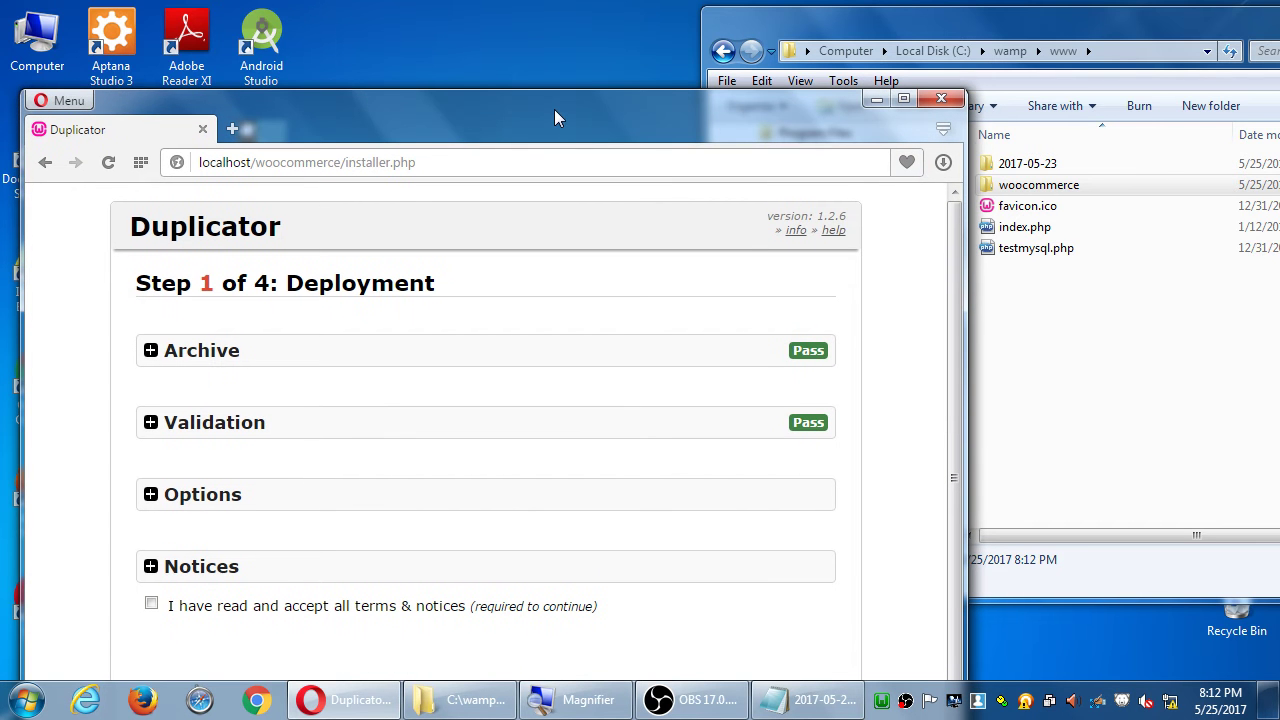
- Accept the installer's terms and notices, snap the browser window to half the screen, and run the archive deployment
{"action": "left_click", "coordinate": [153, 606]}
{"action": "left_click_drag", "start_coordinate": [460, 124], "coordinate": [471, 37]}
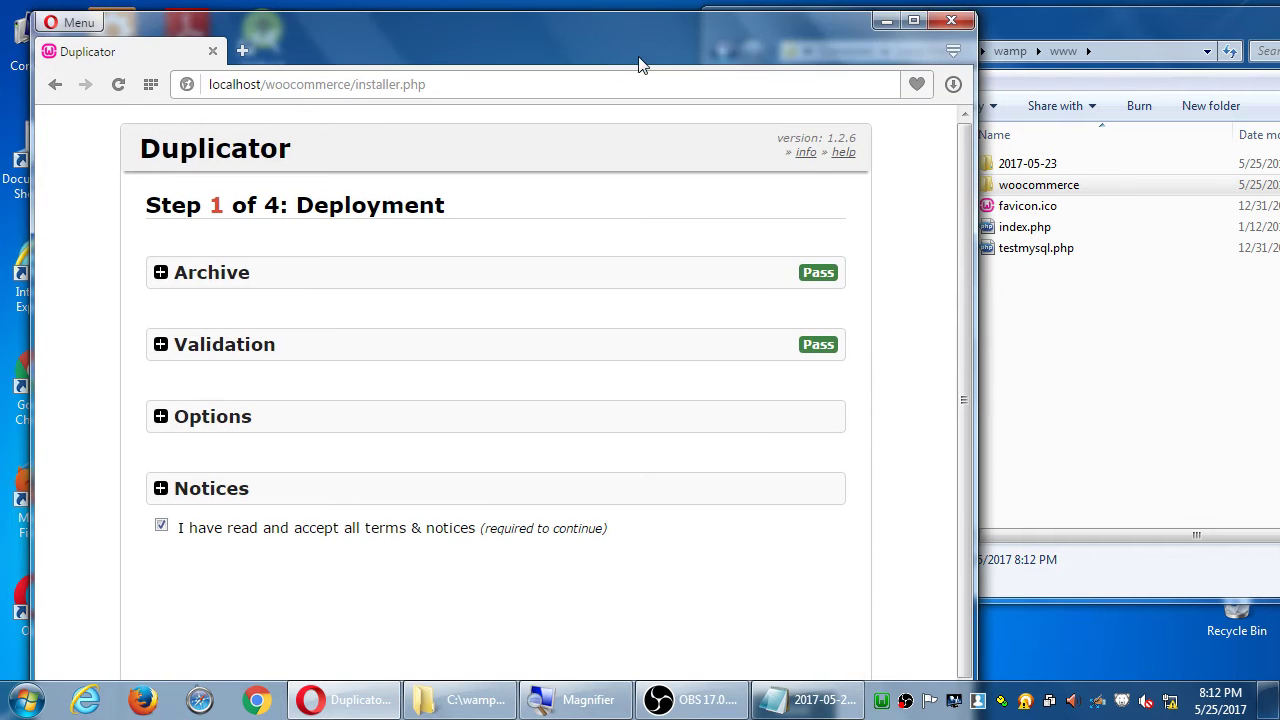
{"action": "key", "text": "super+Left"}
{"action": "scroll", "coordinate": [510, 565], "scroll_direction": "down", "scroll_amount": 2}
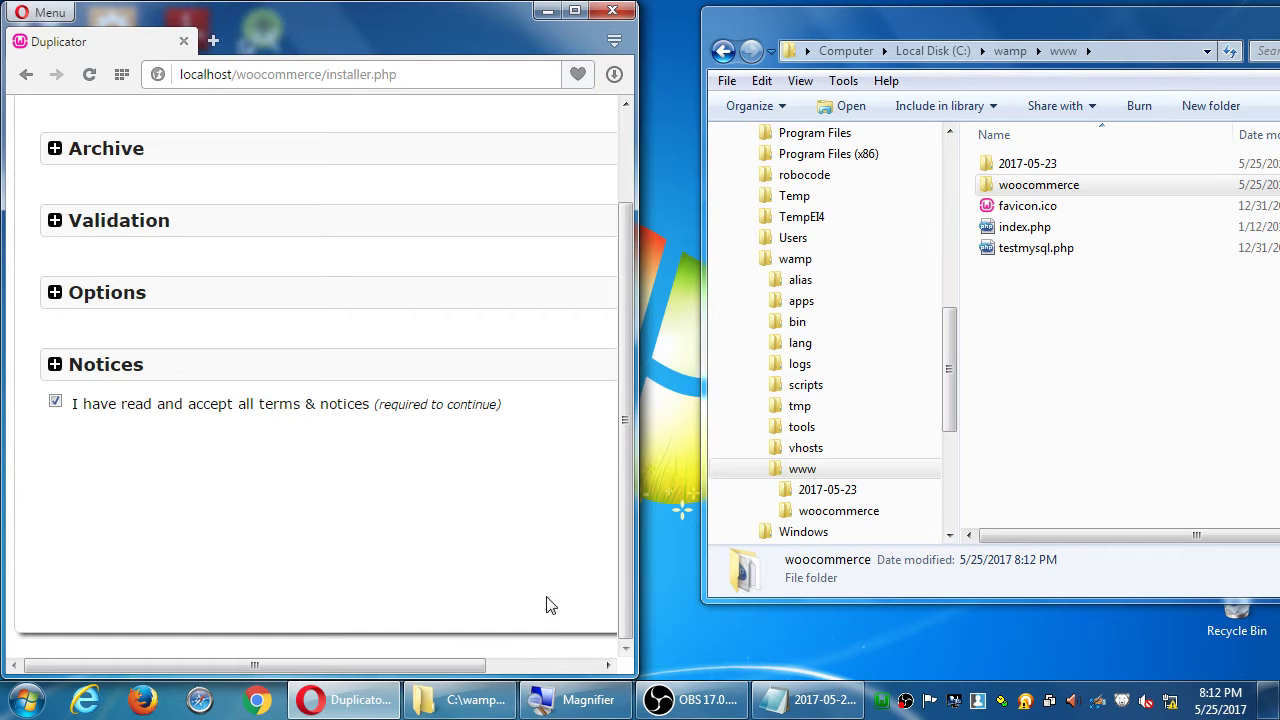
{"action": "left_click", "coordinate": [557, 665]}
{"action": "left_click", "coordinate": [549, 597]}
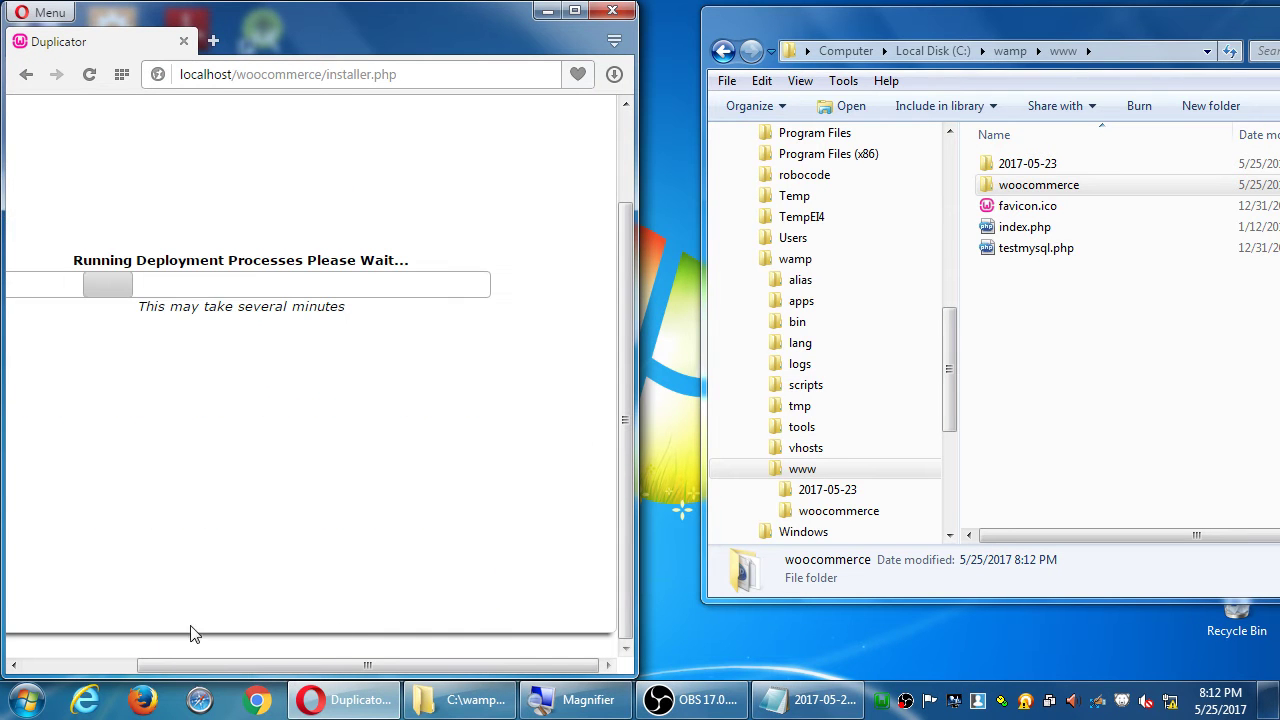
- Widen the browser window to fit the whole installer page and shift the Explorer window aside, keeping the installer in front
{"action": "left_click", "coordinate": [109, 665]}
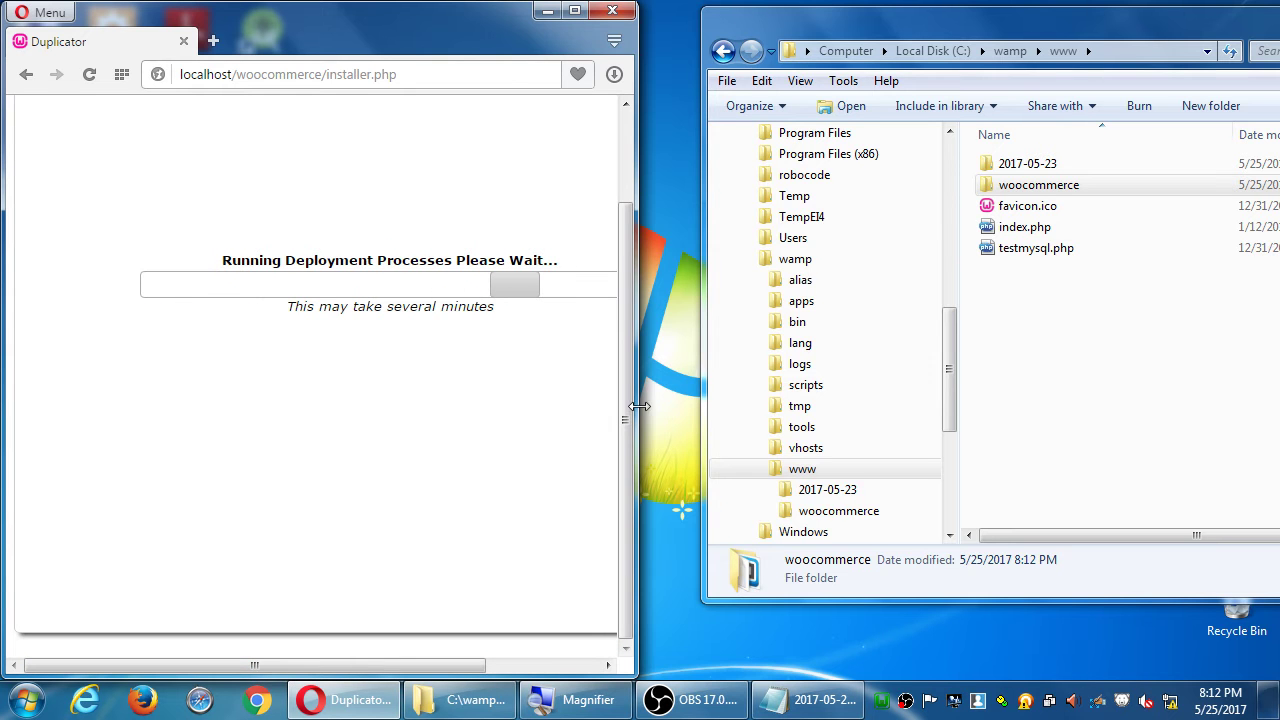
{"action": "left_click_drag", "start_coordinate": [637, 415], "coordinate": [980, 421]}
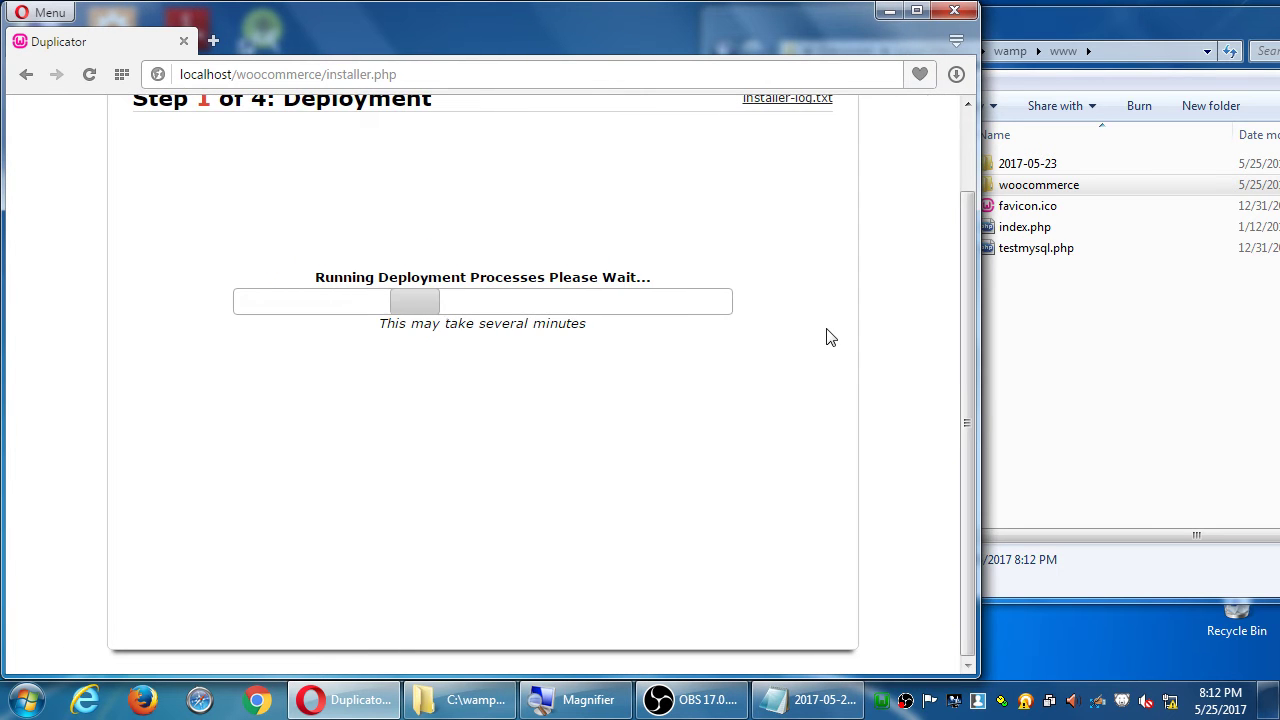
{"action": "scroll", "coordinate": [829, 337], "scroll_direction": "up", "scroll_amount": 1}
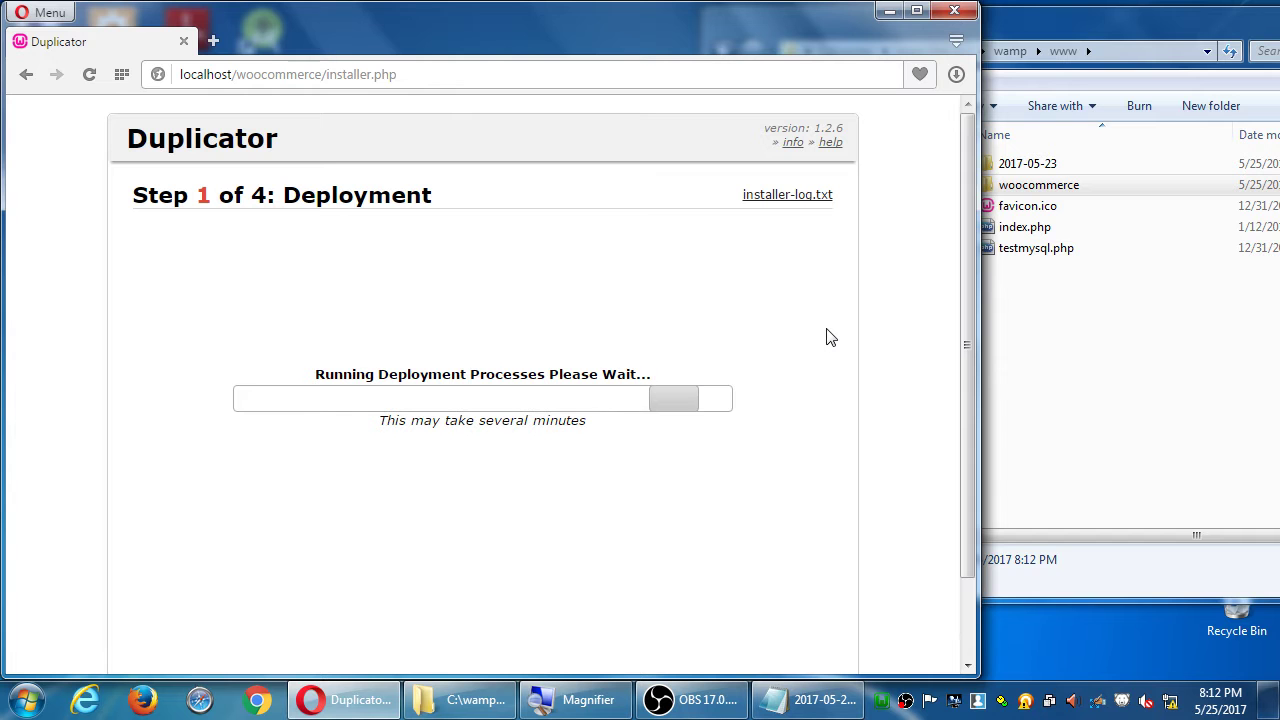
{"action": "left_click", "coordinate": [1031, 343]}
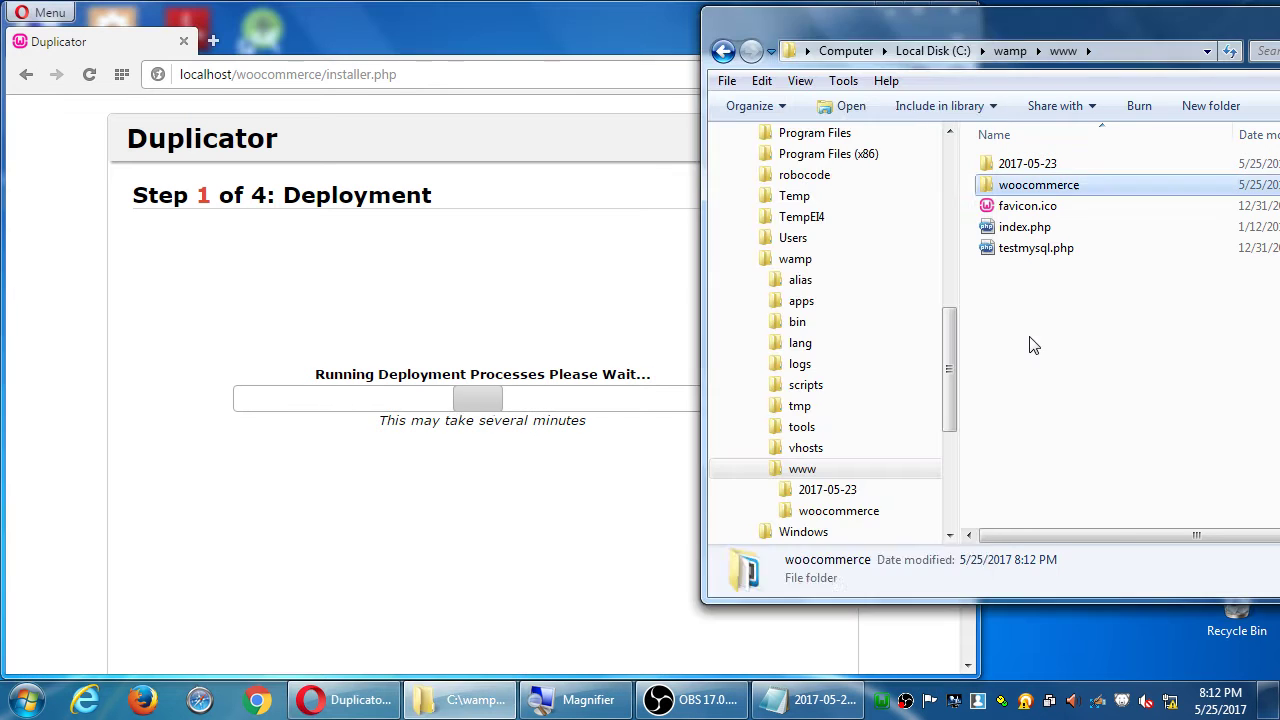
{"action": "left_click_drag", "start_coordinate": [997, 28], "coordinate": [1072, 28]}
{"action": "left_click", "coordinate": [650, 40]}
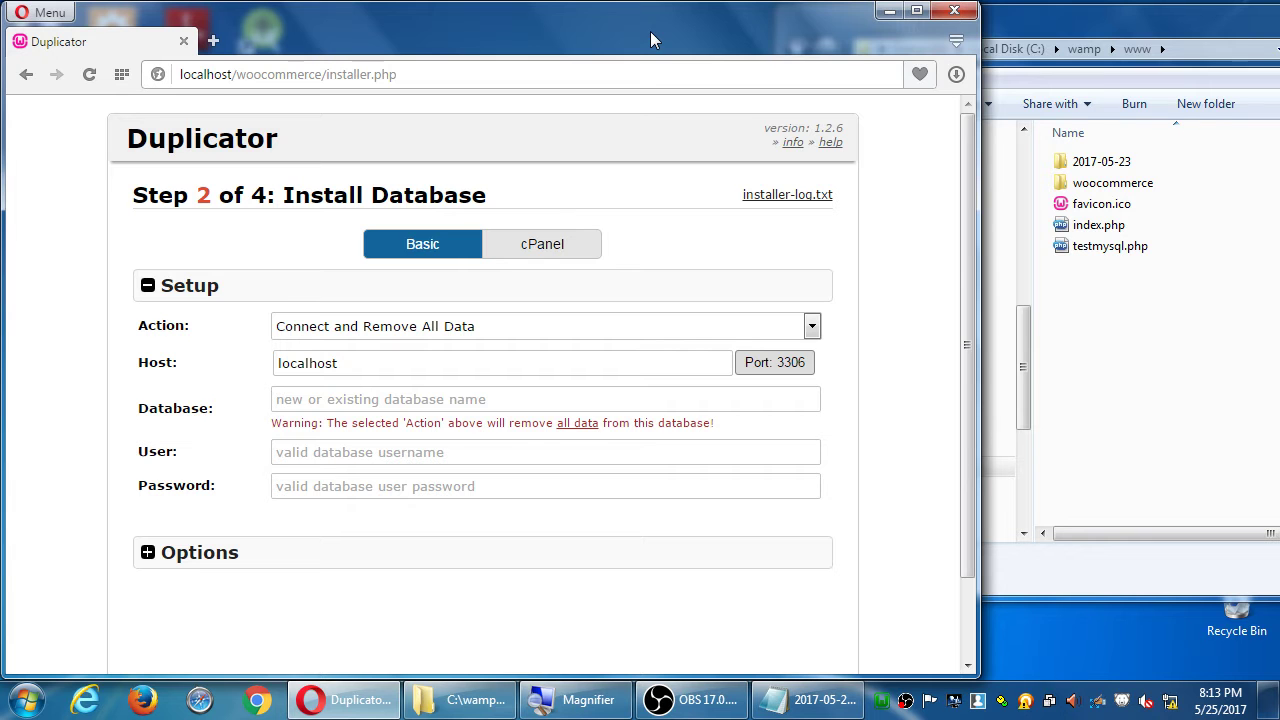
- Fill in the database setup with database name woocommerce and user root, leaving the password blank
{"action": "left_click", "coordinate": [519, 397]}
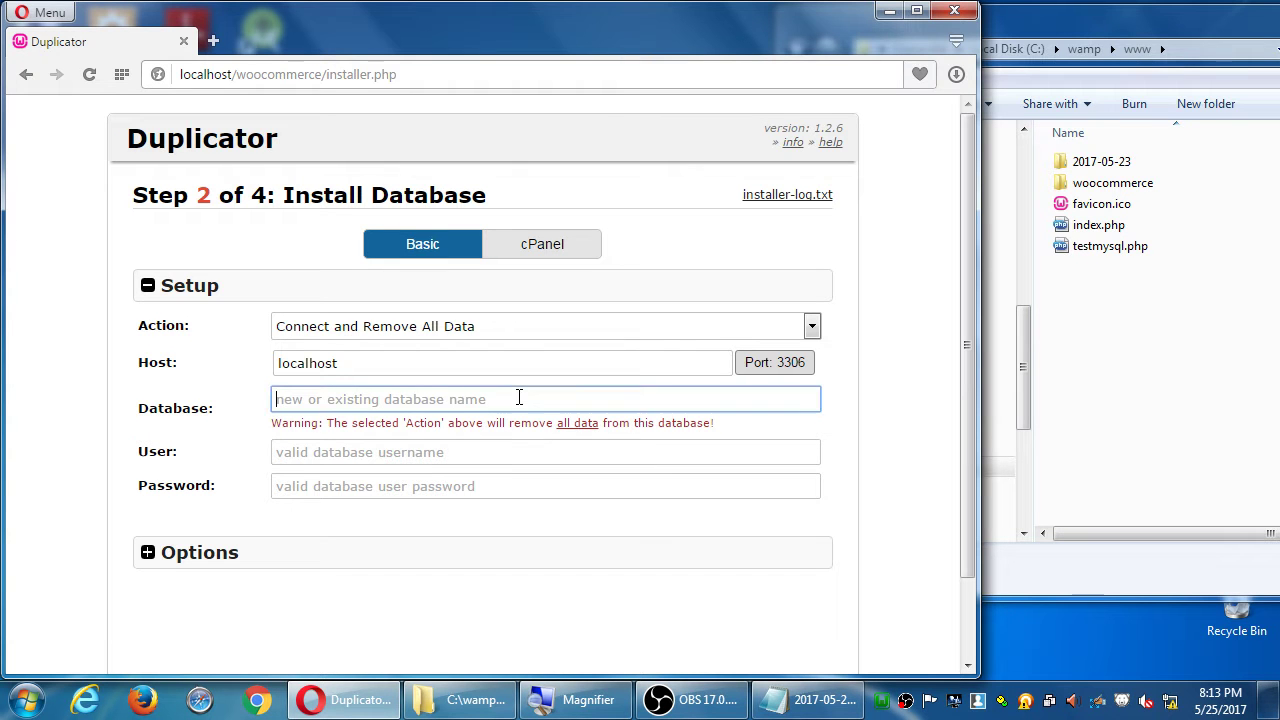
{"action": "type", "text": "woocommerce"}
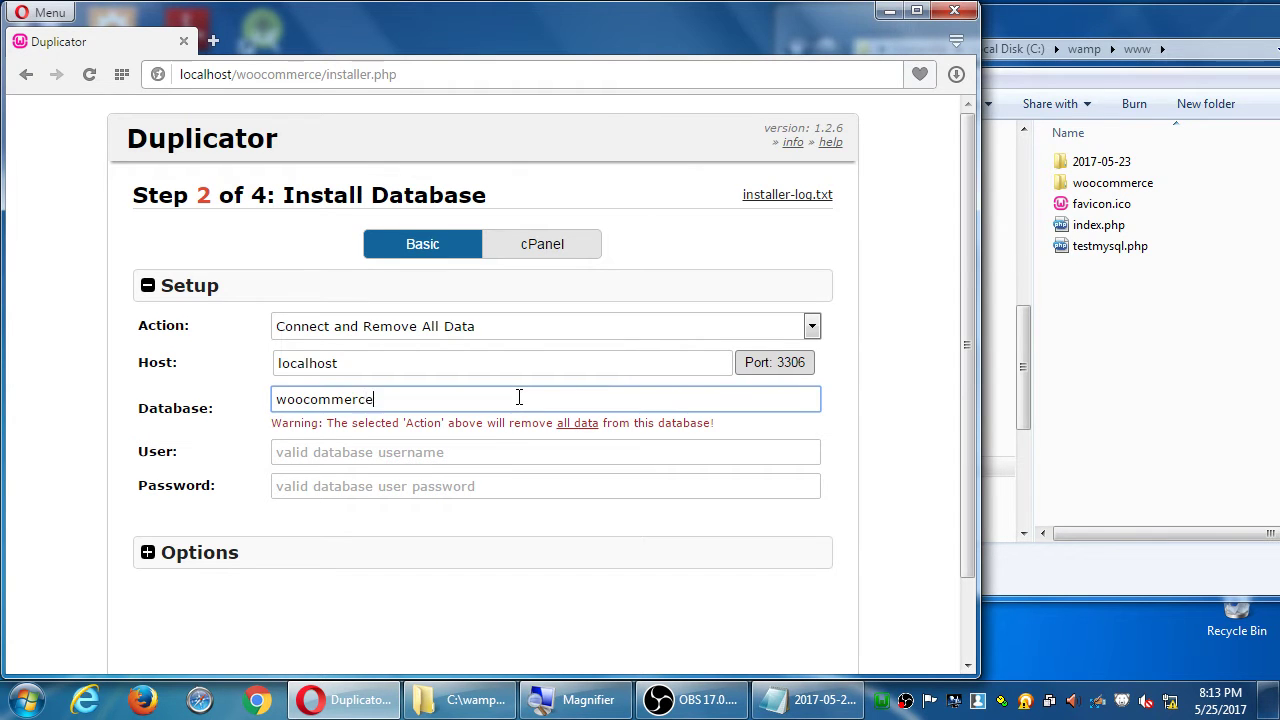
{"action": "key", "text": "Tab"}
{"action": "type", "text": "root"}
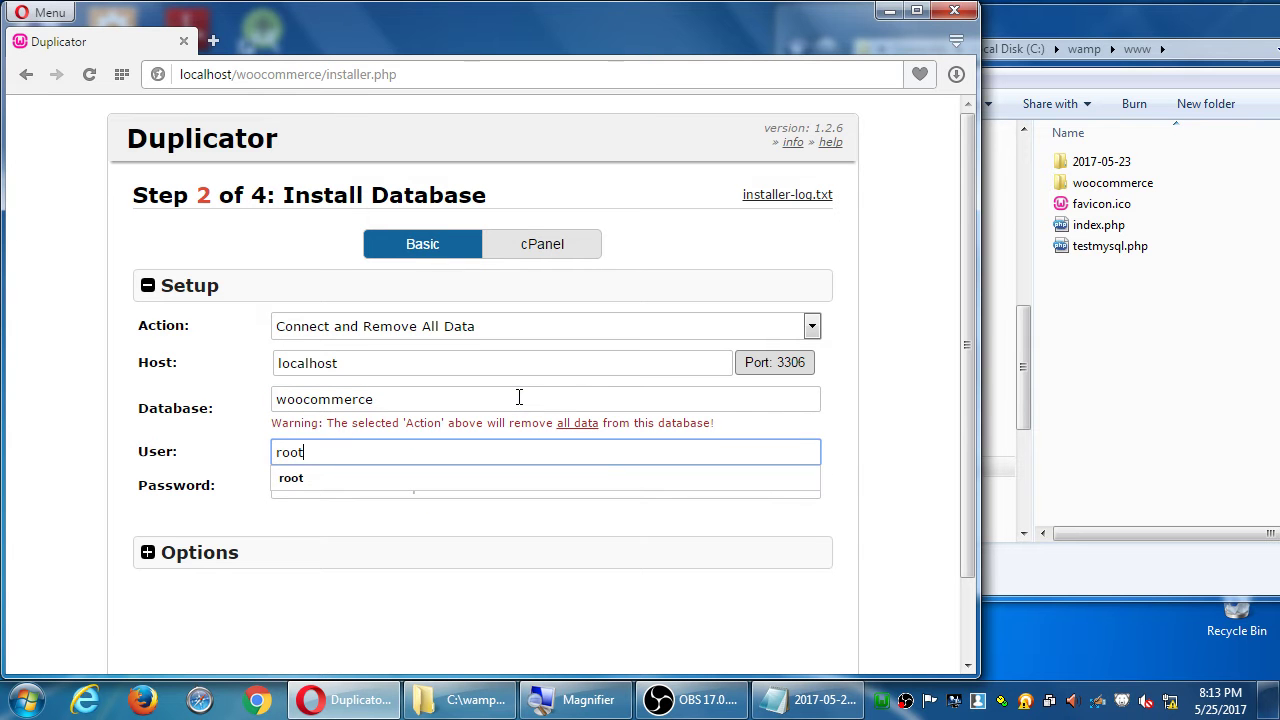
{"action": "key", "text": "Tab"}
{"action": "left_click", "coordinate": [45, 448]}
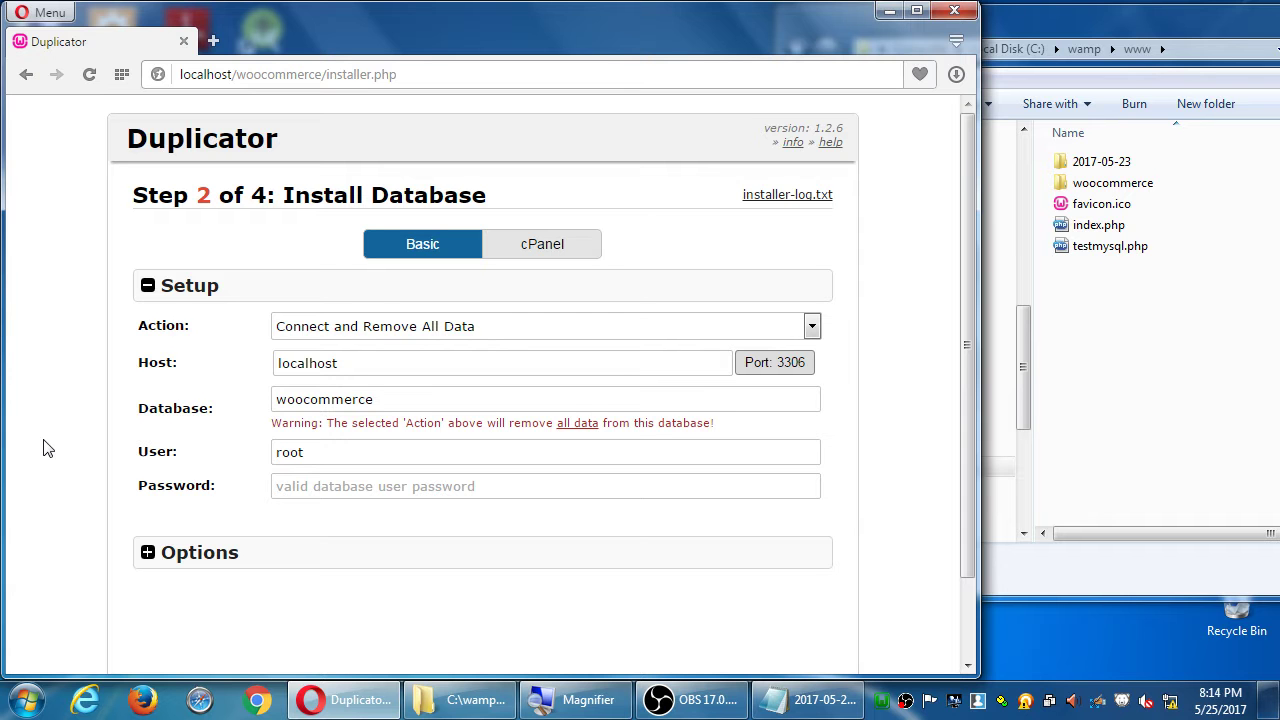
- Test the database connection and examine the host, database and version results
{"action": "scroll", "coordinate": [408, 517], "scroll_direction": "down", "scroll_amount": 1}
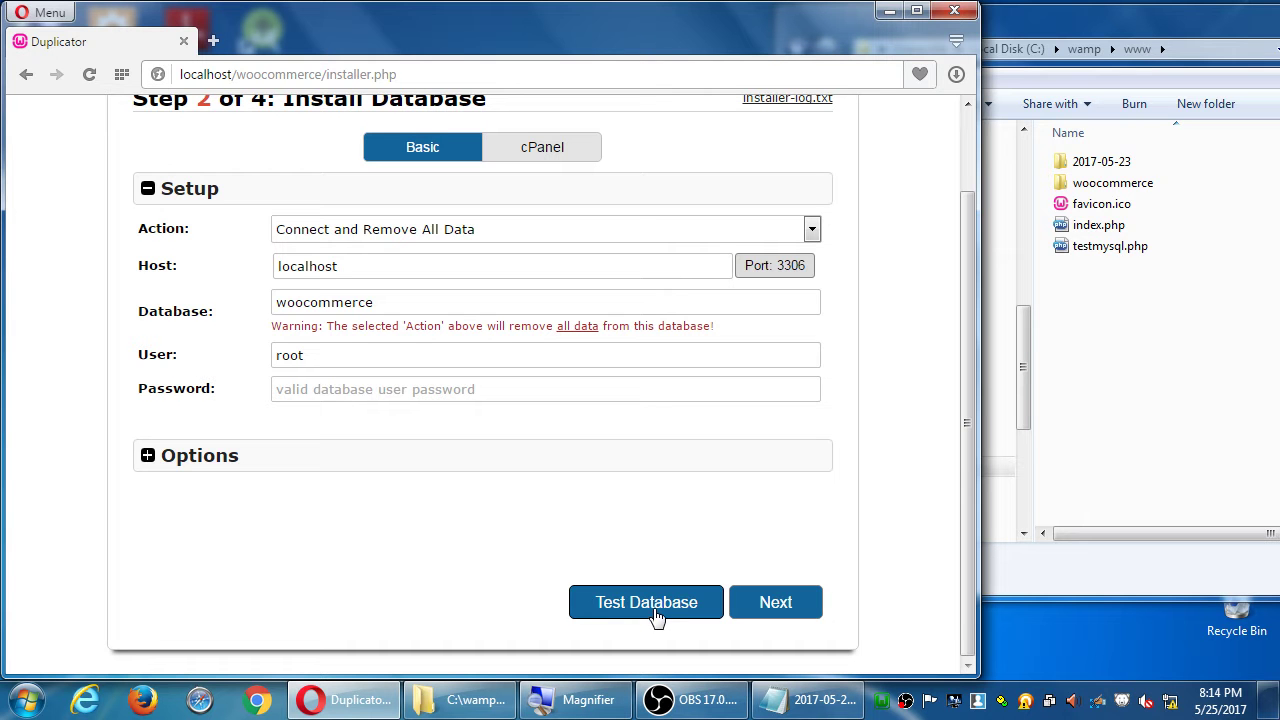
{"action": "left_click", "coordinate": [656, 616]}
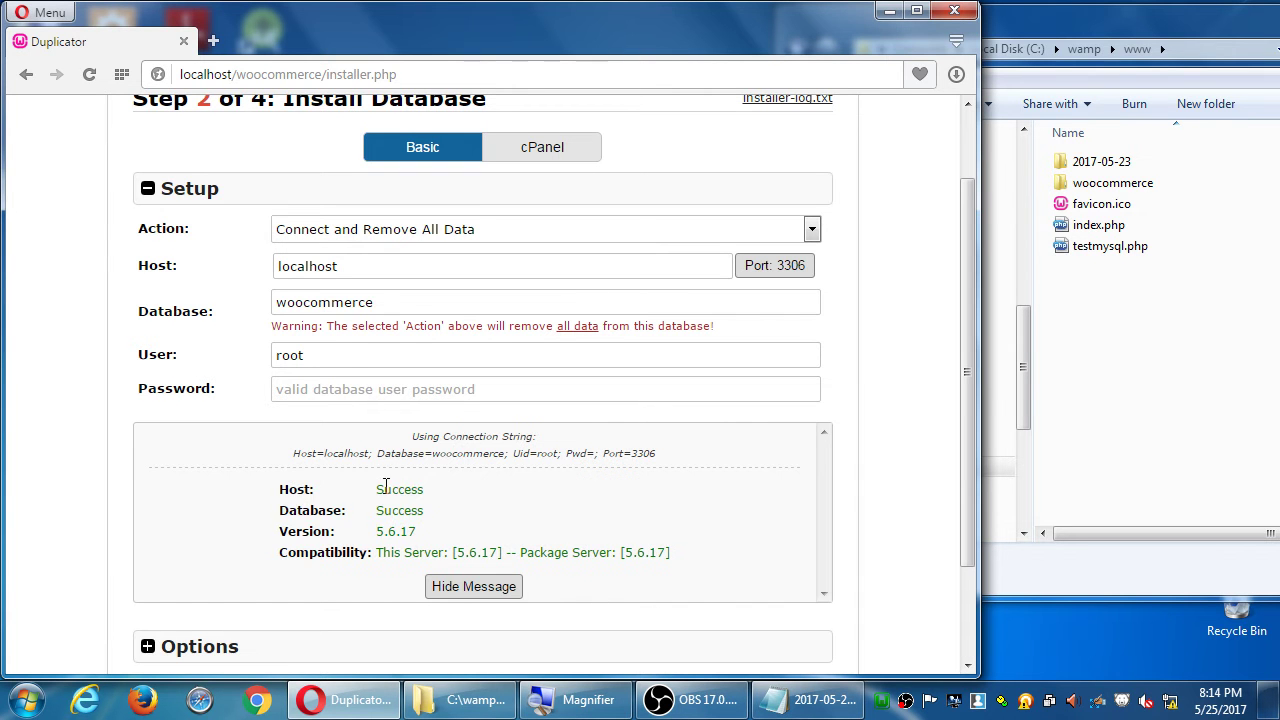
{"action": "left_click_drag", "start_coordinate": [384, 487], "coordinate": [446, 528]}
{"action": "left_click", "coordinate": [473, 528]}
- Proceed with the database installation, check the database name in the confirmation, and confirm running the installer
{"action": "scroll", "coordinate": [930, 358], "scroll_direction": "down", "scroll_amount": 2}
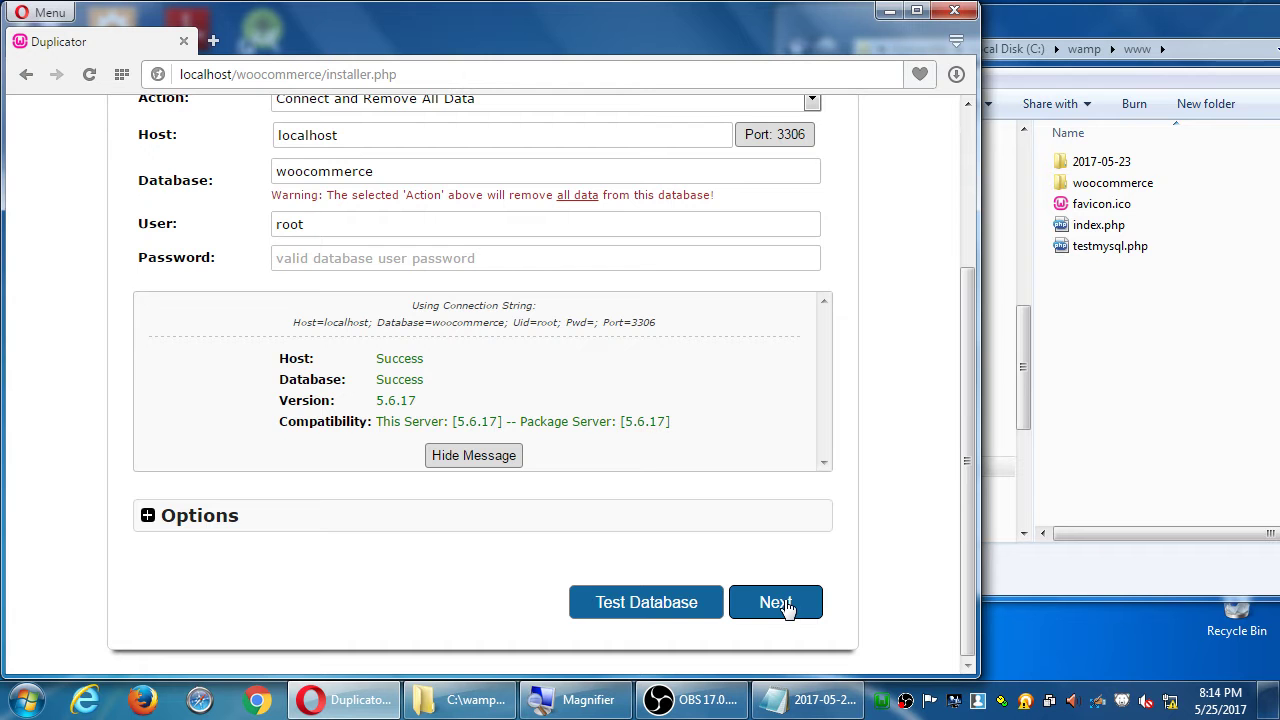
{"action": "left_click", "coordinate": [786, 605]}
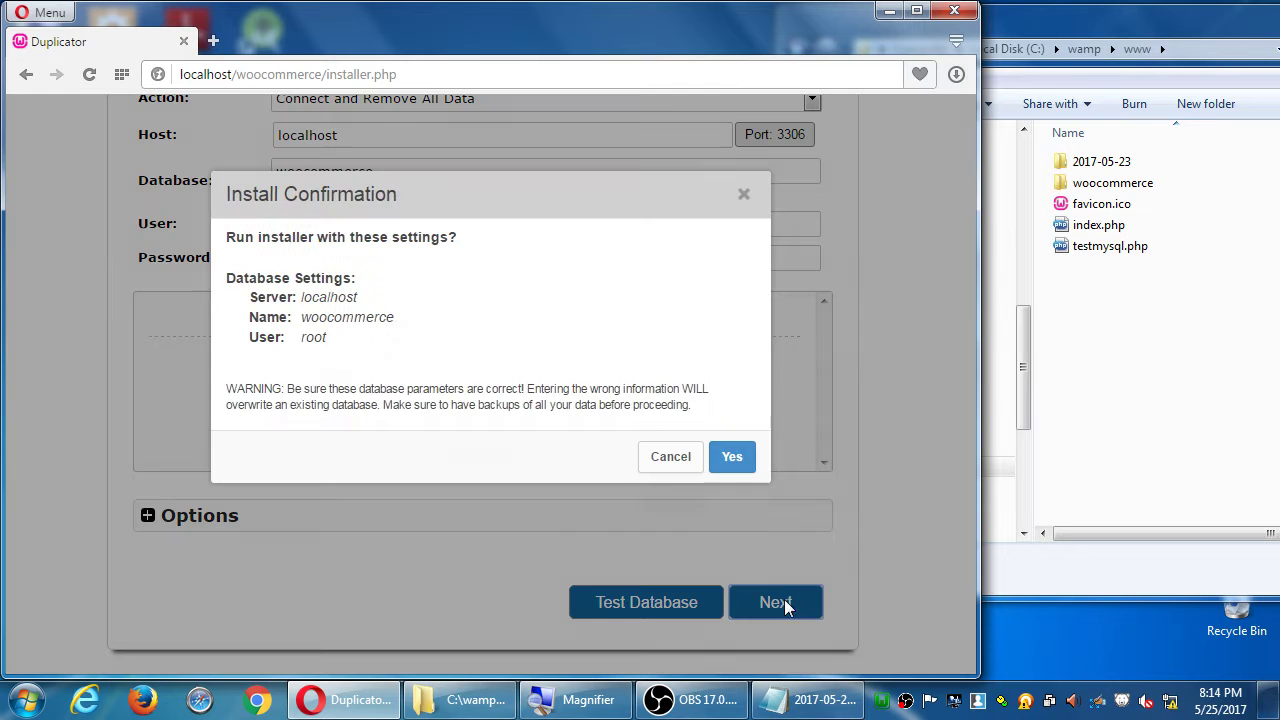
{"action": "double_click", "coordinate": [340, 318]}
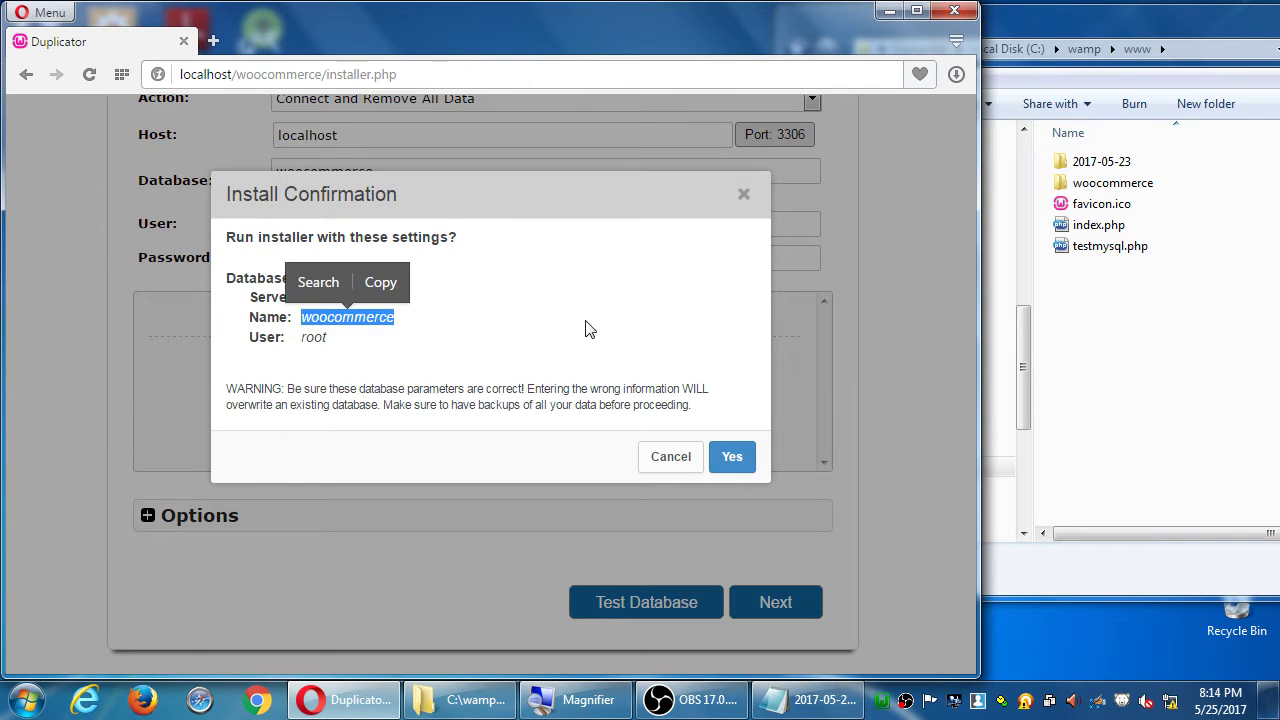
{"action": "left_click", "coordinate": [736, 462]}
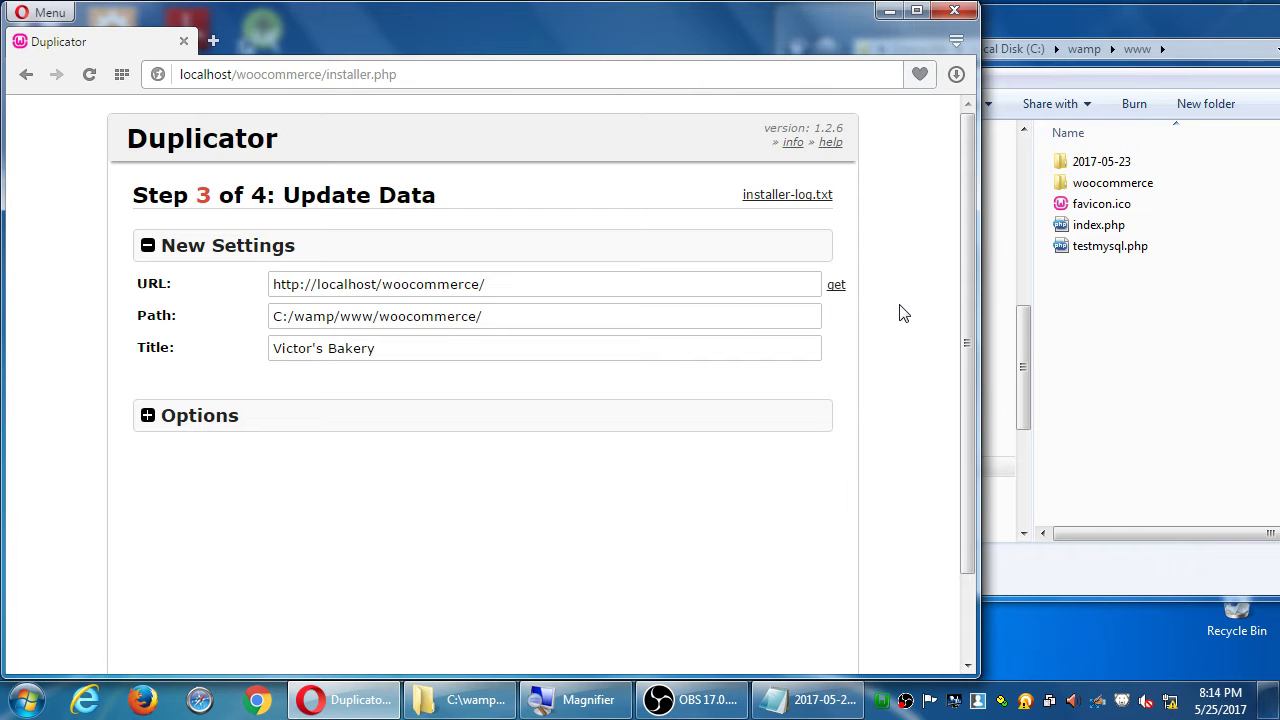
- Change the new site's title to Victor's Woocommerce Bakery in the Update Data settings
{"action": "left_click", "coordinate": [325, 349]}
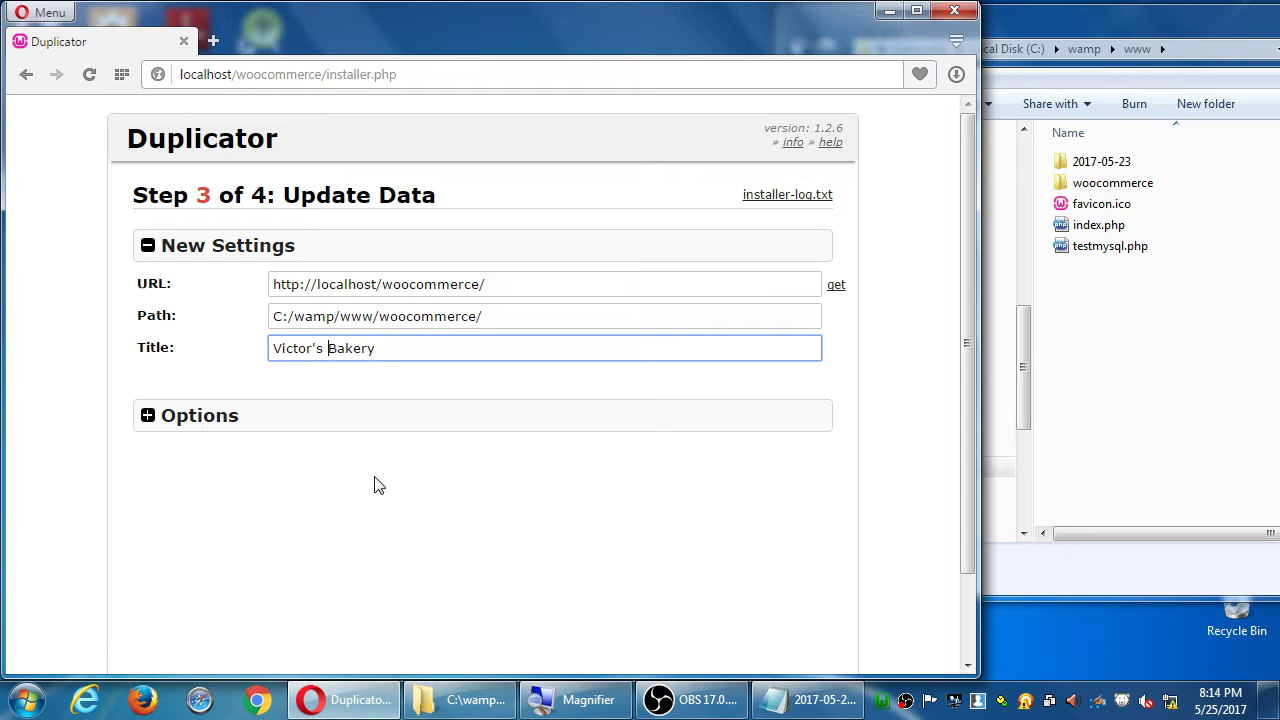
{"action": "type", "text": "Woocommerce"}
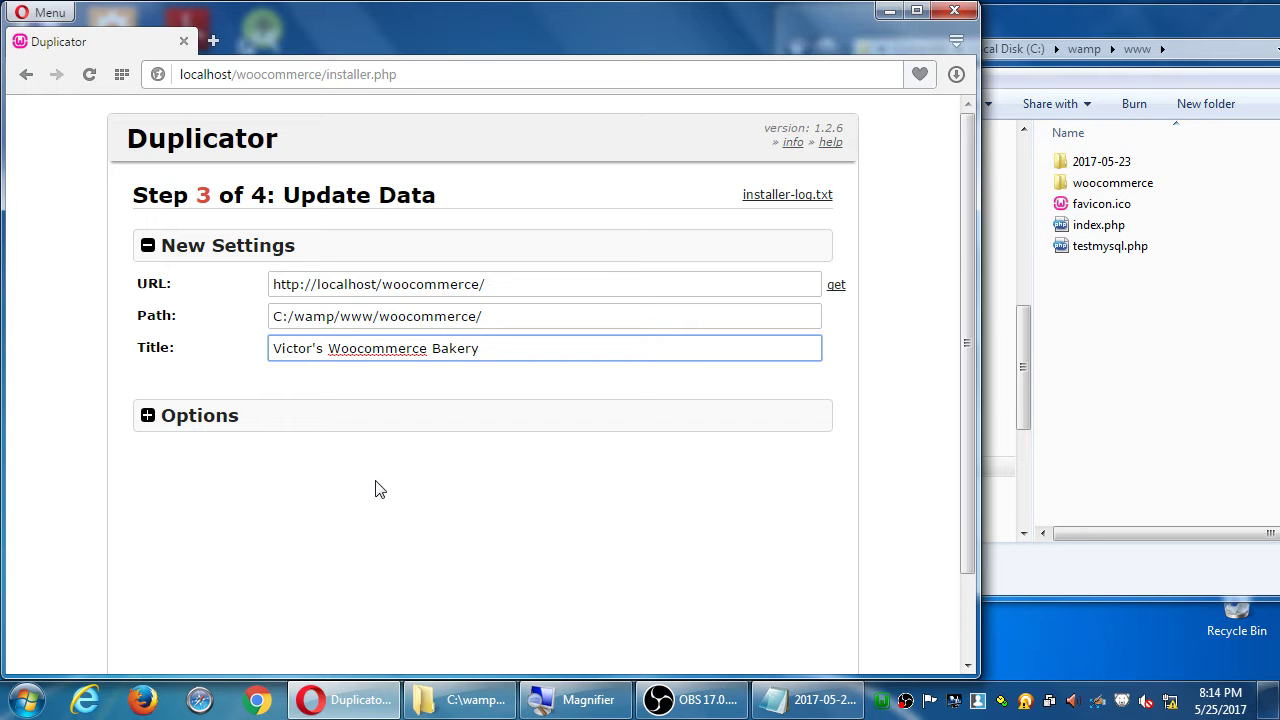
- Run the Duplicator installer's data update and proceed to the final step for saving permalinks
{"action": "scroll", "coordinate": [820, 392], "scroll_direction": "down", "scroll_amount": 2}
{"action": "left_click", "coordinate": [779, 604]}
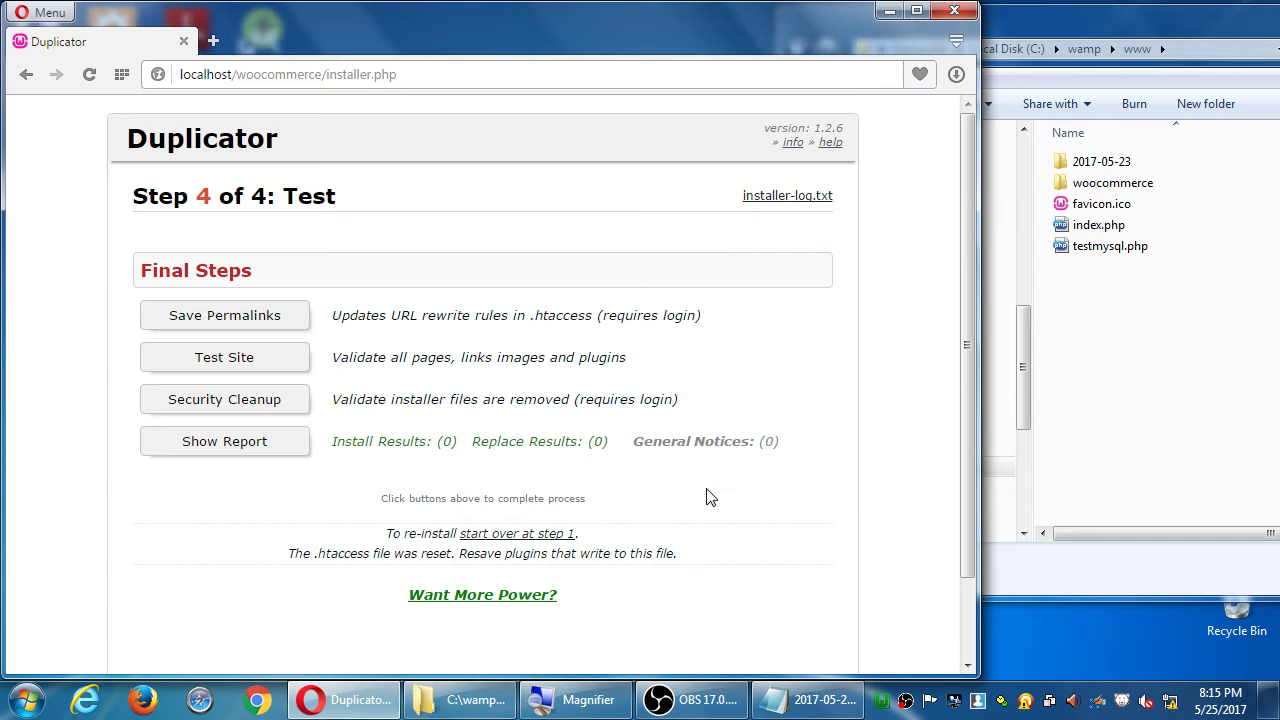
{"action": "left_click", "coordinate": [254, 322]}
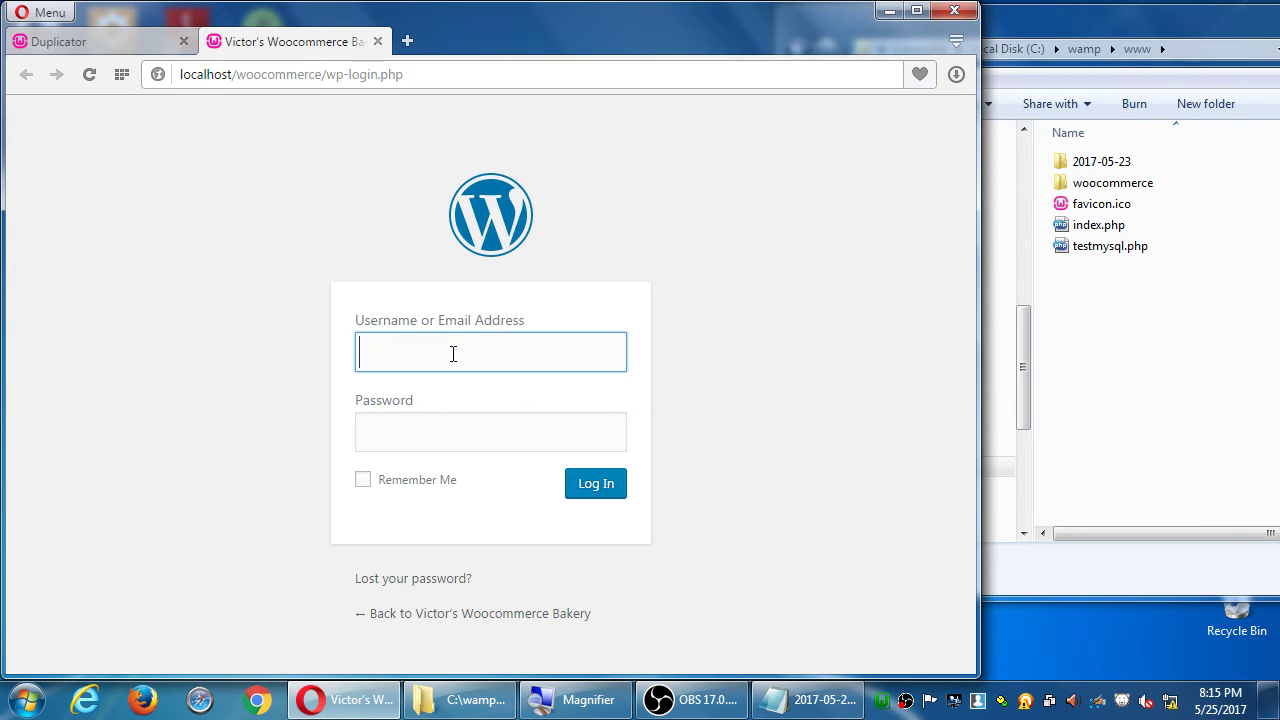
- Log in to WordPress as admin with the account password
{"action": "type", "text": "admin"}
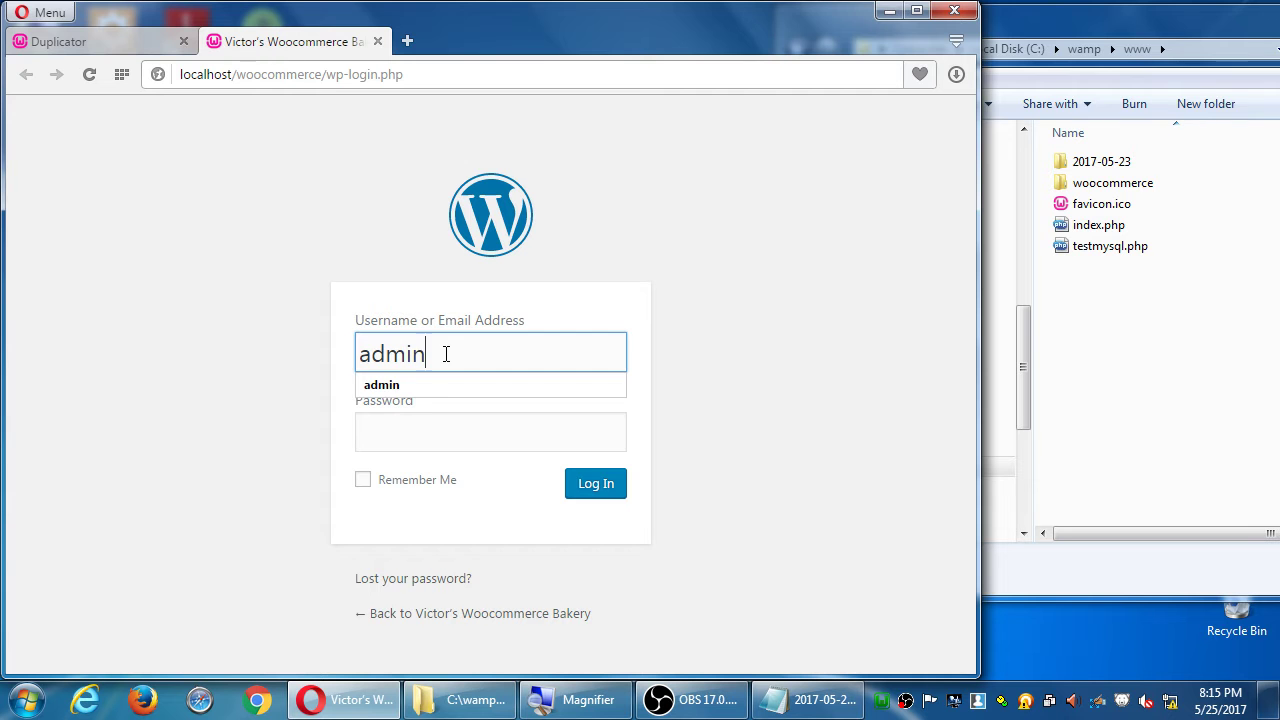
{"action": "key", "text": "Tab"}
{"action": "type", "text": "••••••••"}
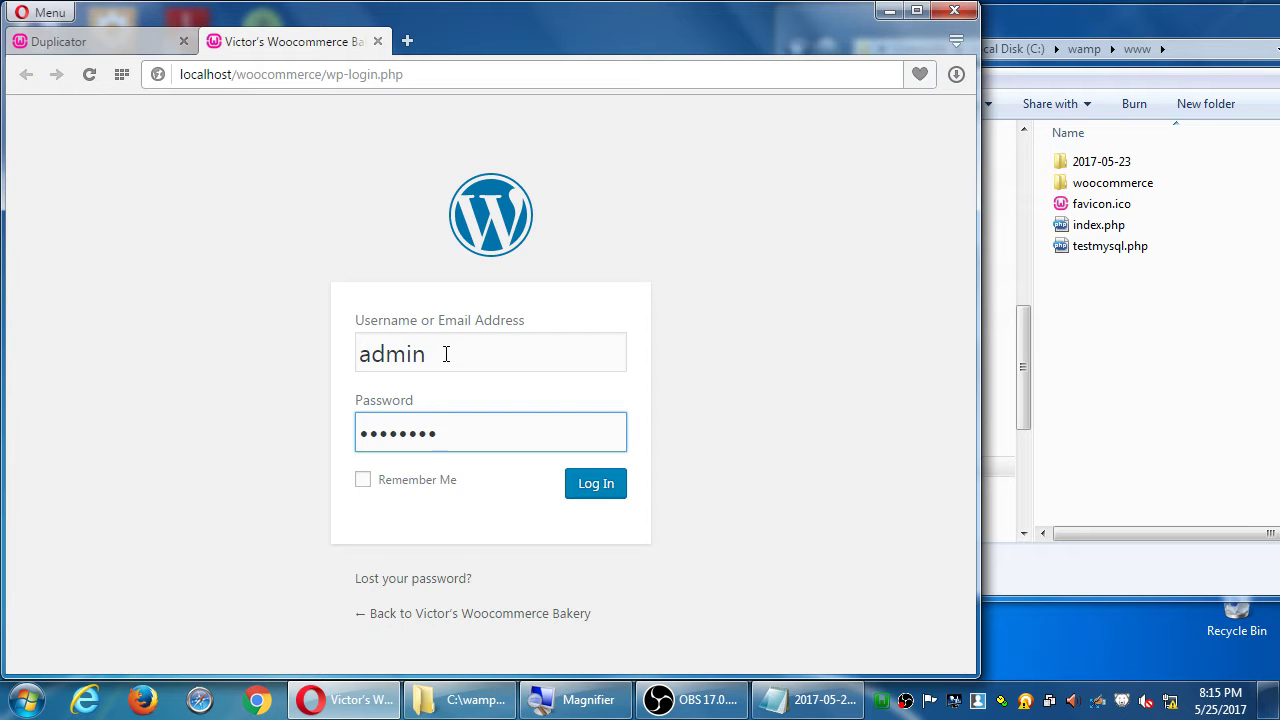
{"action": "key", "text": "Return"}
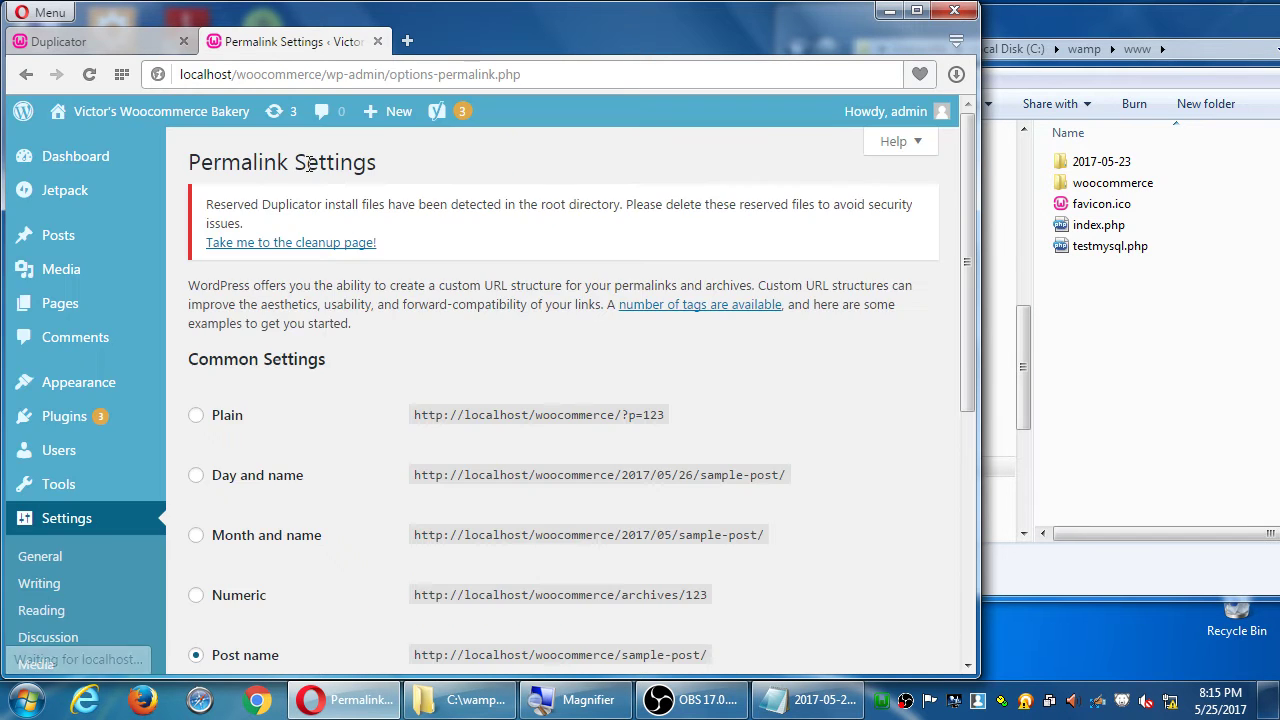
- Save the permalink settings with the Post name structure and open Duplicator's cleanup page
{"action": "scroll", "coordinate": [339, 339], "scroll_direction": "down", "scroll_amount": 5}
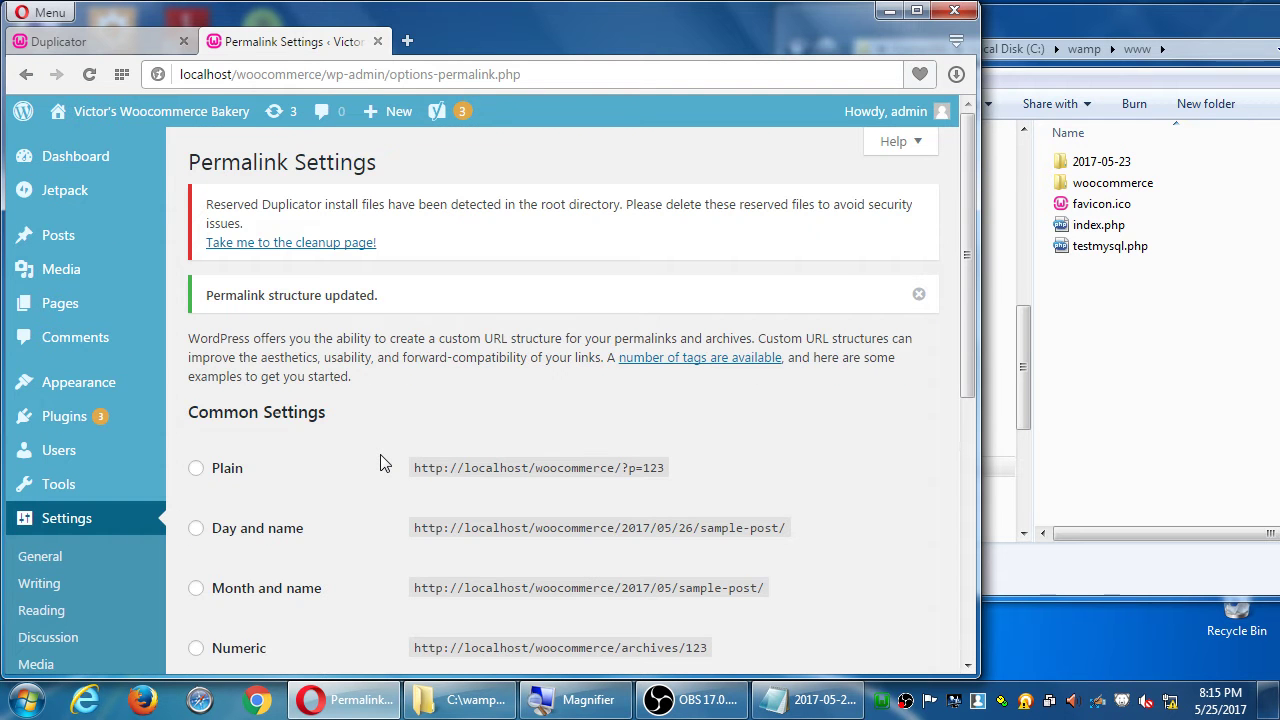
{"action": "scroll", "coordinate": [380, 463], "scroll_direction": "down", "scroll_amount": 5}
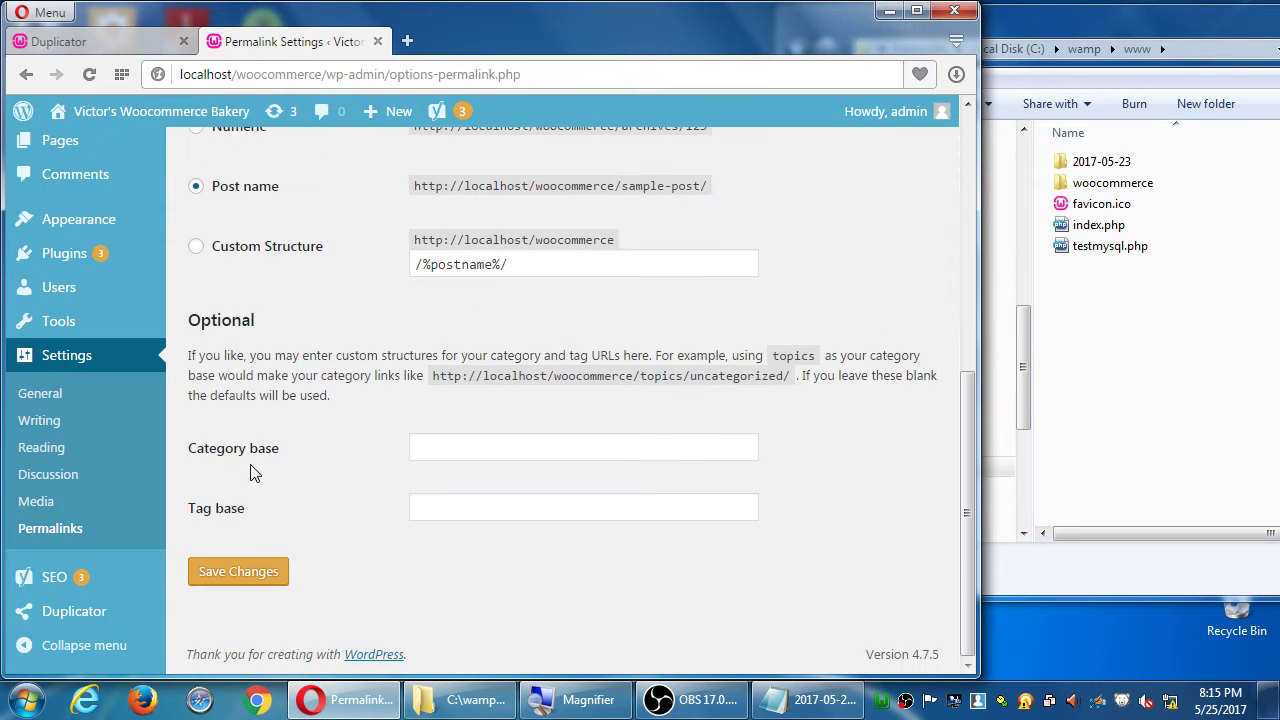
{"action": "scroll", "coordinate": [115, 396], "scroll_direction": "up", "scroll_amount": 5}
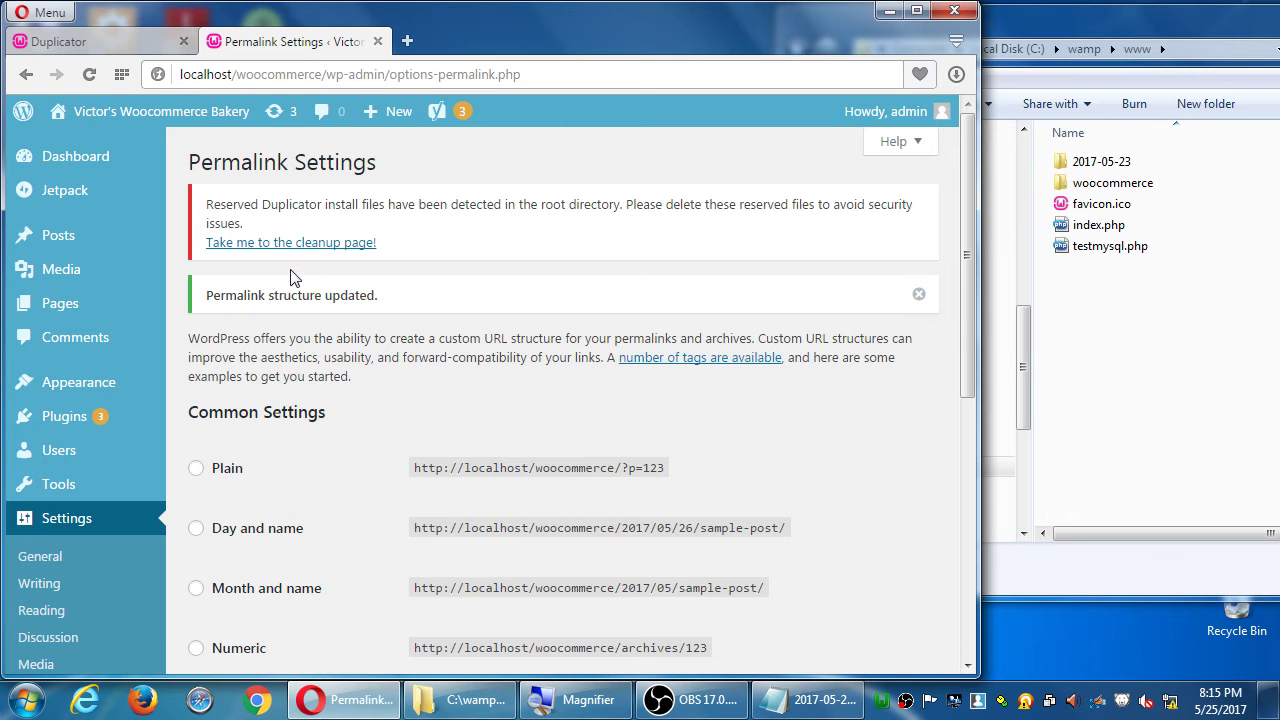
{"action": "left_click", "coordinate": [305, 242]}
{"action": "left_click", "coordinate": [1150, 330]}
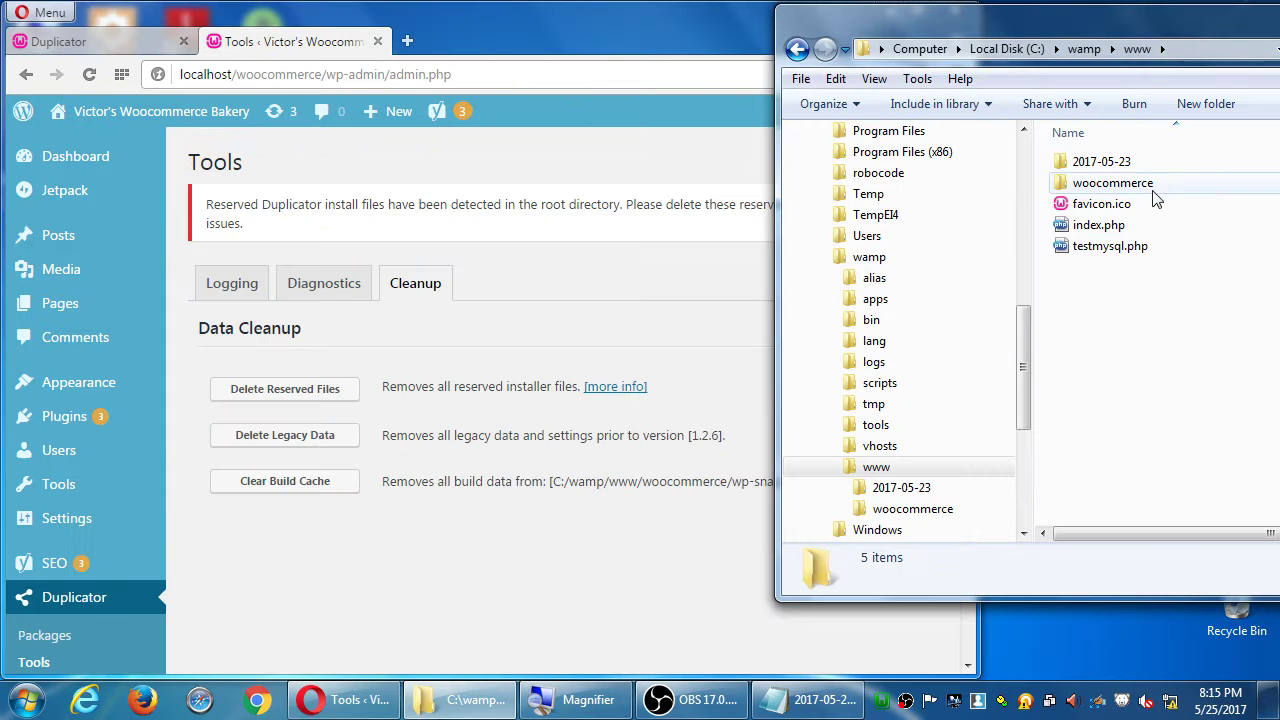
{"action": "double_click", "coordinate": [1113, 183]}
{"action": "left_click", "coordinate": [1131, 355]}
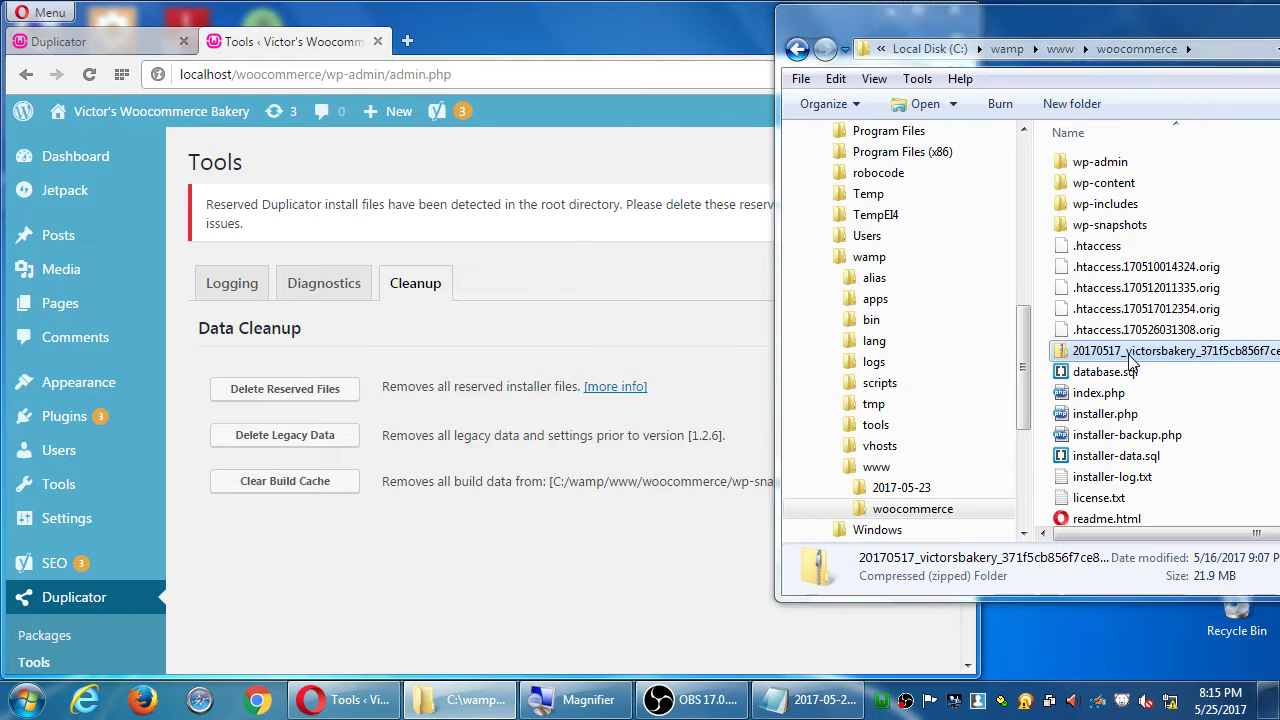
{"action": "key", "text": "Delete"}
{"action": "key", "text": "Return"}
- Delete the reserved installer files with Duplicator's data cleanup
{"action": "left_click", "coordinate": [246, 323]}
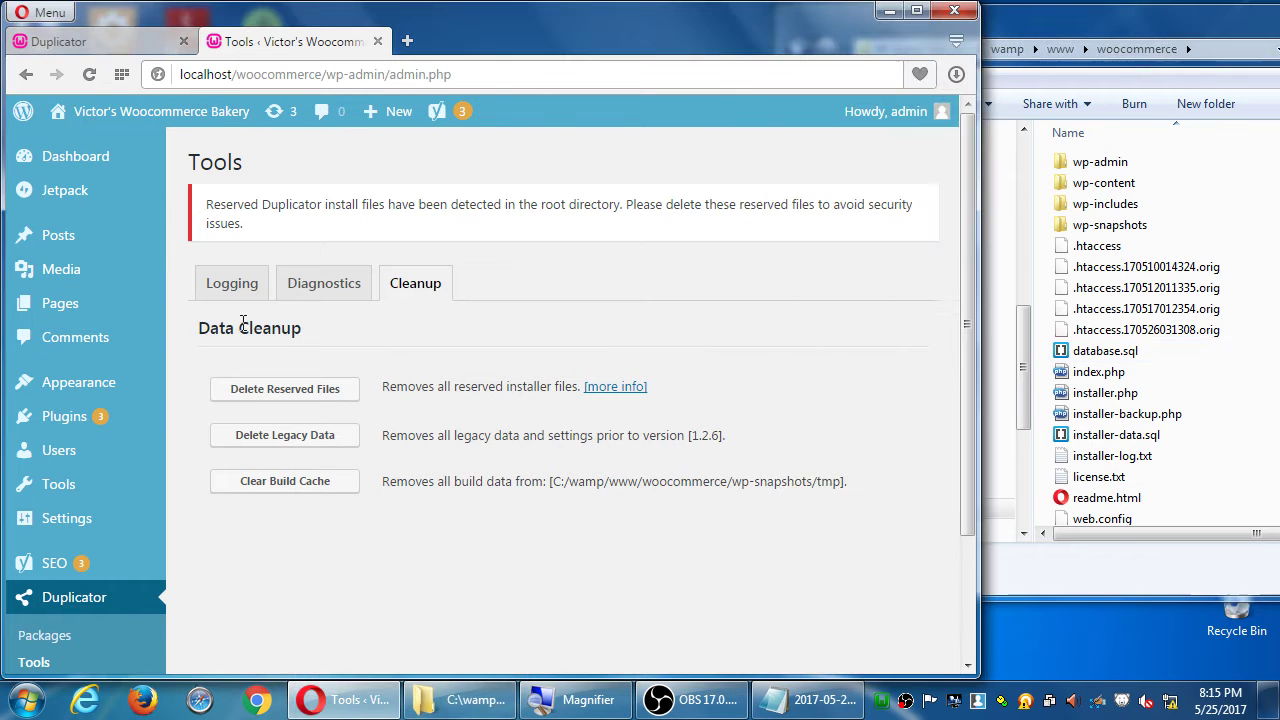
{"action": "left_click", "coordinate": [255, 392]}
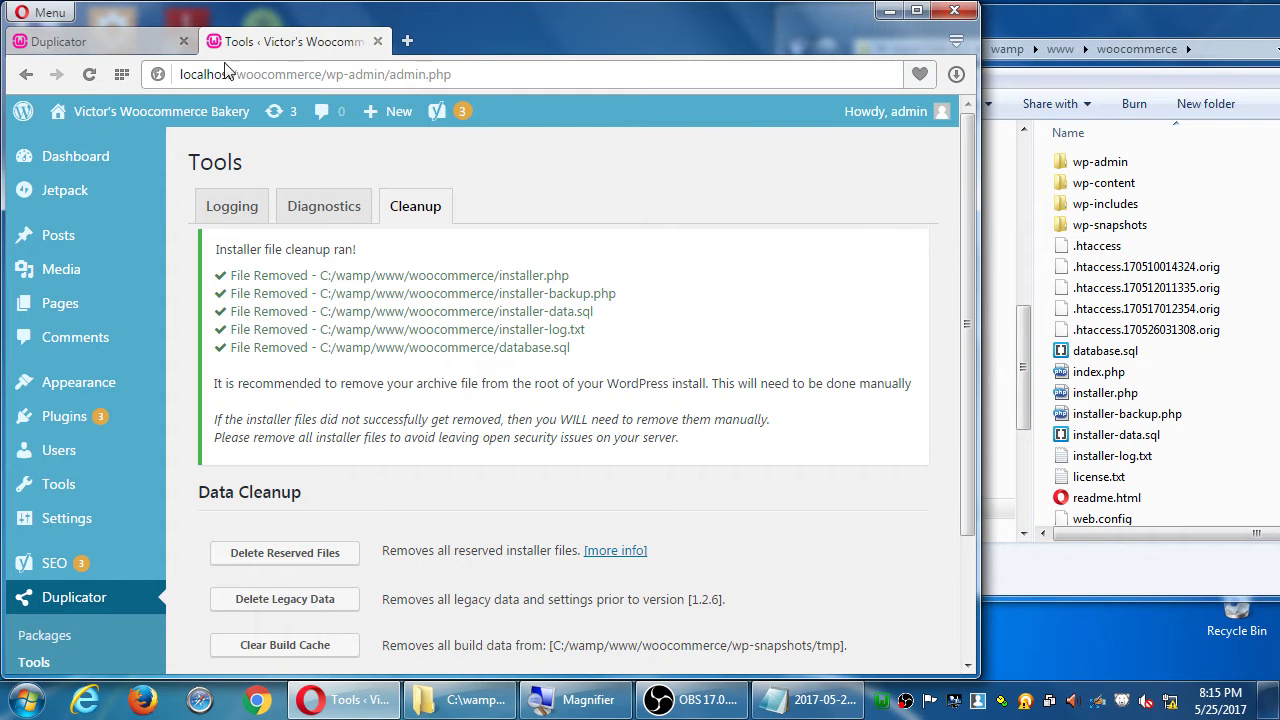
- Close the finished Duplicator installer page and open the WordPress dashboard home
{"action": "left_click", "coordinate": [145, 45]}
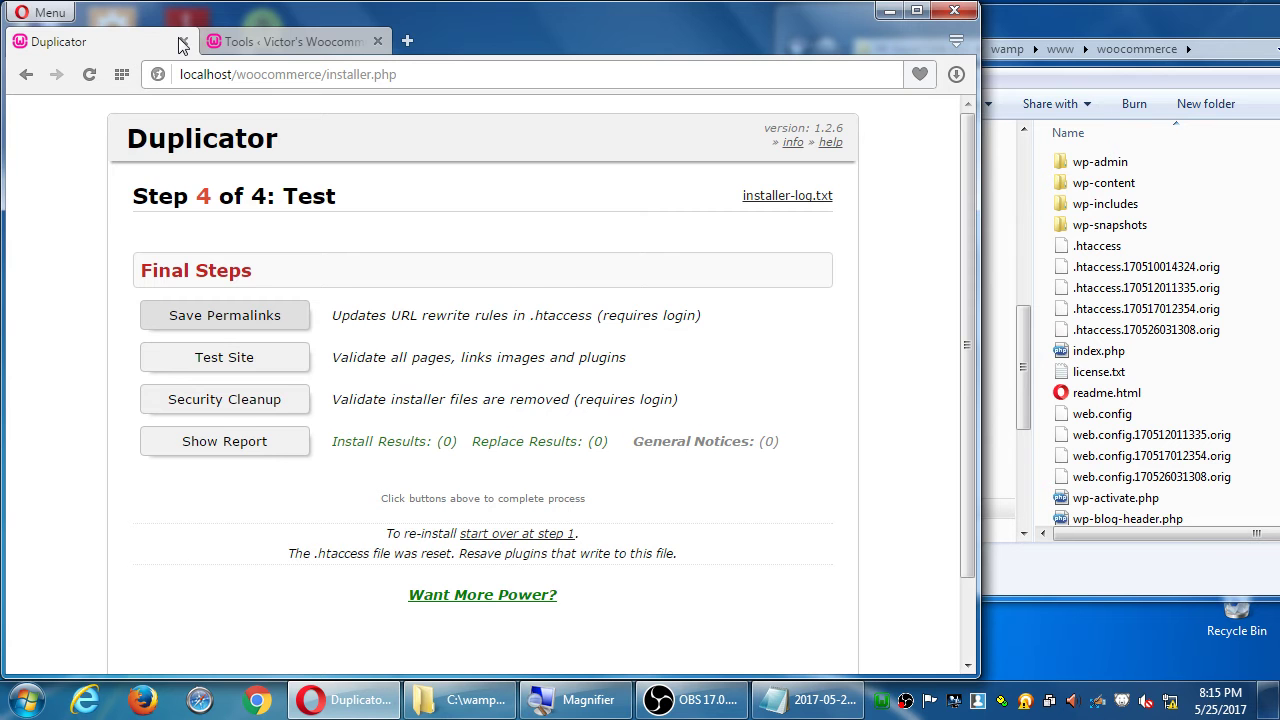
{"action": "left_click", "coordinate": [183, 41]}
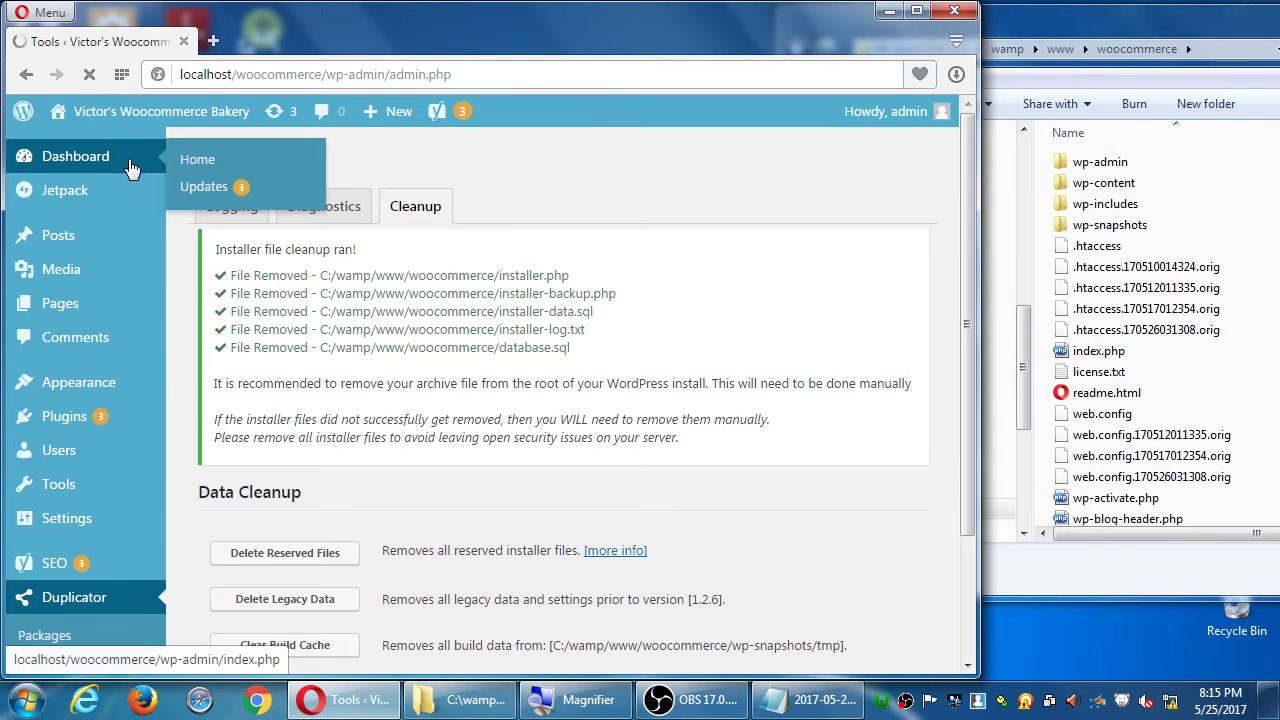
{"action": "left_click", "coordinate": [128, 162]}
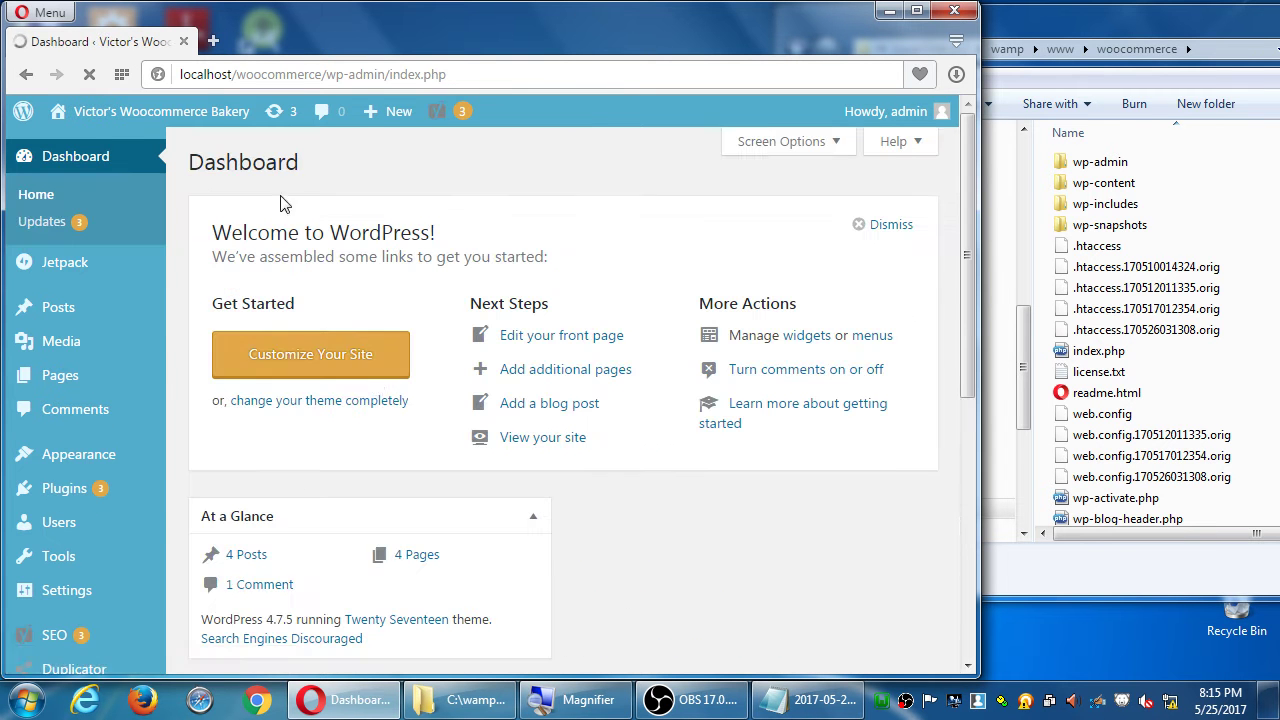
- Open Google Chrome alongside the existing browser
{"action": "right_click", "coordinate": [255, 710]}
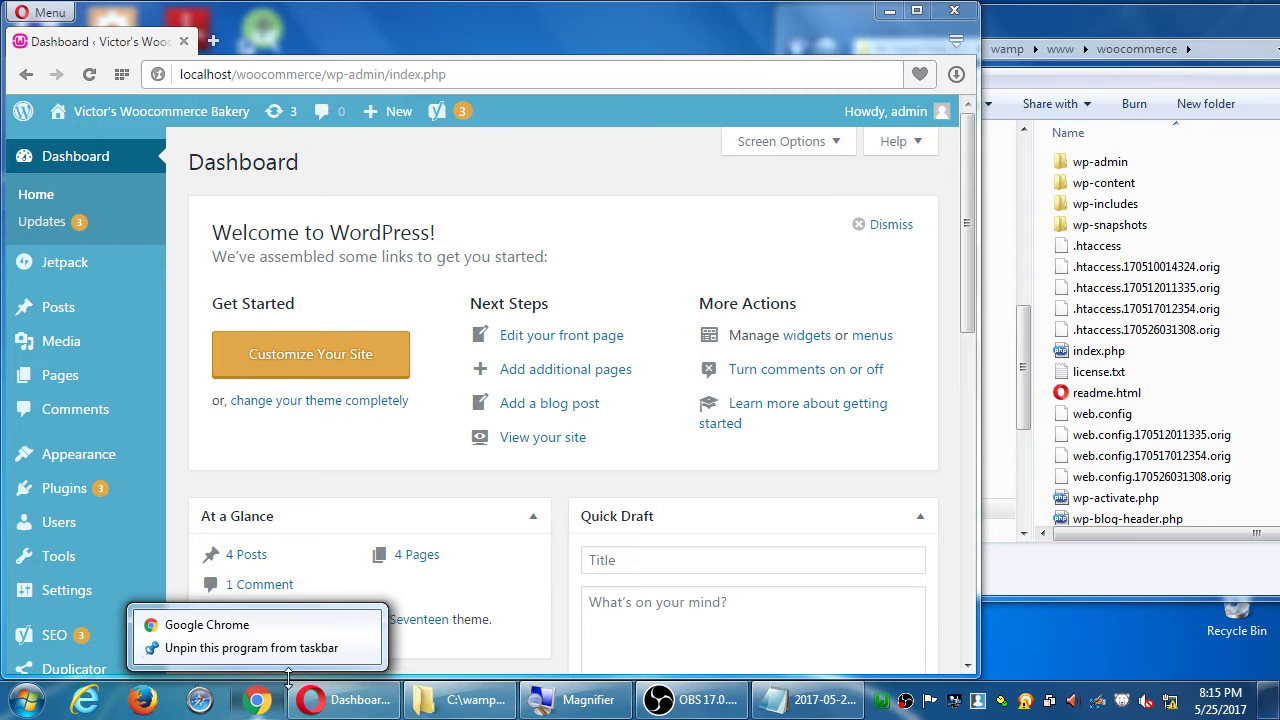
{"action": "left_click", "coordinate": [303, 625]}
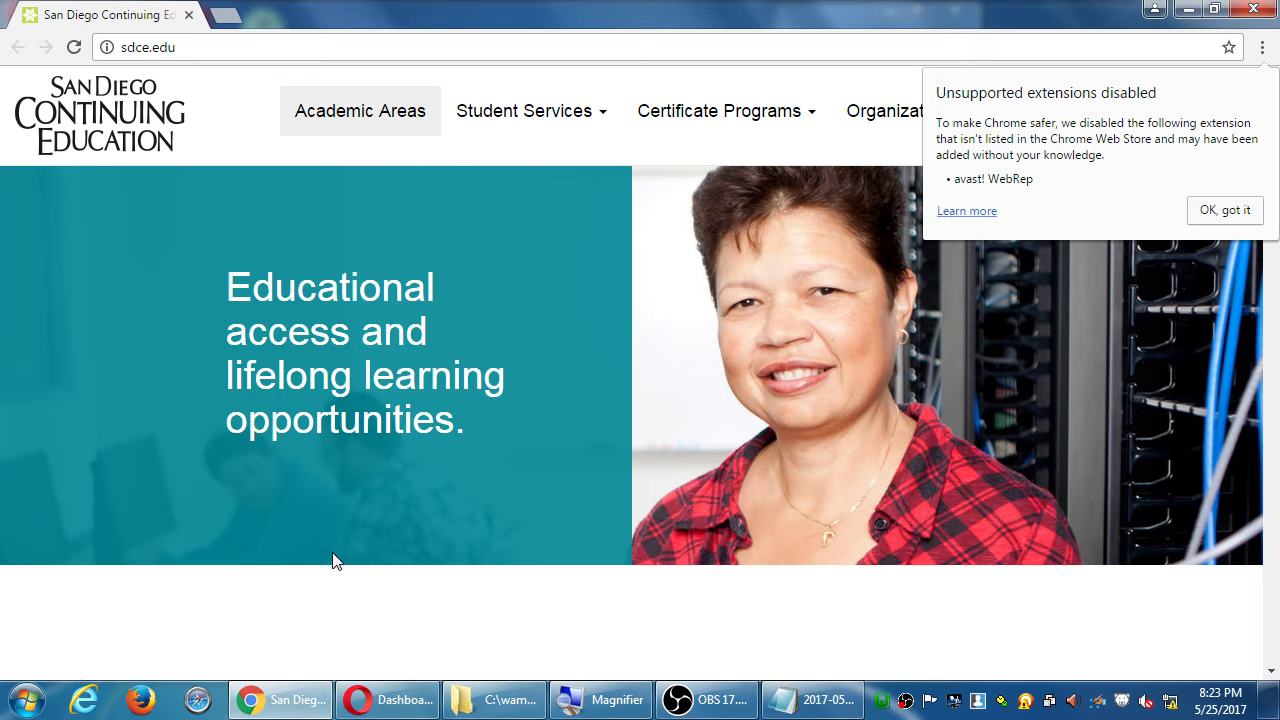
{"action": "left_click", "coordinate": [351, 42]}
{"action": "type", "text": "local"}
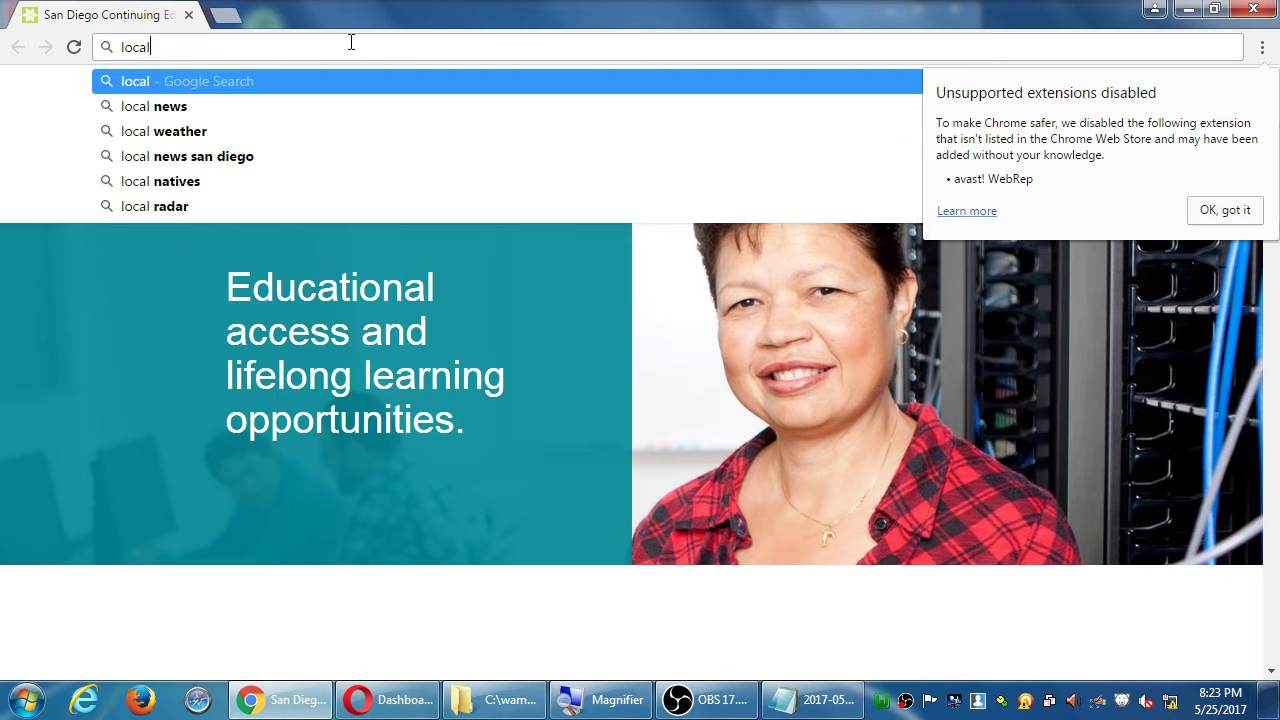
{"action": "type", "text": "host/2015="}
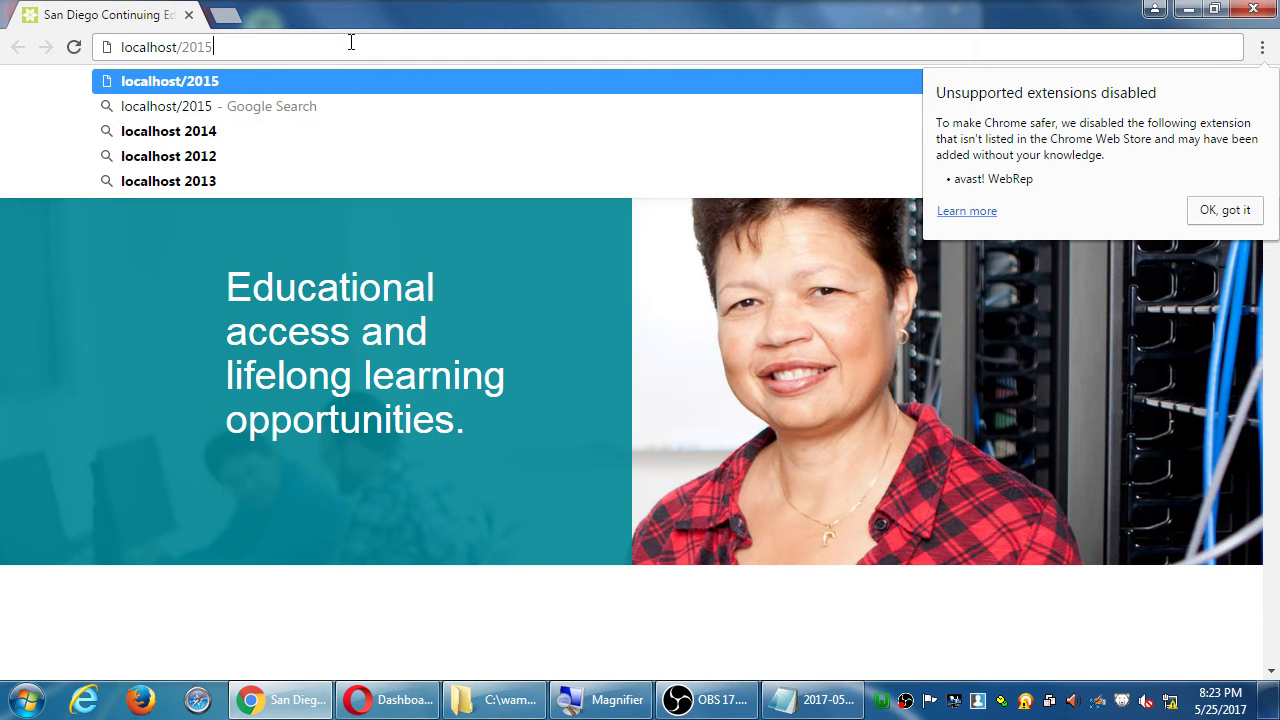
{"action": "key", "text": "BackSpace"}
{"action": "key", "text": "BackSpace"}
{"action": "type", "text": "7-"}
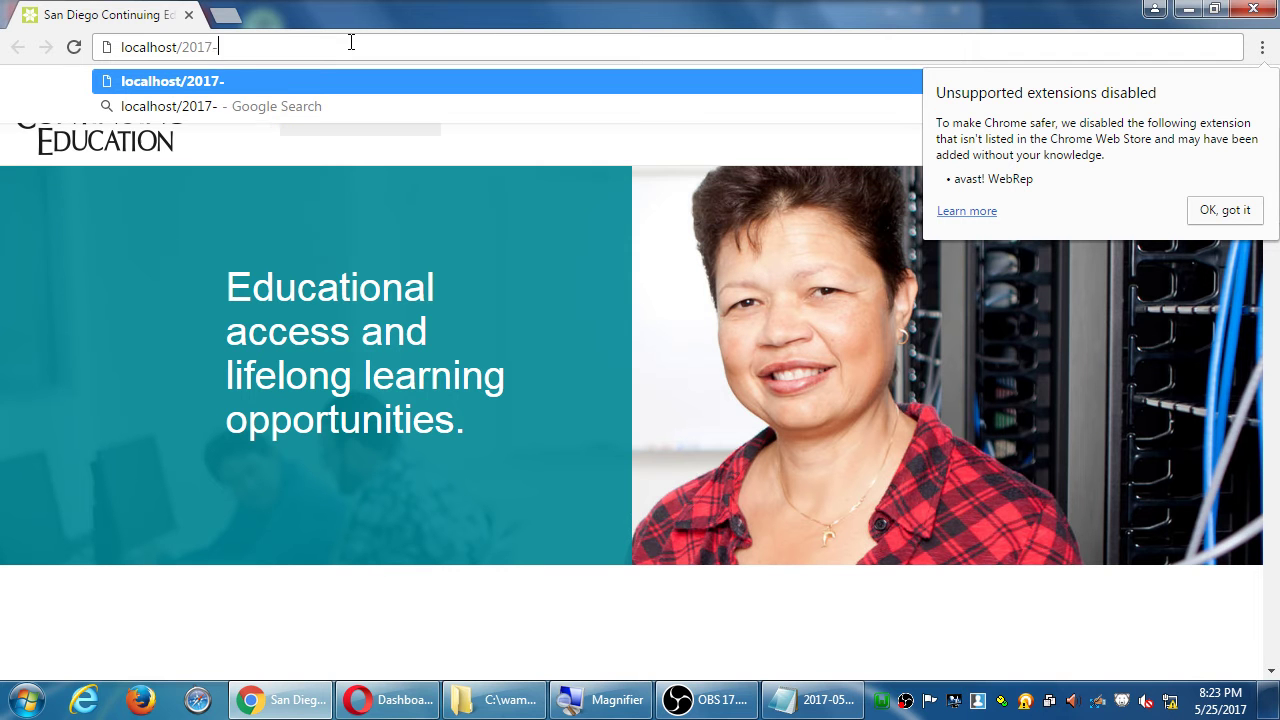
{"action": "type", "text": "05/23"}
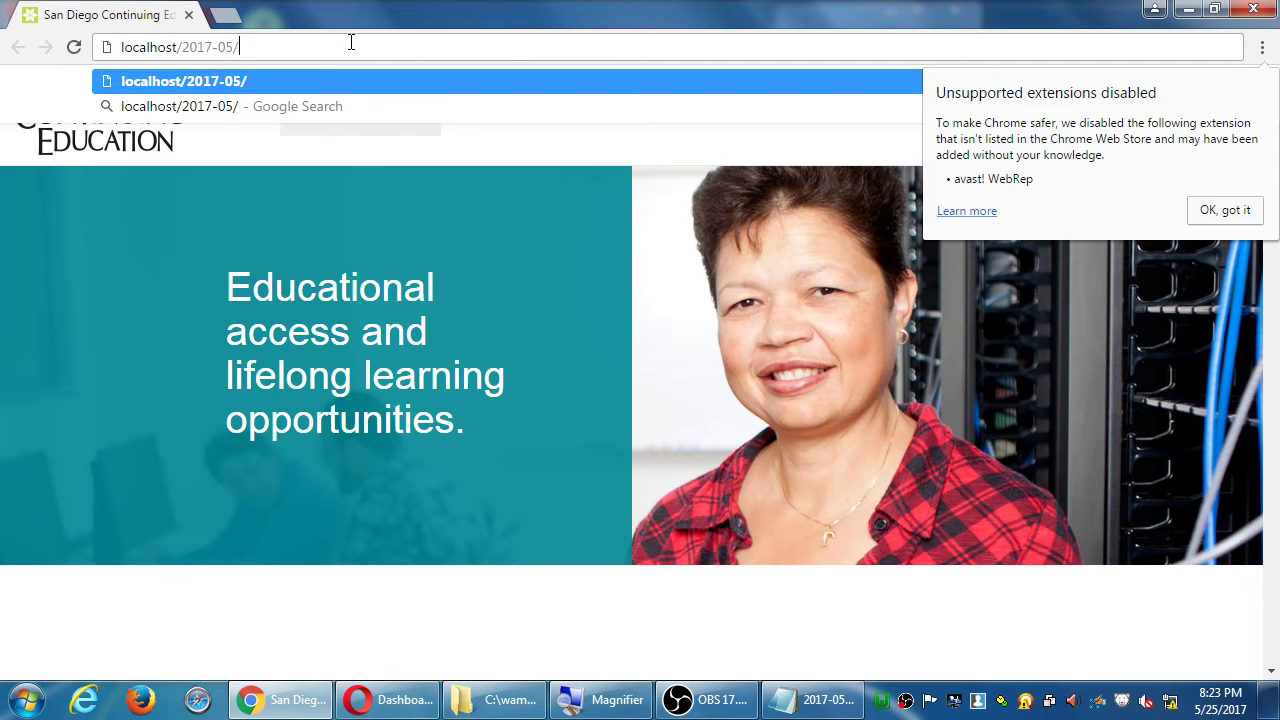
{"action": "key", "text": "Return"}
- Load the original site at localhost/2017-05-23
{"action": "left_click", "coordinate": [351, 42]}
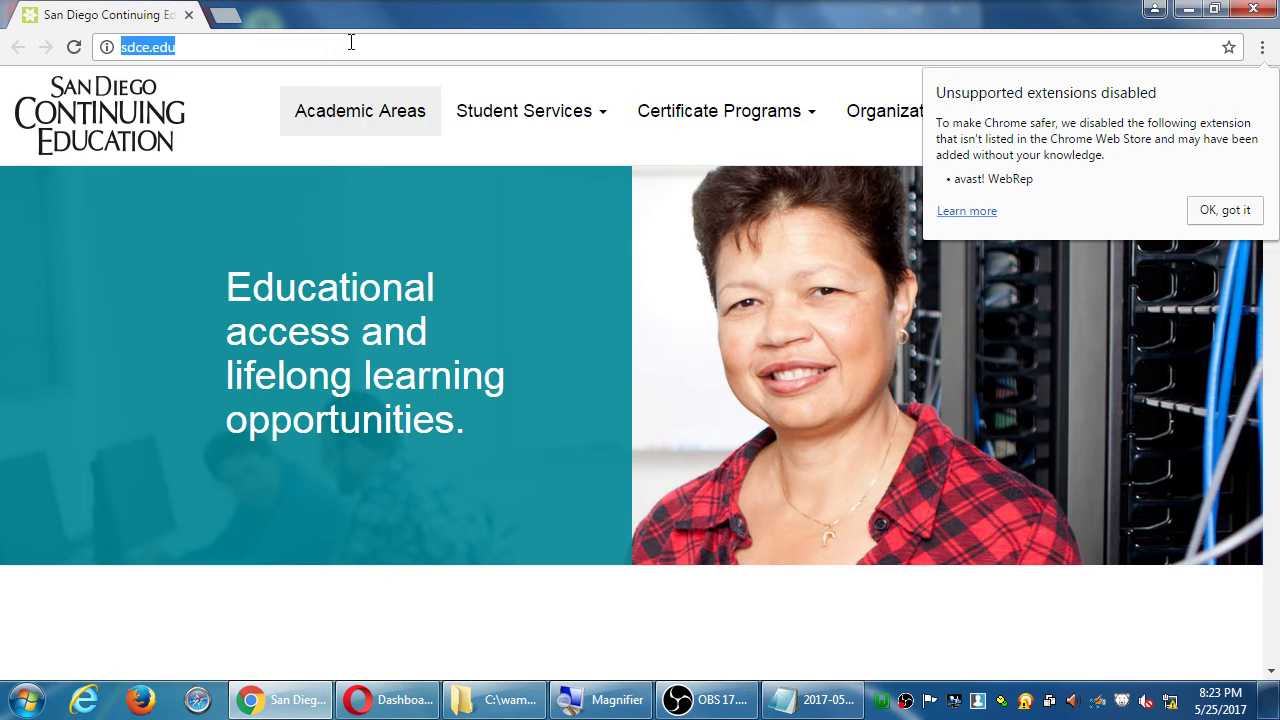
{"action": "type", "text": "localhost/2"}
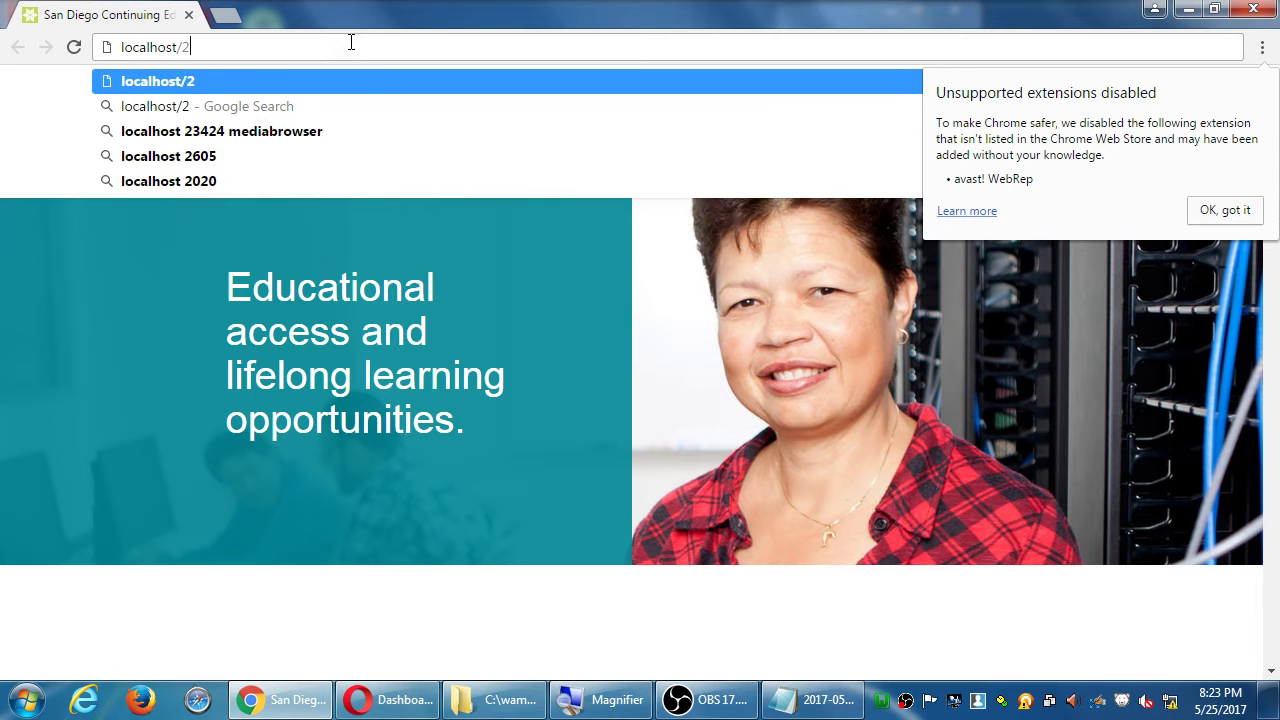
{"action": "type", "text": "017-05-23"}
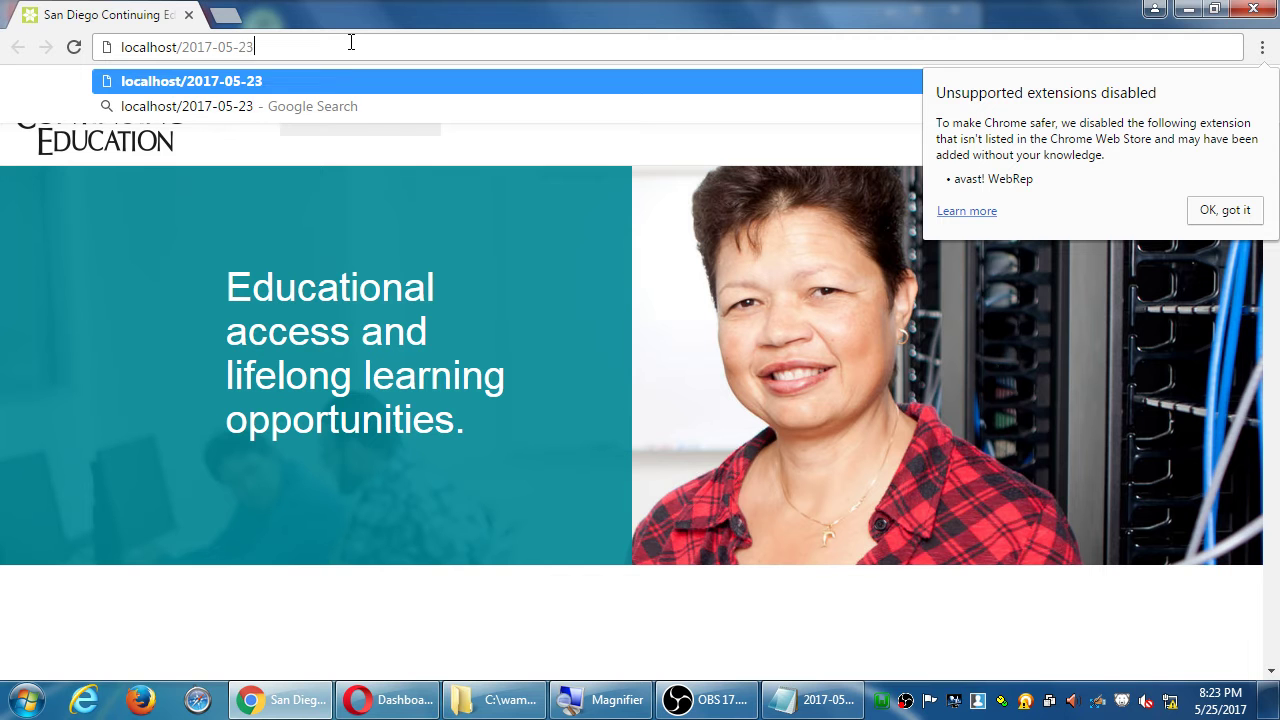
{"action": "key", "text": "Return"}
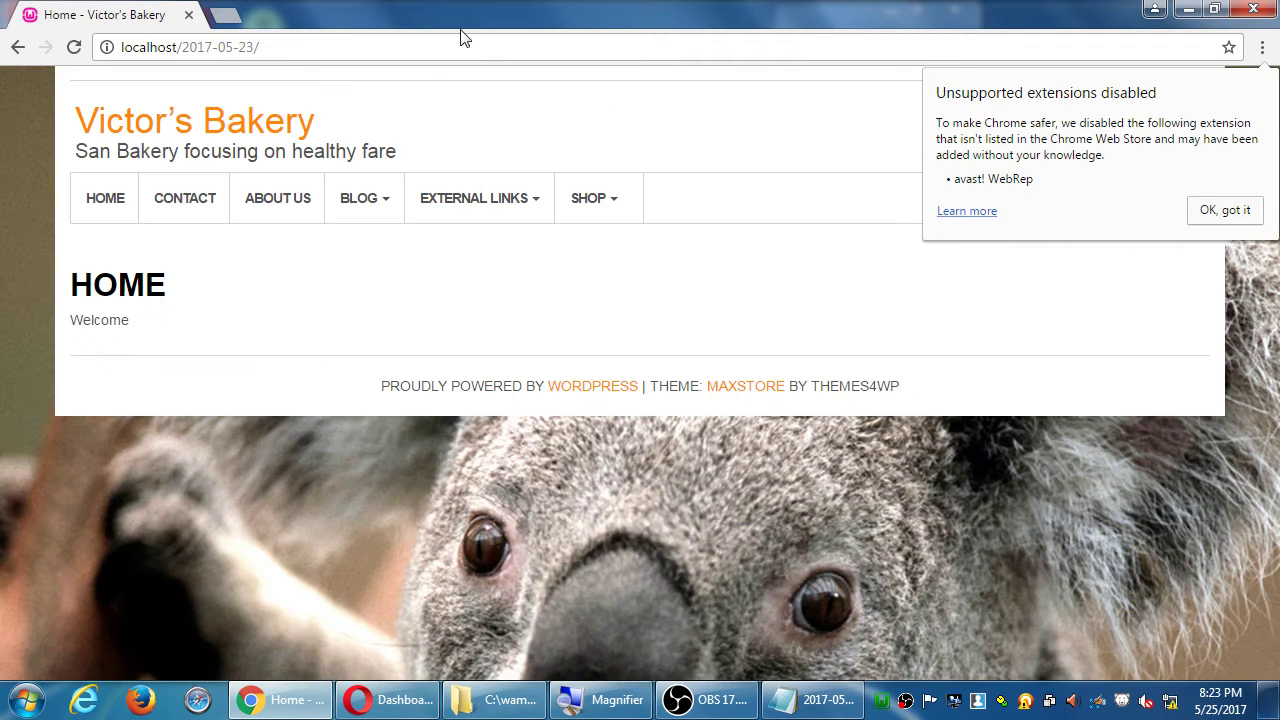
- Restore and lower the Chrome window, switch to Opera to visit the localhost/woocommerce home page, and place that window beside the original site
{"action": "left_click_drag", "start_coordinate": [443, 17], "coordinate": [417, 176]}
{"action": "left_click", "coordinate": [484, 22]}
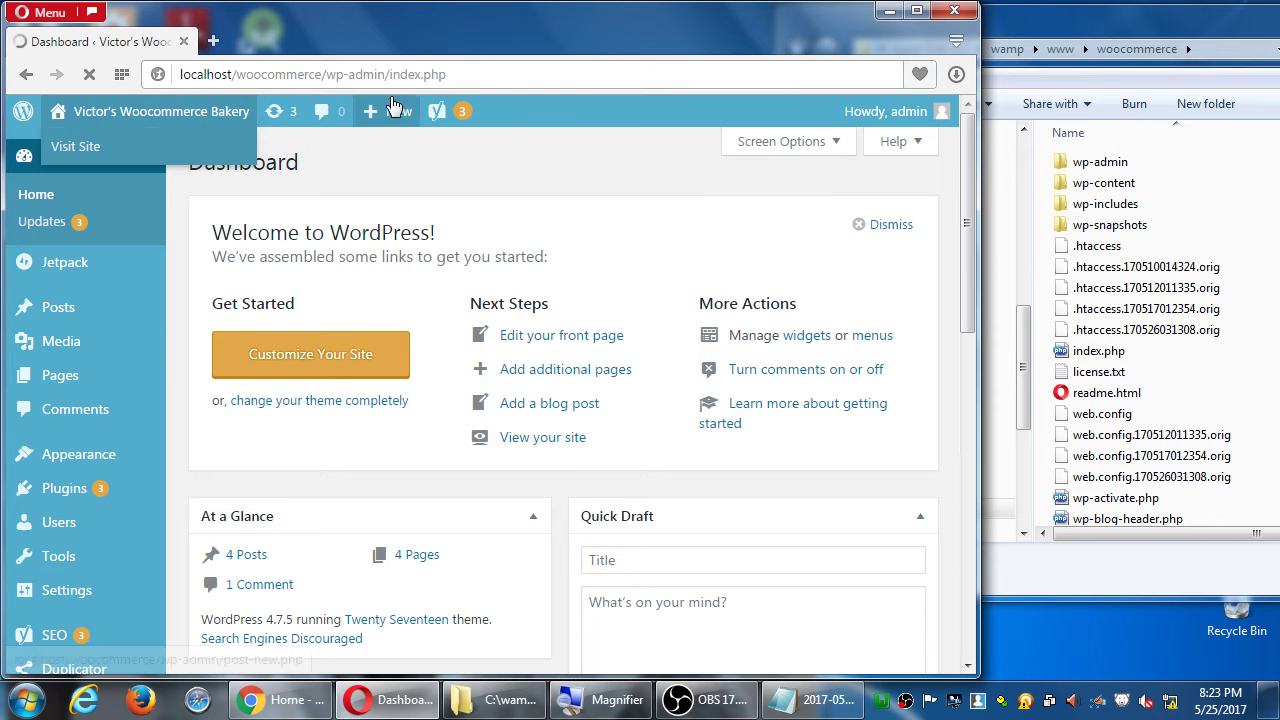
{"action": "left_click", "coordinate": [161, 111]}
{"action": "left_click_drag", "start_coordinate": [438, 27], "coordinate": [816, 22]}
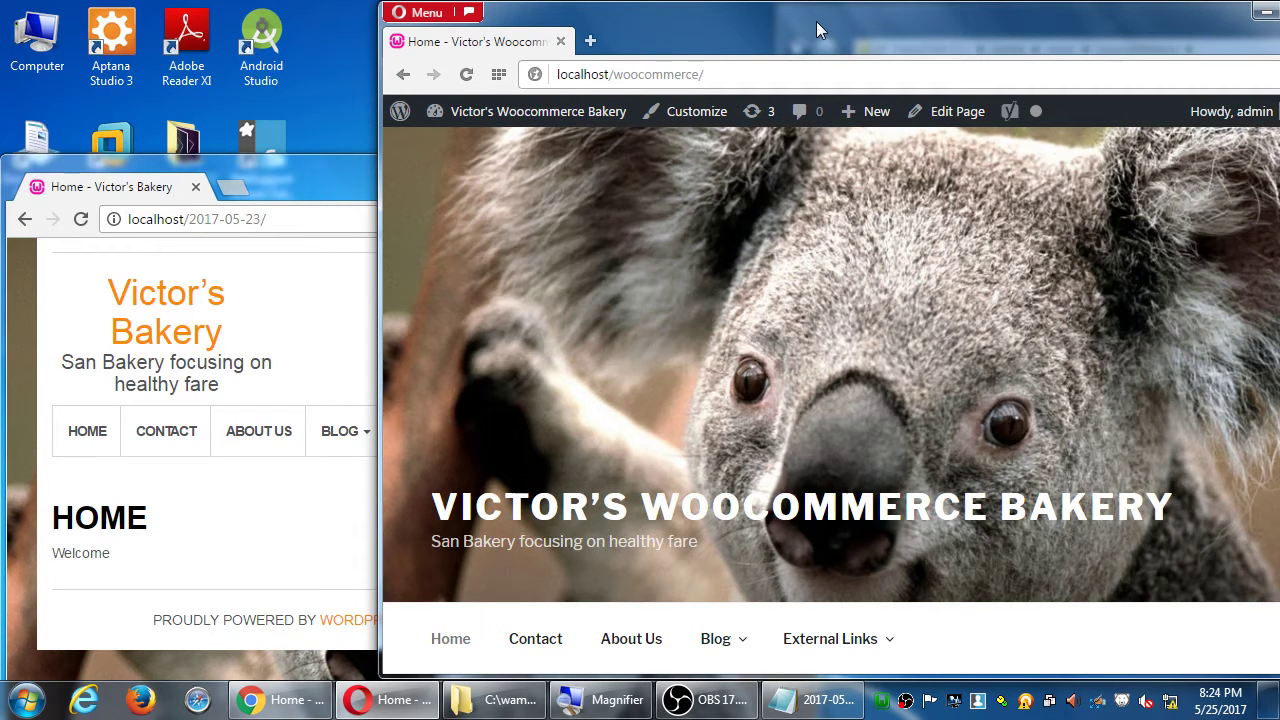
{"action": "double_click", "coordinate": [655, 75]}
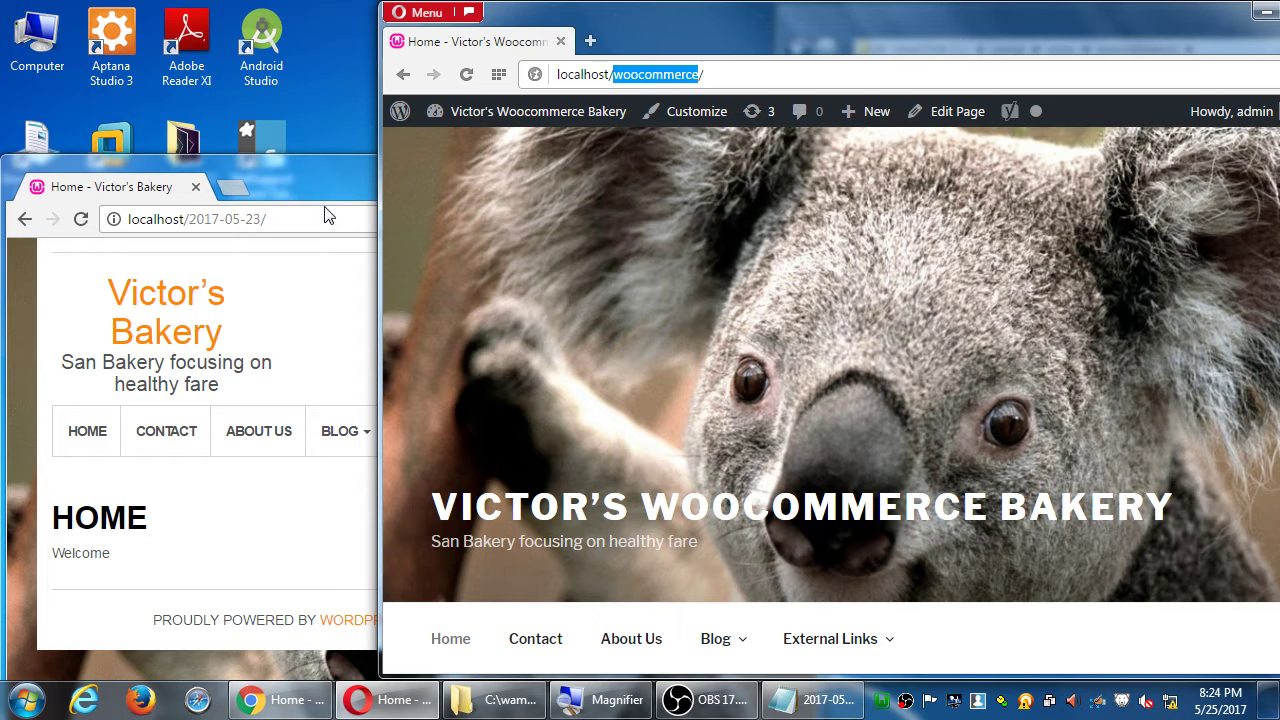
{"action": "left_click", "coordinate": [497, 700]}
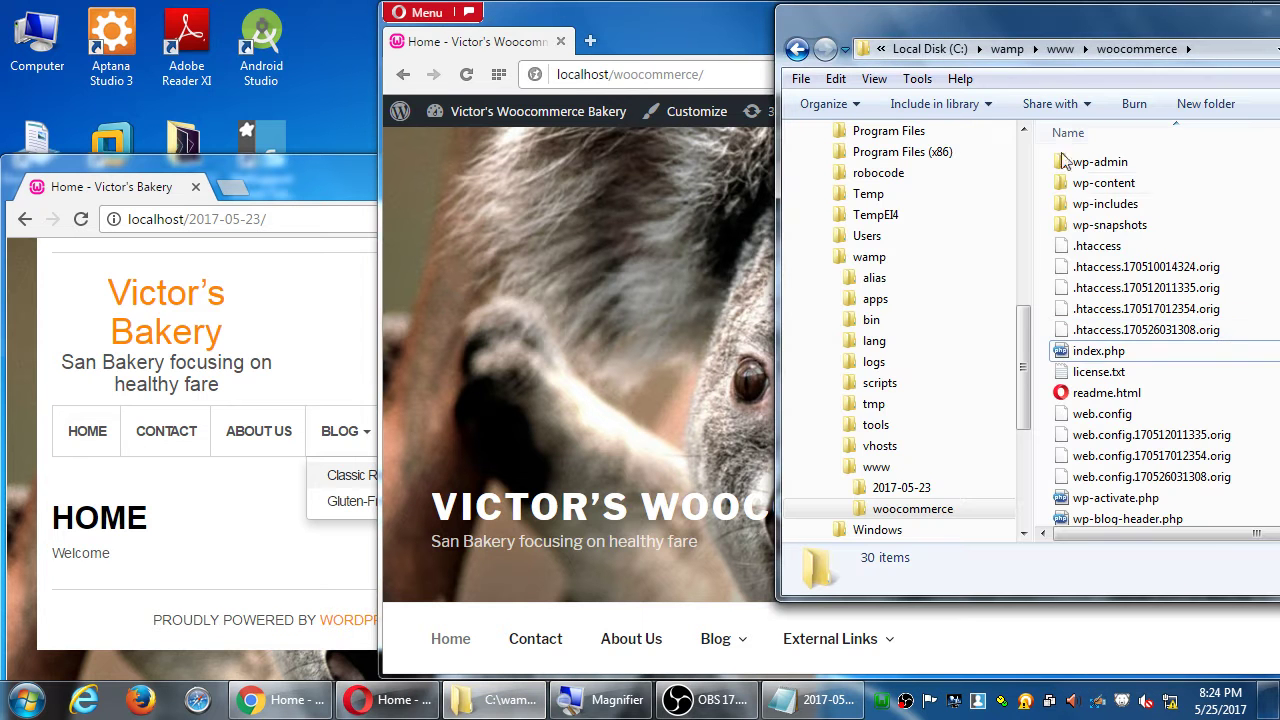
{"action": "left_click", "coordinate": [1060, 49]}
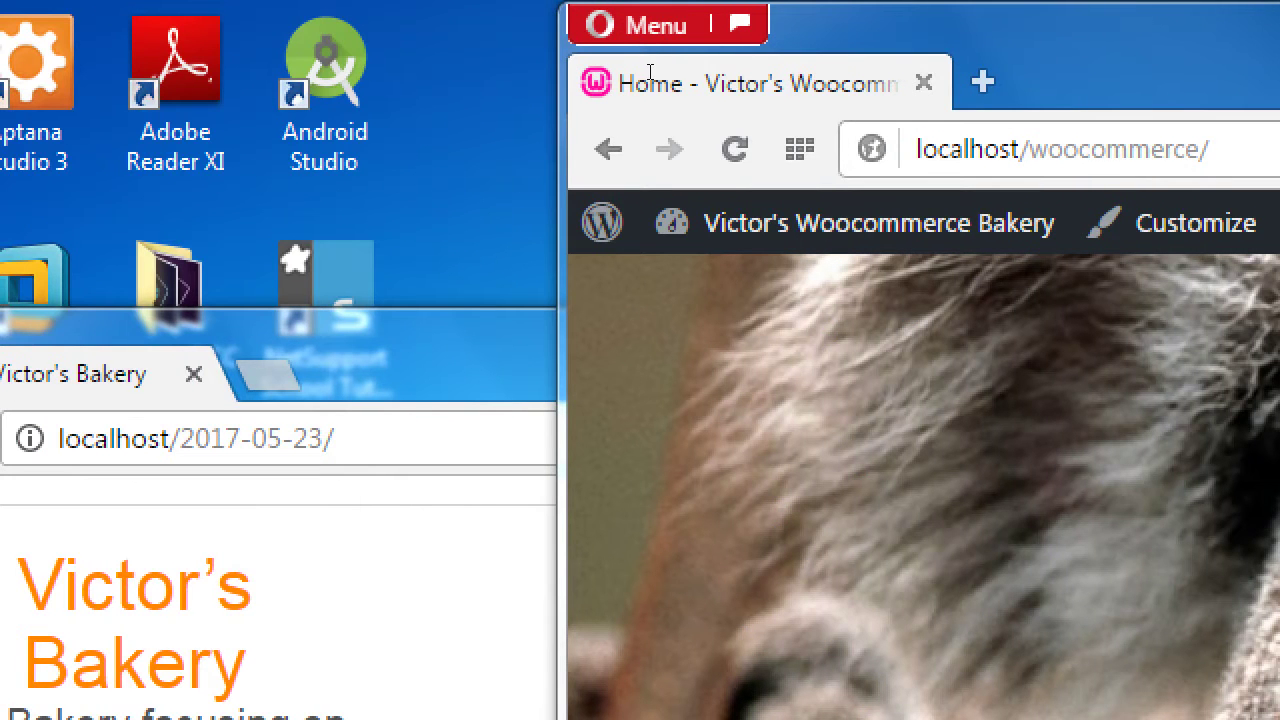
{"action": "left_click", "coordinate": [673, 50]}
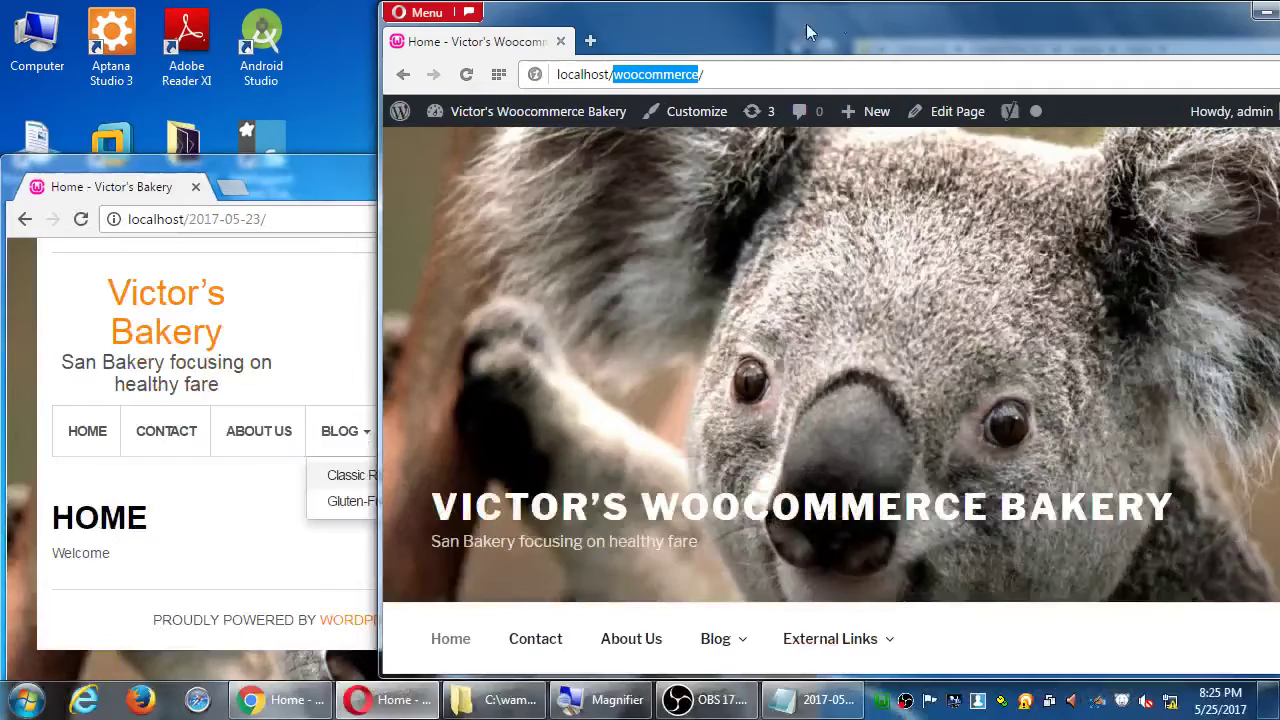
- Maximize the Opera window, open the woocommerce site's WordPress dashboard and select its address
{"action": "left_click_drag", "start_coordinate": [1279, 20], "coordinate": [1100, 8]}
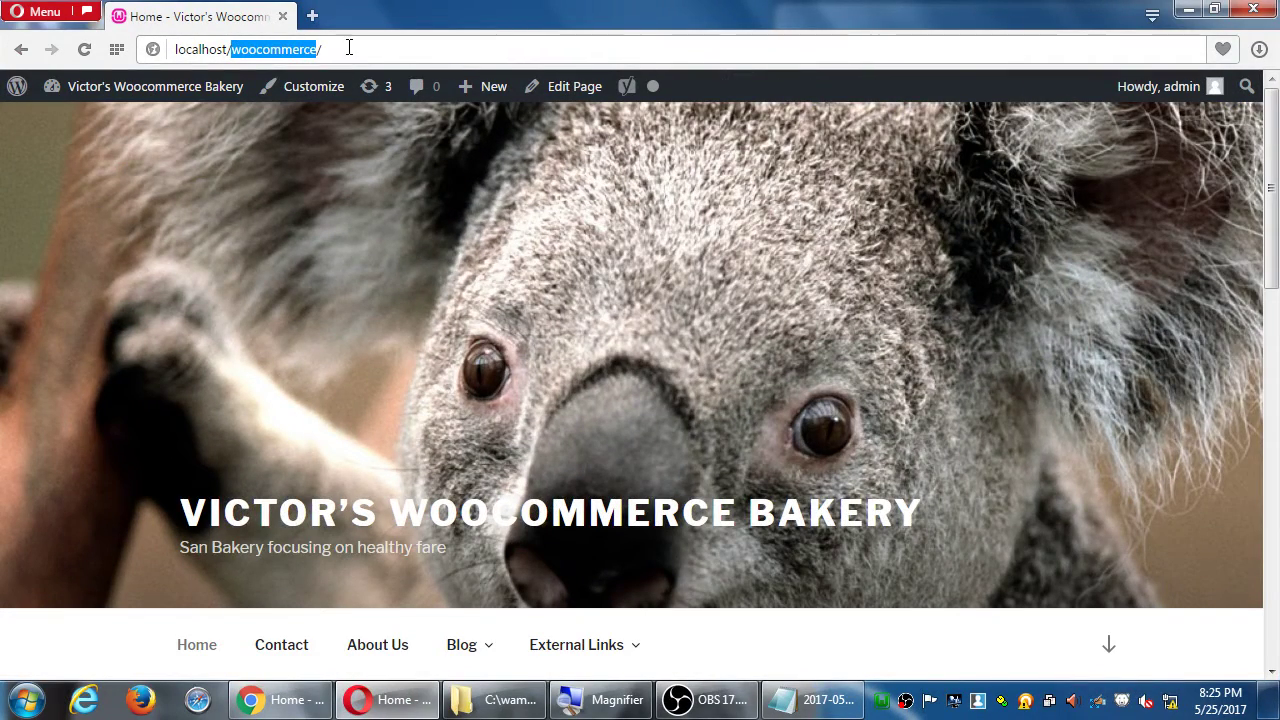
{"action": "mouse_move", "coordinate": [157, 98]}
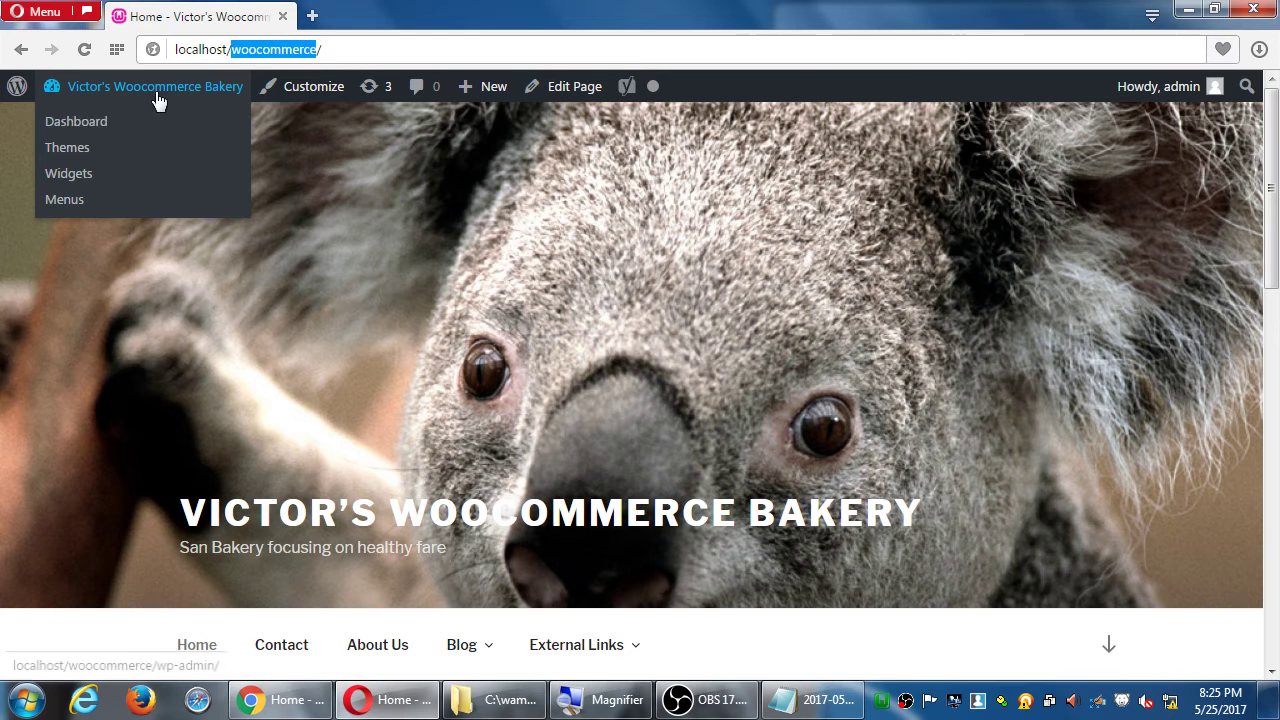
{"action": "left_click", "coordinate": [85, 121]}
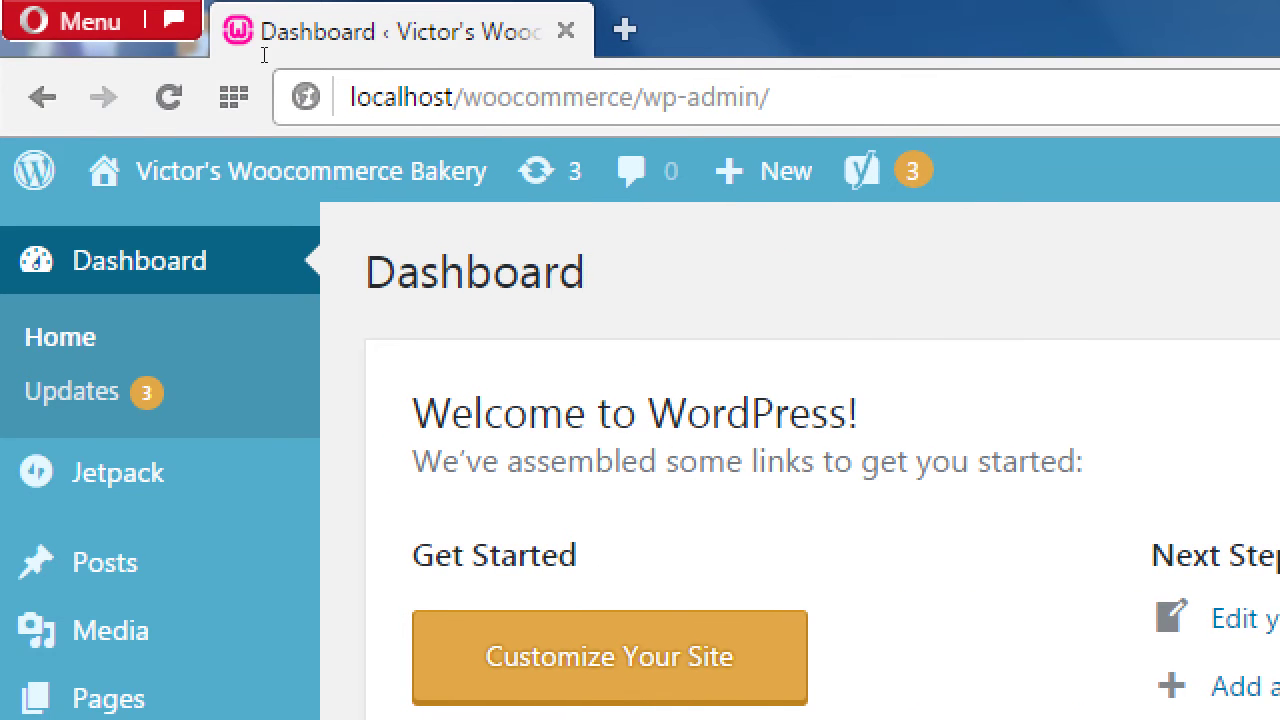
{"action": "key", "text": "ctrl+l"}
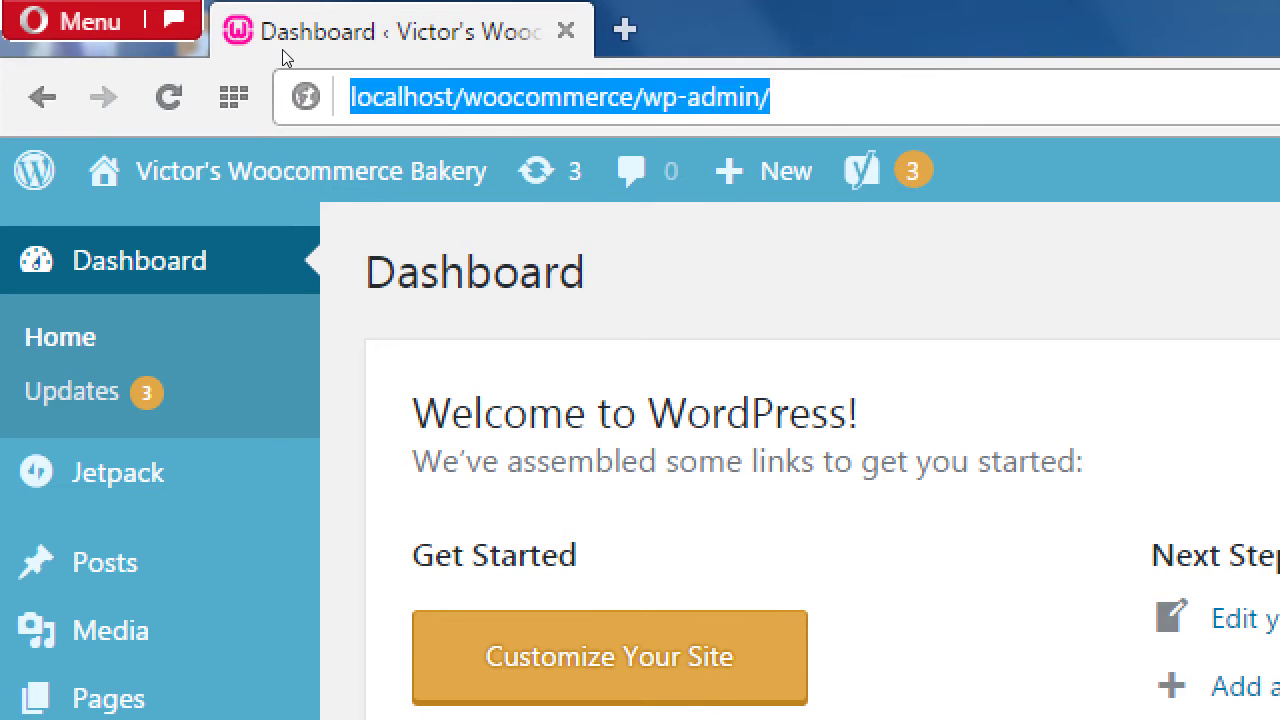
- Highlight the woocommerce folder name within the dashboard's address and clear the highlight
{"action": "key", "text": "Home"}
{"action": "key", "text": "ctrl+Right"}
{"action": "key", "text": "ctrl+Right"}
{"action": "key", "text": "ctrl+shift+Right"}
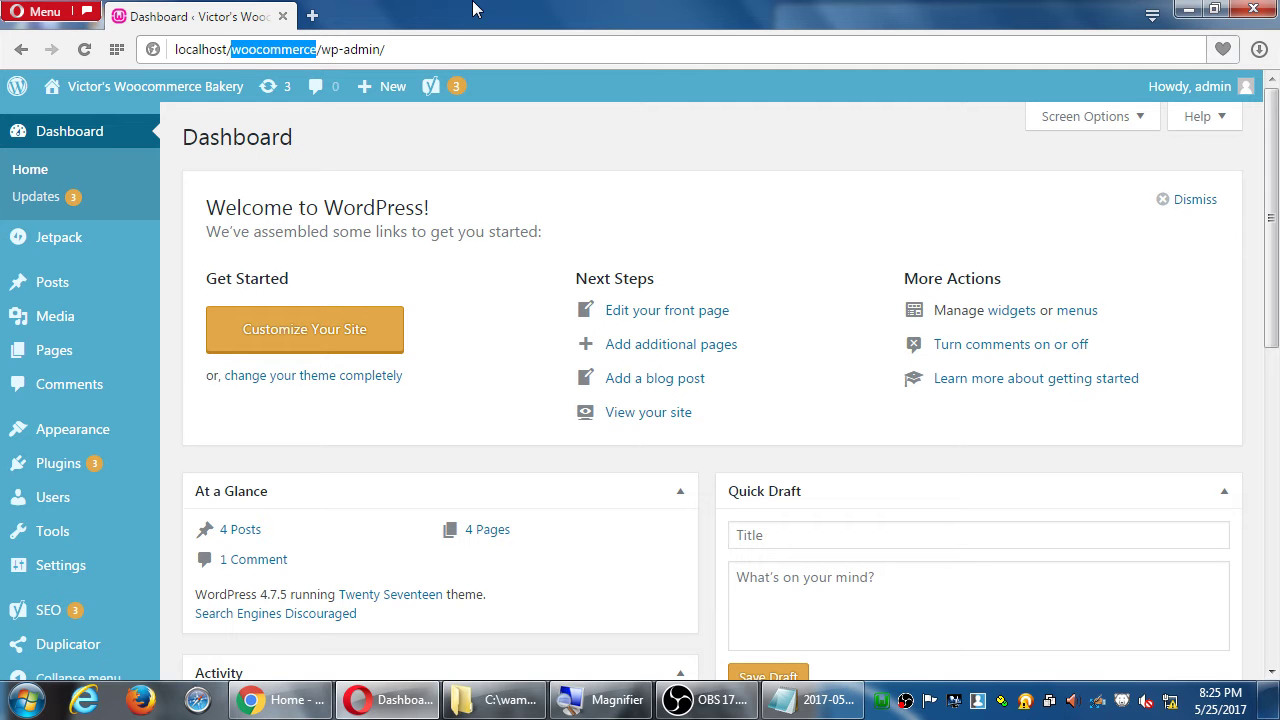
{"action": "left_click", "coordinate": [546, 146]}
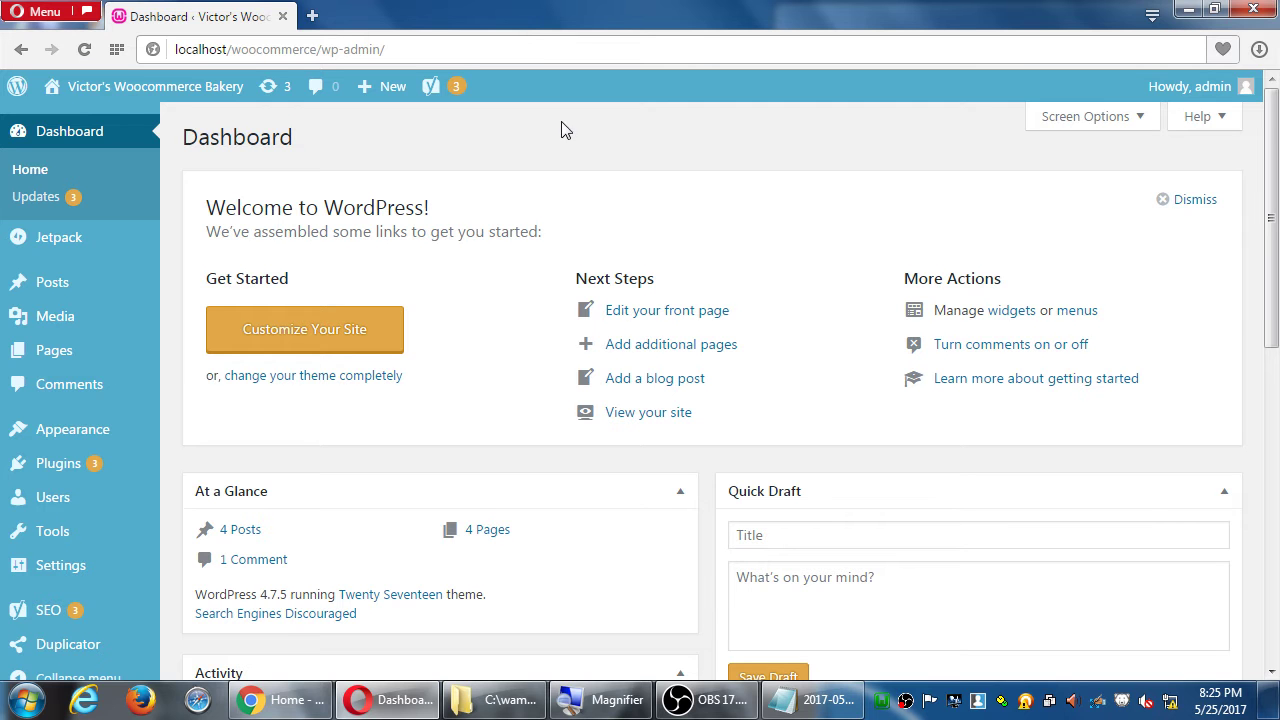
- Search the plugin directory for woocommerce, and install and activate the WooCommerce plugin by Automattic
{"action": "mouse_move", "coordinate": [94, 468]}
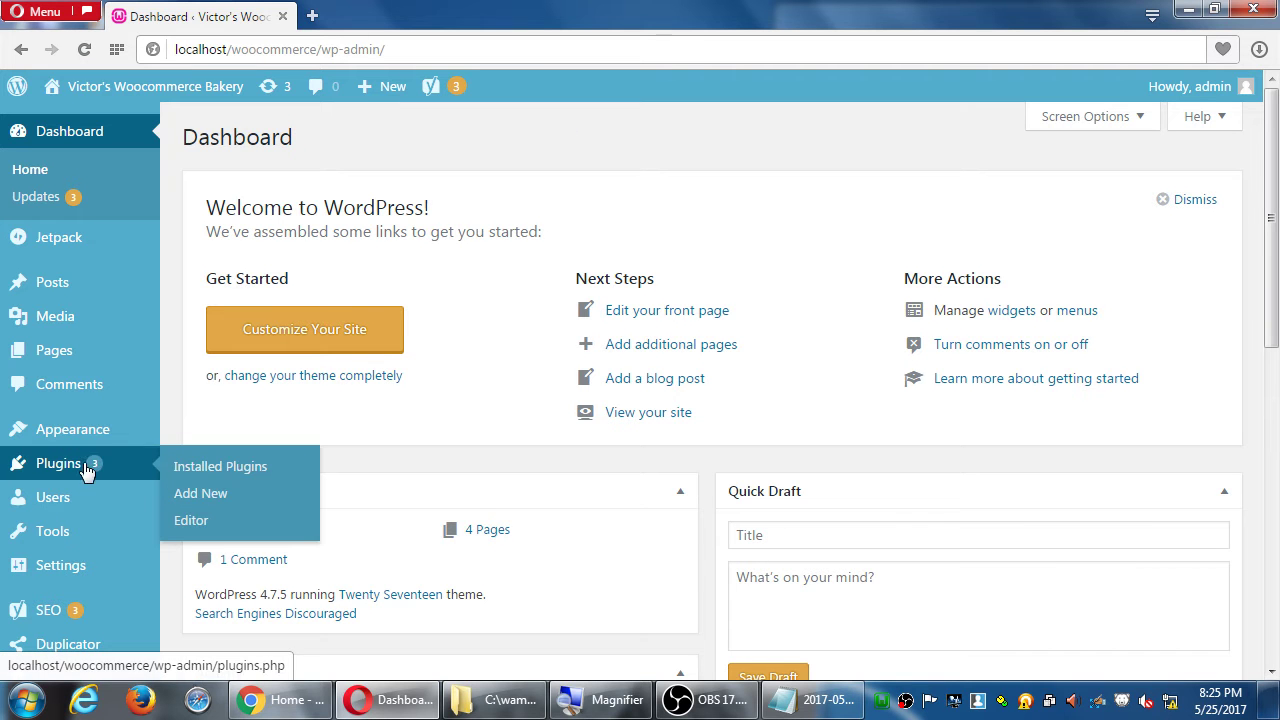
{"action": "left_click", "coordinate": [198, 494]}
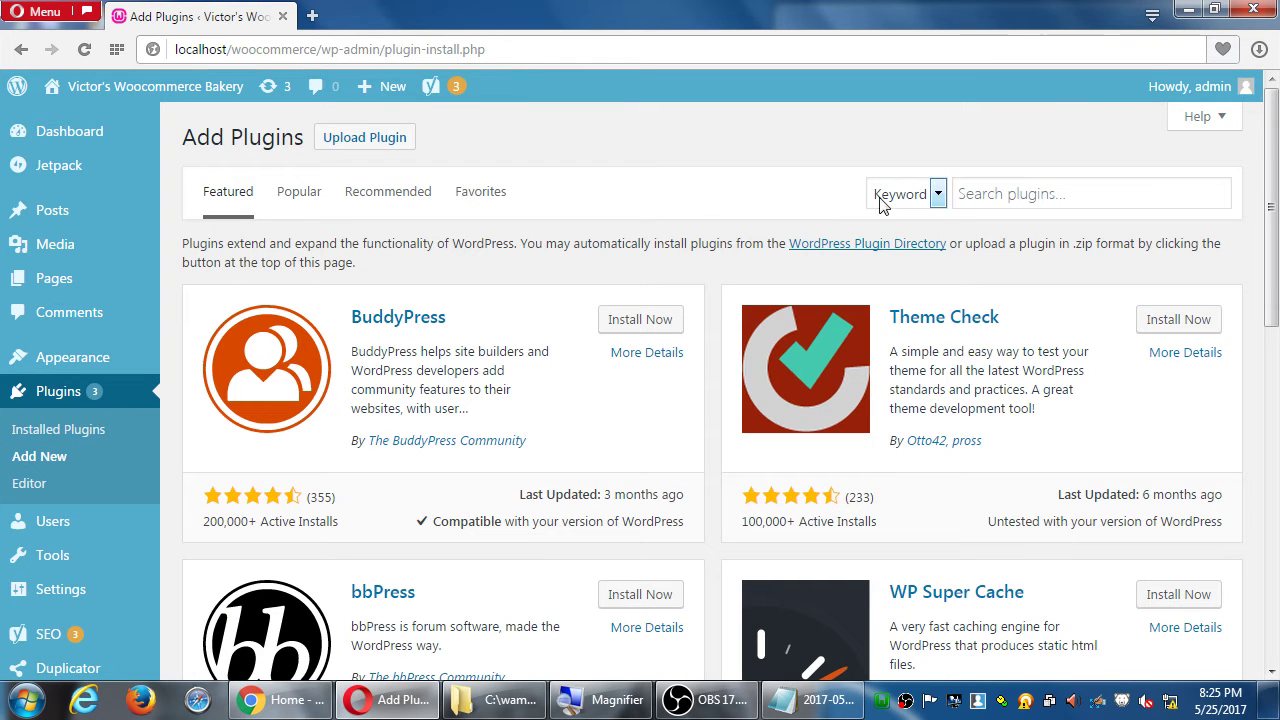
{"action": "left_click", "coordinate": [997, 196]}
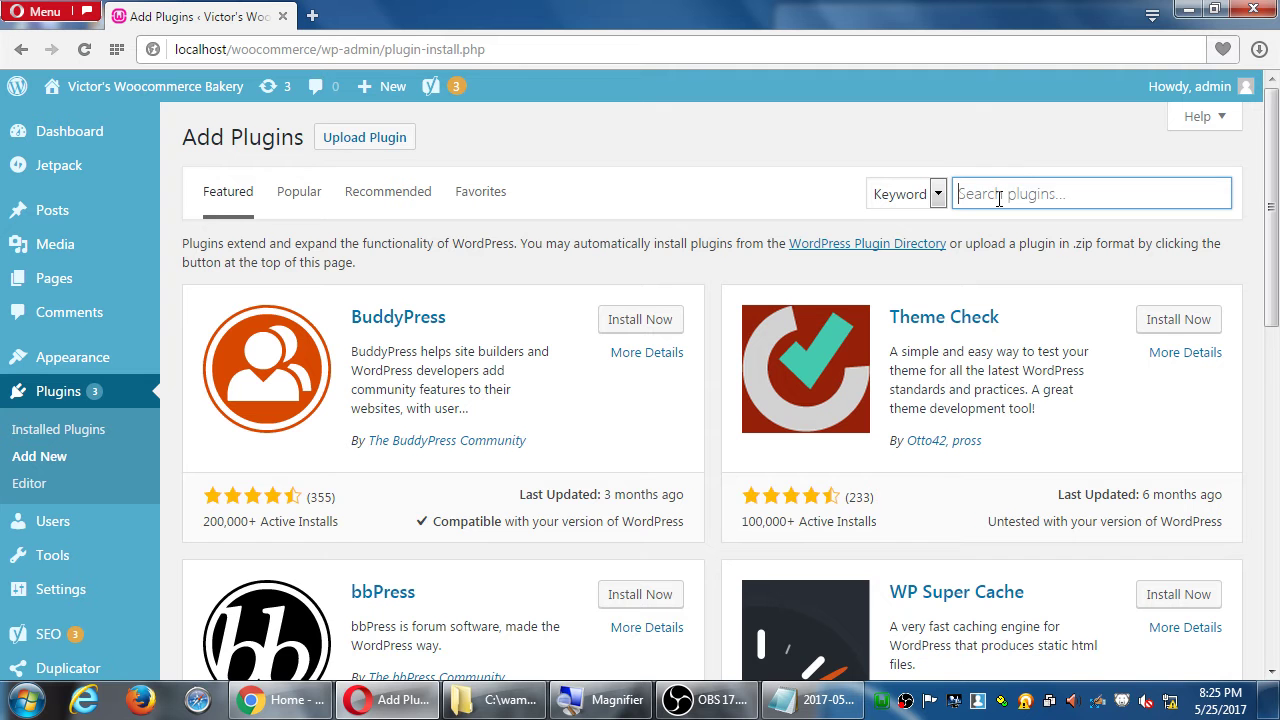
{"action": "type", "text": "woo"}
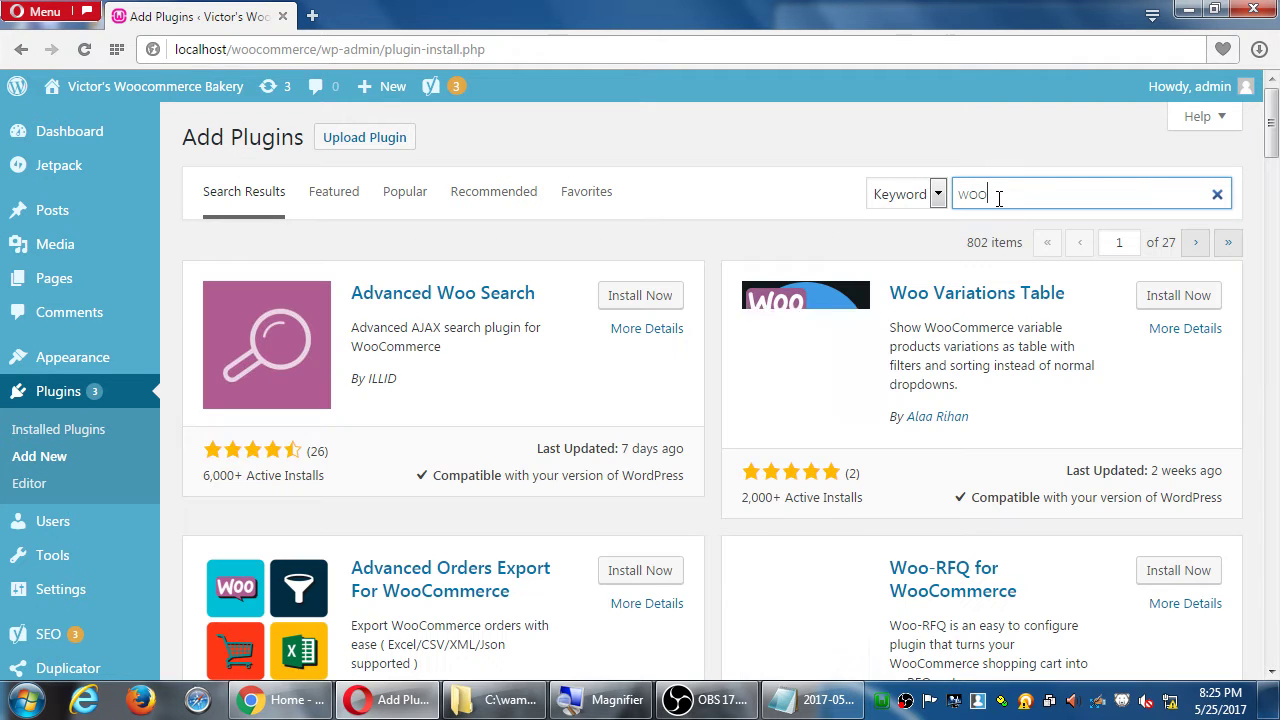
{"action": "type", "text": "commerce"}
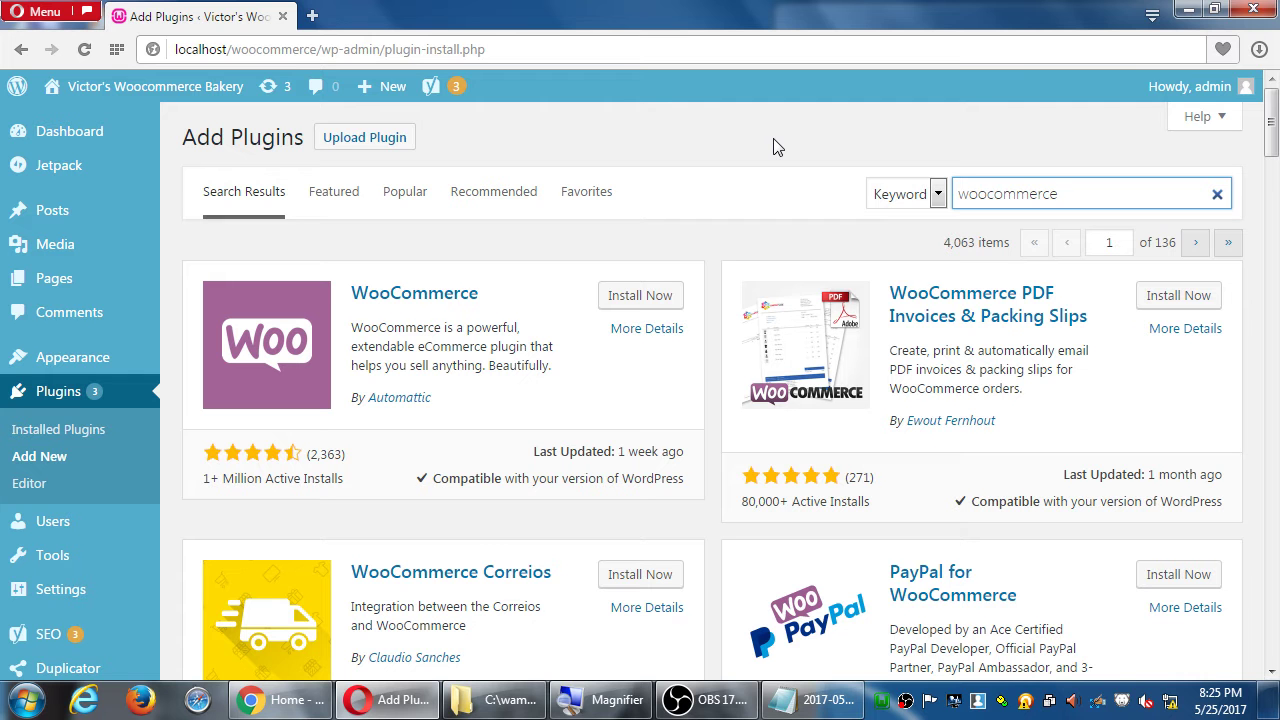
{"action": "left_click", "coordinate": [624, 292]}
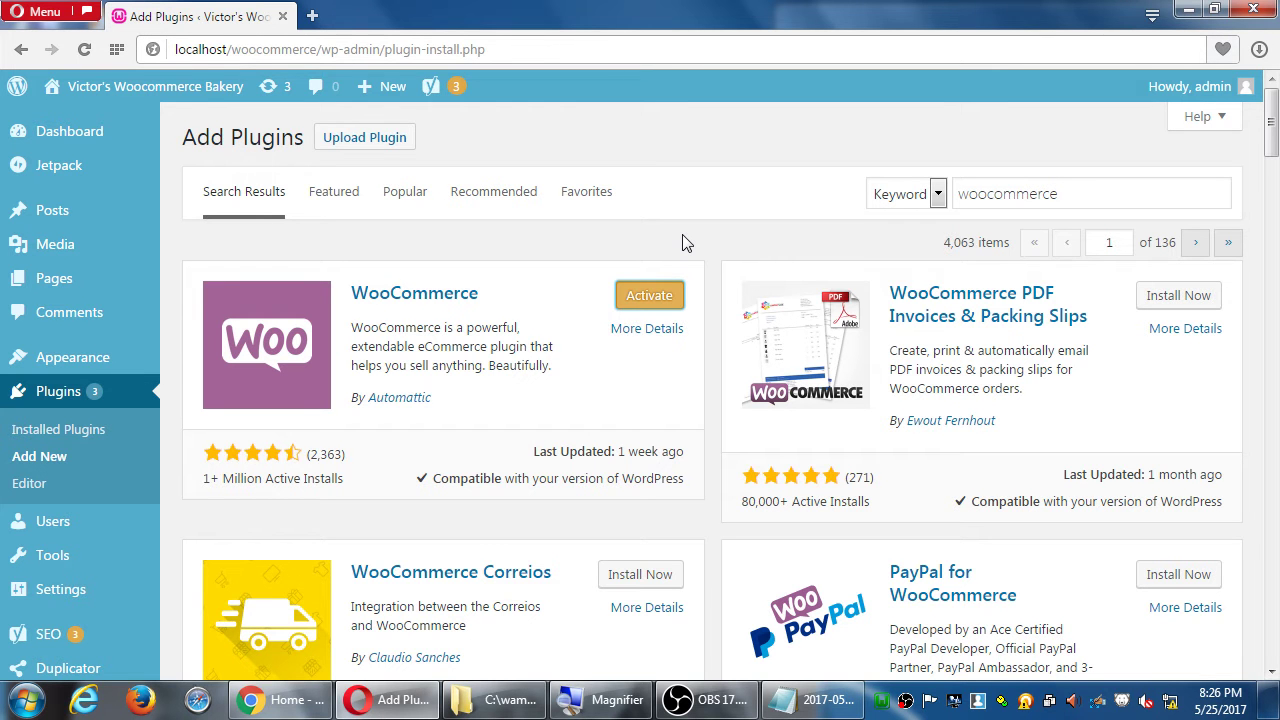
{"action": "left_click", "coordinate": [655, 297]}
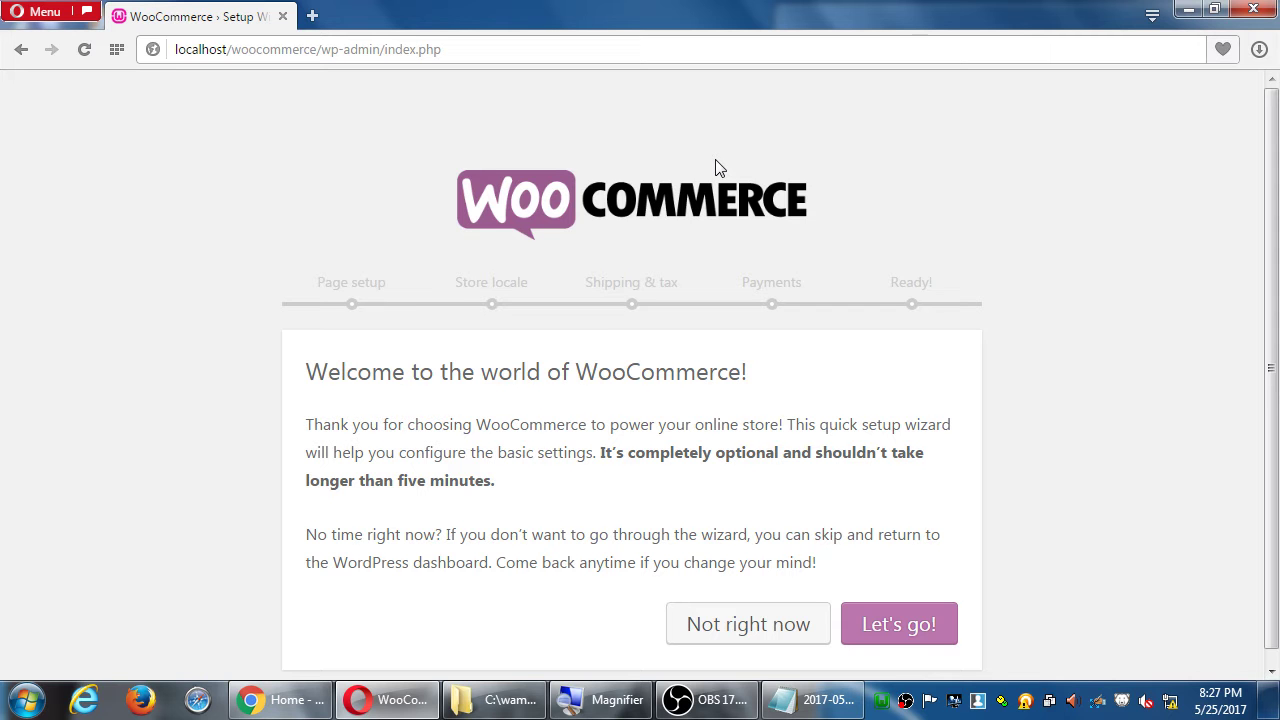
- Start the WooCommerce setup wizard, review the Shop, Cart, Checkout and My account pages and accept their creation
{"action": "scroll", "coordinate": [479, 162], "scroll_direction": "down", "scroll_amount": 1}
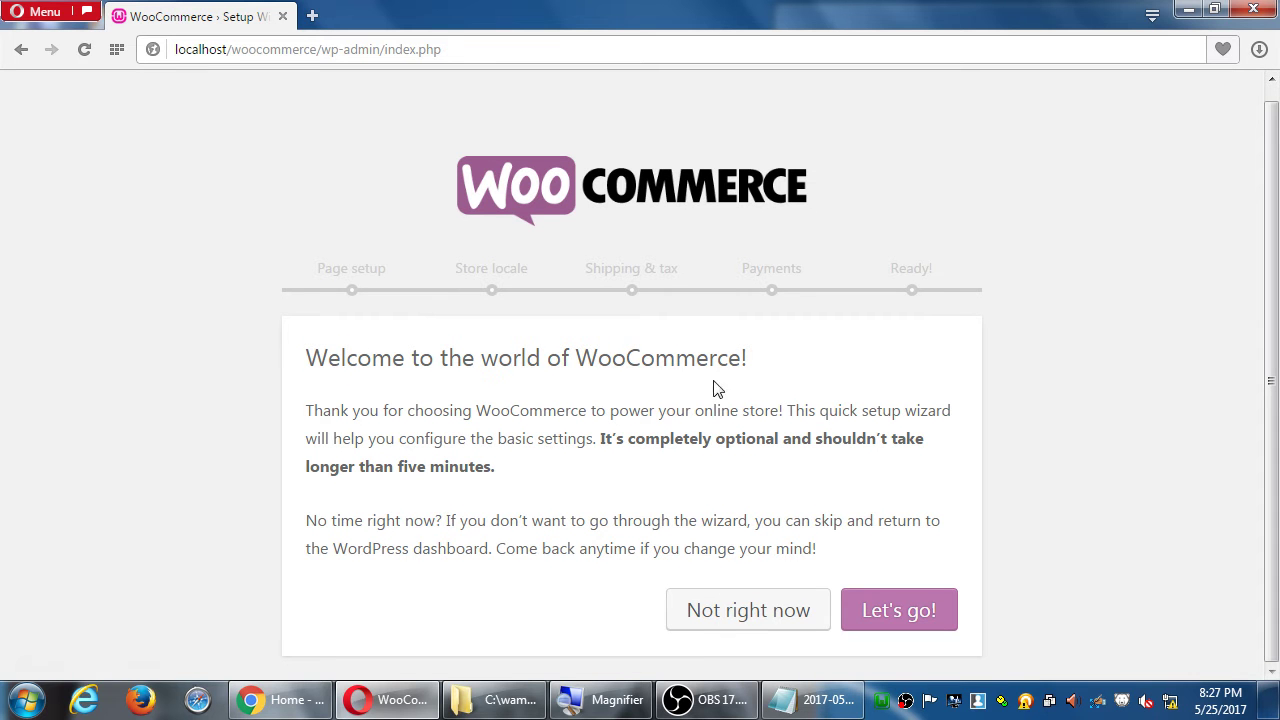
{"action": "left_click", "coordinate": [884, 612]}
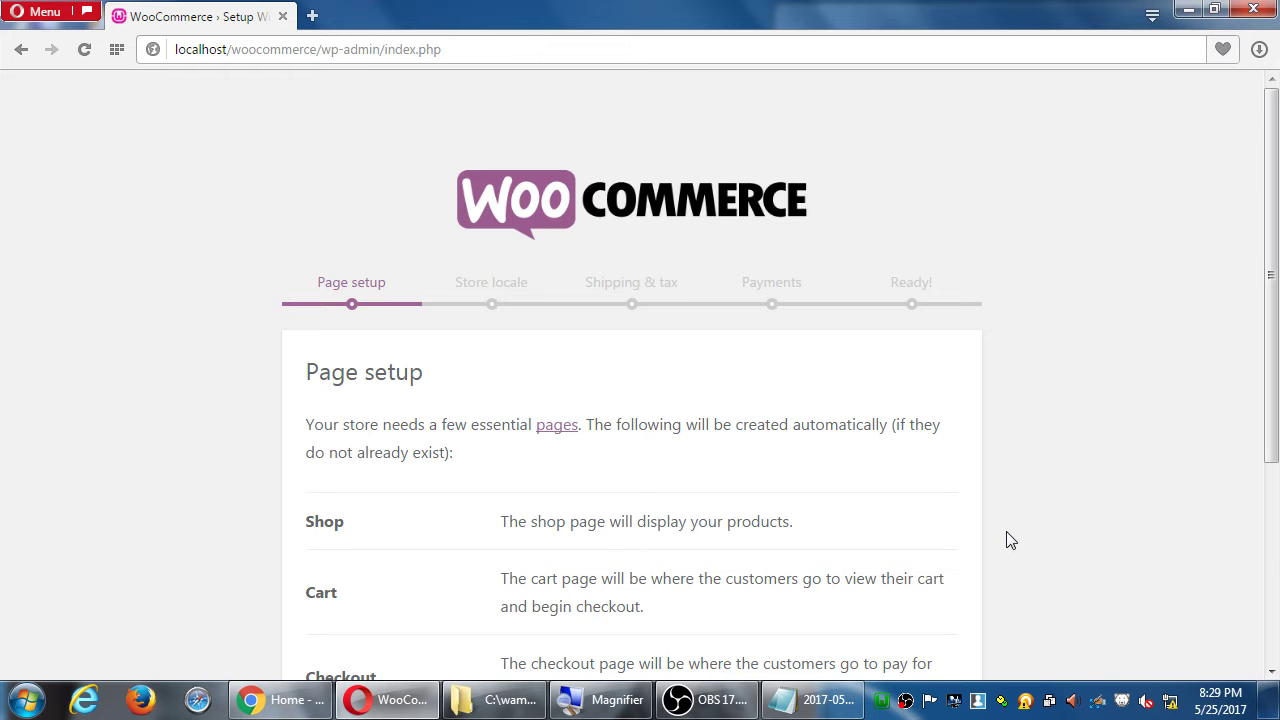
{"action": "scroll", "coordinate": [1023, 468], "scroll_direction": "down", "scroll_amount": 3}
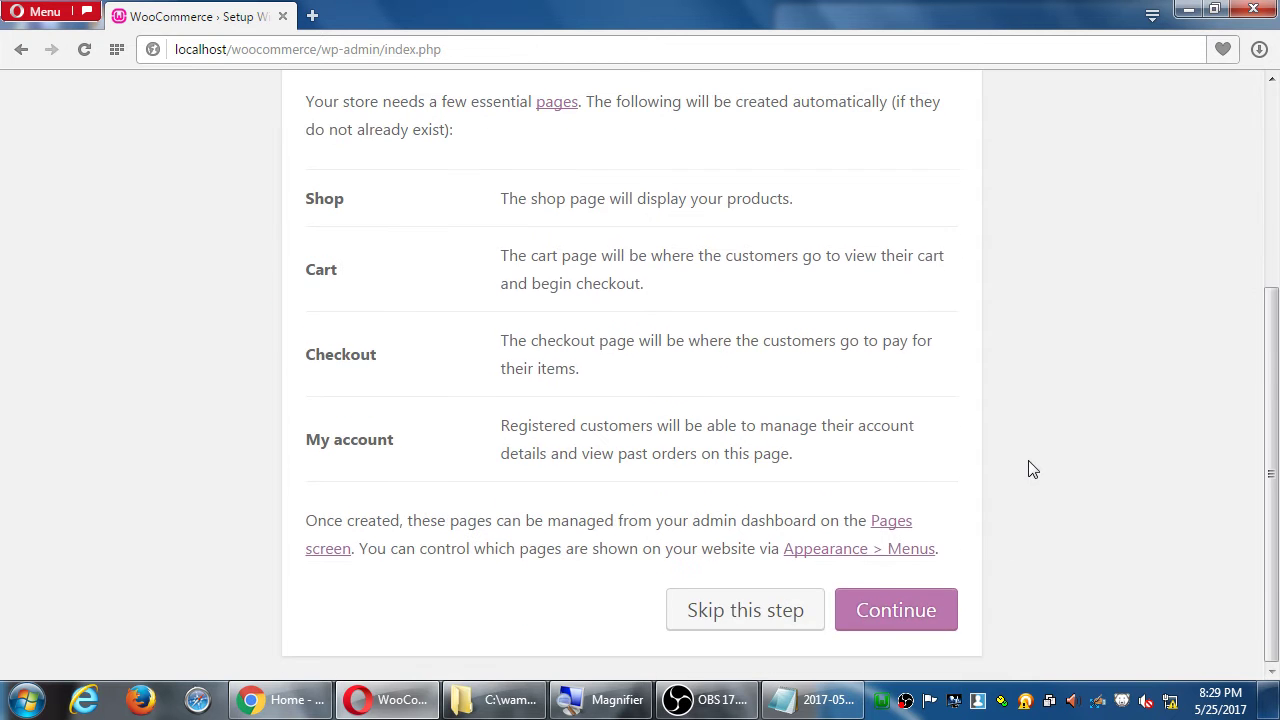
{"action": "scroll", "coordinate": [1023, 500], "scroll_direction": "up", "scroll_amount": 3}
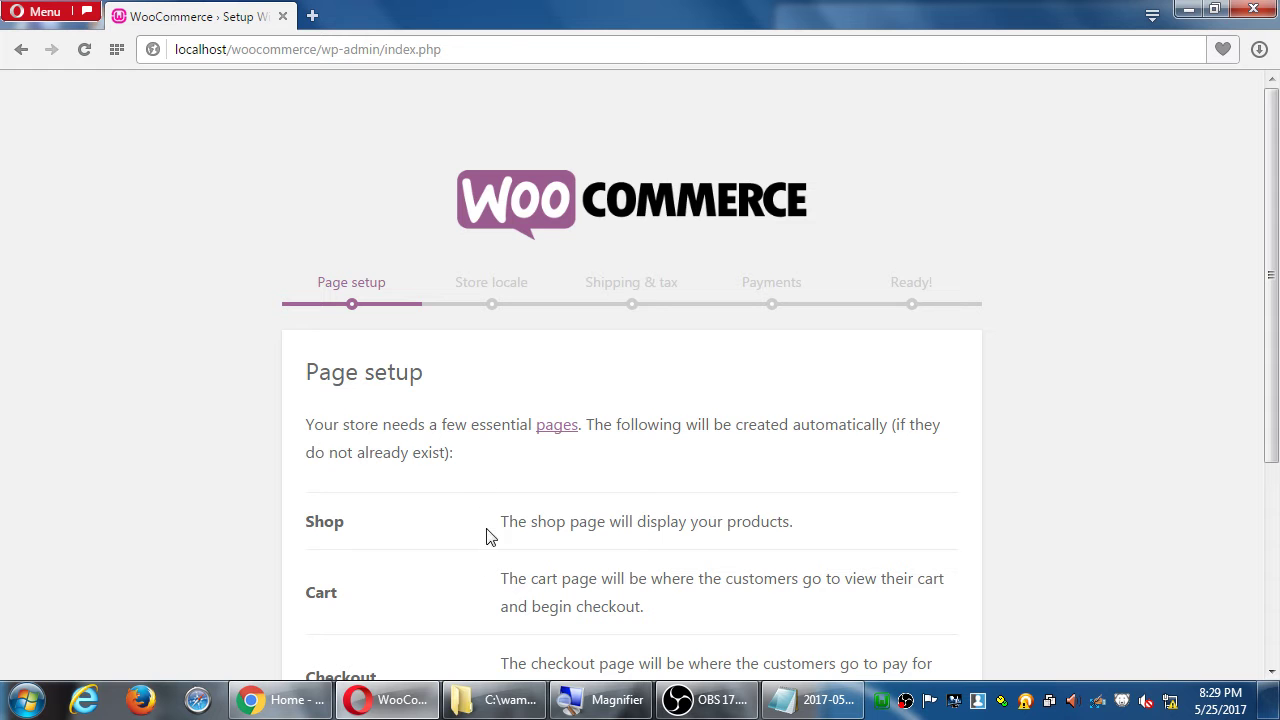
{"action": "scroll", "coordinate": [483, 483], "scroll_direction": "down", "scroll_amount": 3}
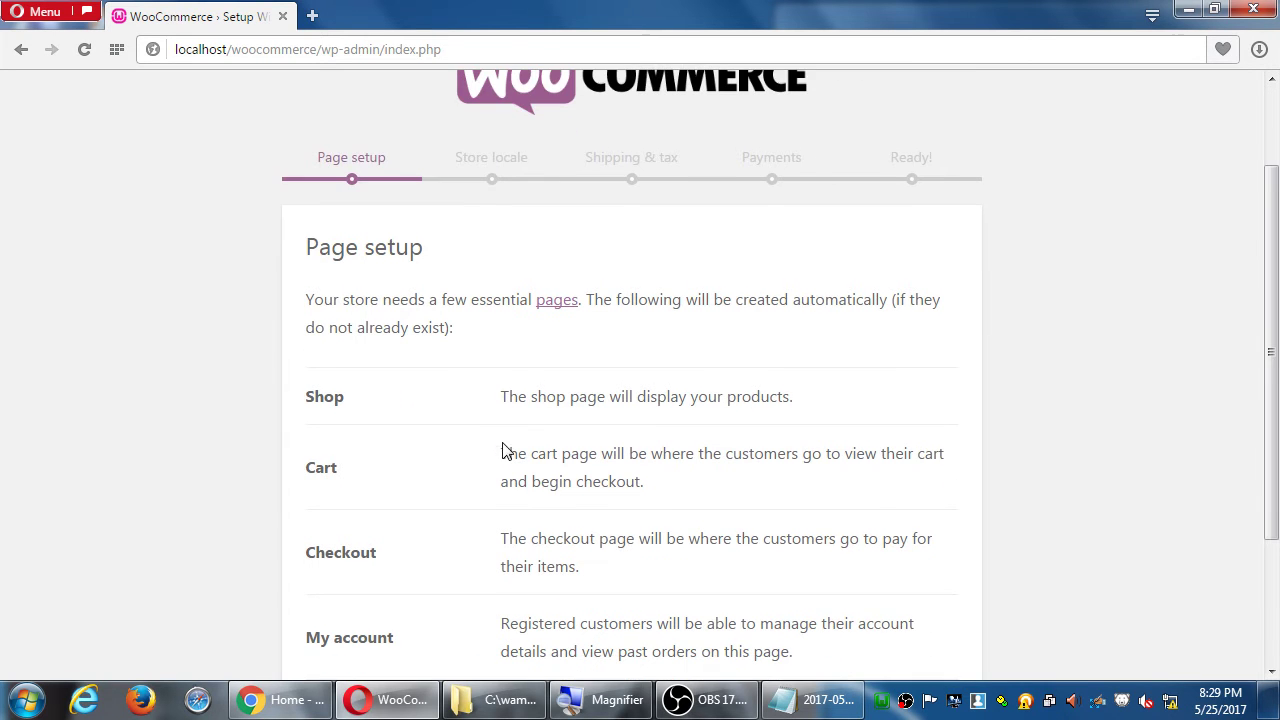
{"action": "scroll", "coordinate": [522, 430], "scroll_direction": "down", "scroll_amount": 2}
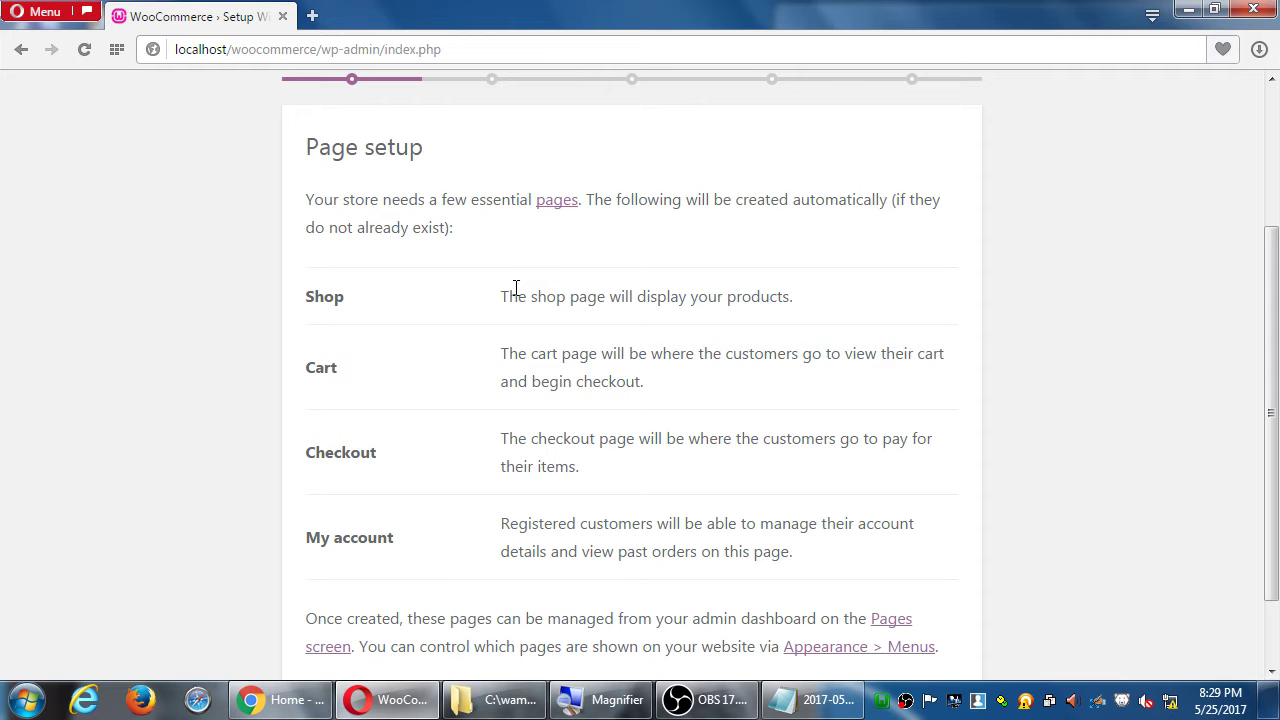
{"action": "scroll", "coordinate": [627, 374], "scroll_direction": "down", "scroll_amount": 1}
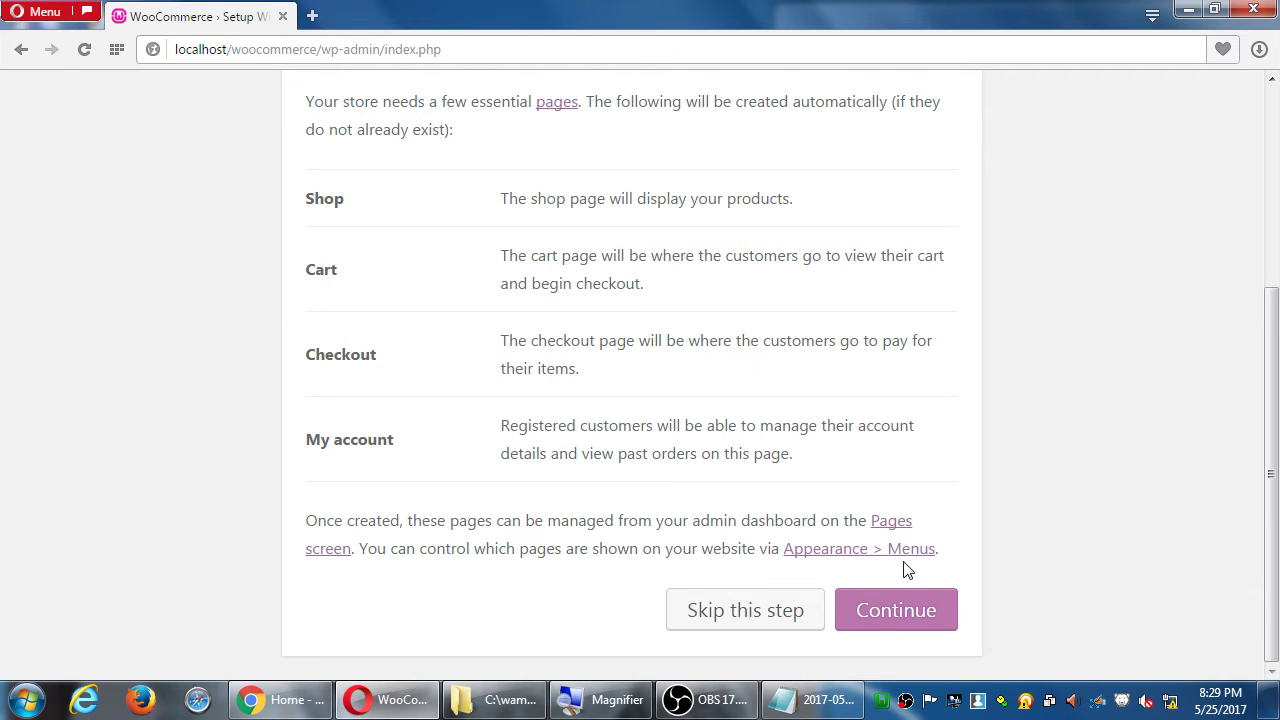
{"action": "left_click", "coordinate": [910, 612]}
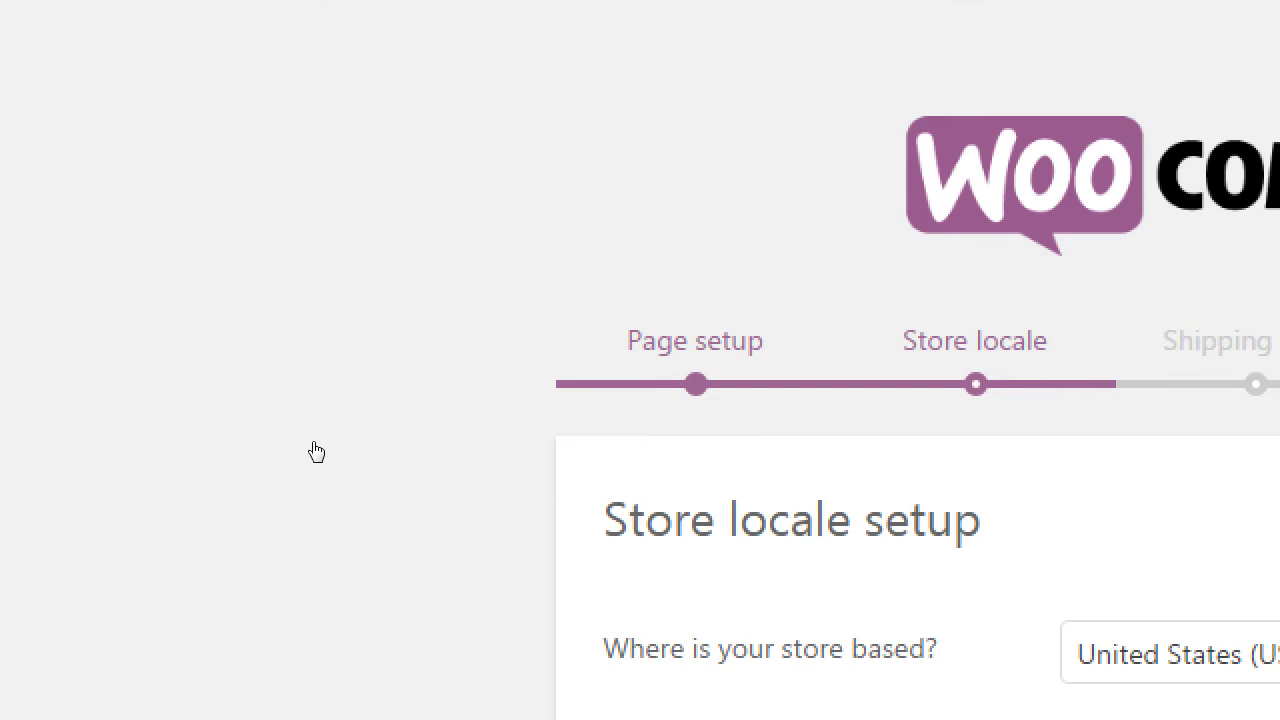
- Compare the woocommerce part of the wizard's address with its folder in C:\wamp\www and the original 2017-05-23 site
{"action": "double_click", "coordinate": [547, 99]}
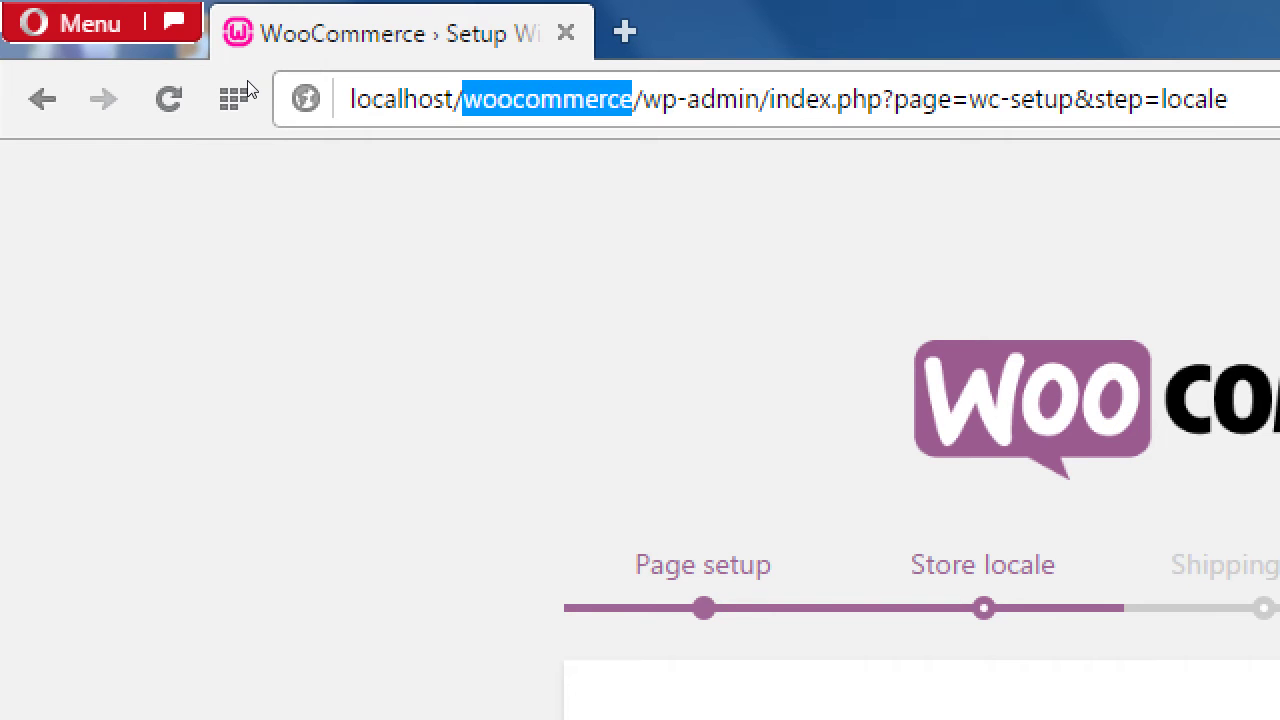
{"action": "key", "text": "alt+Tab"}
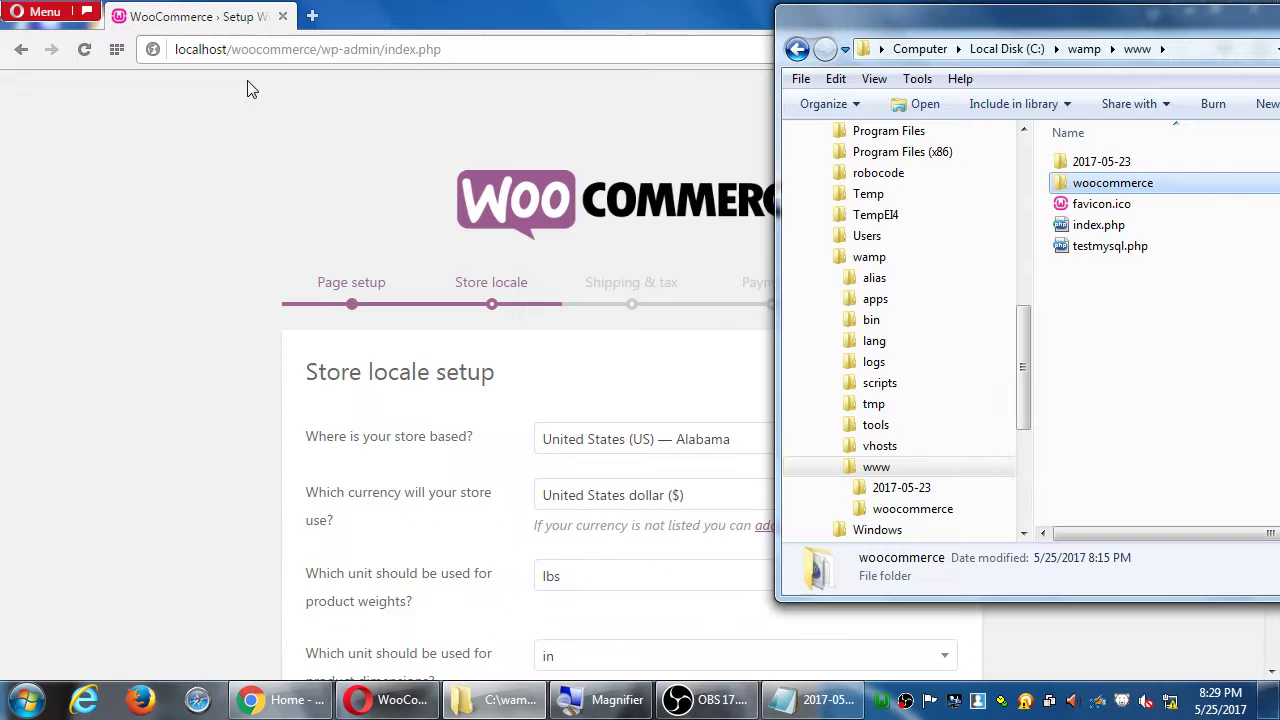
{"action": "left_click", "coordinate": [285, 697]}
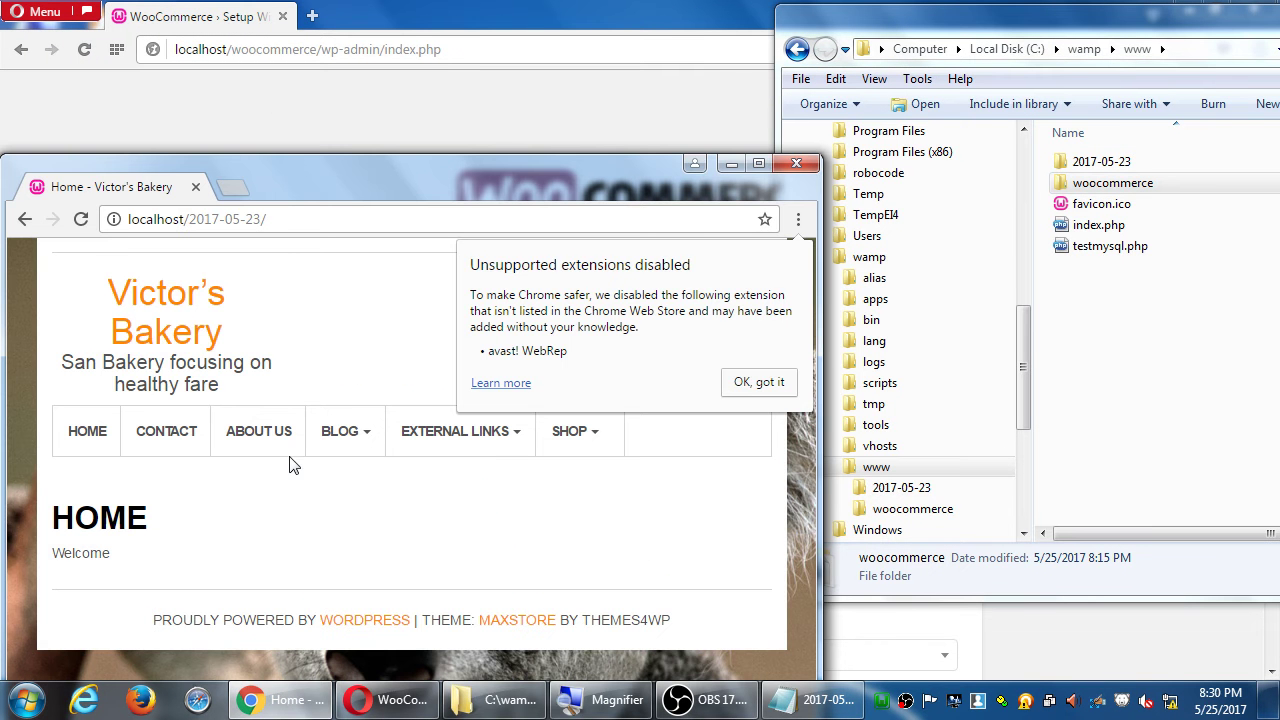
{"action": "mouse_move", "coordinate": [565, 452]}
{"action": "left_click", "coordinate": [674, 100]}
- Set the store's base location to United States (US) — California and submit the store locale setup
{"action": "scroll", "coordinate": [1236, 489], "scroll_direction": "down", "scroll_amount": 2}
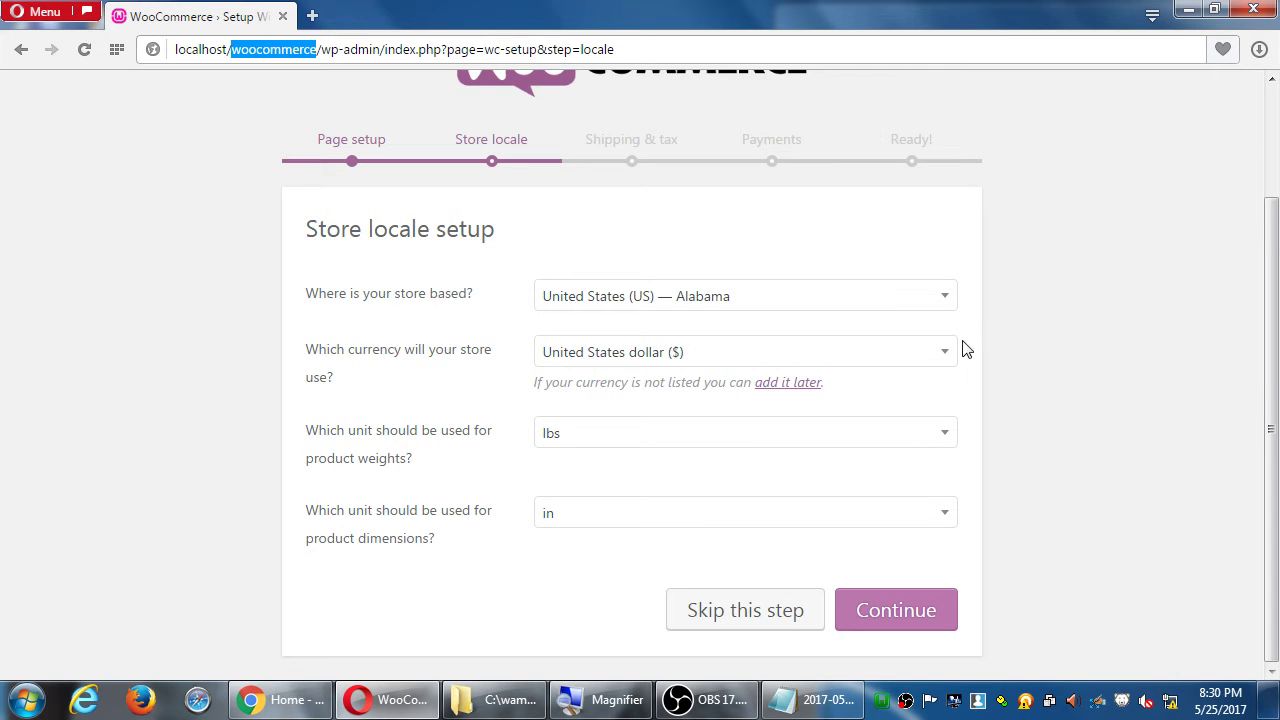
{"action": "left_click", "coordinate": [930, 305]}
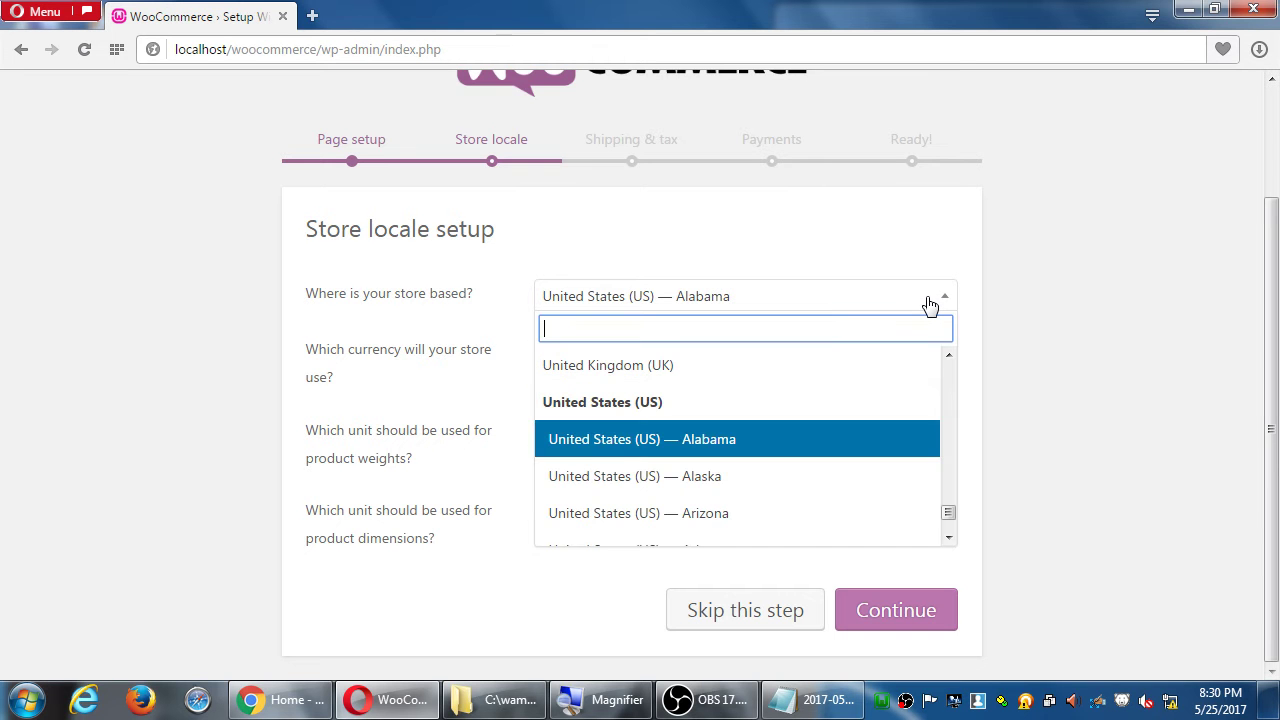
{"action": "left_click", "coordinate": [948, 538]}
{"action": "left_click", "coordinate": [948, 538]}
{"action": "left_click", "coordinate": [948, 538]}
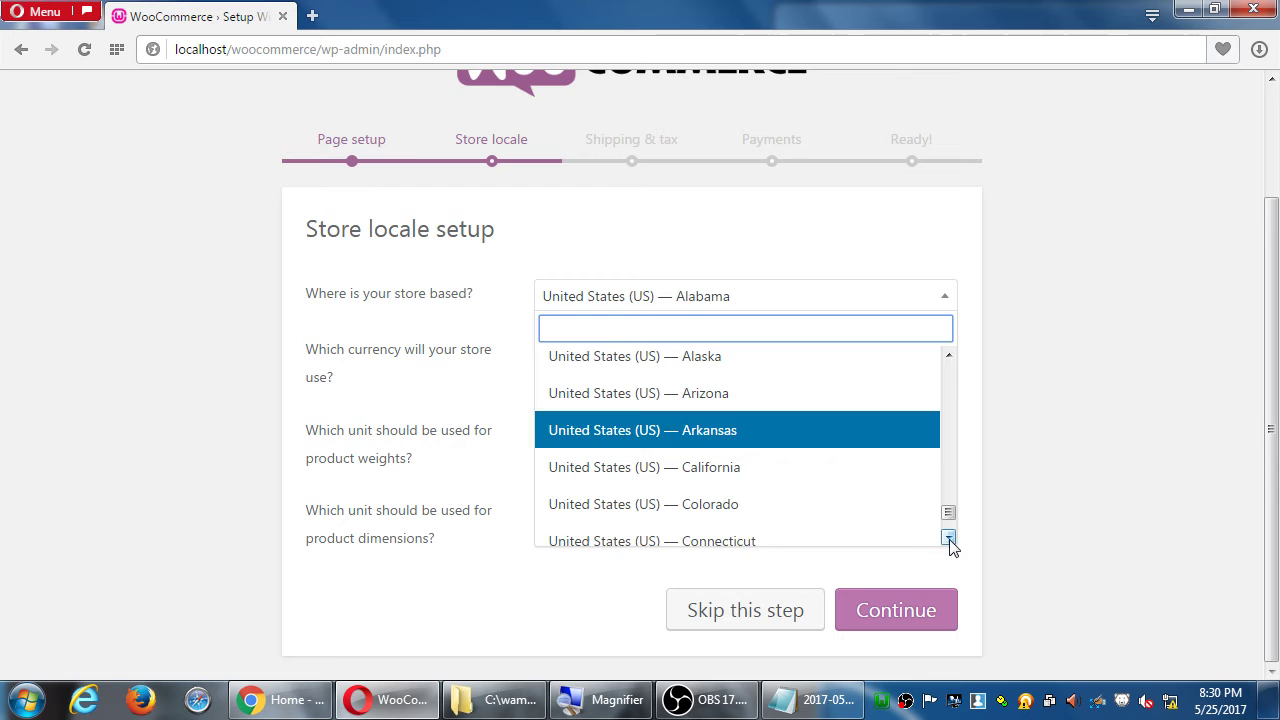
{"action": "left_click", "coordinate": [758, 479]}
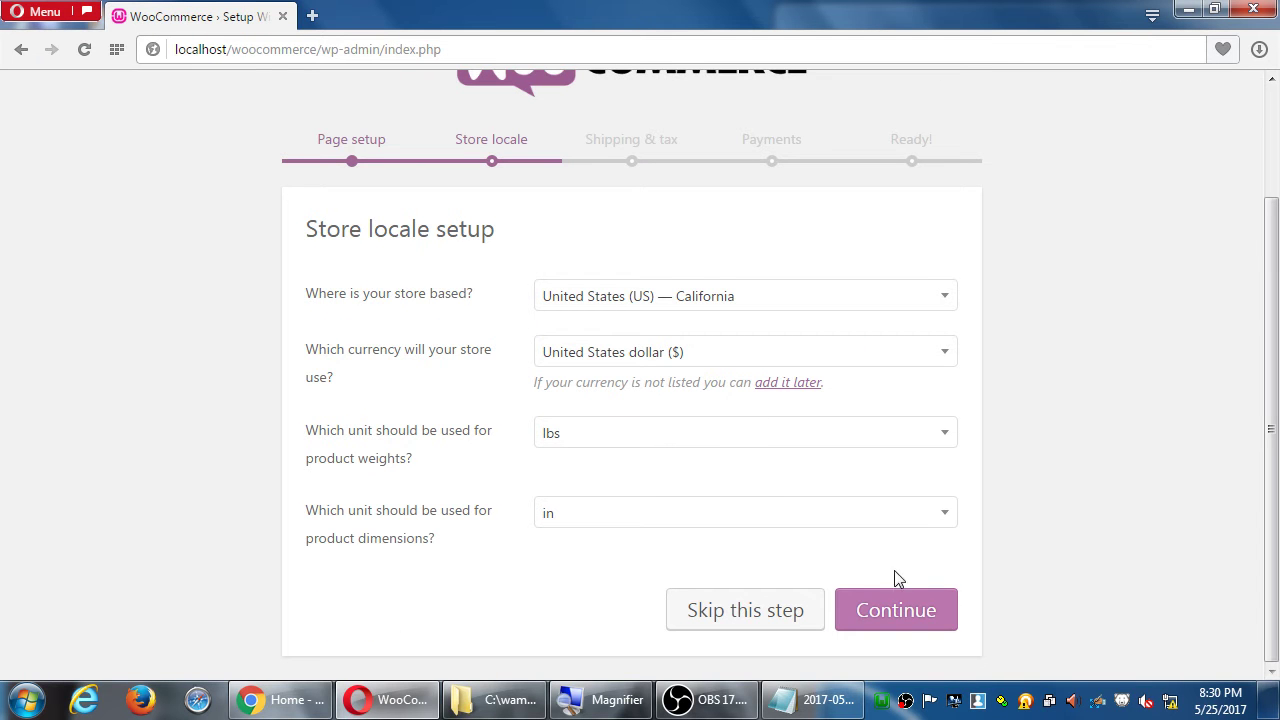
{"action": "left_click", "coordinate": [897, 612]}
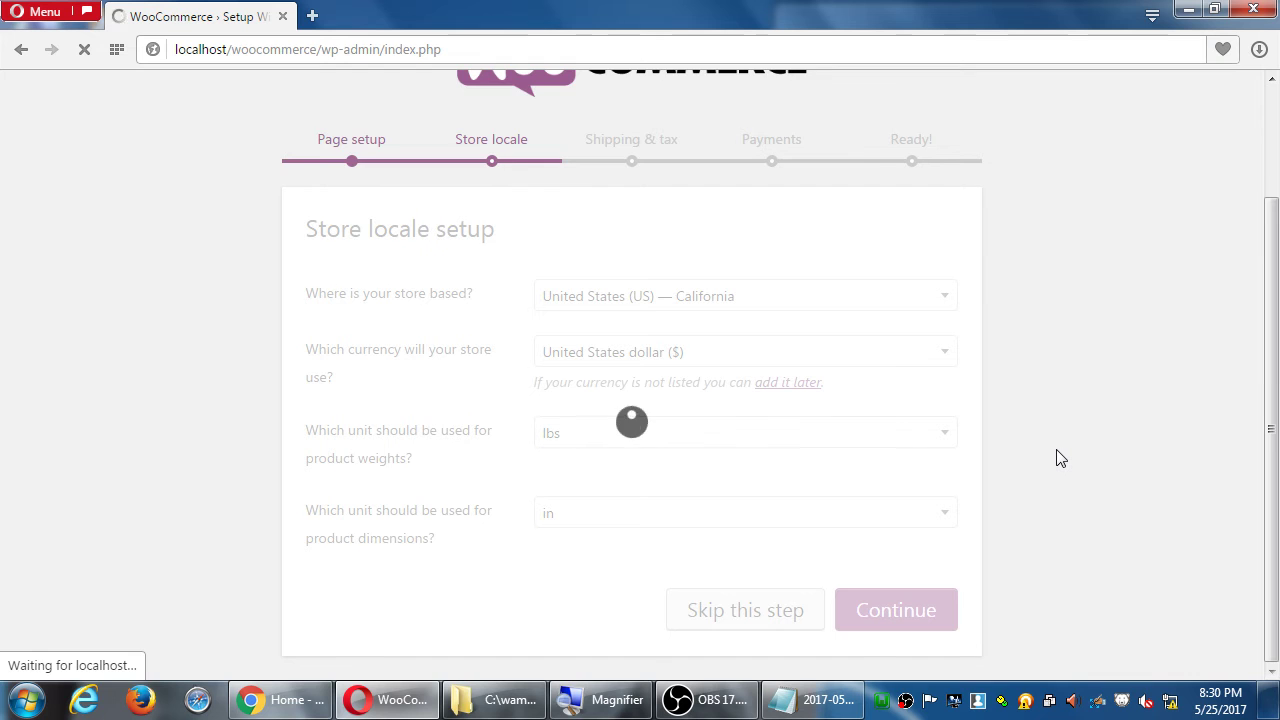
- Enable charging sales tax in the Shipping & Tax setup, leaving shipping of physical goods enabled
{"action": "scroll", "coordinate": [1061, 458], "scroll_direction": "down", "scroll_amount": 1}
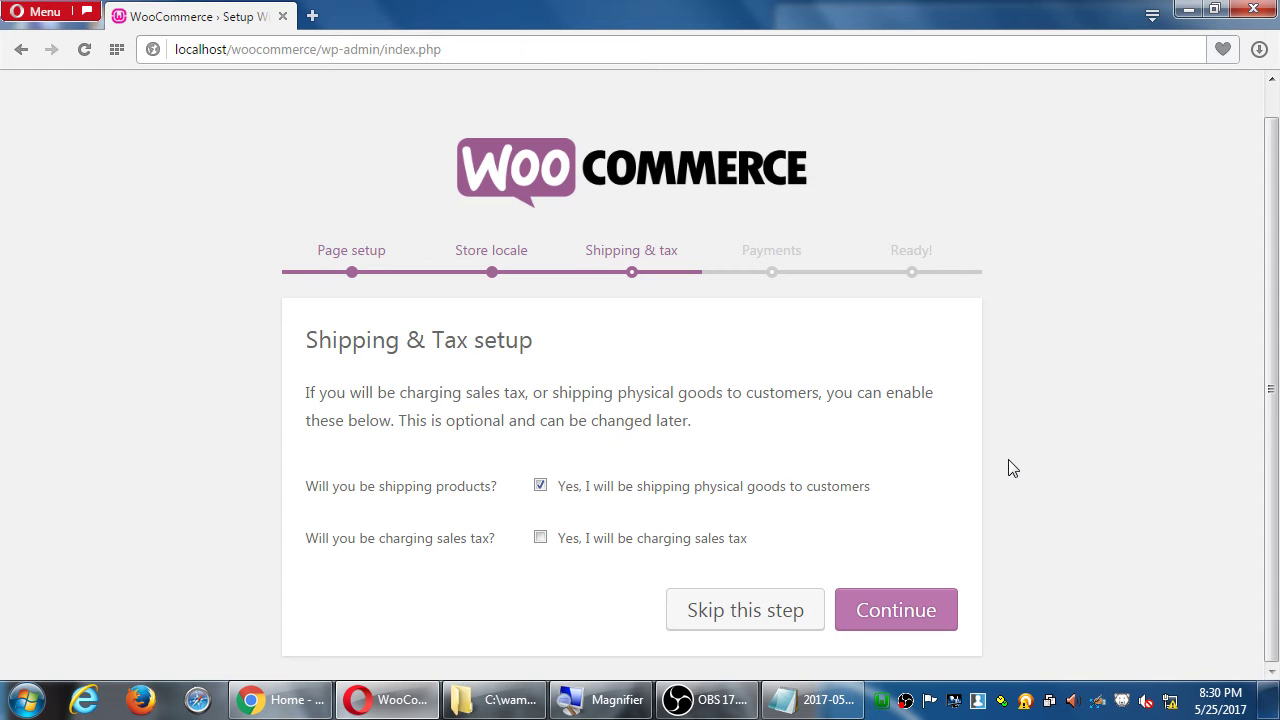
{"action": "left_click", "coordinate": [541, 538]}
{"action": "scroll", "coordinate": [741, 566], "scroll_direction": "down", "scroll_amount": 3}
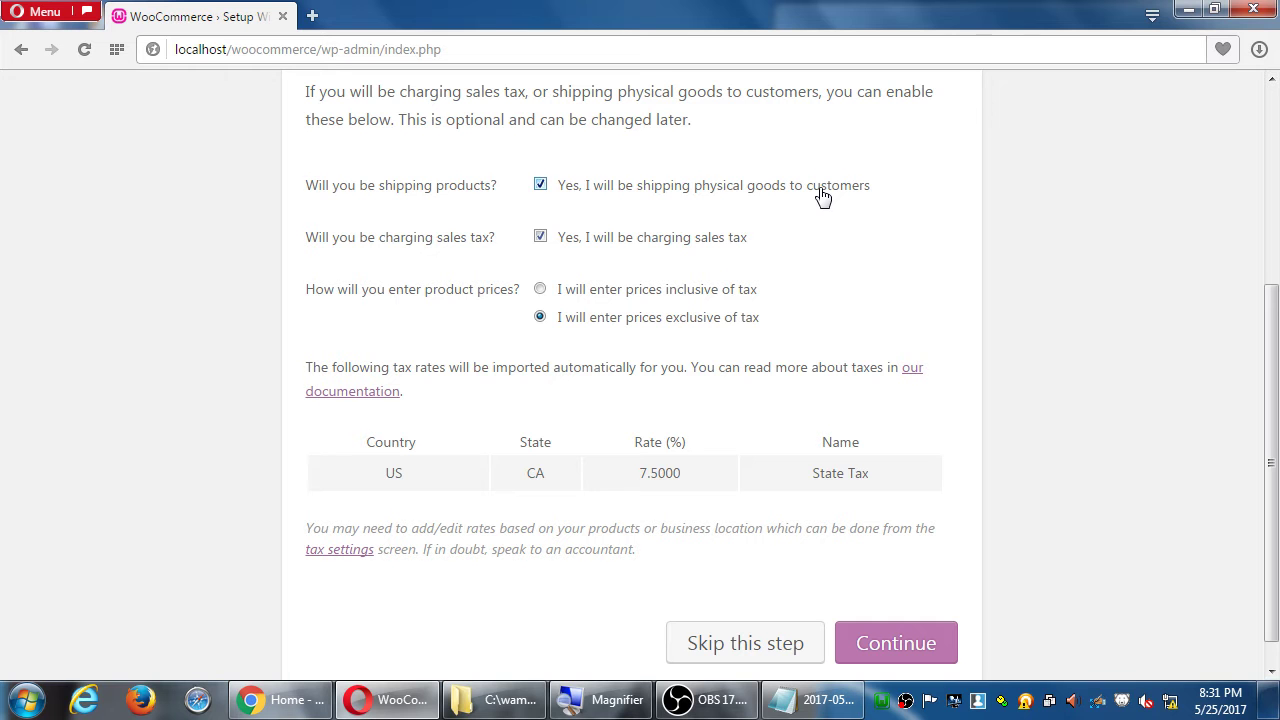
{"action": "left_click", "coordinate": [820, 190]}
{"action": "left_click", "coordinate": [822, 195]}
- Open the linked tax documentation in a new window and copy its web address
{"action": "right_click", "coordinate": [331, 401]}
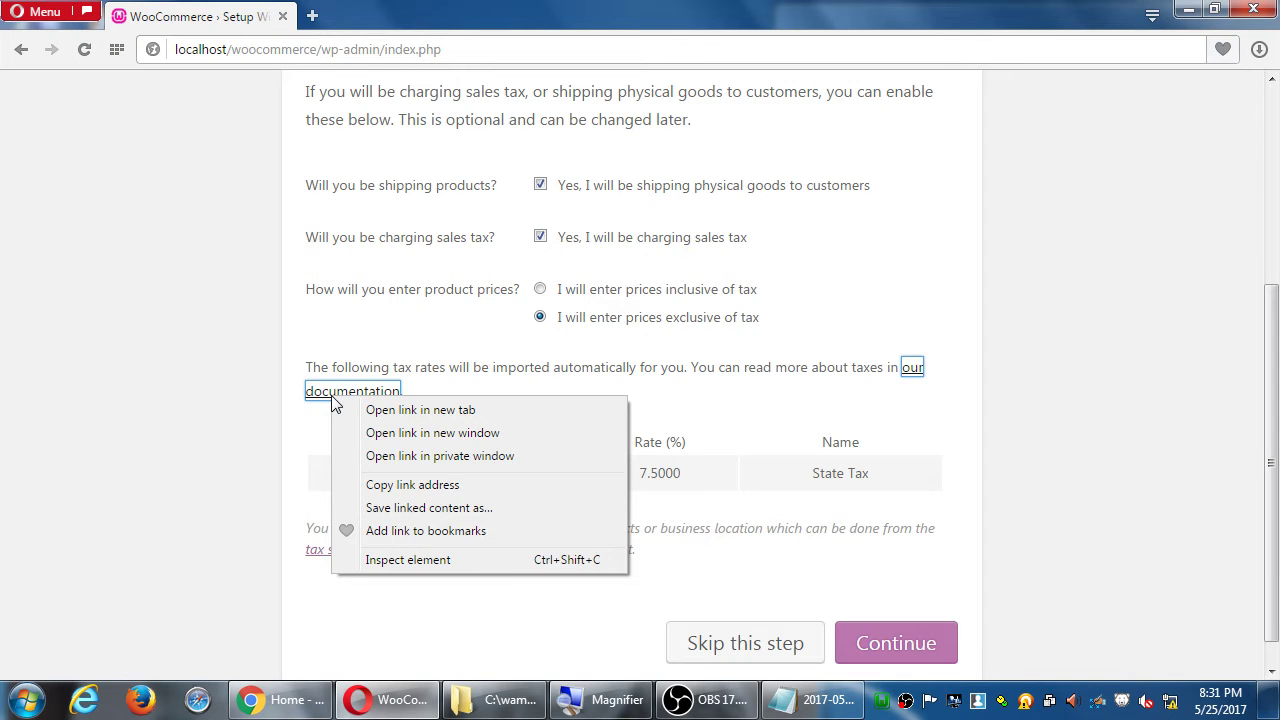
{"action": "left_click", "coordinate": [432, 432]}
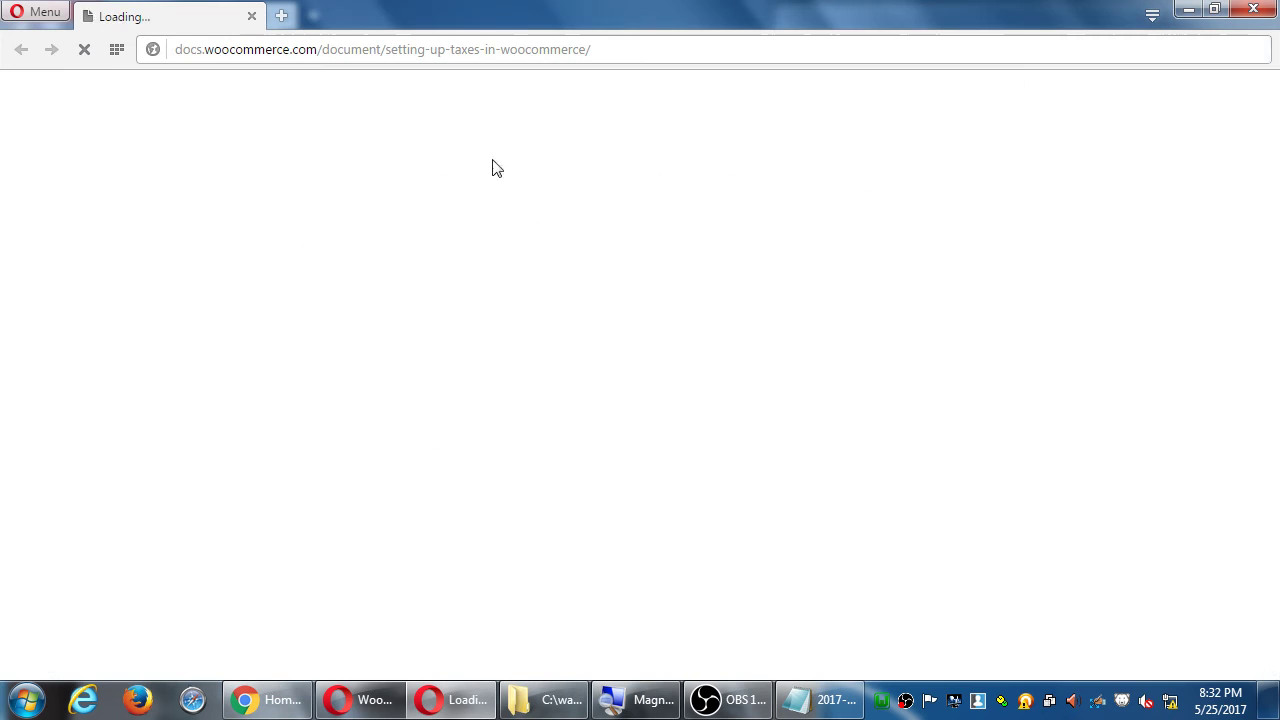
{"action": "left_click", "coordinate": [455, 58]}
{"action": "key", "text": "ctrl+c"}
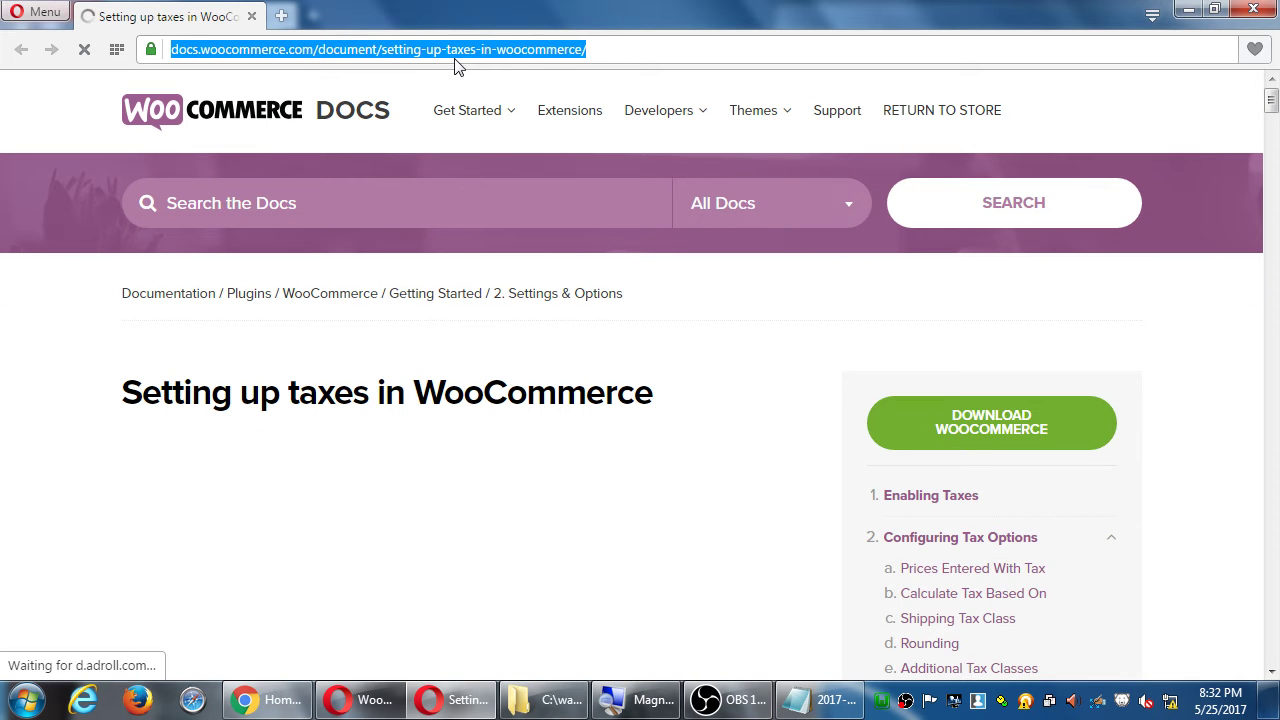
- Switch to Notepad and add a WOOCOMMERCE heading at the end of 2017-05-25.txt with the copied documentation address beneath it
{"action": "left_click", "coordinate": [820, 699]}
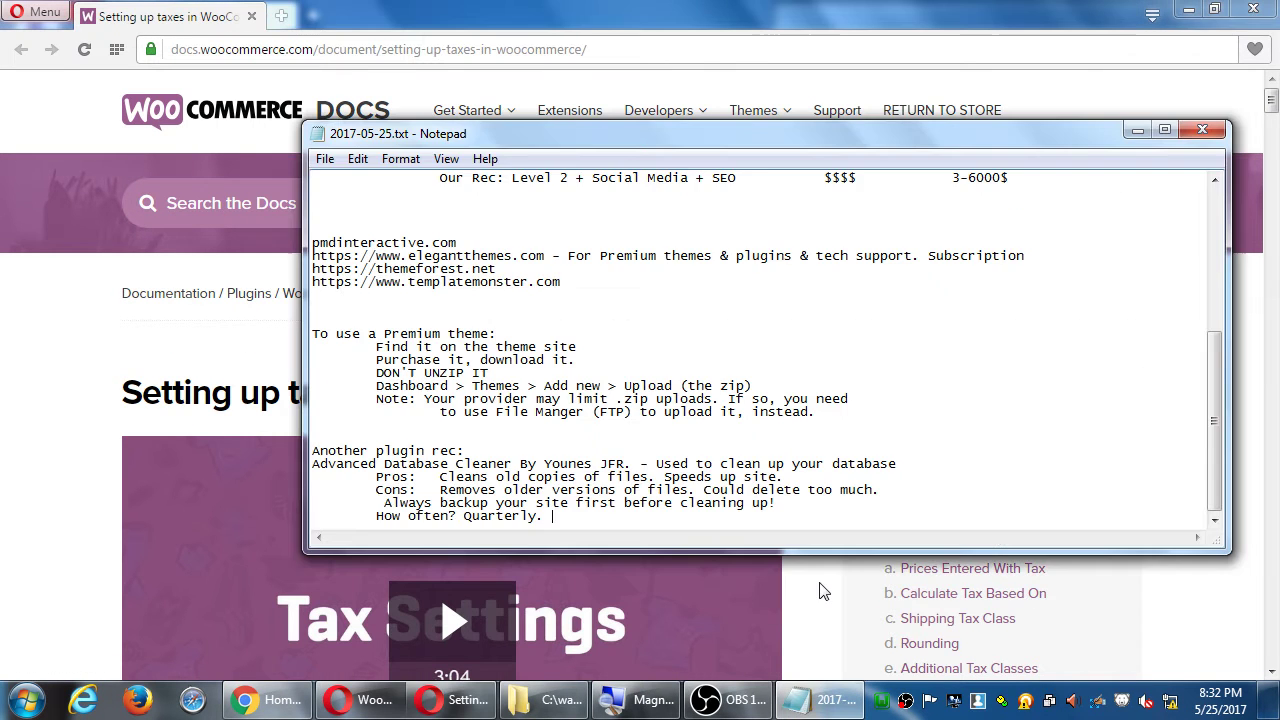
{"action": "key", "text": "Return"}
{"action": "key", "text": "Return"}
{"action": "key", "text": "Return"}
{"action": "key", "text": "Return"}
{"action": "key", "text": "Return"}
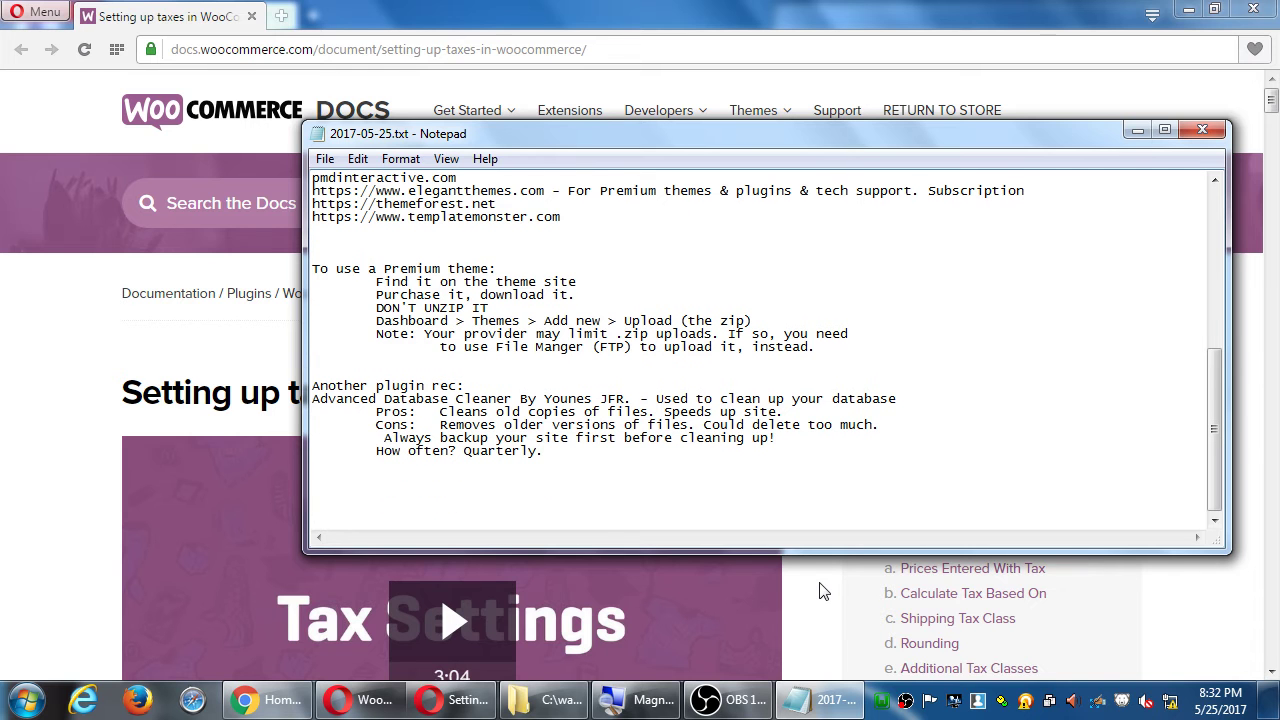
{"action": "type", "text": "WOOCOMMERCE"}
{"action": "key", "text": "Return"}
{"action": "key", "text": "ctrl+v"}
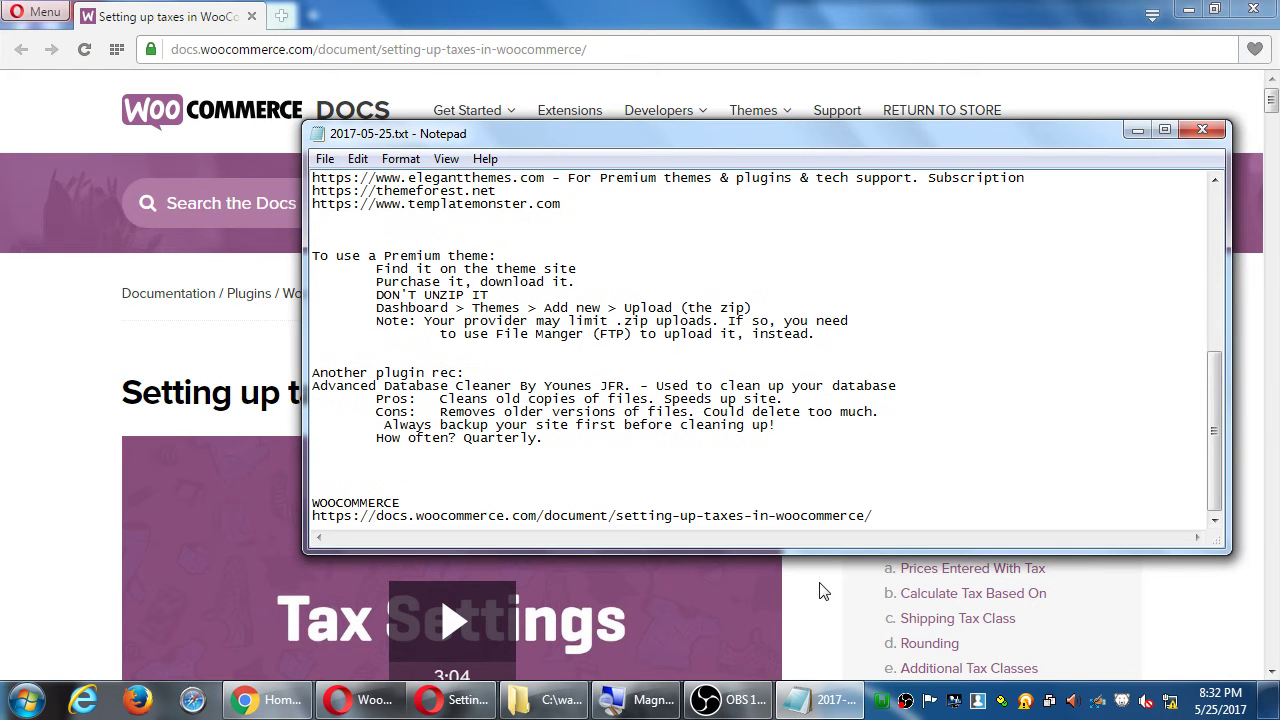
- Return to the WooCommerce tax documentation in Opera and read through to the Enabling Taxes instructions
{"action": "left_click", "coordinate": [820, 590]}
{"action": "scroll", "coordinate": [766, 217], "scroll_direction": "down", "scroll_amount": 4}
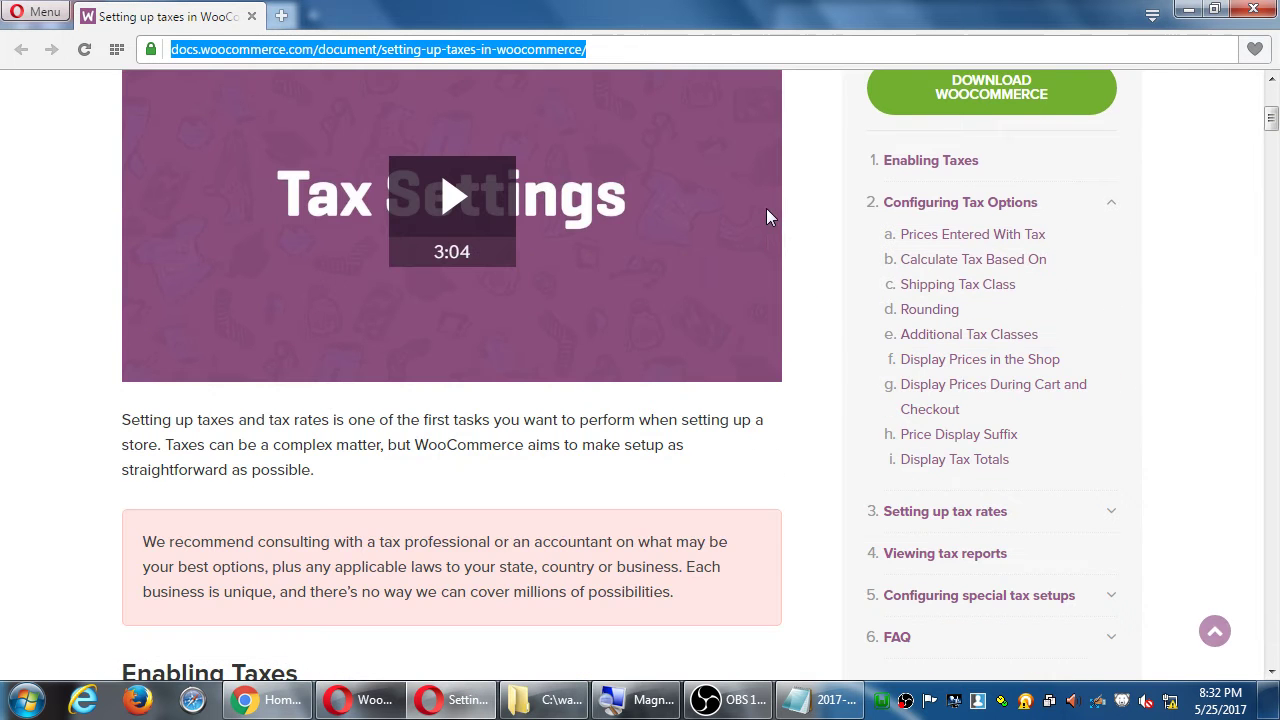
{"action": "scroll", "coordinate": [783, 285], "scroll_direction": "down", "scroll_amount": 5}
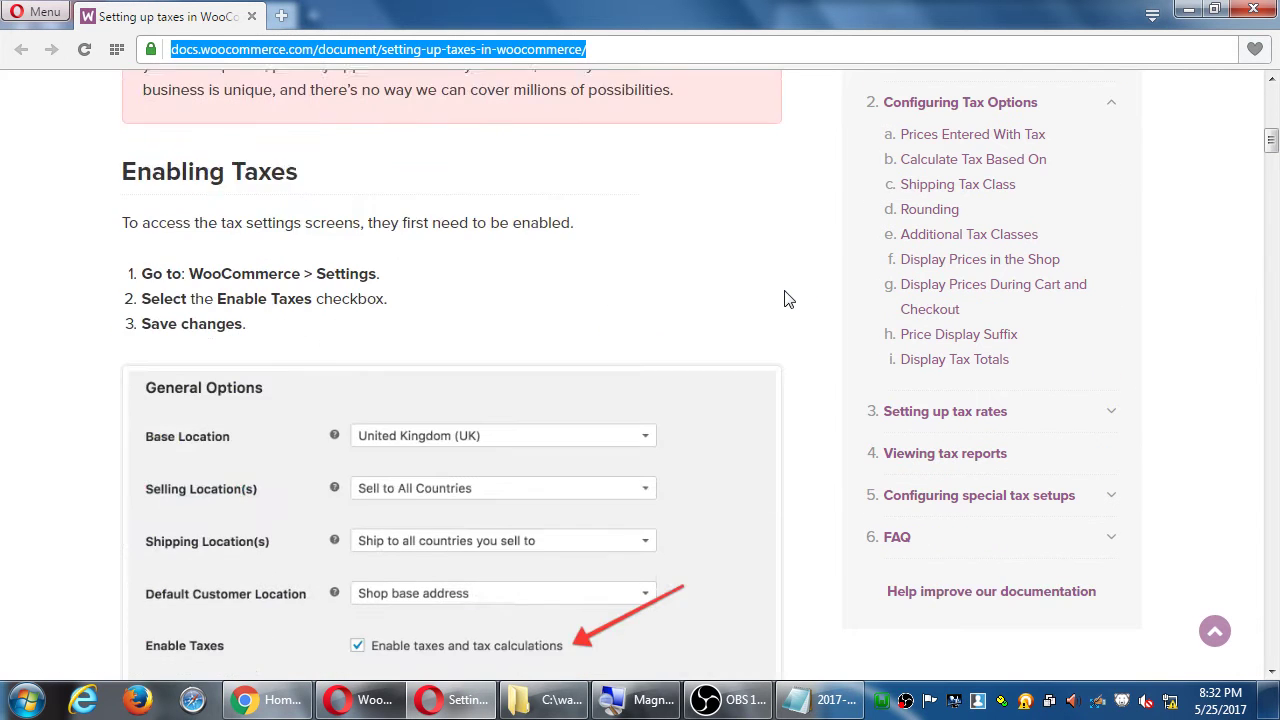
- Read through the rest of the tax documentation, from configuring tax options and tax rates to reports and the FAQ
{"action": "scroll", "coordinate": [785, 298], "scroll_direction": "down", "scroll_amount": 10}
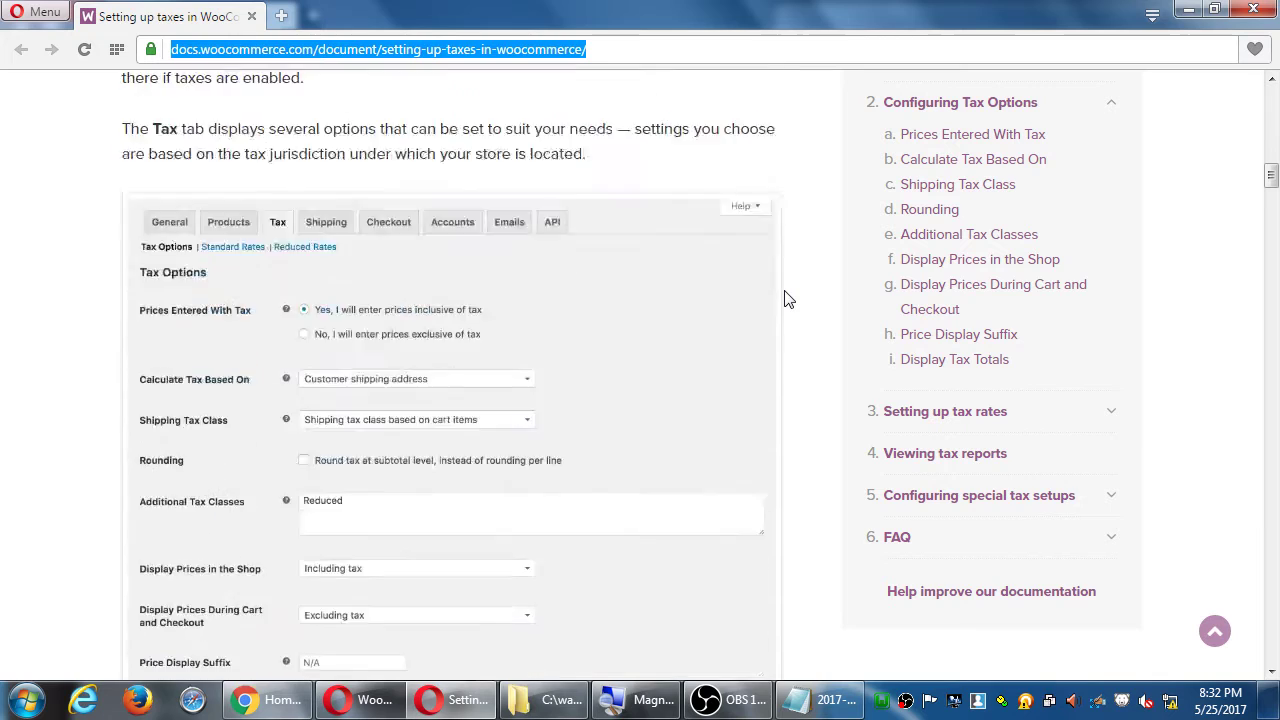
{"action": "scroll", "coordinate": [785, 298], "scroll_direction": "down", "scroll_amount": 15}
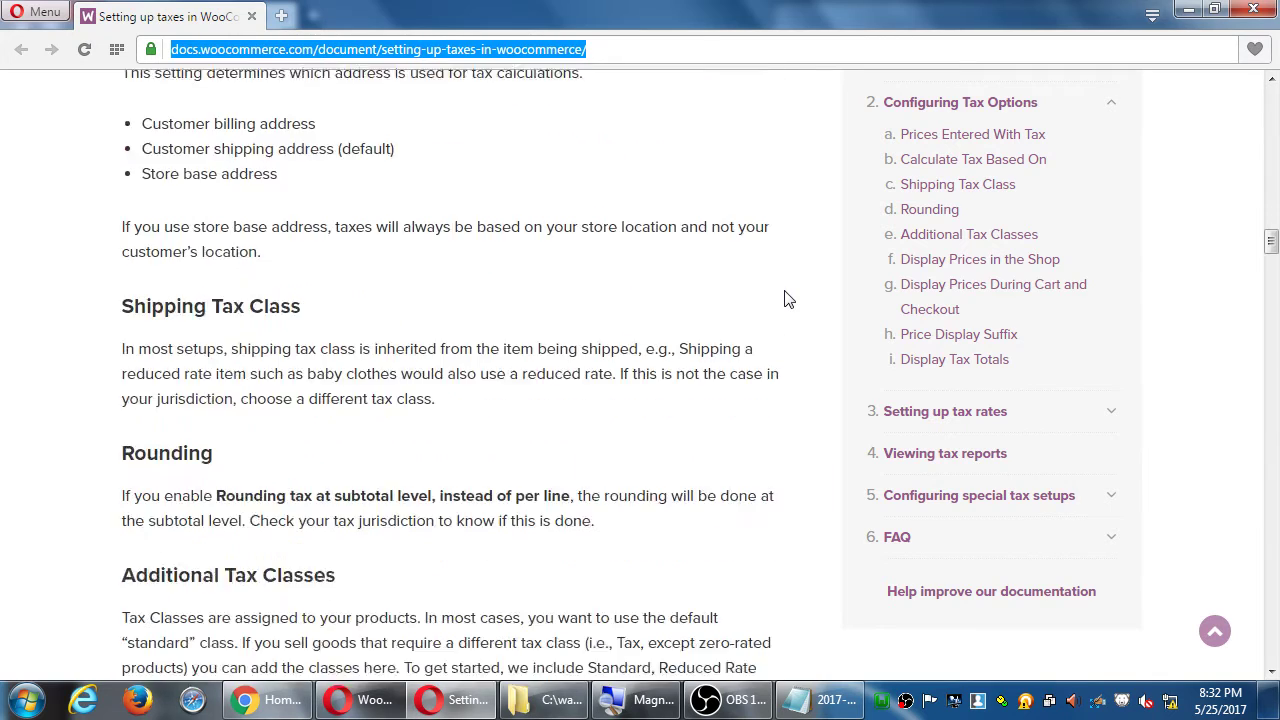
{"action": "scroll", "coordinate": [785, 298], "scroll_direction": "down", "scroll_amount": 15}
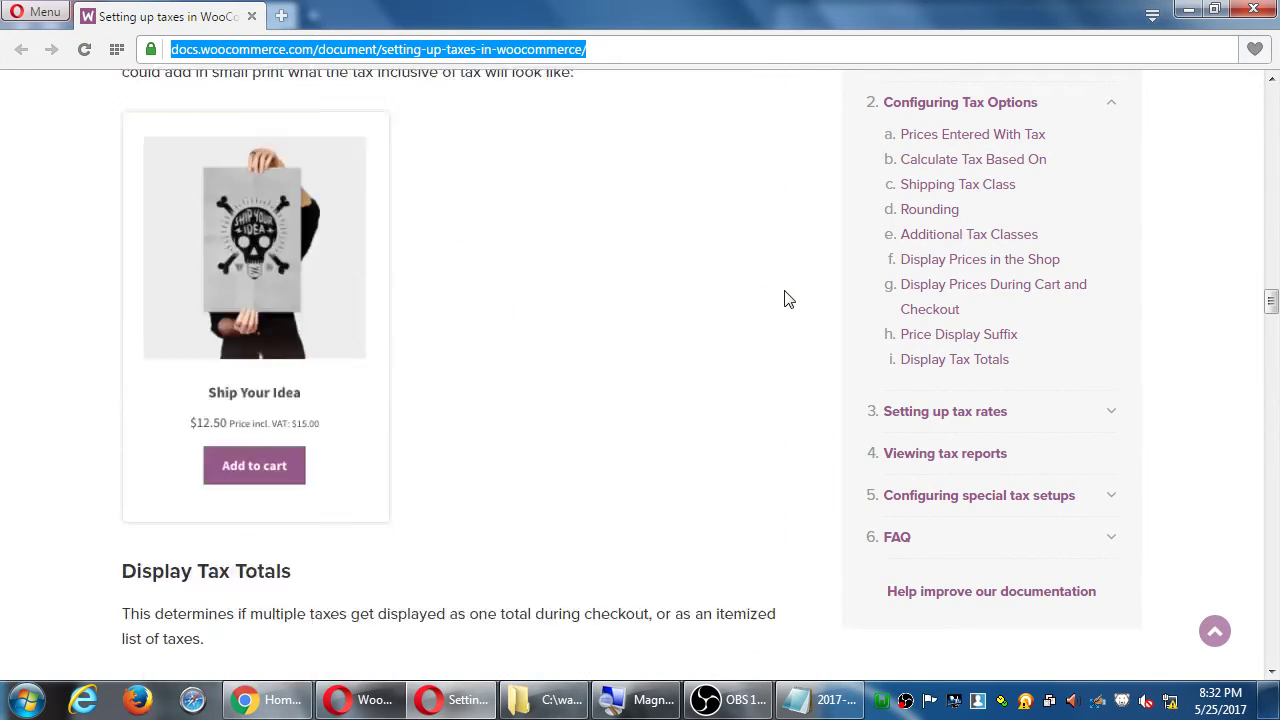
{"action": "scroll", "coordinate": [785, 298], "scroll_direction": "down", "scroll_amount": 5}
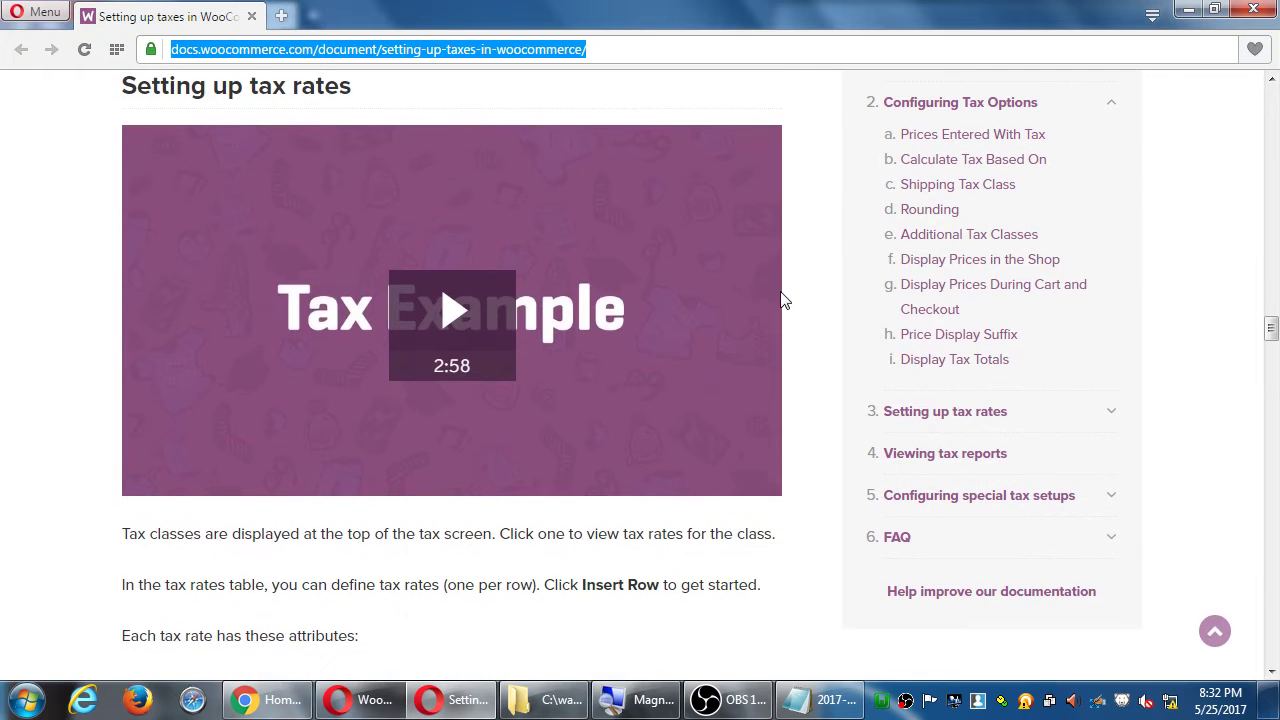
{"action": "scroll", "coordinate": [615, 350], "scroll_direction": "down", "scroll_amount": 4}
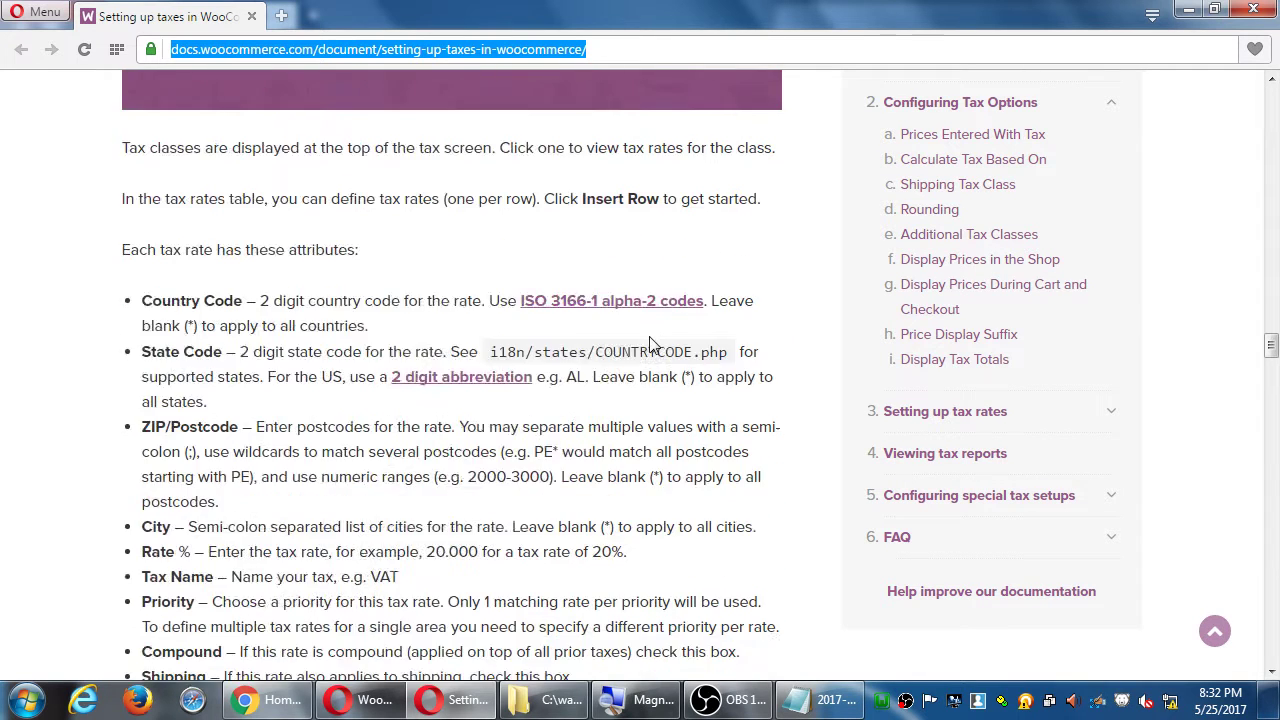
{"action": "scroll", "coordinate": [650, 345], "scroll_direction": "down", "scroll_amount": 9}
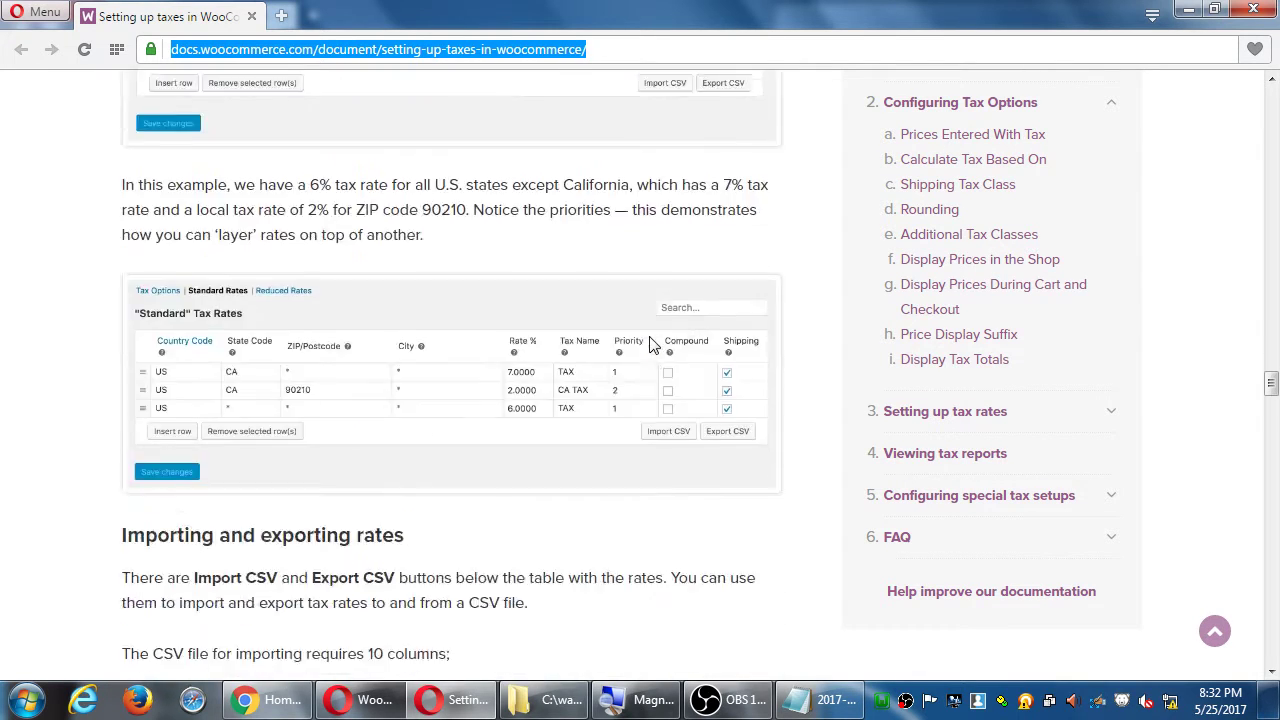
{"action": "scroll", "coordinate": [650, 345], "scroll_direction": "down", "scroll_amount": 15}
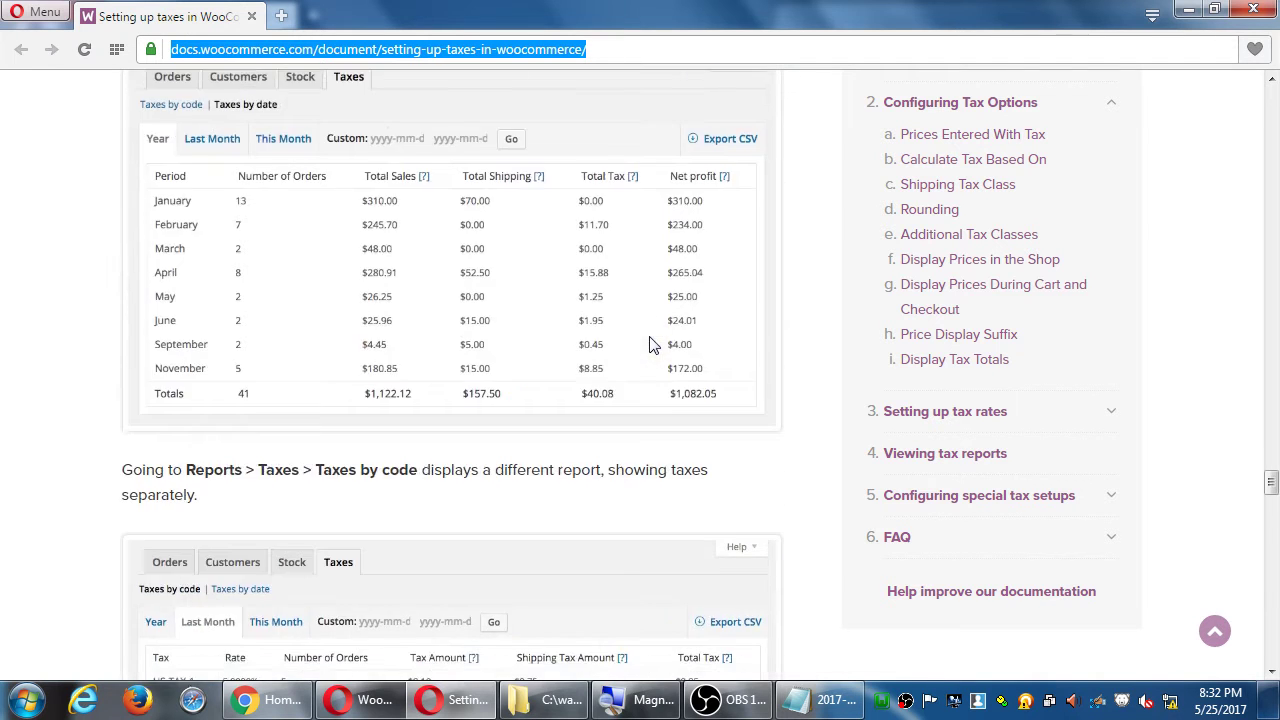
{"action": "scroll", "coordinate": [650, 345], "scroll_direction": "down", "scroll_amount": 12}
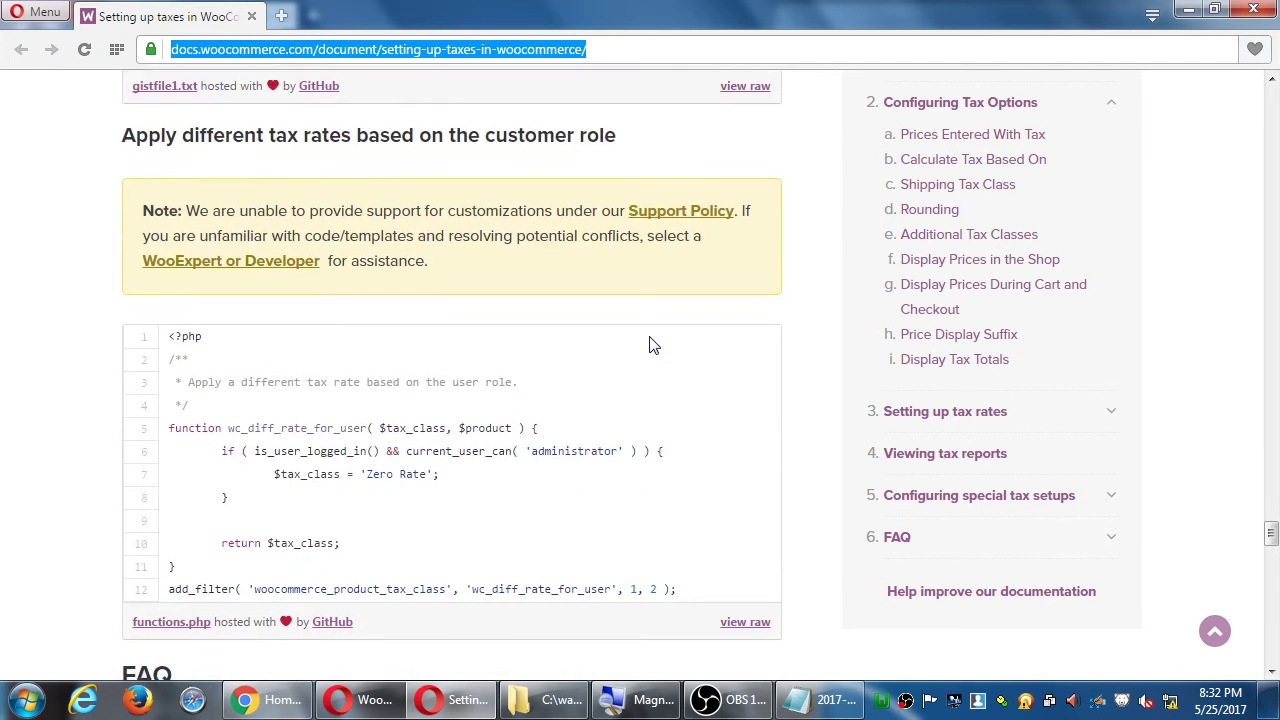
{"action": "scroll", "coordinate": [651, 343], "scroll_direction": "down", "scroll_amount": 5}
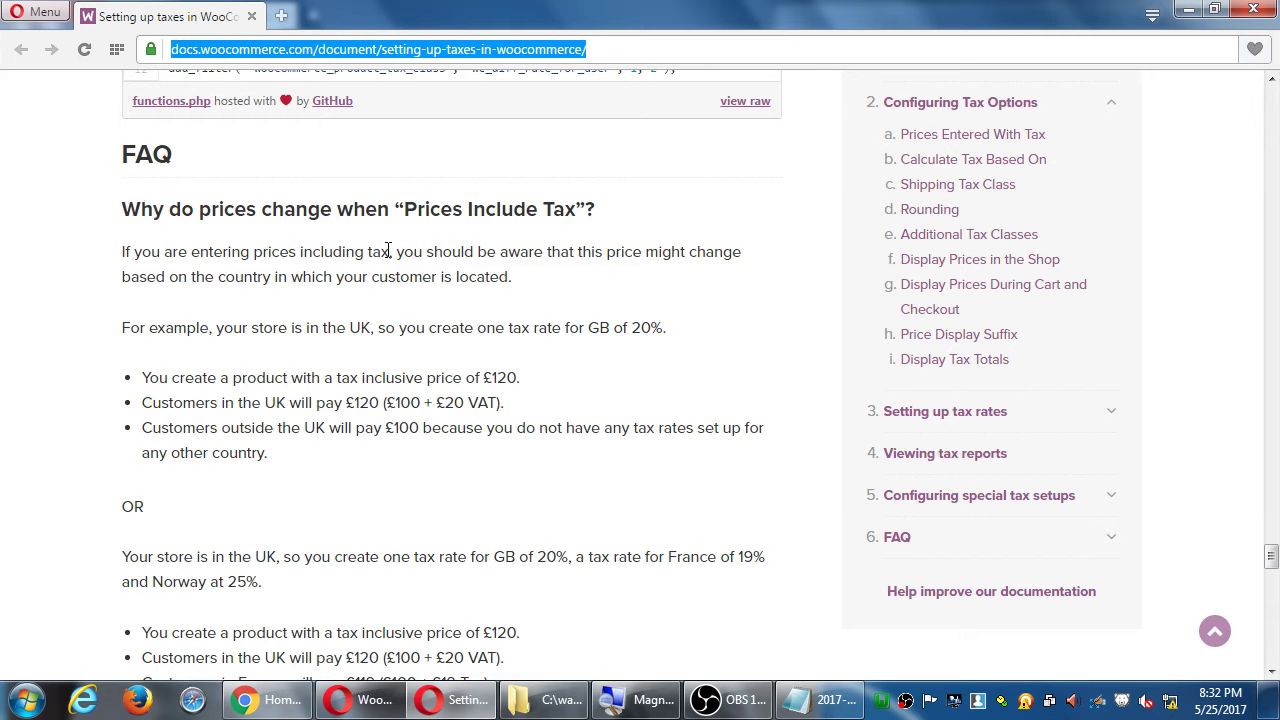
{"action": "scroll", "coordinate": [400, 272], "scroll_direction": "down", "scroll_amount": 6}
{"action": "scroll", "coordinate": [434, 291], "scroll_direction": "down", "scroll_amount": 3}
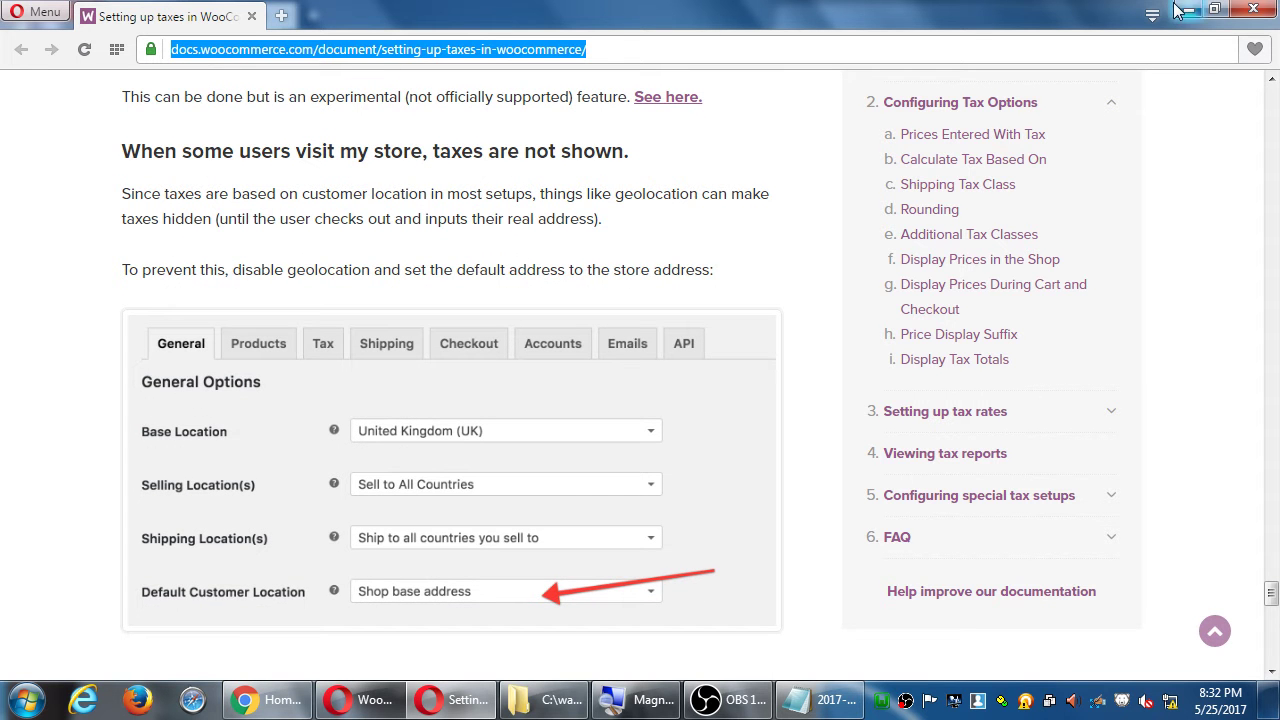
- Return to the WooCommerce setup wizard, keep prices exclusive of tax, and continue from Shipping & Tax to Payments
{"action": "left_click", "coordinate": [1188, 10]}
{"action": "left_click", "coordinate": [143, 164]}
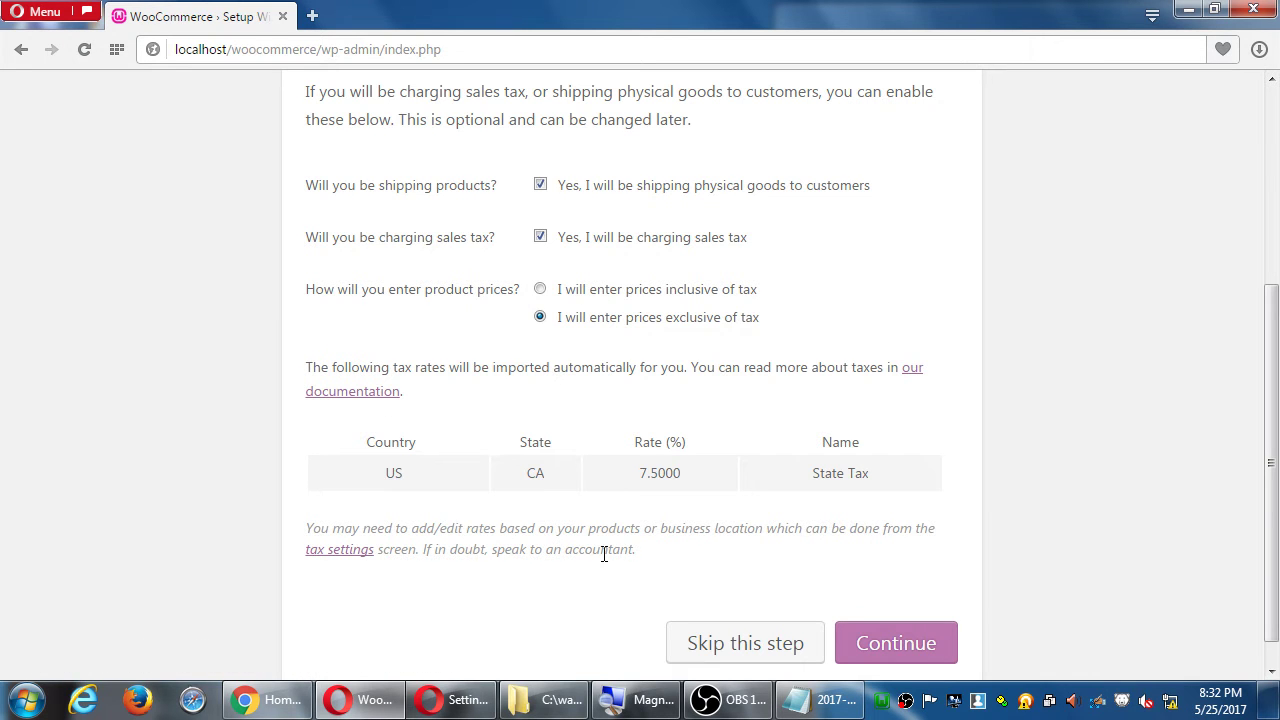
{"action": "scroll", "coordinate": [806, 549], "scroll_direction": "down", "scroll_amount": 1}
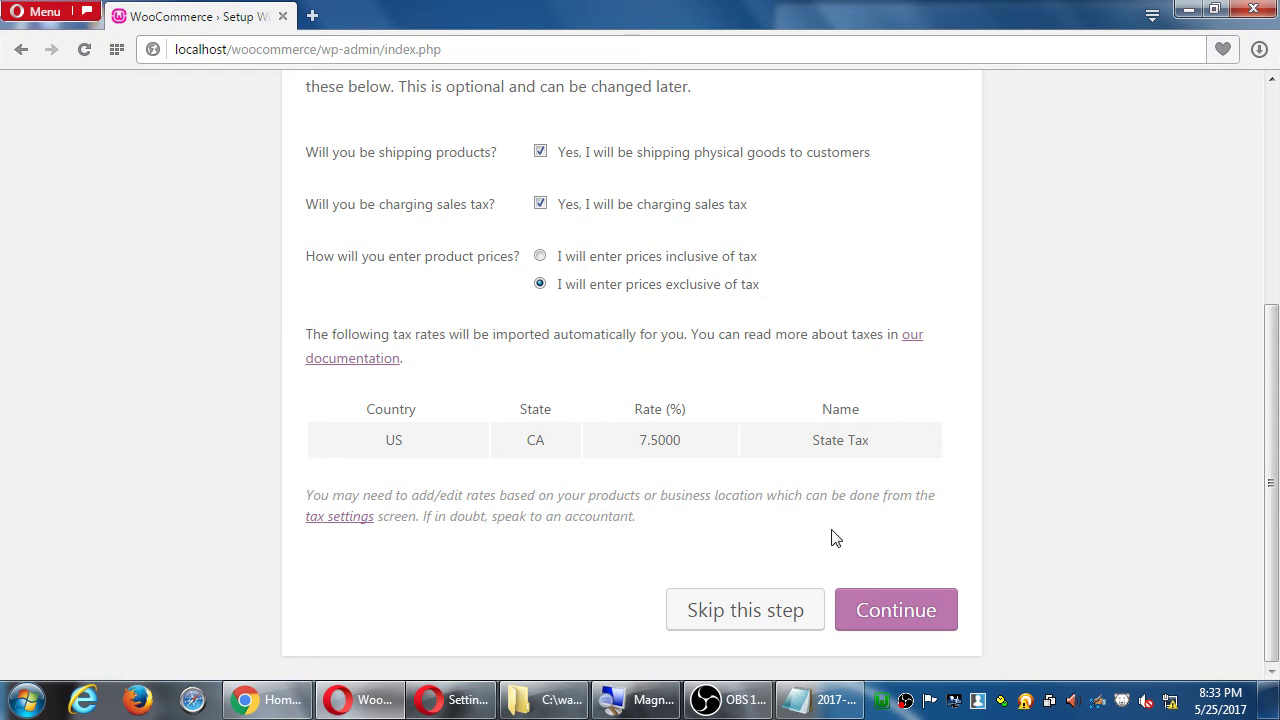
{"action": "left_click", "coordinate": [866, 608]}
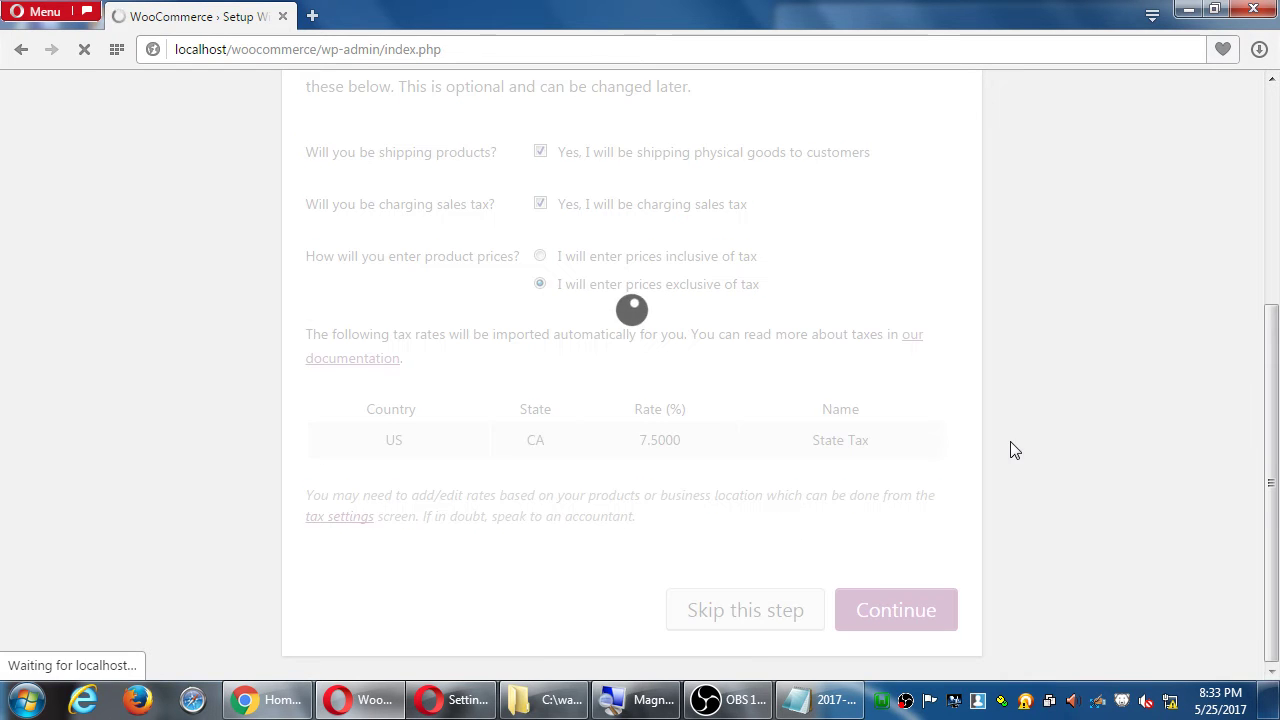
- Review the online and offline payment methods offered in the Payments setup, from PayPal and Stripe to Cash on delivery
{"action": "scroll", "coordinate": [1036, 436], "scroll_direction": "down", "scroll_amount": 2}
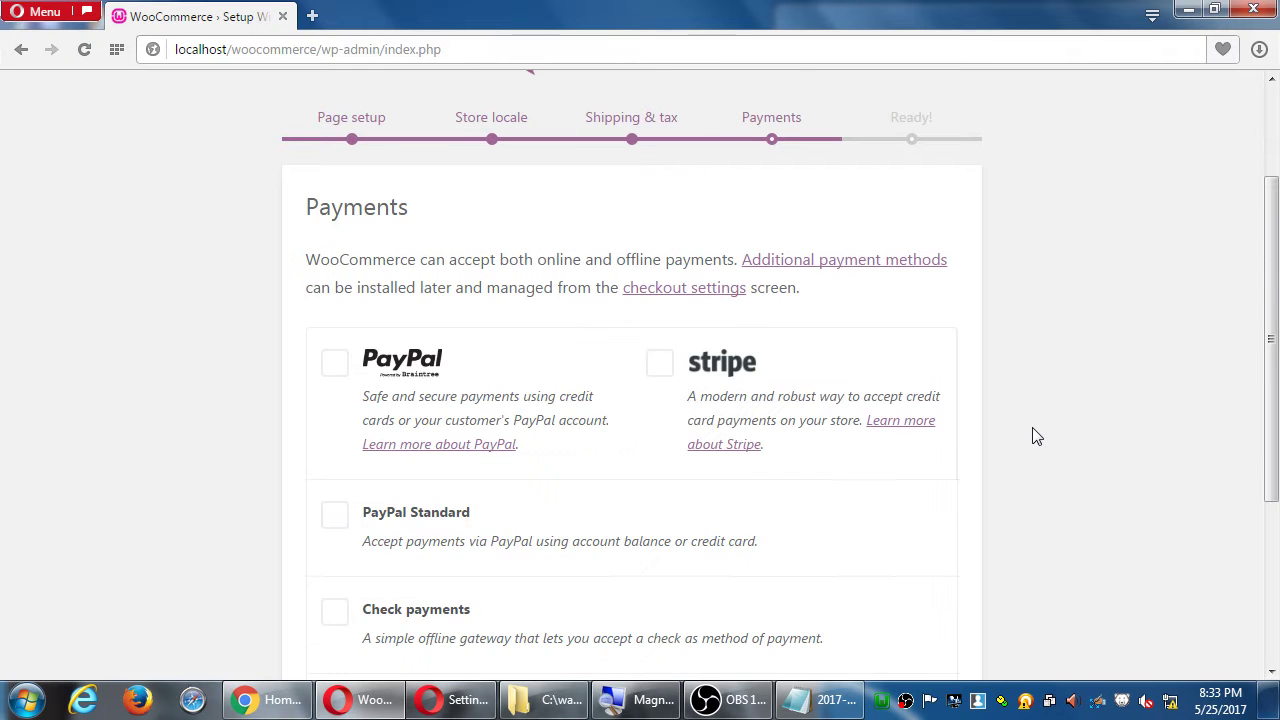
{"action": "scroll", "coordinate": [1003, 289], "scroll_direction": "down", "scroll_amount": 1}
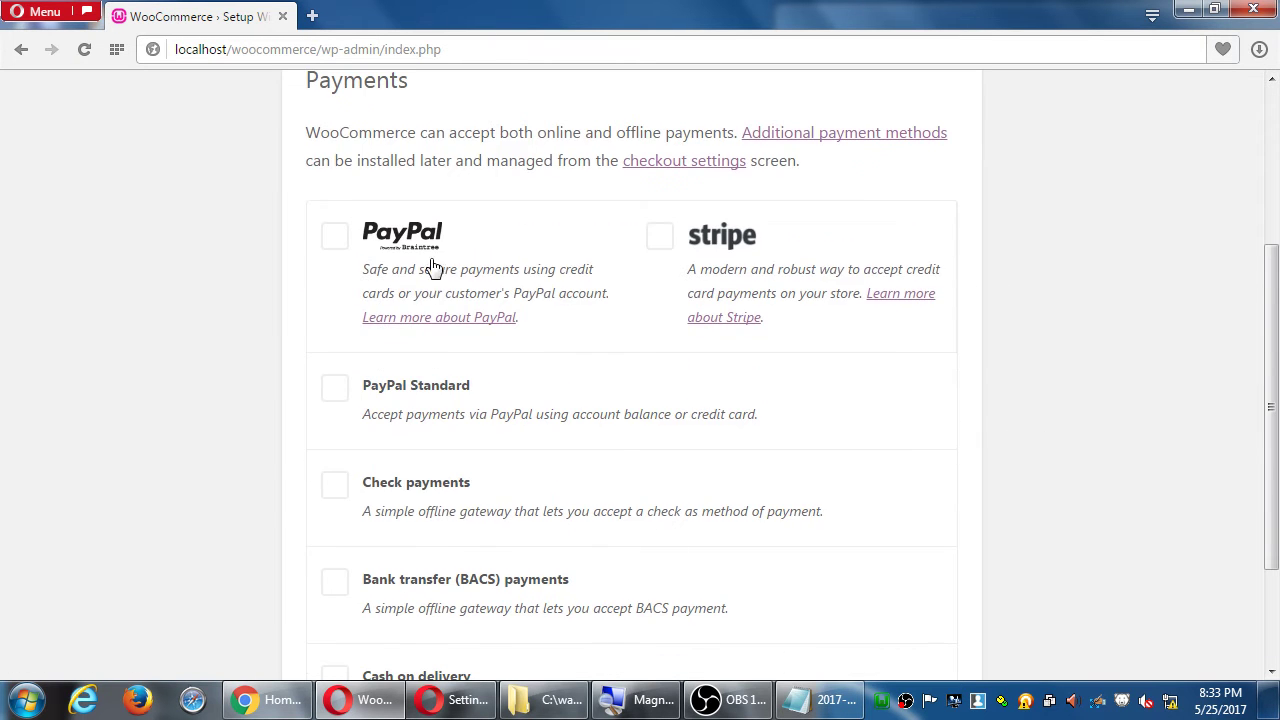
{"action": "scroll", "coordinate": [415, 265], "scroll_direction": "down", "scroll_amount": 1}
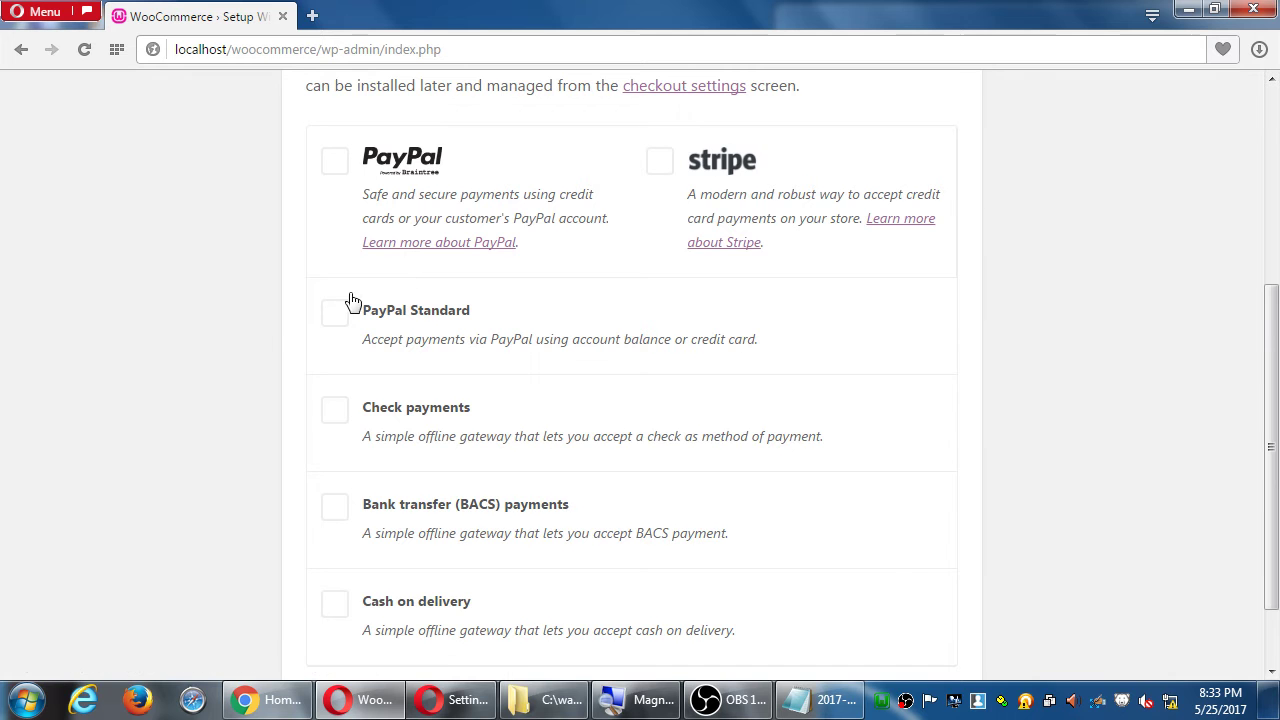
{"action": "scroll", "coordinate": [266, 333], "scroll_direction": "down", "scroll_amount": 1}
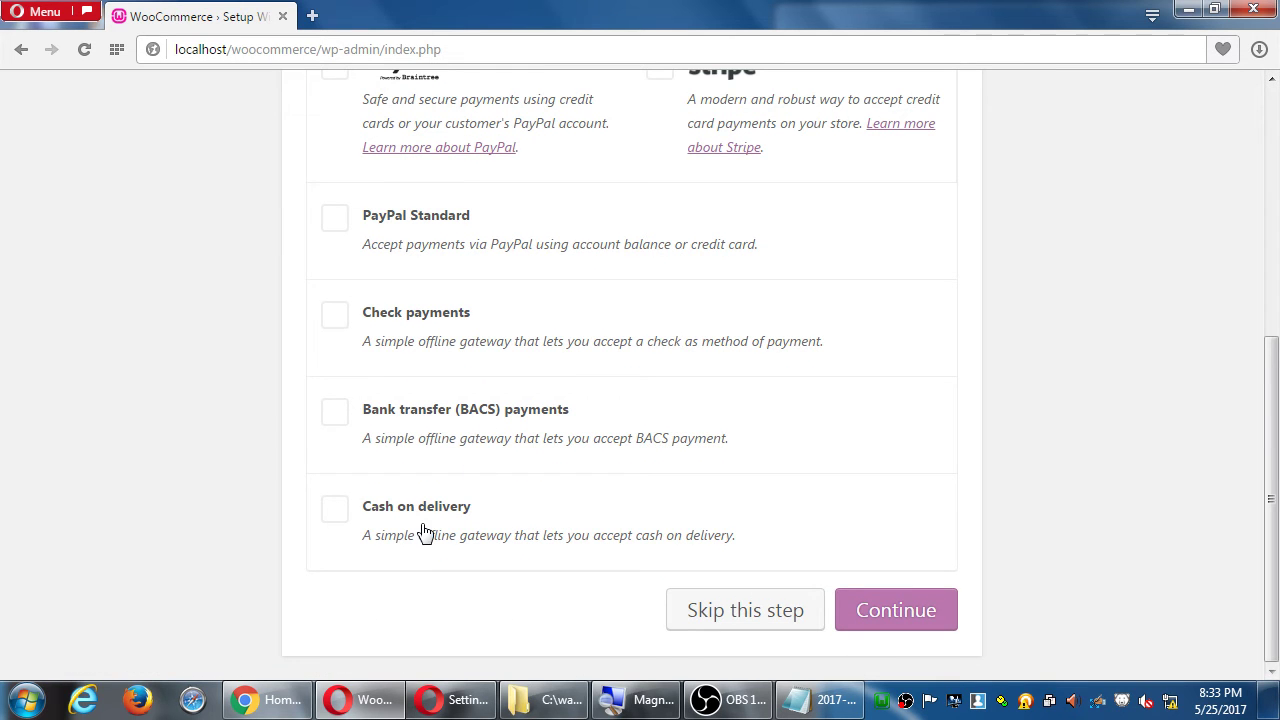
{"action": "scroll", "coordinate": [430, 525], "scroll_direction": "up", "scroll_amount": 3}
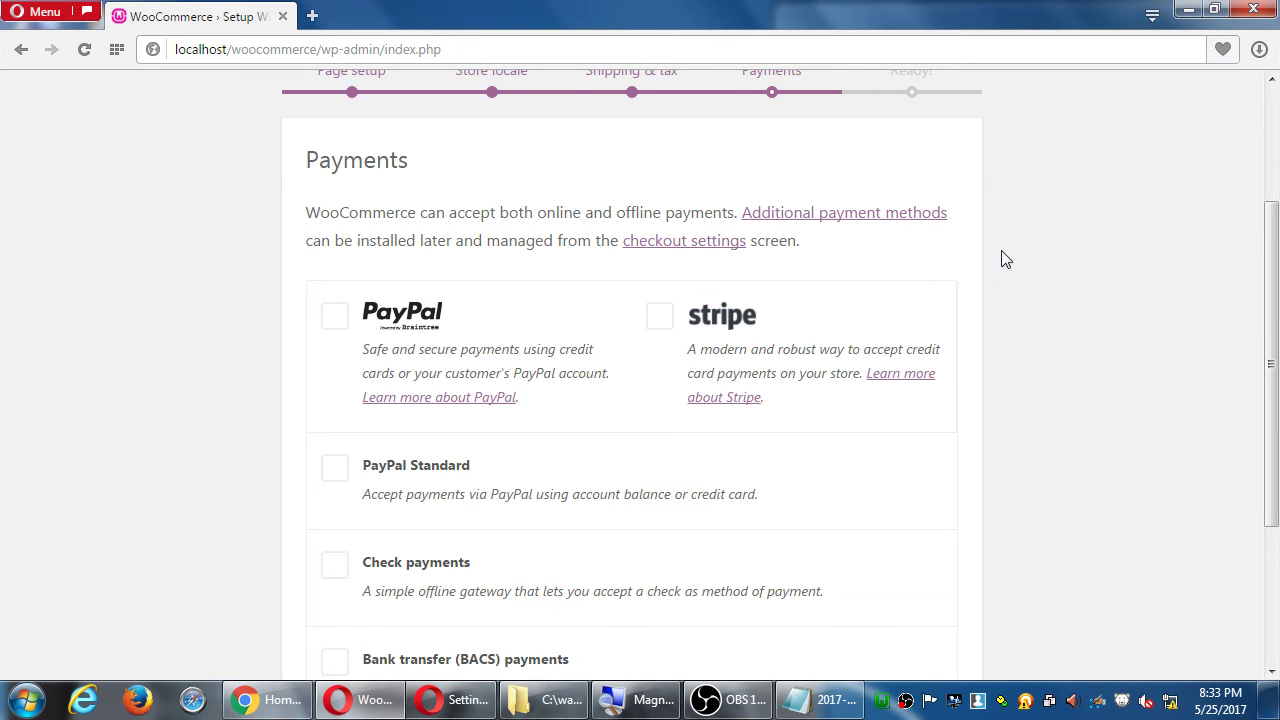
{"action": "scroll", "coordinate": [927, 338], "scroll_direction": "up", "scroll_amount": 3}
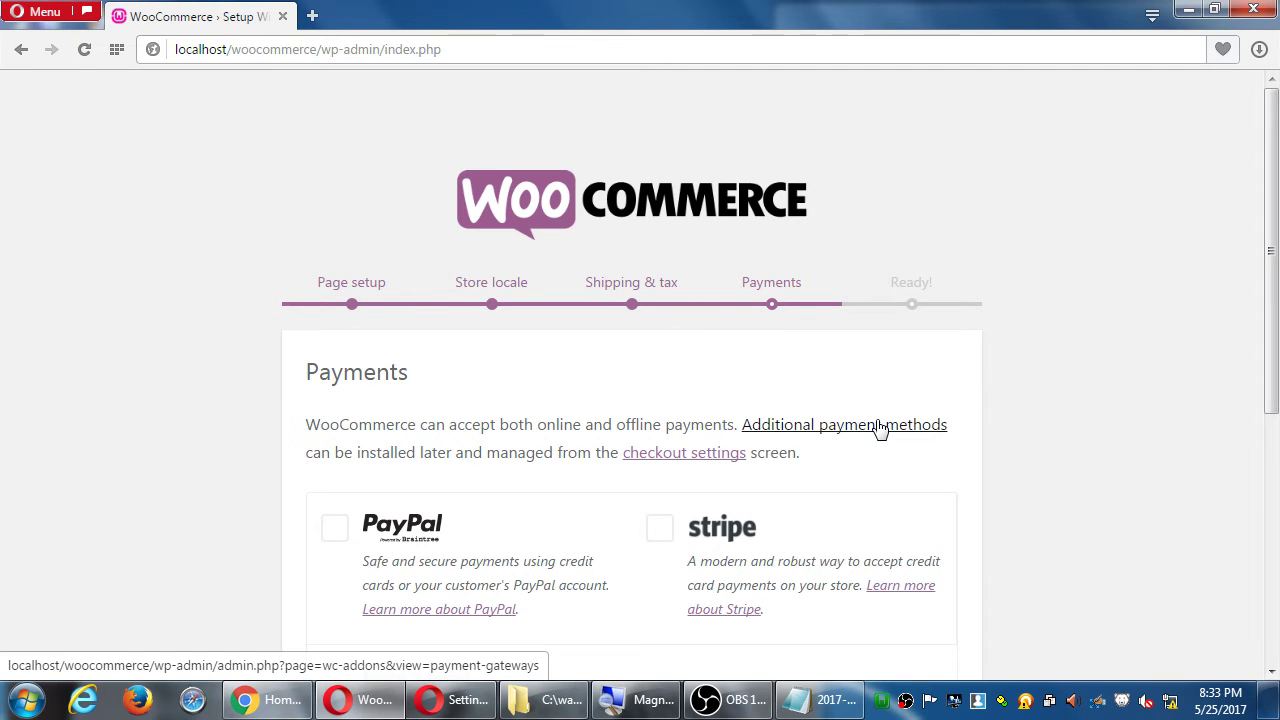
- Open woocommerce.com in a new browser tab and select its web address
{"action": "left_click", "coordinate": [312, 16]}
{"action": "type", "text": "w"}
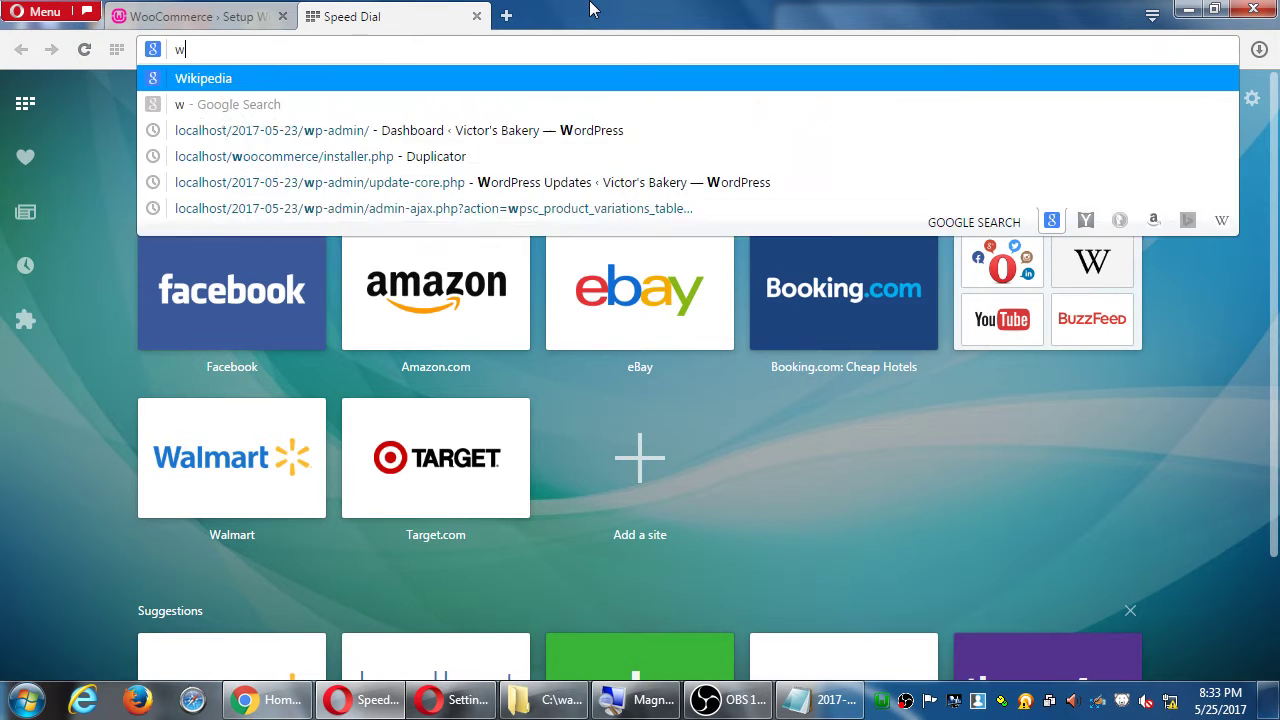
{"action": "type", "text": "oocommerce.com"}
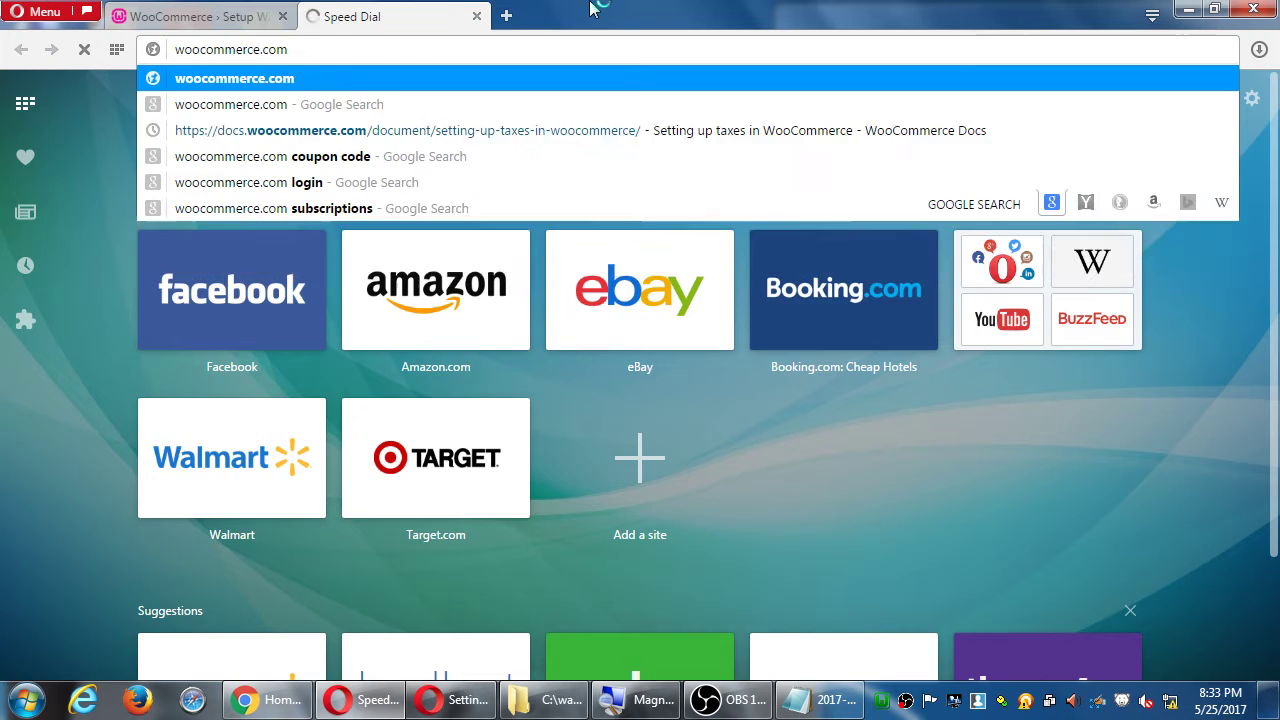
{"action": "key", "text": "Return"}
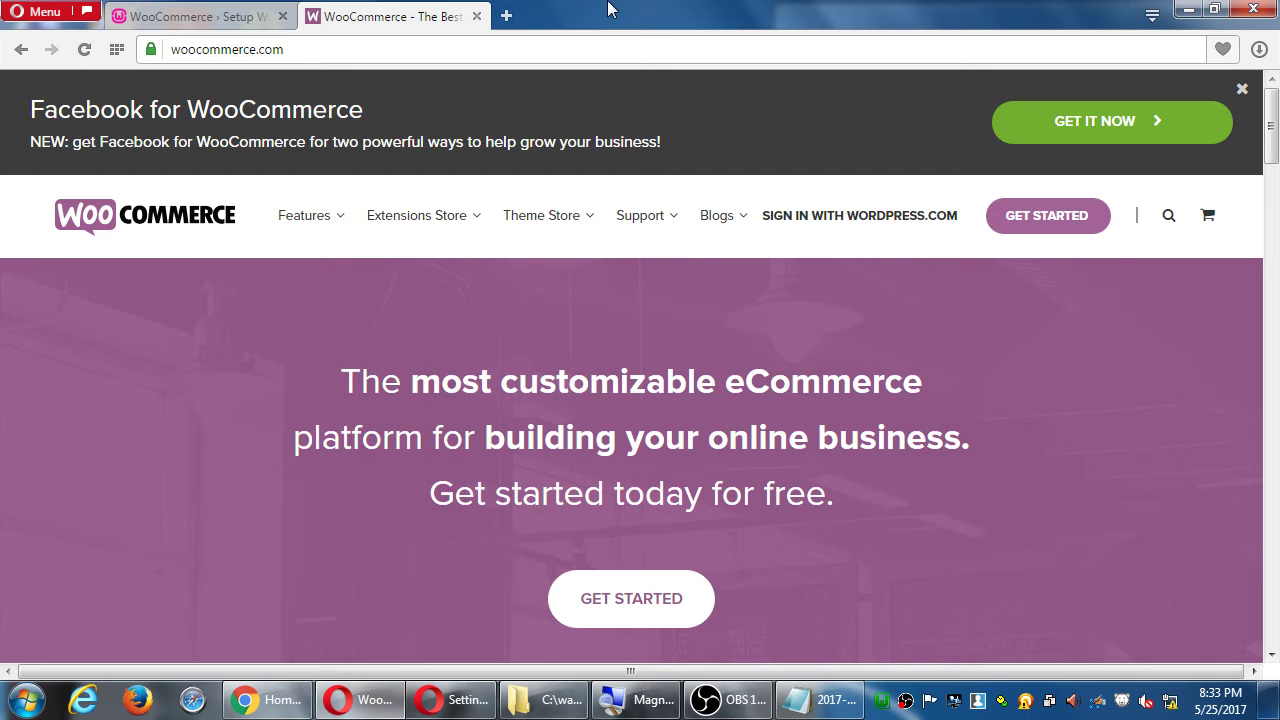
{"action": "left_click", "coordinate": [204, 50]}
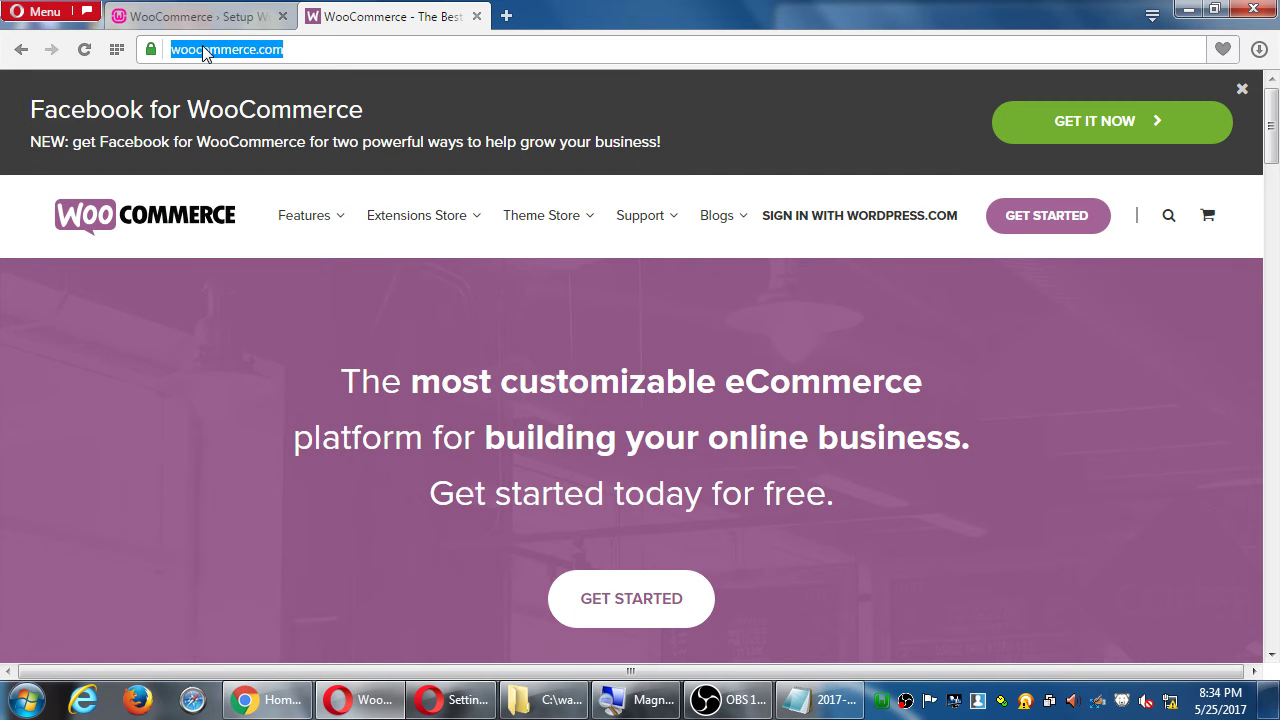
{"action": "double_click", "coordinate": [204, 50]}
{"action": "left_click", "coordinate": [204, 50]}
- Look at the Documentation page linked under Support and go back to the woocommerce.com home page
{"action": "mouse_move", "coordinate": [642, 222]}
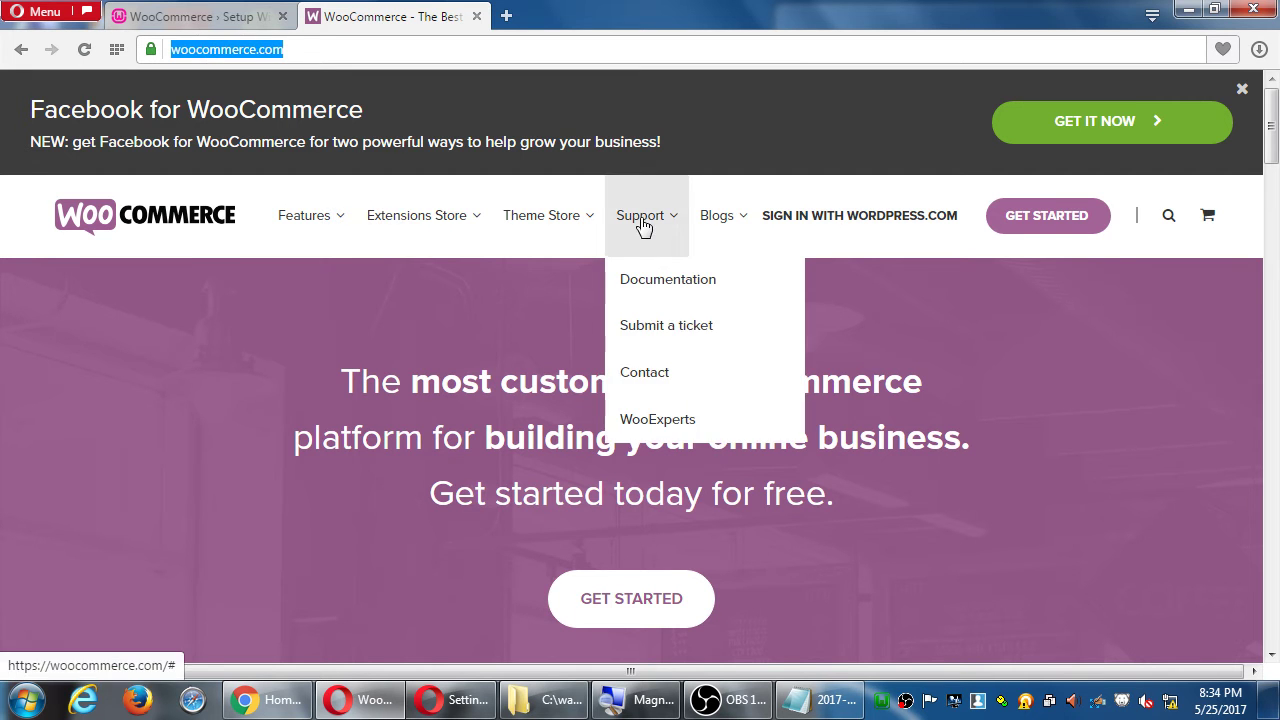
{"action": "left_click", "coordinate": [655, 289]}
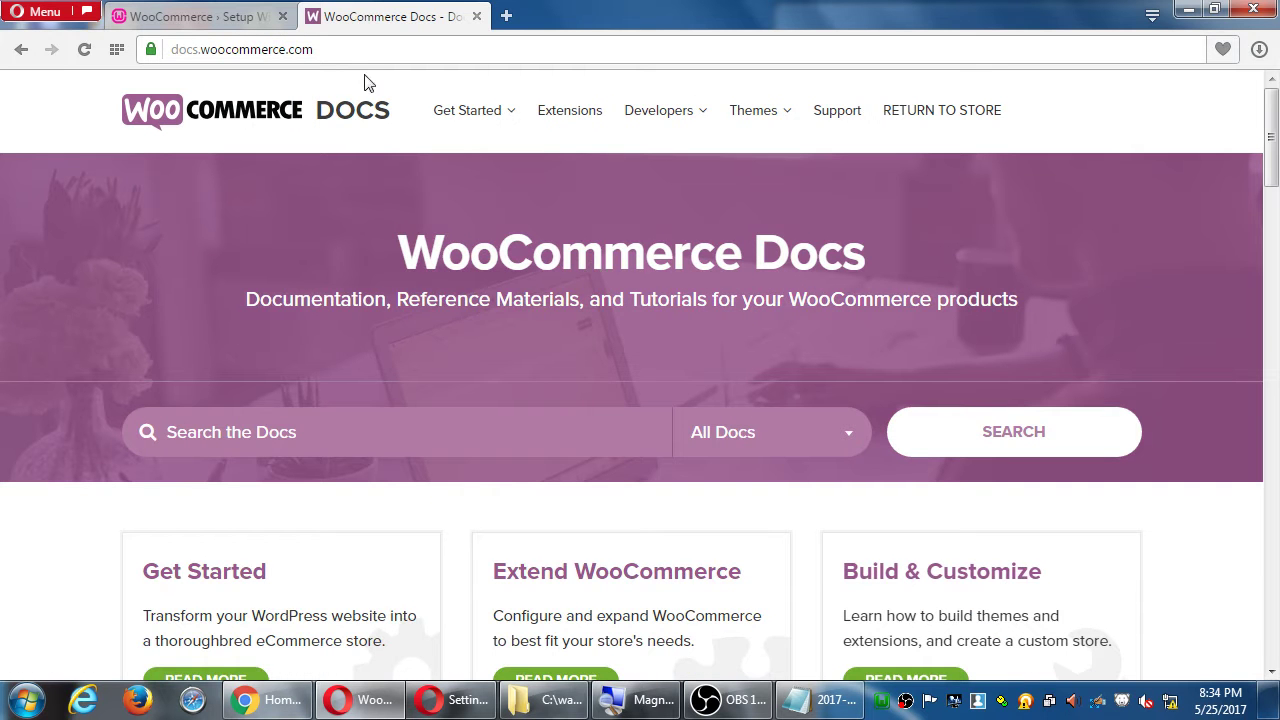
{"action": "left_click", "coordinate": [343, 53]}
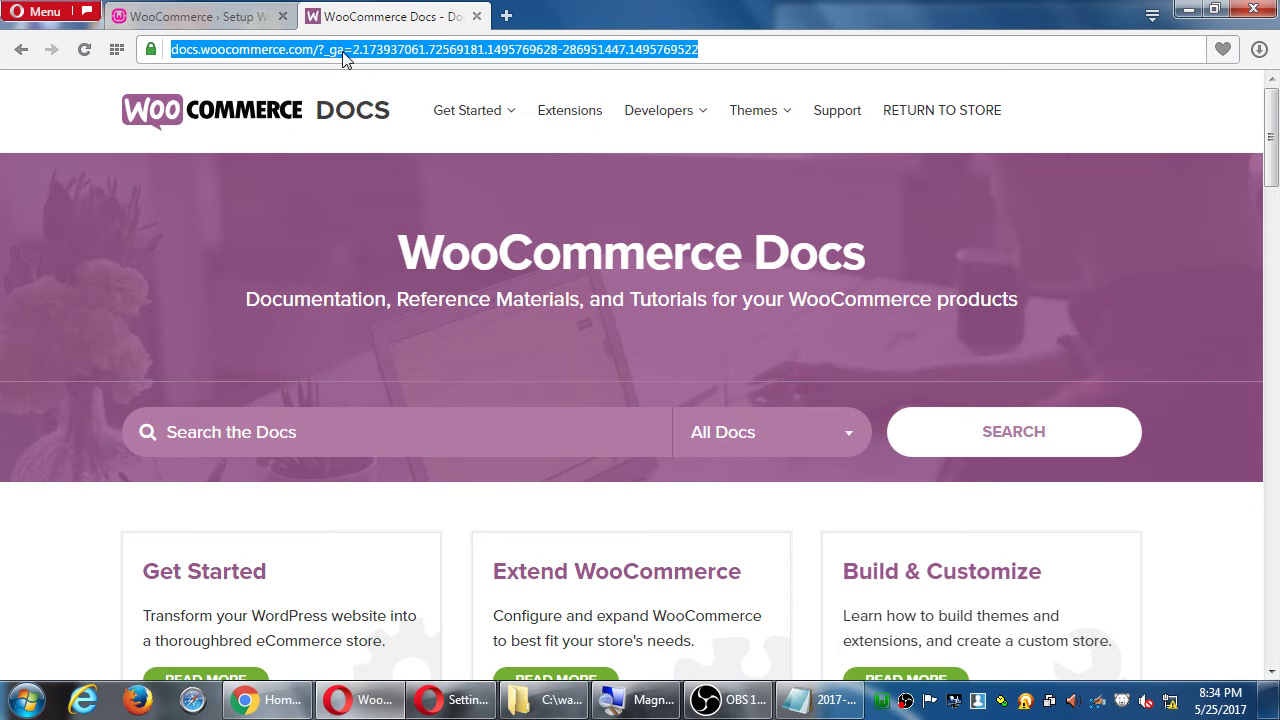
{"action": "left_click", "coordinate": [370, 133]}
{"action": "mouse_move", "coordinate": [650, 252]}
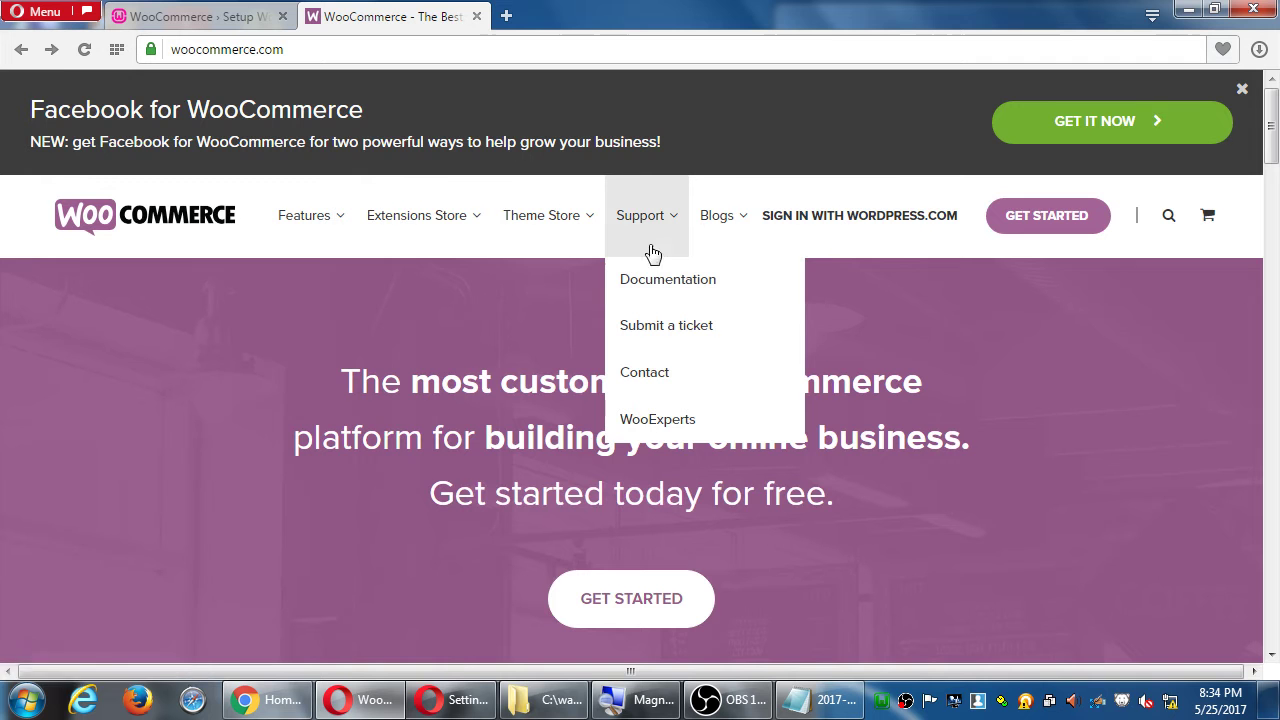
- Copy the woocommerce.com address and insert it directly beneath the WOOCOMMERCE heading in 2017-05-25.txt in Notepad
{"action": "left_click", "coordinate": [278, 50]}
{"action": "key", "text": "ctrl+c"}
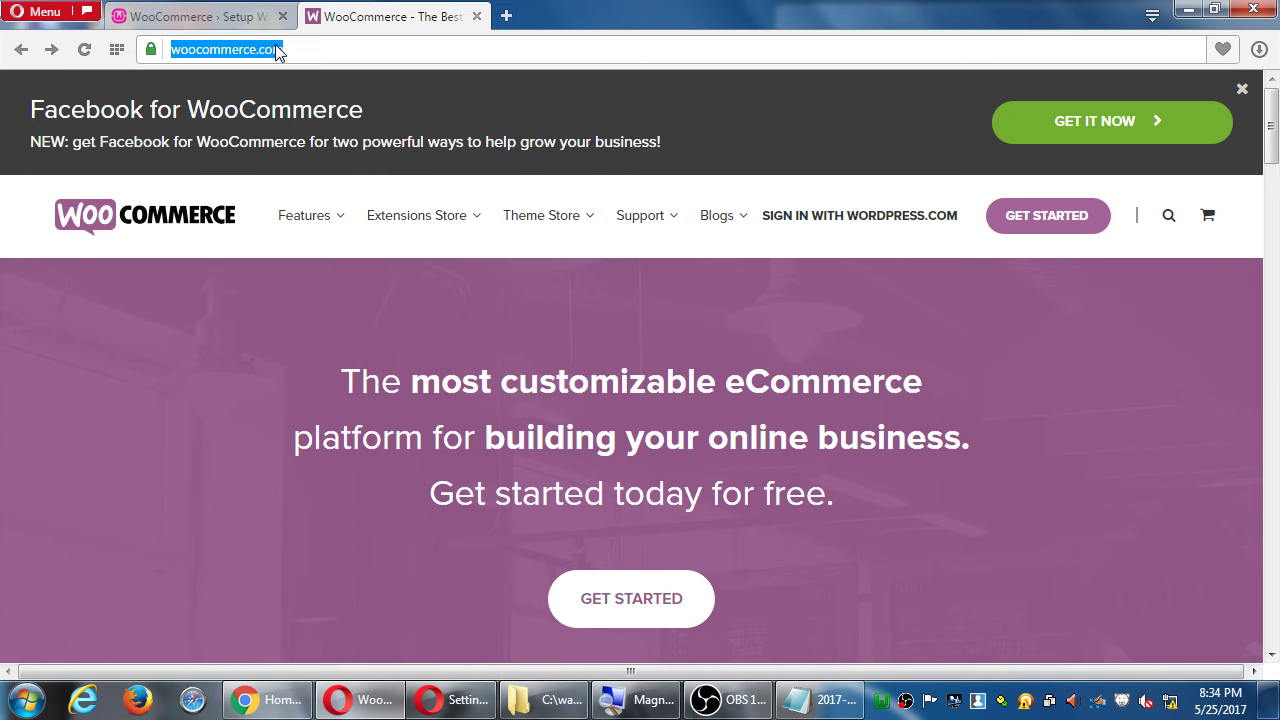
{"action": "left_click", "coordinate": [830, 700]}
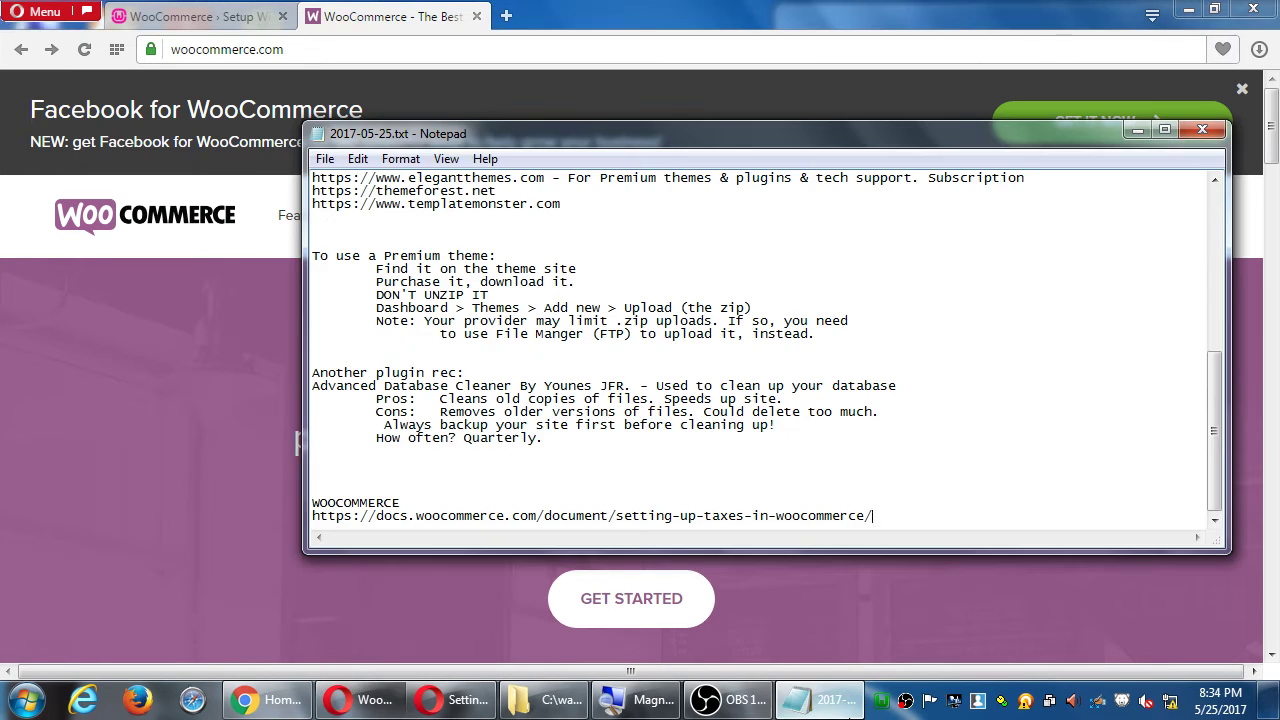
{"action": "key", "text": "Return"}
{"action": "key", "text": "ctrl+v"}
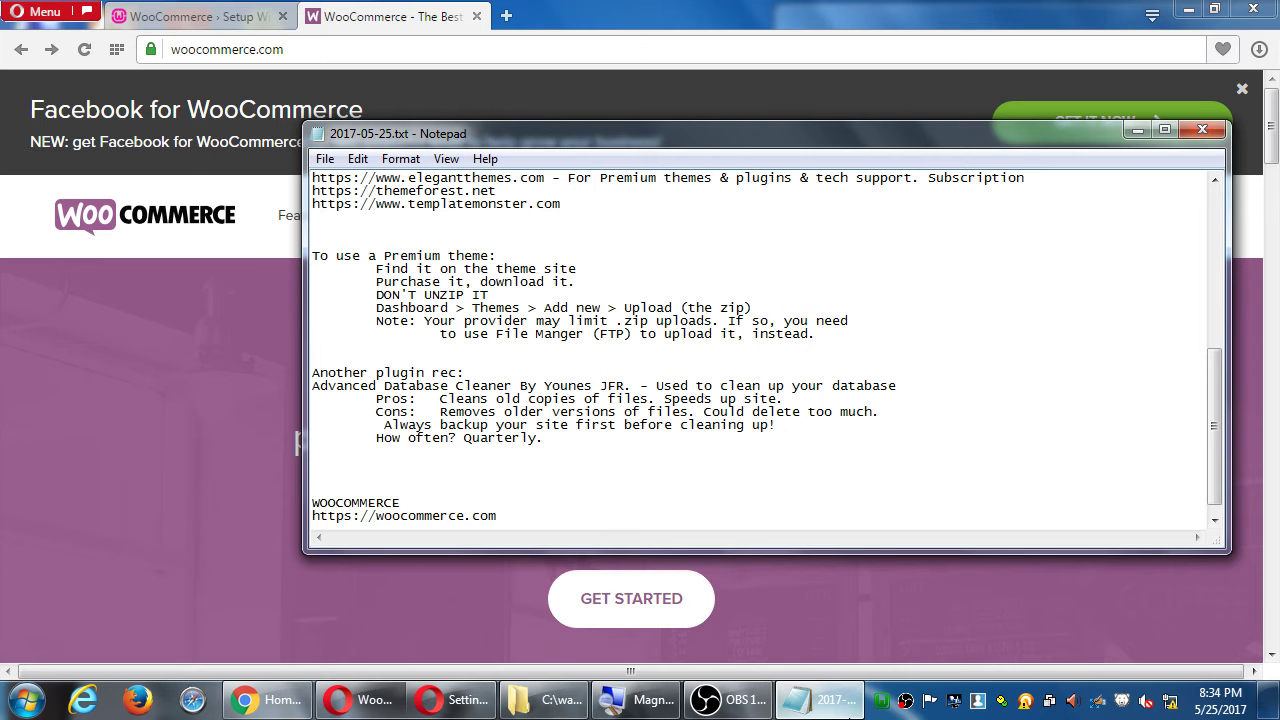
- Return to the Payments setup in Opera and enable PayPal powered by Braintree as a payment method
{"action": "left_click", "coordinate": [248, 20]}
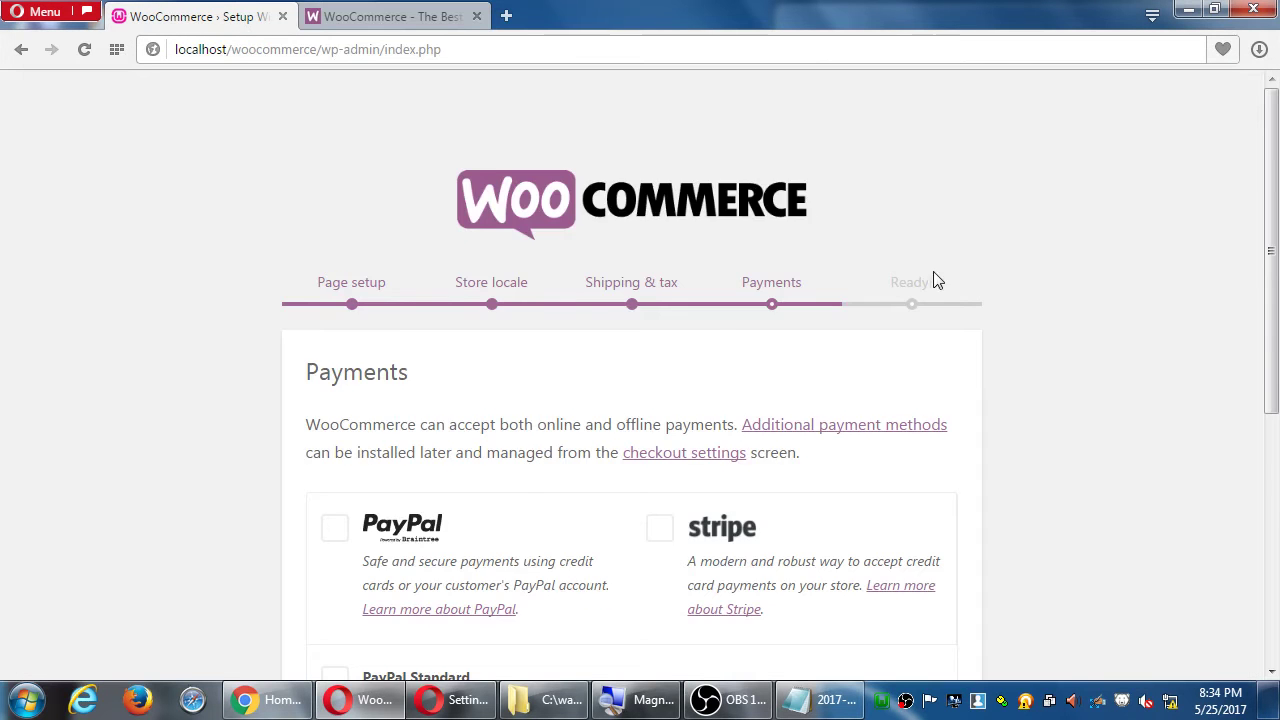
{"action": "scroll", "coordinate": [950, 290], "scroll_direction": "down", "scroll_amount": 2}
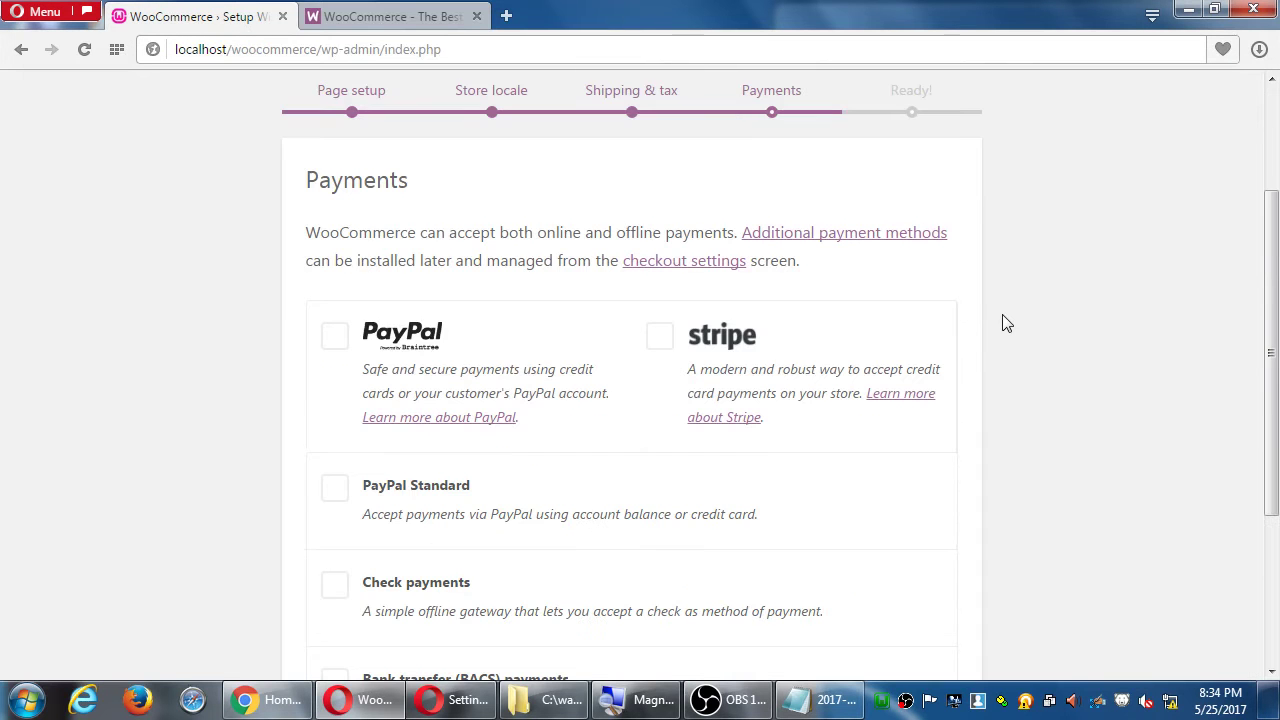
{"action": "left_click", "coordinate": [335, 340]}
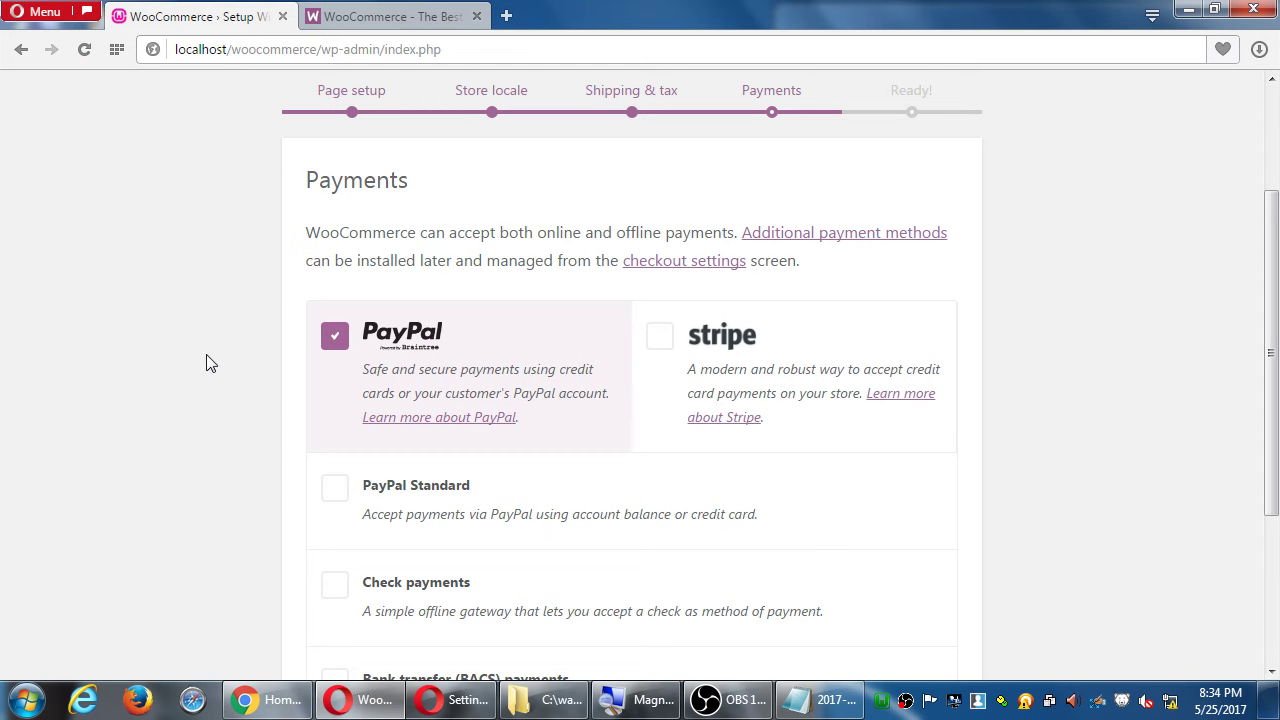
{"action": "scroll", "coordinate": [210, 363], "scroll_direction": "down", "scroll_amount": 1}
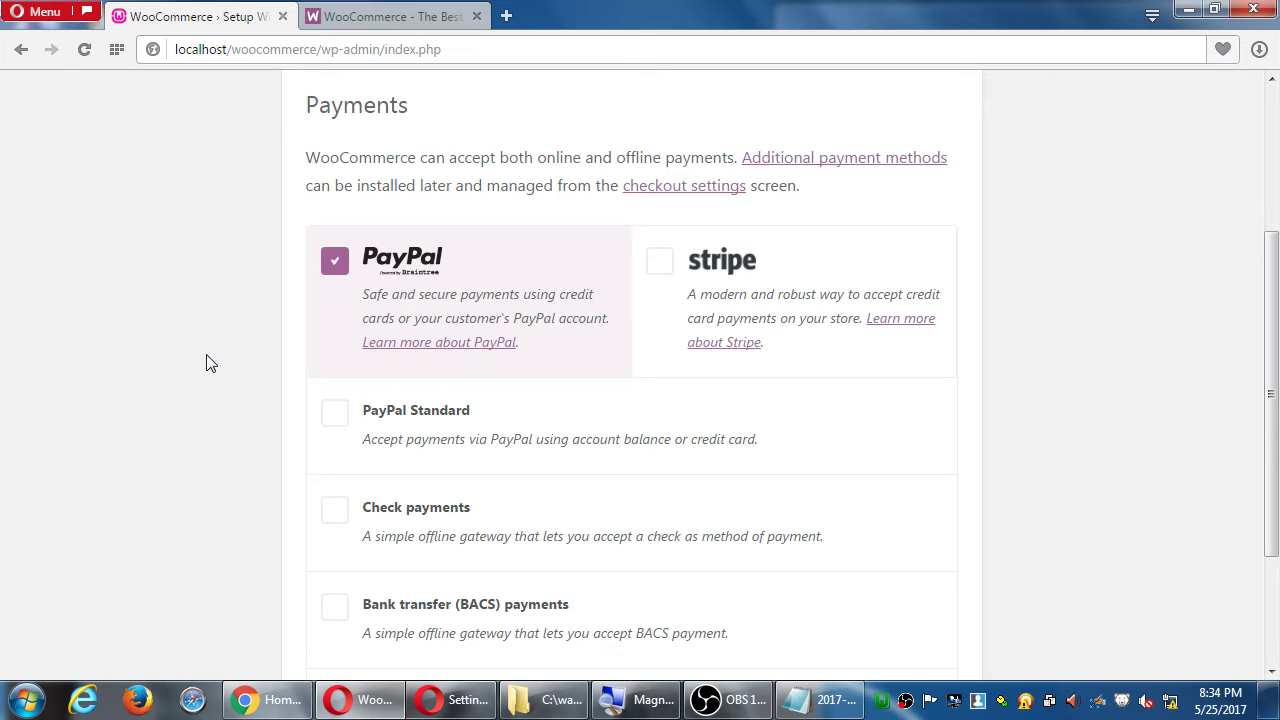
{"action": "scroll", "coordinate": [210, 363], "scroll_direction": "down", "scroll_amount": 1}
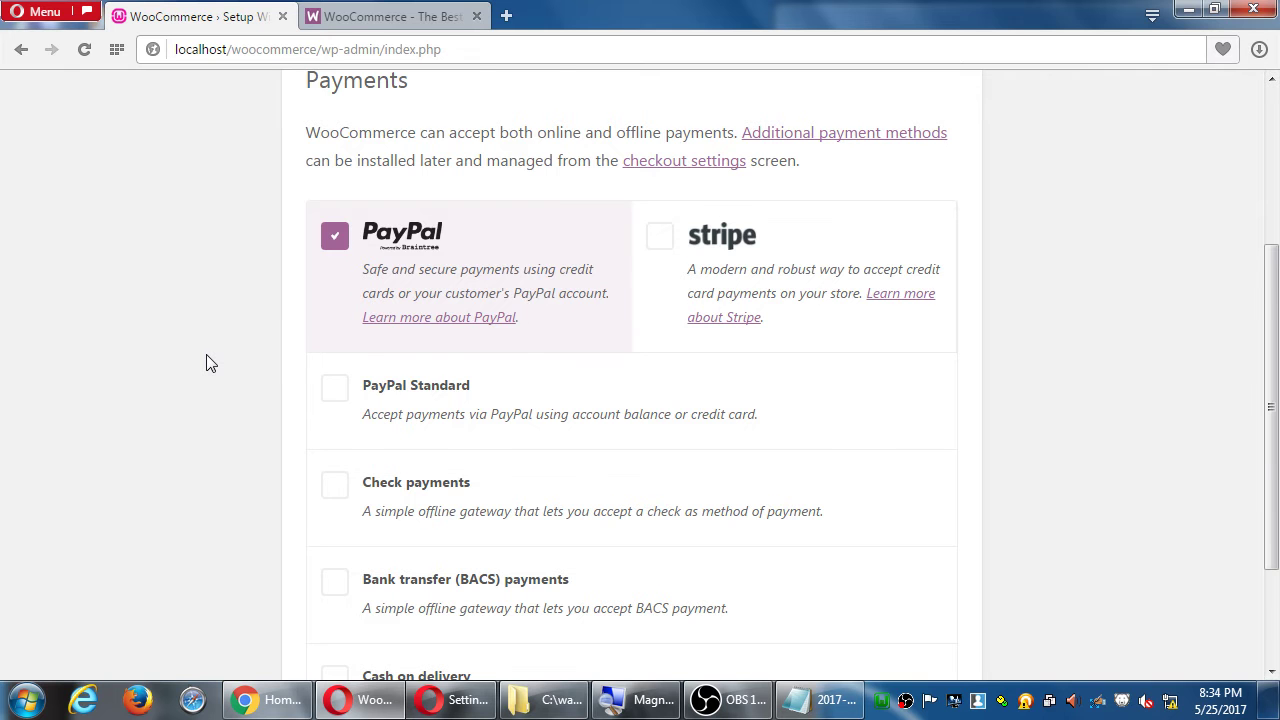
- Continue past the Payments setup and decline the collection of diagnostic data and usage information on the Ready page
{"action": "scroll", "coordinate": [210, 363], "scroll_direction": "down", "scroll_amount": 2}
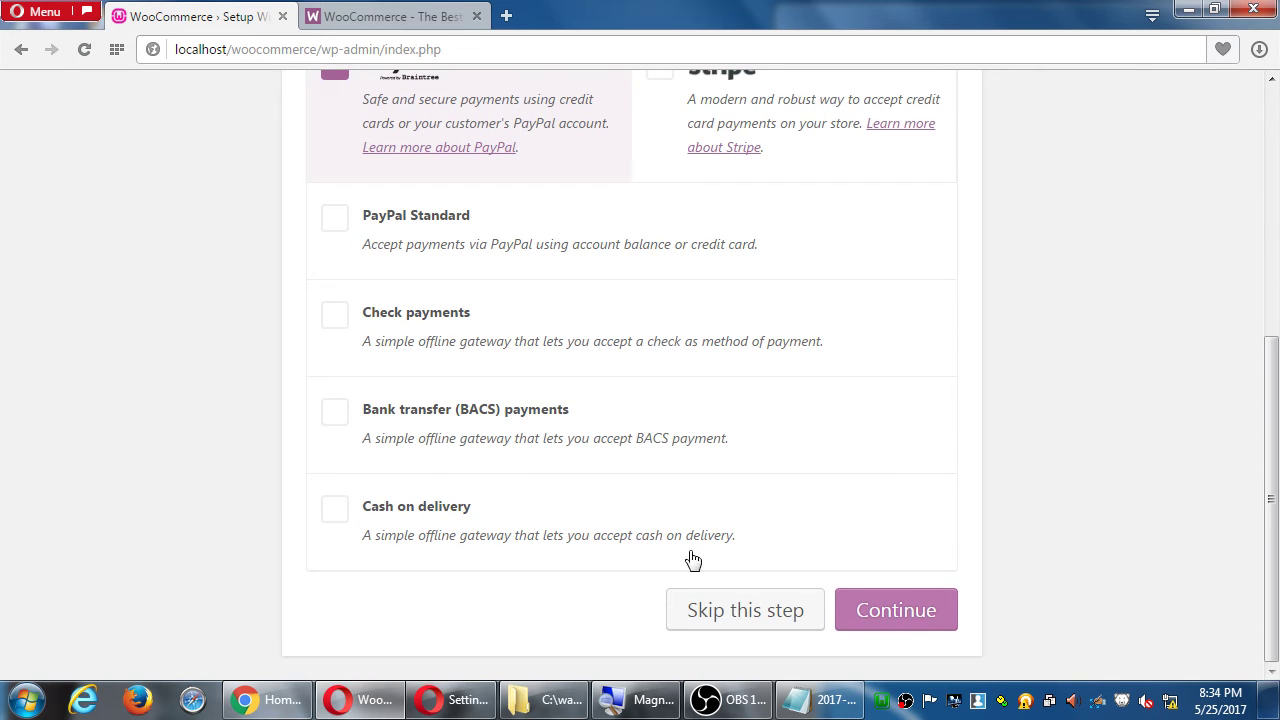
{"action": "left_click", "coordinate": [922, 620]}
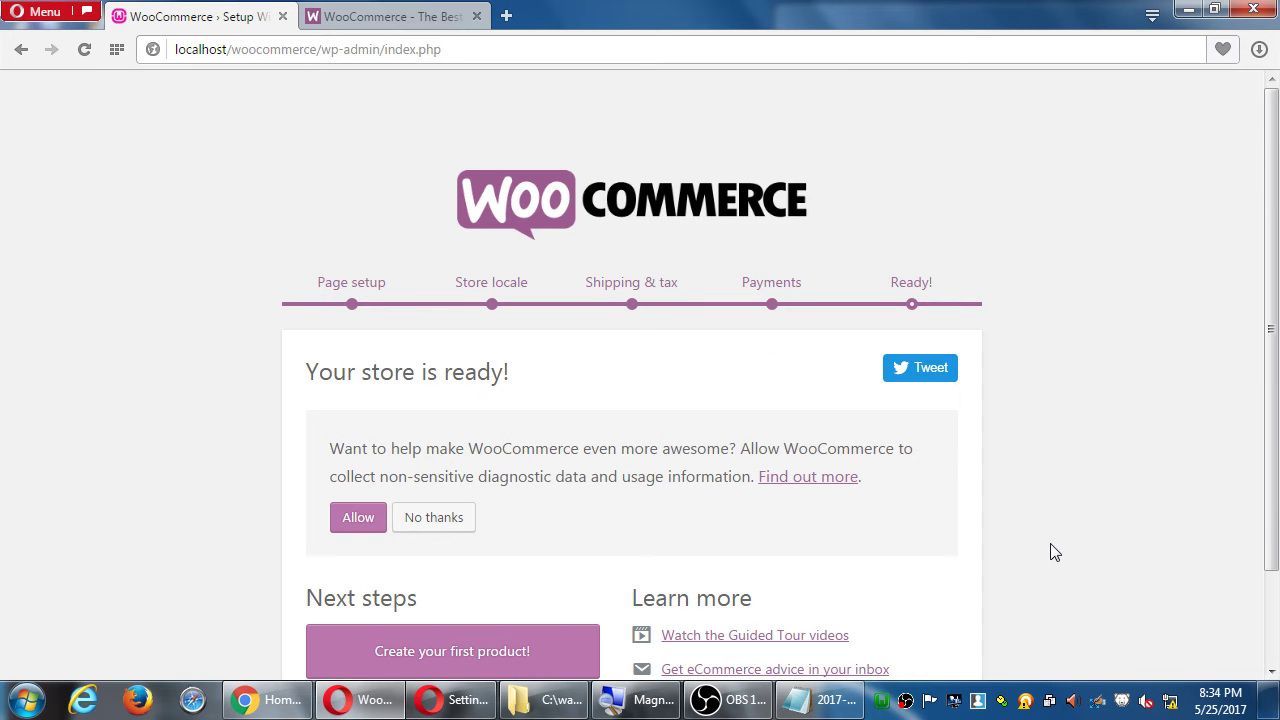
{"action": "scroll", "coordinate": [1054, 552], "scroll_direction": "down", "scroll_amount": 2}
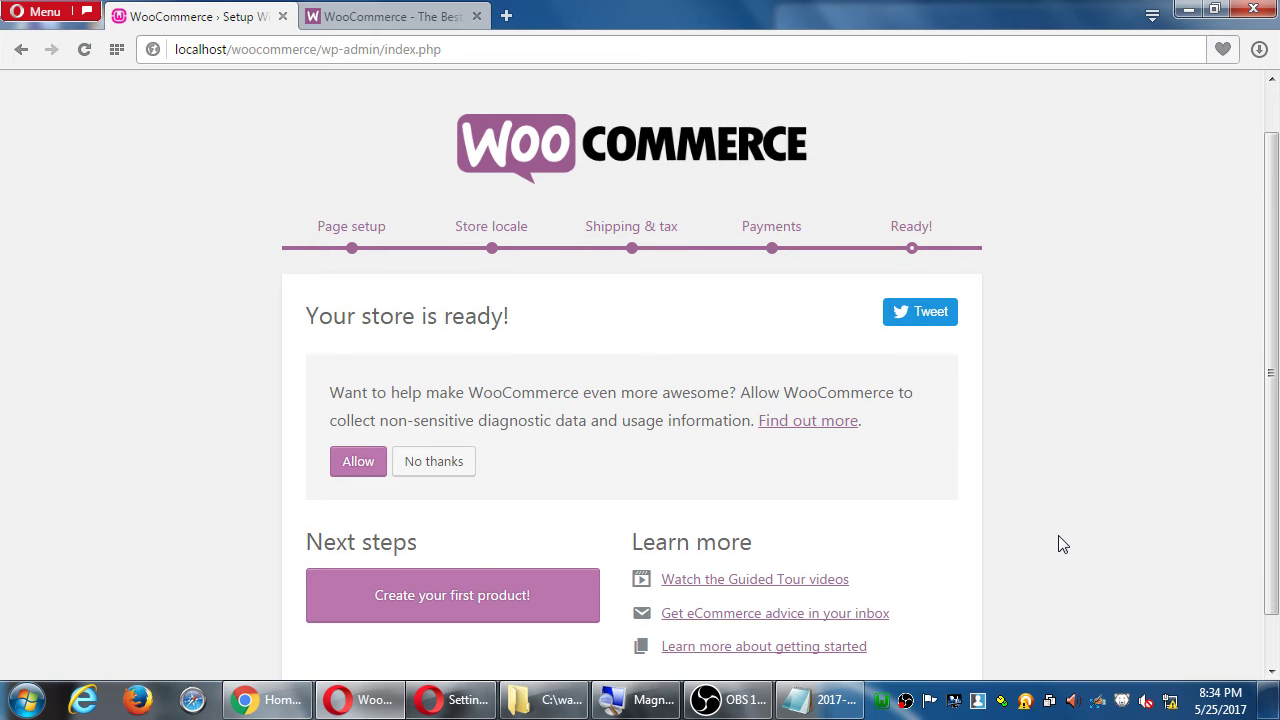
{"action": "scroll", "coordinate": [1064, 544], "scroll_direction": "down", "scroll_amount": 1}
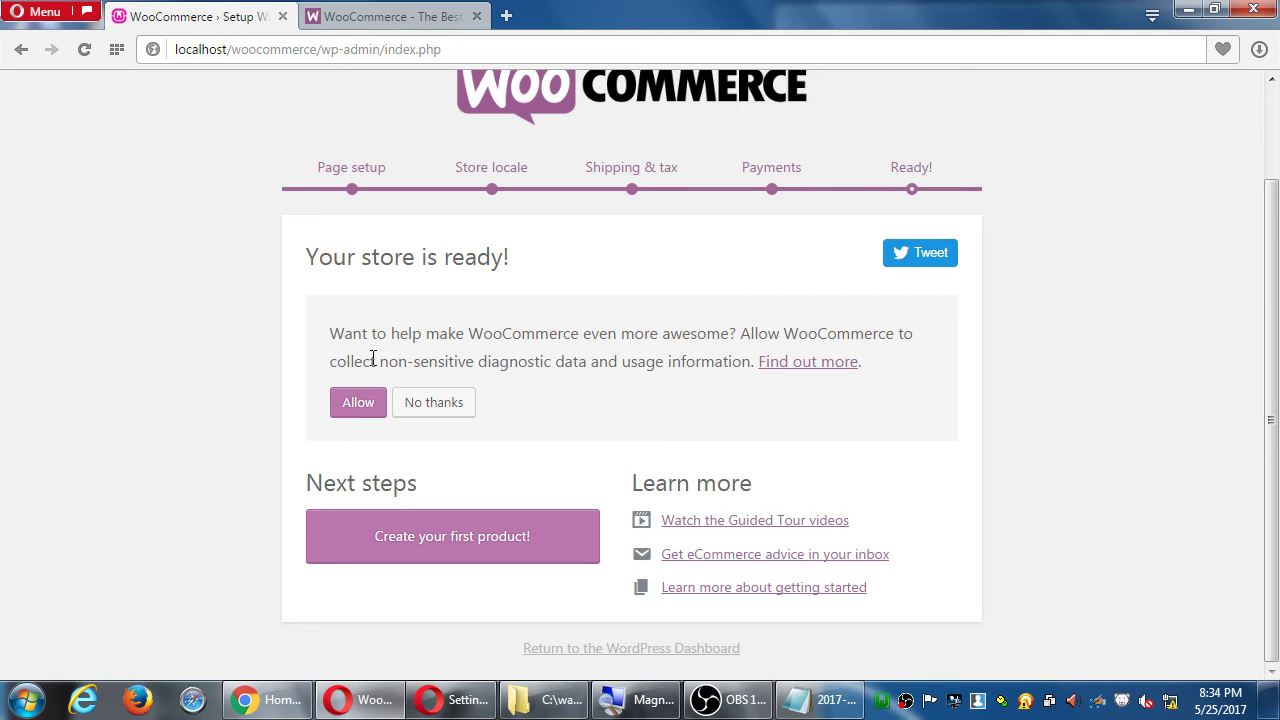
{"action": "left_click", "coordinate": [444, 406]}
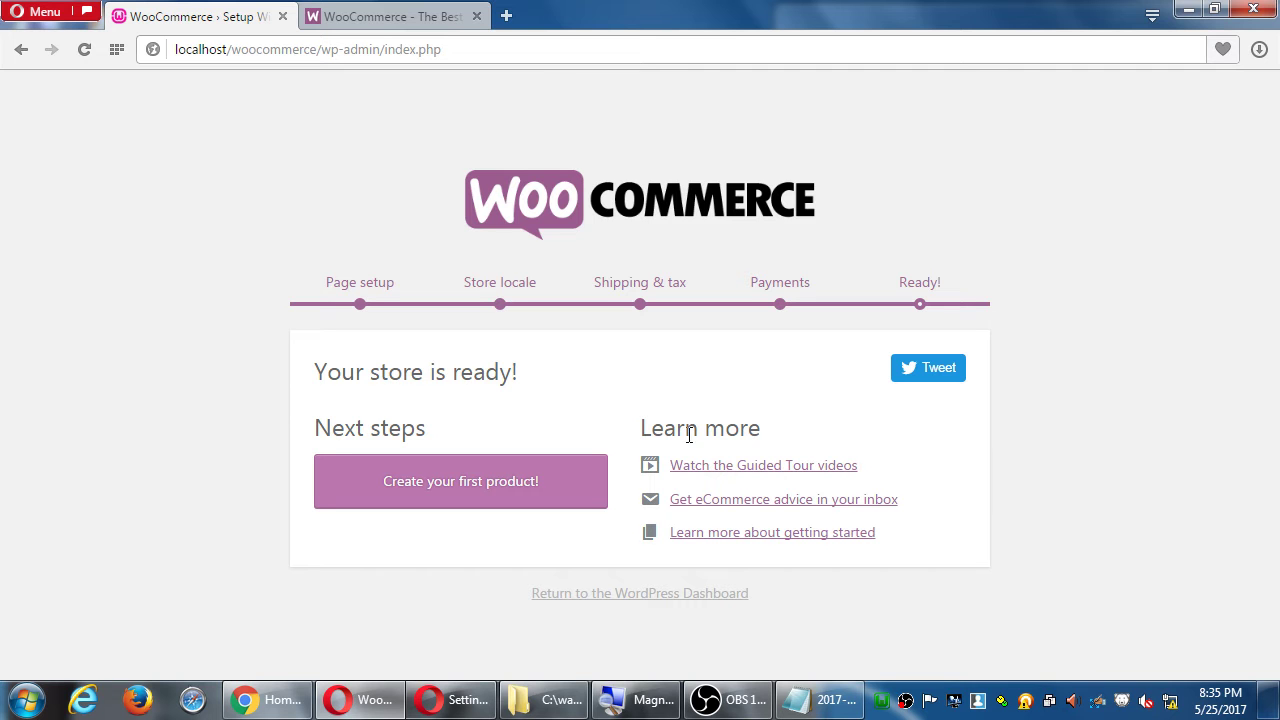
{"action": "left_click", "coordinate": [778, 541]}
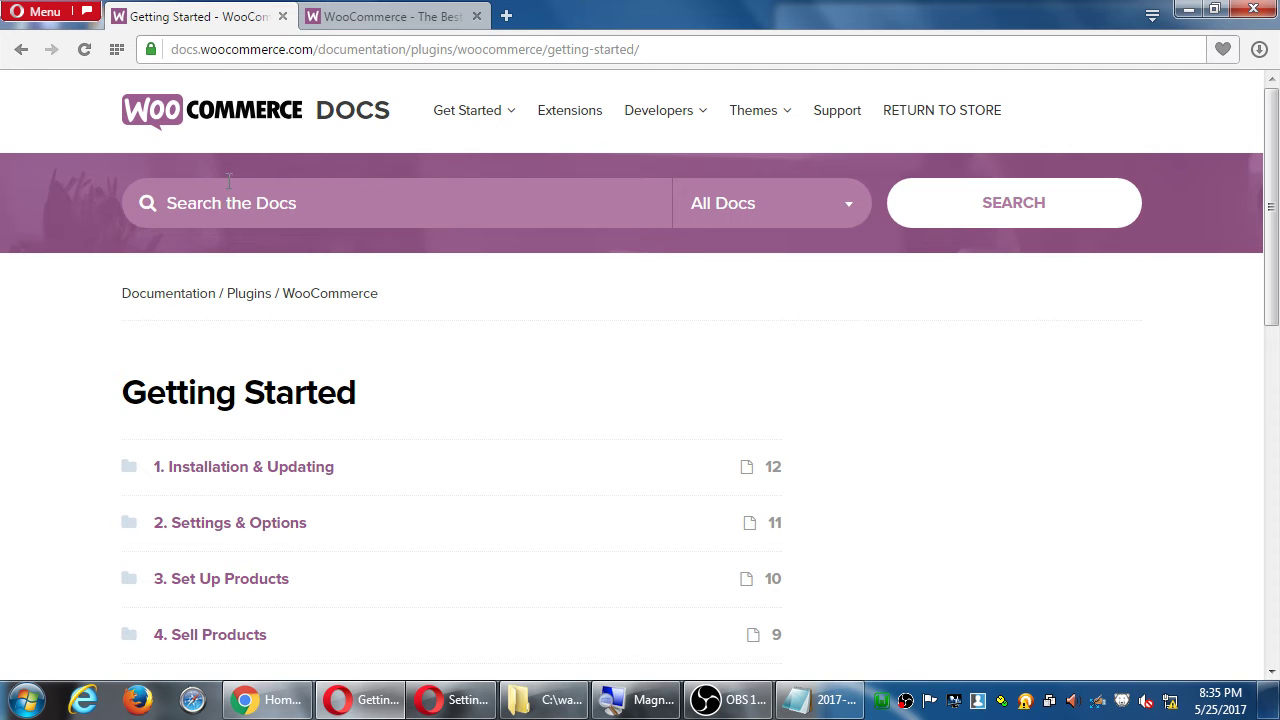
{"action": "key", "text": "alt+Left"}
{"action": "right_click", "coordinate": [744, 545]}
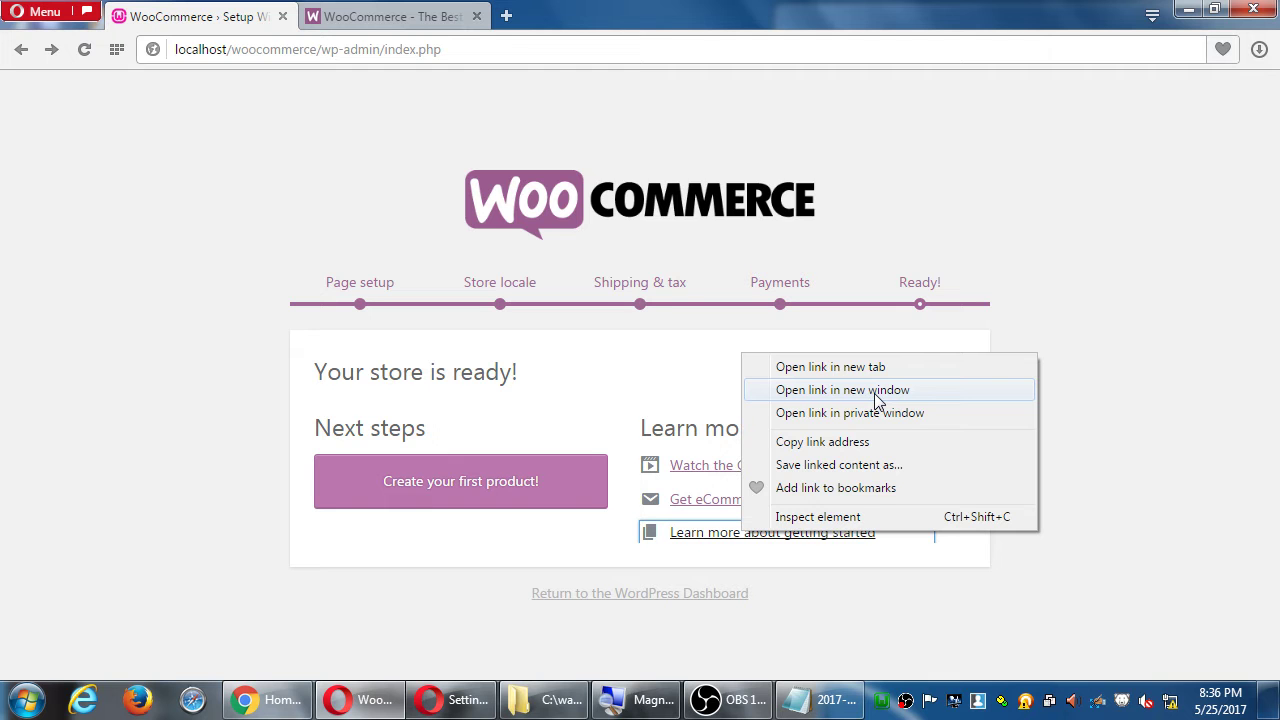
{"action": "left_click", "coordinate": [702, 598]}
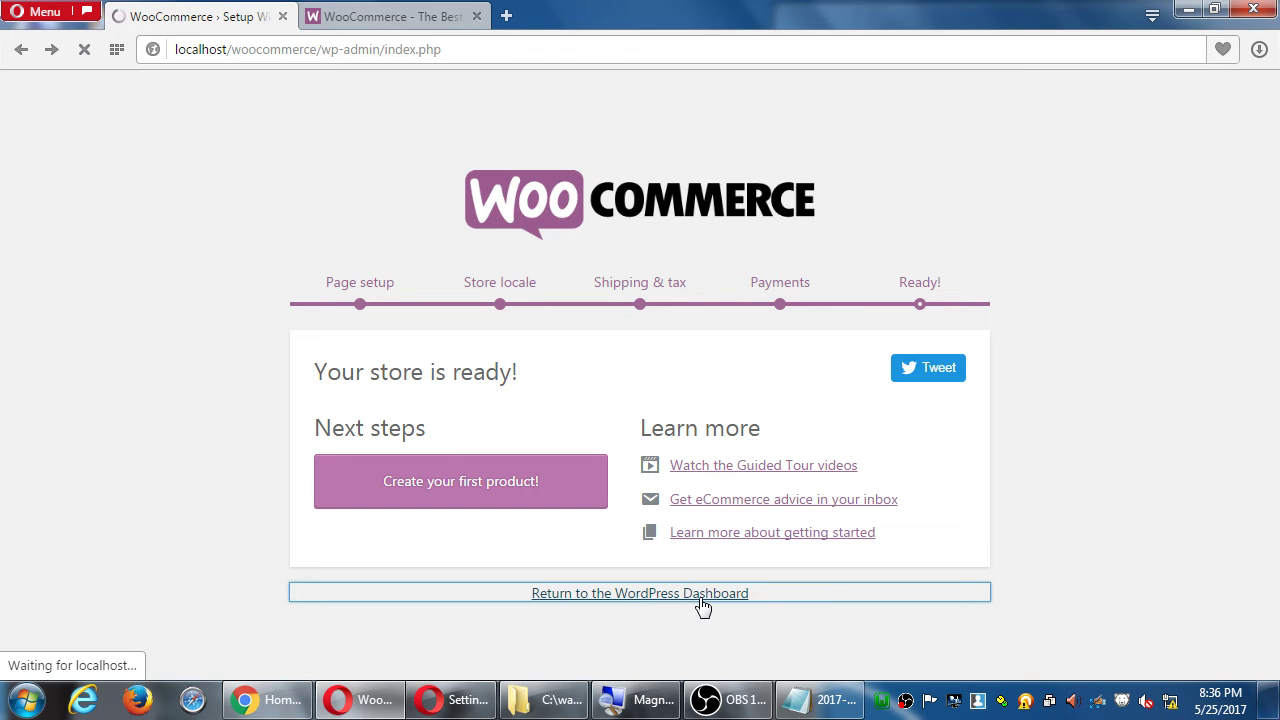
{"action": "right_click", "coordinate": [751, 536]}
{"action": "left_click", "coordinate": [779, 140]}
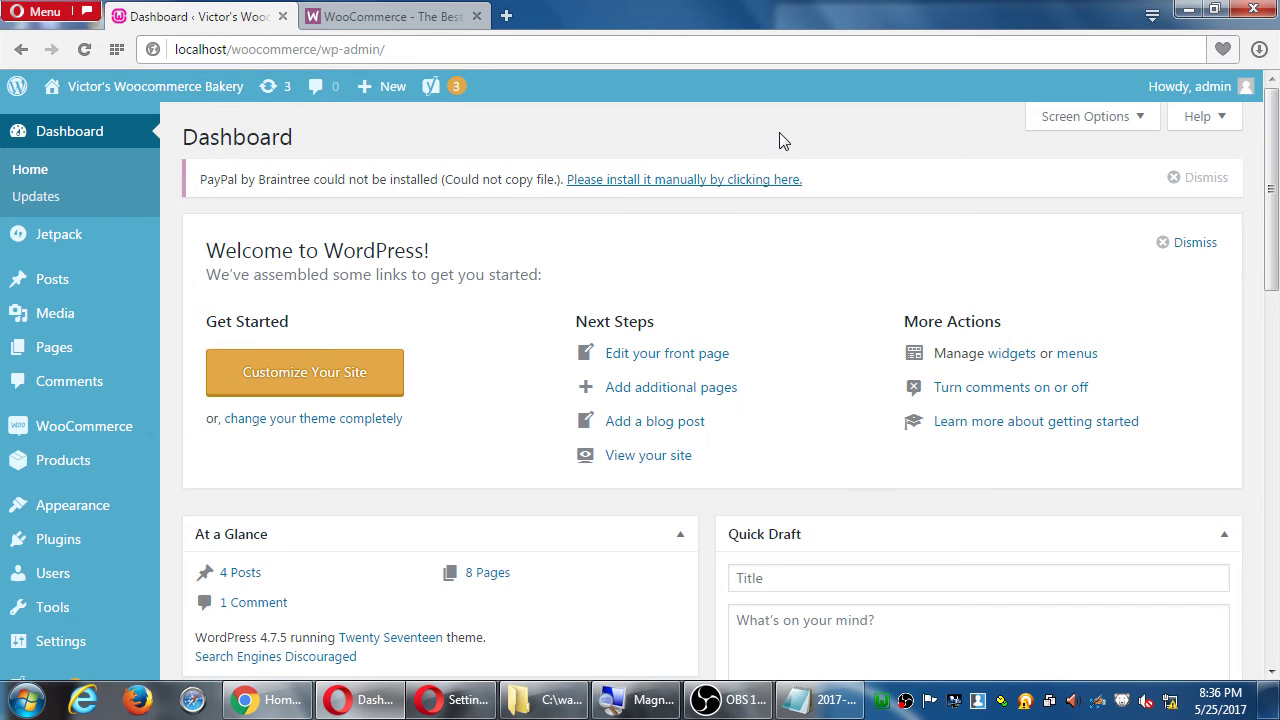
{"action": "key", "text": "alt+Left"}
- Open "Learn more about getting started" in a new tab, leaving the wizard for the WordPress Dashboard, and close the woocommerce.com tab
{"action": "left_click", "coordinate": [823, 532]}
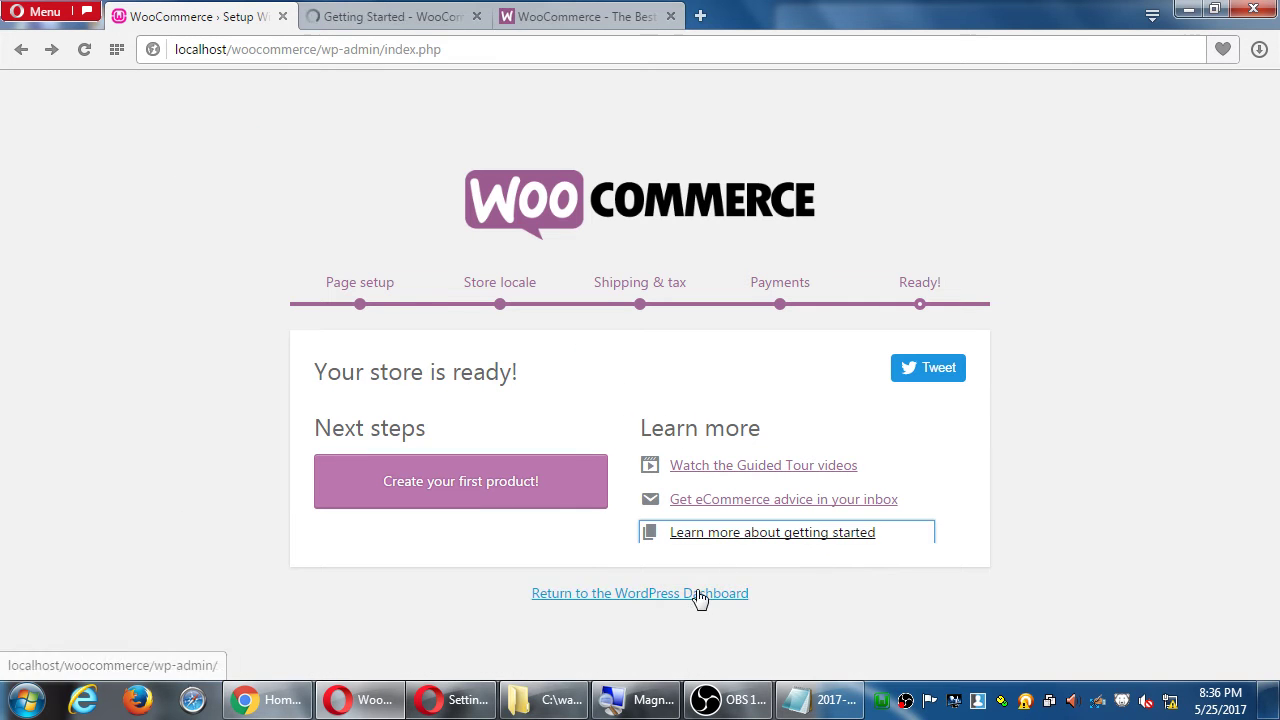
{"action": "left_click", "coordinate": [700, 595]}
{"action": "middle_click", "coordinate": [523, 20]}
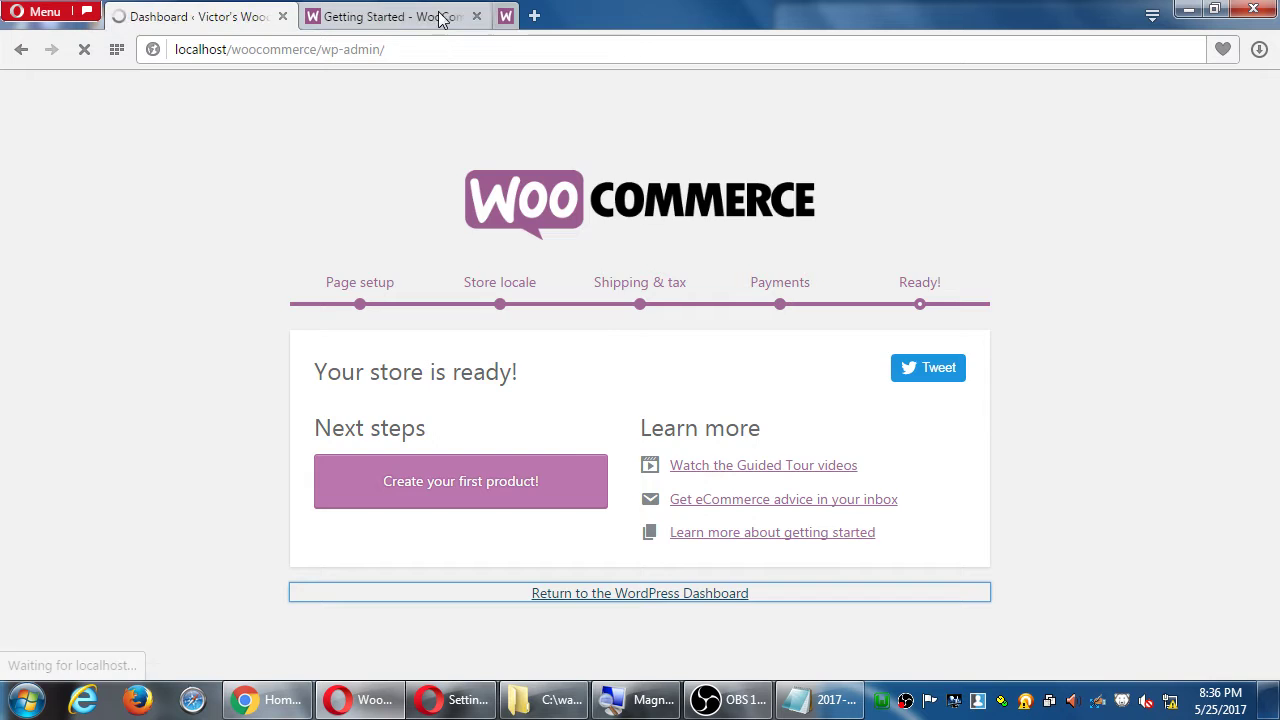
{"action": "left_click", "coordinate": [408, 18]}
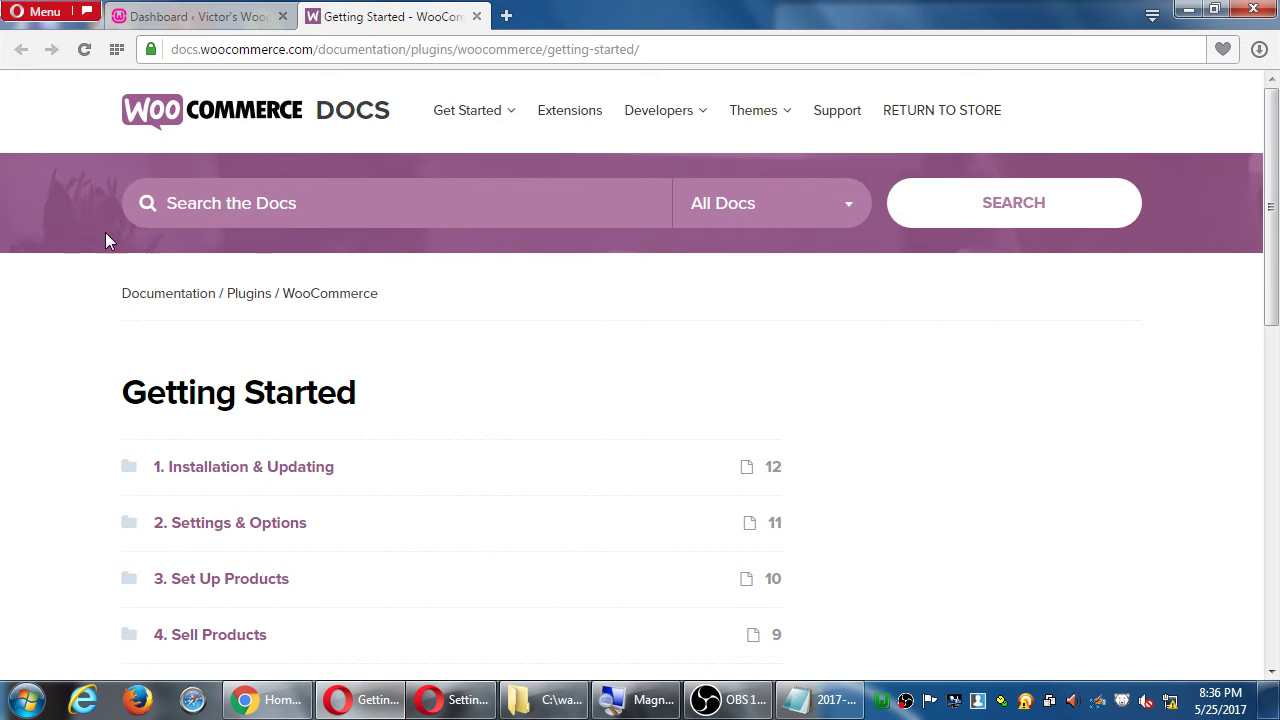
- Add the setting-up-taxes-in-woocommerce link and the copied Getting Started page address beneath the woocommerce.com line in 2017-05-25.txt in Notepad
{"action": "left_click", "coordinate": [355, 51]}
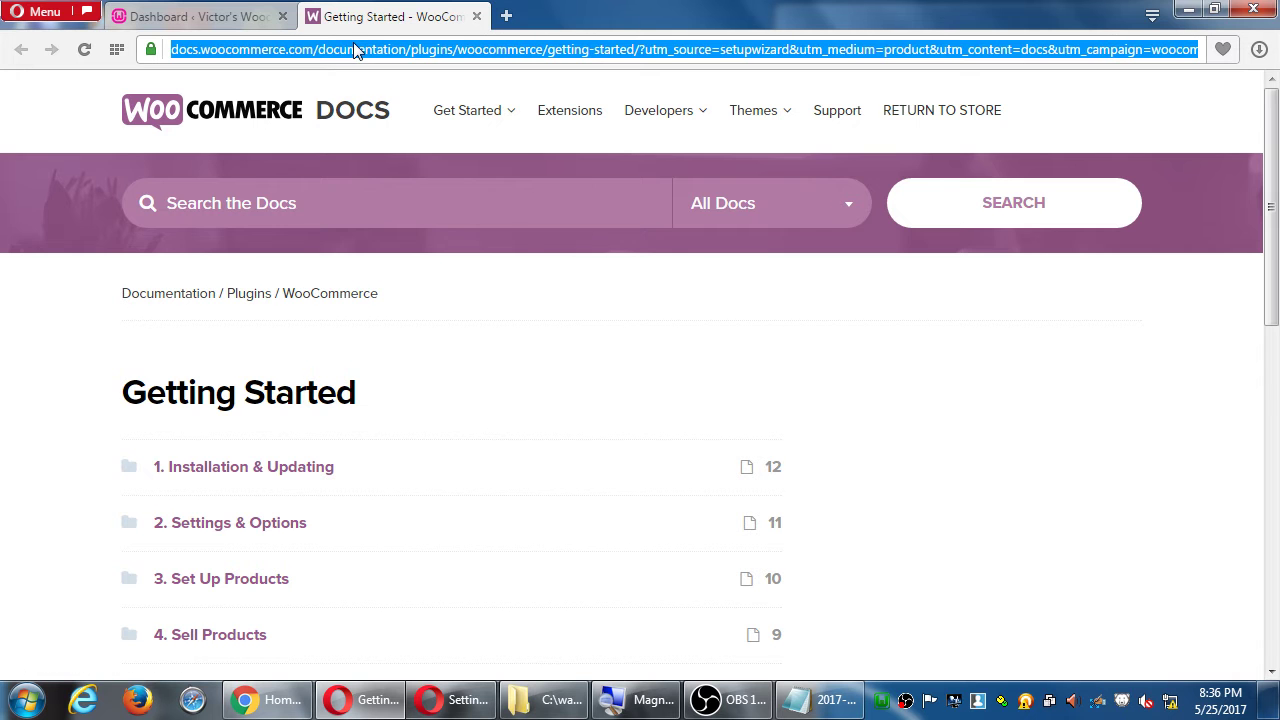
{"action": "scroll", "coordinate": [314, 310], "scroll_direction": "down", "scroll_amount": 2}
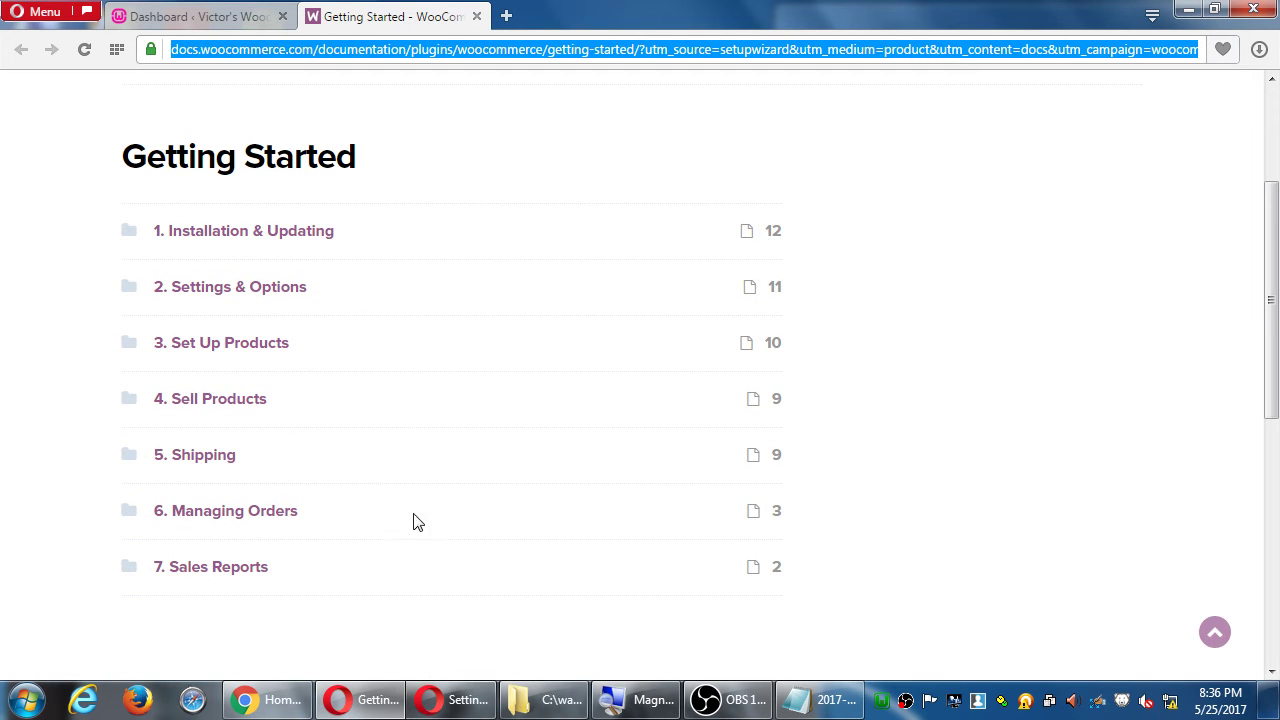
{"action": "left_click", "coordinate": [820, 699]}
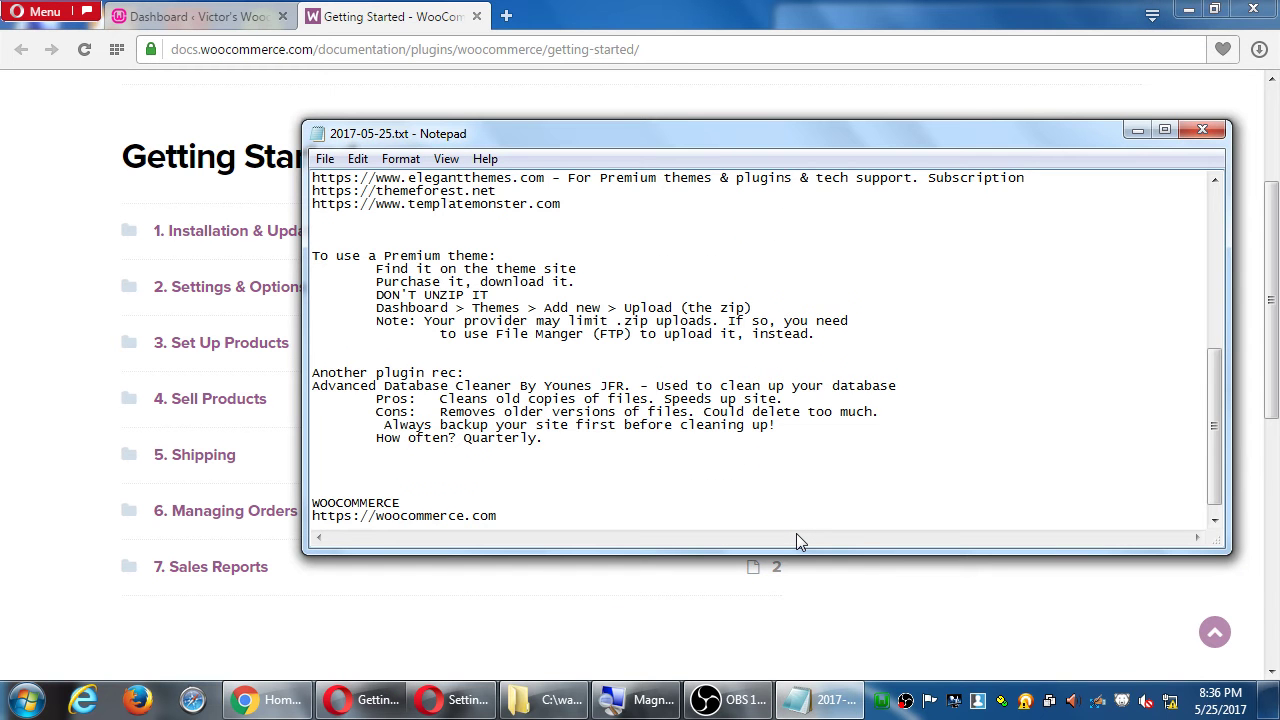
{"action": "type", "text": "https://docs.woocommerce.com/document/setting-up-taxes-in-woocommerce/"}
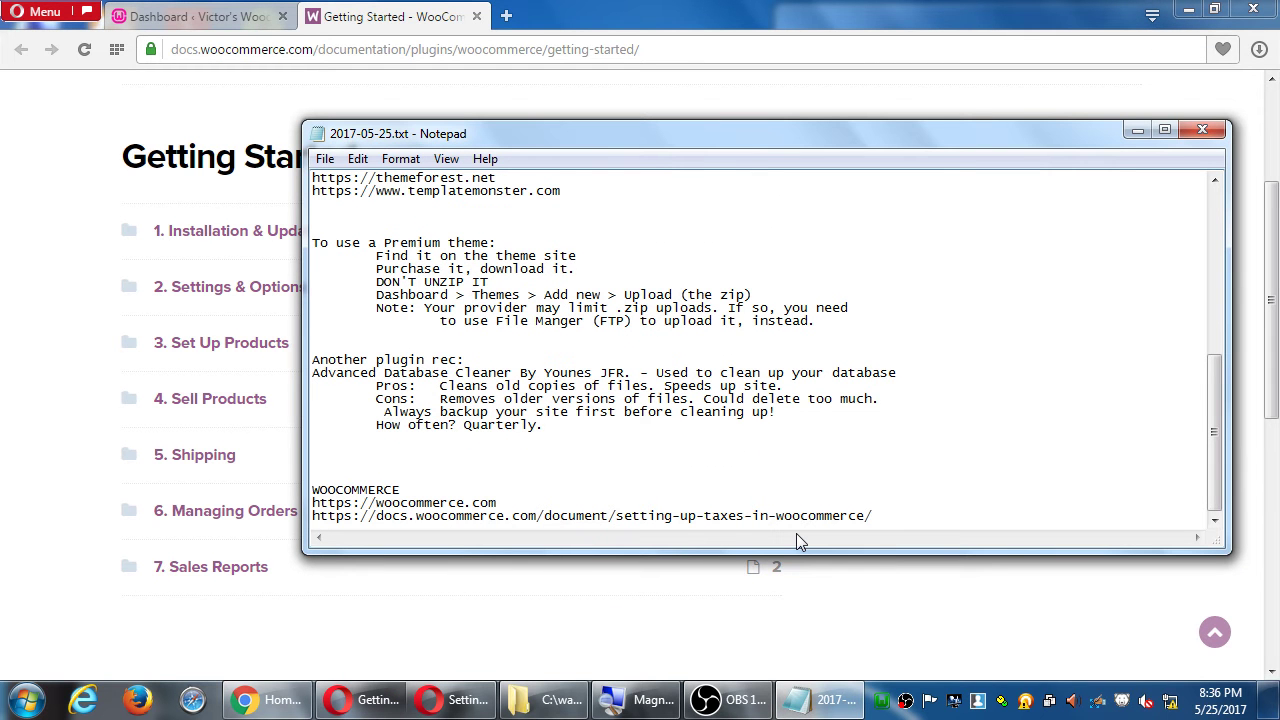
{"action": "key", "text": "Return"}
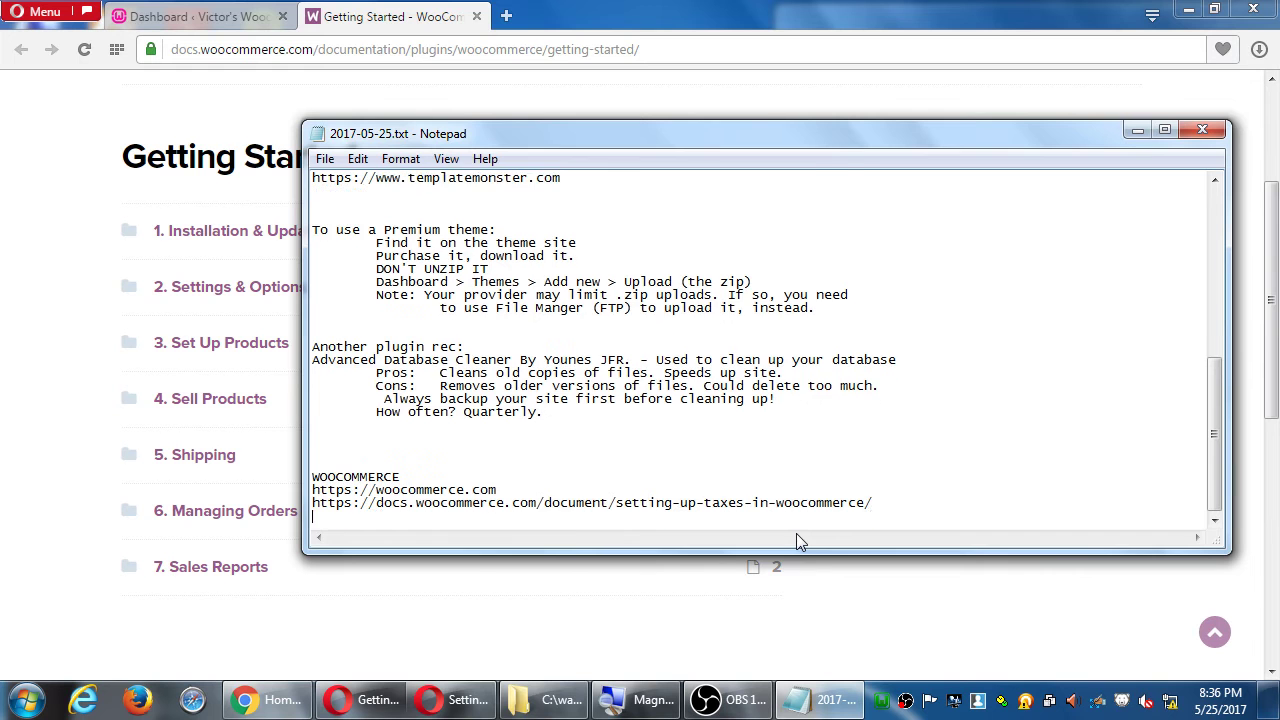
{"action": "type", "text": "https://docs.woocommerce.com/documentation/plugins/woocommerce/getting-started/?utm_source=setupwizard&utm_medium=product&utm_content=docs&utm_campaign=woocommerceplugin"}
{"action": "key", "text": "Home"}
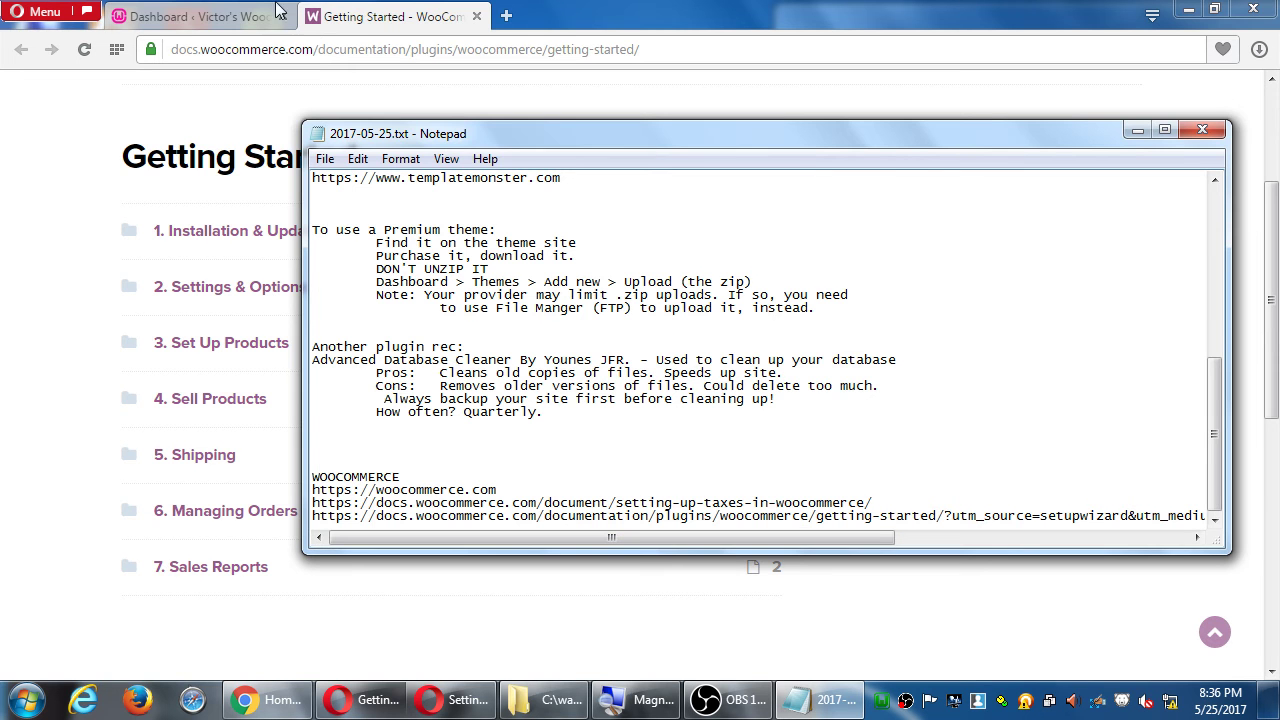
- Go back to the wizard's Ready page in Opera, open the Guided Tour videos in a new tab and copy that page's address
{"action": "left_click", "coordinate": [210, 17]}
{"action": "key", "text": "alt+Left"}
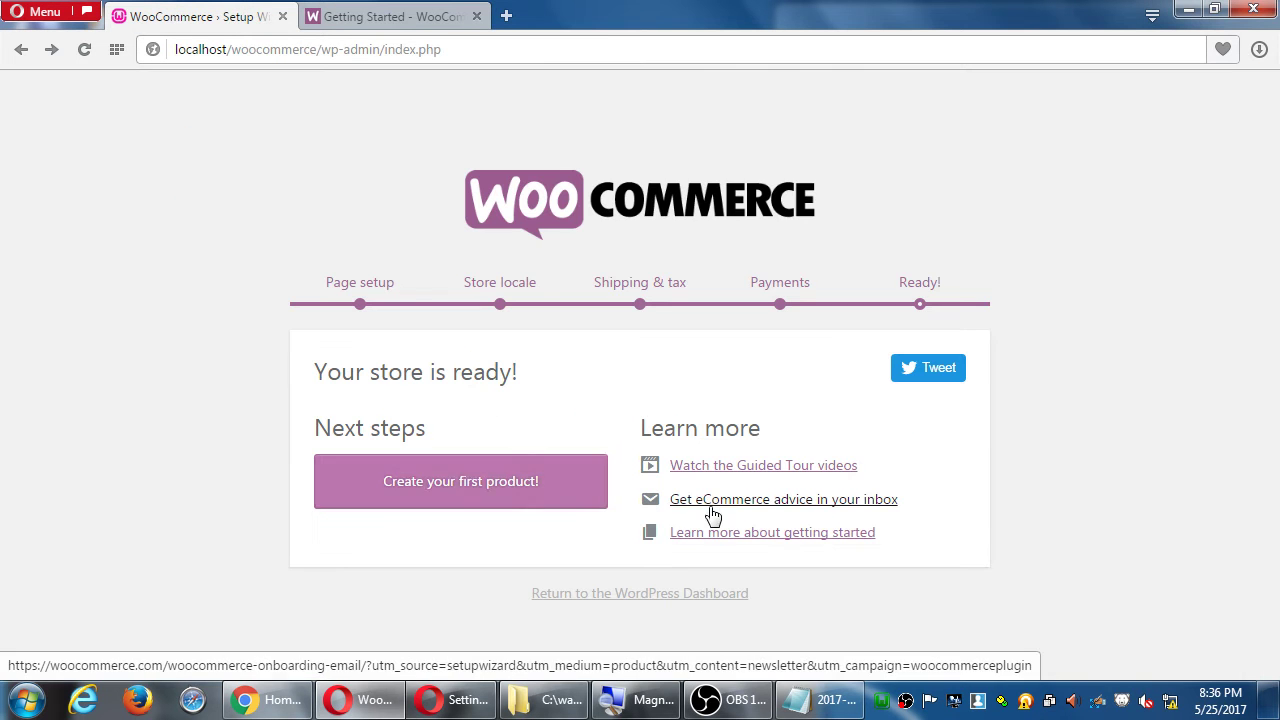
{"action": "left_click", "coordinate": [729, 482]}
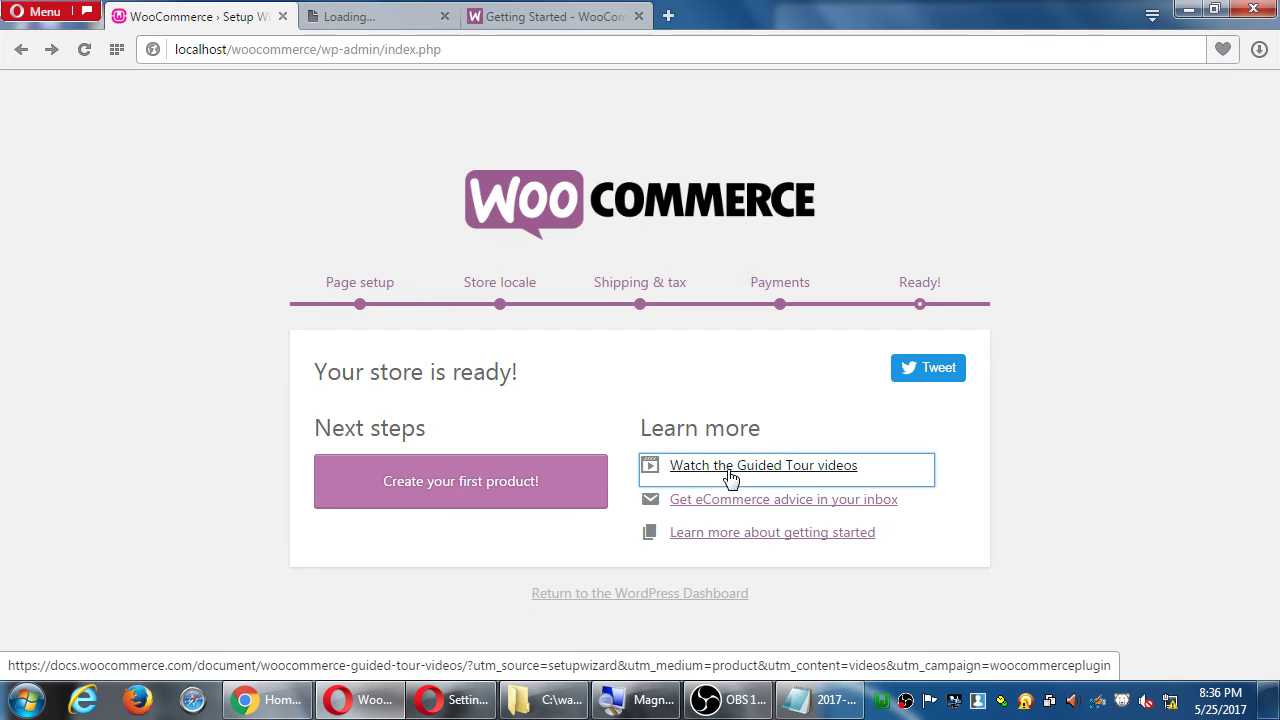
{"action": "left_click", "coordinate": [395, 14]}
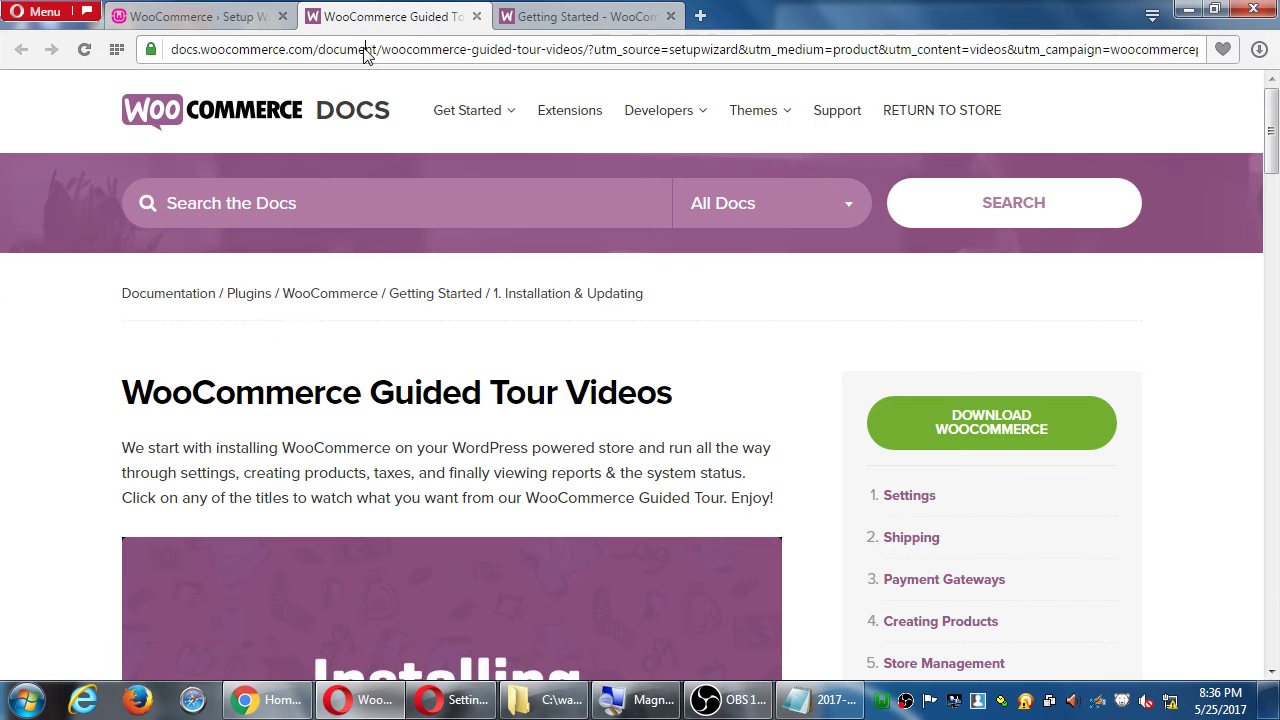
{"action": "left_click", "coordinate": [365, 50]}
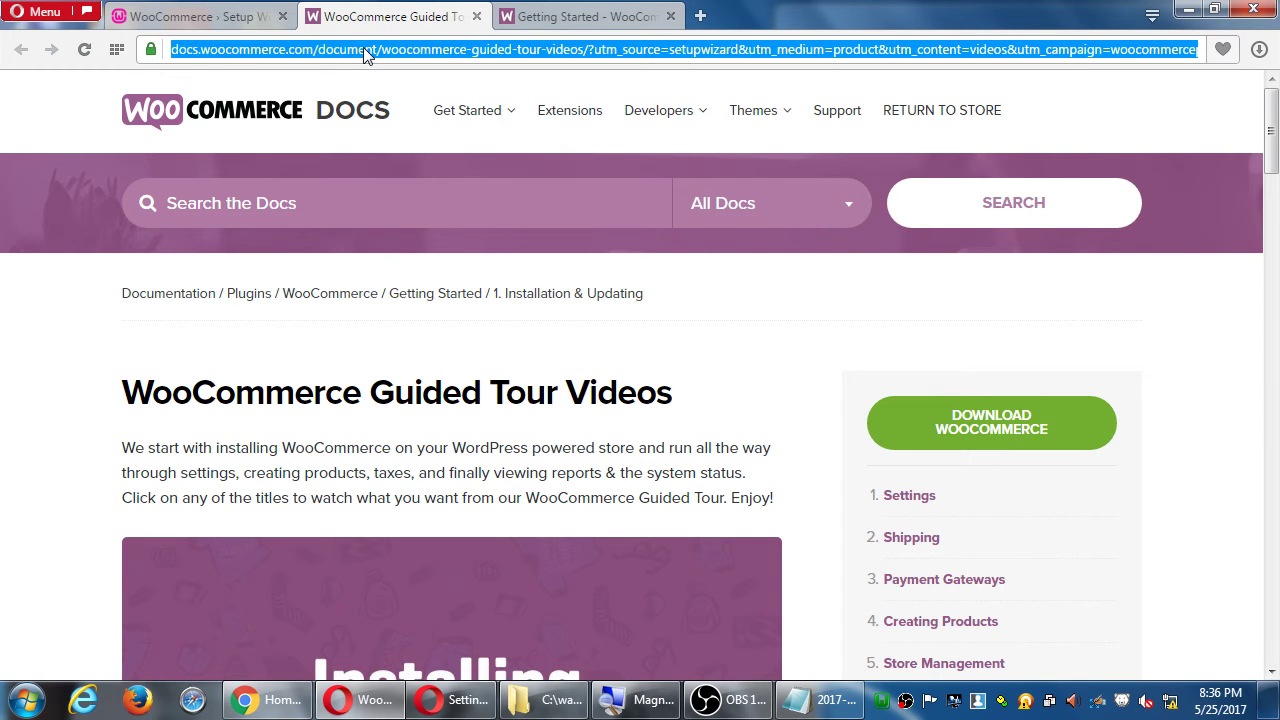
- Restore the WordPress Dashboard in the wizard's tab and insert the Guided Tour videos address above the Getting Started link in Notepad
{"action": "left_click", "coordinate": [255, 19]}
{"action": "key", "text": "alt+Right"}
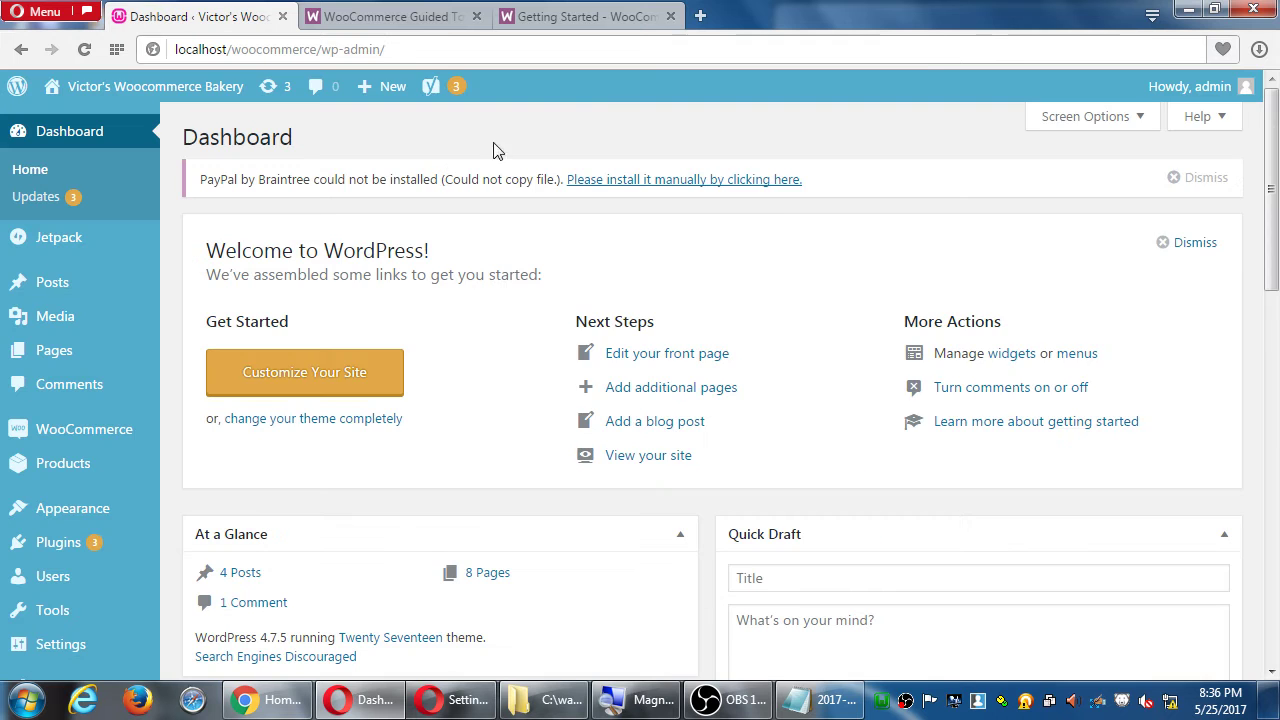
{"action": "left_click", "coordinate": [822, 699]}
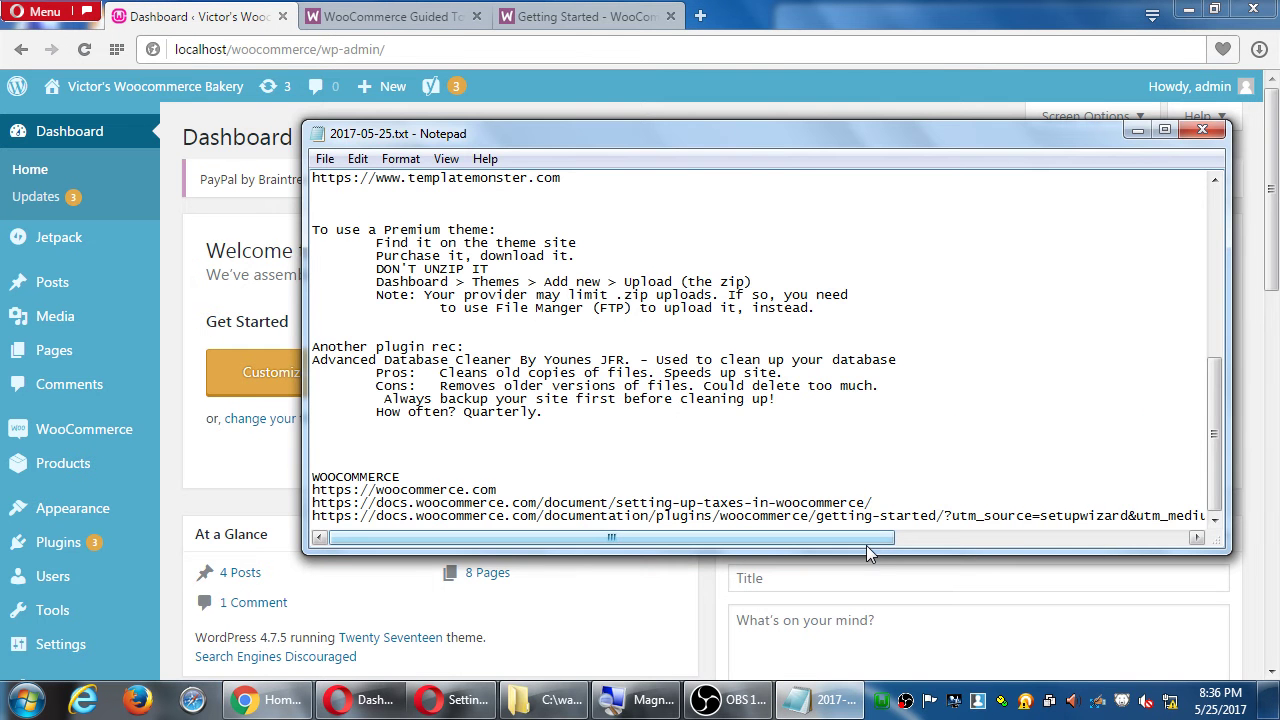
{"action": "key", "text": "Return"}
{"action": "type", "text": "https://docs.woocommerce.com/document/woocommerce-guided-tour-videos/?utm_source=setupwizard&utm_medium=product&utm_content=videos&utm_campaign=woocommerceplugin"}
{"action": "key", "text": "Down"}
{"action": "key", "text": "Down"}
{"action": "key", "text": "Up"}
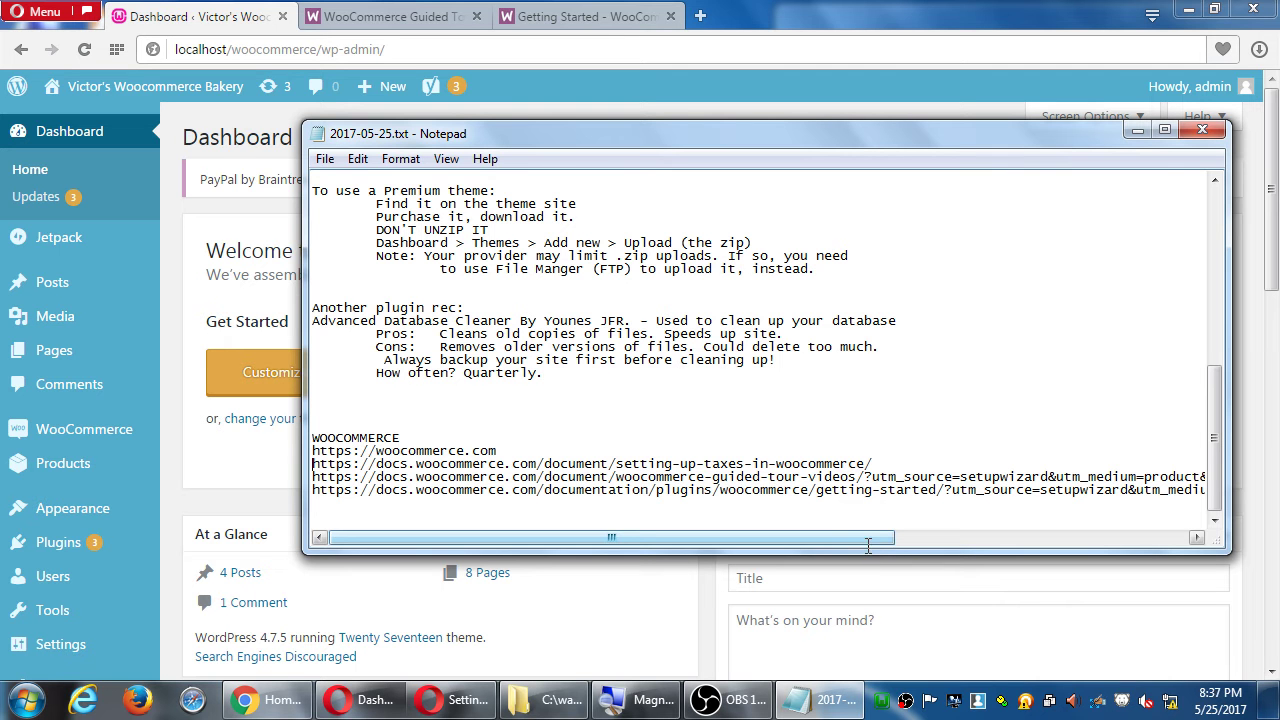
- Look through the Settings, Shipping and Payment Gateways video lists on the WooCommerce Guided Tour Videos page in Opera
{"action": "left_click", "coordinate": [650, 81]}
{"action": "left_click", "coordinate": [423, 18]}
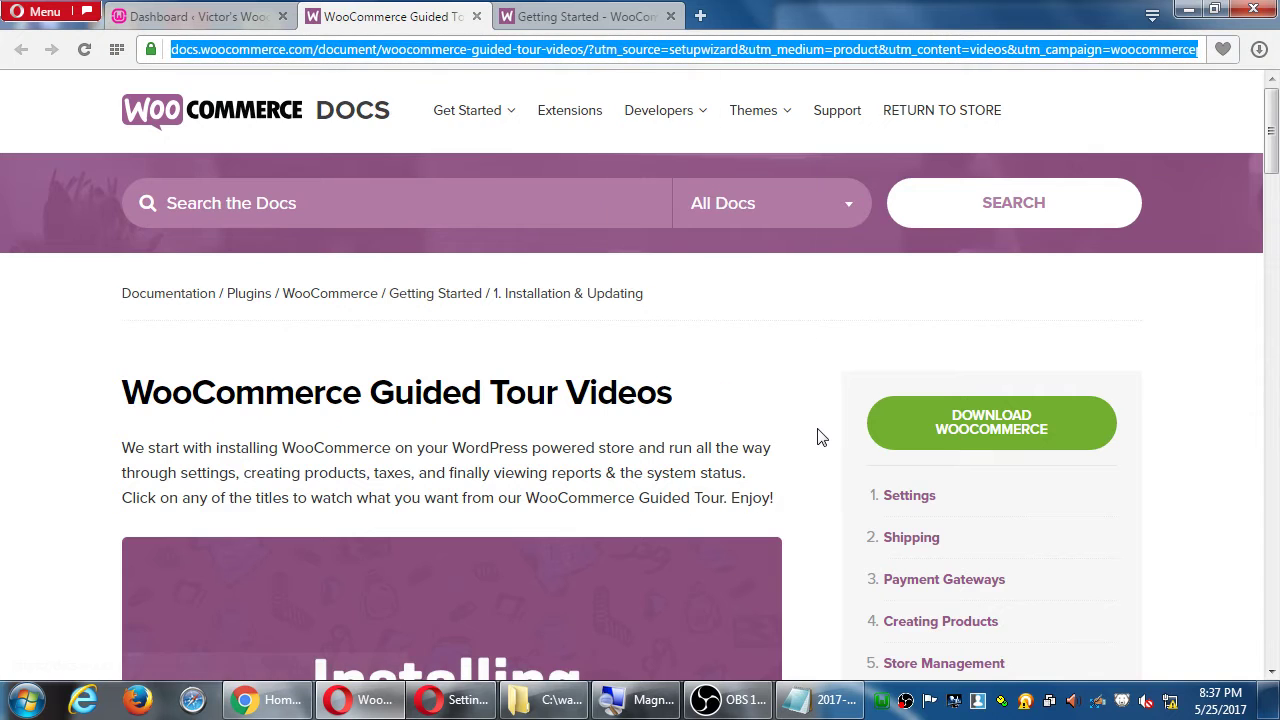
{"action": "scroll", "coordinate": [818, 436], "scroll_direction": "down", "scroll_amount": 3}
{"action": "scroll", "coordinate": [818, 436], "scroll_direction": "down", "scroll_amount": 5}
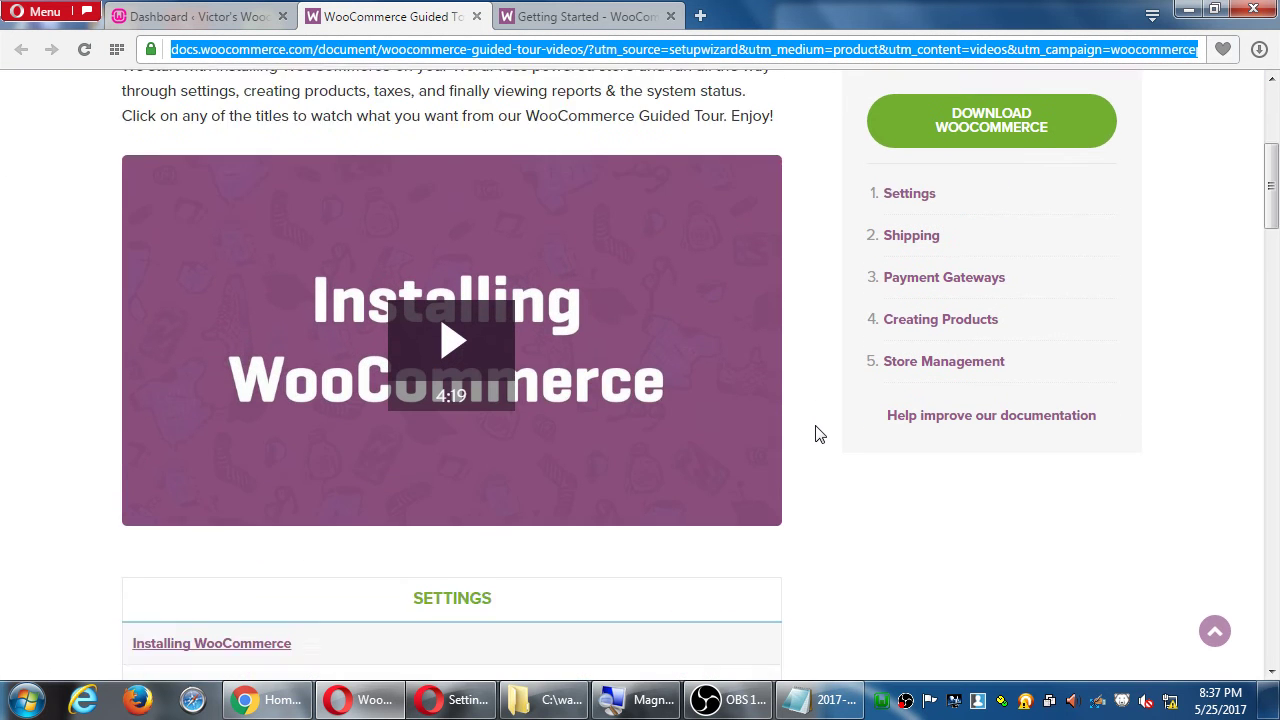
{"action": "scroll", "coordinate": [389, 437], "scroll_direction": "down", "scroll_amount": 1}
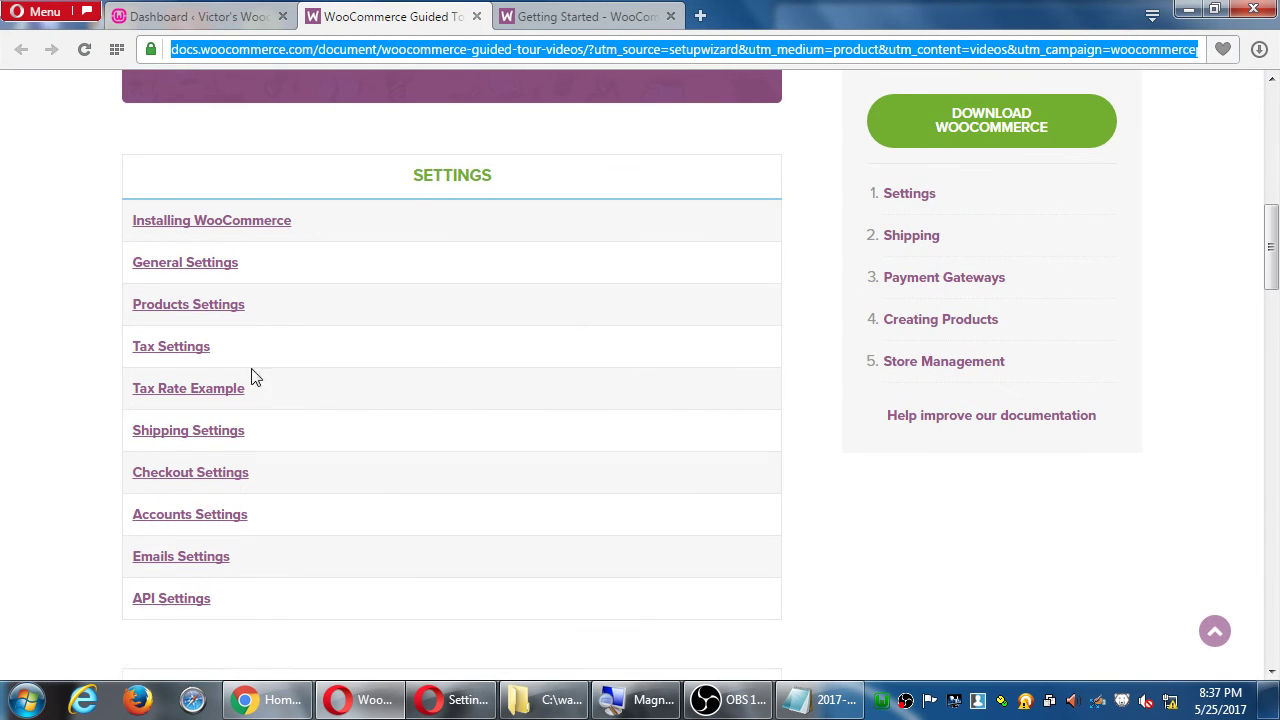
{"action": "scroll", "coordinate": [210, 437], "scroll_direction": "down", "scroll_amount": 1}
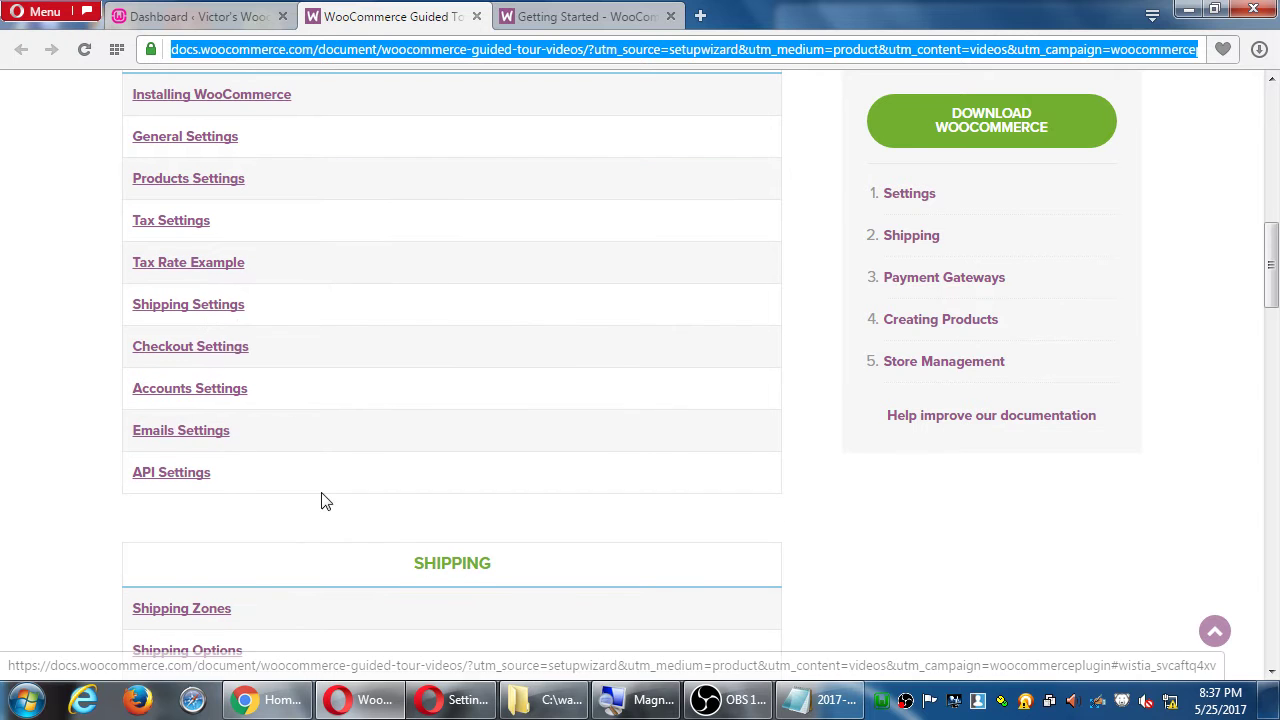
{"action": "scroll", "coordinate": [209, 434], "scroll_direction": "down", "scroll_amount": 2}
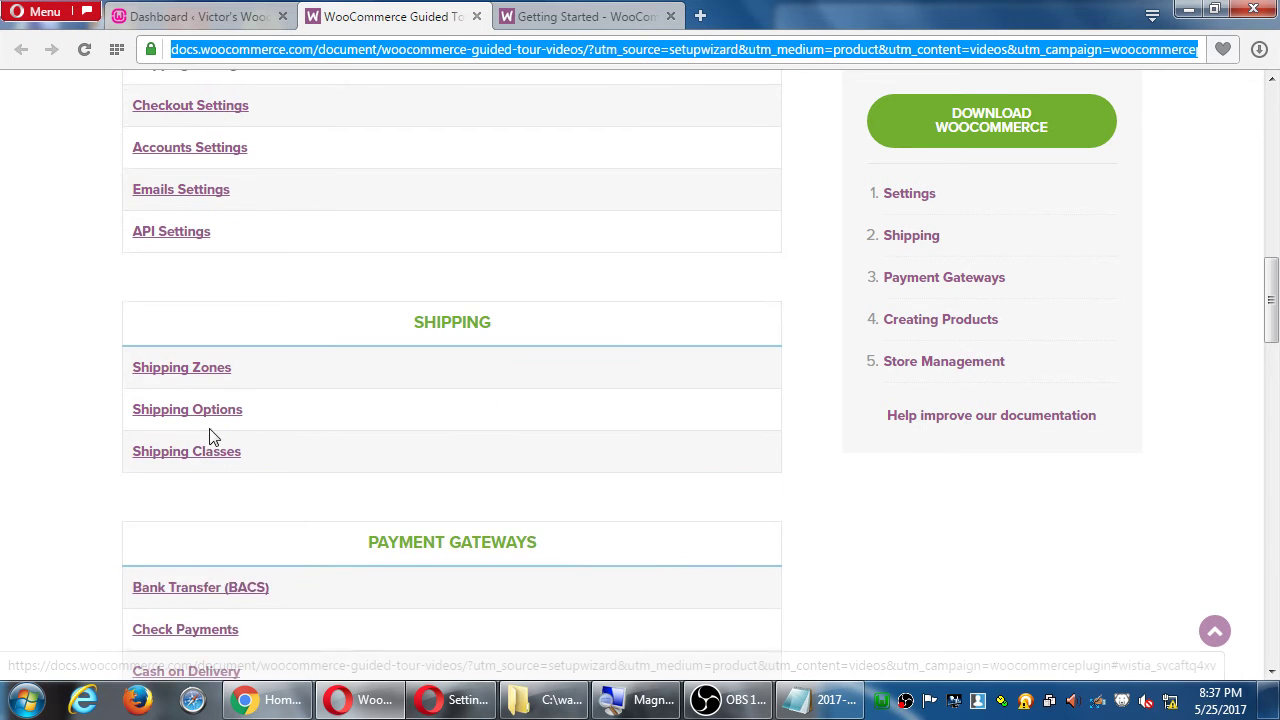
{"action": "scroll", "coordinate": [206, 400], "scroll_direction": "up", "scroll_amount": 1}
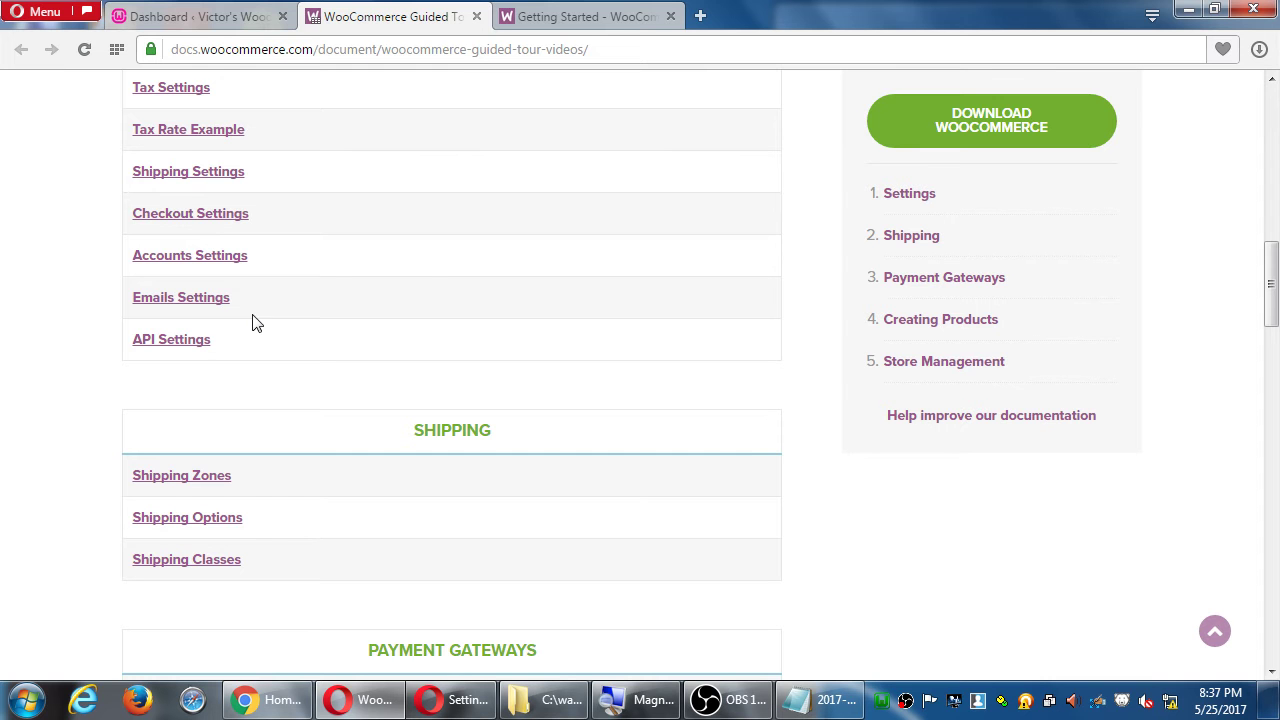
{"action": "scroll", "coordinate": [415, 290], "scroll_direction": "down", "scroll_amount": 2}
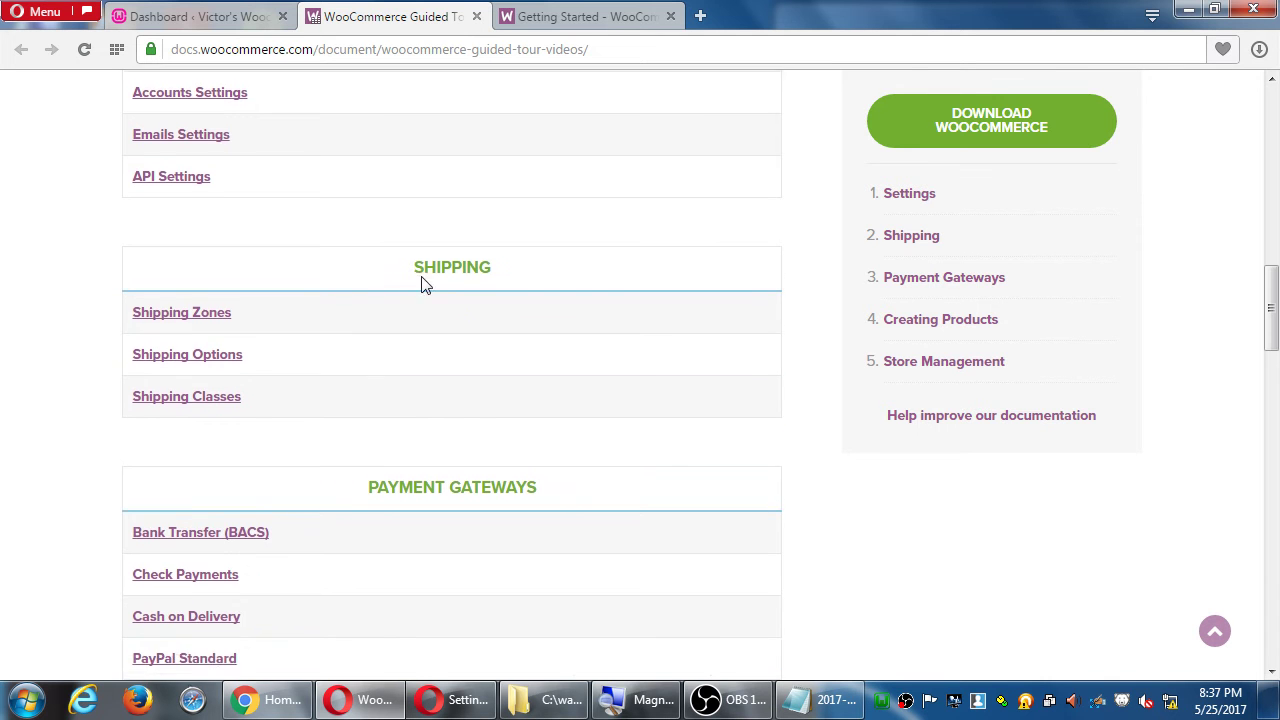
- Play the Emails Settings video from the Guided Tour list and bring its player into view
{"action": "left_click", "coordinate": [198, 139]}
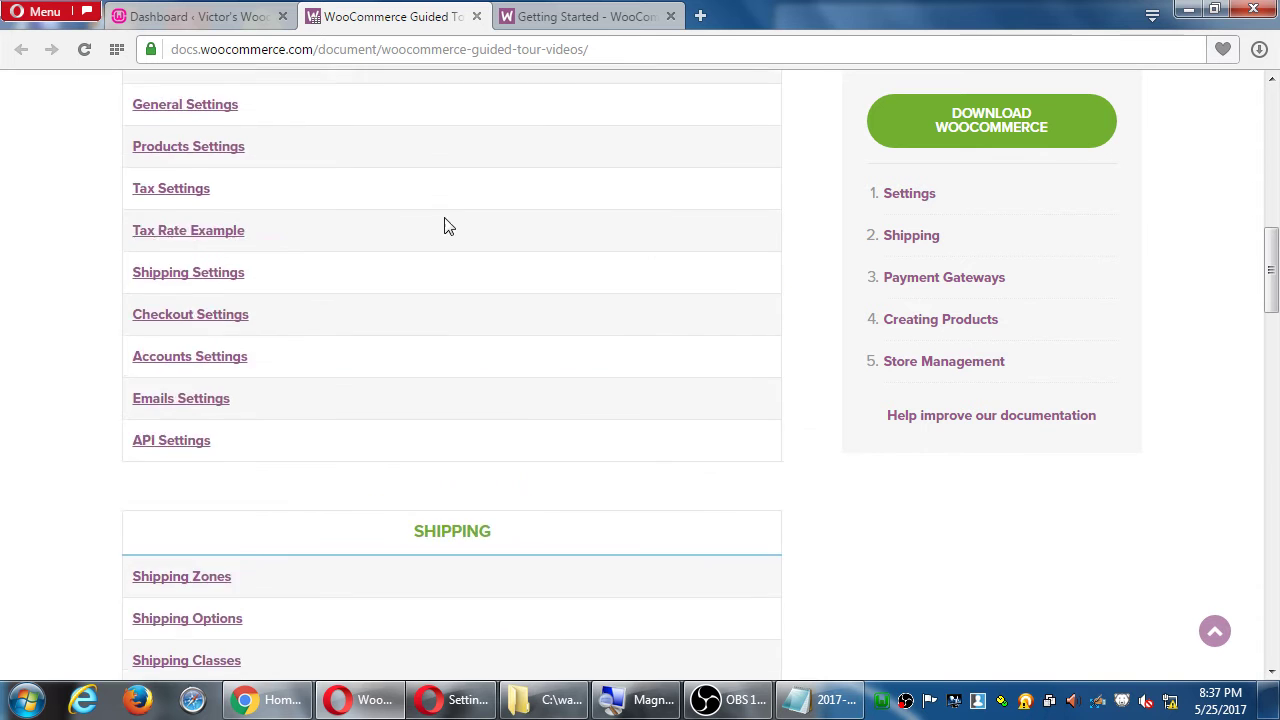
{"action": "scroll", "coordinate": [444, 217], "scroll_direction": "up", "scroll_amount": 2}
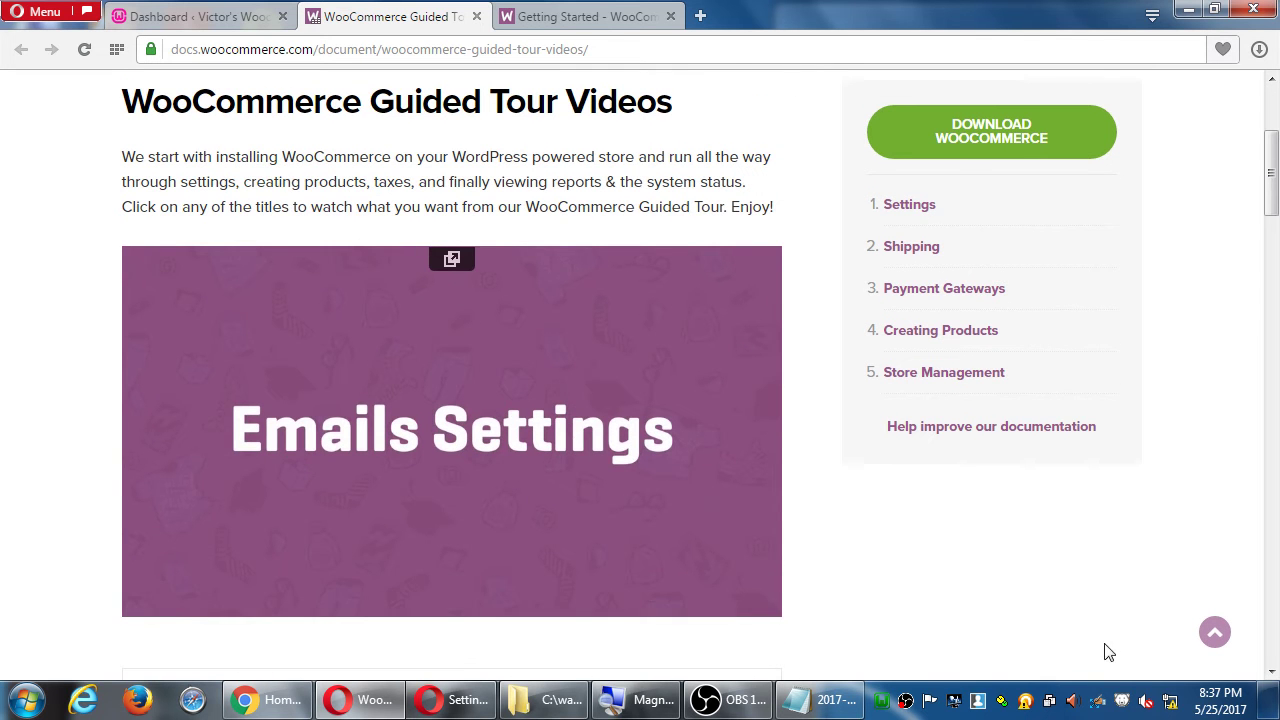
{"action": "scroll", "coordinate": [1146, 700], "scroll_direction": "up", "scroll_amount": 3}
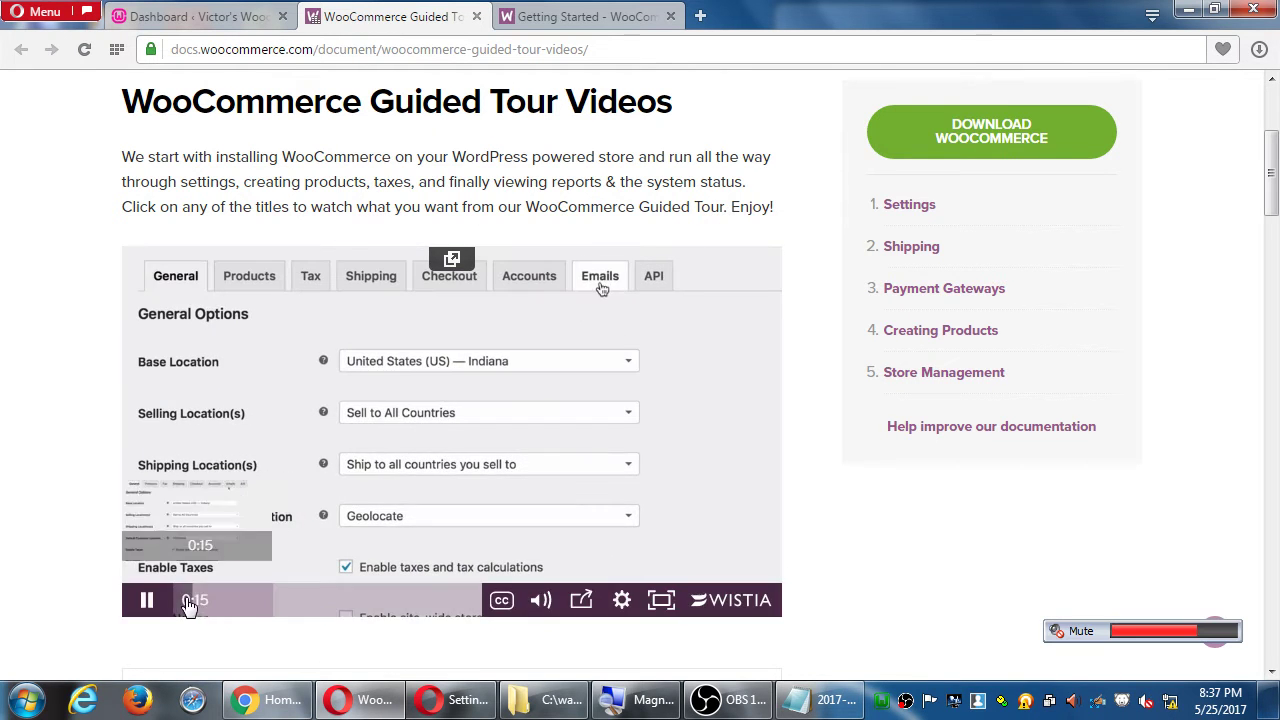
- Pause the Emails Settings video, close the Guided Tour page and review the Sell Products topics in the Getting Started documentation
{"action": "left_click", "coordinate": [150, 601]}
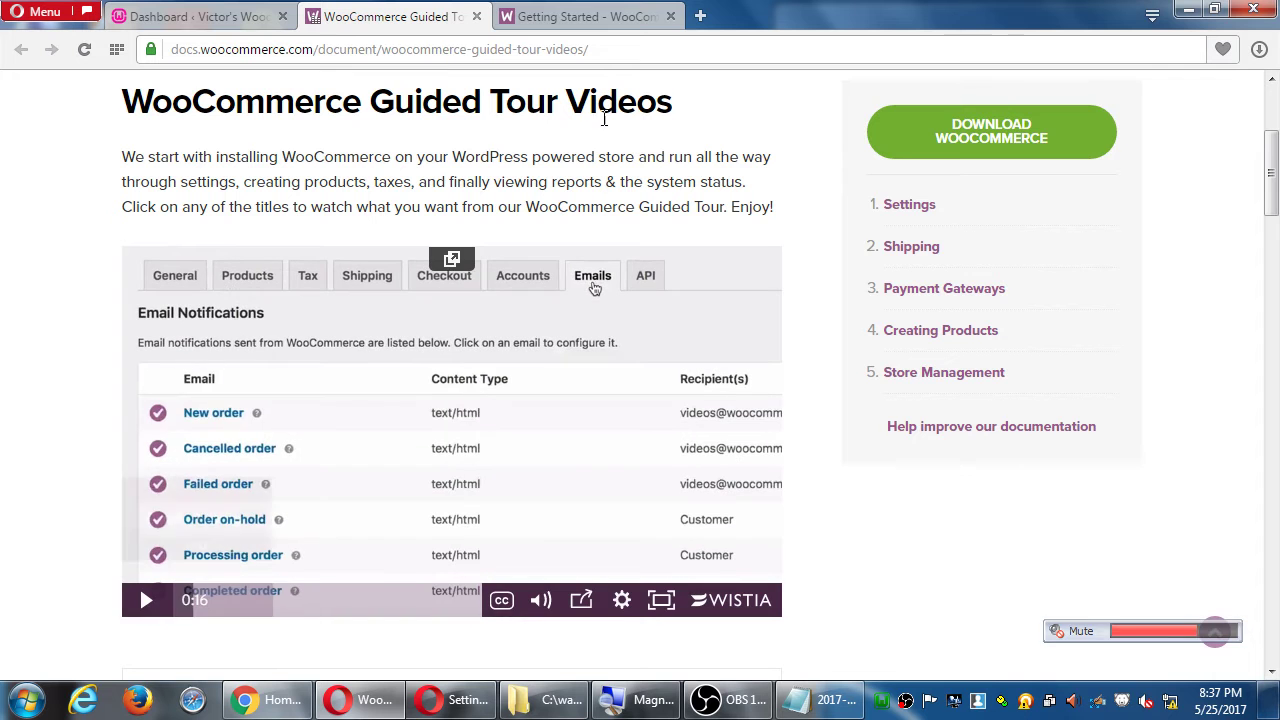
{"action": "left_click", "coordinate": [476, 16]}
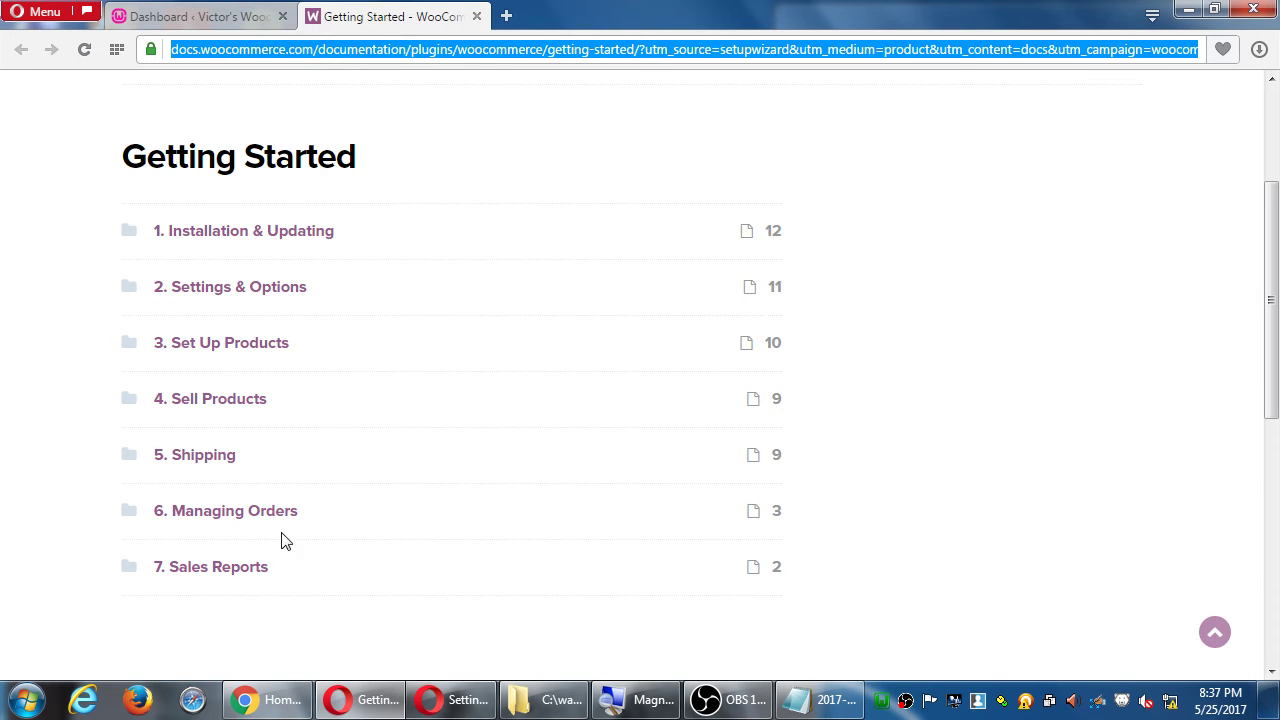
{"action": "left_click", "coordinate": [213, 399]}
{"action": "scroll", "coordinate": [463, 405], "scroll_direction": "down", "scroll_amount": 2}
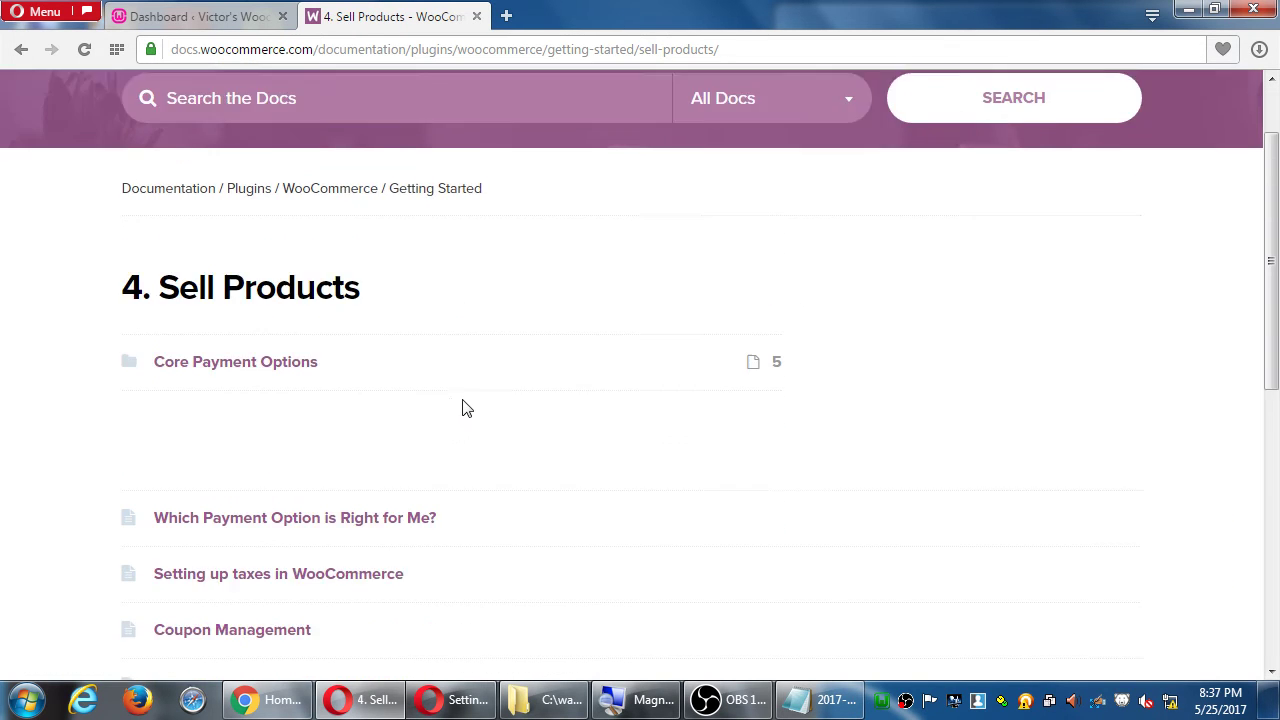
{"action": "scroll", "coordinate": [463, 405], "scroll_direction": "down", "scroll_amount": 1}
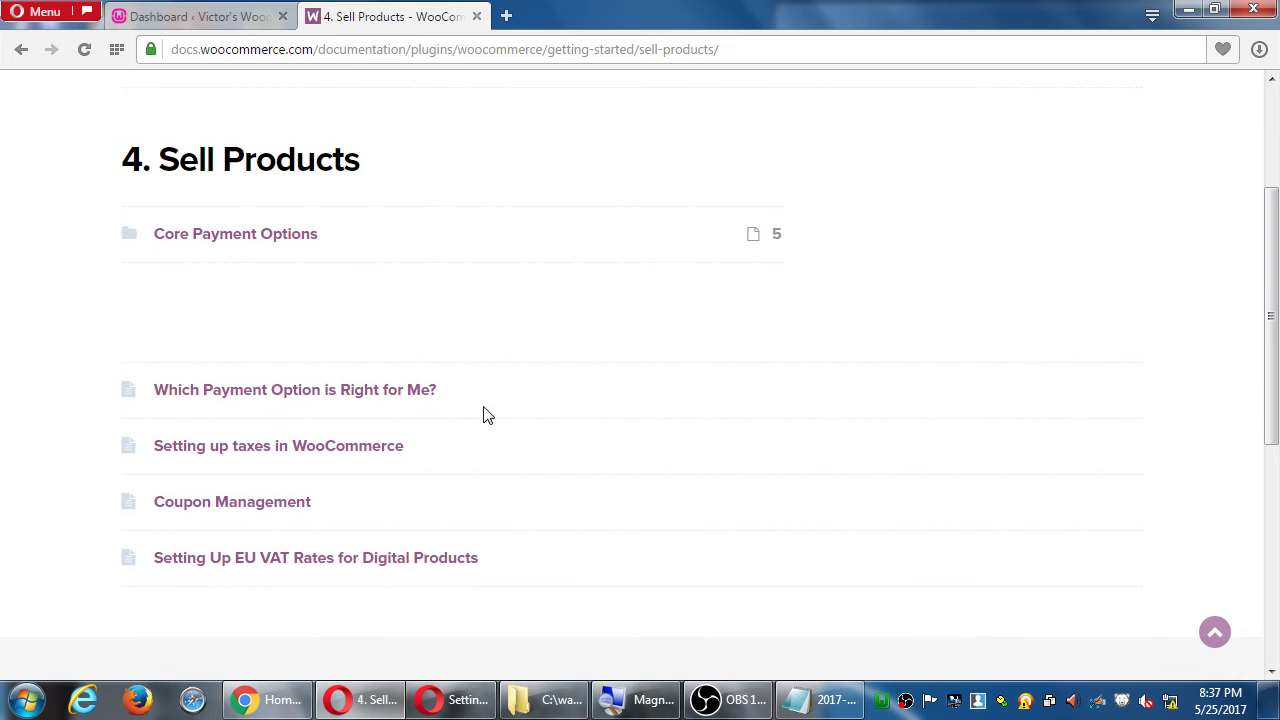
{"action": "scroll", "coordinate": [483, 414], "scroll_direction": "down", "scroll_amount": 1}
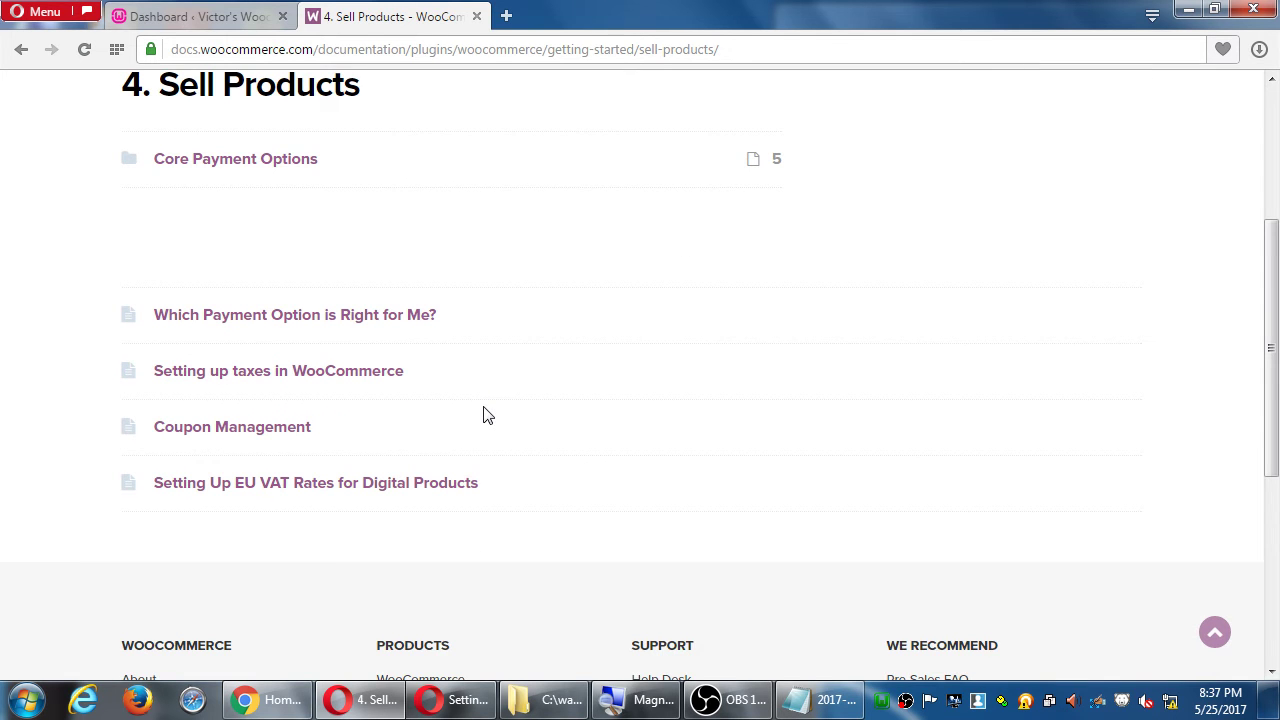
- Return to the WordPress Dashboard, dismiss the Welcome to WordPress panel and look over the remaining dashboard boxes
{"action": "left_click", "coordinate": [232, 27]}
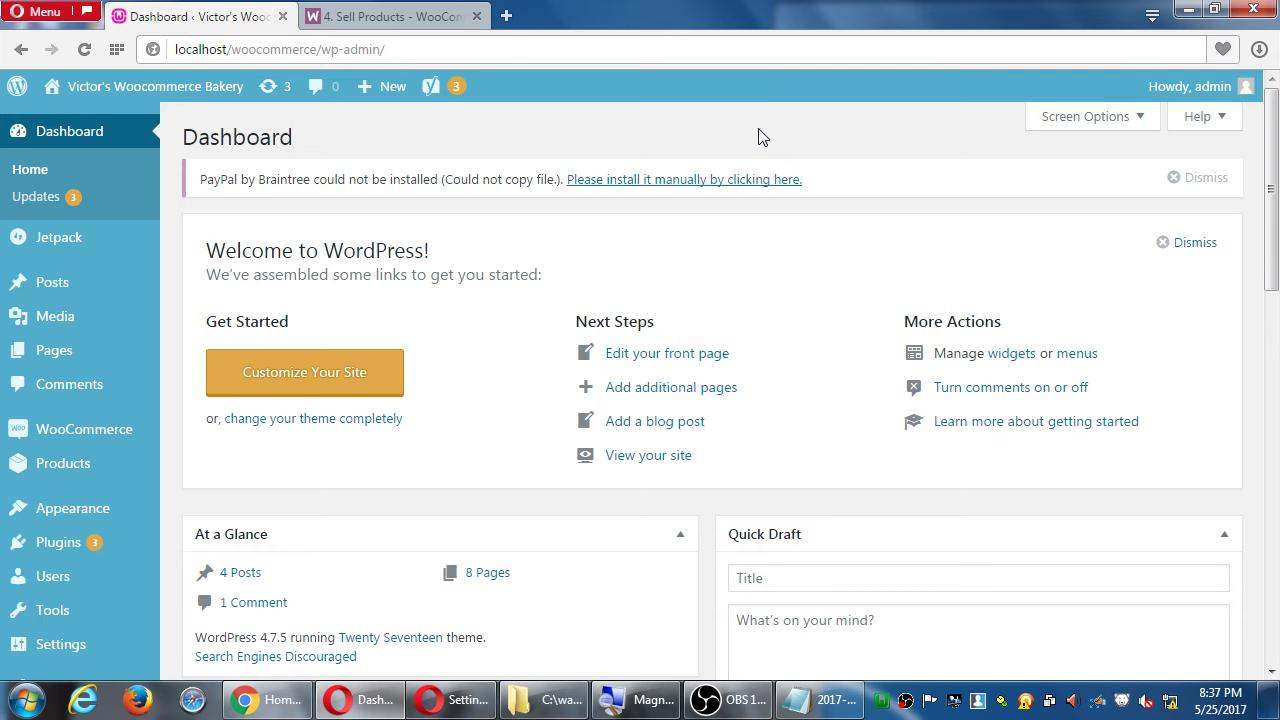
{"action": "left_click", "coordinate": [1195, 246]}
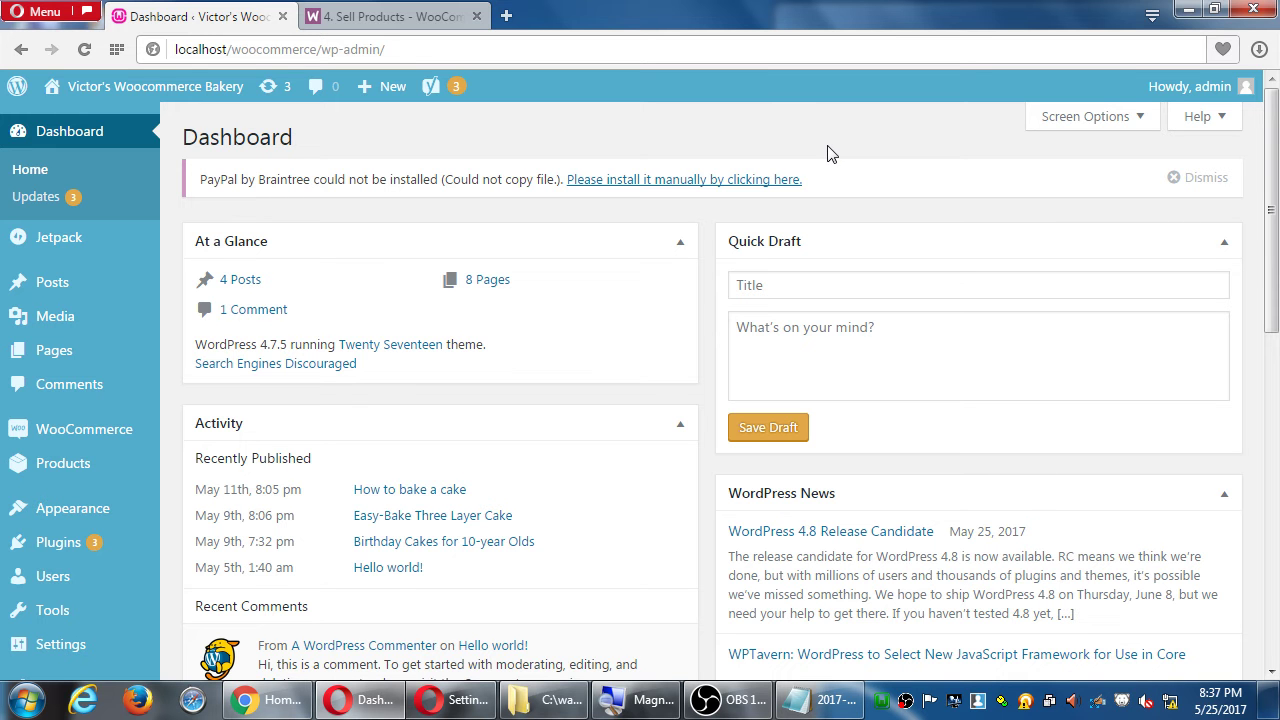
{"action": "scroll", "coordinate": [830, 152], "scroll_direction": "down", "scroll_amount": 4}
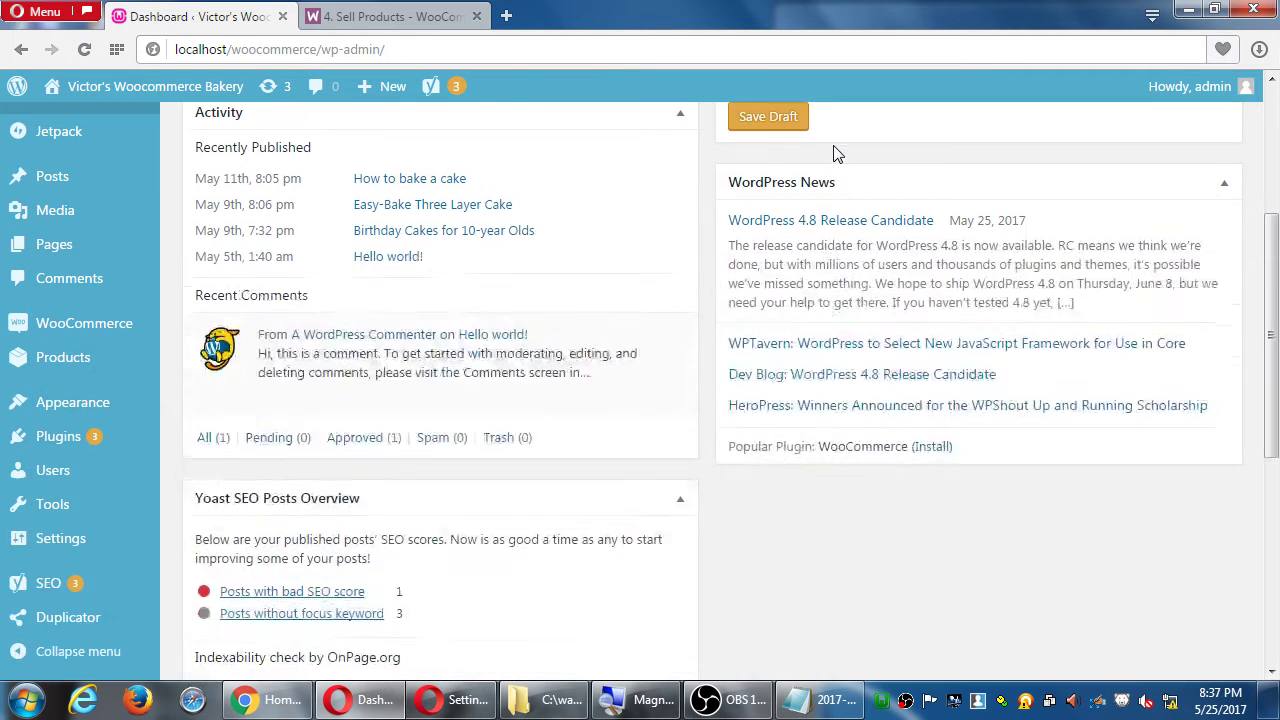
{"action": "scroll", "coordinate": [857, 334], "scroll_direction": "down", "scroll_amount": 2}
{"action": "scroll", "coordinate": [857, 334], "scroll_direction": "down", "scroll_amount": 2}
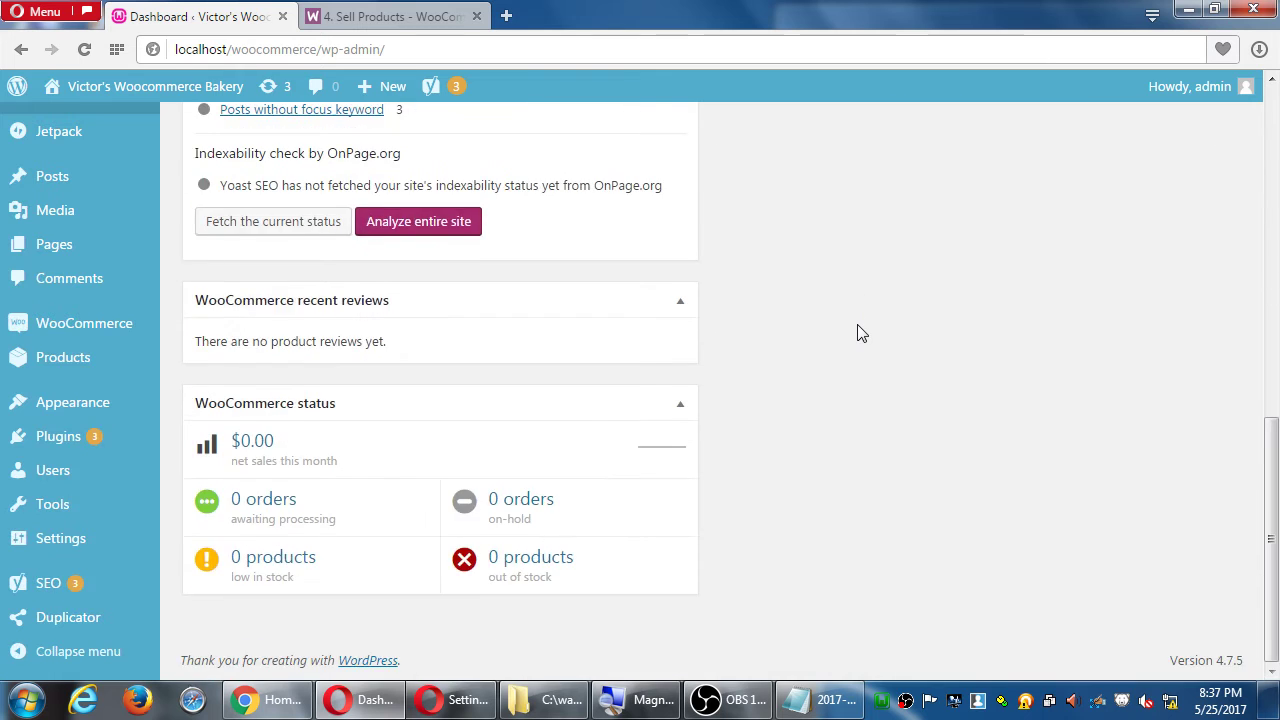
{"action": "scroll", "coordinate": [857, 332], "scroll_direction": "up", "scroll_amount": 8}
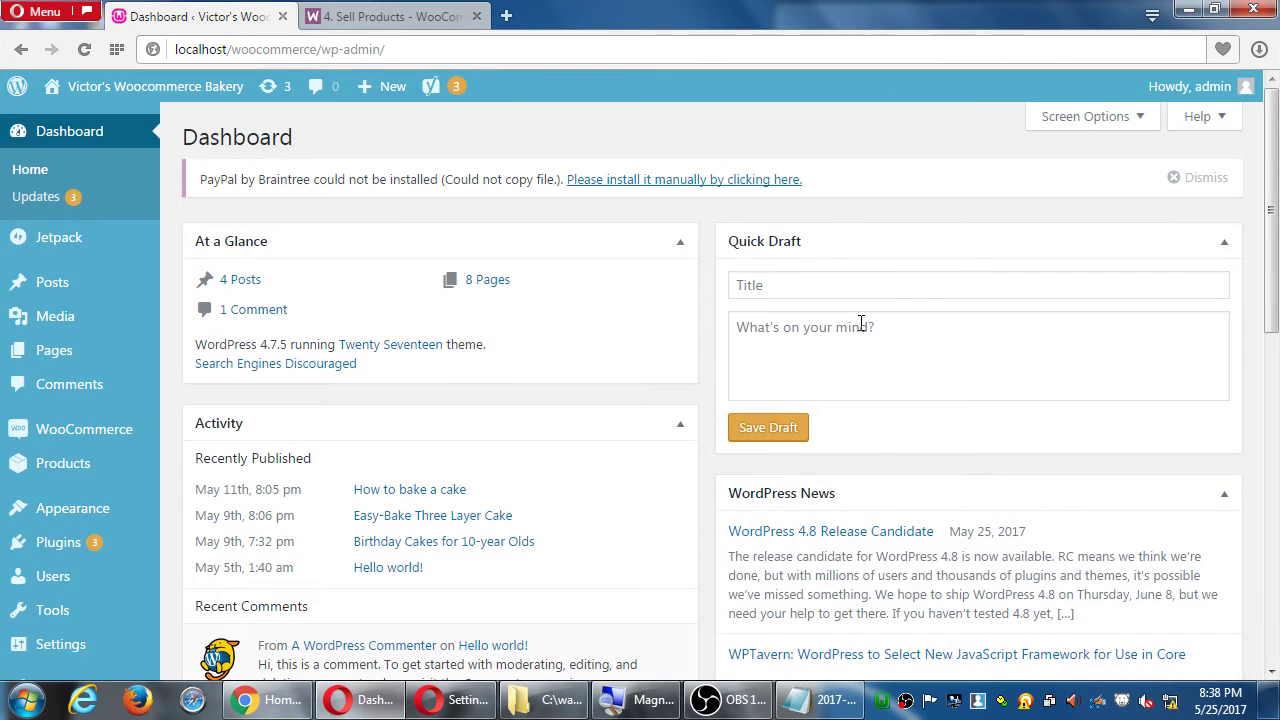
- Hide the WordPress News box from the Dashboard through the screen options
{"action": "scroll", "coordinate": [842, 319], "scroll_direction": "down", "scroll_amount": 5}
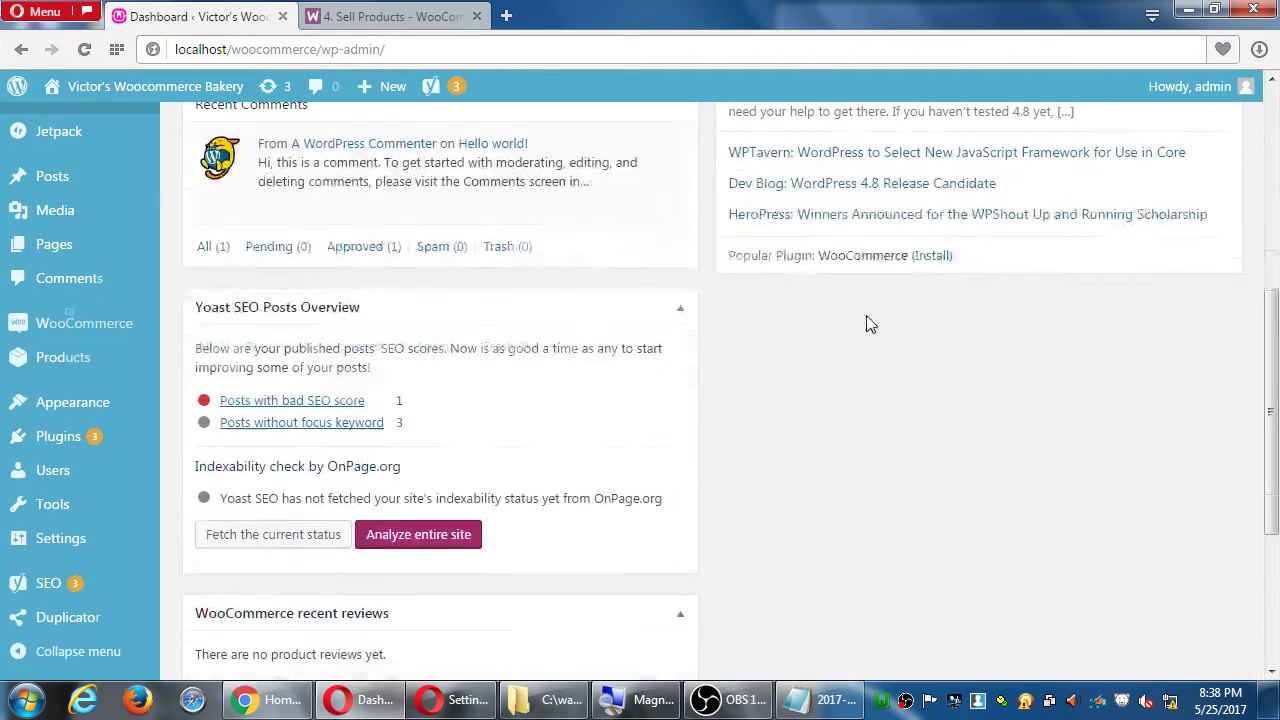
{"action": "scroll", "coordinate": [866, 320], "scroll_direction": "up", "scroll_amount": 5}
{"action": "left_click", "coordinate": [1105, 118]}
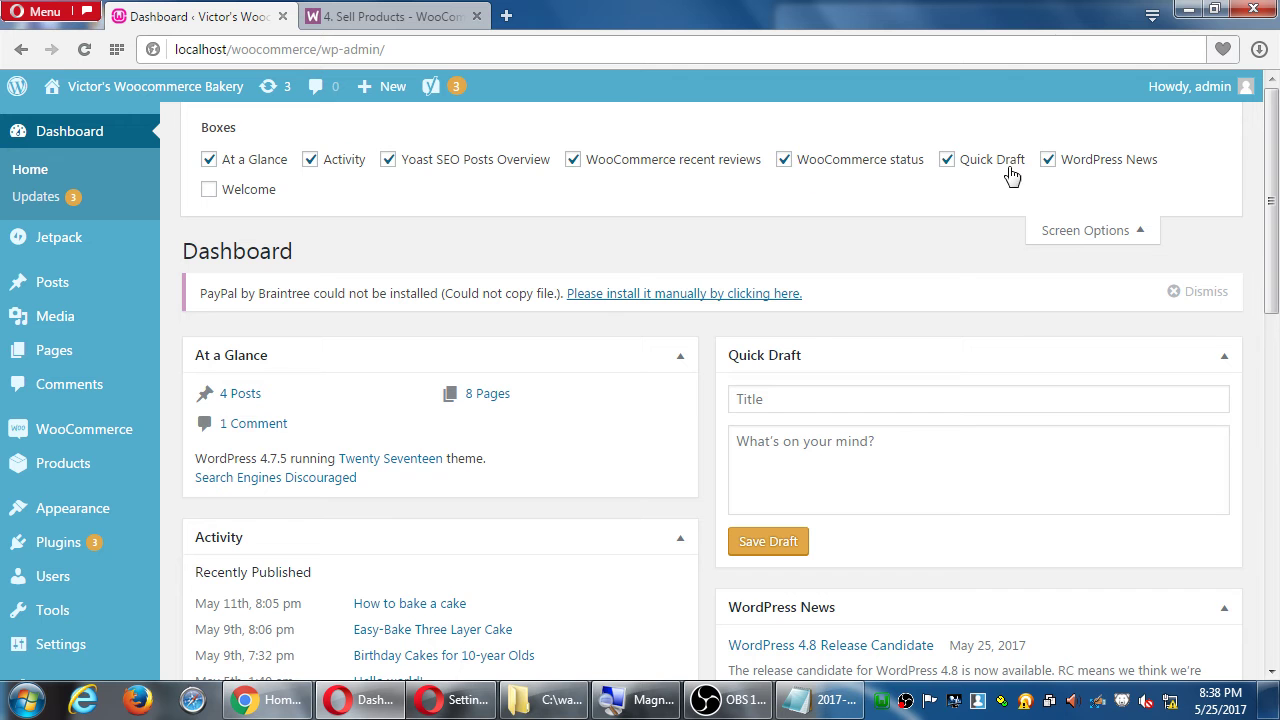
{"action": "left_click", "coordinate": [1049, 160]}
{"action": "left_click", "coordinate": [1068, 220]}
- Move the WooCommerce status box to the top of the Dashboard's first column and place WooCommerce recent reviews directly below it
{"action": "scroll", "coordinate": [700, 514], "scroll_direction": "down", "scroll_amount": 8}
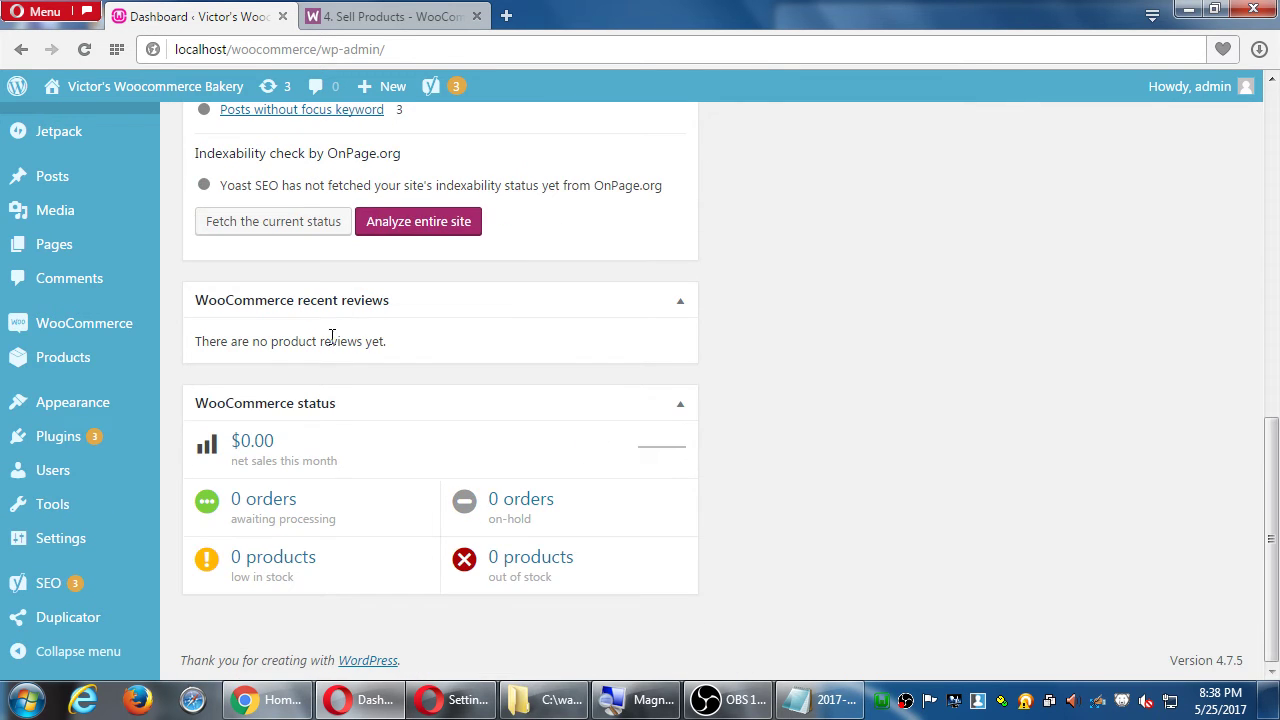
{"action": "scroll", "coordinate": [343, 386], "scroll_direction": "up", "scroll_amount": 3}
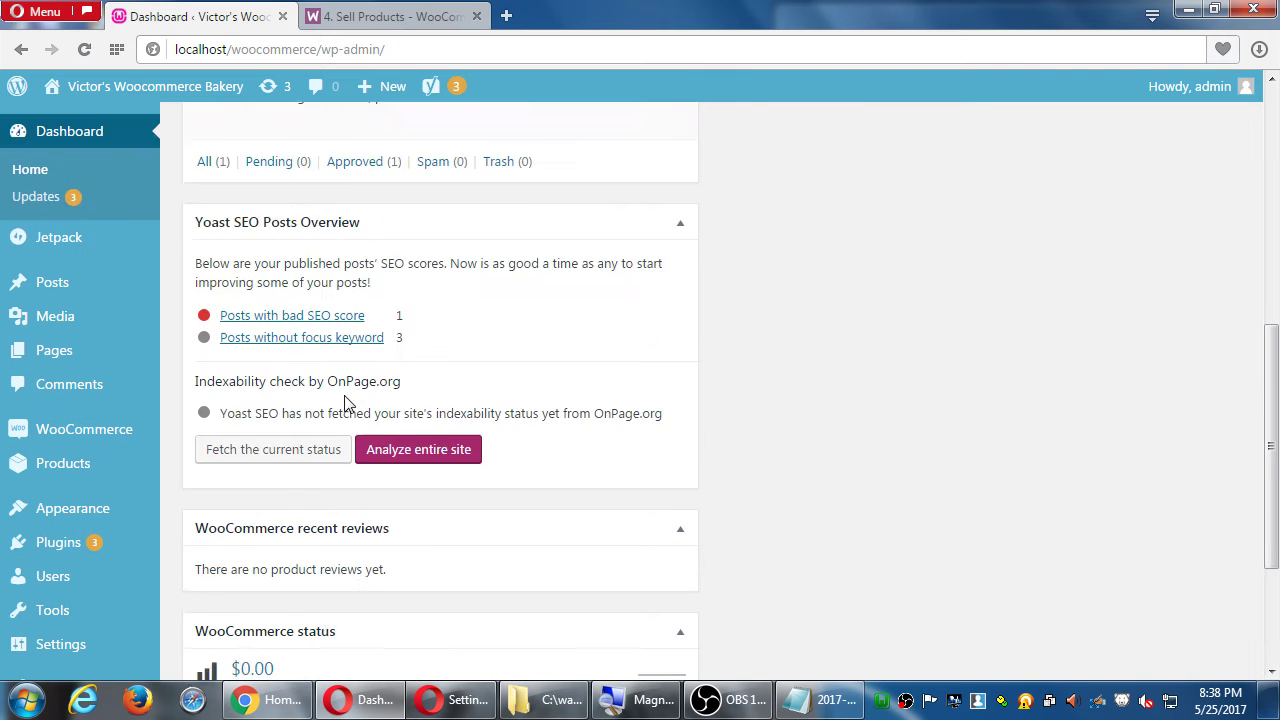
{"action": "scroll", "coordinate": [430, 330], "scroll_direction": "up", "scroll_amount": 5}
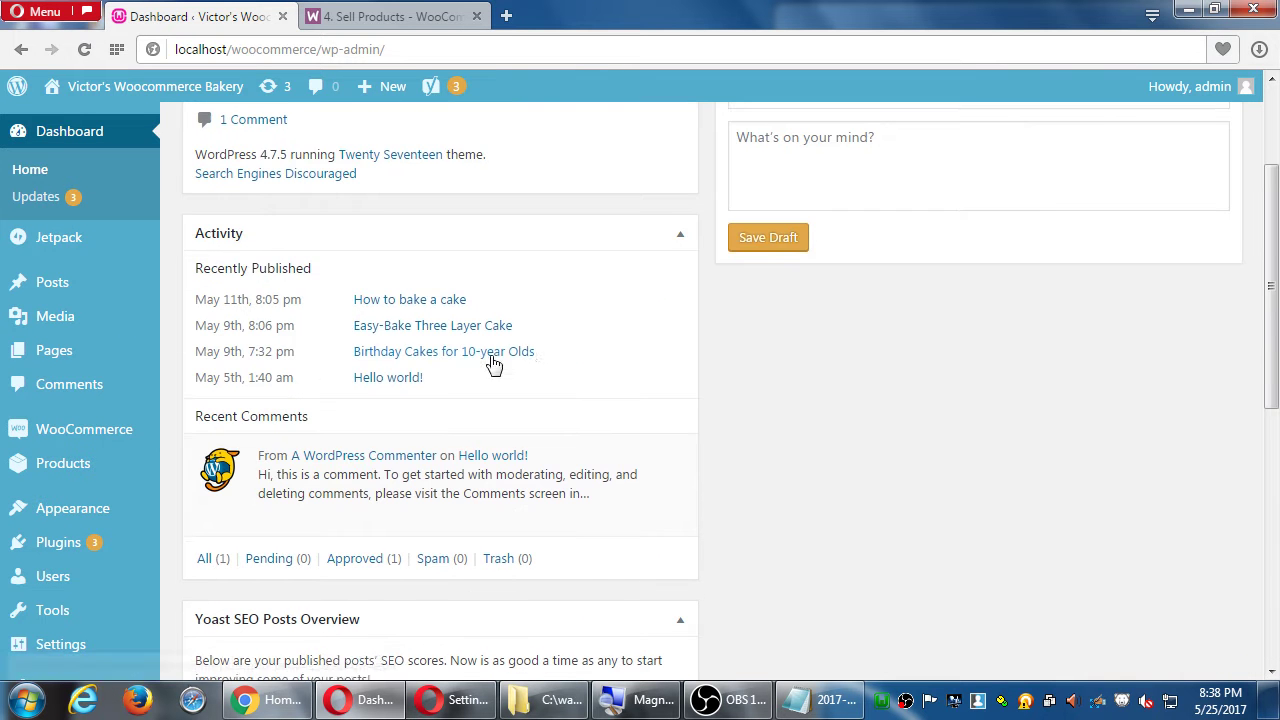
{"action": "scroll", "coordinate": [555, 373], "scroll_direction": "down", "scroll_amount": 8}
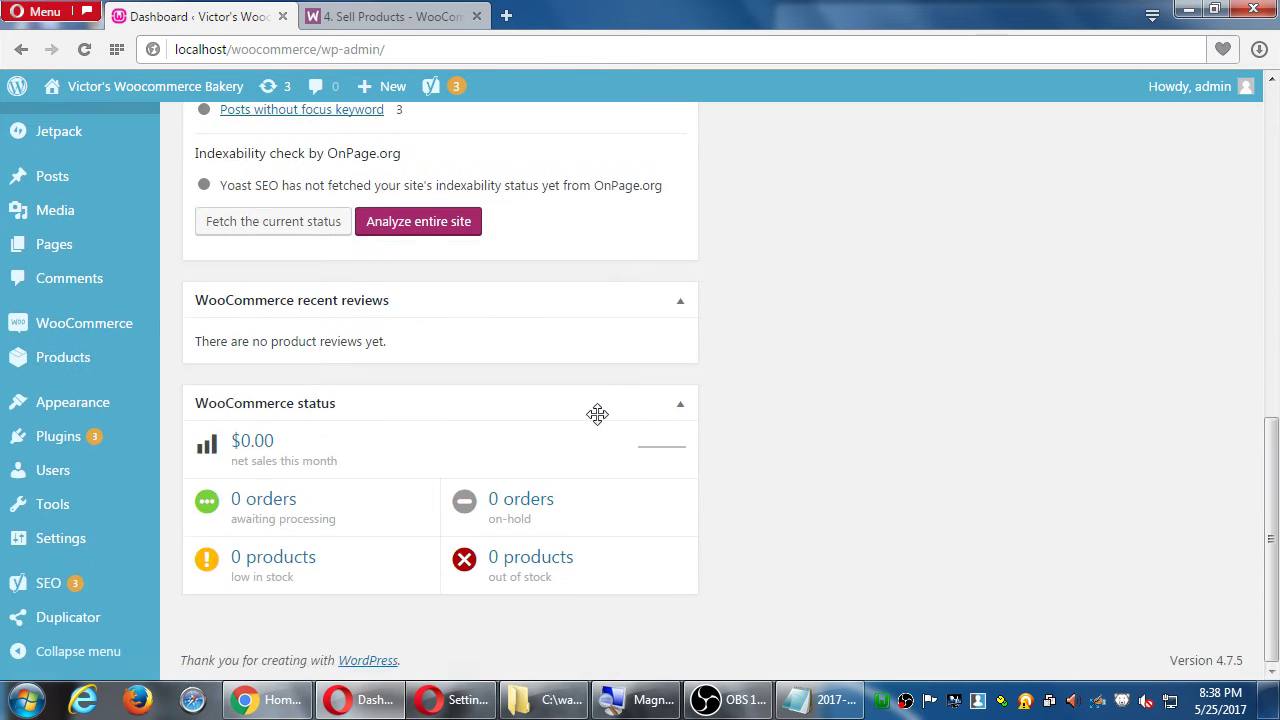
{"action": "left_click_drag", "start_coordinate": [297, 403], "coordinate": [301, 236]}
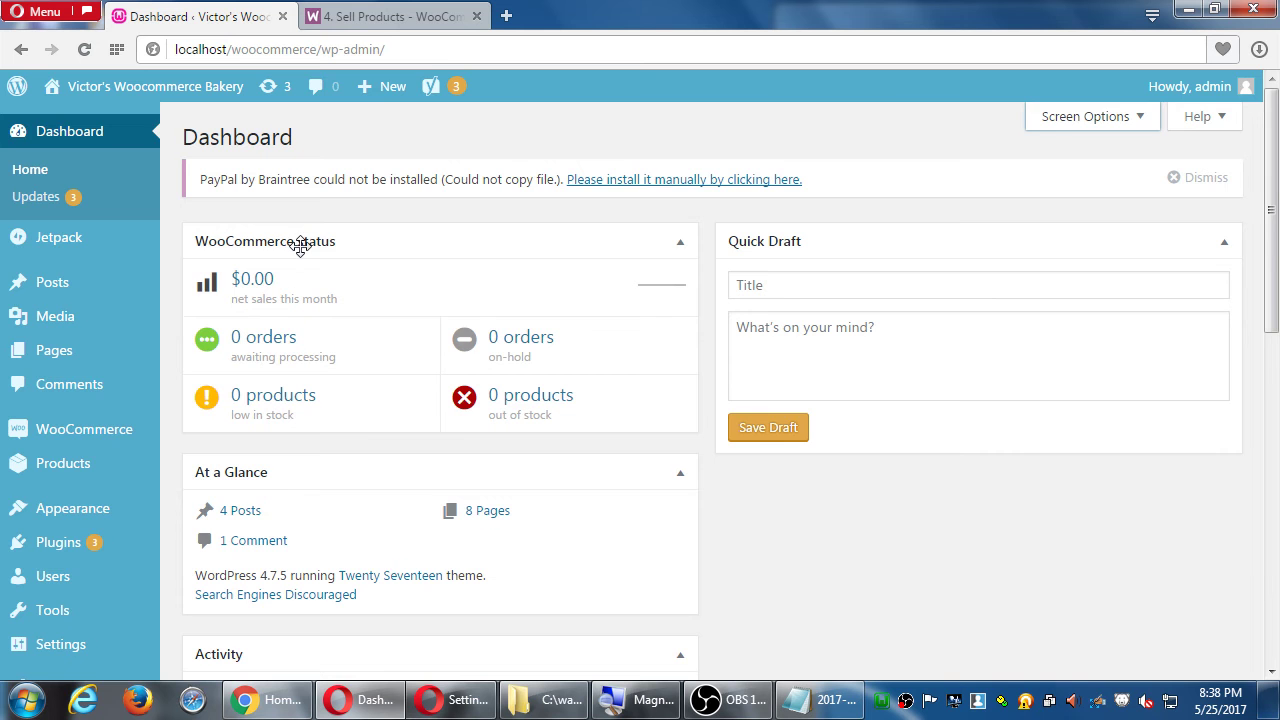
{"action": "scroll", "coordinate": [301, 240], "scroll_direction": "down", "scroll_amount": 8}
{"action": "left_click_drag", "start_coordinate": [300, 520], "coordinate": [330, 445]}
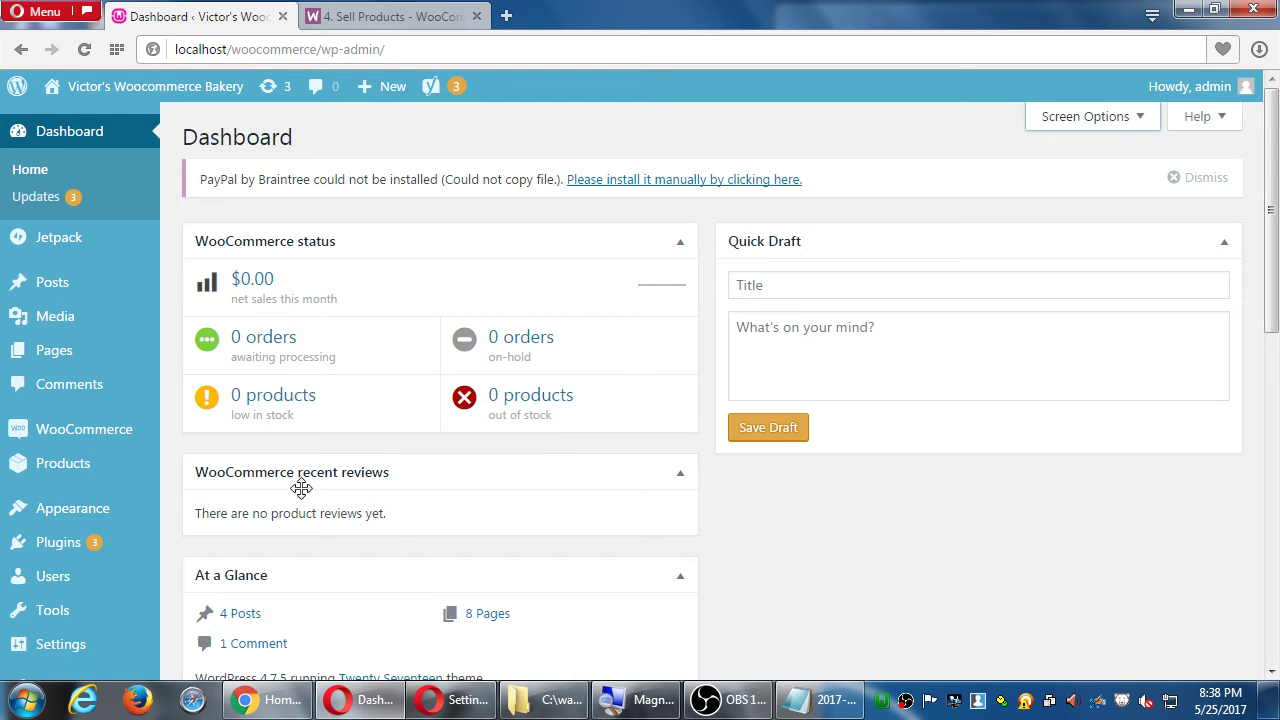
- Look over the WooCommerce section's pages in the WordPress admin and open its Orders page
{"action": "scroll", "coordinate": [160, 437], "scroll_direction": "down", "scroll_amount": 3}
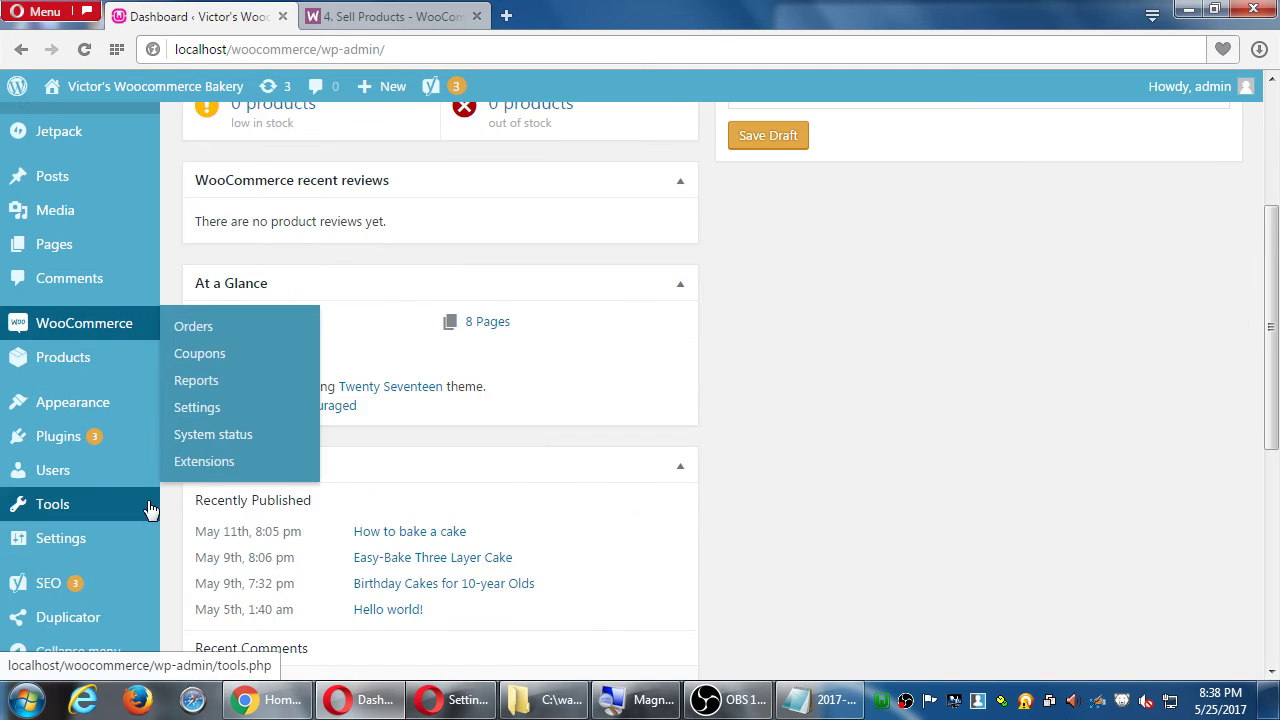
{"action": "mouse_move", "coordinate": [97, 340]}
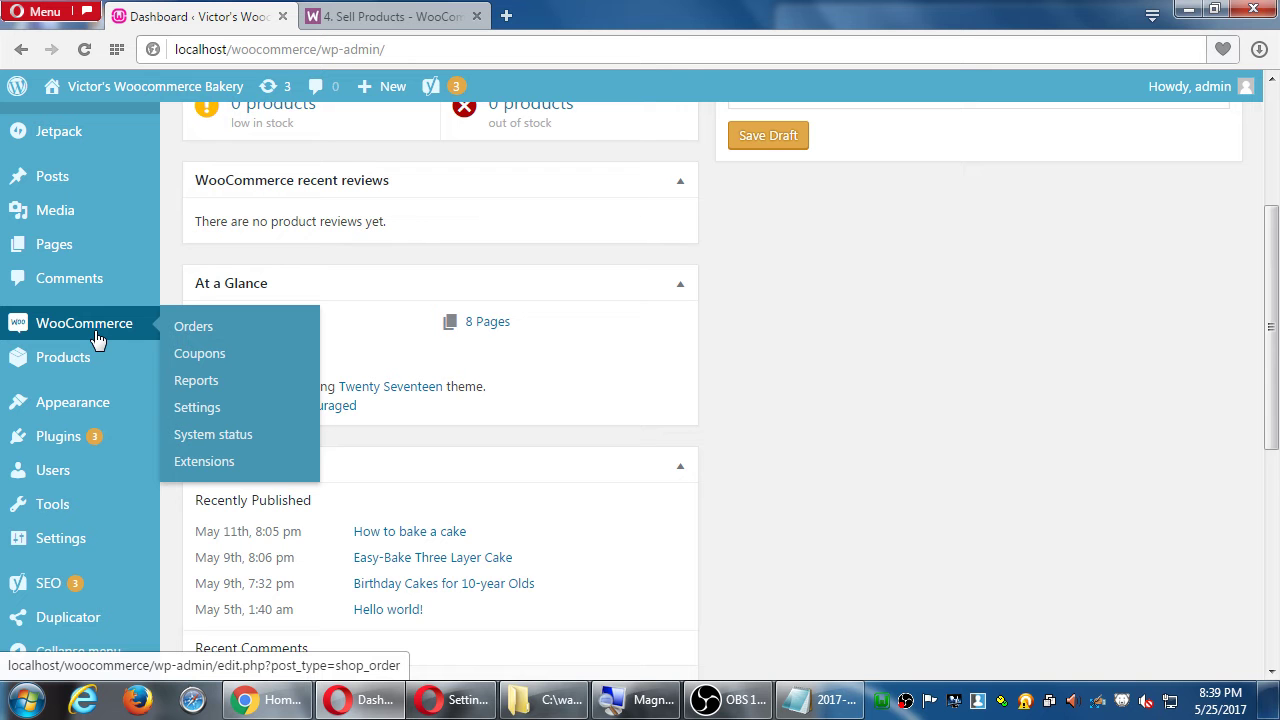
{"action": "scroll", "coordinate": [97, 340], "scroll_direction": "up", "scroll_amount": 3}
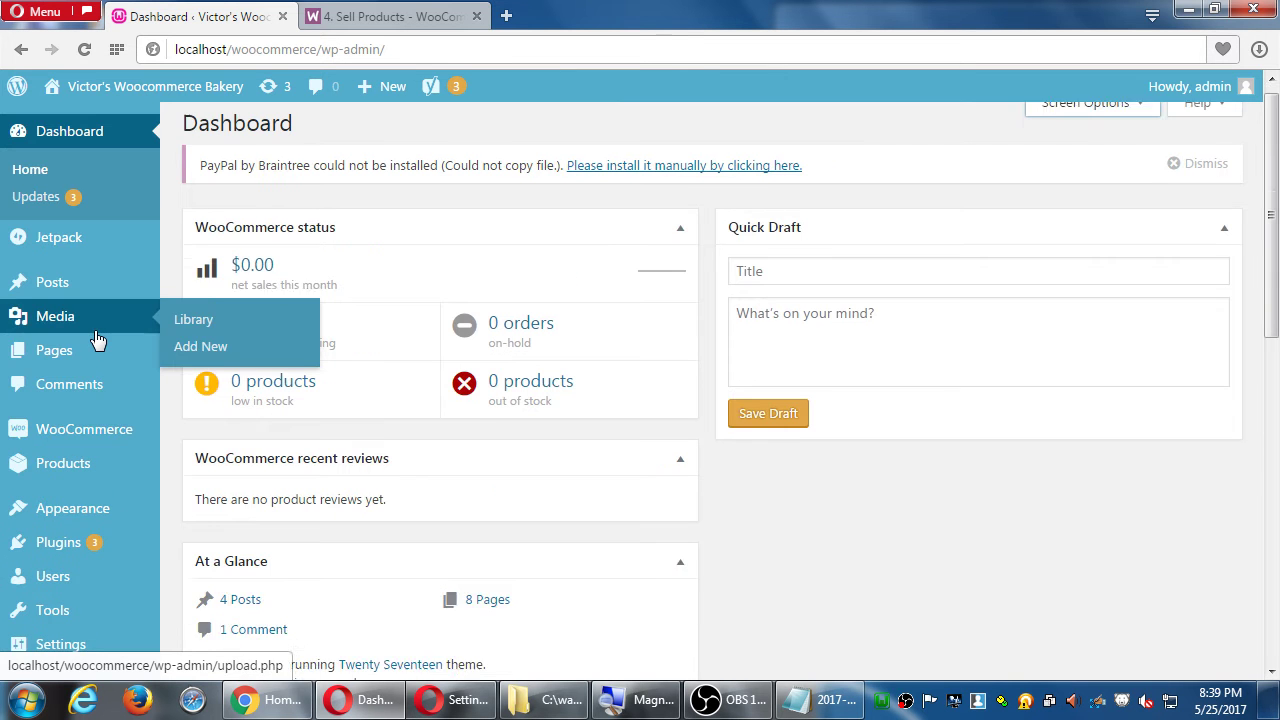
{"action": "scroll", "coordinate": [185, 458], "scroll_direction": "down", "scroll_amount": 1}
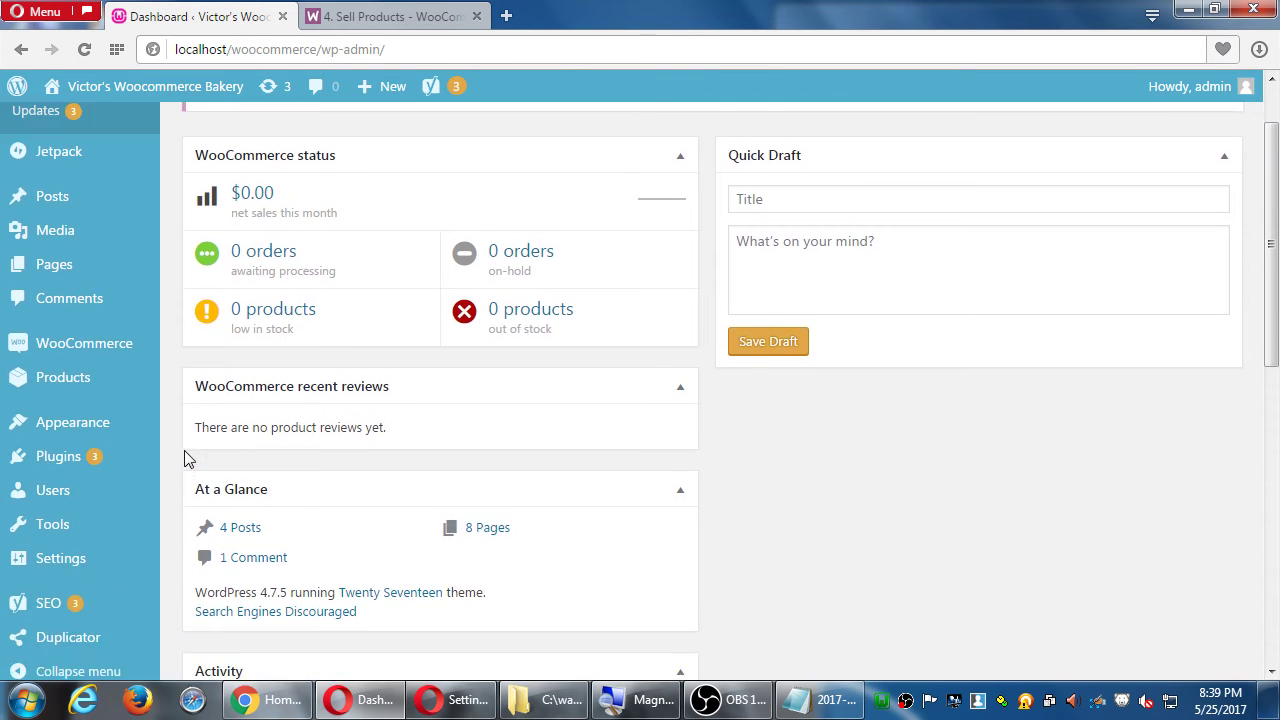
{"action": "mouse_move", "coordinate": [75, 367]}
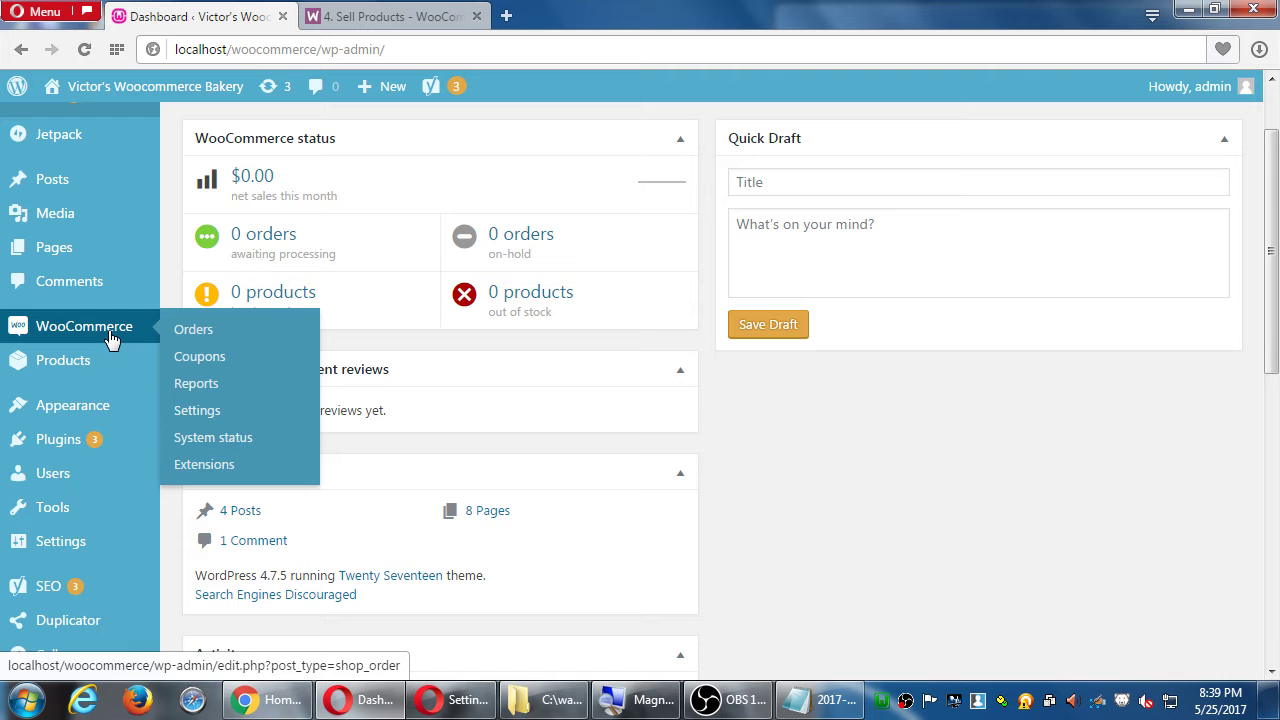
{"action": "left_click", "coordinate": [222, 340]}
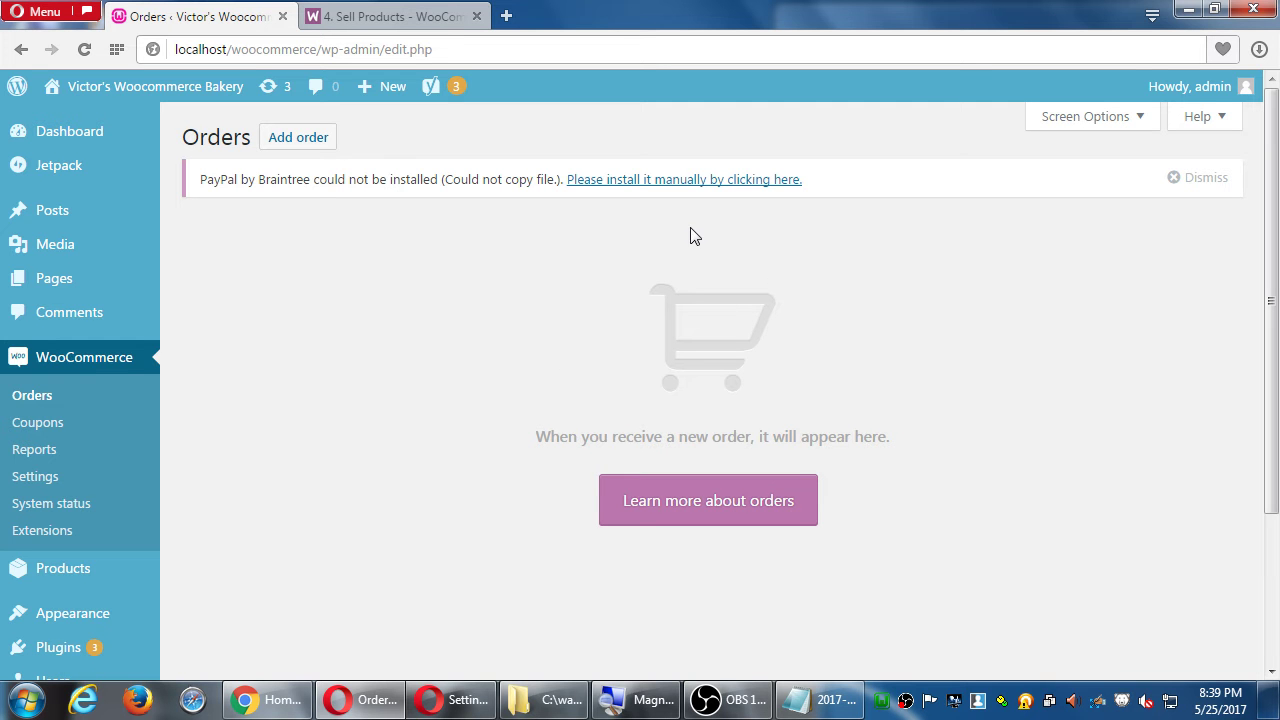
- Open the WooCommerce settings and review the General options and Currency options
{"action": "left_click", "coordinate": [52, 422]}
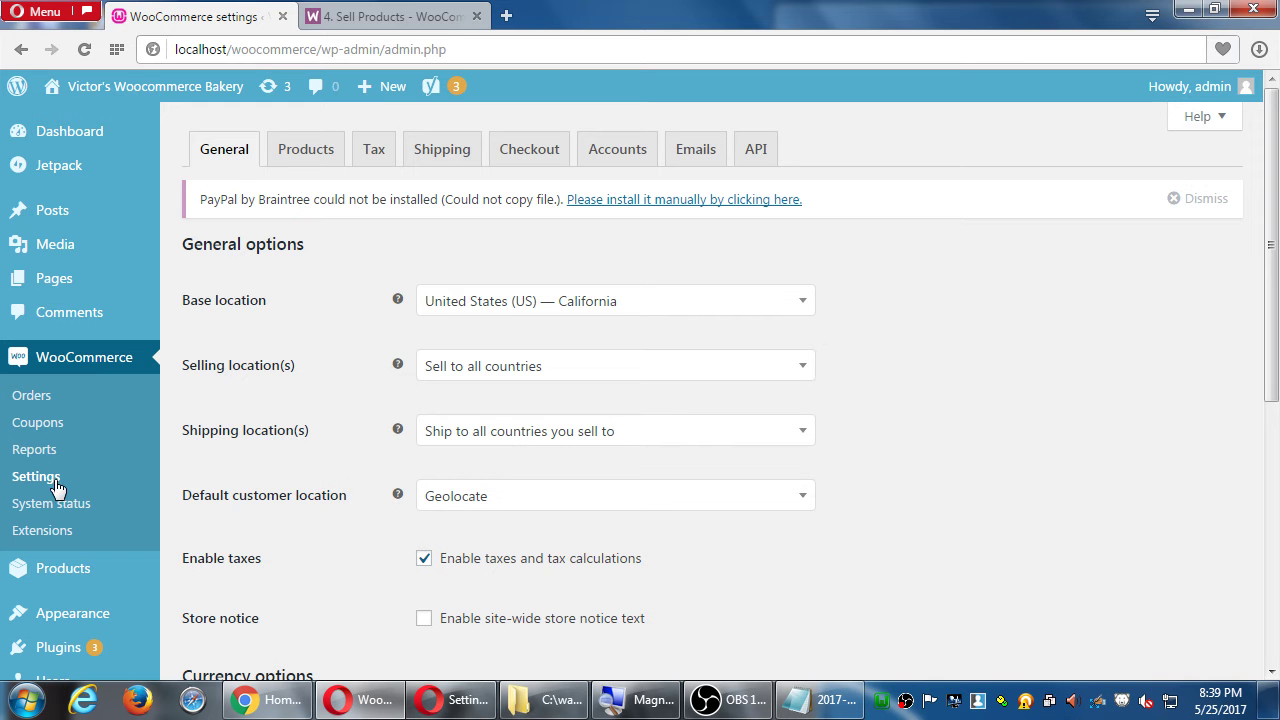
{"action": "scroll", "coordinate": [385, 405], "scroll_direction": "down", "scroll_amount": 5}
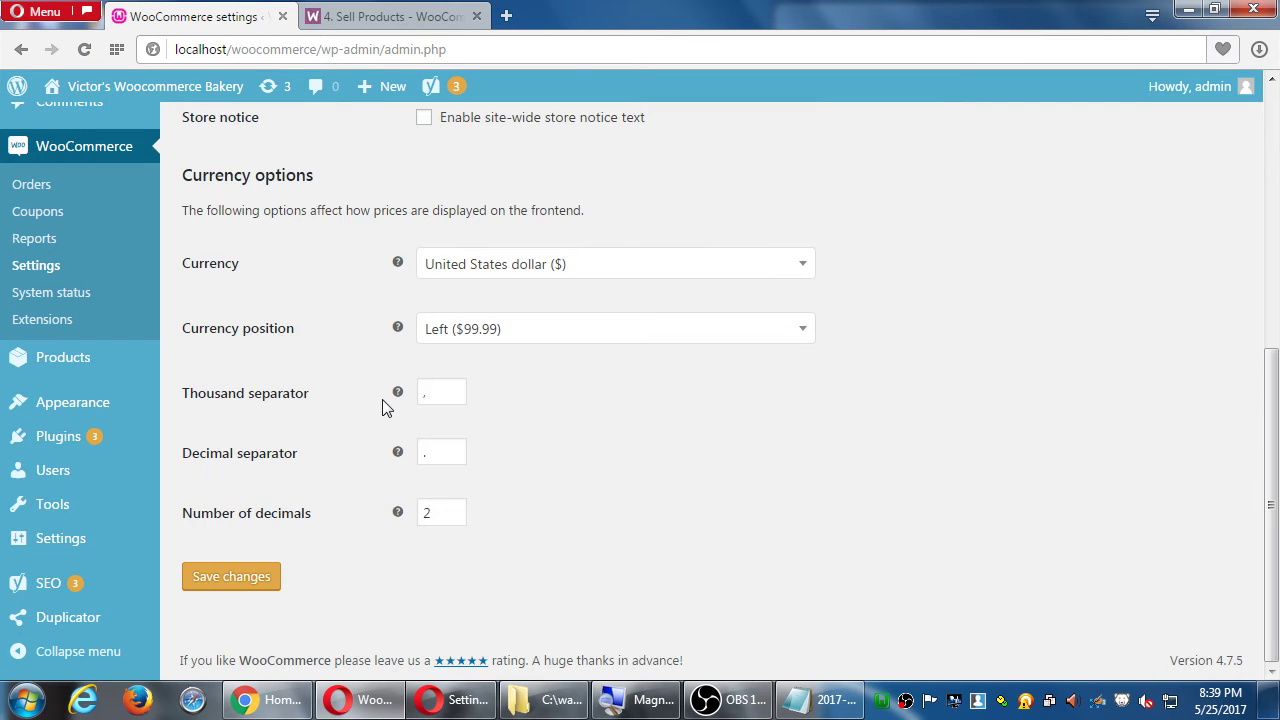
{"action": "scroll", "coordinate": [385, 405], "scroll_direction": "up", "scroll_amount": 5}
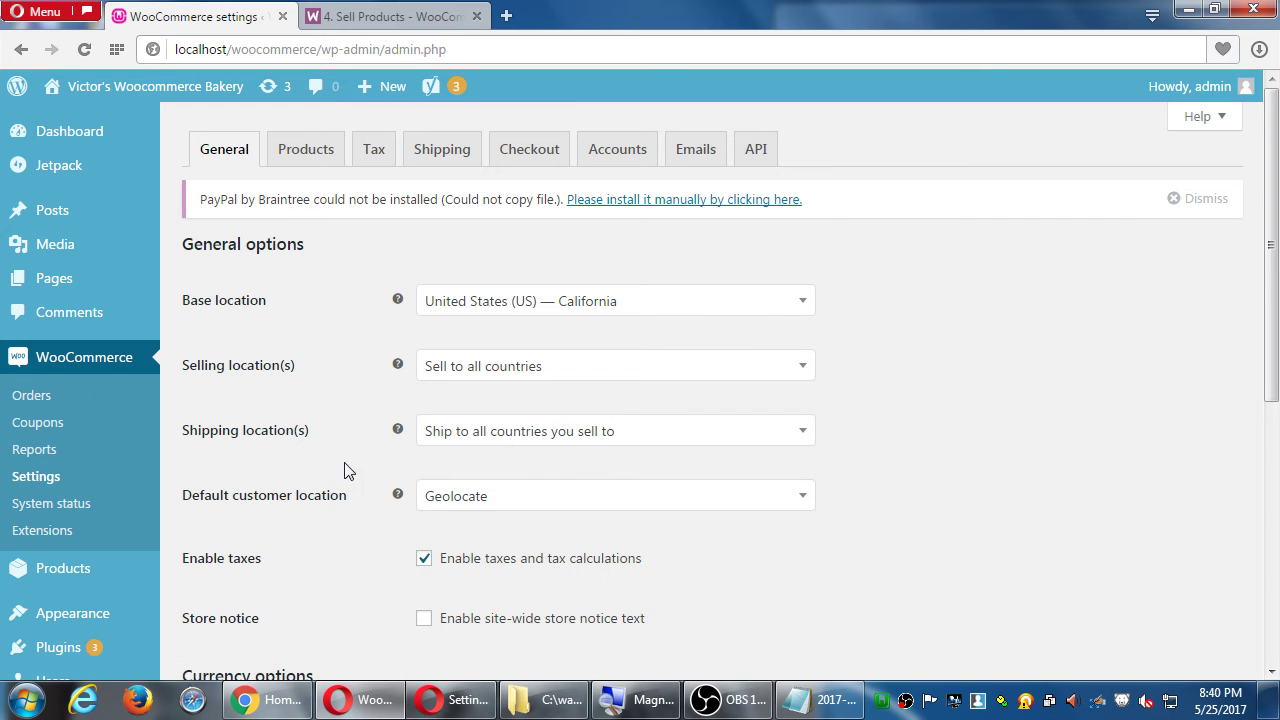
- Review the measurement units and product rating options in the general section of the WooCommerce Products settings
{"action": "left_click", "coordinate": [304, 156]}
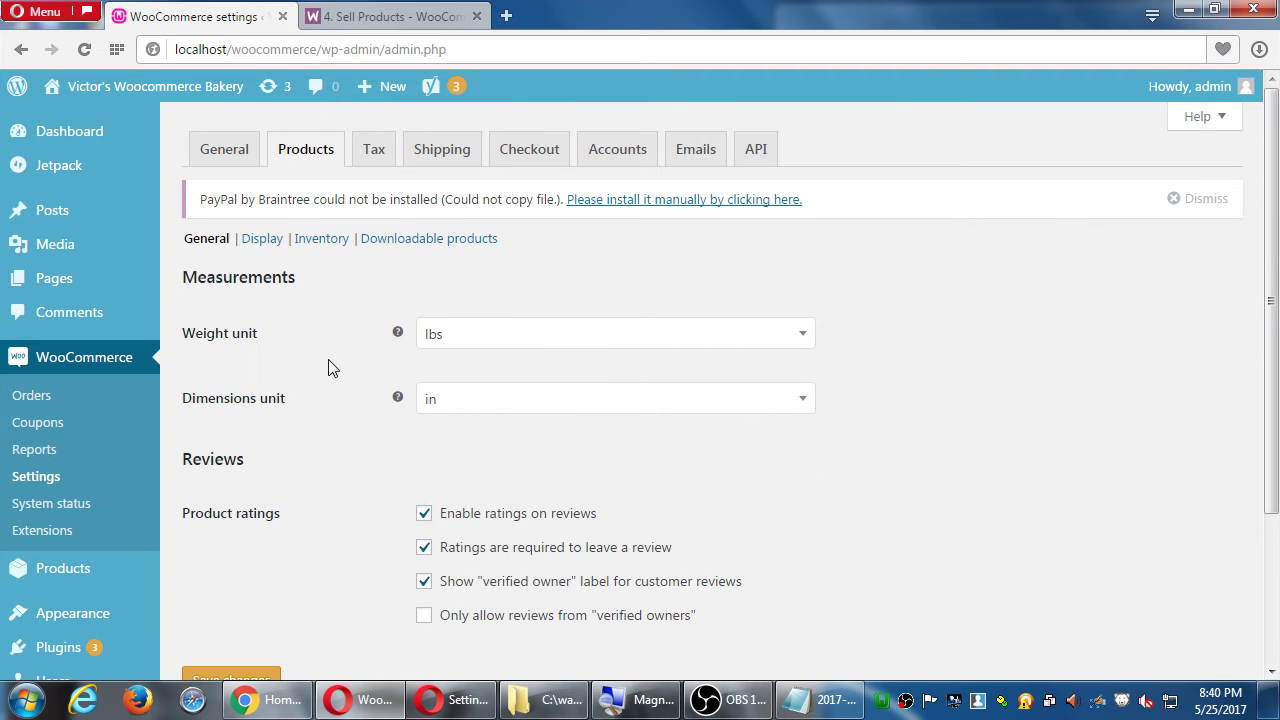
{"action": "scroll", "coordinate": [350, 344], "scroll_direction": "down", "scroll_amount": 2}
{"action": "scroll", "coordinate": [354, 340], "scroll_direction": "up", "scroll_amount": 2}
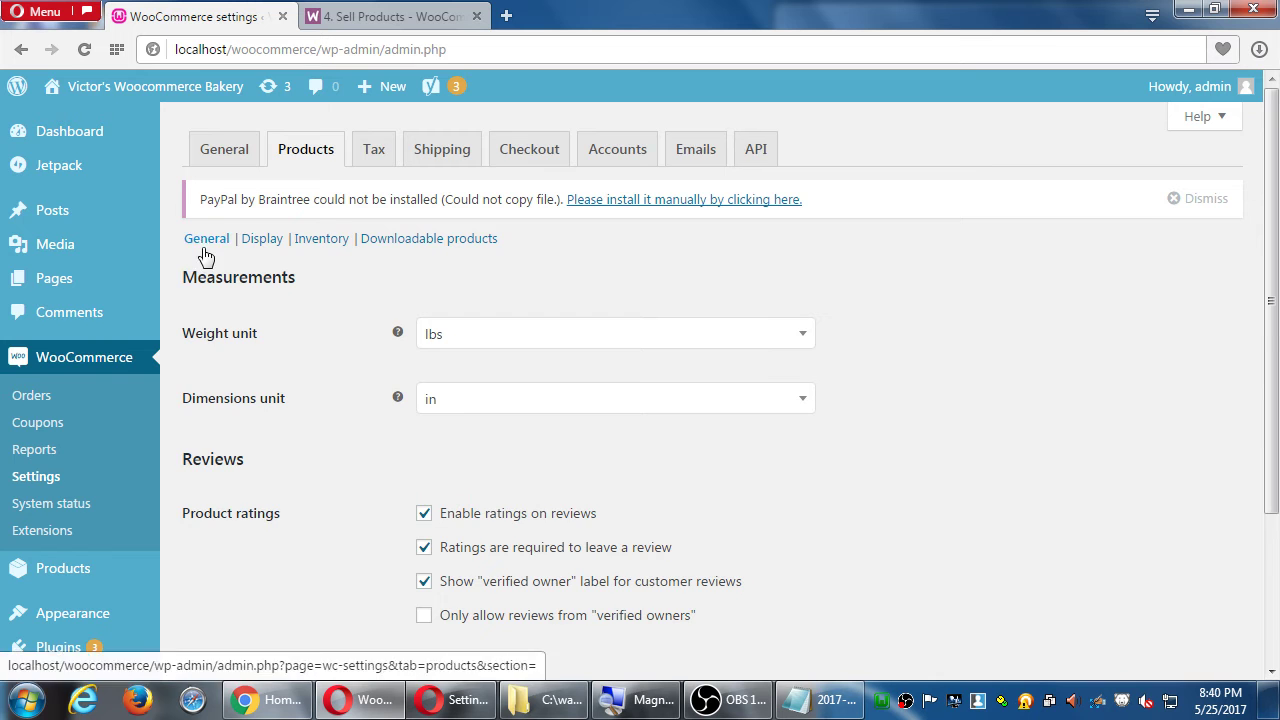
{"action": "scroll", "coordinate": [312, 365], "scroll_direction": "down", "scroll_amount": 2}
{"action": "scroll", "coordinate": [363, 477], "scroll_direction": "up", "scroll_amount": 2}
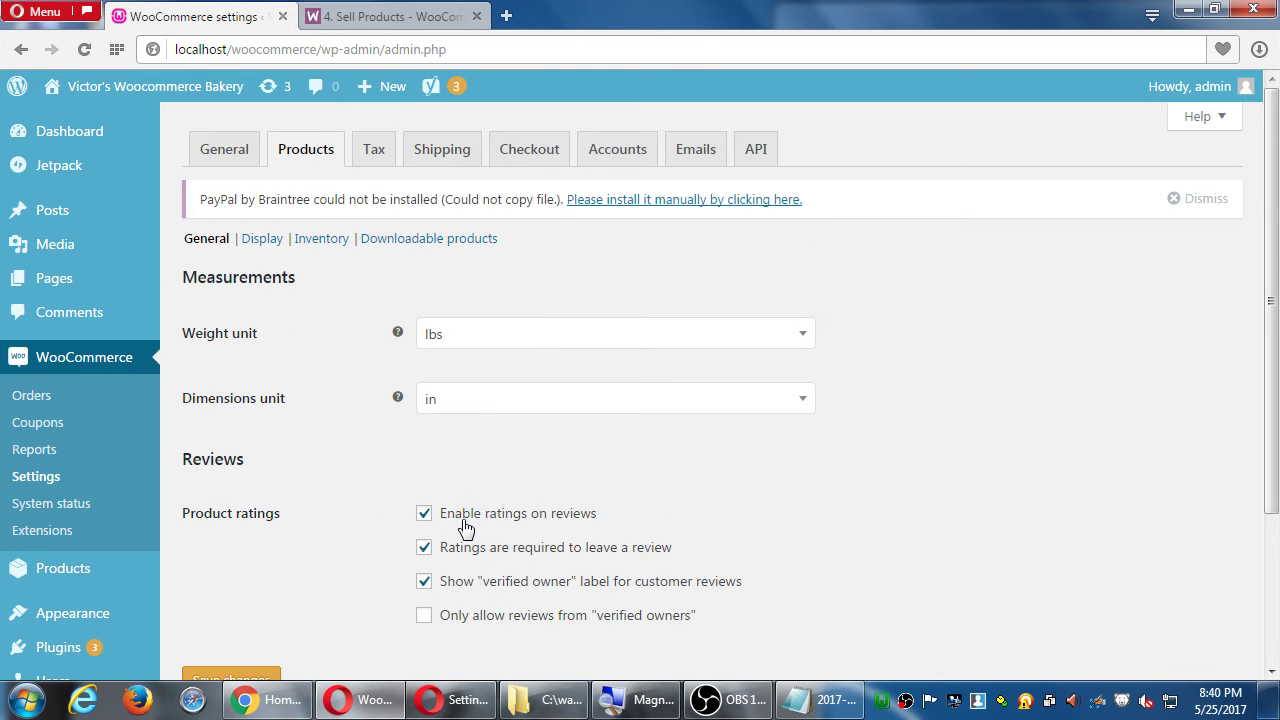
- Review the shop page, sorting, add to cart and product image options in the Products Display settings
{"action": "left_click", "coordinate": [259, 240]}
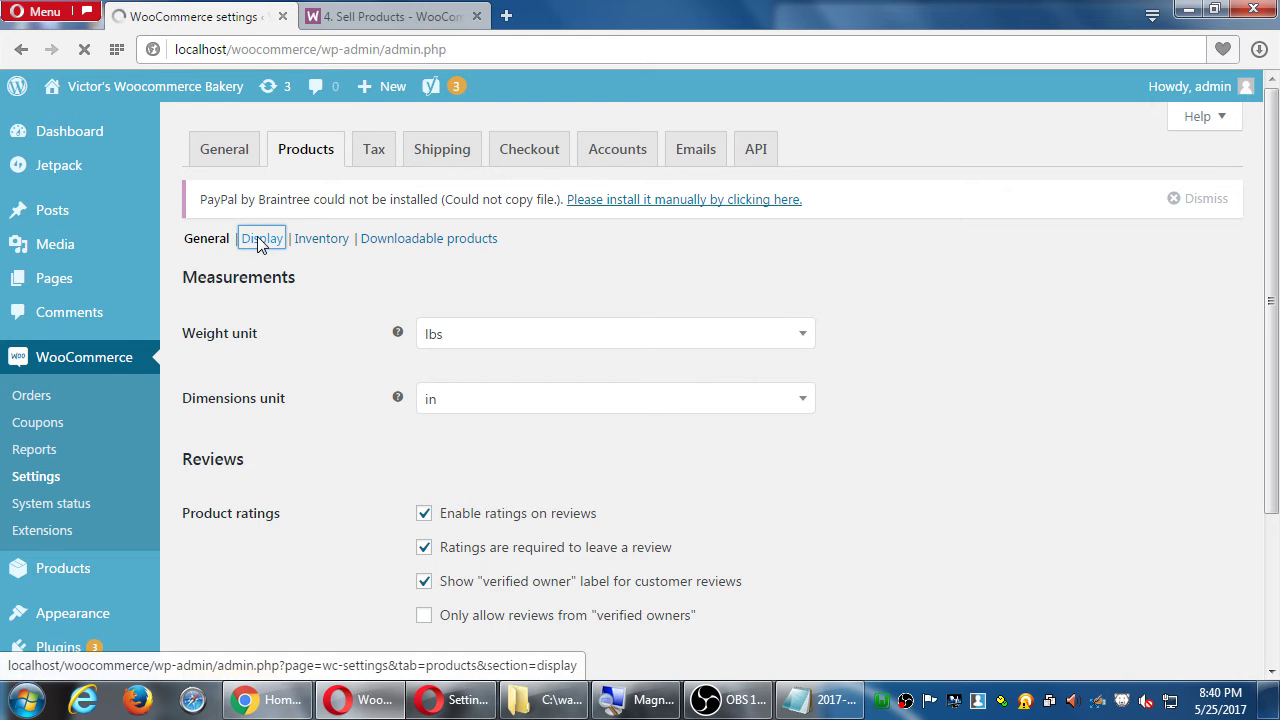
{"action": "scroll", "coordinate": [296, 257], "scroll_direction": "down", "scroll_amount": 1}
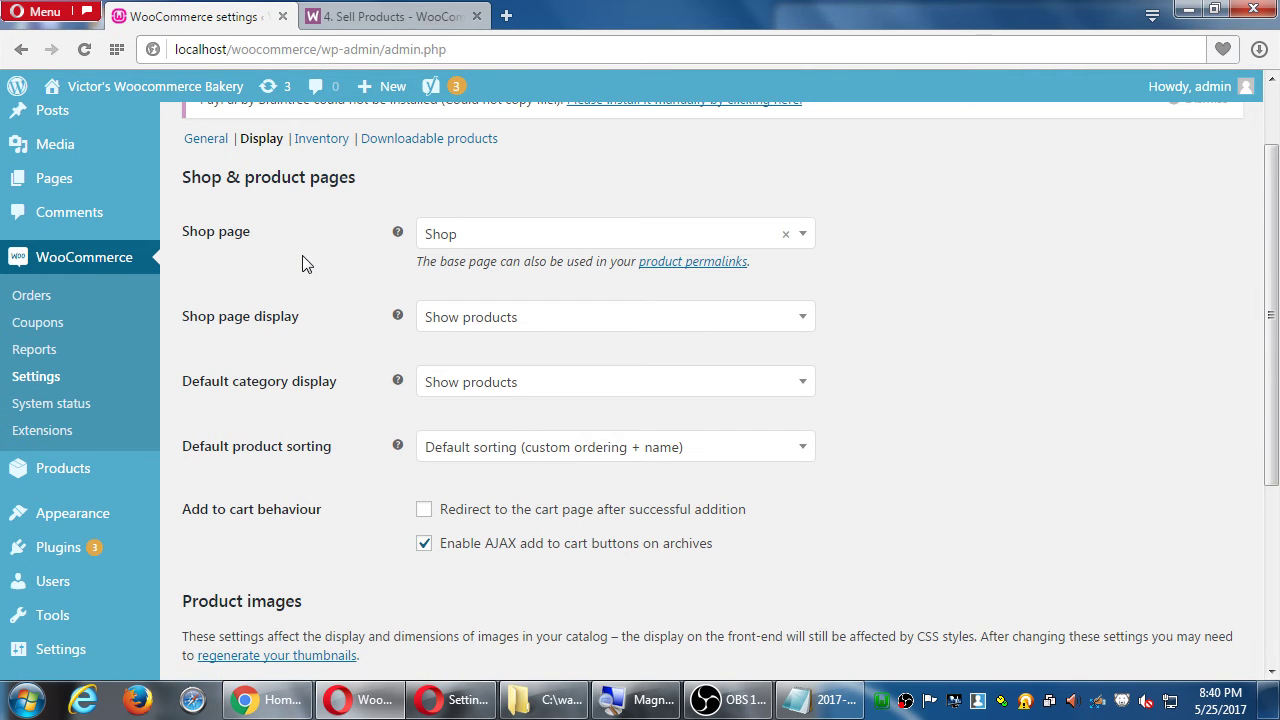
{"action": "scroll", "coordinate": [307, 263], "scroll_direction": "down", "scroll_amount": 3}
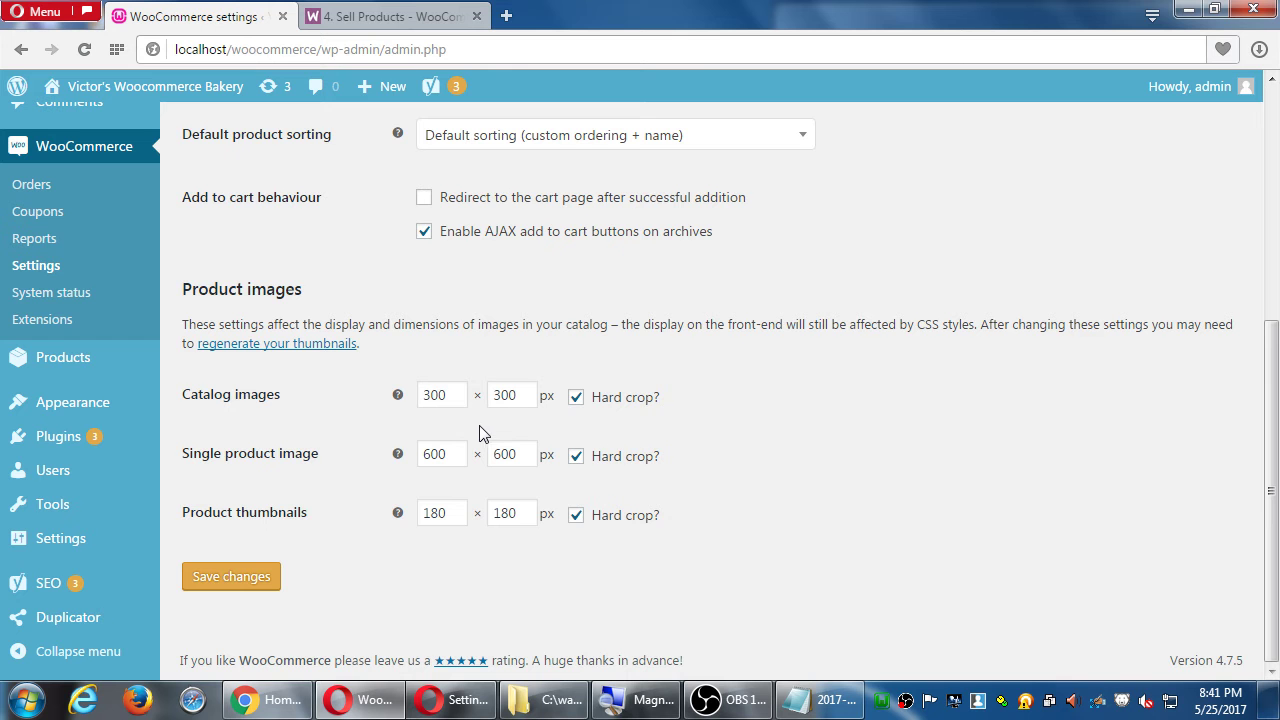
{"action": "scroll", "coordinate": [479, 433], "scroll_direction": "up", "scroll_amount": 3}
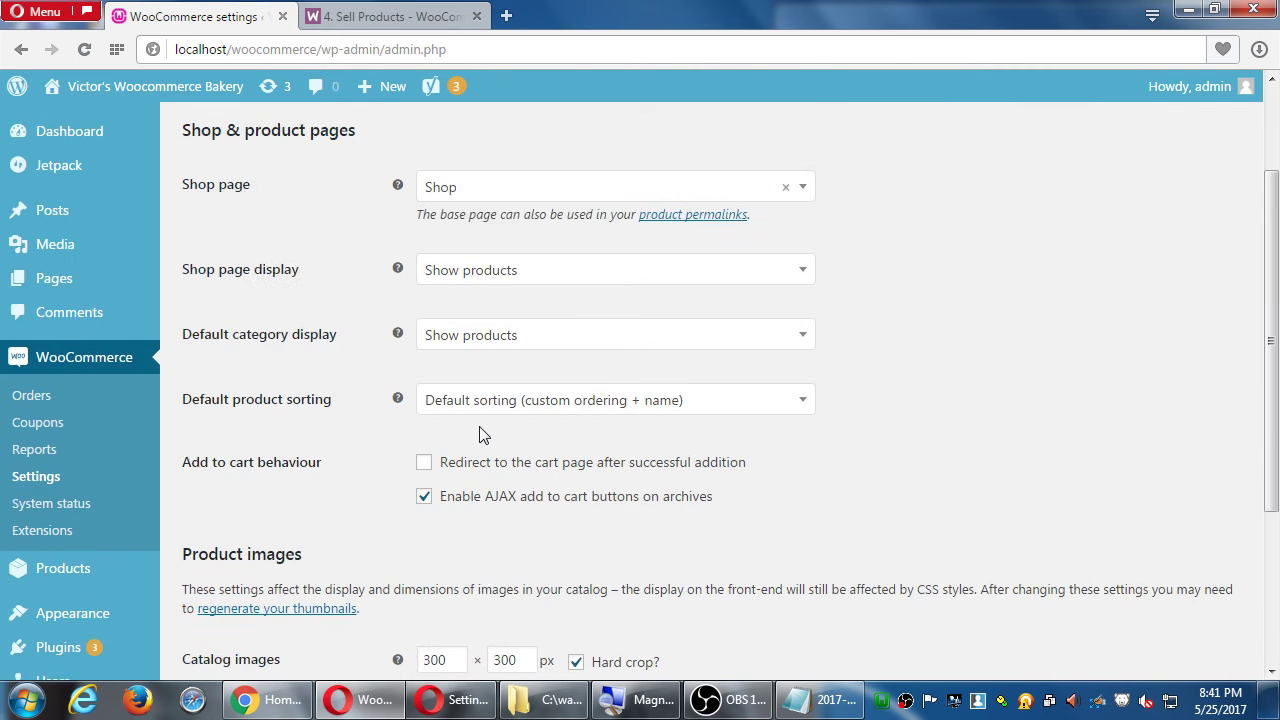
{"action": "scroll", "coordinate": [479, 433], "scroll_direction": "down", "scroll_amount": 2}
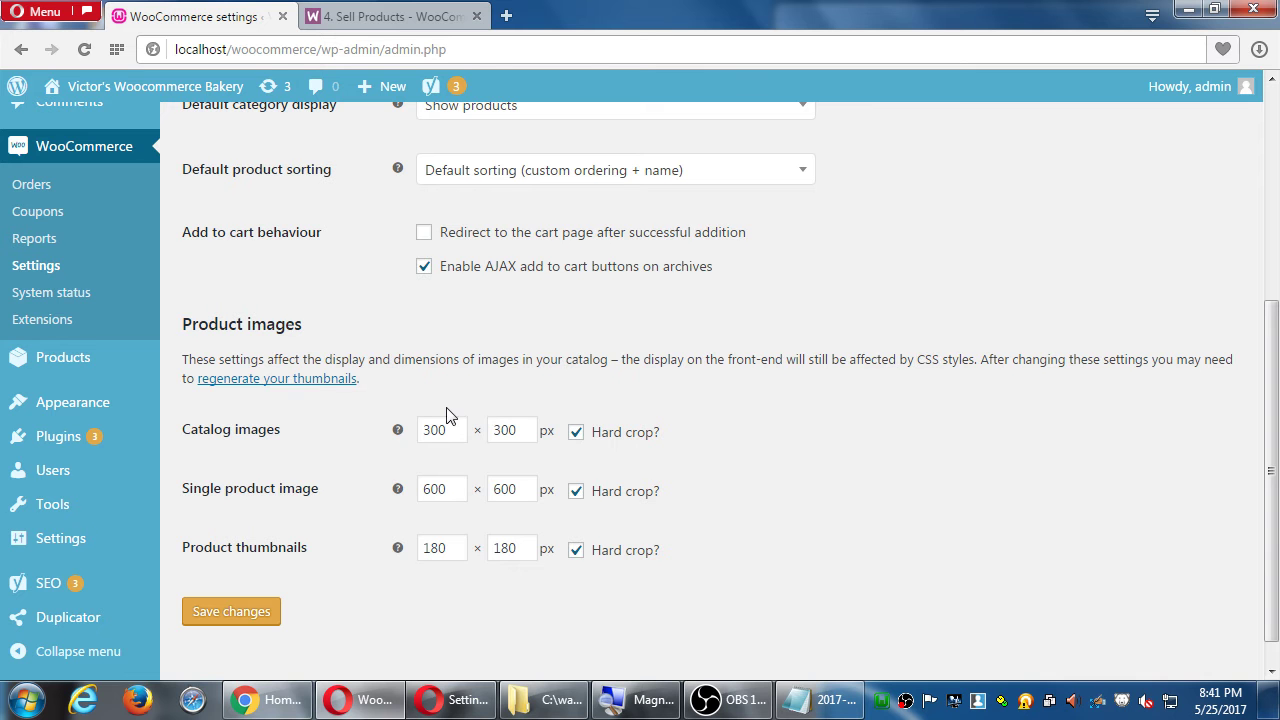
- Check the catalog image size help and try the Hard crop option for catalog images off and on again
{"action": "scroll", "coordinate": [447, 415], "scroll_direction": "up", "scroll_amount": 1}
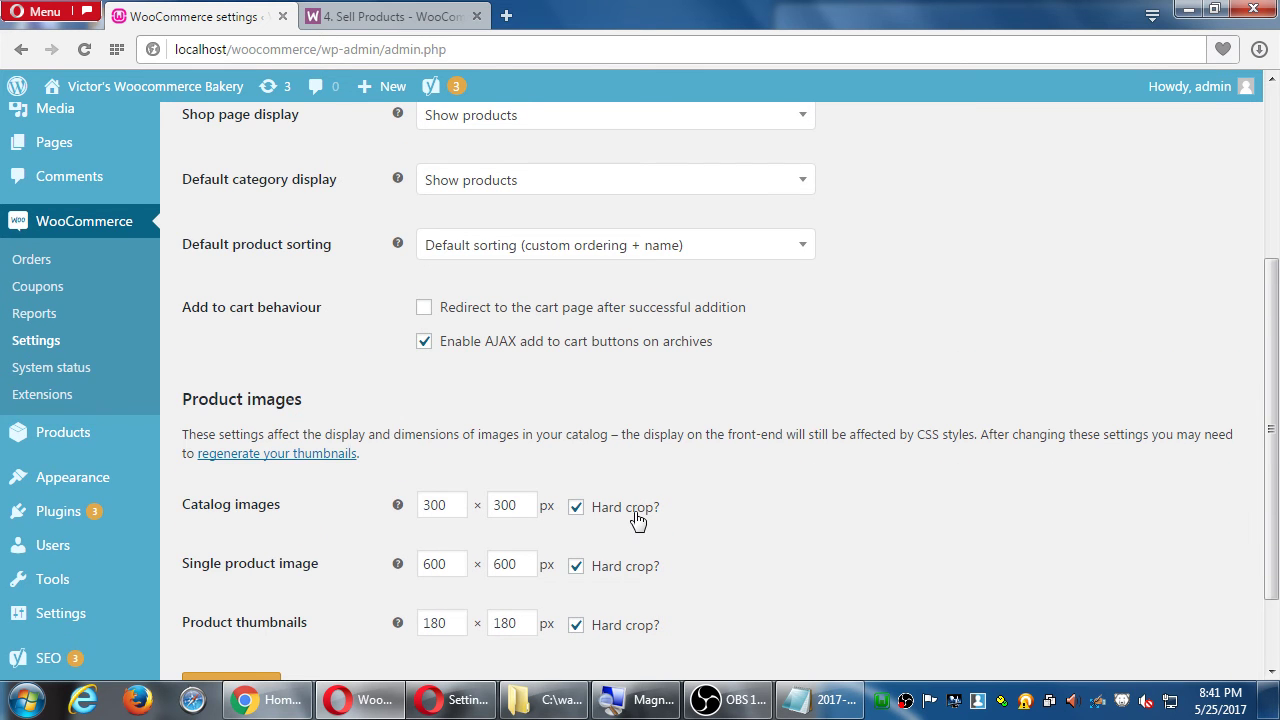
{"action": "mouse_move", "coordinate": [398, 511]}
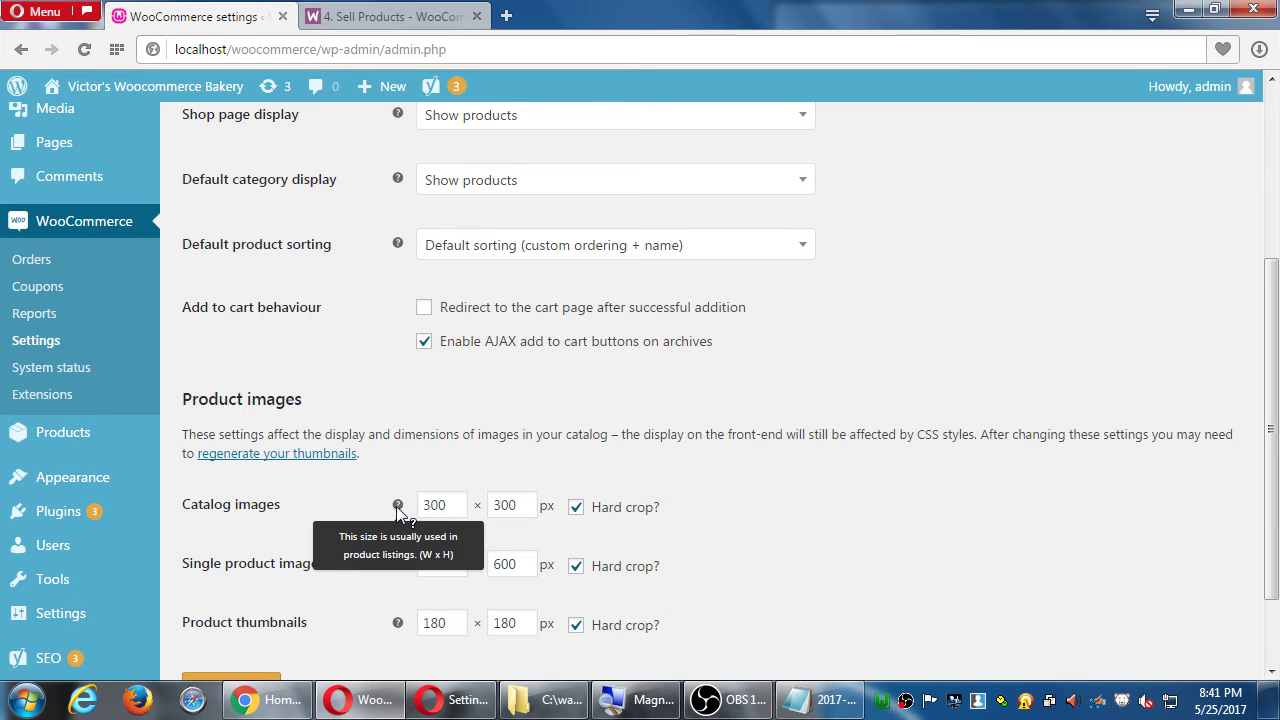
{"action": "left_click", "coordinate": [577, 508]}
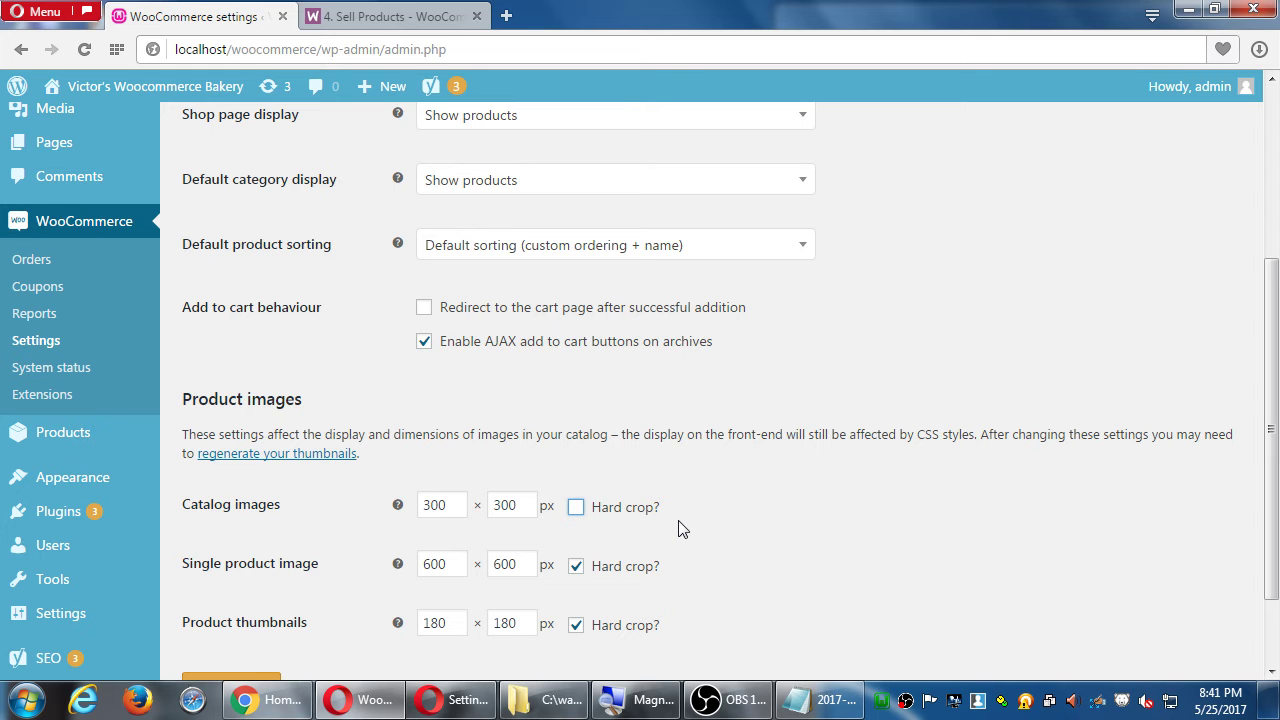
{"action": "left_click", "coordinate": [576, 507]}
{"action": "scroll", "coordinate": [534, 451], "scroll_direction": "up", "scroll_amount": 3}
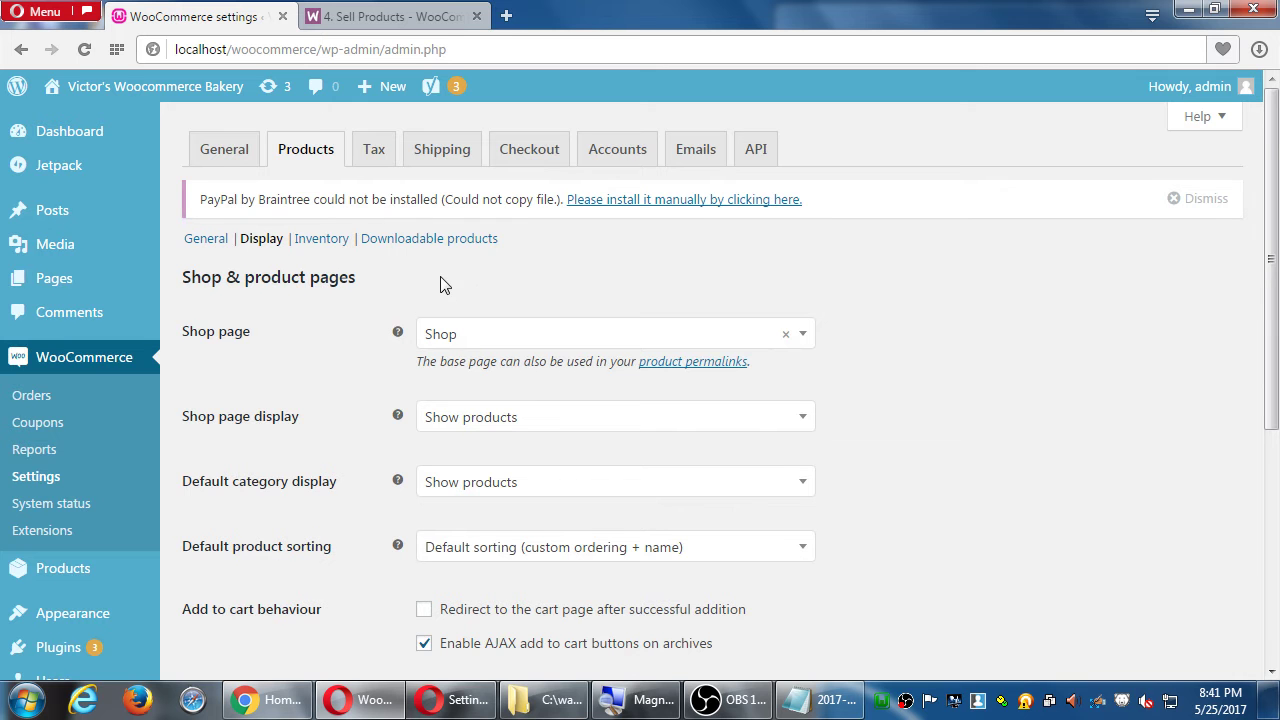
- Review the stock options in the Products Inventory settings and open the Tax options
{"action": "left_click", "coordinate": [323, 243]}
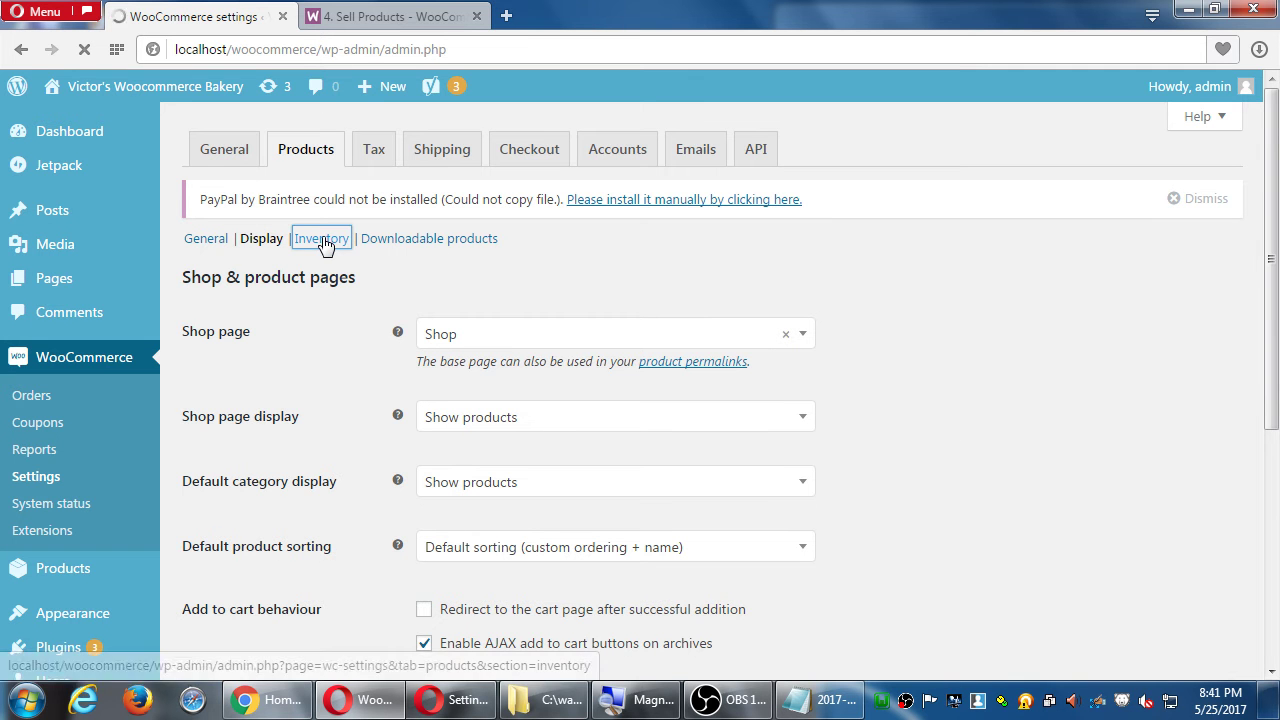
{"action": "scroll", "coordinate": [575, 404], "scroll_direction": "down", "scroll_amount": 3}
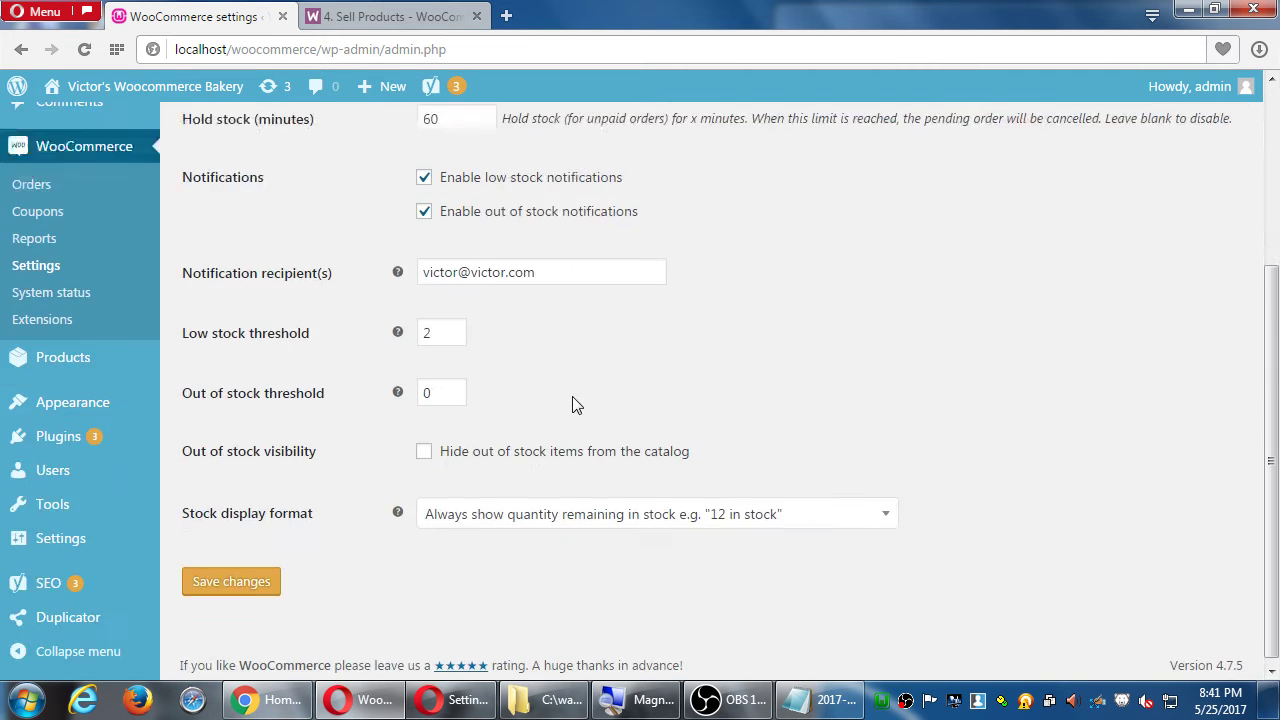
{"action": "scroll", "coordinate": [575, 404], "scroll_direction": "up", "scroll_amount": 3}
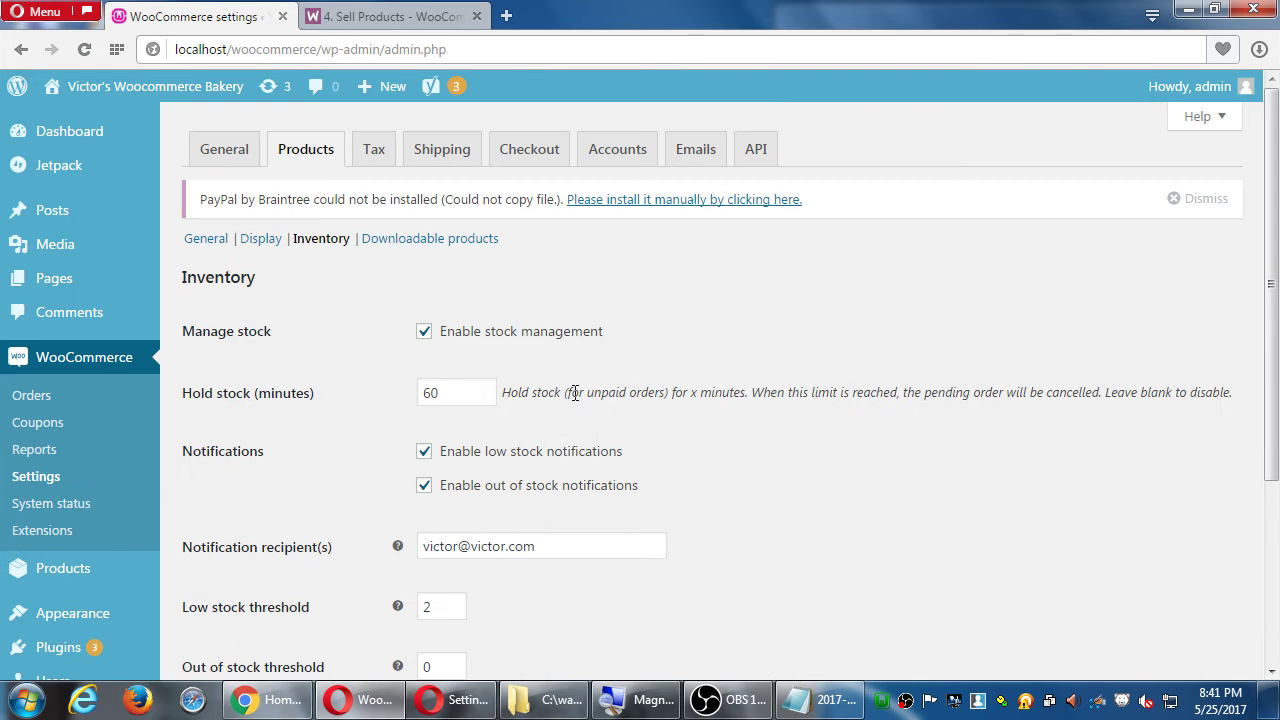
{"action": "left_click", "coordinate": [380, 158]}
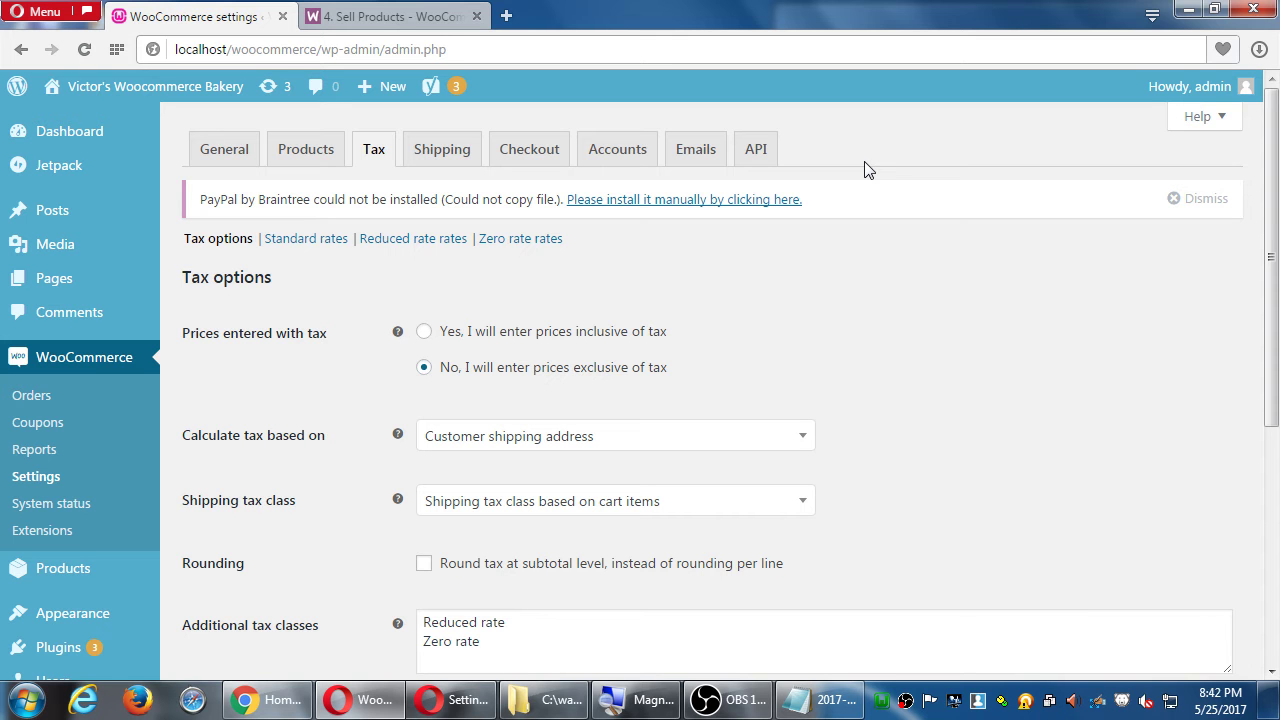
- Review the Accounts settings, including the guided tour help, the customer registration options and the My account endpoints
{"action": "left_click", "coordinate": [606, 162]}
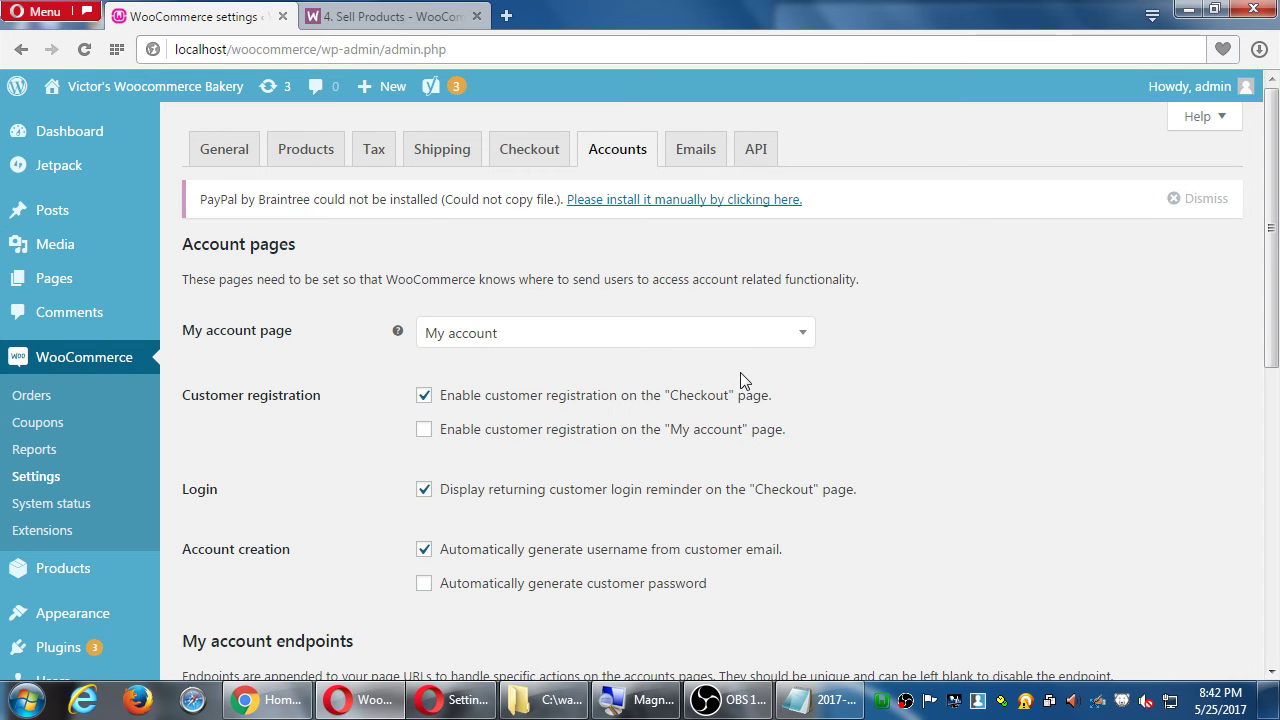
{"action": "left_click", "coordinate": [1216, 120]}
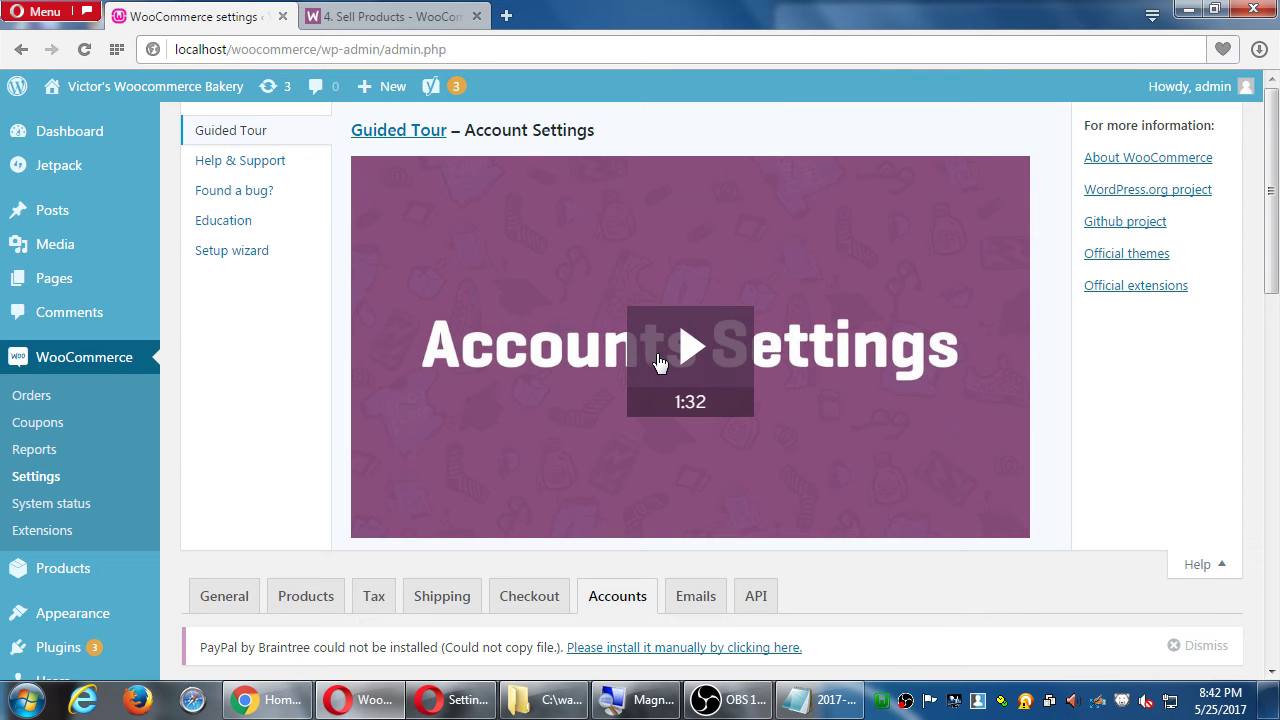
{"action": "left_click", "coordinate": [1194, 566]}
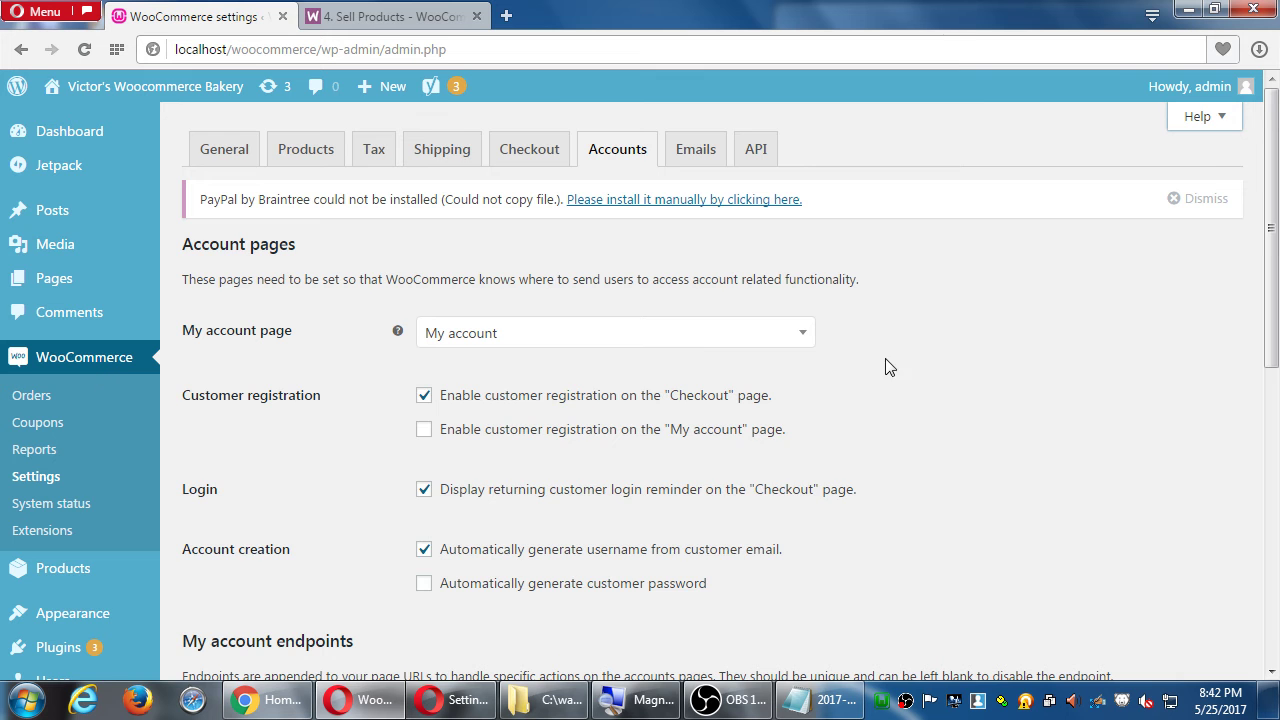
{"action": "scroll", "coordinate": [1026, 300], "scroll_direction": "down", "scroll_amount": 3}
{"action": "scroll", "coordinate": [1026, 300], "scroll_direction": "down", "scroll_amount": 3}
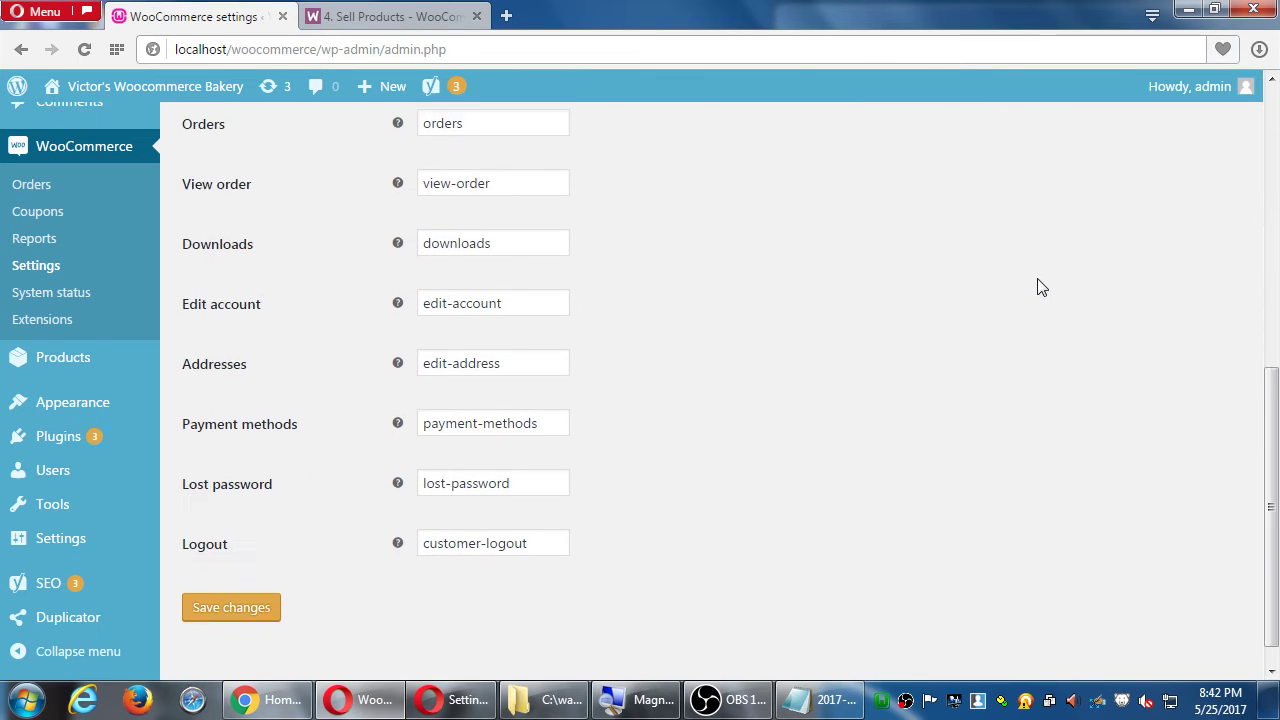
{"action": "scroll", "coordinate": [1055, 285], "scroll_direction": "up", "scroll_amount": 6}
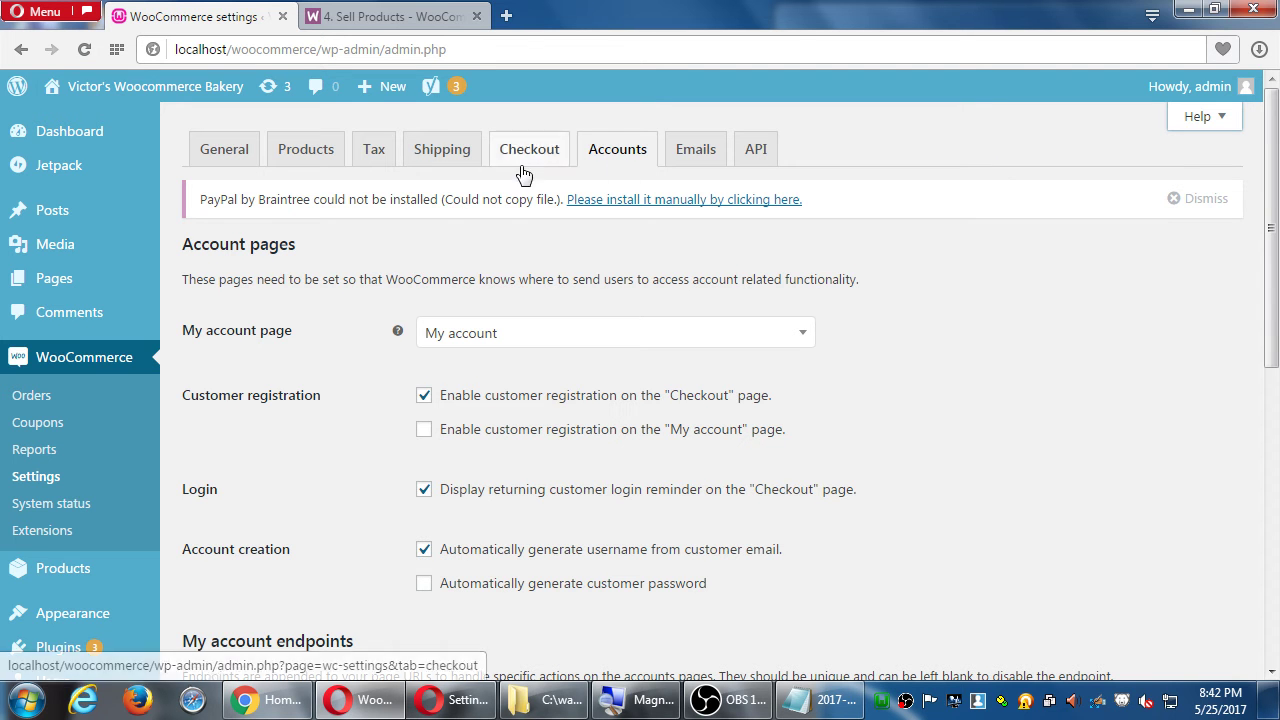
- Review the email notifications, sender options and email template in the WooCommerce Emails settings
{"action": "left_click", "coordinate": [690, 155]}
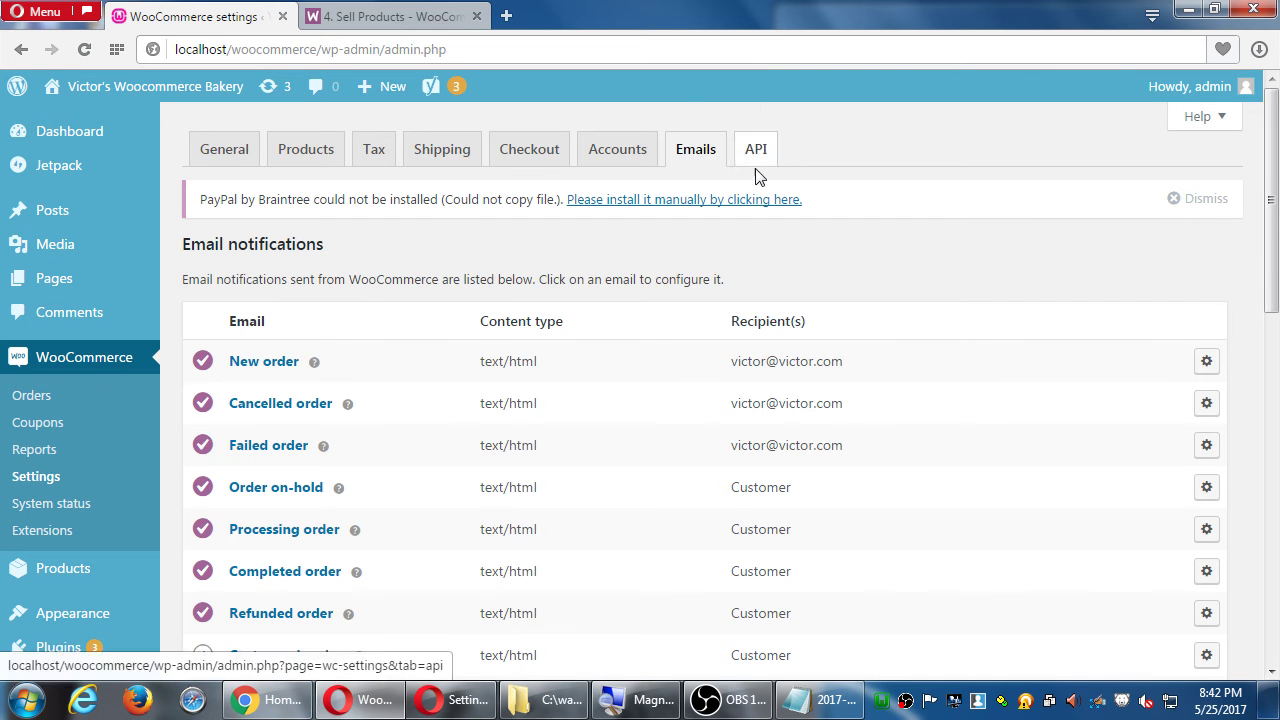
{"action": "scroll", "coordinate": [1030, 240], "scroll_direction": "down", "scroll_amount": 1}
{"action": "scroll", "coordinate": [1035, 241], "scroll_direction": "down", "scroll_amount": 7}
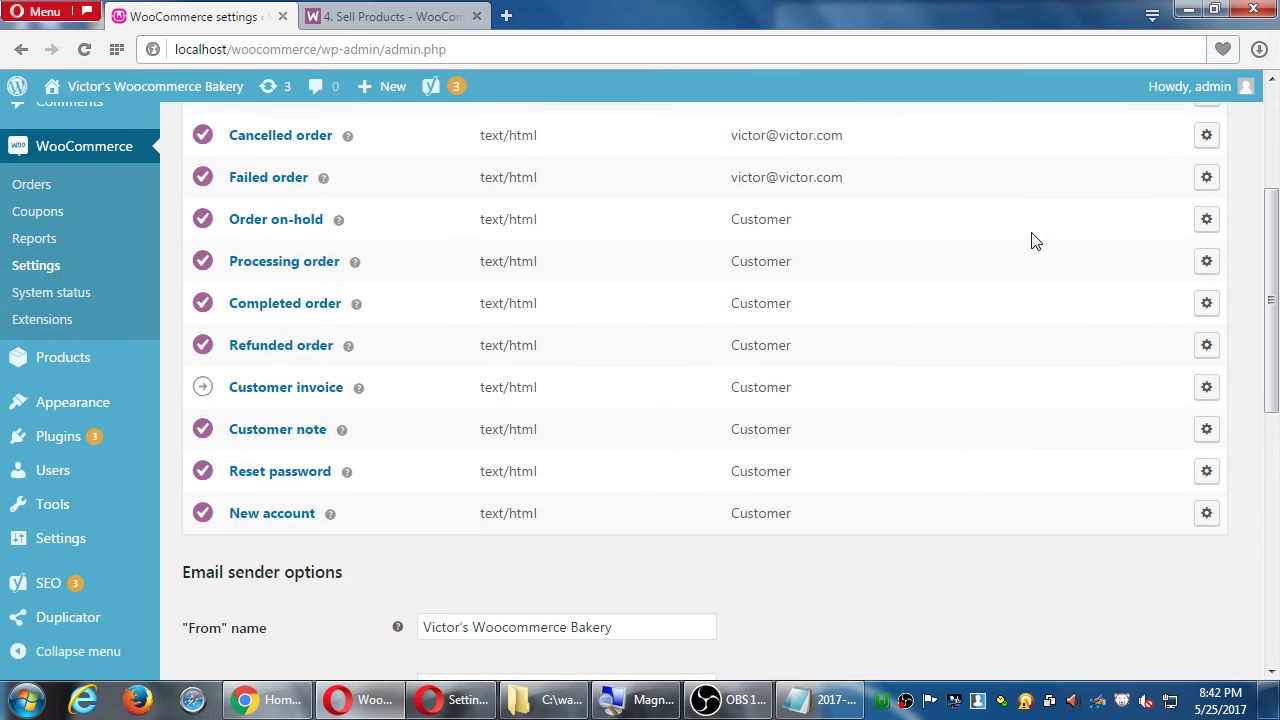
{"action": "scroll", "coordinate": [1035, 241], "scroll_direction": "down", "scroll_amount": 4}
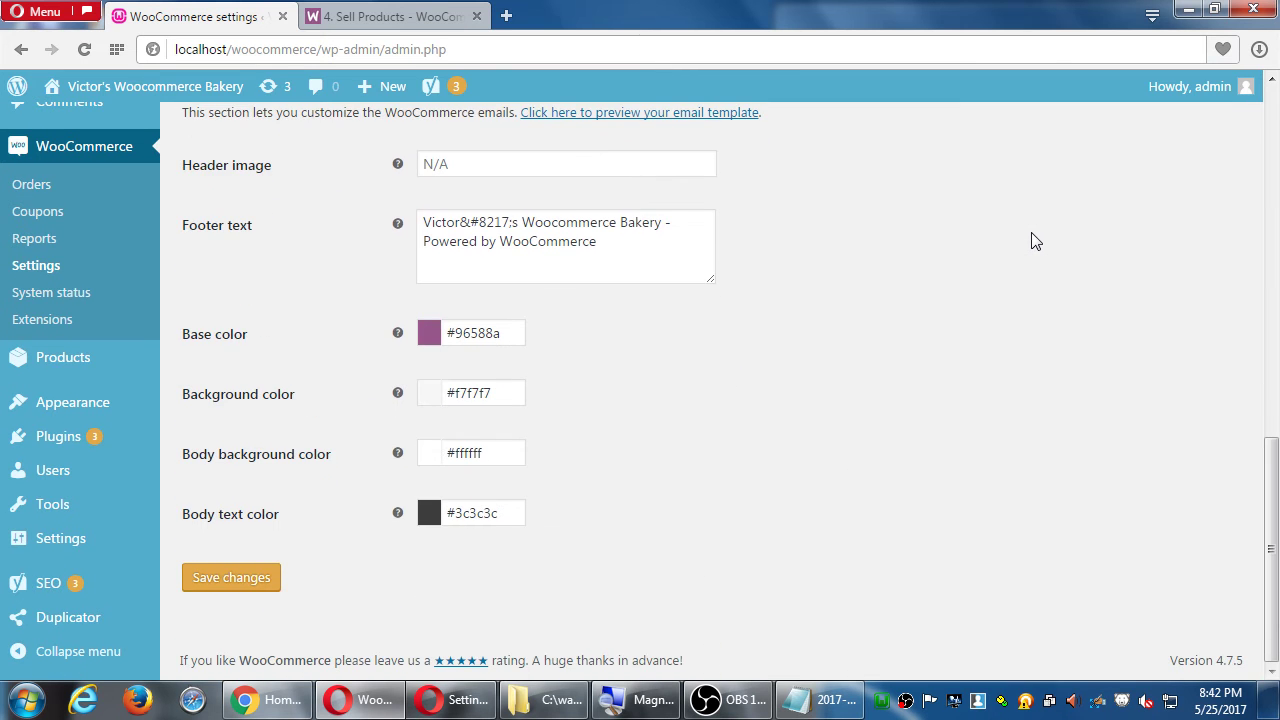
{"action": "scroll", "coordinate": [800, 335], "scroll_direction": "up", "scroll_amount": 12}
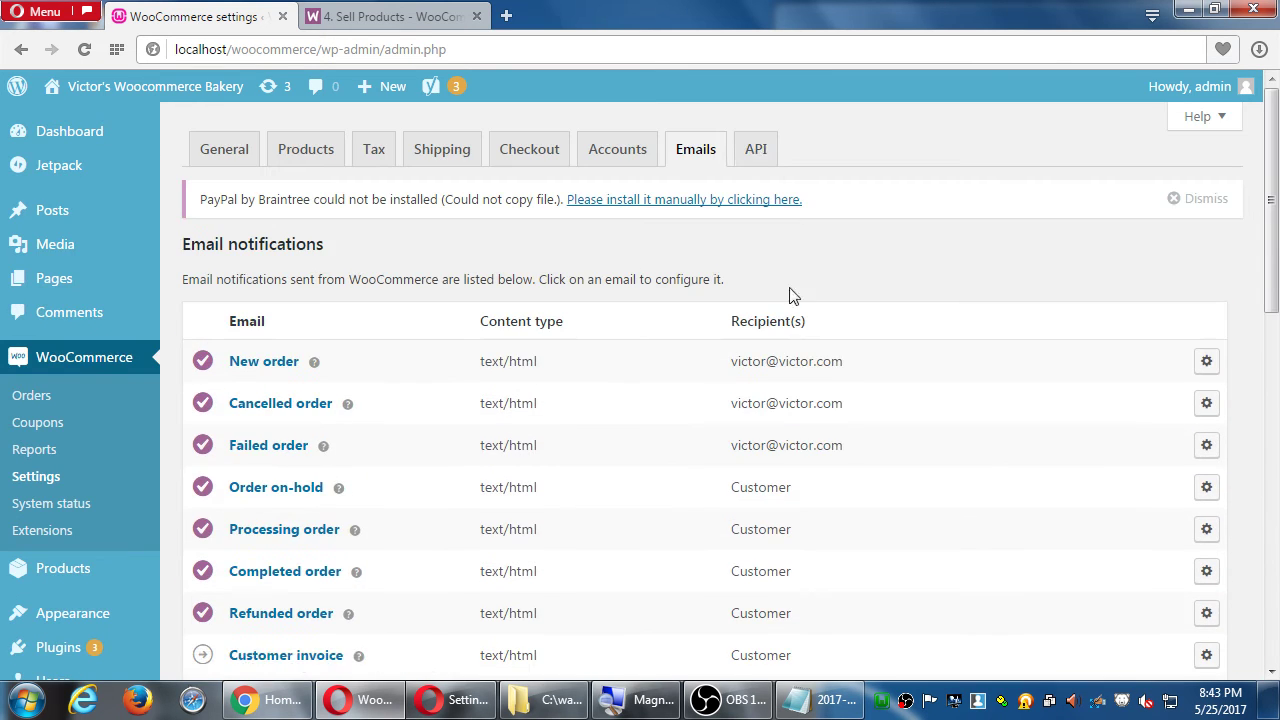
- Look at the API settings and revisit the General options and the list of email notifications
{"action": "left_click", "coordinate": [760, 157]}
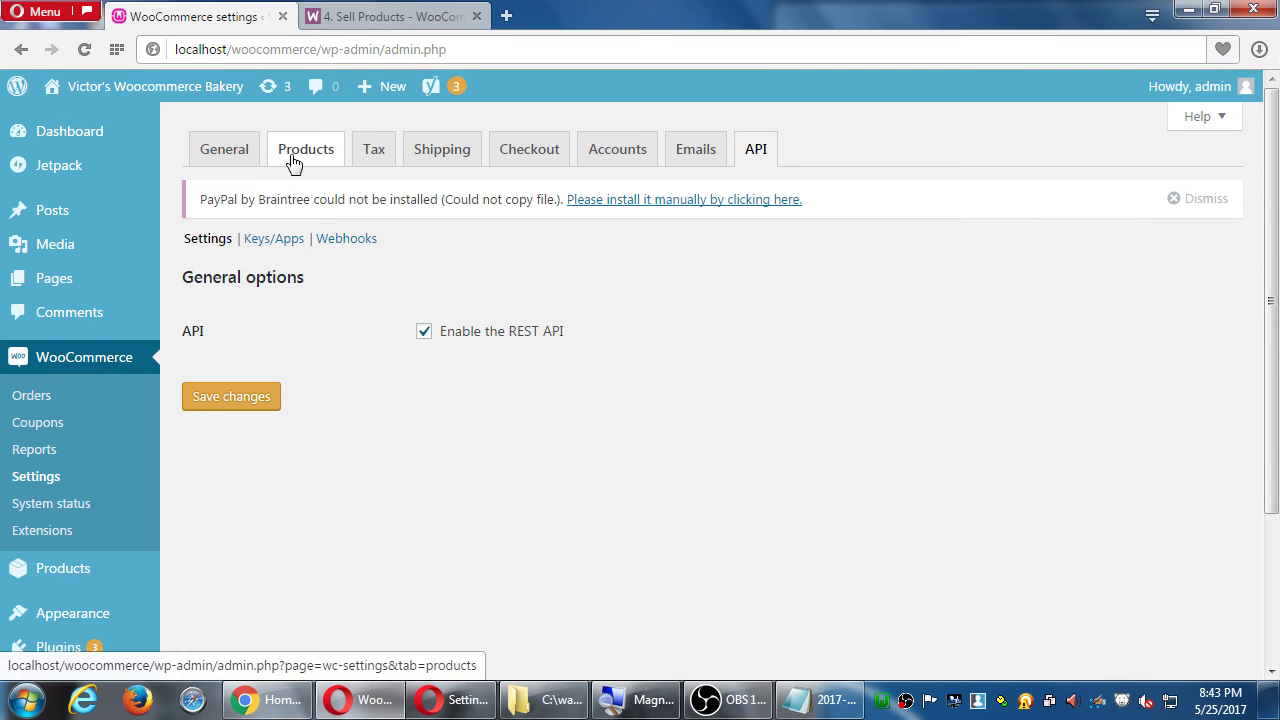
{"action": "left_click", "coordinate": [206, 150]}
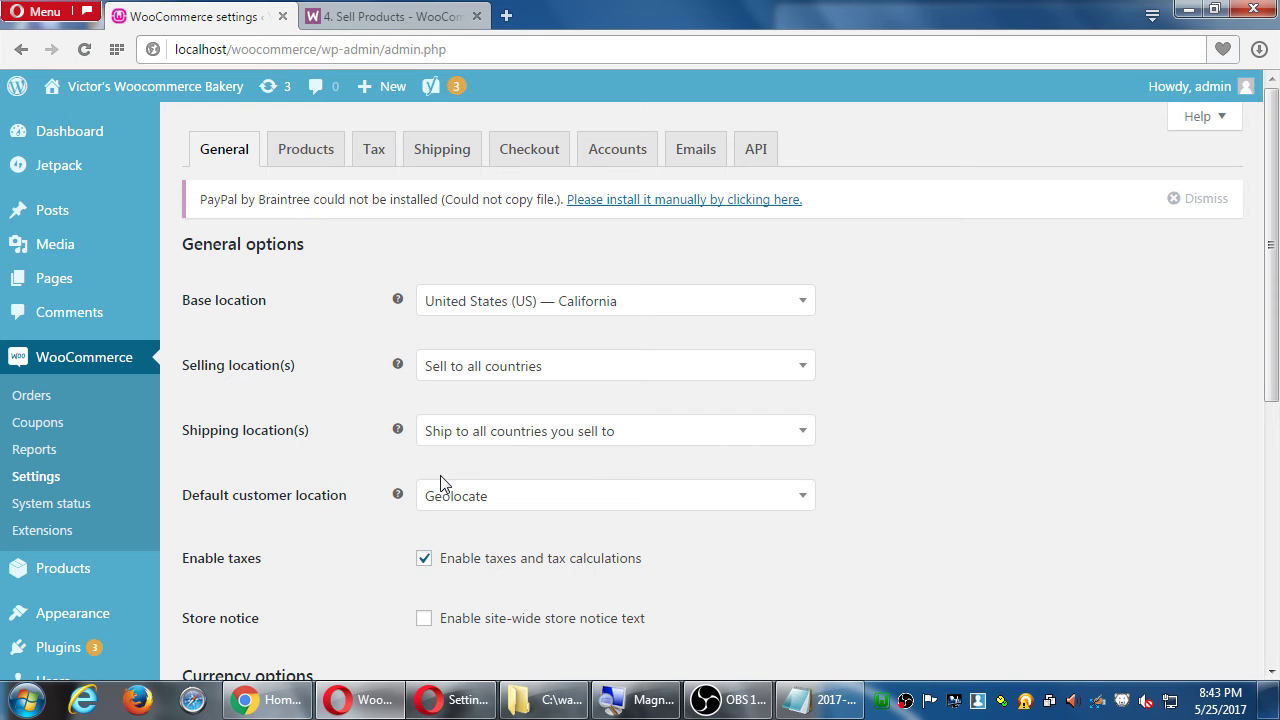
{"action": "left_click", "coordinate": [692, 150]}
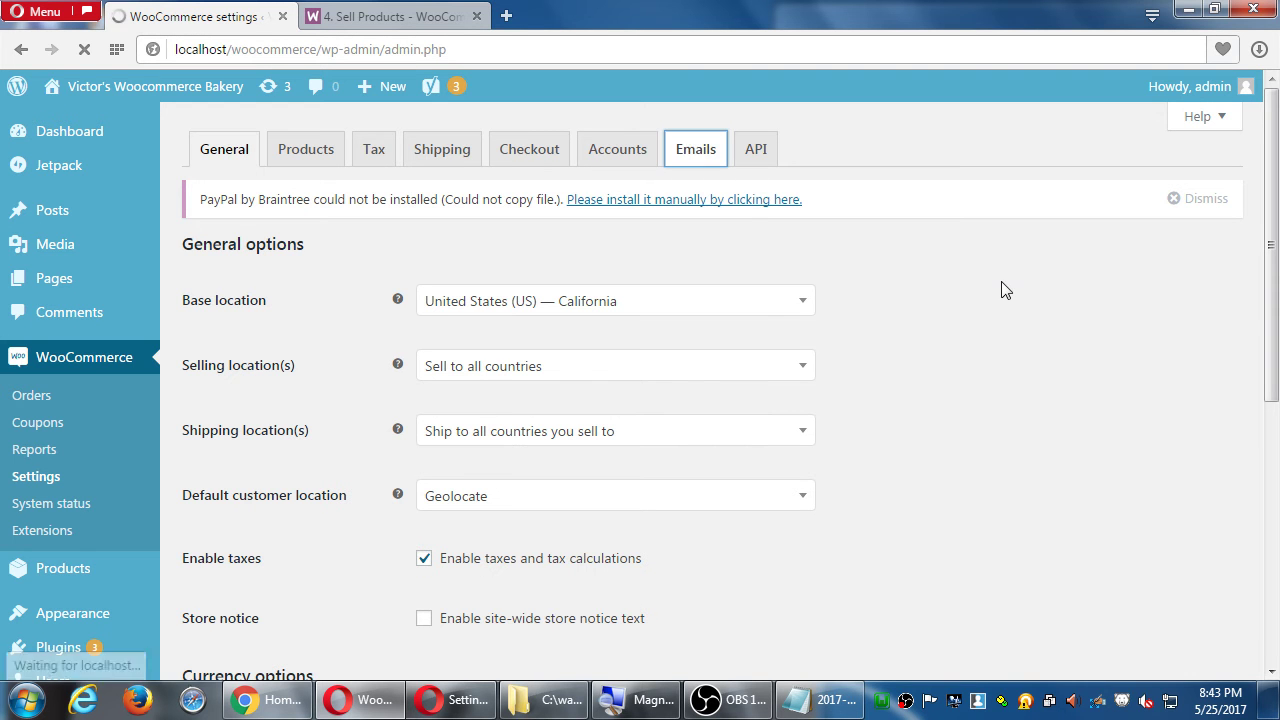
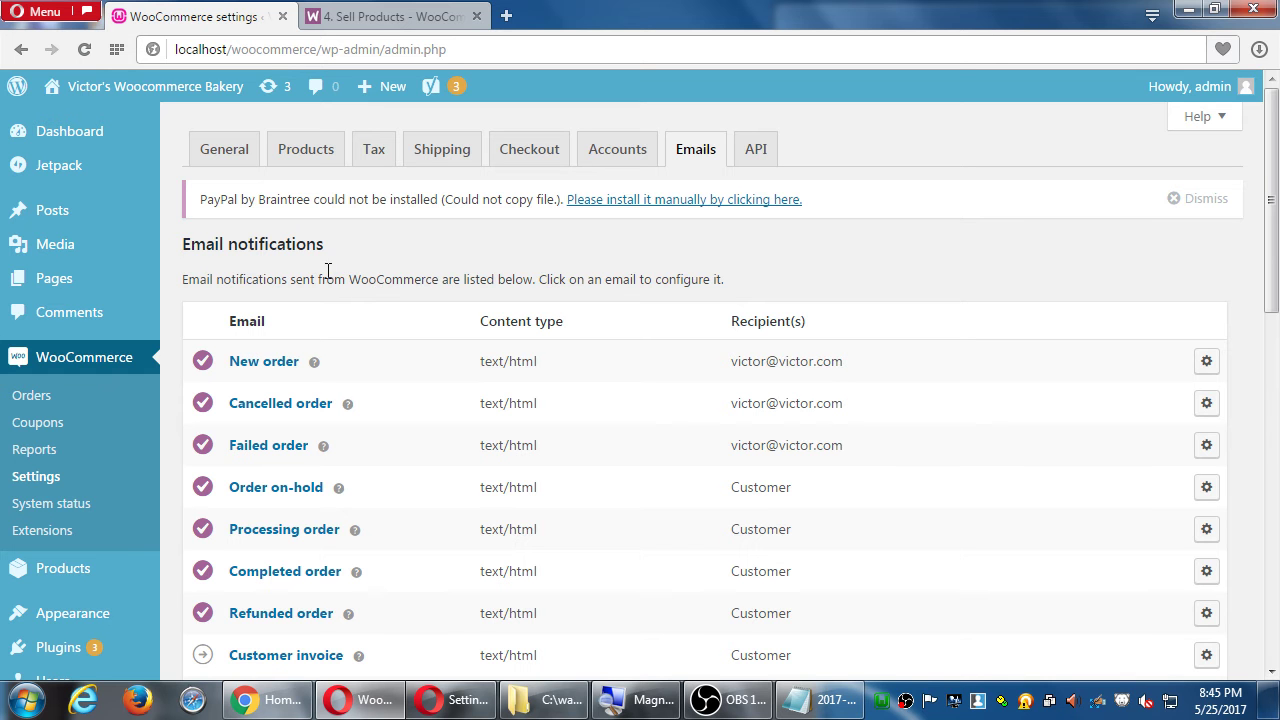
{"action": "scroll", "coordinate": [330, 276], "scroll_direction": "down", "scroll_amount": 1}
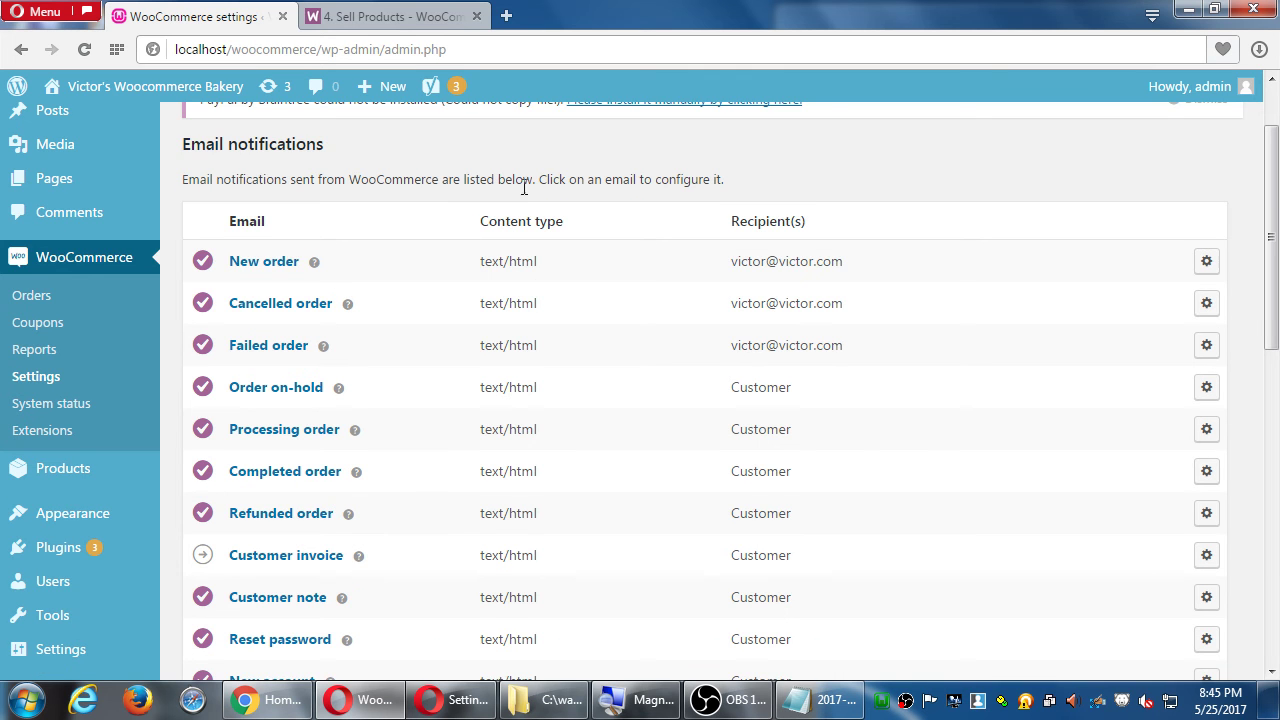
{"action": "scroll", "coordinate": [523, 177], "scroll_direction": "up", "scroll_amount": 1}
{"action": "left_click", "coordinate": [240, 167]}
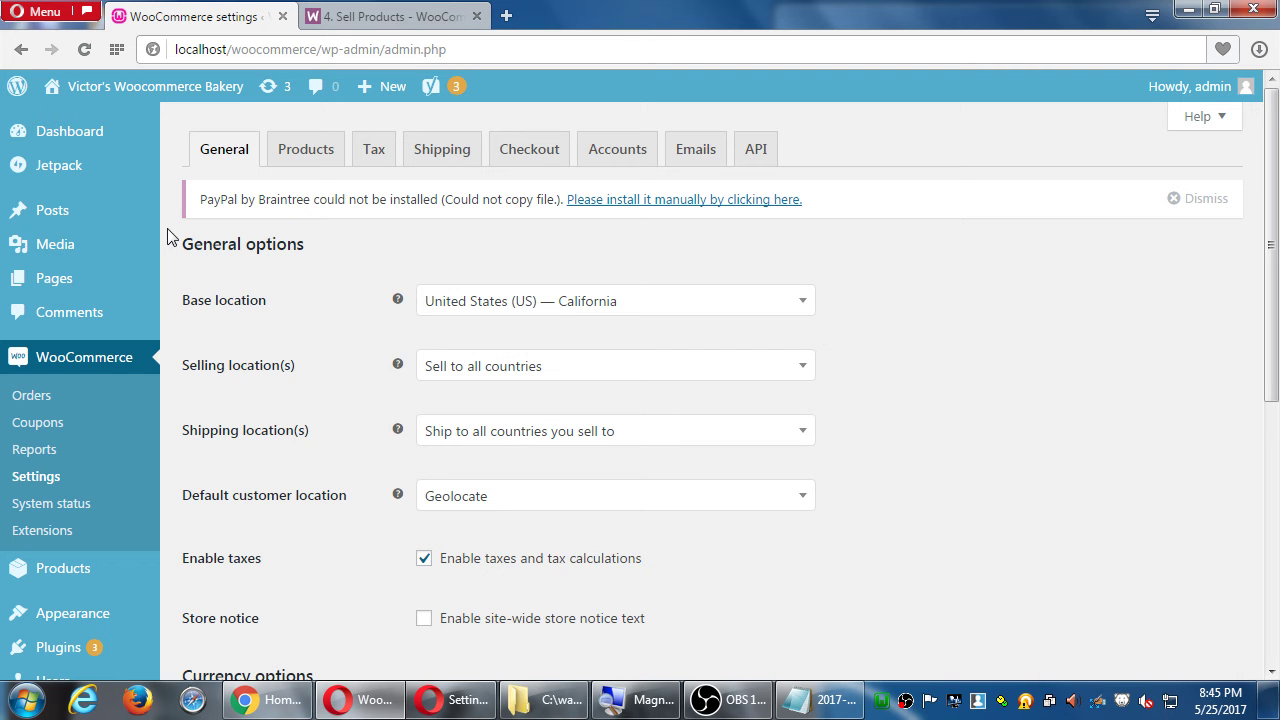
- Look over the WooCommerce Orders page and the site's front page opened in a new browser tab
{"action": "left_click", "coordinate": [64, 400]}
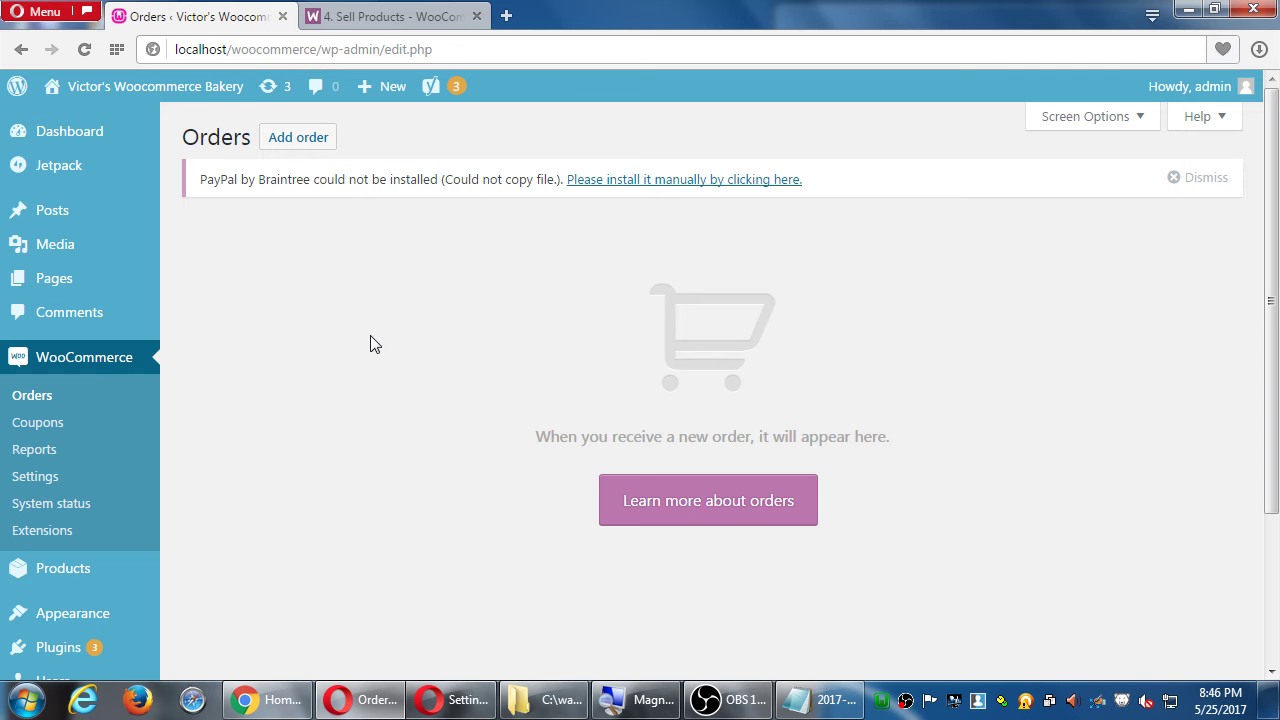
{"action": "scroll", "coordinate": [376, 350], "scroll_direction": "down", "scroll_amount": 3}
{"action": "scroll", "coordinate": [376, 350], "scroll_direction": "up", "scroll_amount": 3}
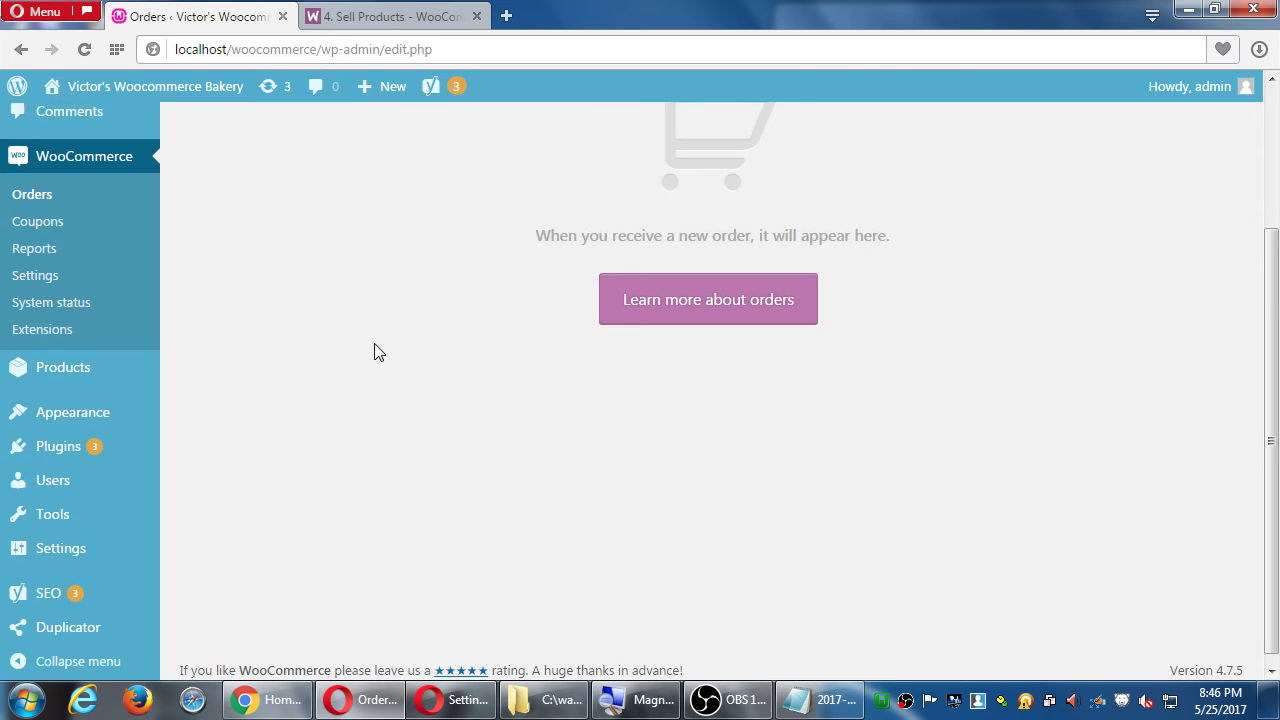
{"action": "middle_click", "coordinate": [188, 94]}
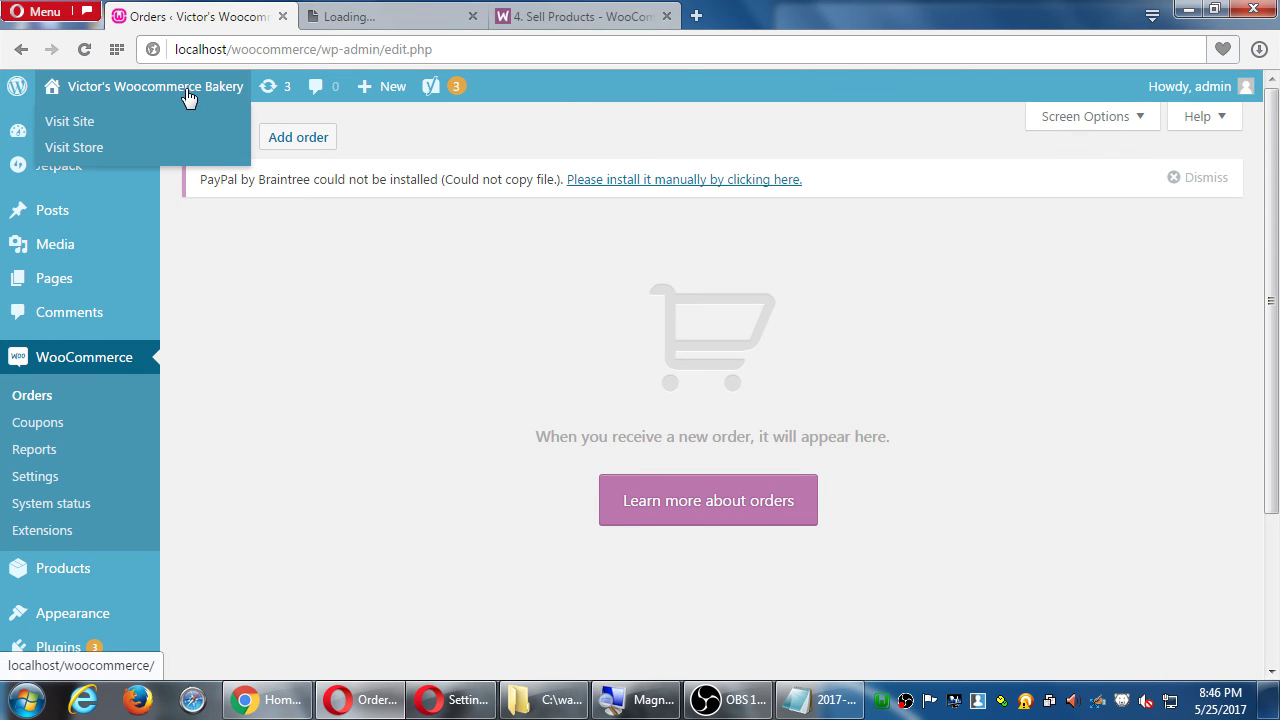
{"action": "left_click", "coordinate": [351, 18]}
{"action": "scroll", "coordinate": [497, 257], "scroll_direction": "down", "scroll_amount": 10}
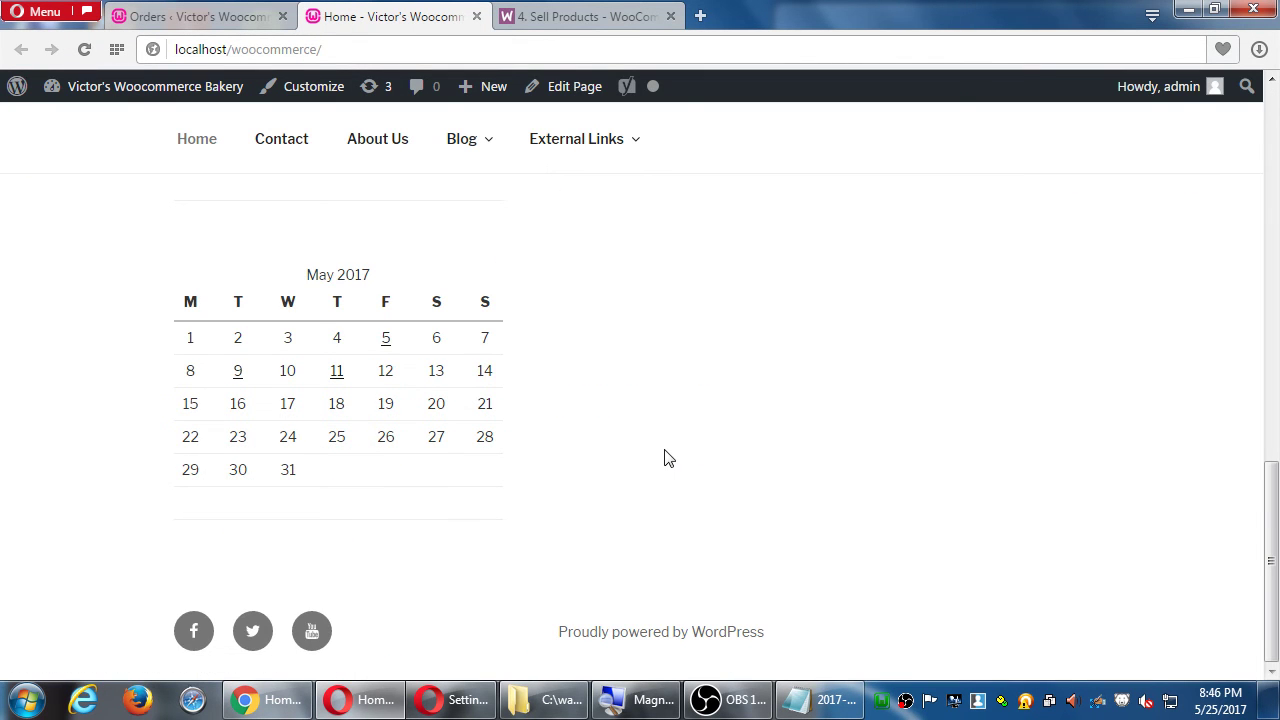
{"action": "scroll", "coordinate": [666, 457], "scroll_direction": "up", "scroll_amount": 10}
- Return to the WooCommerce settings in the admin and open the Email template options of the Emails settings
{"action": "left_click", "coordinate": [195, 17]}
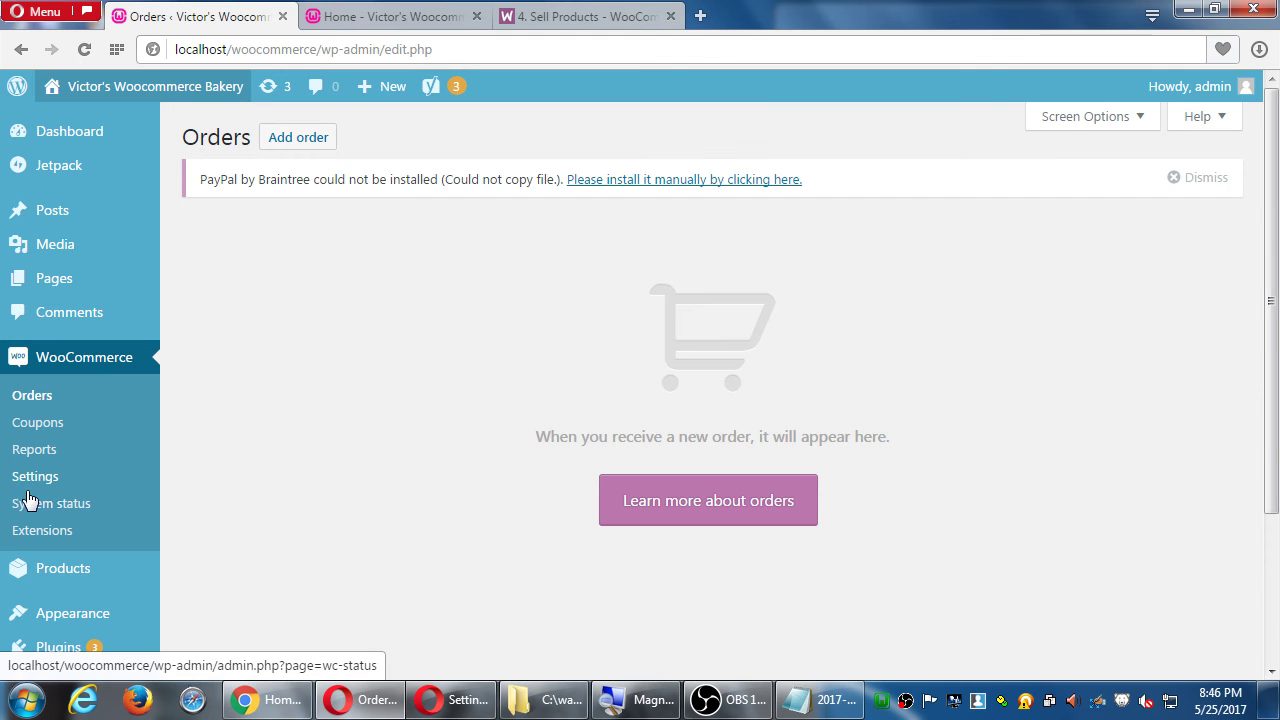
{"action": "left_click", "coordinate": [34, 449]}
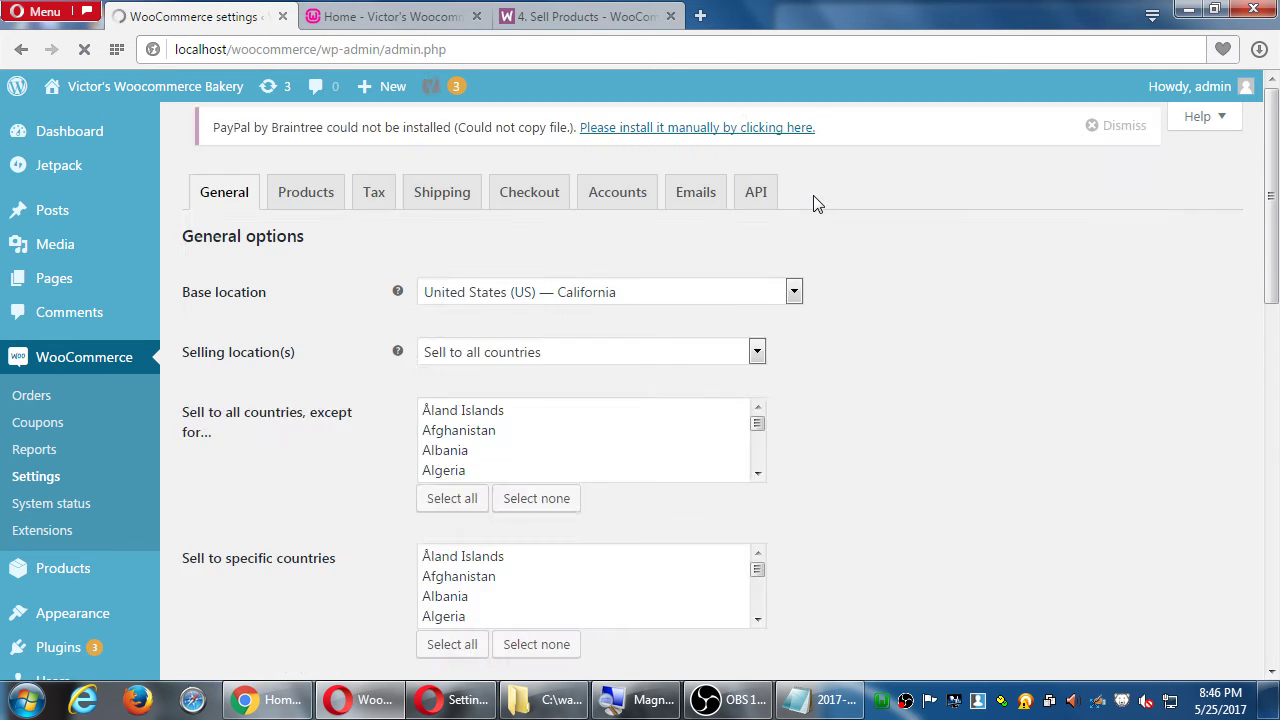
{"action": "left_click", "coordinate": [695, 151]}
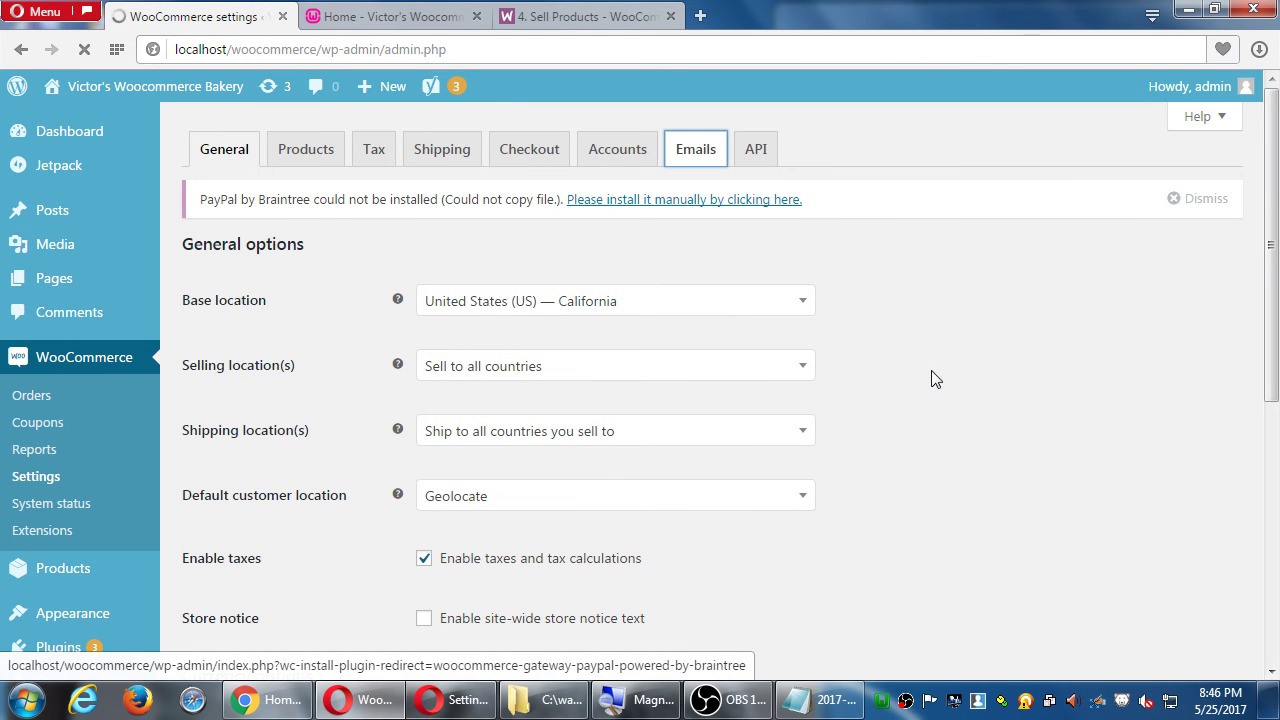
{"action": "scroll", "coordinate": [935, 372], "scroll_direction": "down", "scroll_amount": 10}
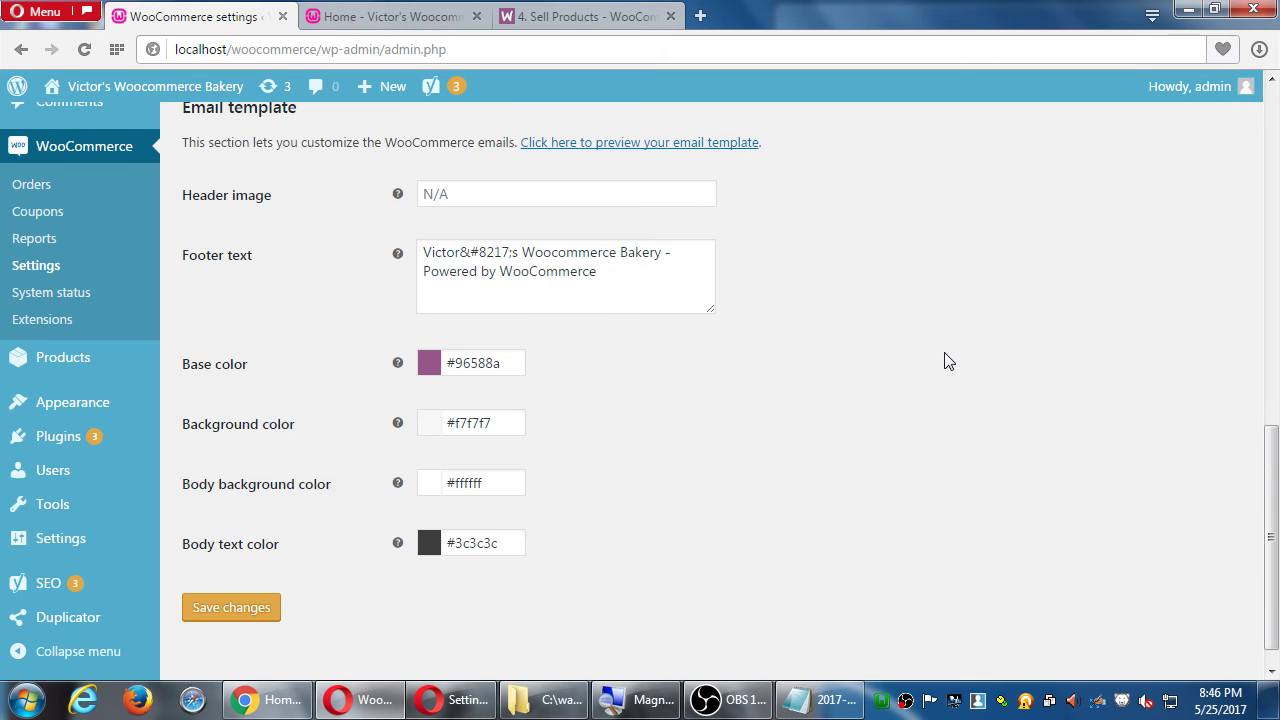
- Edit the email template's footer text to read "Victor's Woocommerce Bakery" without the "Powered by WooCommerce" part
{"action": "left_click_drag", "start_coordinate": [620, 280], "coordinate": [351, 234]}
{"action": "left_click", "coordinate": [830, 310]}
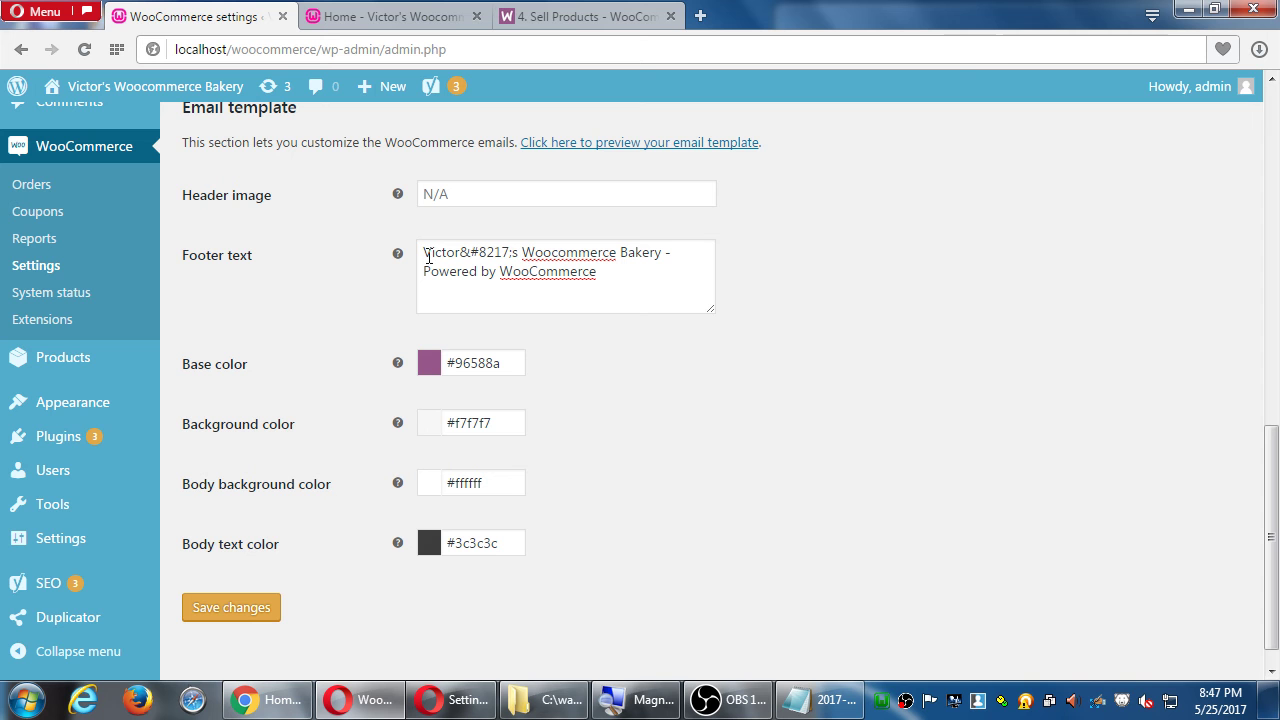
{"action": "left_click_drag", "start_coordinate": [667, 256], "coordinate": [700, 290]}
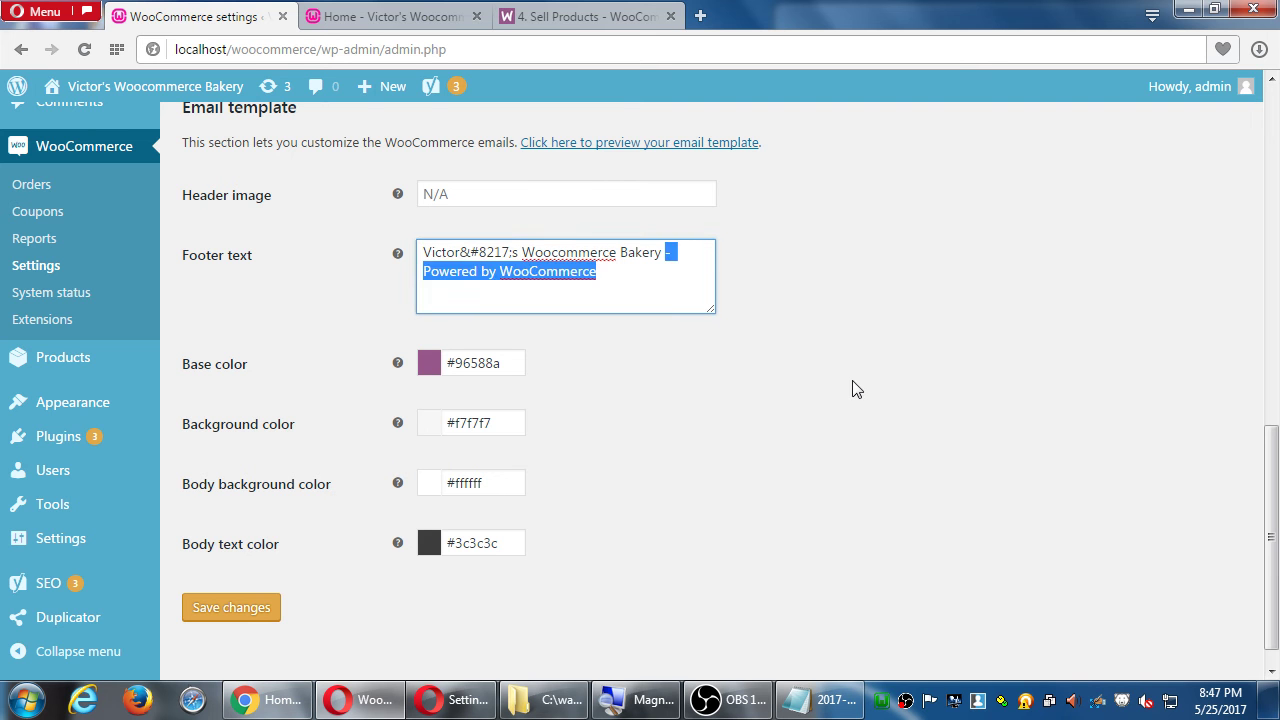
{"action": "key", "text": "BackSpace"}
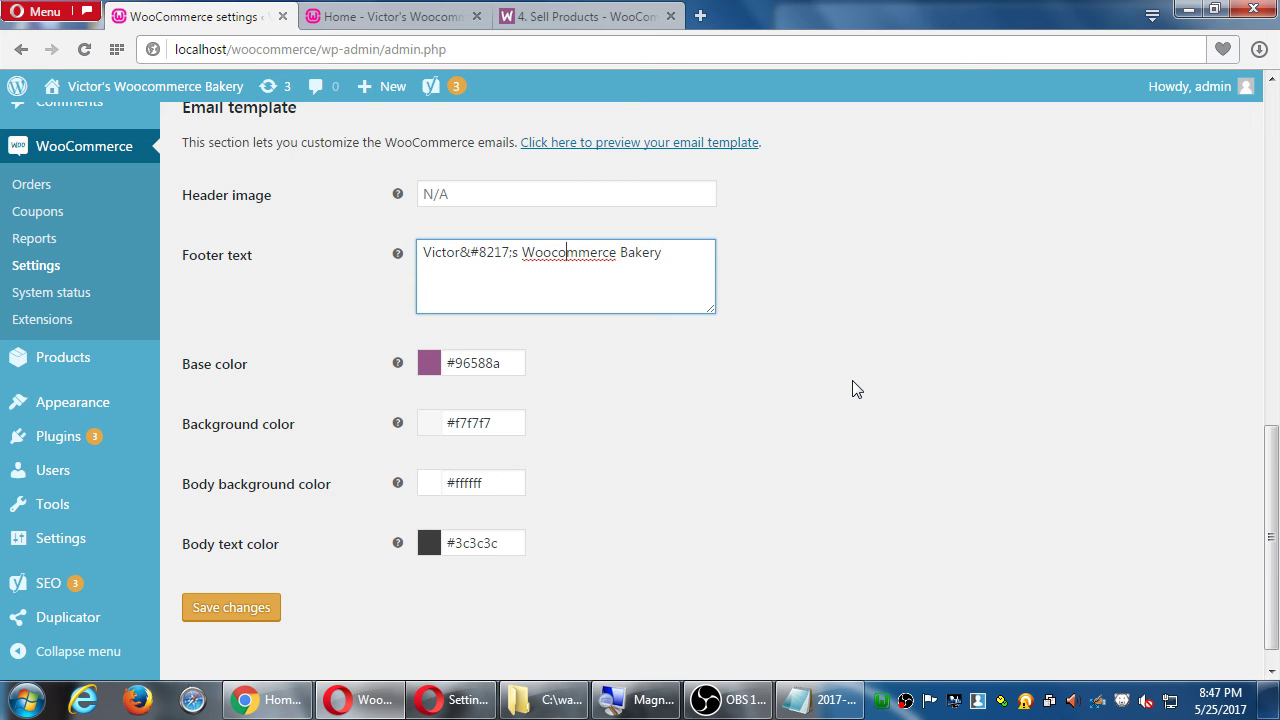
{"action": "key", "text": "BackSpace"}
{"action": "key", "text": "BackSpace"}
{"action": "key", "text": "BackSpace"}
{"action": "key", "text": "BackSpace"}
{"action": "key", "text": "BackSpace"}
{"action": "key", "text": "BackSpace"}
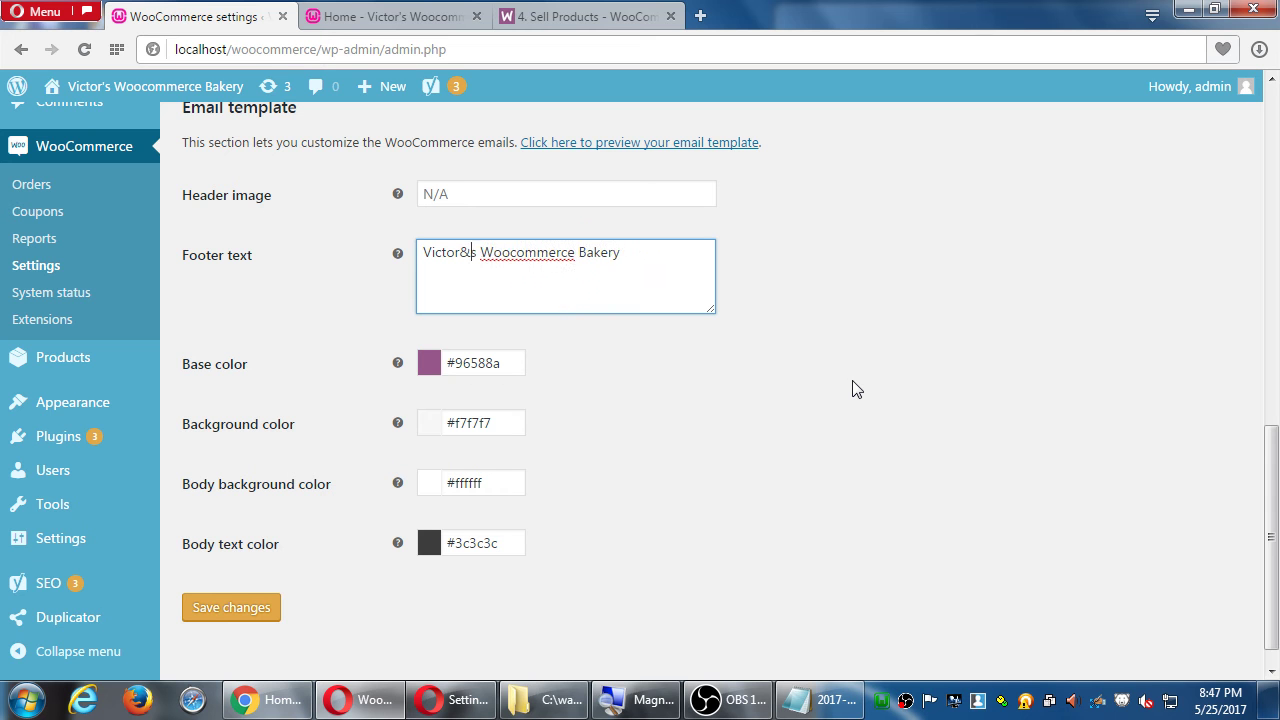
{"action": "type", "text": "'"}
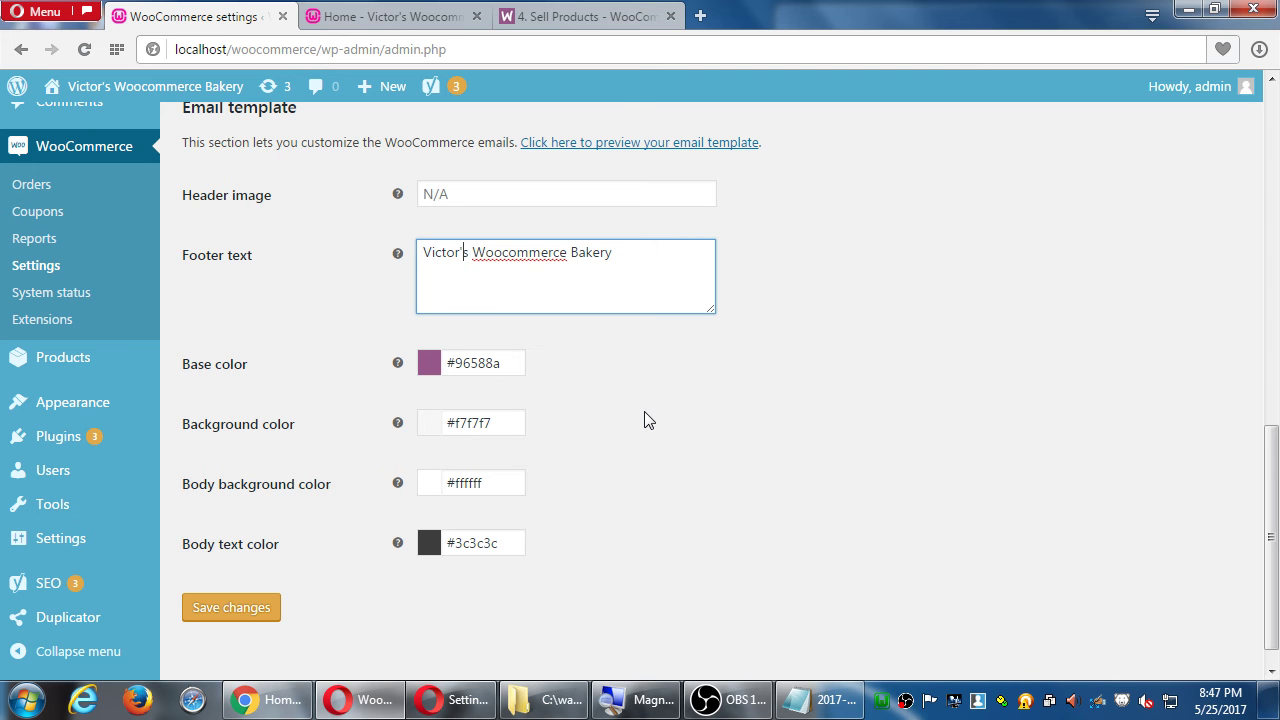
- Preview the email template down to its footer and return to the Emails settings
{"action": "left_click", "coordinate": [627, 144]}
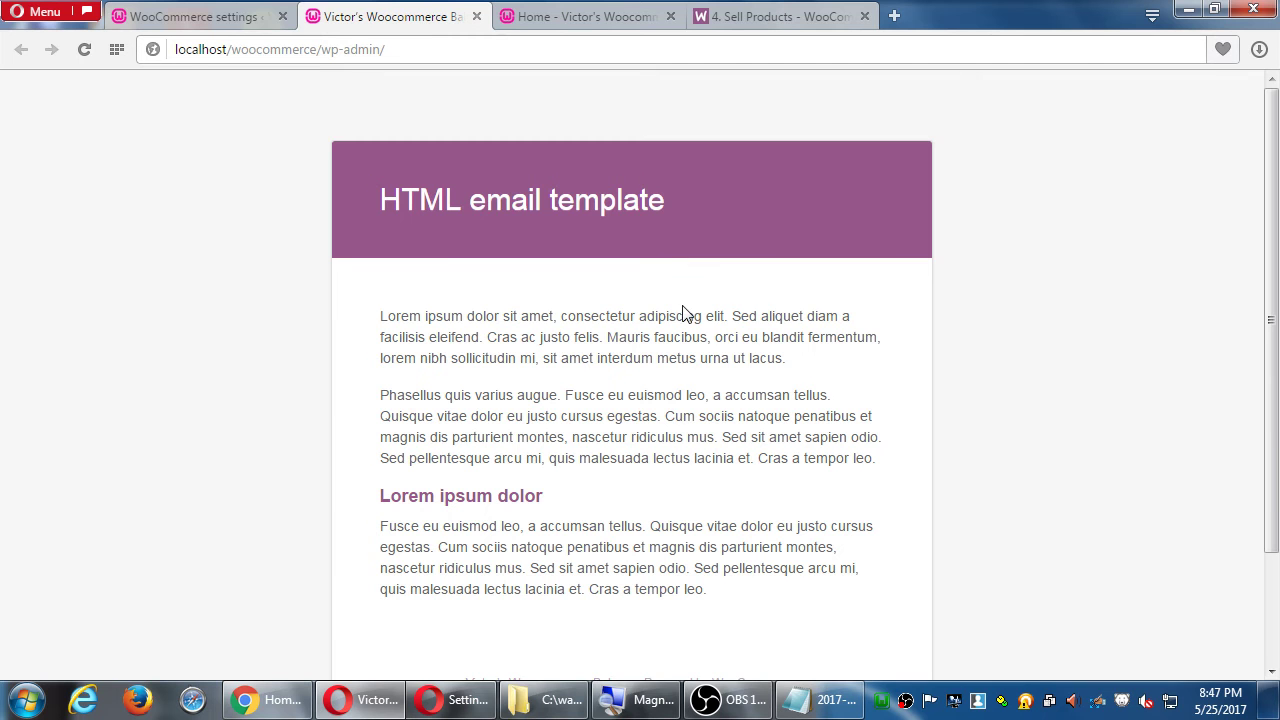
{"action": "scroll", "coordinate": [686, 314], "scroll_direction": "down", "scroll_amount": 3}
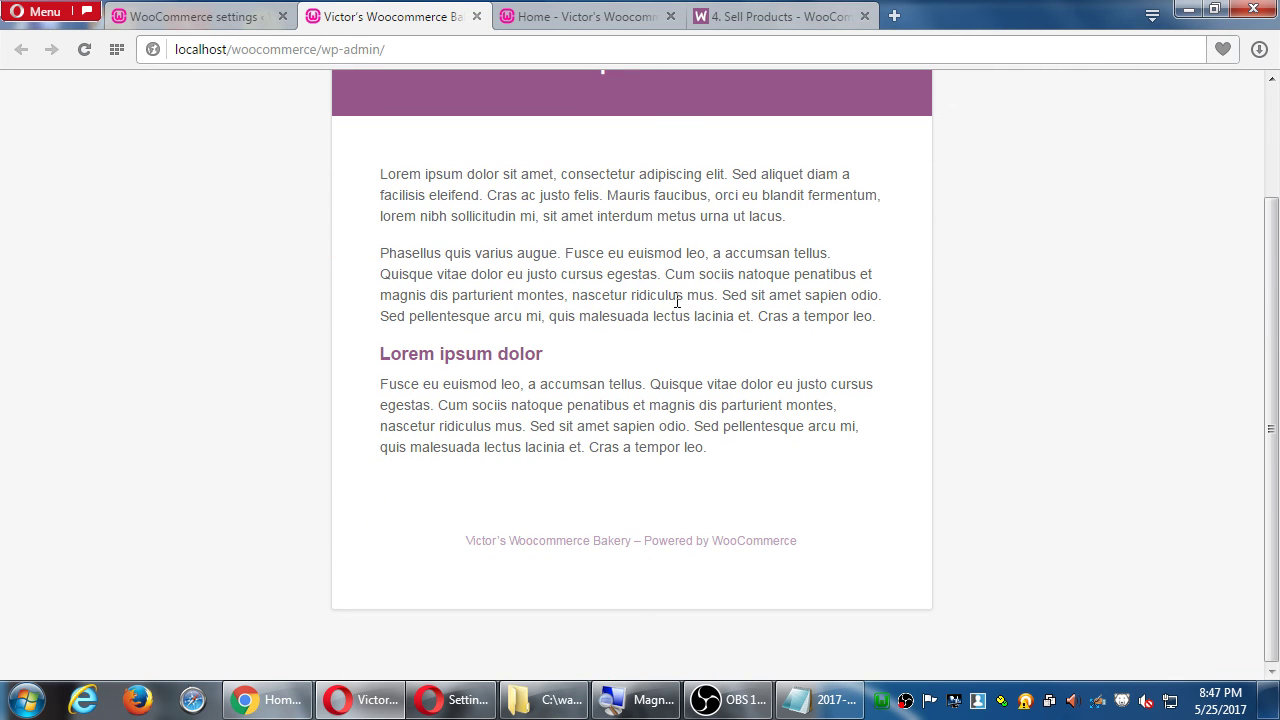
{"action": "left_click", "coordinate": [234, 22]}
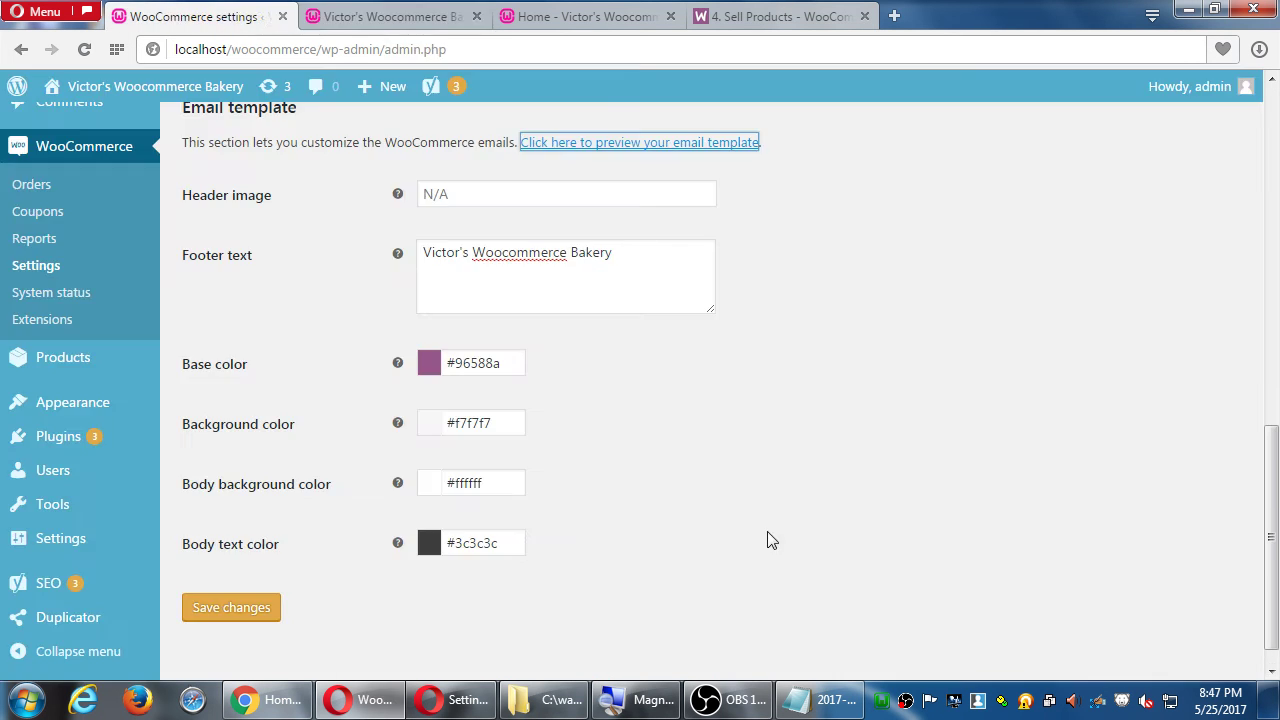
- Set the email template's base color to the light pink #fdddf6
{"action": "scroll", "coordinate": [770, 540], "scroll_direction": "up", "scroll_amount": 5}
{"action": "scroll", "coordinate": [789, 540], "scroll_direction": "down", "scroll_amount": 3}
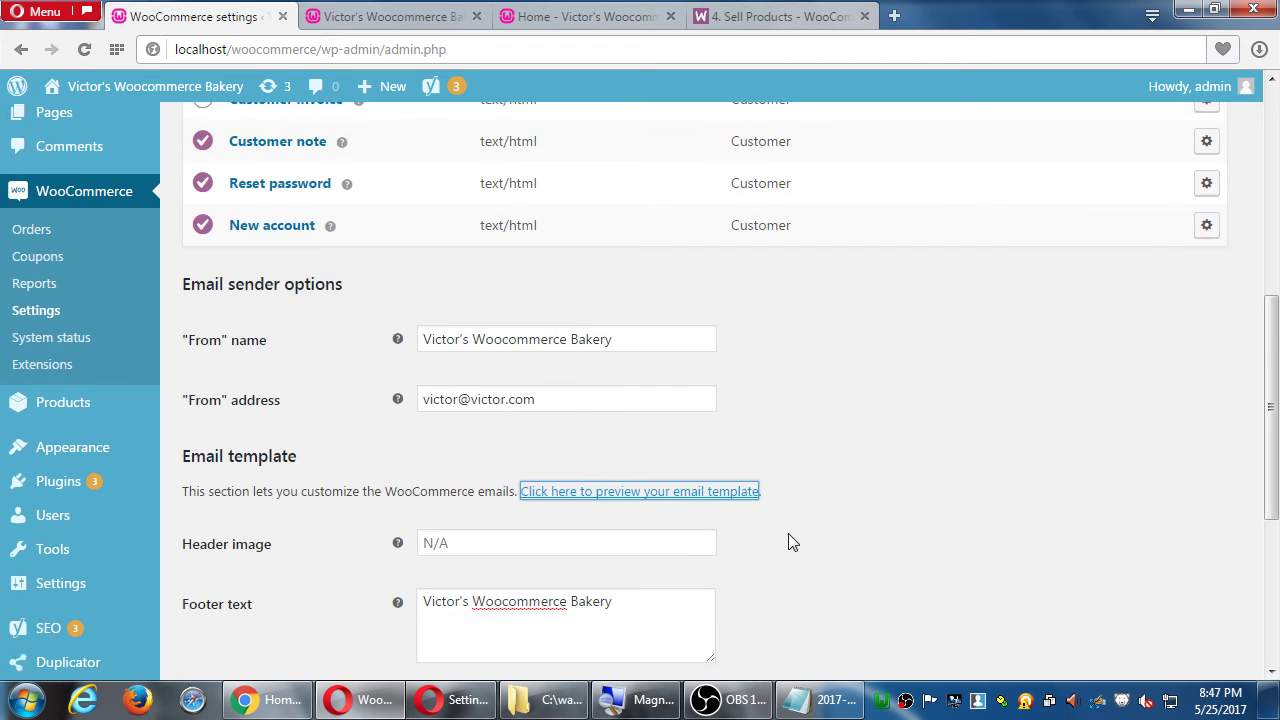
{"action": "left_click", "coordinate": [445, 403]}
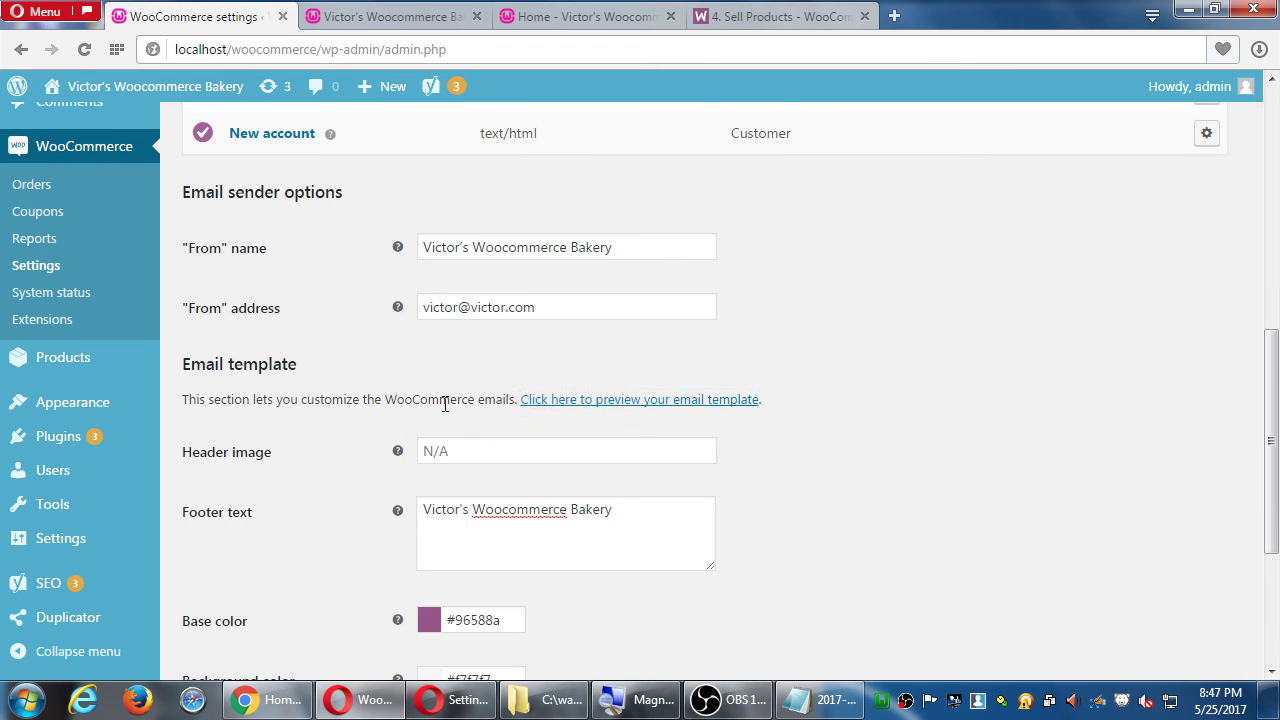
{"action": "scroll", "coordinate": [453, 405], "scroll_direction": "down", "scroll_amount": 3}
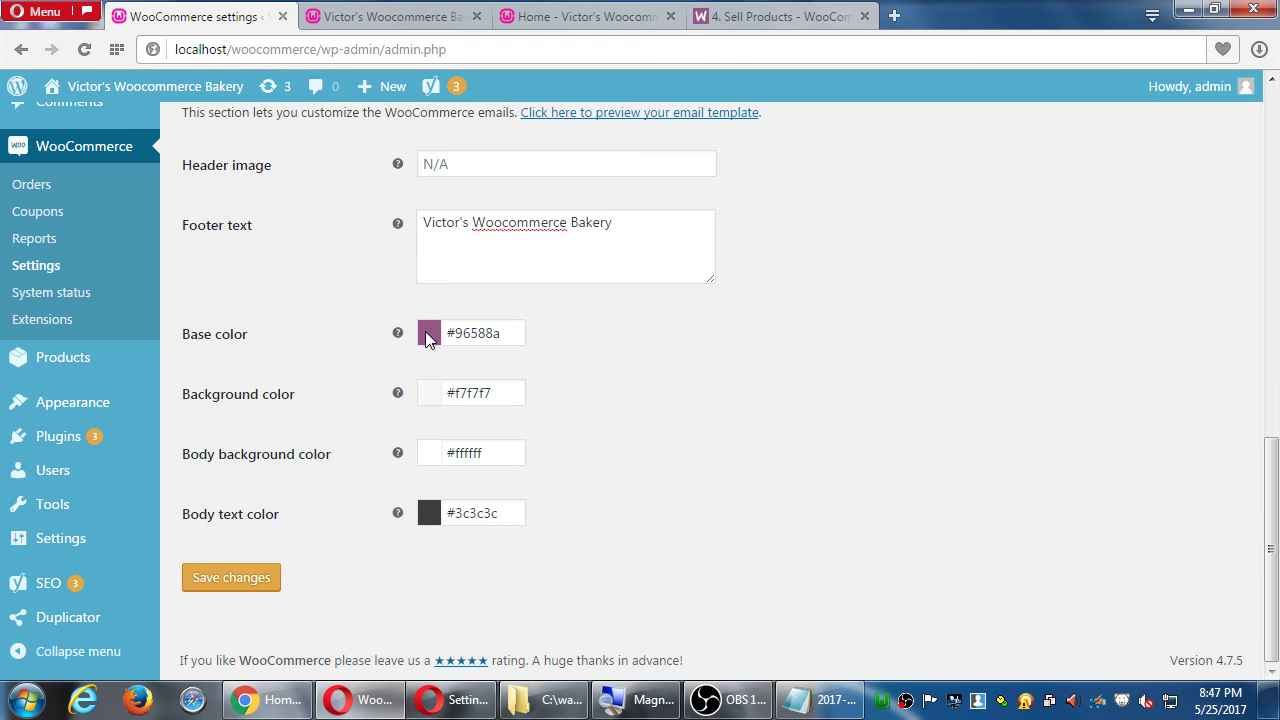
{"action": "left_click", "coordinate": [453, 333]}
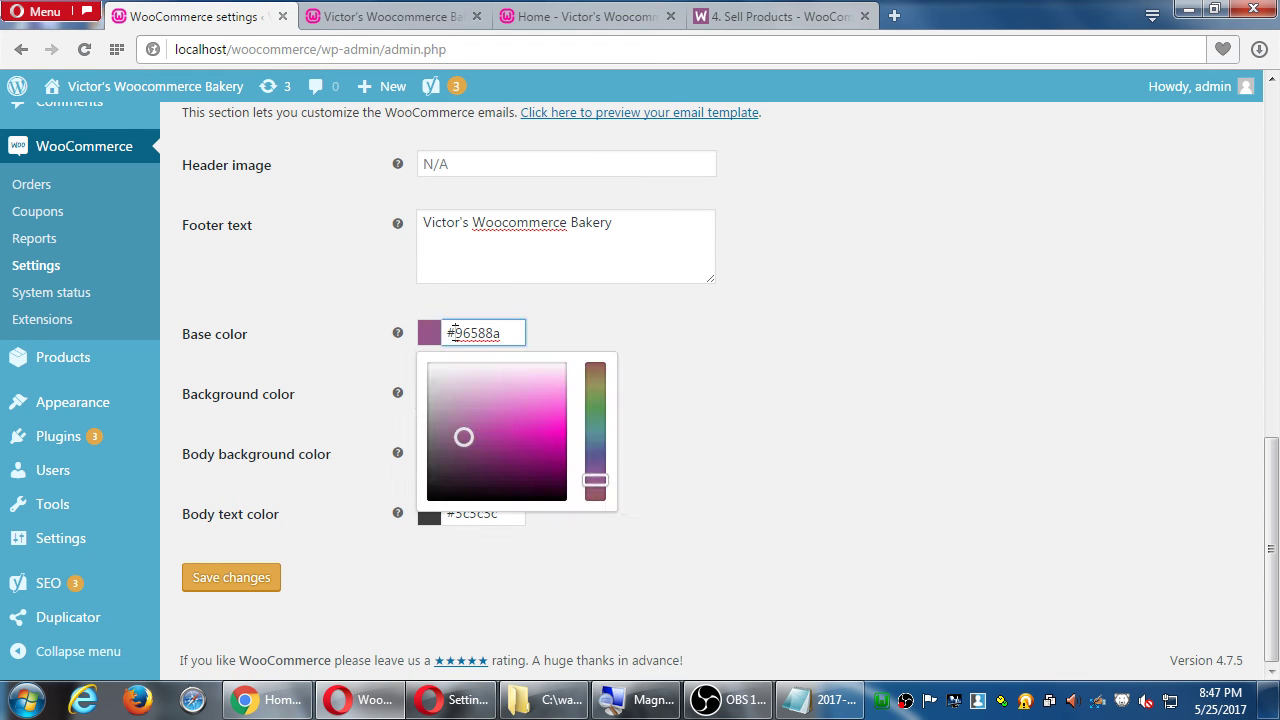
{"action": "left_click", "coordinate": [555, 383]}
{"action": "left_click", "coordinate": [640, 402]}
{"action": "scroll", "coordinate": [690, 400], "scroll_direction": "up", "scroll_amount": 1}
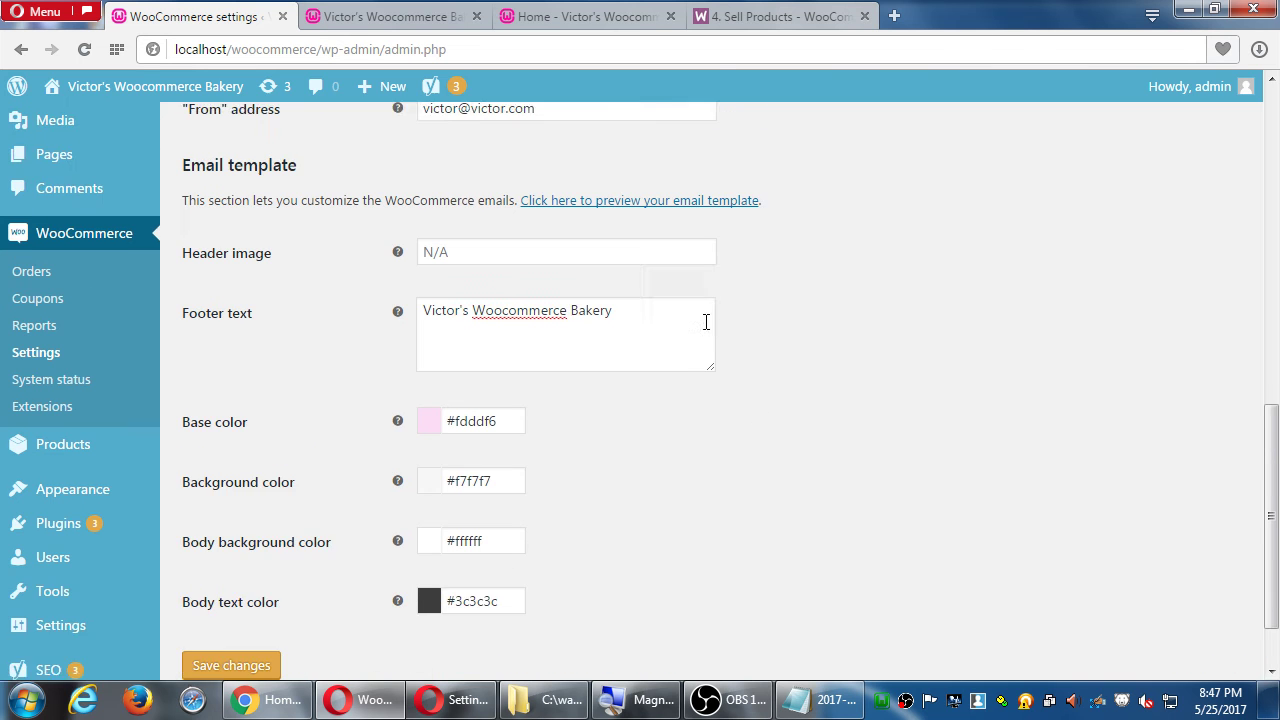
- Preview the email template again and close both preview tabs to return to the Emails settings
{"action": "left_click", "coordinate": [709, 221]}
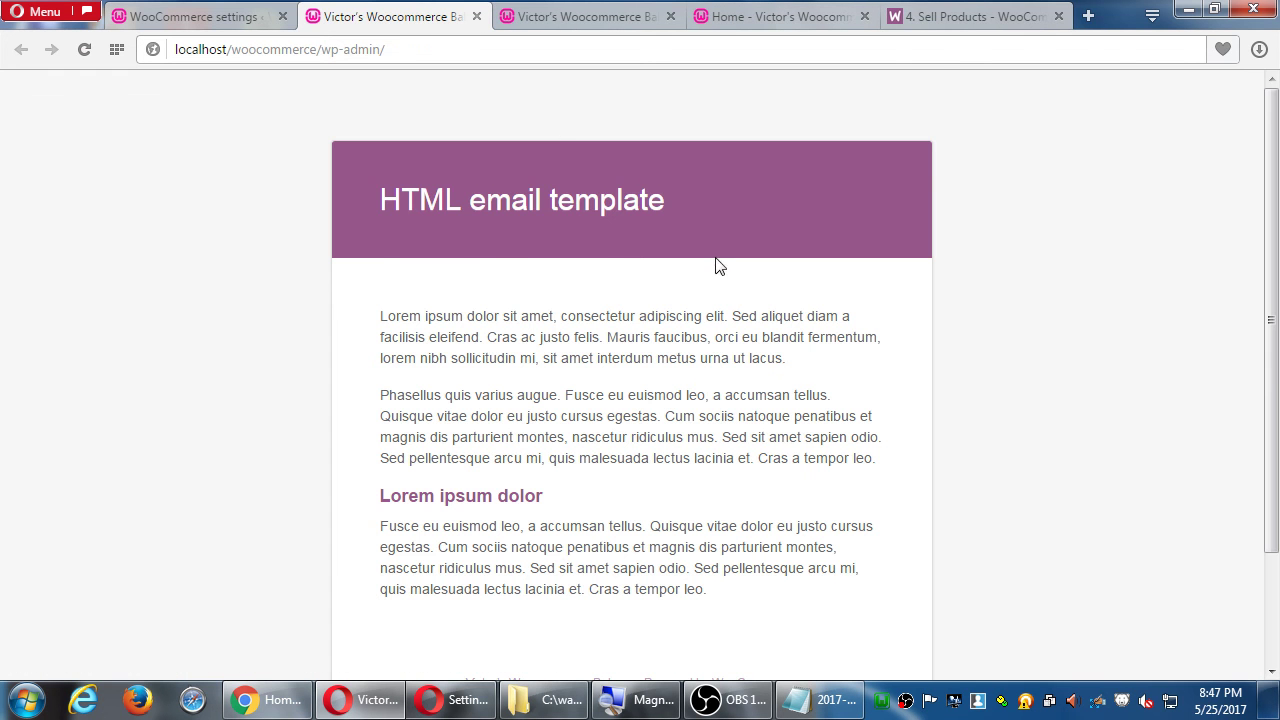
{"action": "middle_click", "coordinate": [413, 12]}
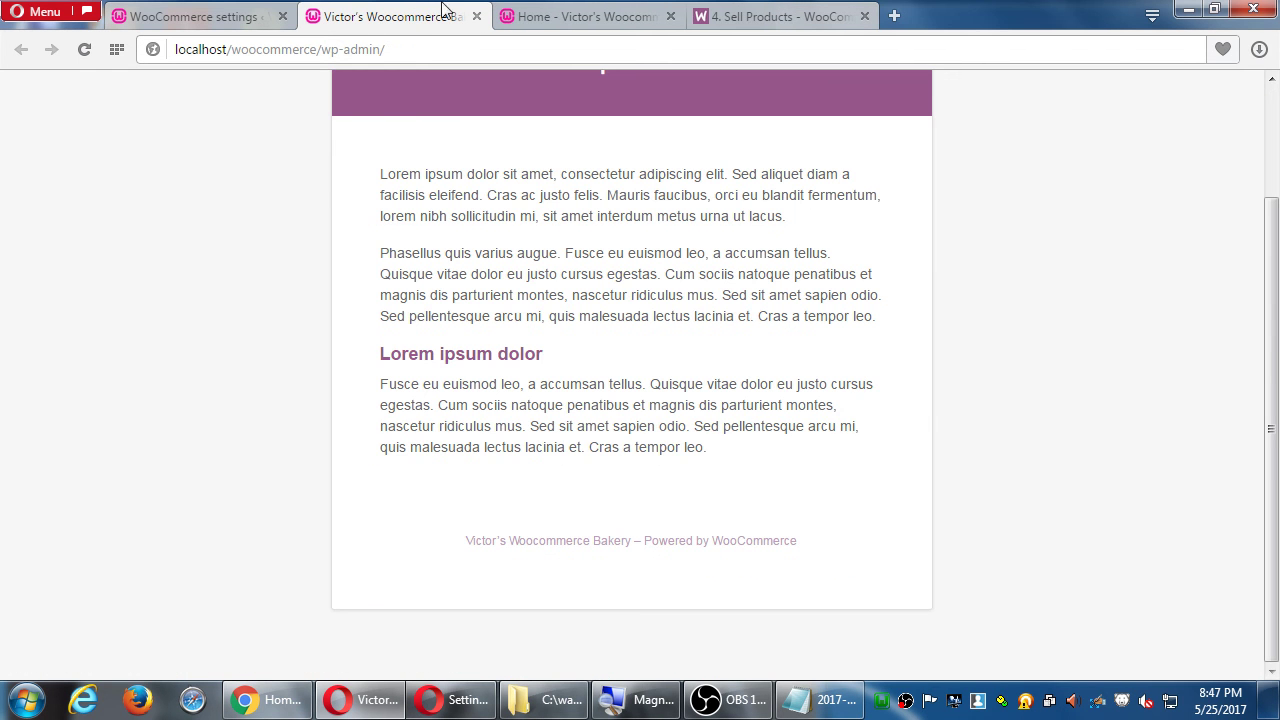
{"action": "middle_click", "coordinate": [445, 10]}
{"action": "left_click", "coordinate": [243, 12]}
- Save the changed footer text and base color of the email template
{"action": "scroll", "coordinate": [301, 492], "scroll_direction": "down", "scroll_amount": 1}
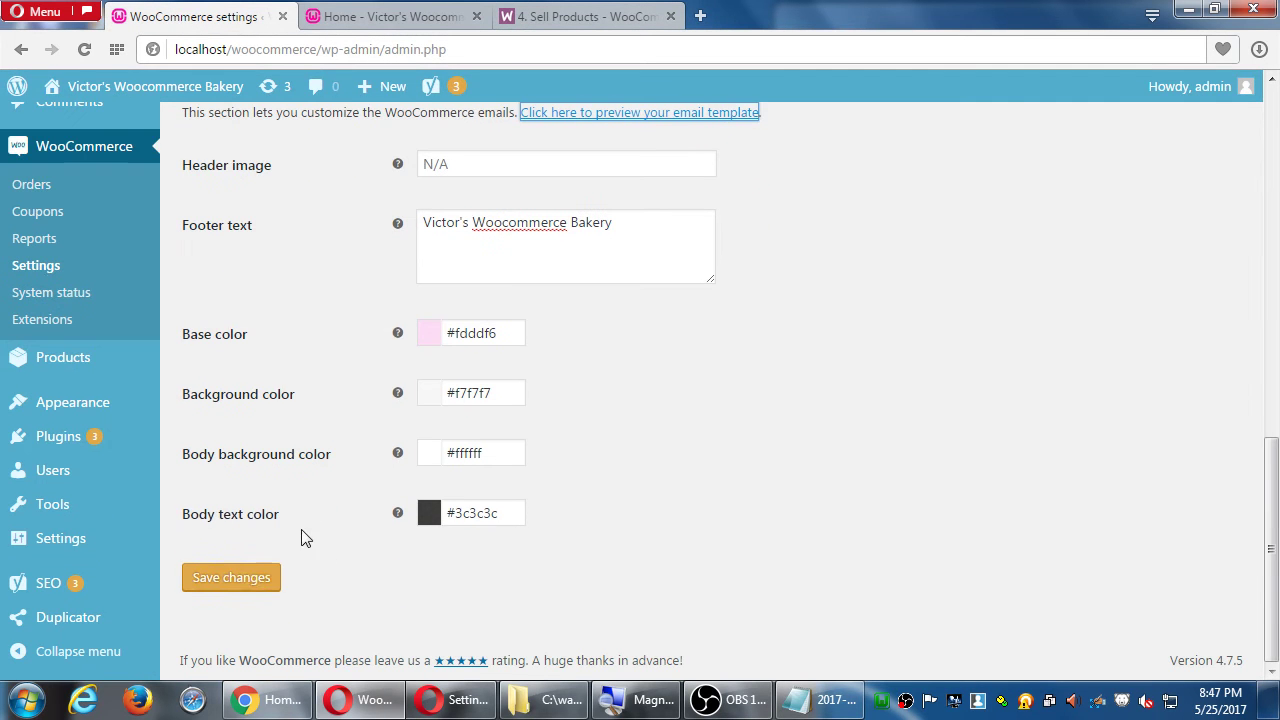
{"action": "left_click", "coordinate": [257, 578]}
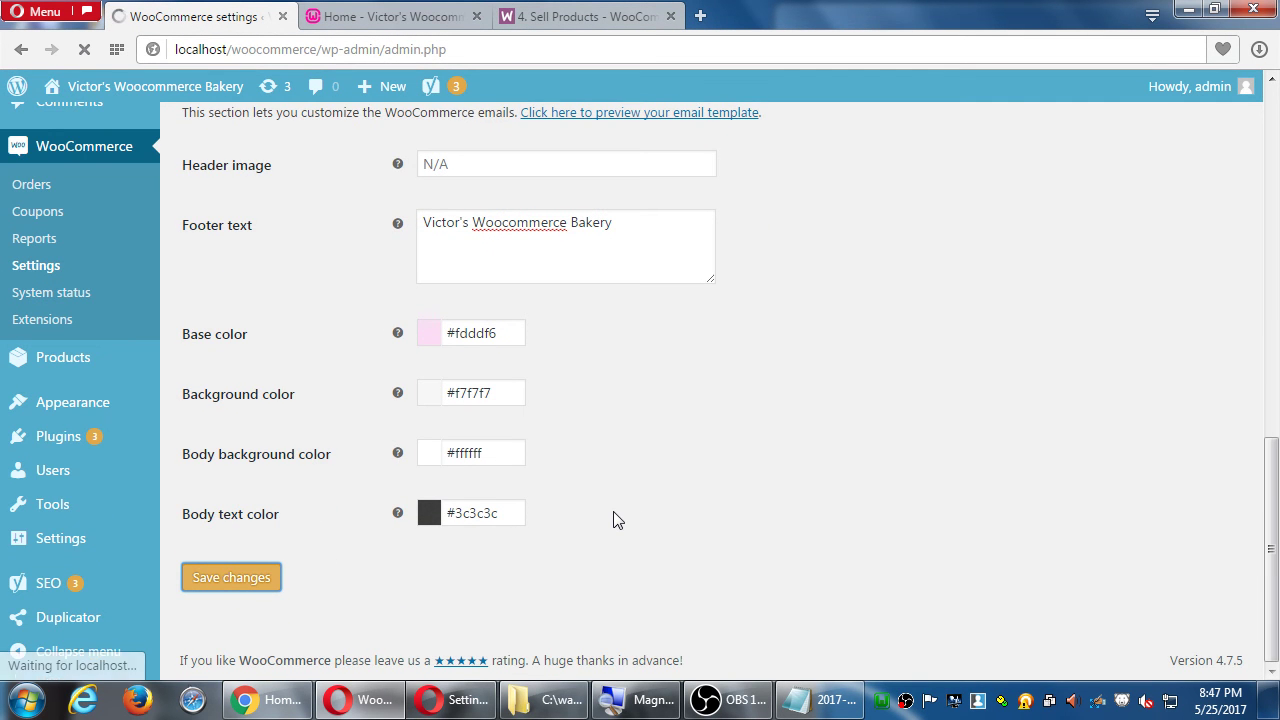
- Open the New order email notification, review its options and return to the list of email notifications
{"action": "scroll", "coordinate": [606, 497], "scroll_direction": "down", "scroll_amount": 1}
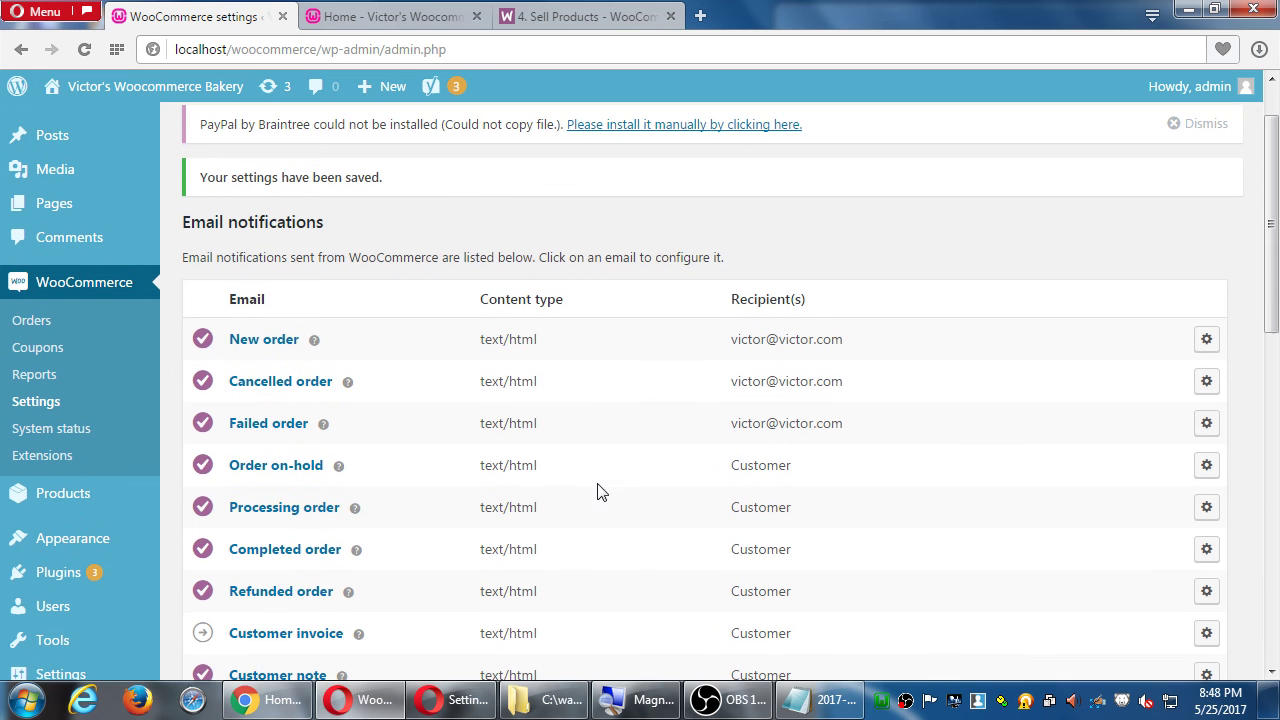
{"action": "left_click", "coordinate": [270, 343]}
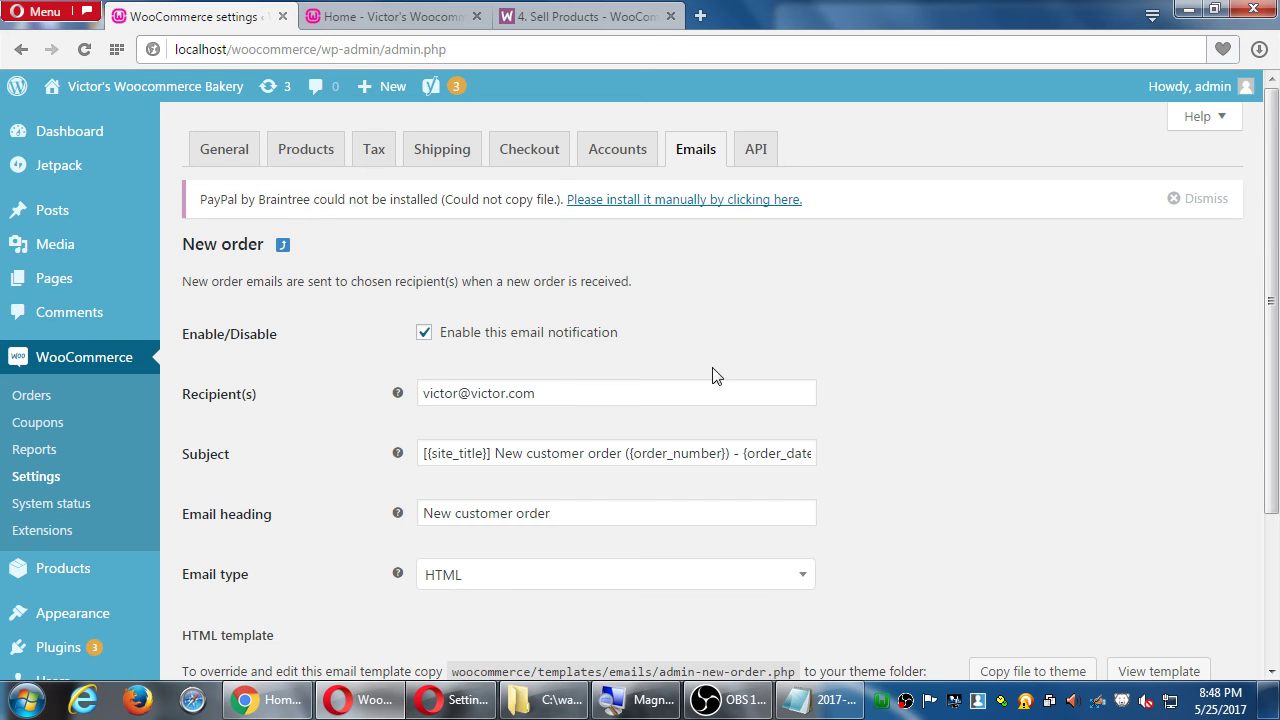
{"action": "scroll", "coordinate": [908, 389], "scroll_direction": "down", "scroll_amount": 3}
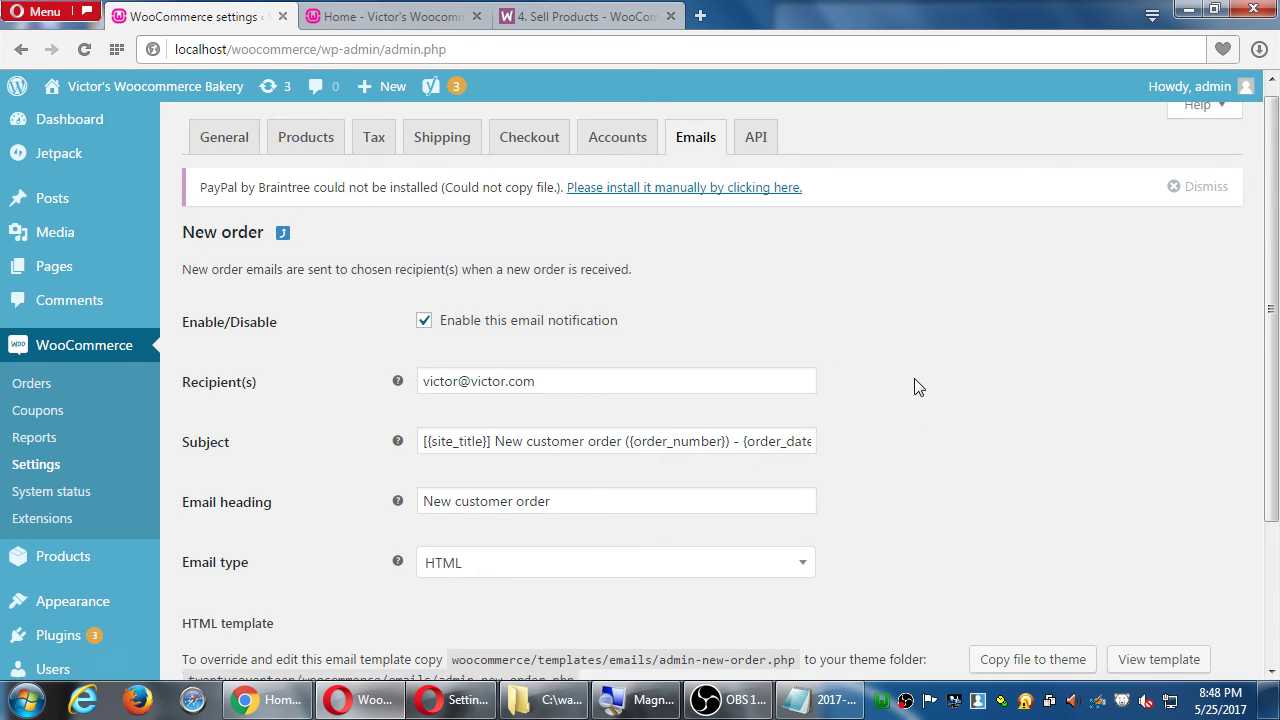
{"action": "scroll", "coordinate": [922, 388], "scroll_direction": "up", "scroll_amount": 4}
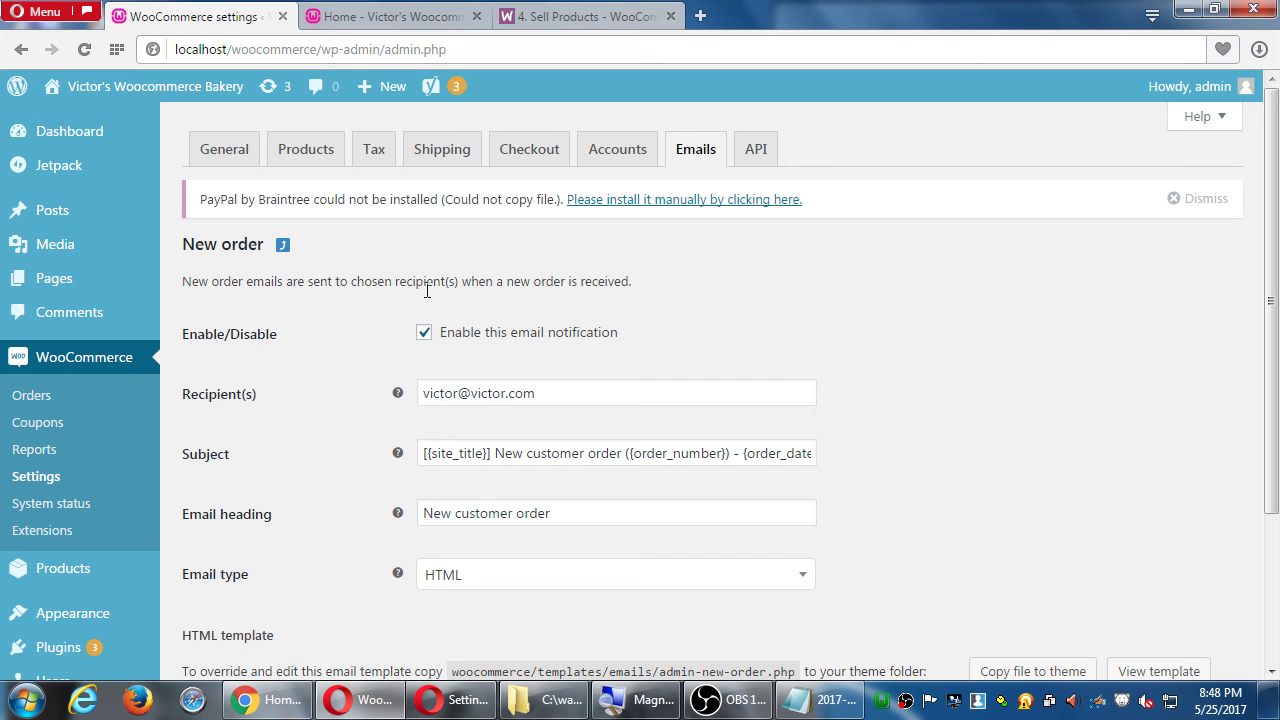
{"action": "key", "text": "alt+Left"}
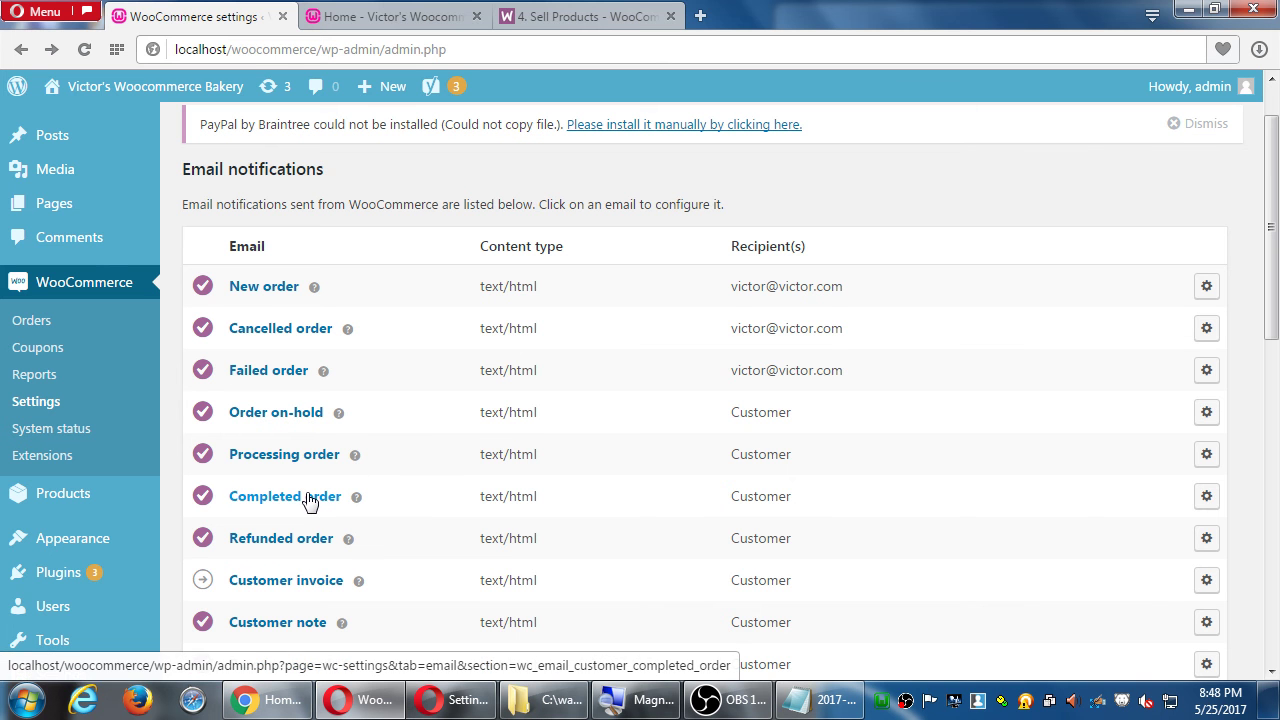
- Open the Completed order email notification and review its subject, heading, email type and HTML template options
{"action": "left_click", "coordinate": [1206, 497]}
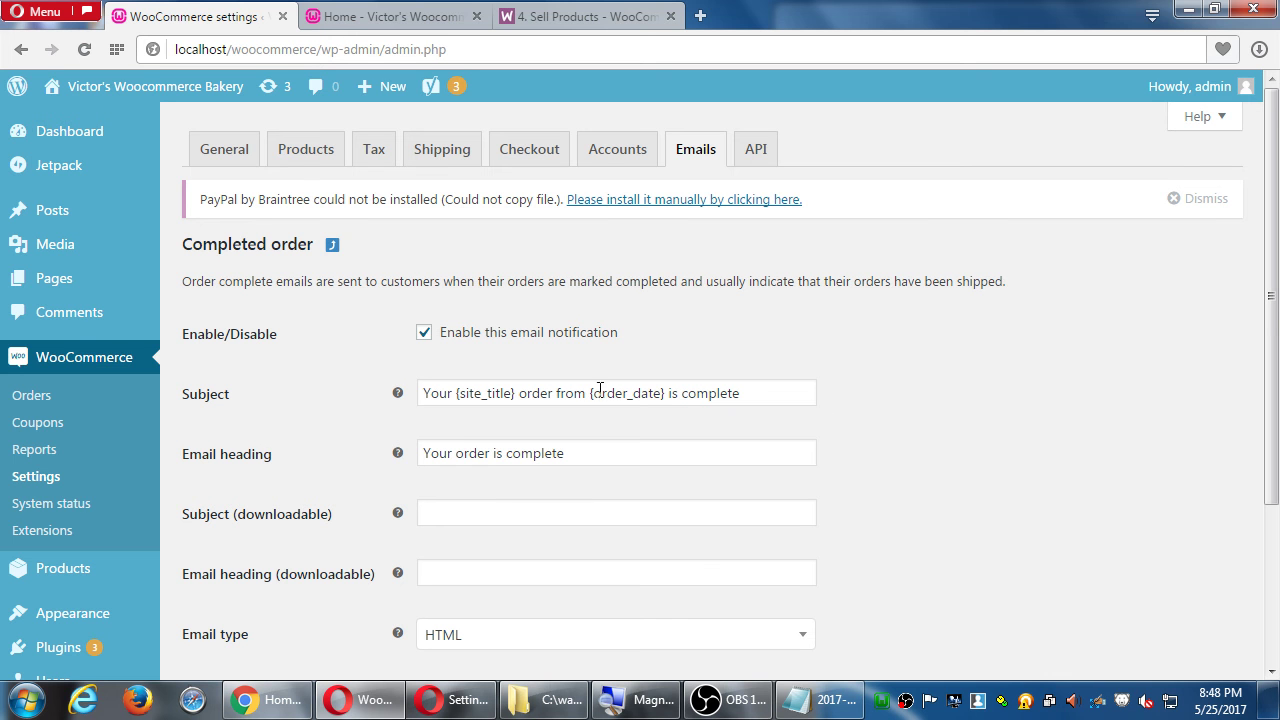
{"action": "left_click_drag", "start_coordinate": [589, 393], "coordinate": [667, 393]}
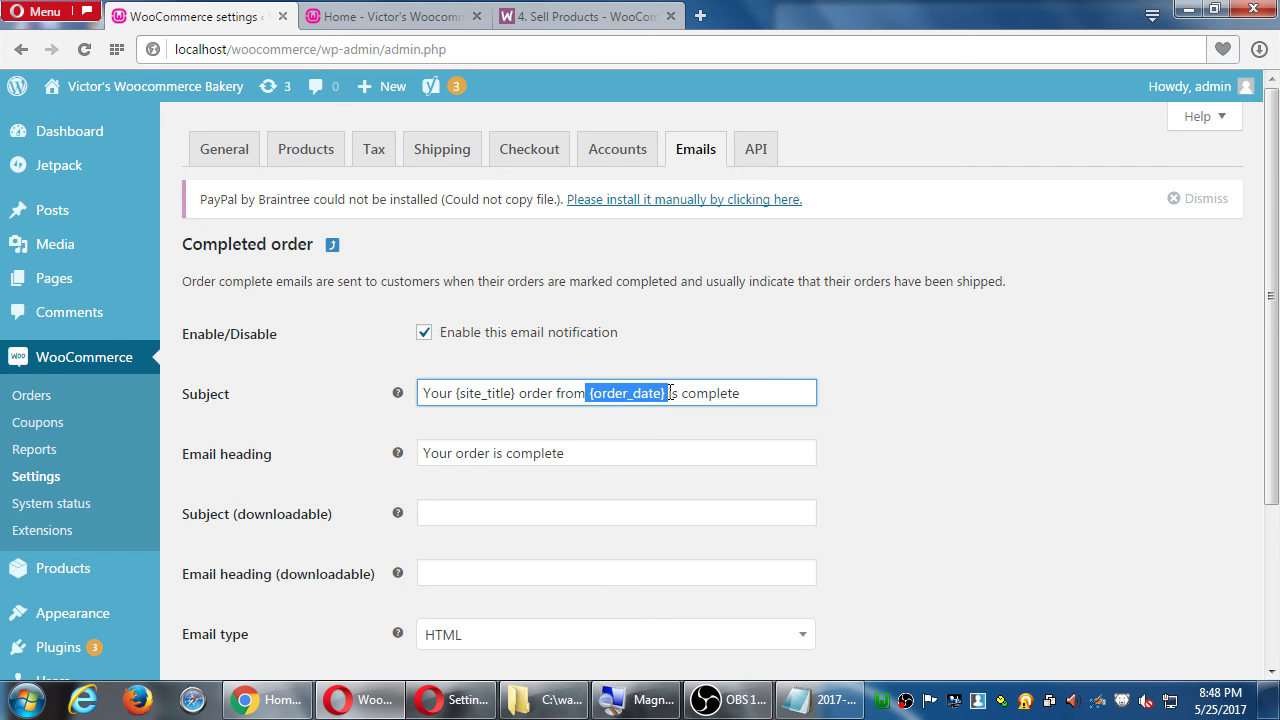
{"action": "scroll", "coordinate": [669, 393], "scroll_direction": "down", "scroll_amount": 2}
{"action": "scroll", "coordinate": [740, 350], "scroll_direction": "down", "scroll_amount": 1}
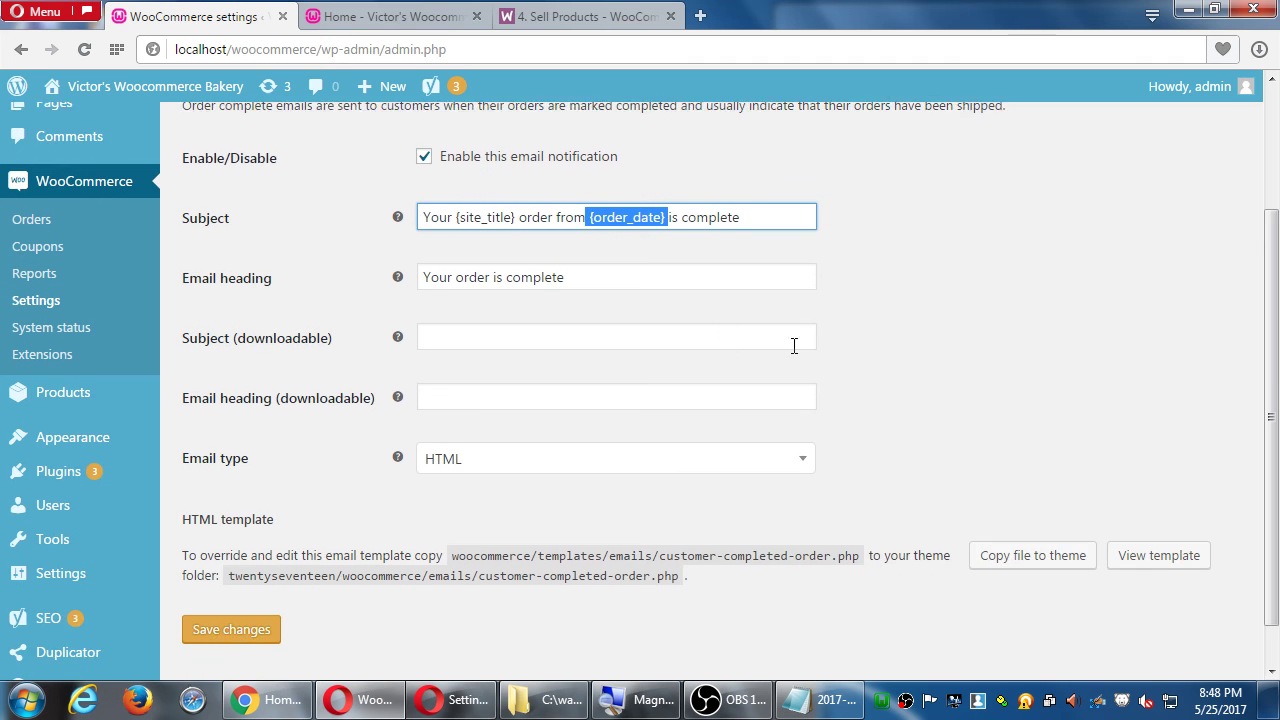
{"action": "scroll", "coordinate": [794, 346], "scroll_direction": "down", "scroll_amount": 1}
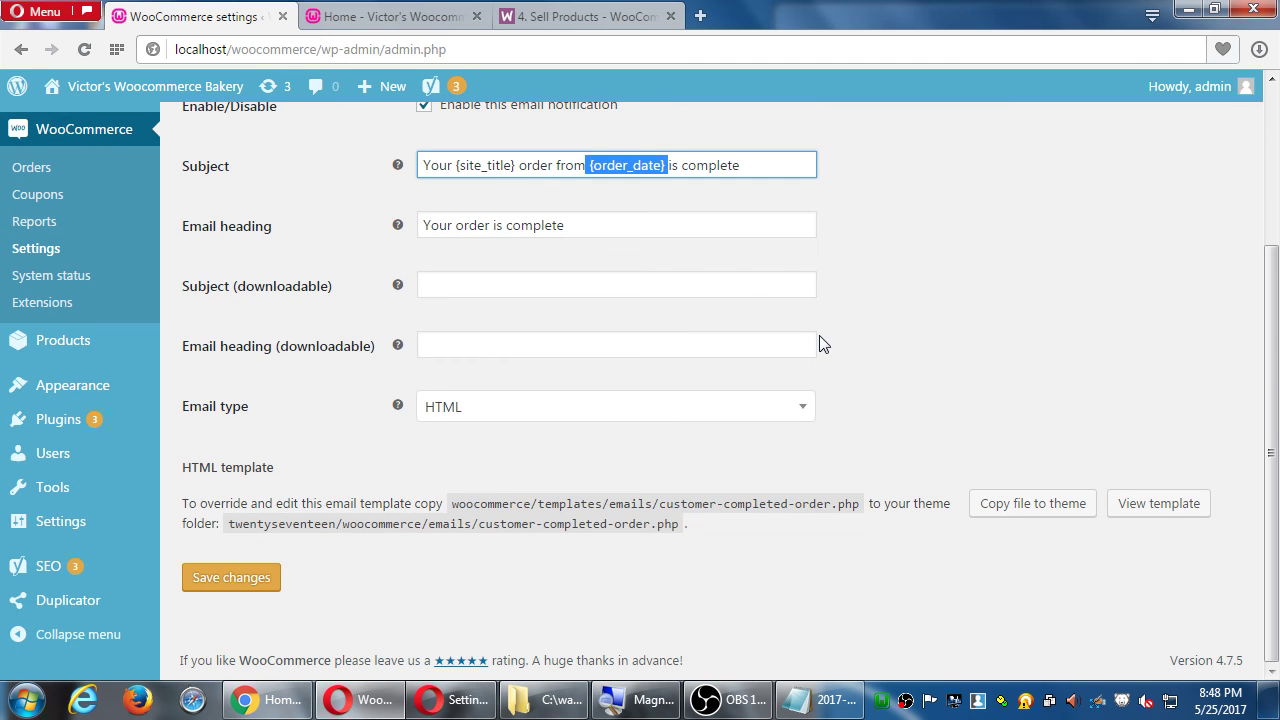
{"action": "scroll", "coordinate": [822, 344], "scroll_direction": "up", "scroll_amount": 4}
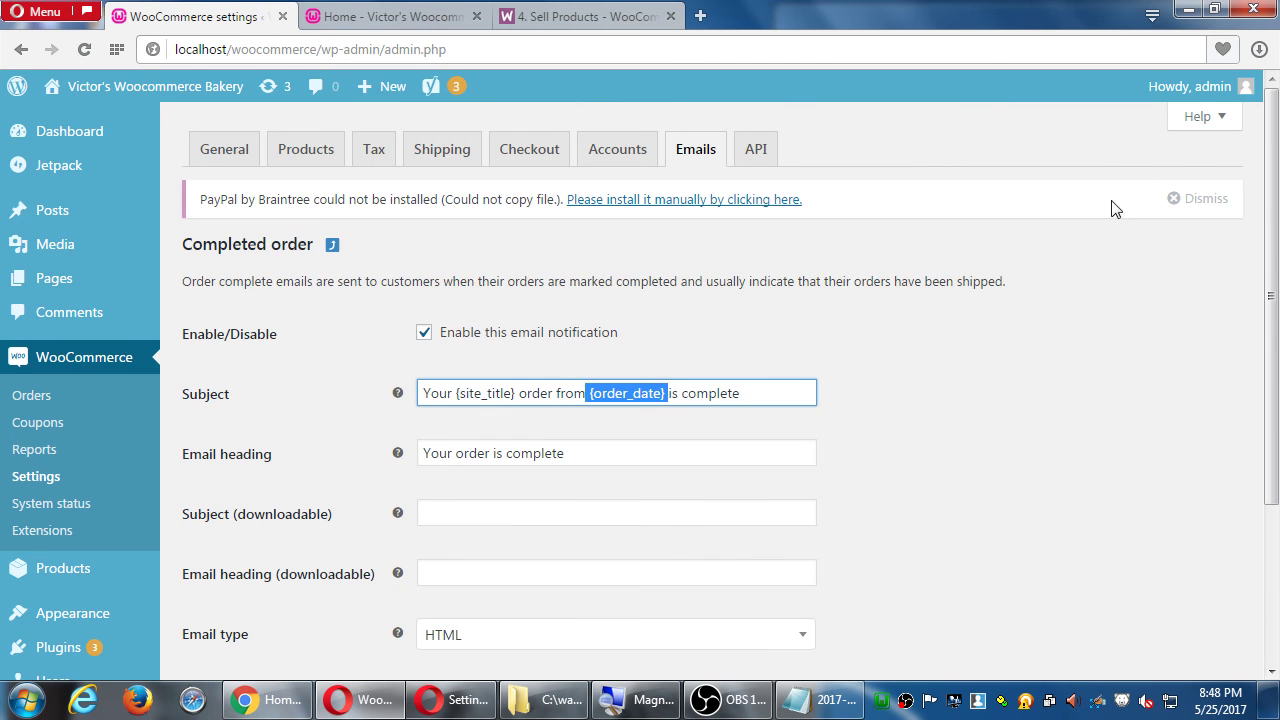
- Look at the guided tour in the help section and re-examine the Completed order subject placeholders and template options
{"action": "left_click", "coordinate": [1196, 124]}
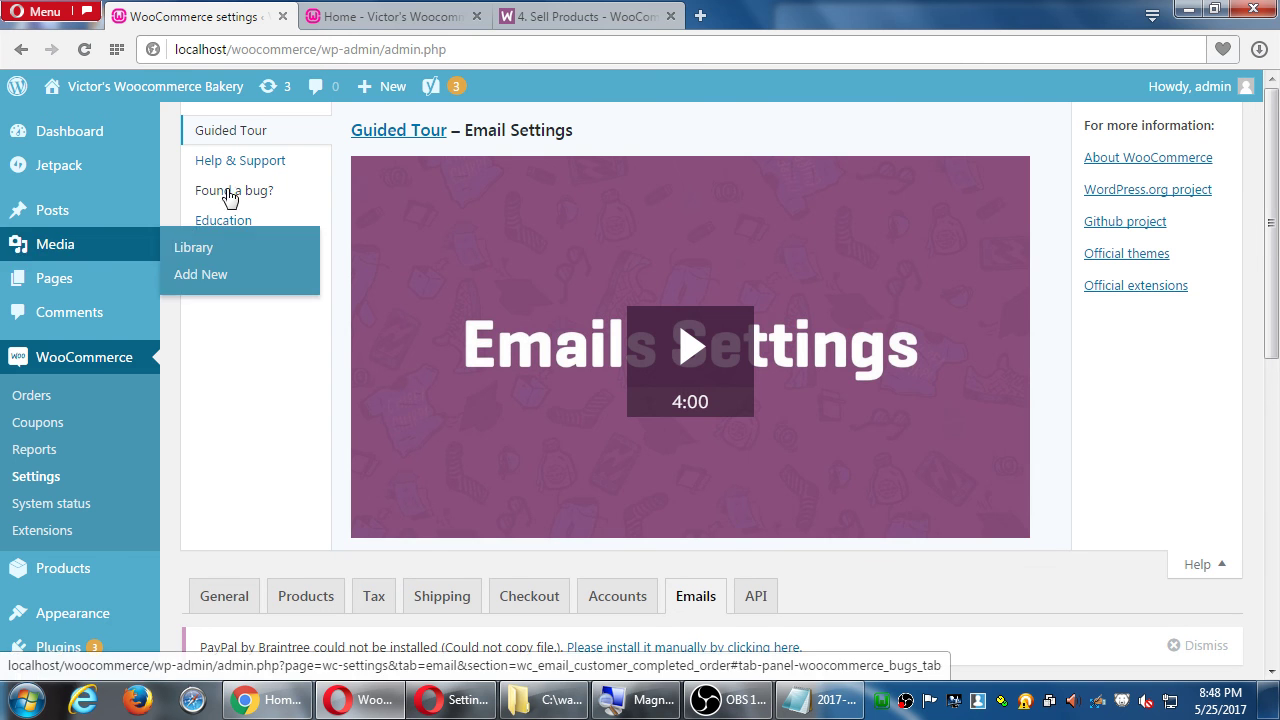
{"action": "left_click", "coordinate": [1224, 568]}
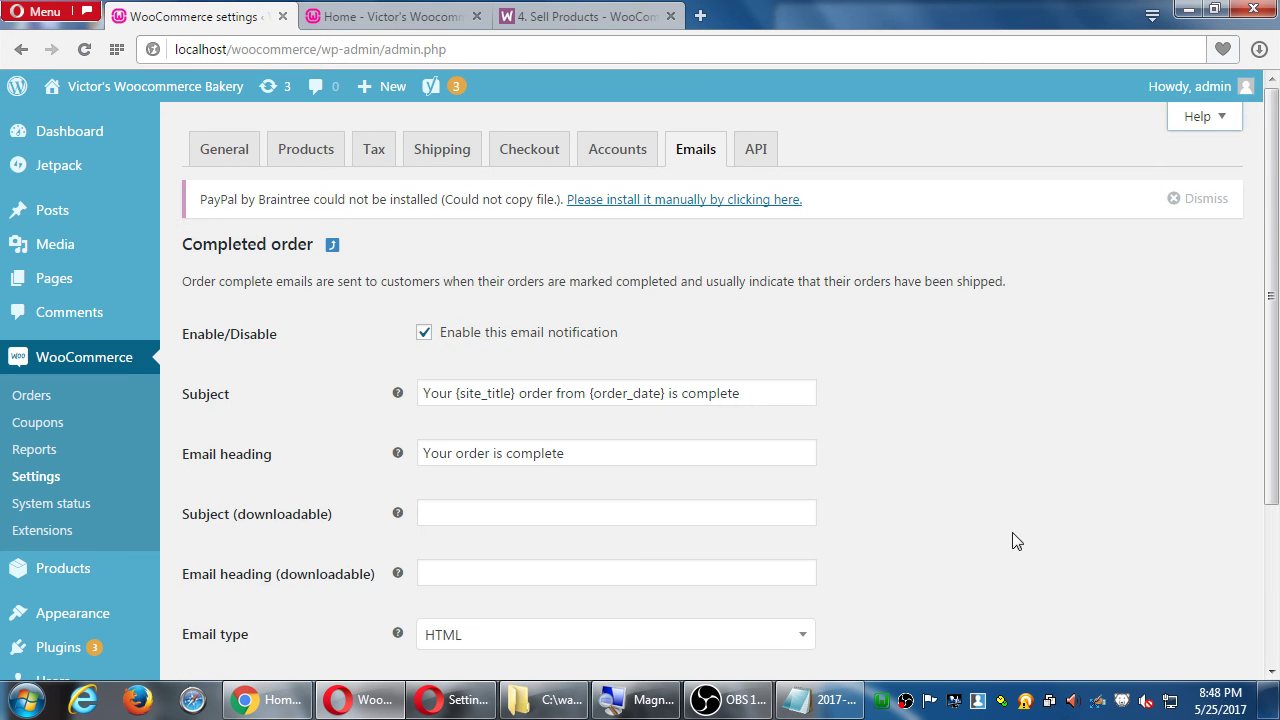
{"action": "scroll", "coordinate": [1000, 523], "scroll_direction": "down", "scroll_amount": 2}
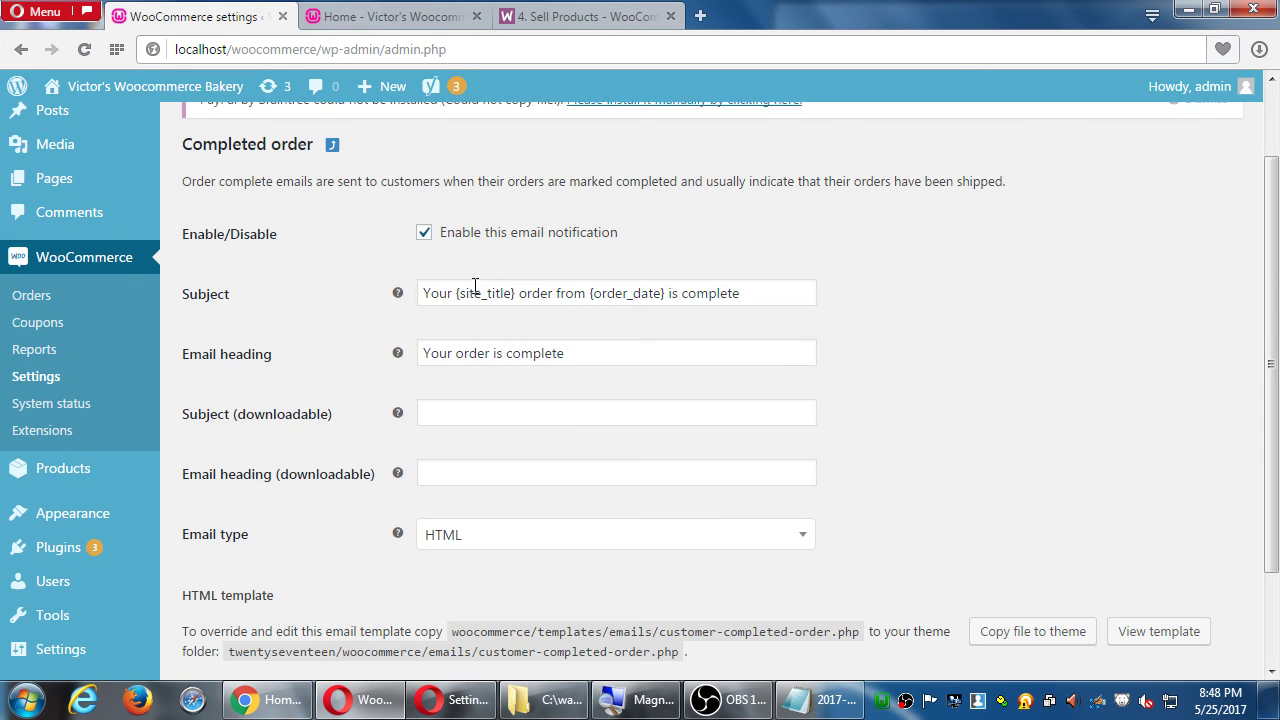
{"action": "left_click_drag", "start_coordinate": [475, 287], "coordinate": [532, 290]}
{"action": "left_click", "coordinate": [1057, 323]}
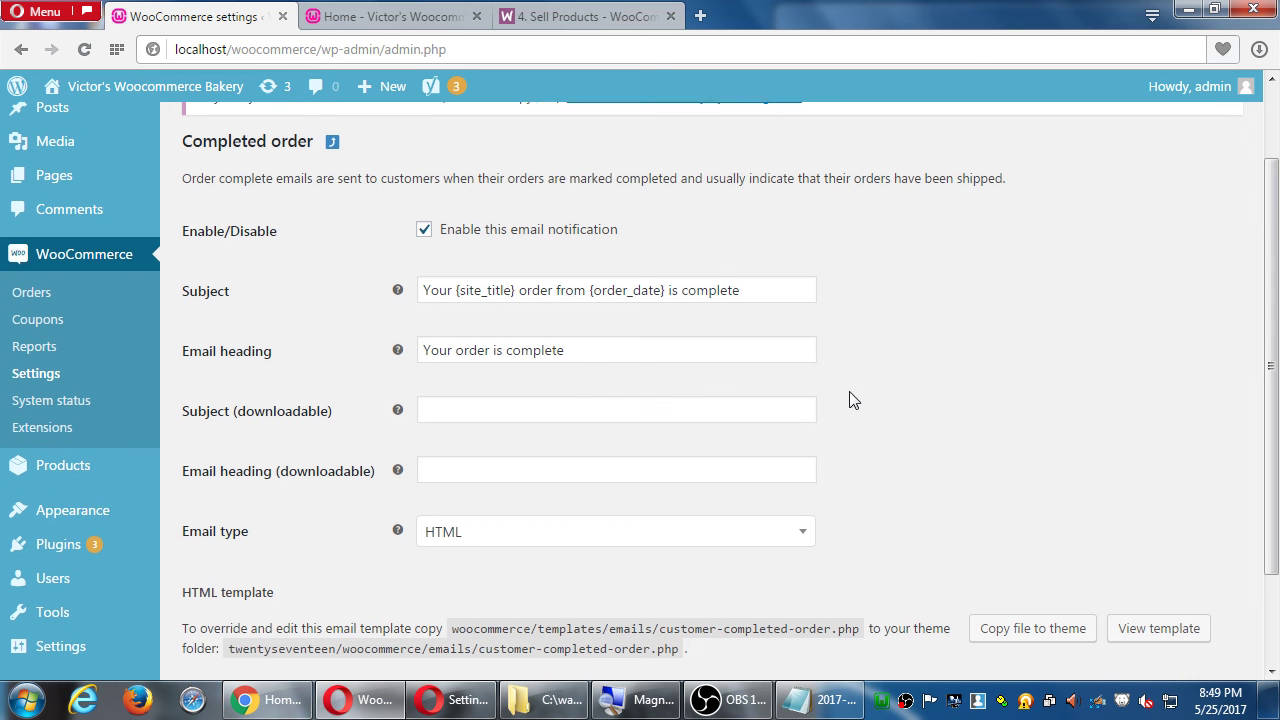
{"action": "scroll", "coordinate": [849, 400], "scroll_direction": "down", "scroll_amount": 1}
{"action": "scroll", "coordinate": [949, 377], "scroll_direction": "down", "scroll_amount": 1}
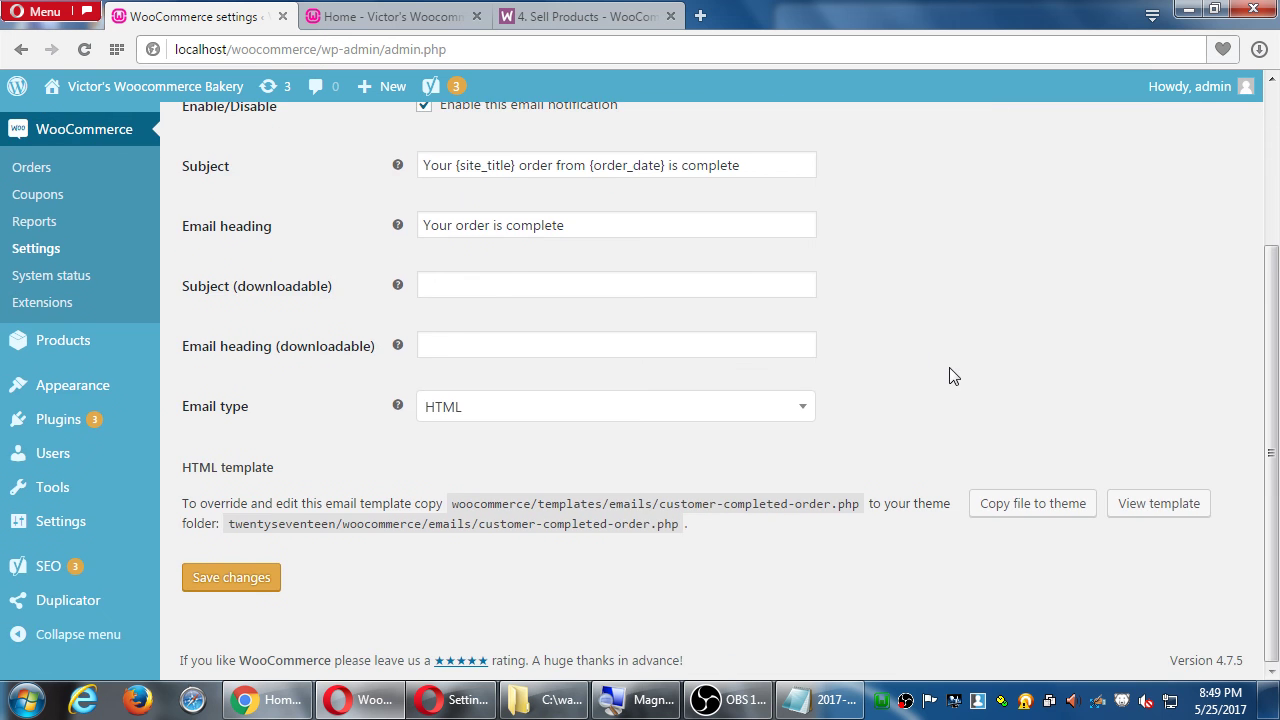
{"action": "scroll", "coordinate": [950, 377], "scroll_direction": "up", "scroll_amount": 3}
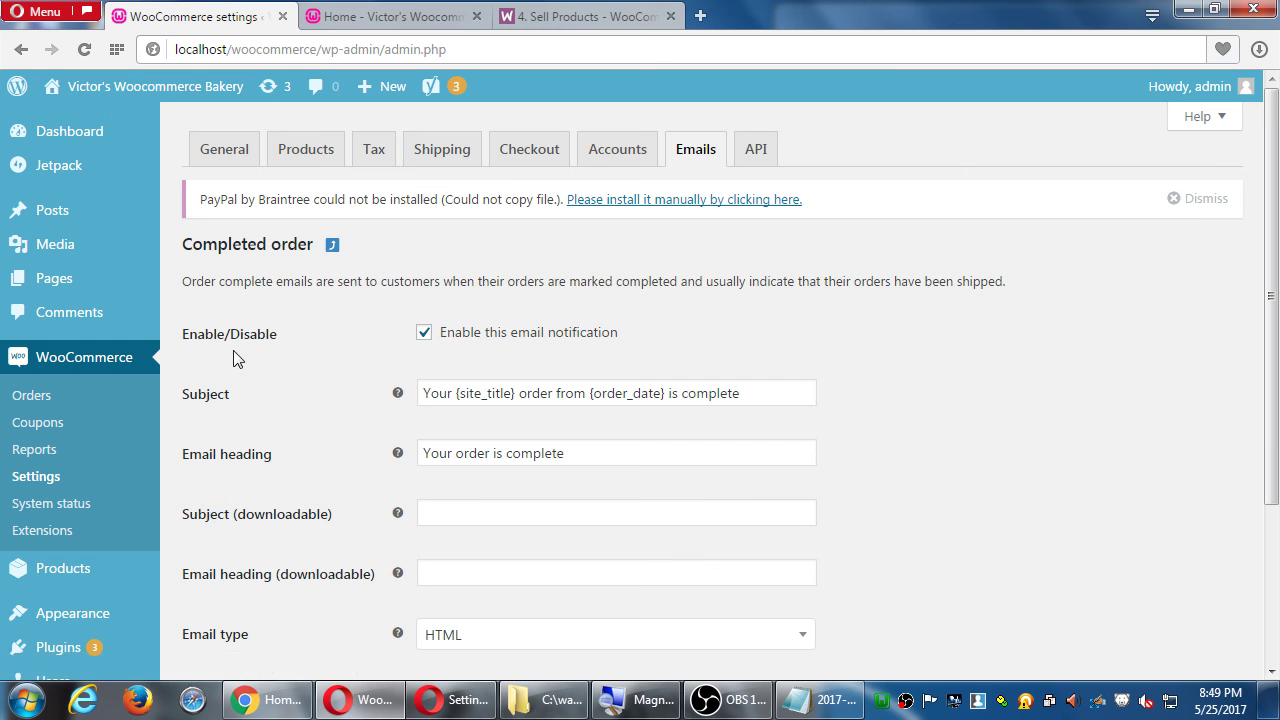
- Open the WooCommerce system status report and examine the WordPress environment and the PHP version in the server environment
{"action": "left_click", "coordinate": [72, 506]}
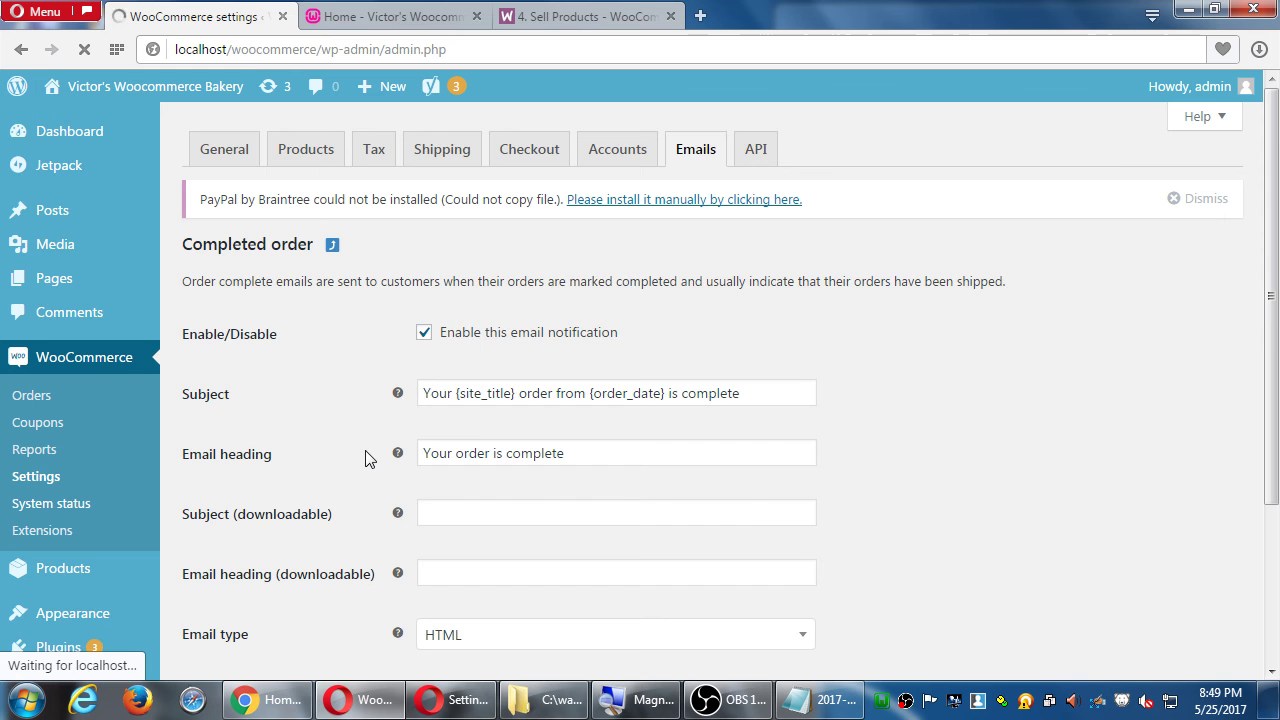
{"action": "scroll", "coordinate": [365, 437], "scroll_direction": "down", "scroll_amount": 2}
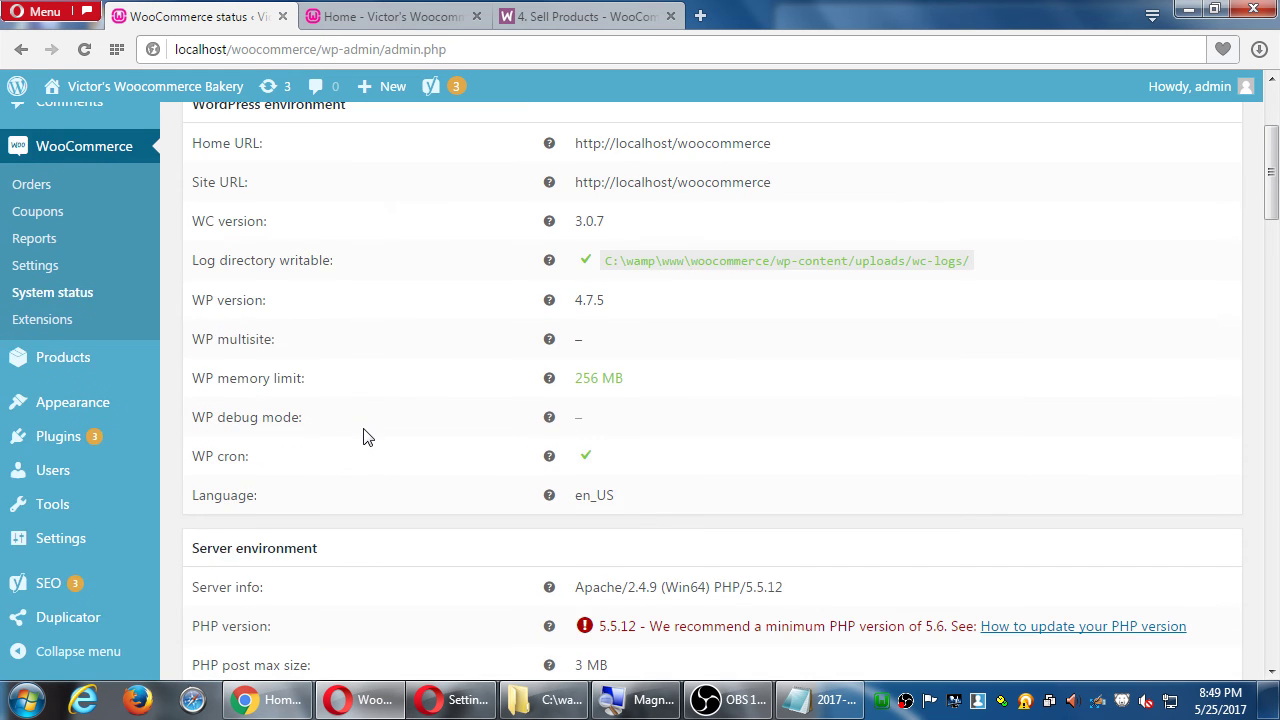
{"action": "scroll", "coordinate": [365, 437], "scroll_direction": "up", "scroll_amount": 1}
{"action": "scroll", "coordinate": [365, 437], "scroll_direction": "down", "scroll_amount": 2}
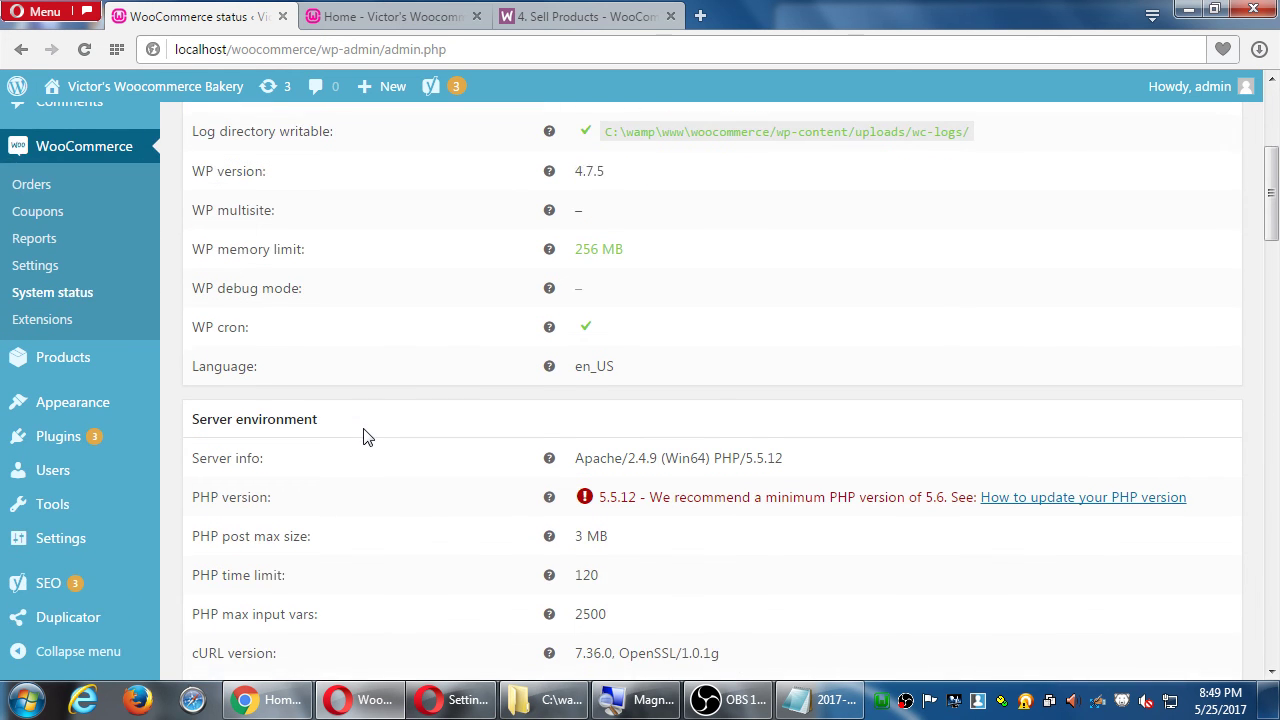
{"action": "scroll", "coordinate": [363, 434], "scroll_direction": "down", "scroll_amount": 1}
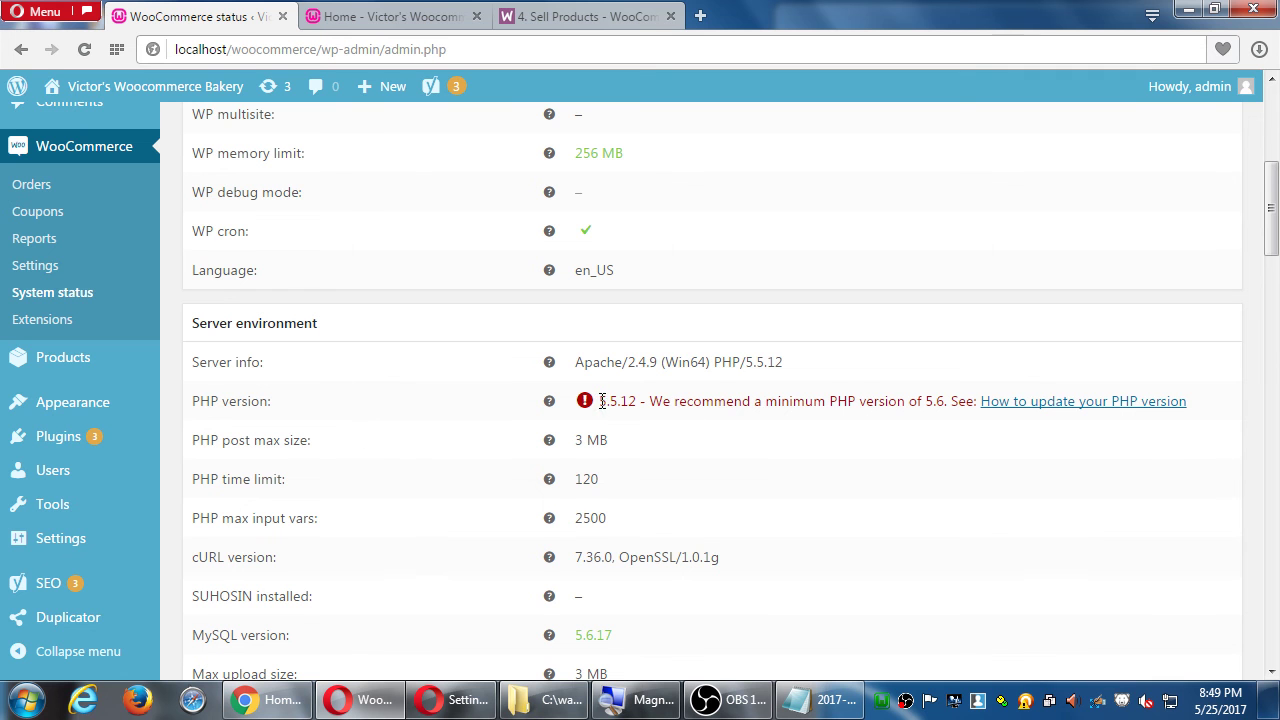
{"action": "left_click_drag", "start_coordinate": [599, 400], "coordinate": [720, 405]}
{"action": "scroll", "coordinate": [720, 405], "scroll_direction": "down", "scroll_amount": 1}
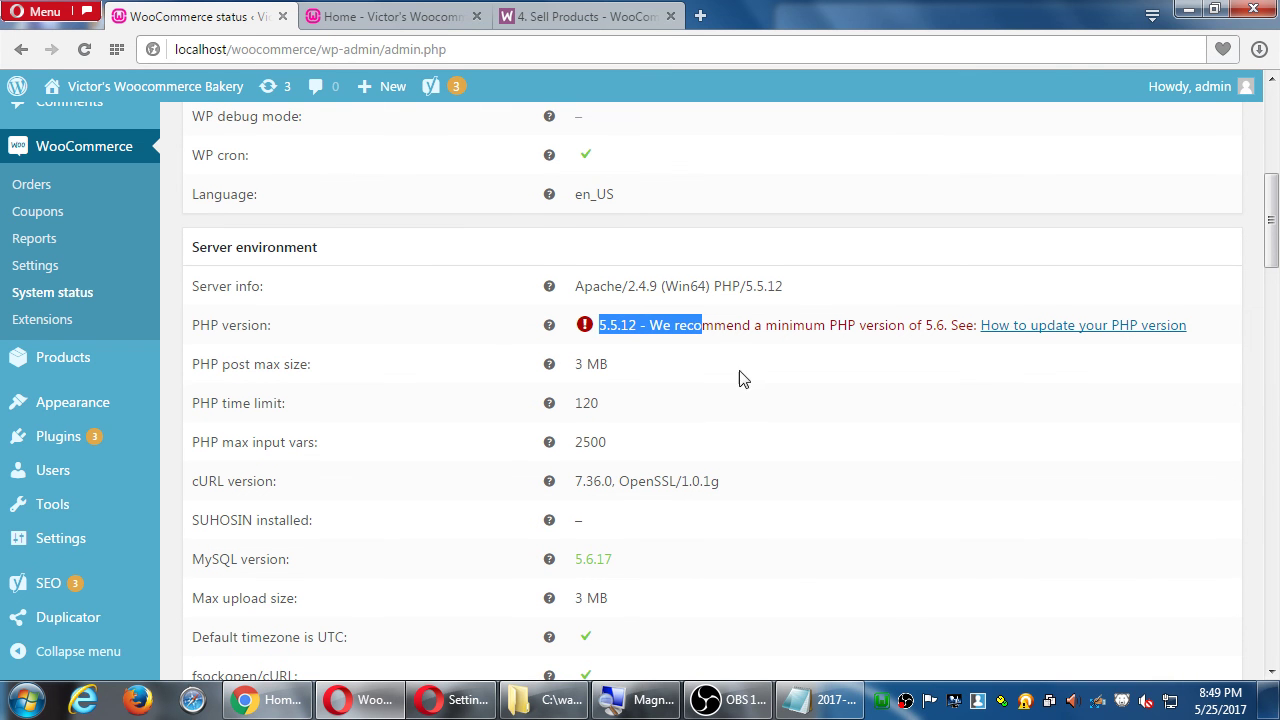
{"action": "left_click", "coordinate": [753, 330]}
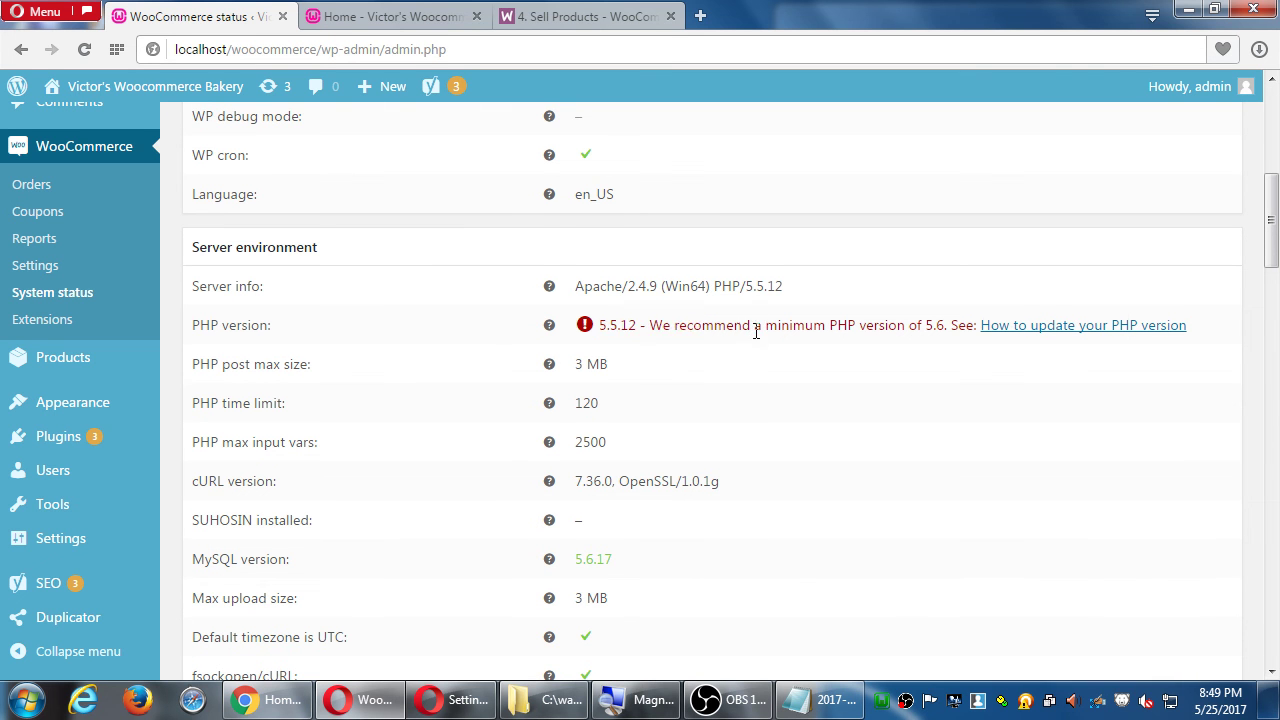
- Review the rest of the system status report, including the database, security, active plugins, settings and WC pages sections
{"action": "scroll", "coordinate": [617, 374], "scroll_direction": "down", "scroll_amount": 6}
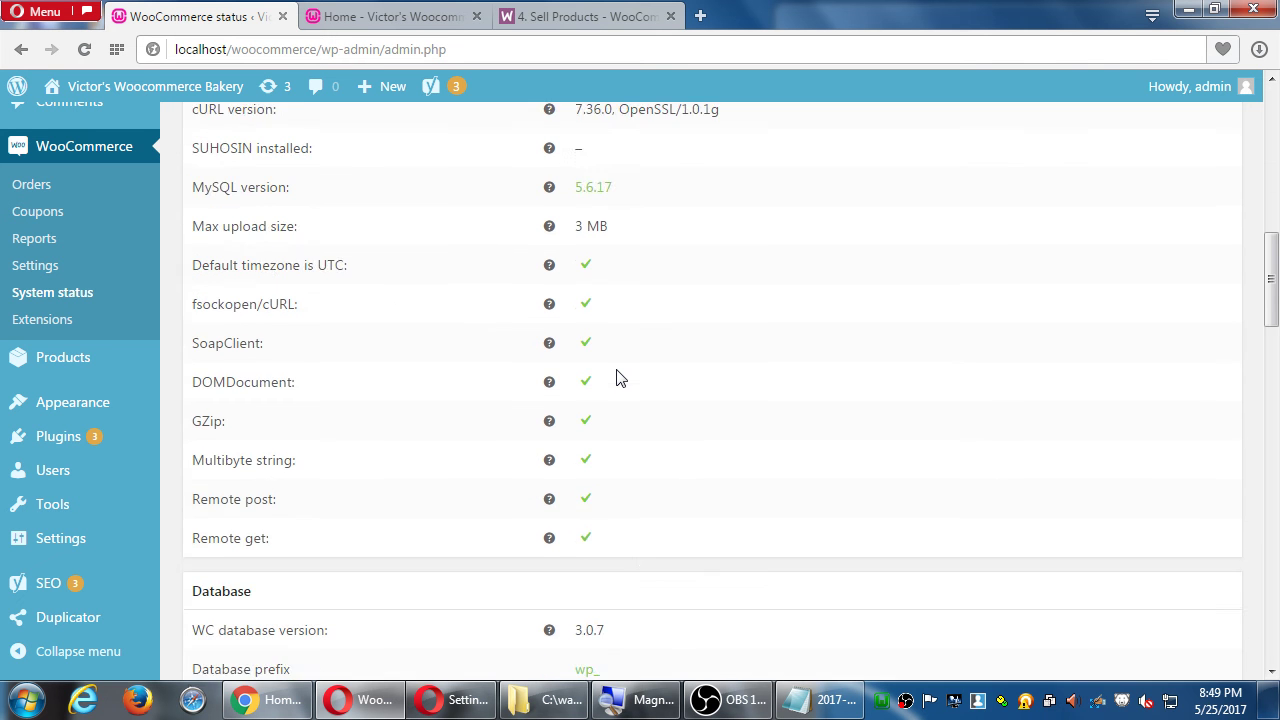
{"action": "scroll", "coordinate": [618, 372], "scroll_direction": "down", "scroll_amount": 9}
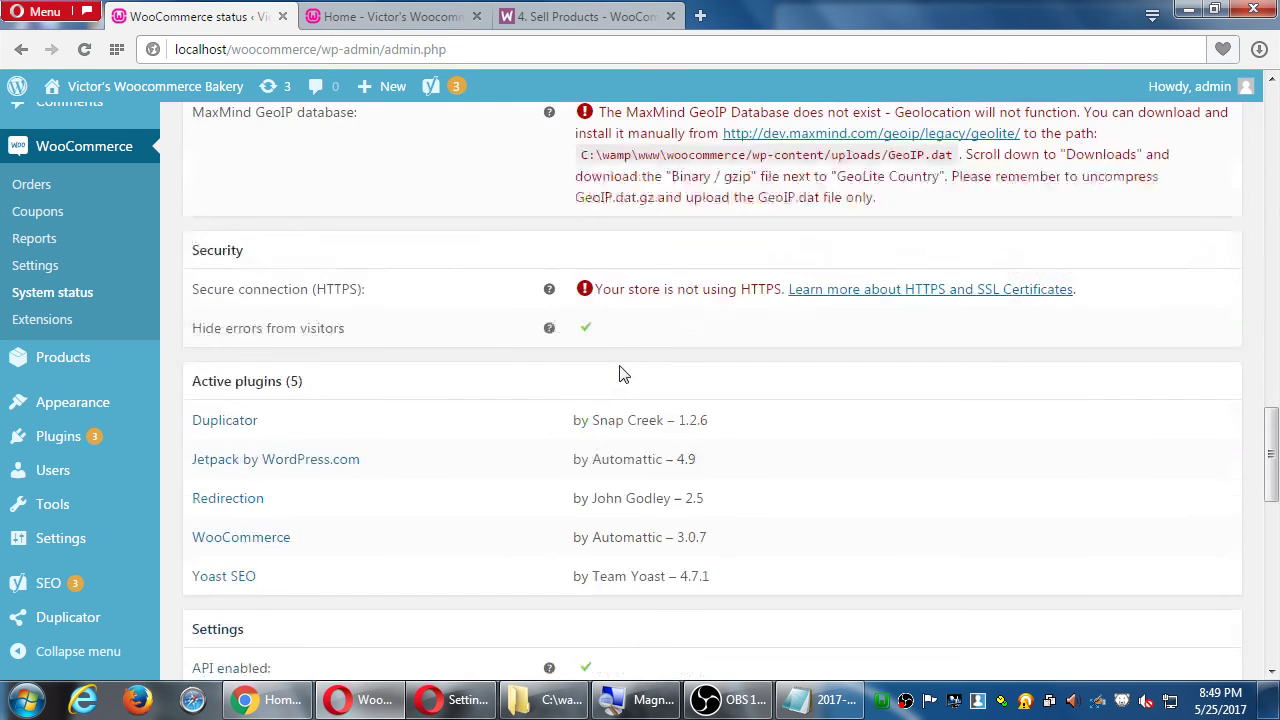
{"action": "scroll", "coordinate": [620, 372], "scroll_direction": "up", "scroll_amount": 2}
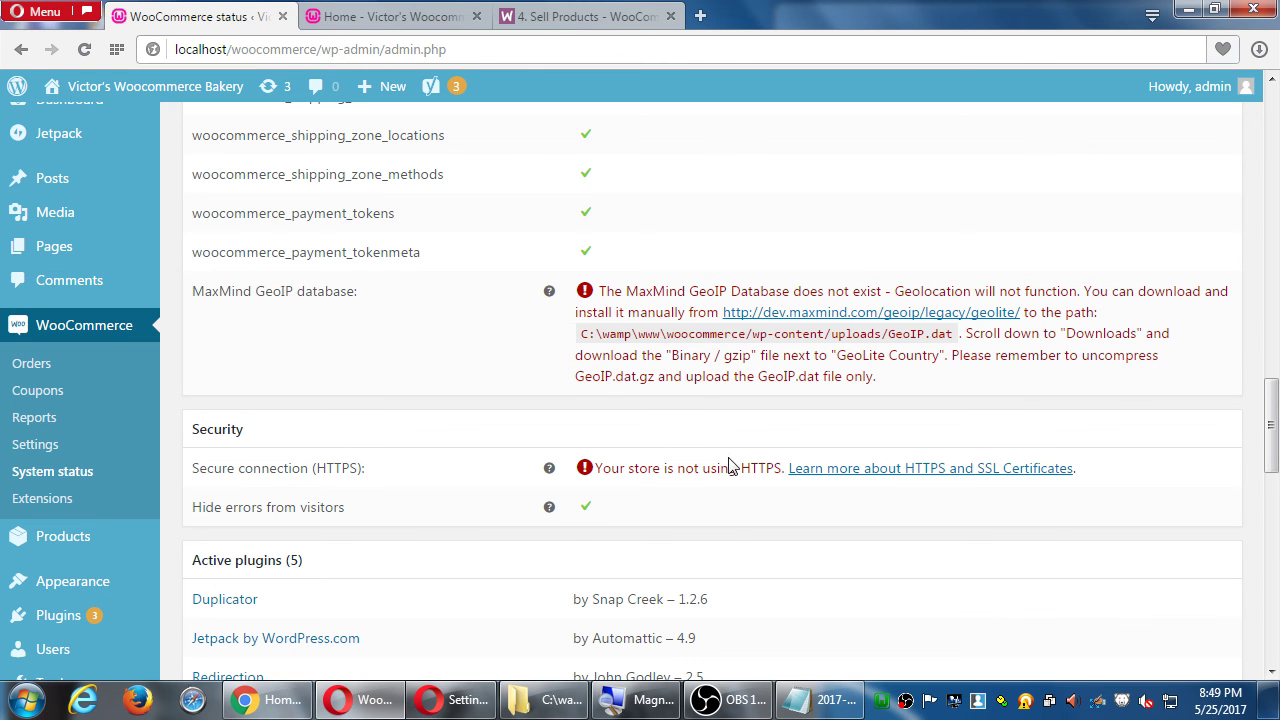
{"action": "scroll", "coordinate": [732, 460], "scroll_direction": "down", "scroll_amount": 3}
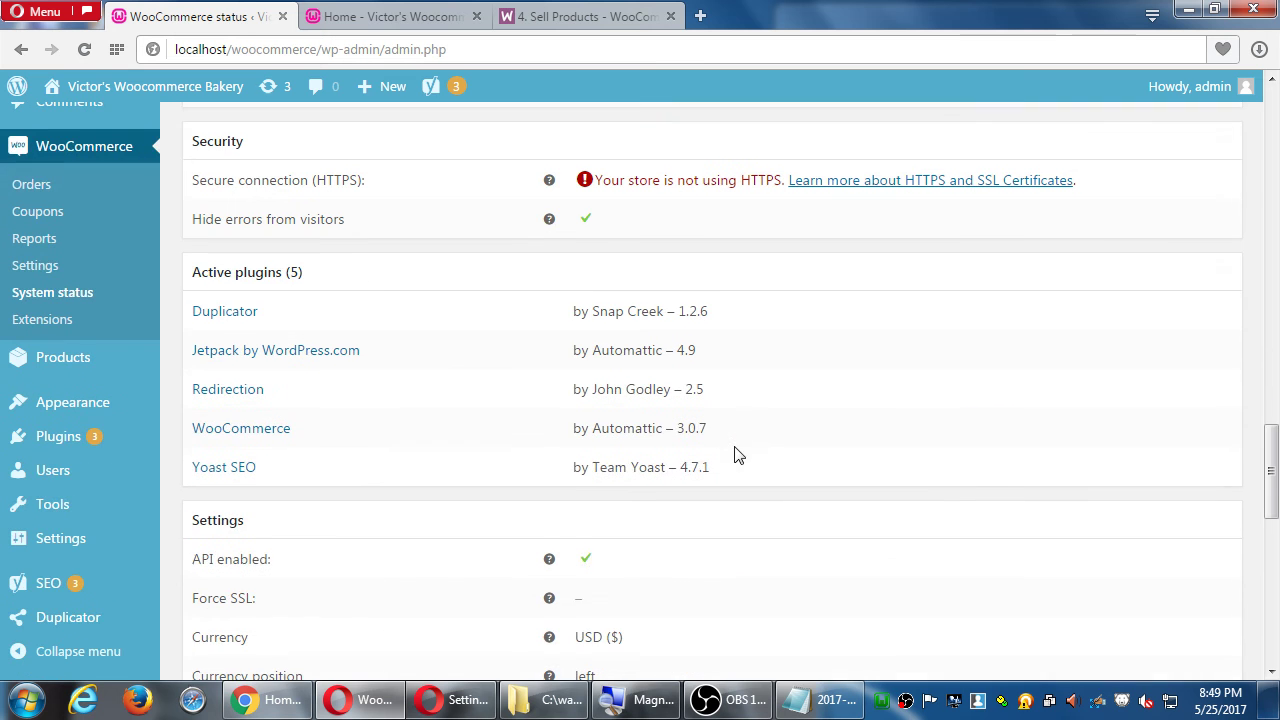
{"action": "scroll", "coordinate": [806, 410], "scroll_direction": "down", "scroll_amount": 2}
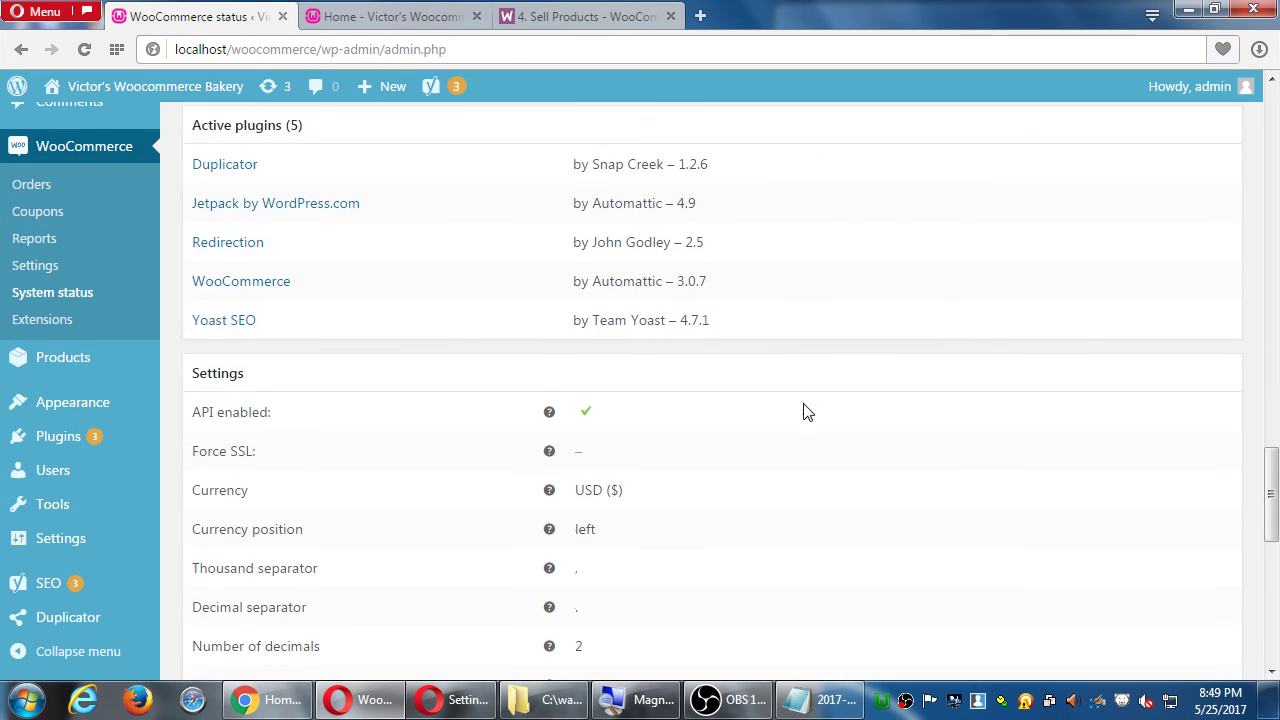
{"action": "scroll", "coordinate": [806, 410], "scroll_direction": "down", "scroll_amount": 1}
{"action": "scroll", "coordinate": [798, 410], "scroll_direction": "down", "scroll_amount": 3}
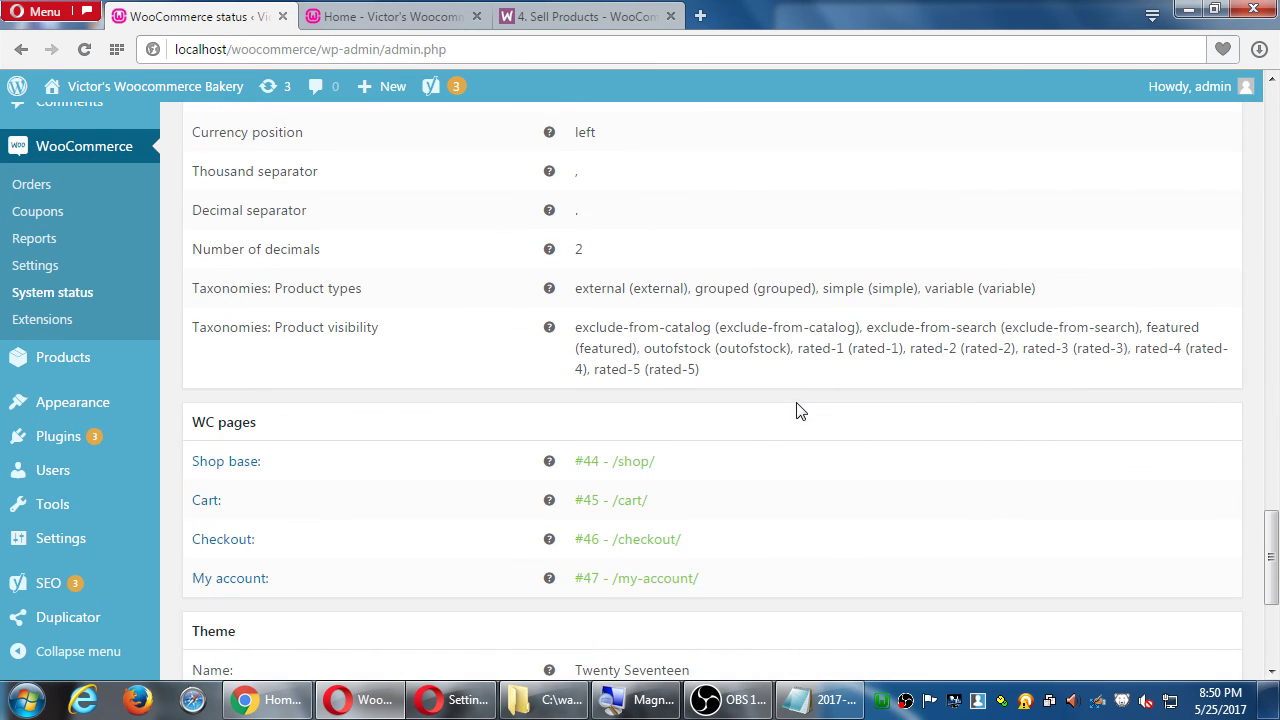
{"action": "scroll", "coordinate": [798, 410], "scroll_direction": "up", "scroll_amount": 8}
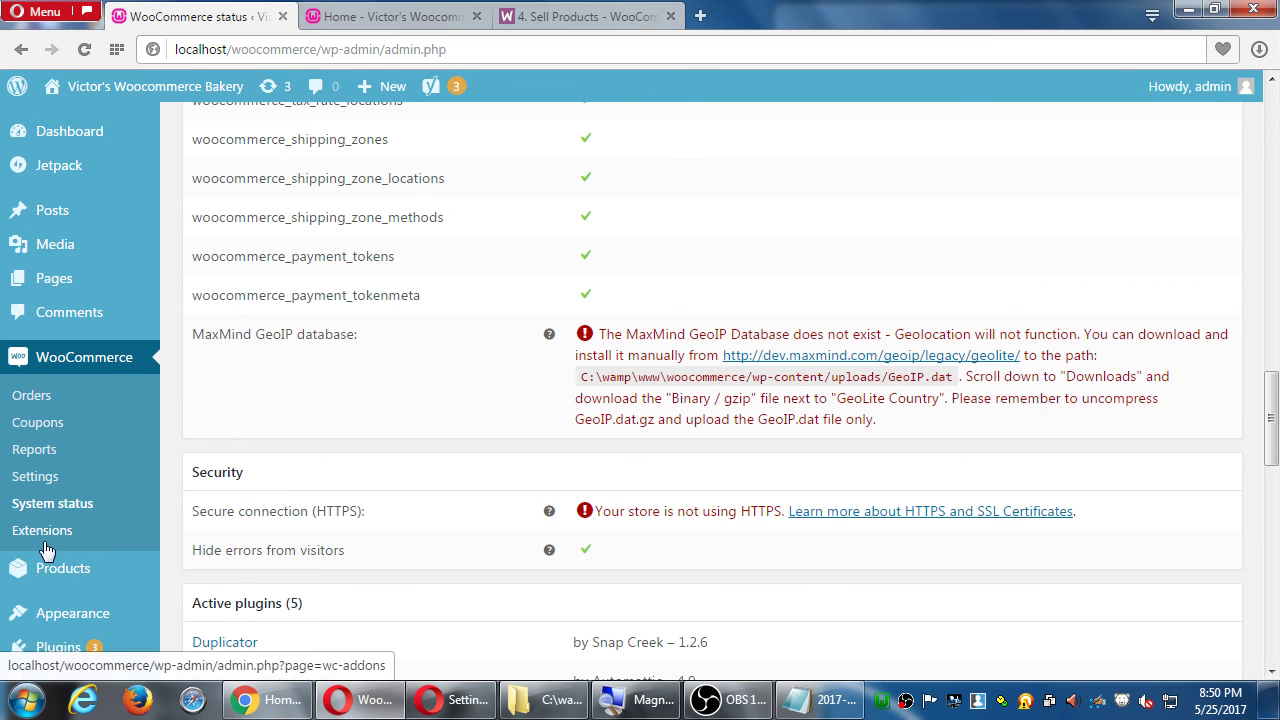
- Open the WooCommerce extensions page and browse the featured extensions, such as Subscriptions, Bookings, Product Add-ons and Google Analytics
{"action": "left_click", "coordinate": [44, 545]}
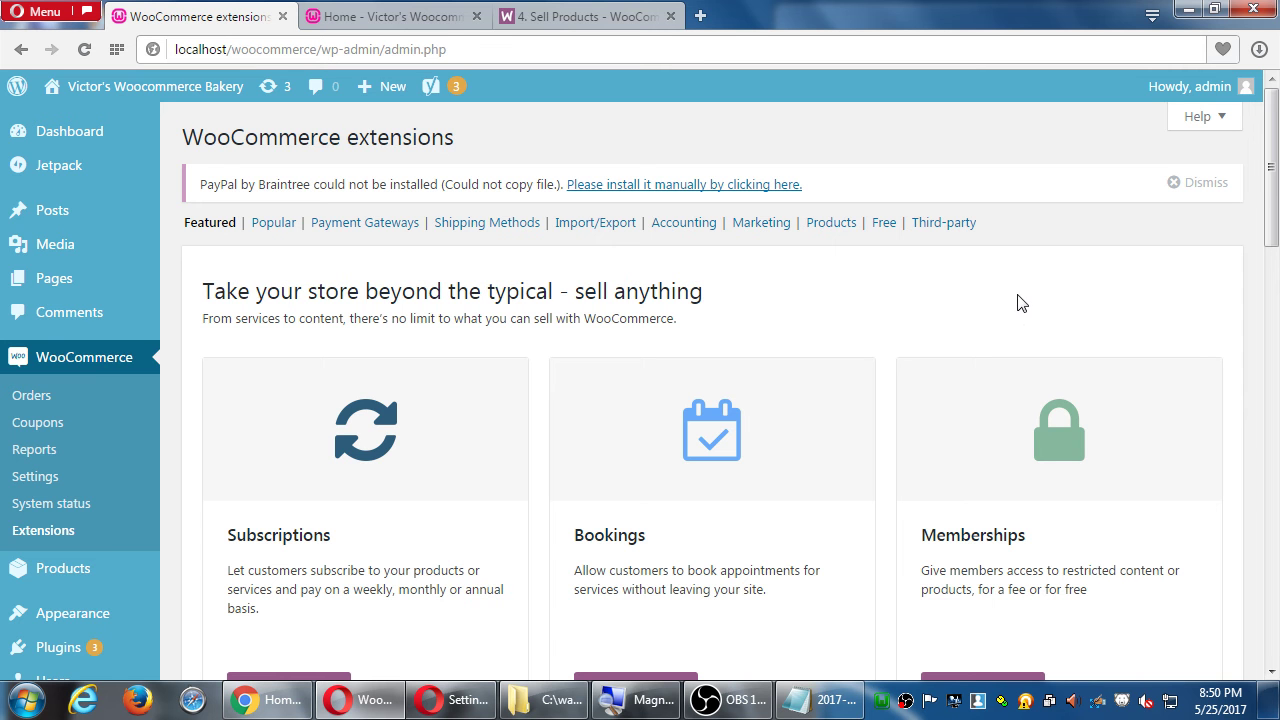
{"action": "scroll", "coordinate": [1017, 294], "scroll_direction": "down", "scroll_amount": 1}
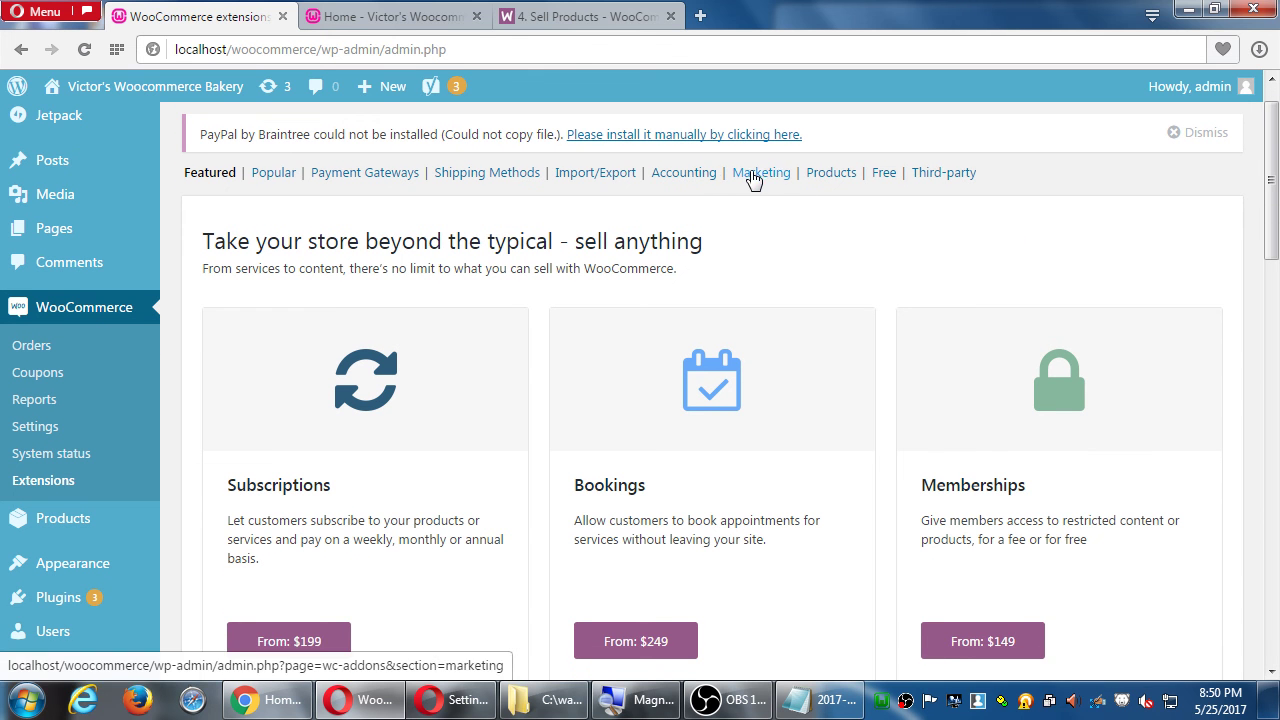
{"action": "scroll", "coordinate": [550, 257], "scroll_direction": "down", "scroll_amount": 1}
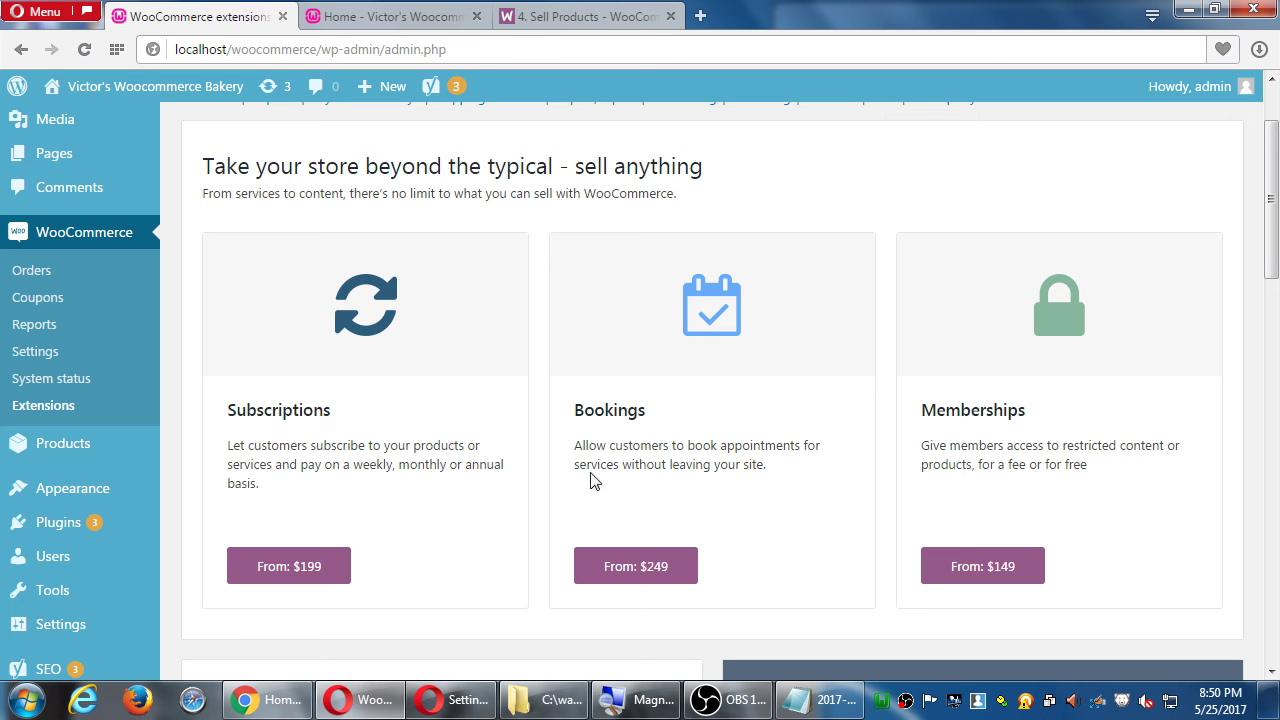
{"action": "scroll", "coordinate": [709, 550], "scroll_direction": "down", "scroll_amount": 1}
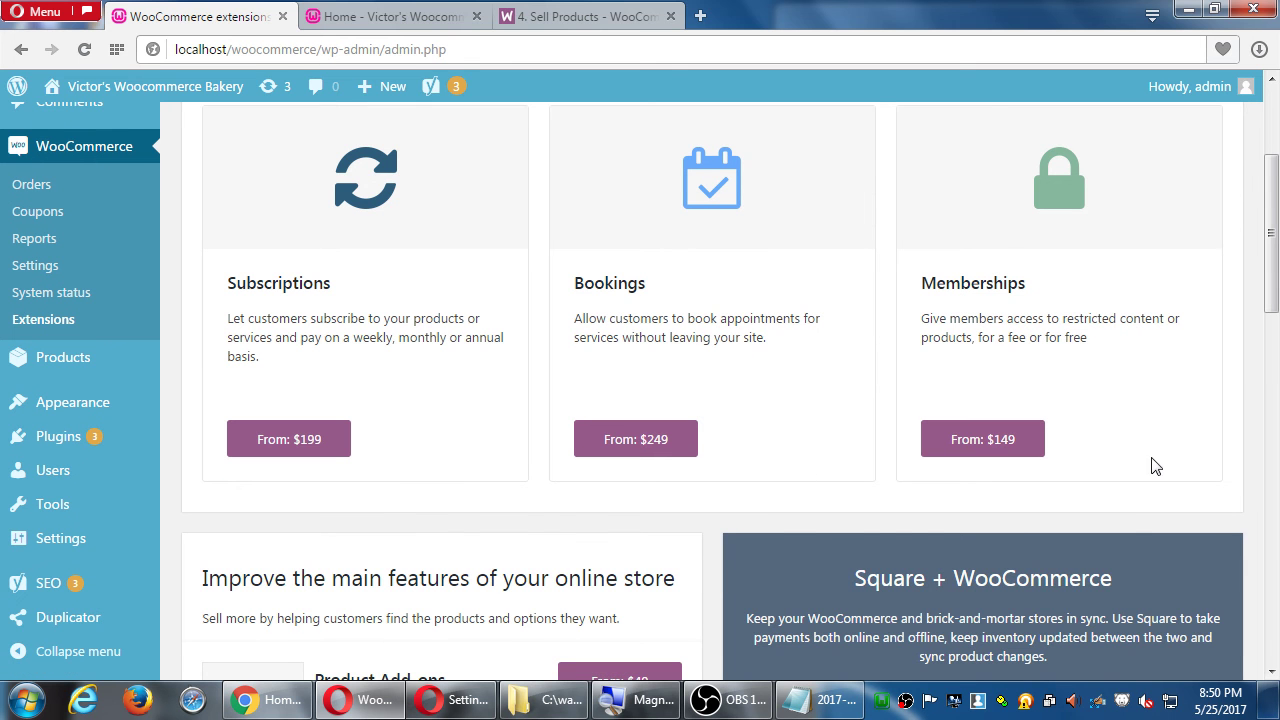
{"action": "scroll", "coordinate": [1117, 436], "scroll_direction": "down", "scroll_amount": 2}
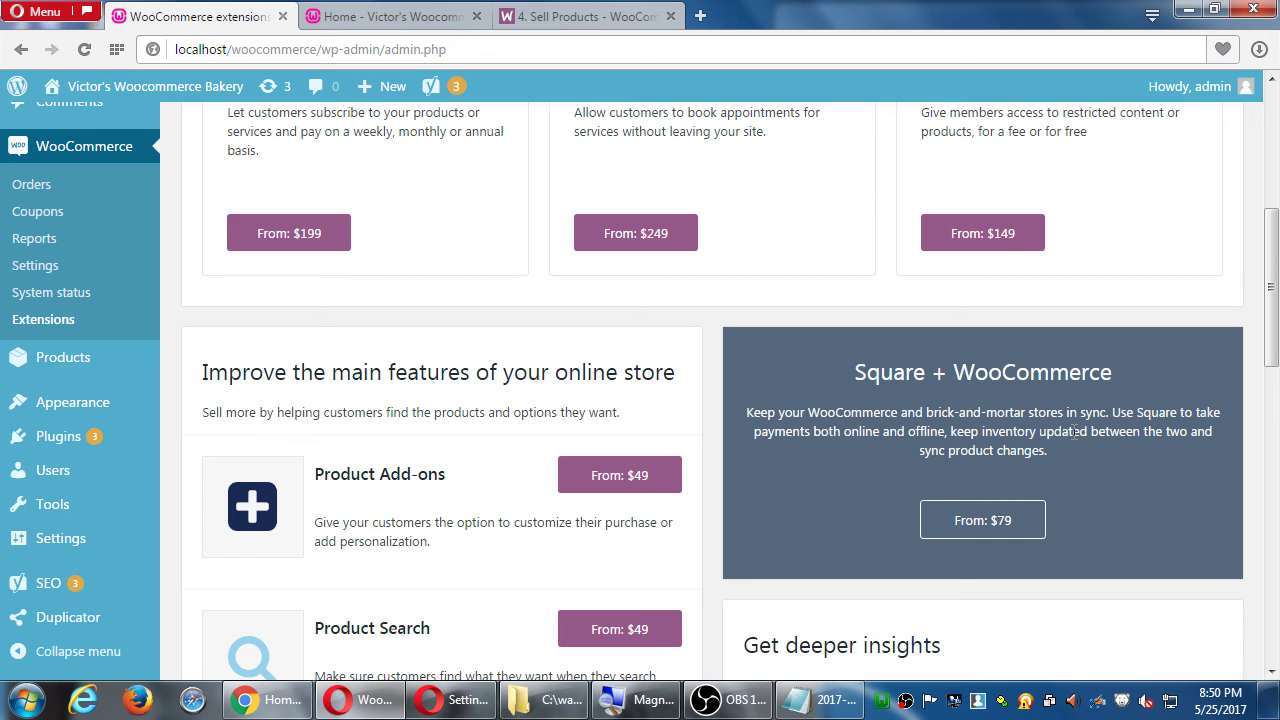
{"action": "scroll", "coordinate": [563, 508], "scroll_direction": "down", "scroll_amount": 4}
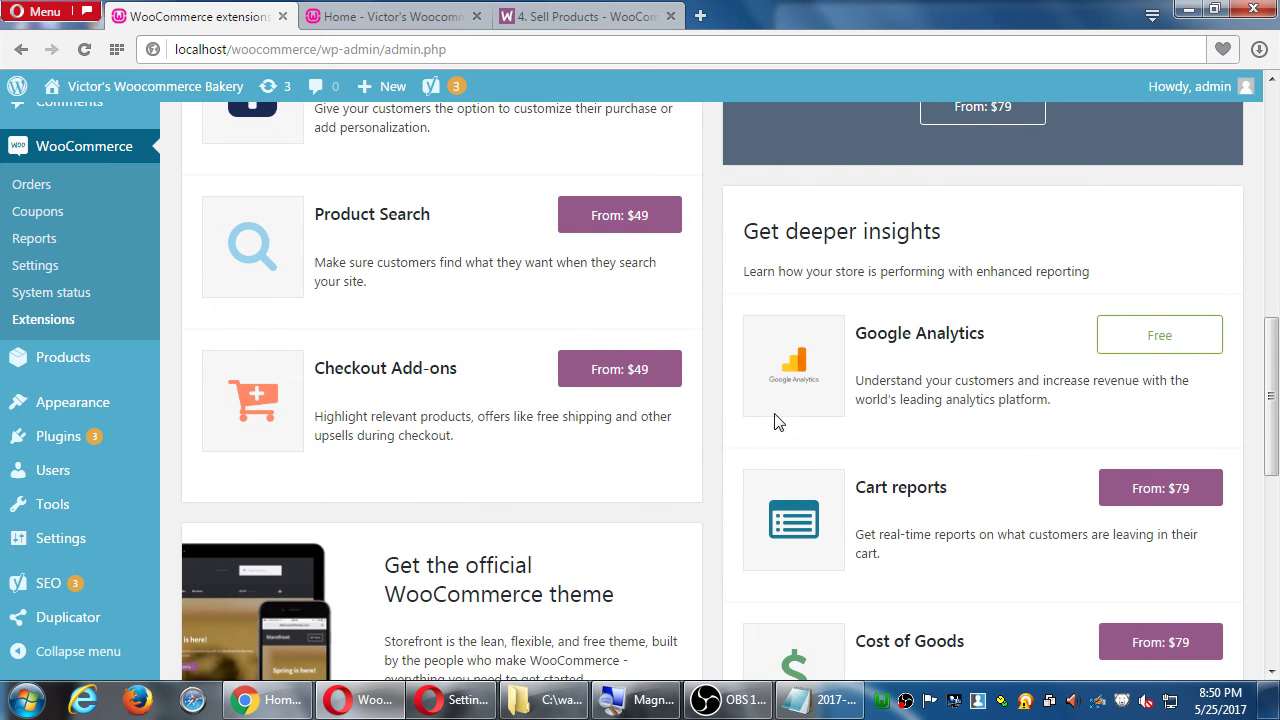
{"action": "scroll", "coordinate": [1037, 365], "scroll_direction": "down", "scroll_amount": 2}
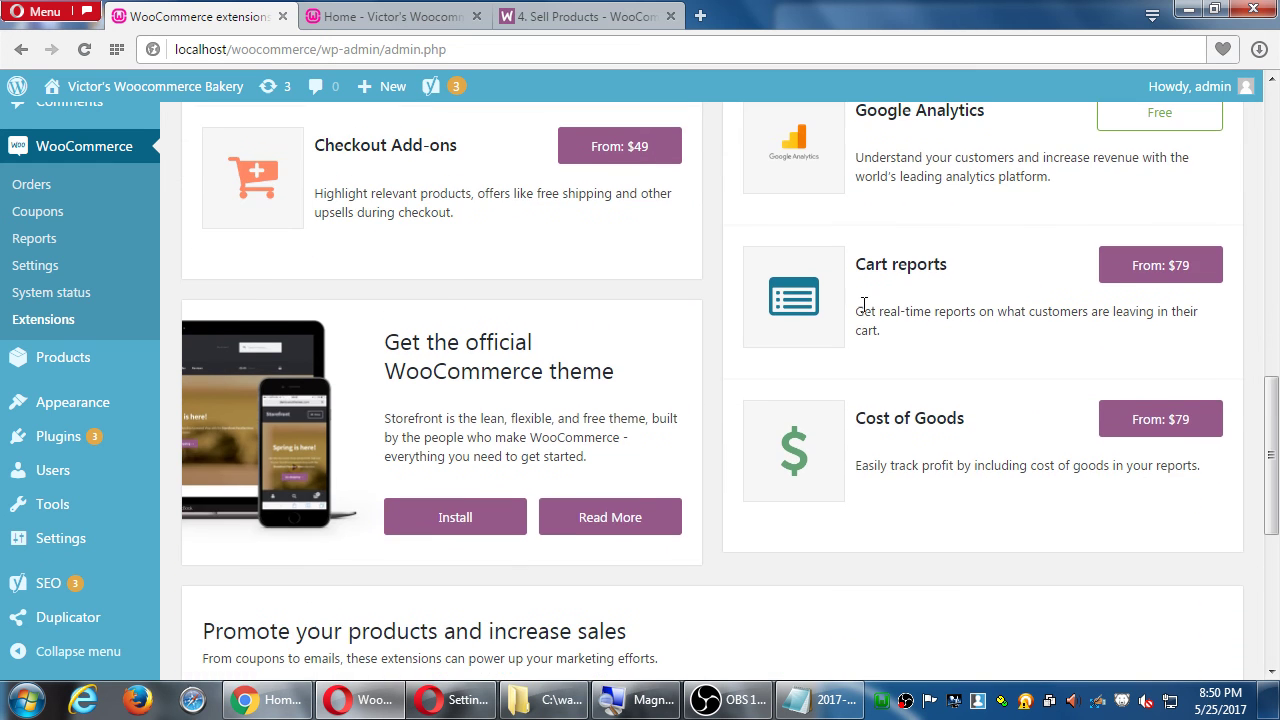
- Try to install the official Storefront theme from the extensions page and return to that page
{"action": "scroll", "coordinate": [610, 352], "scroll_direction": "down", "scroll_amount": 1}
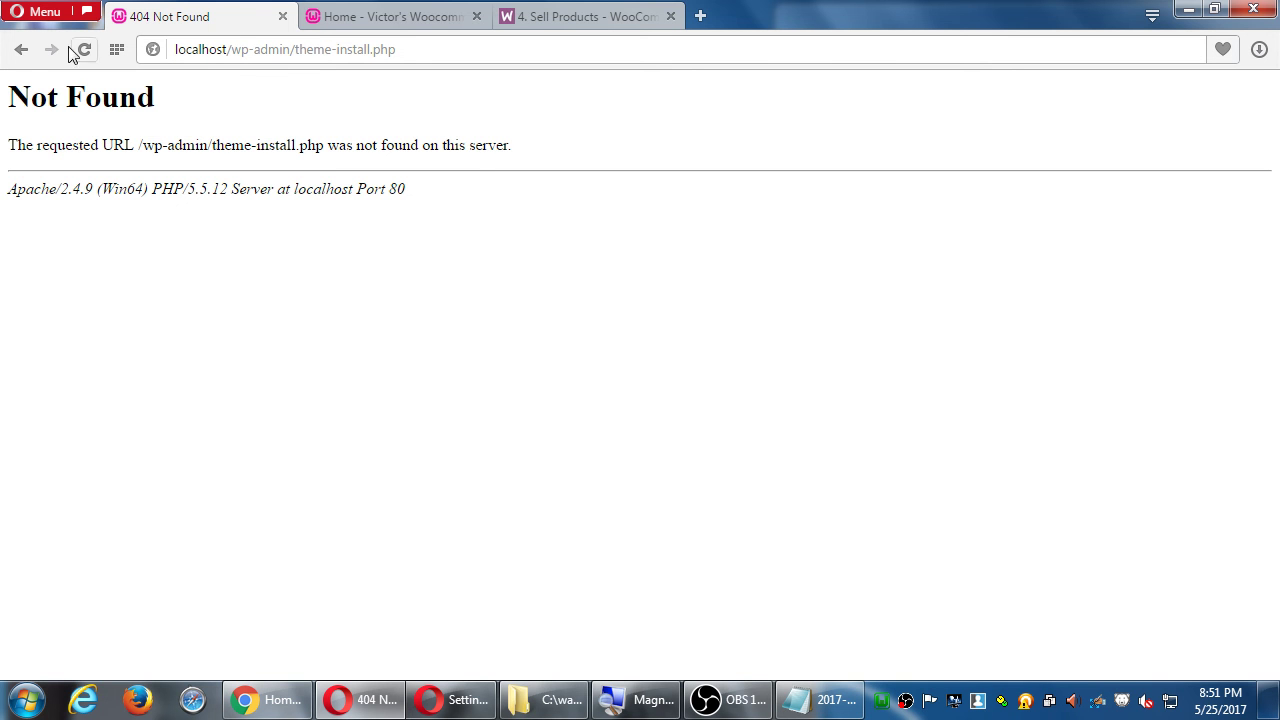
{"action": "left_click", "coordinate": [21, 49]}
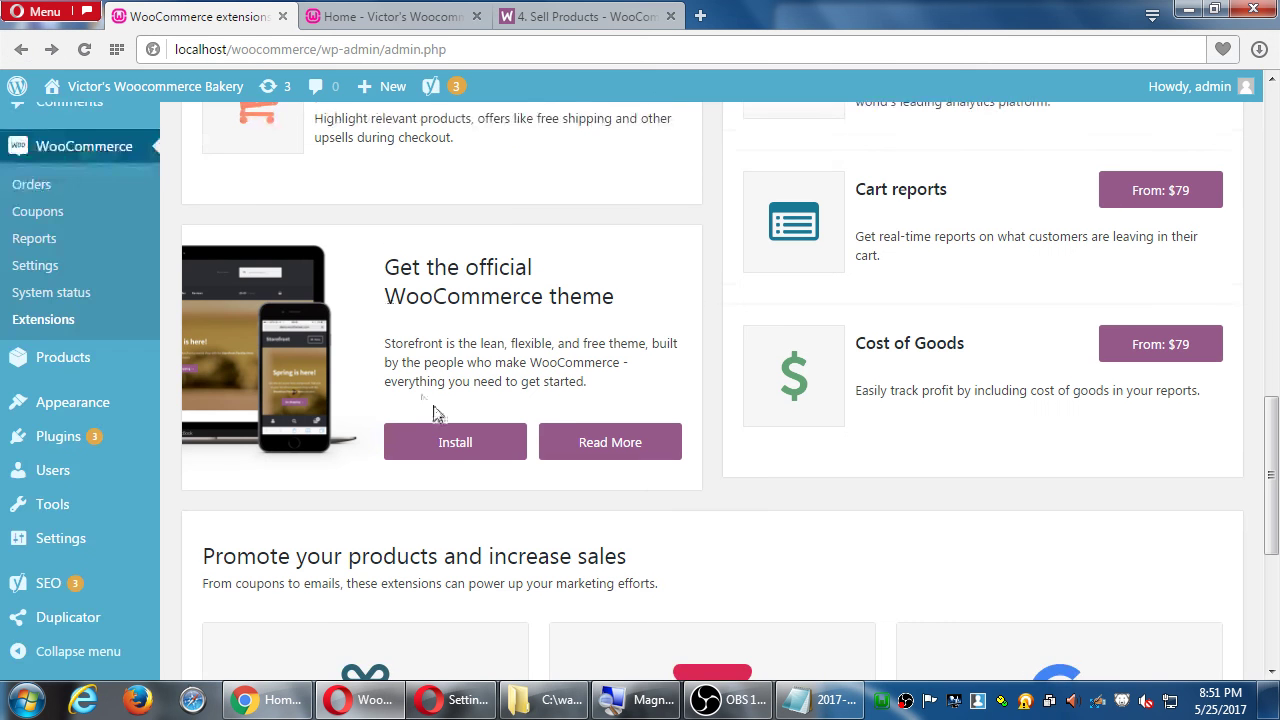
{"action": "left_click", "coordinate": [463, 452]}
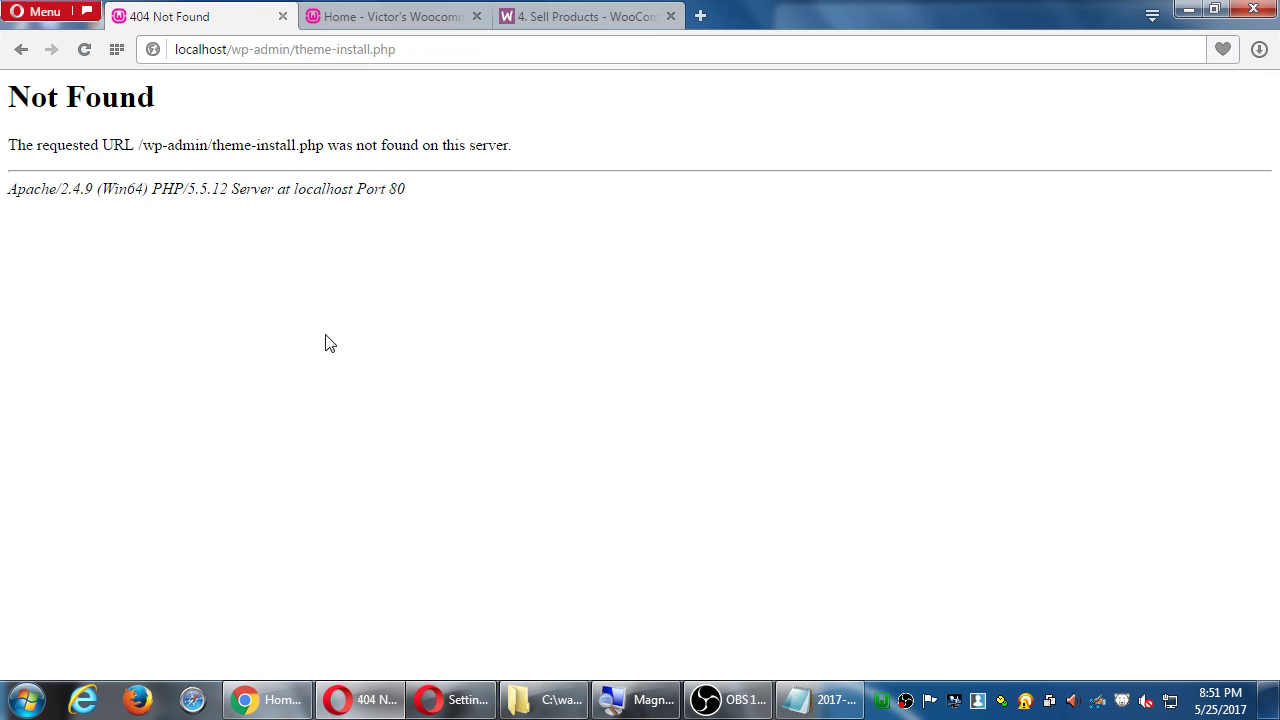
{"action": "left_click", "coordinate": [19, 52]}
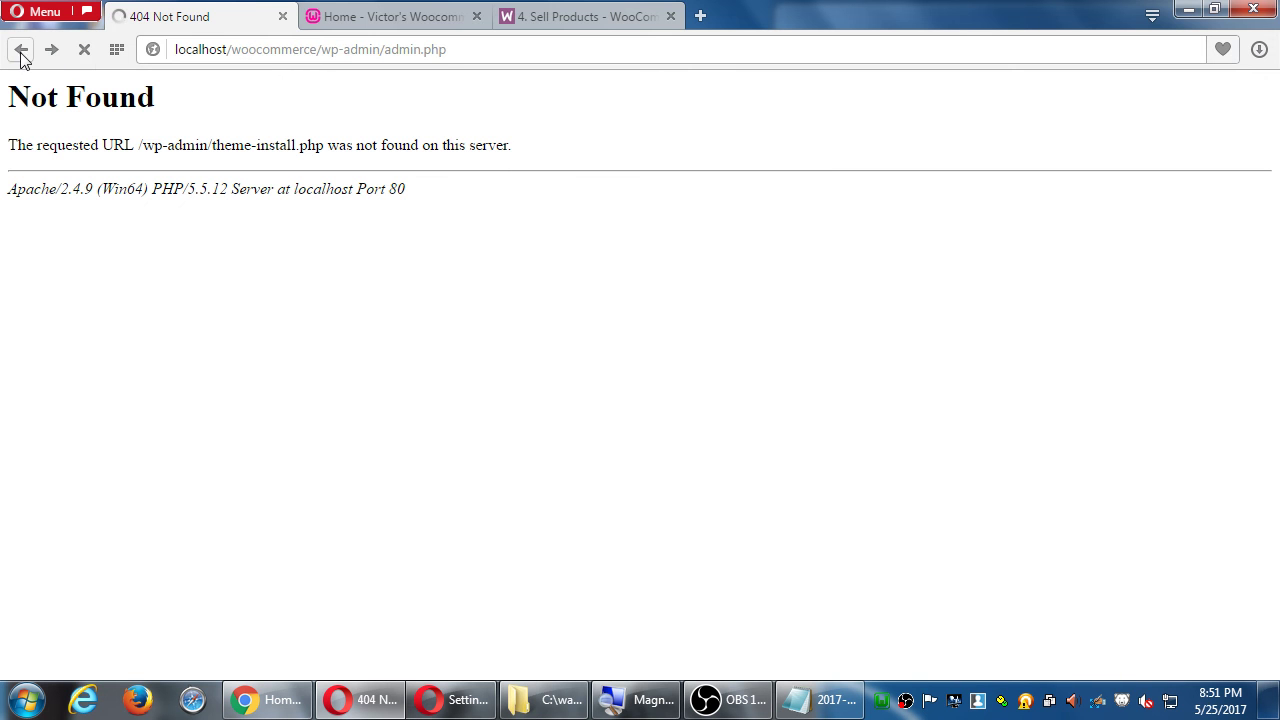
- Open the page with more information about the official Storefront theme
{"action": "left_click", "coordinate": [609, 446]}
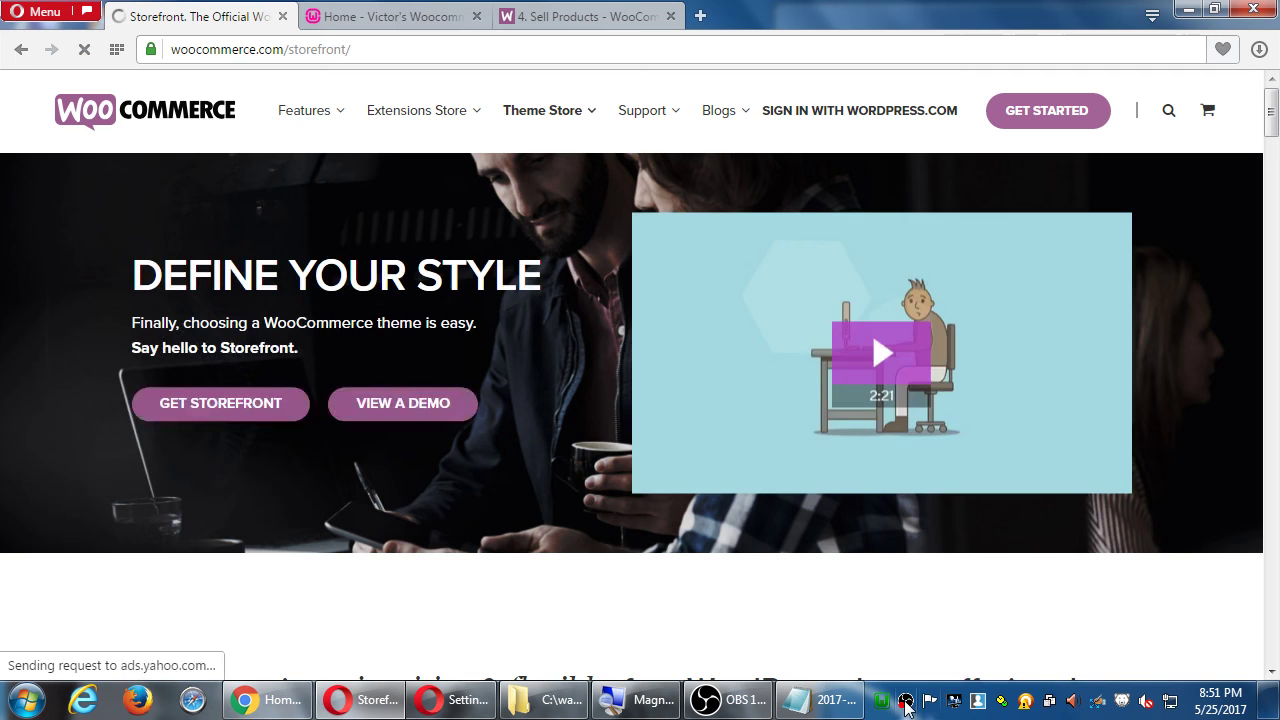
{"action": "right_click", "coordinate": [907, 707]}
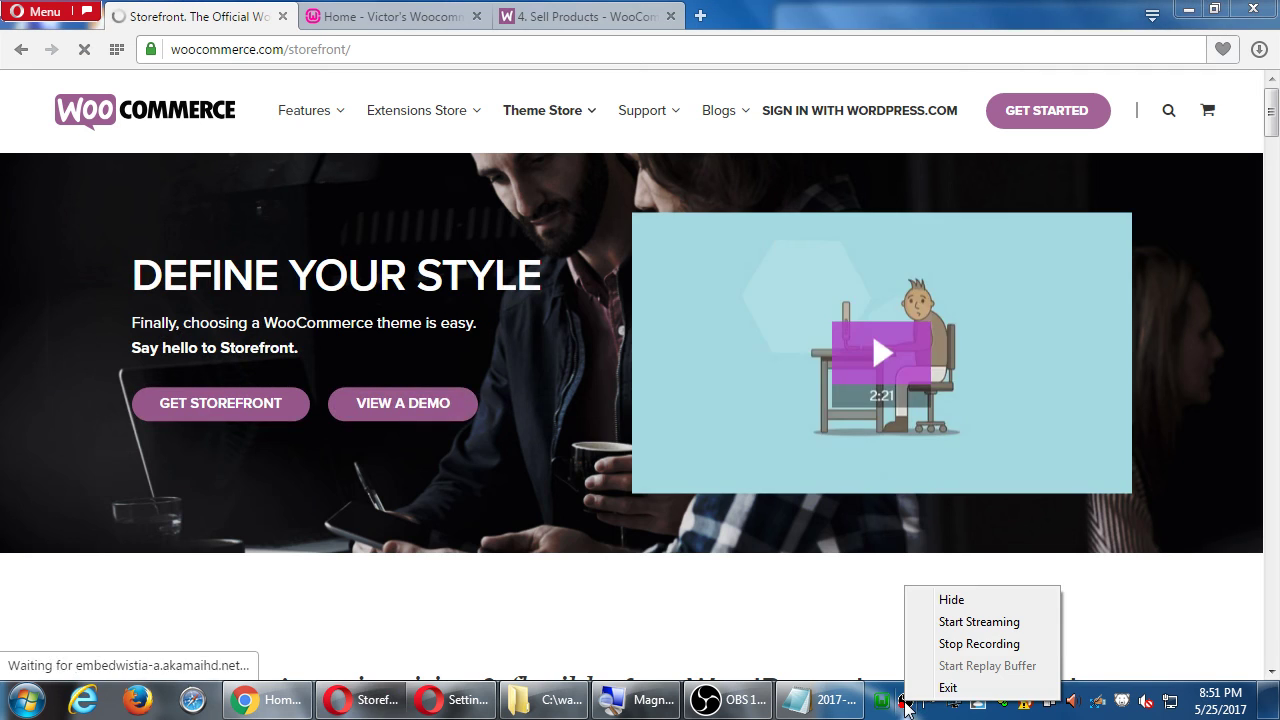